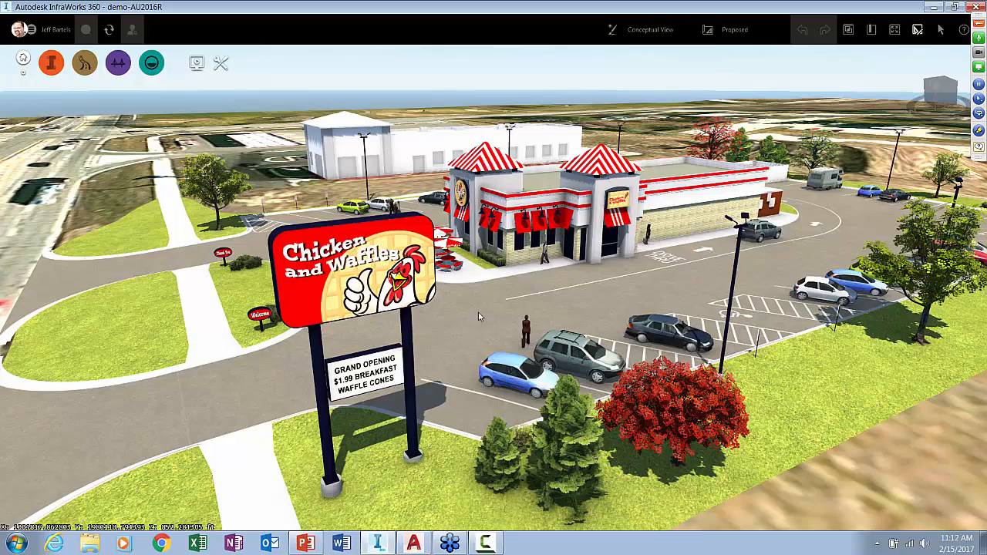
Examine the restaurant site model around the front patio, parking area, roadside sign and drive-thru menu board
mouse_move(473, 321)
left_mouse_down()
mouse_move(592, 328)
mouse_move(665, 323)
mouse_move(684, 312)
left_mouse_up()
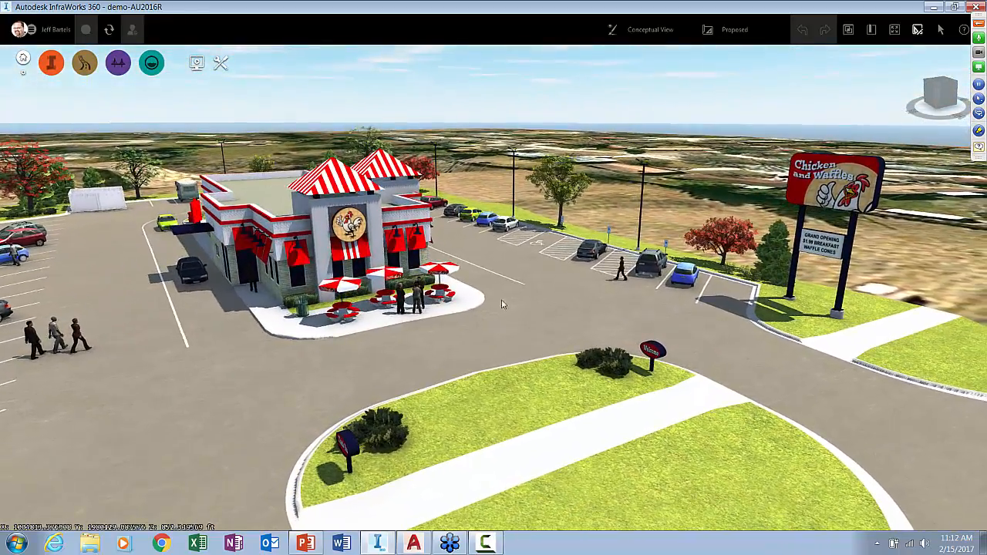
scroll(410, 299, "up", 8)
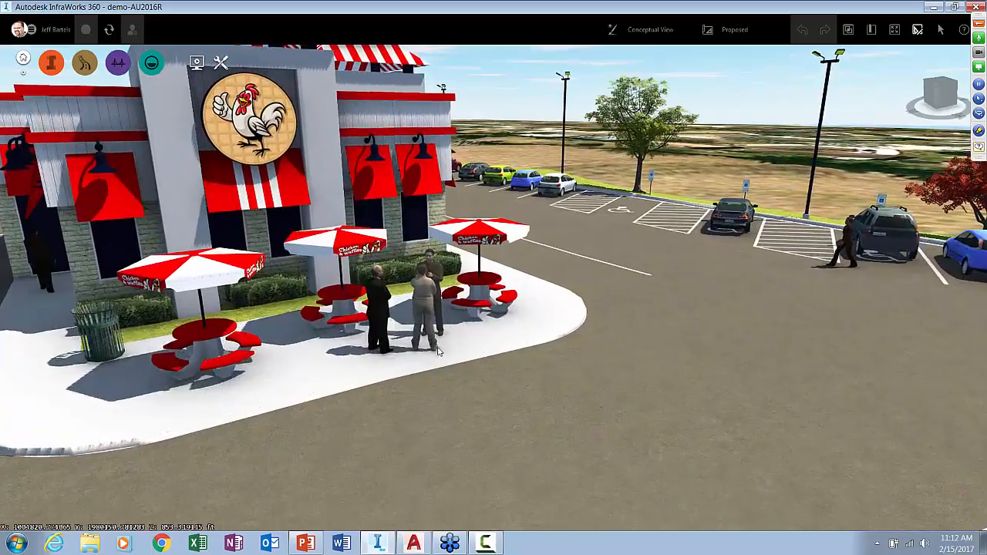
left_click_drag(438, 351, 528, 343)
middle_click_drag(657, 339, 275, 399)
left_click_drag(731, 347, 931, 288)
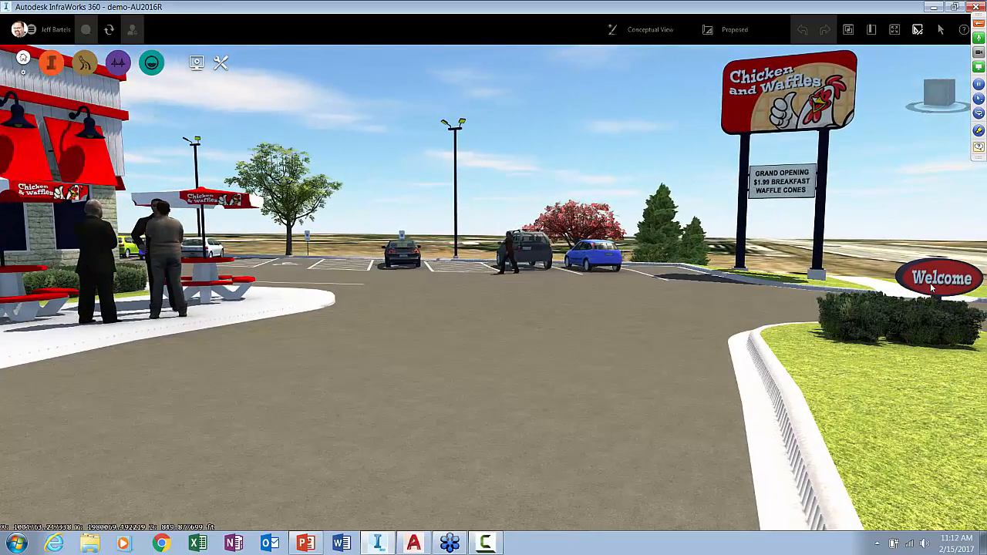
scroll(515, 356, "down", 5)
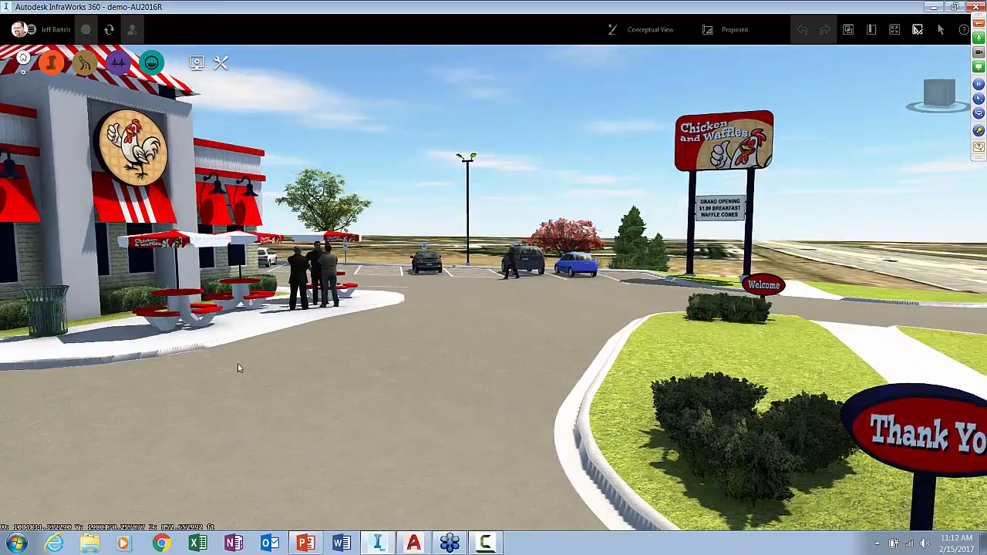
left_click_drag(237, 366, 385, 376)
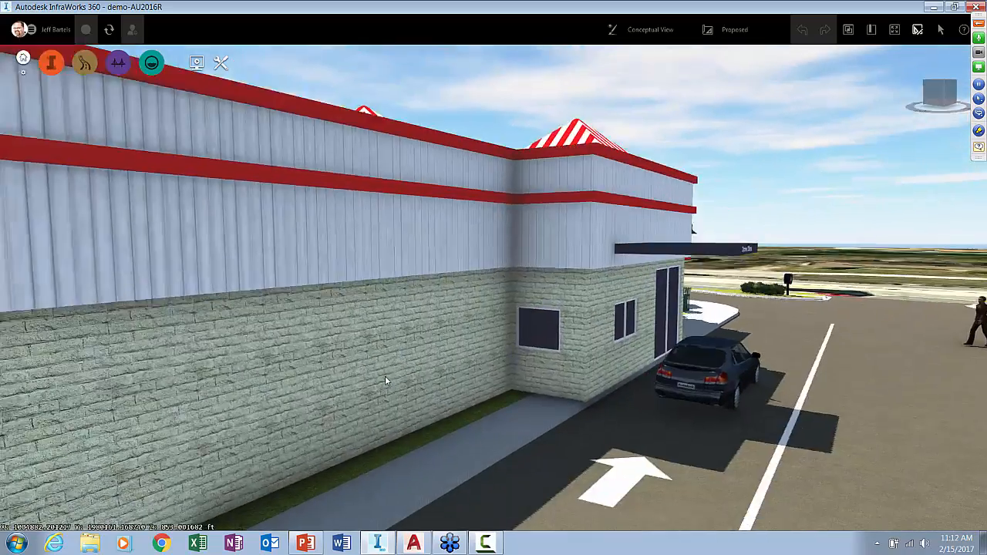
scroll(389, 374, "down", 5)
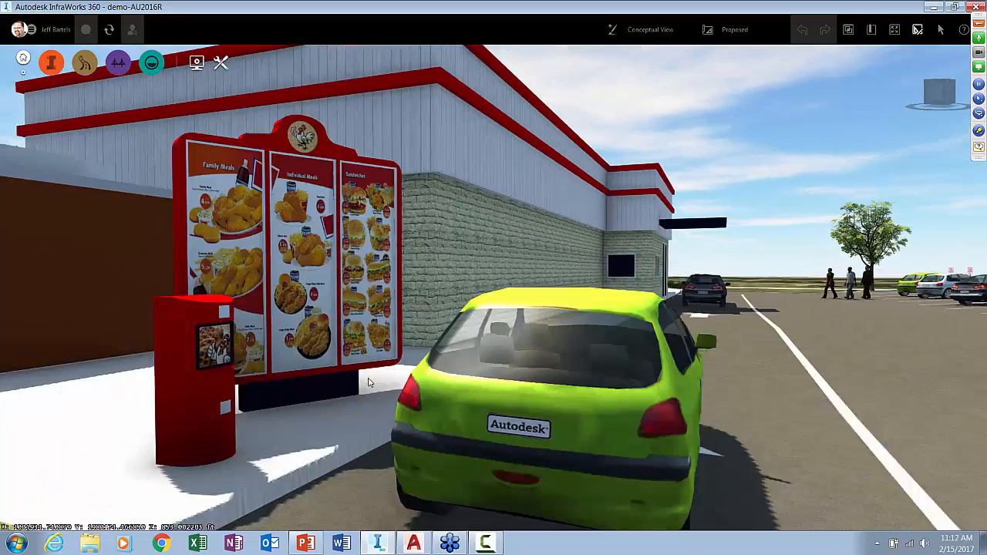
middle_click_drag(370, 383, 402, 372)
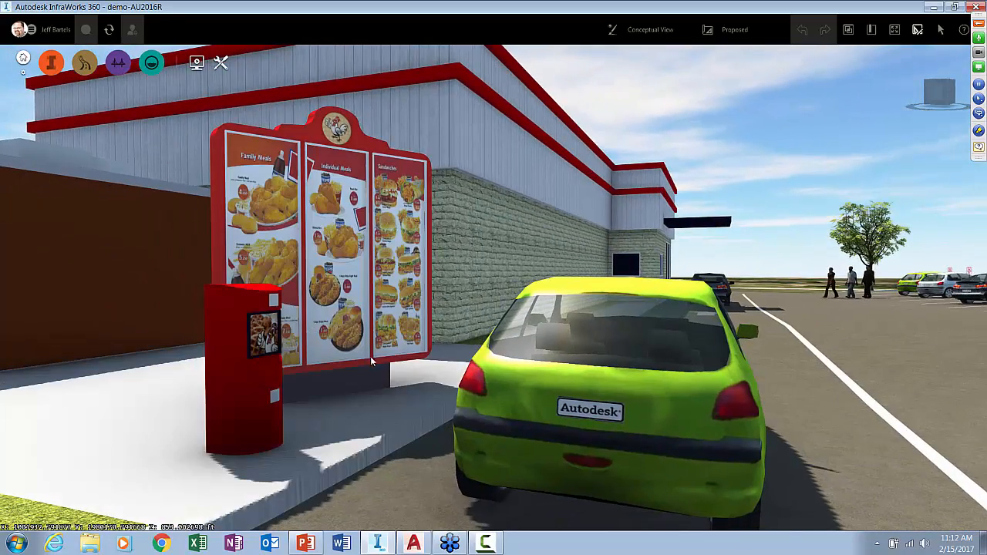
middle_click_drag(752, 244, 748, 248)
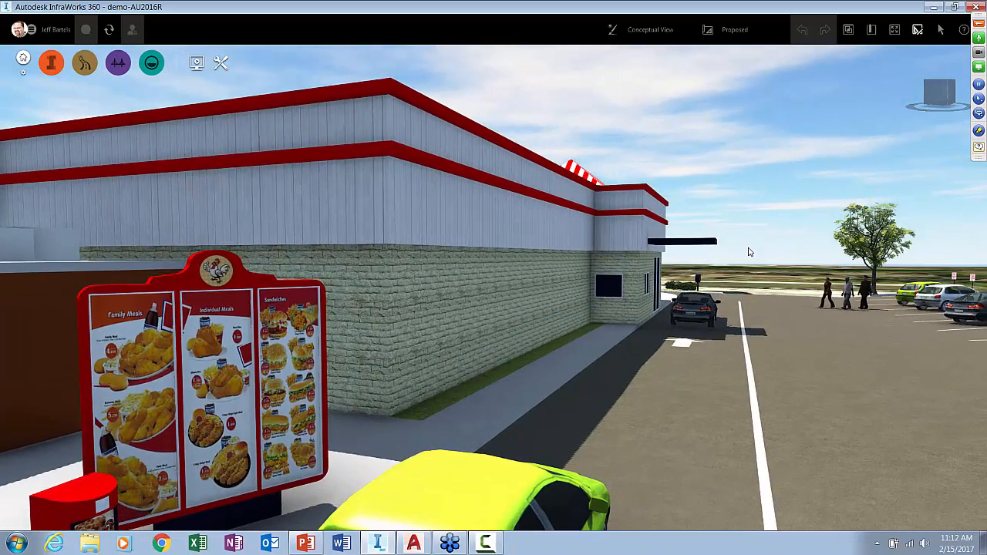
left_click_drag(748, 248, 648, 327)
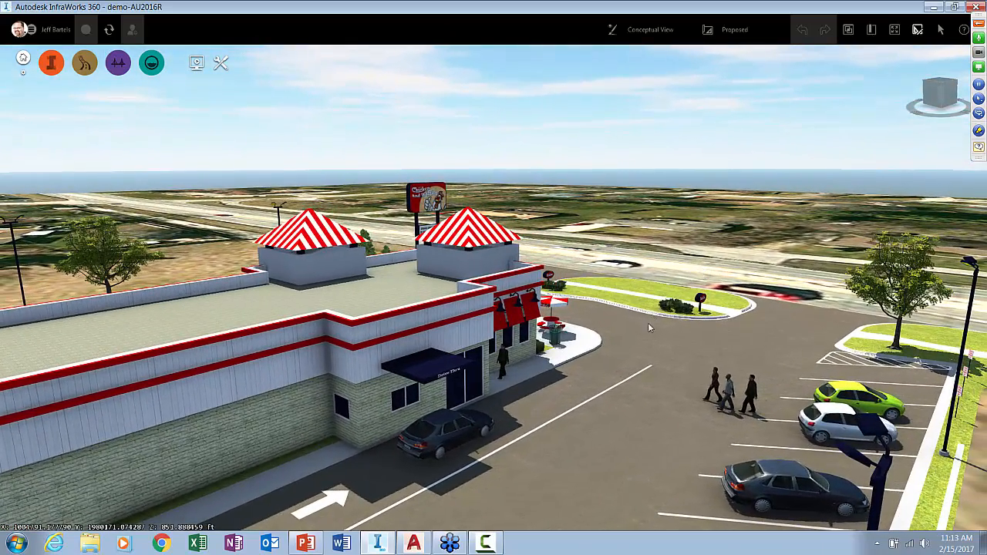
middle_click_drag(651, 326, 606, 313)
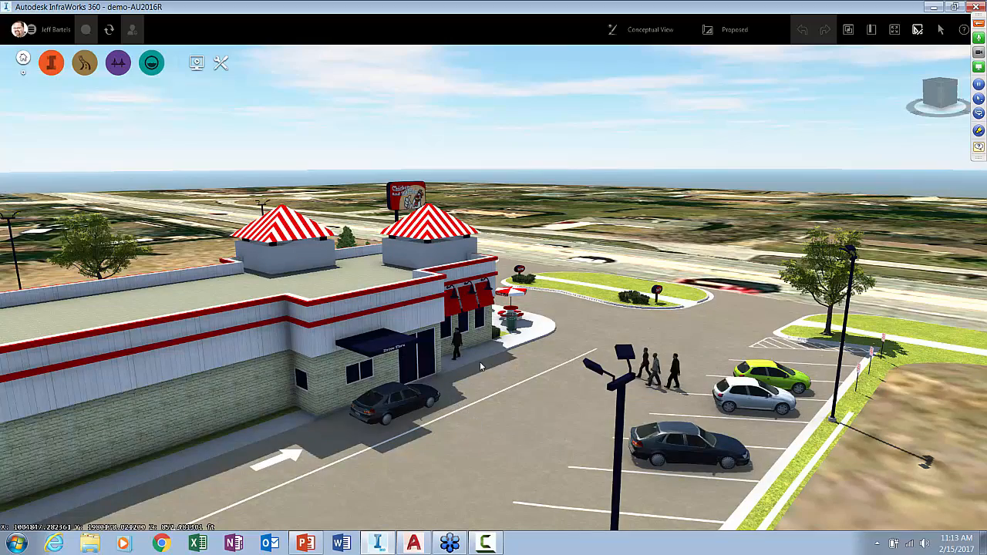
scroll(480, 364, "up", 5)
left_click_drag(475, 385, 356, 318)
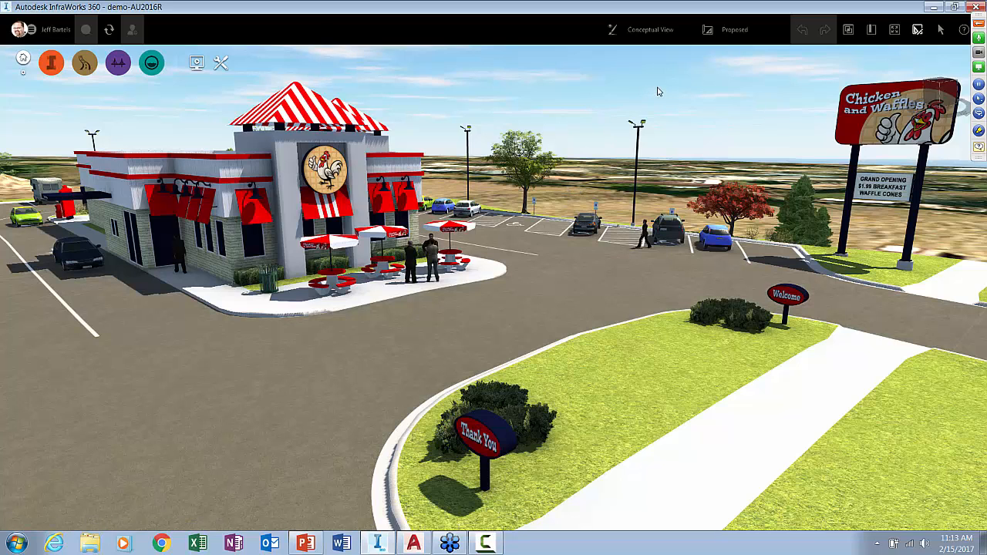
left_click_drag(602, 152, 840, 115)
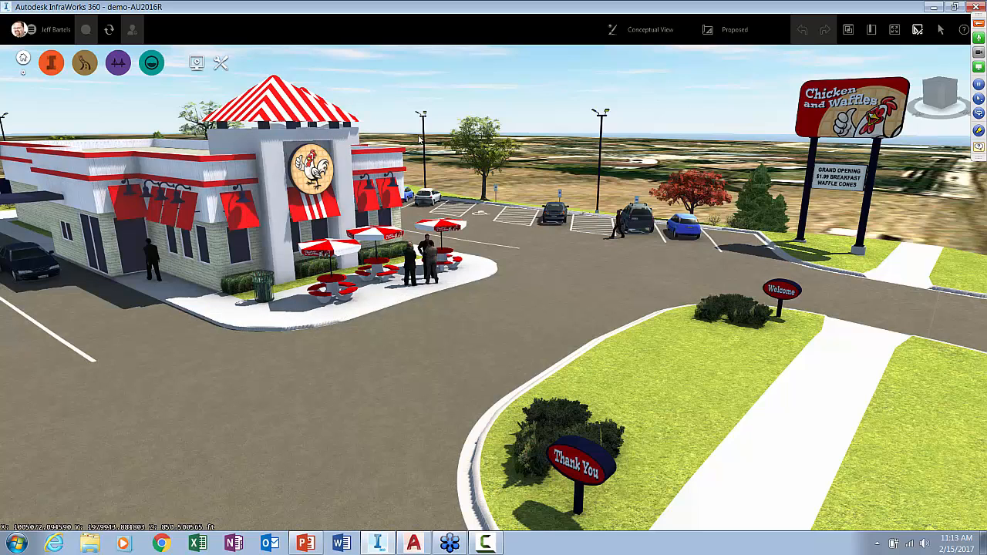
Switch the restaurant site model to the Demo3Dcontent proposal
left_click(723, 32)
left_click(723, 51)
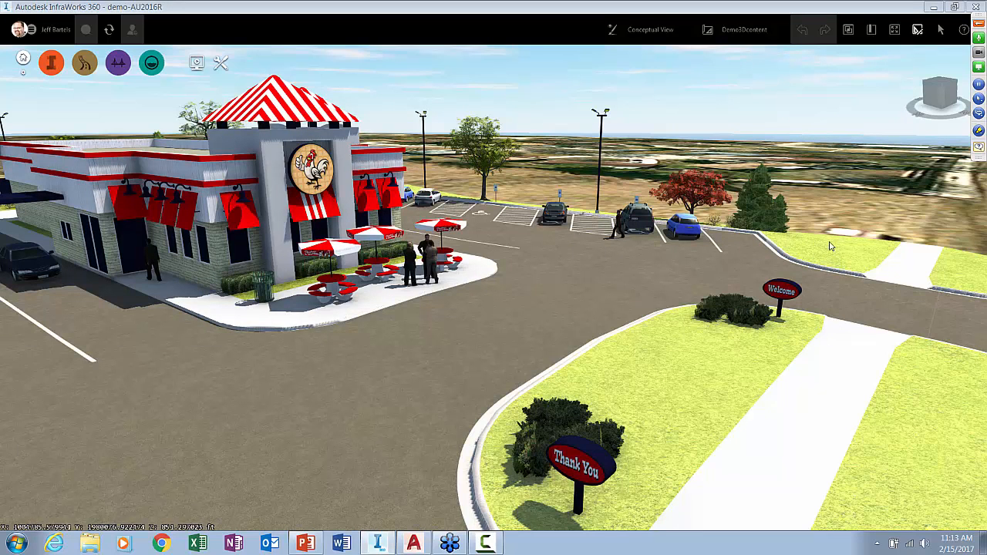
left_click_drag(818, 164, 810, 166)
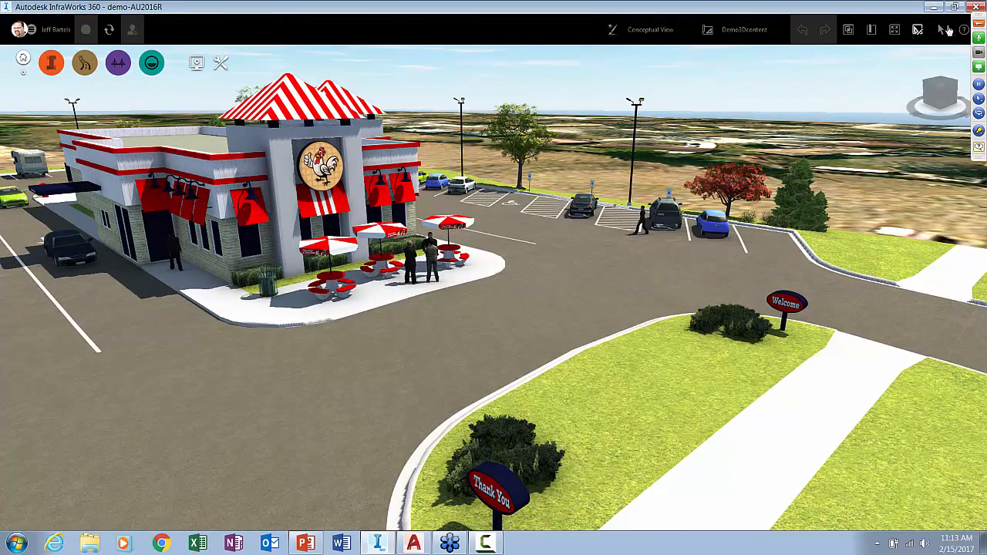
Close InfraWorks 360 and check which workspace is active for the ModelingFundamentals drawing in AutoCAD
left_click(976, 6)
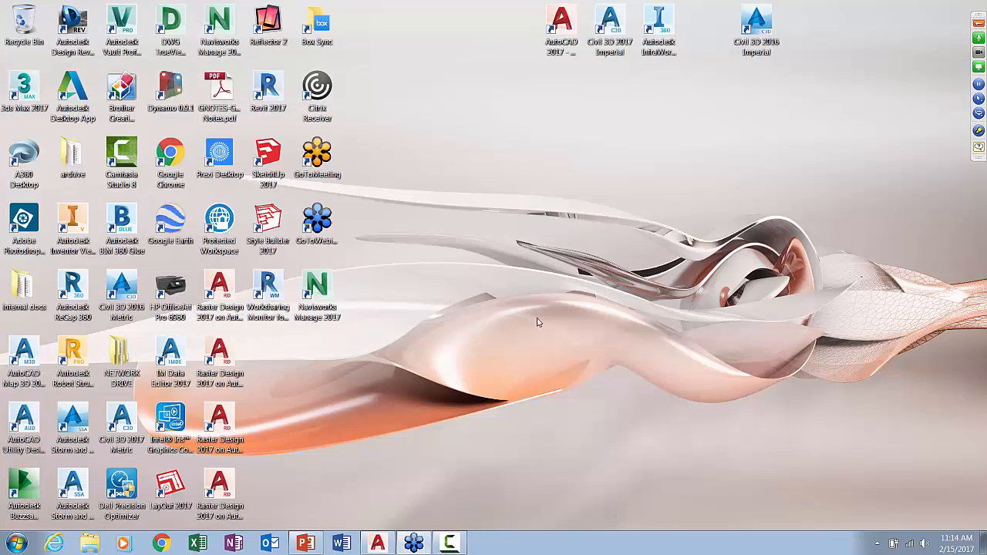
left_click(378, 543)
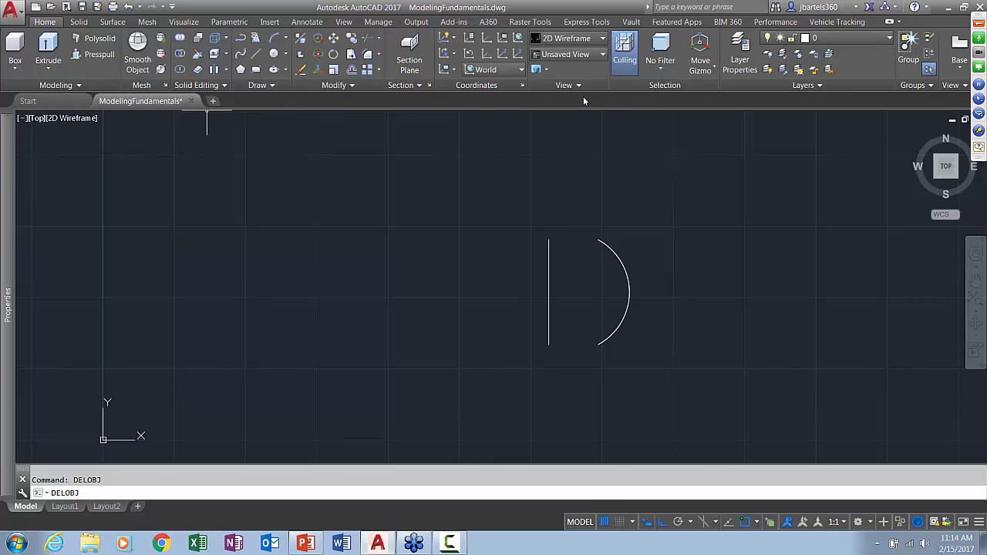
left_click(869, 523)
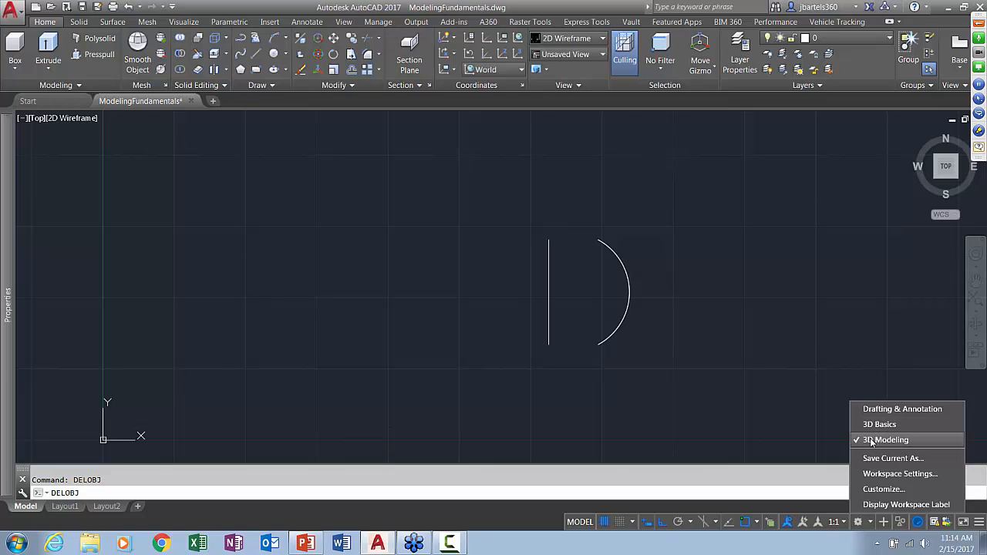
left_click(392, 316)
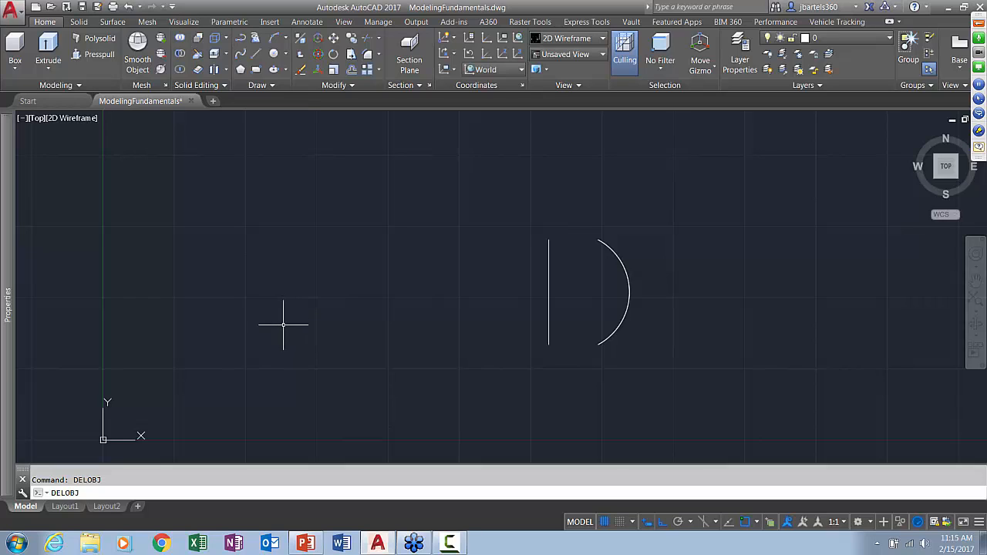
Draw a solid box on the ground plane near the origin, about 7.5 by 8.8 units and 6.4 units high
middle_click(320, 367, "shift")
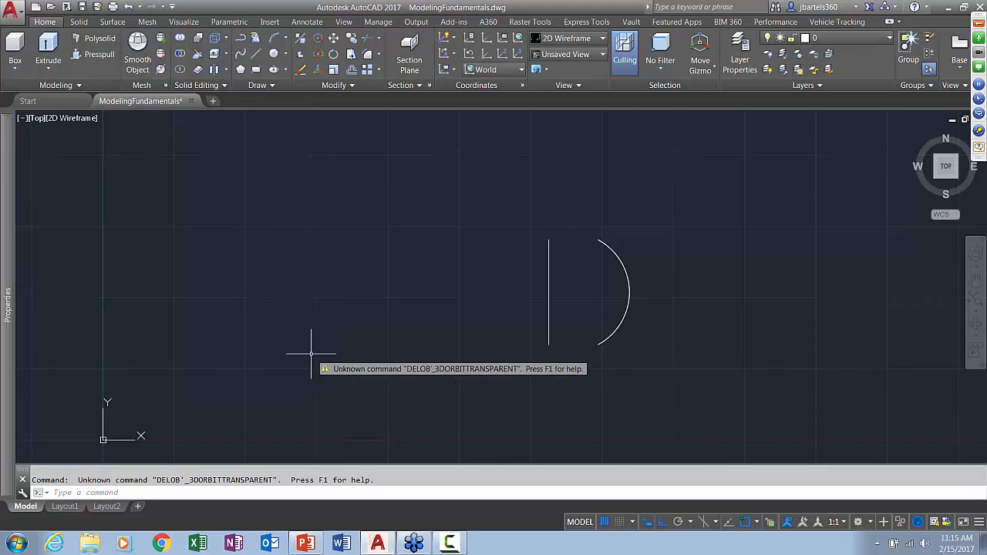
key("Escape")
middle_click_drag(346, 364, 283, 337, "shift")
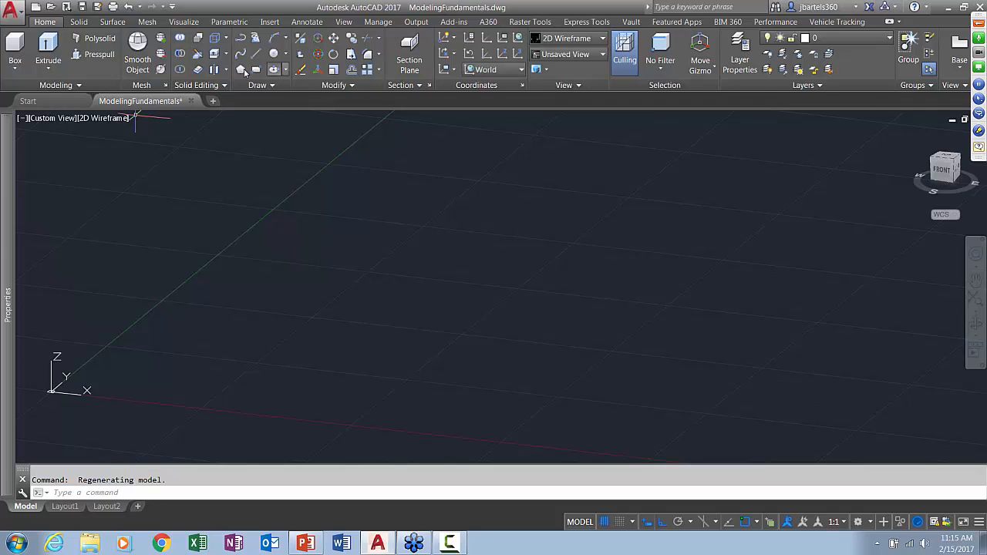
left_click(14, 69)
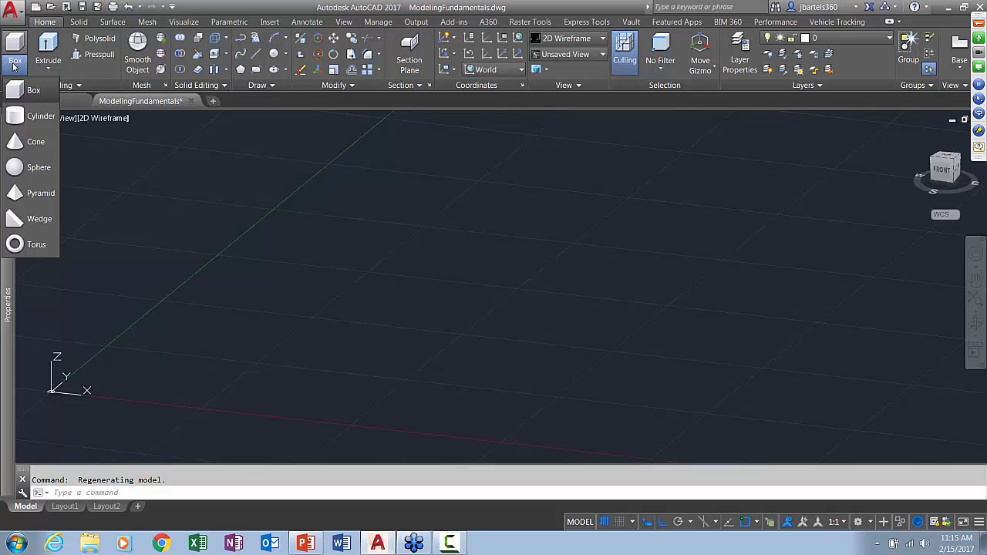
left_click(30, 91)
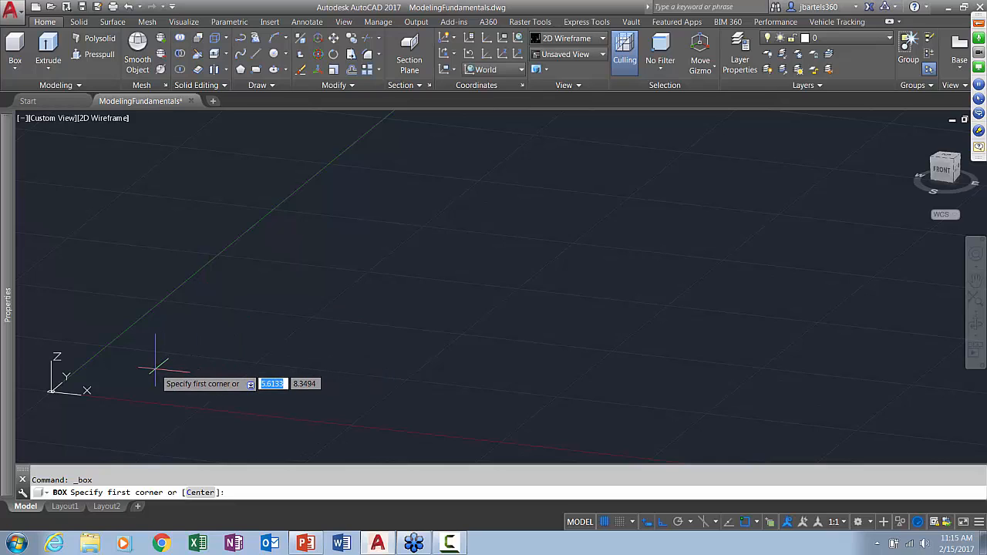
left_click(156, 368)
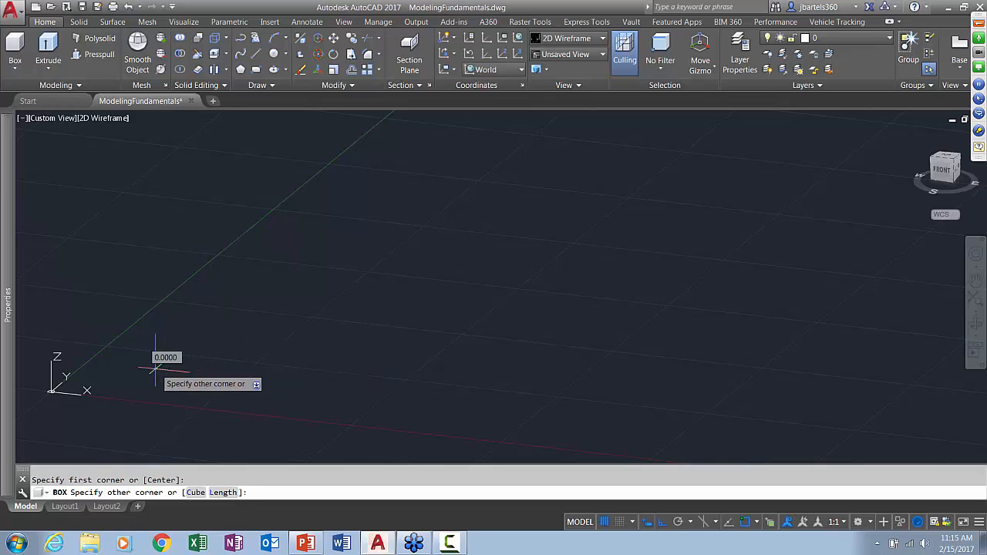
left_click(285, 347)
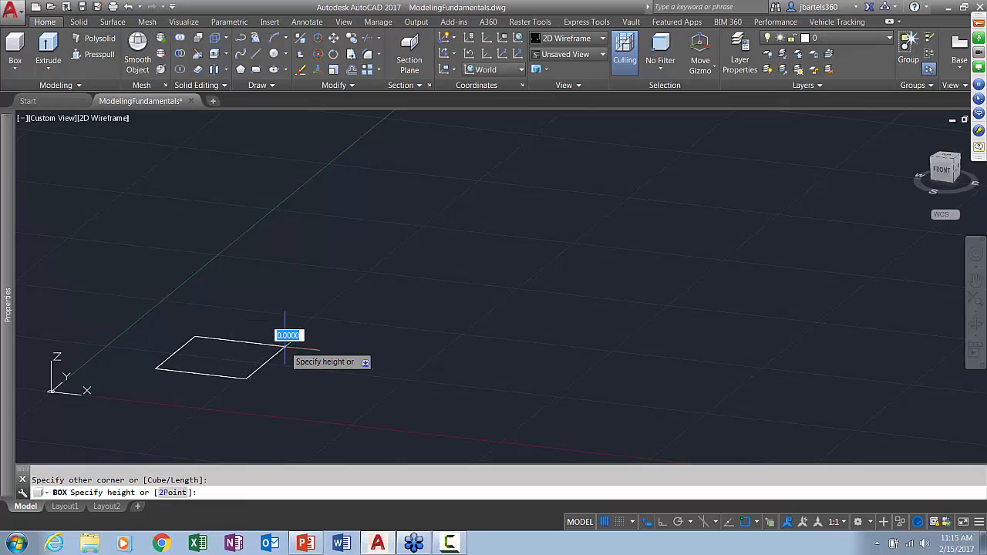
left_click(286, 265)
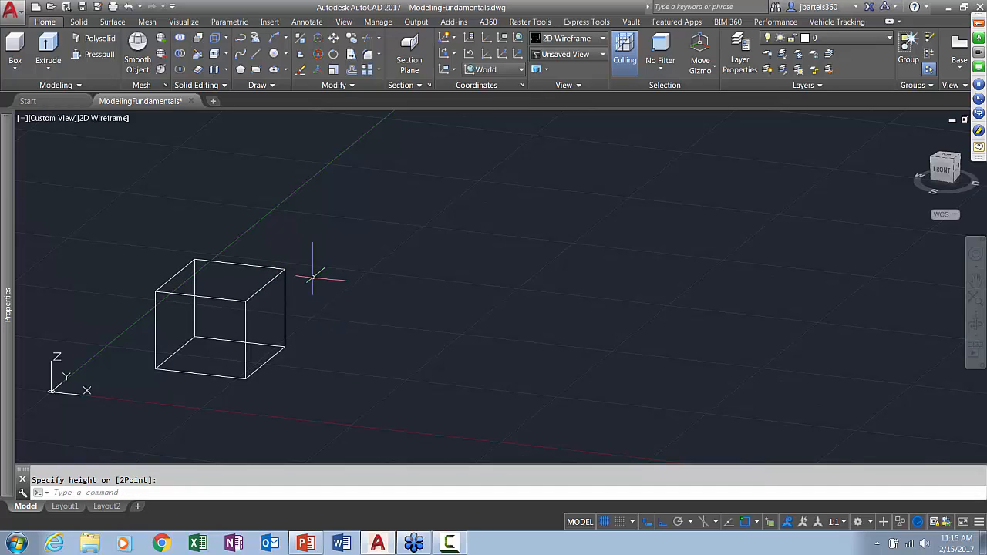
Display the box with the Conceptual visual style
left_click(111, 119)
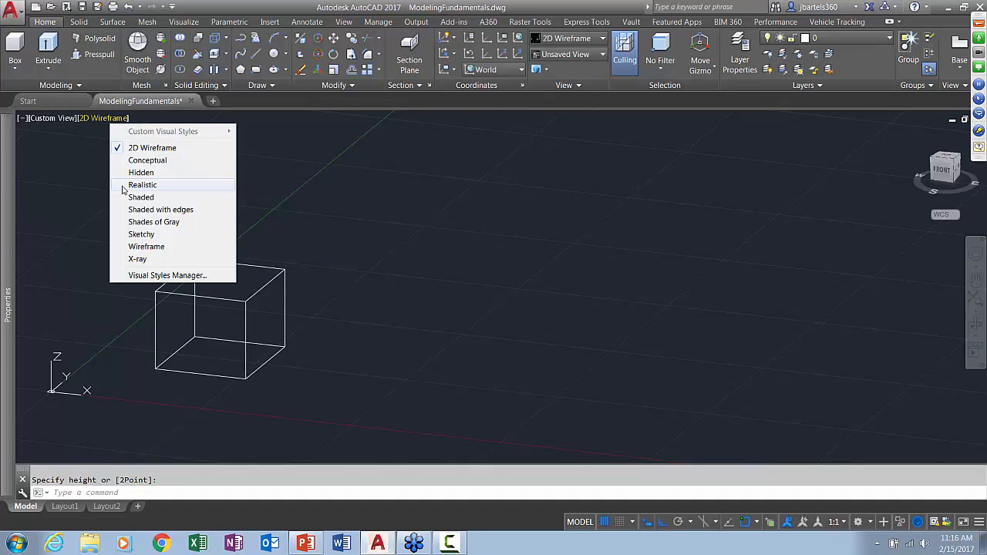
left_click(136, 160)
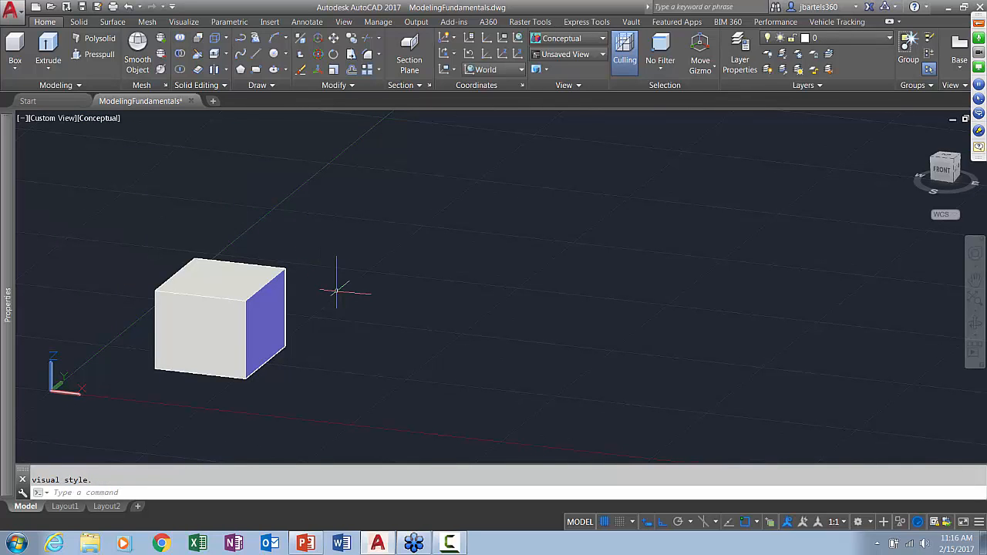
middle_click_drag(390, 320, 359, 326, "shift")
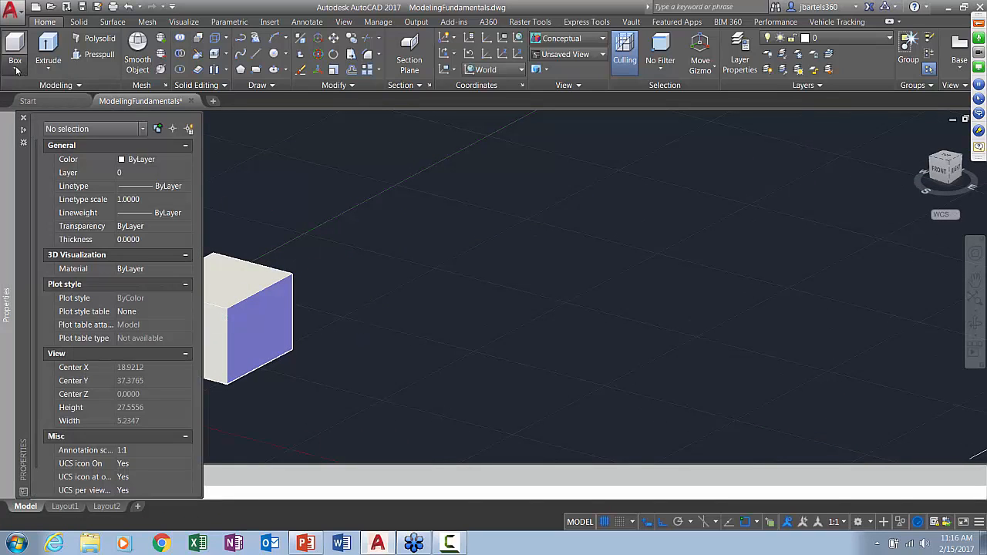
Draw a solid cylinder beside the box with a base radius of about 3.45 units and a height of about 10.3 units
left_click(16, 68)
left_click(19, 116)
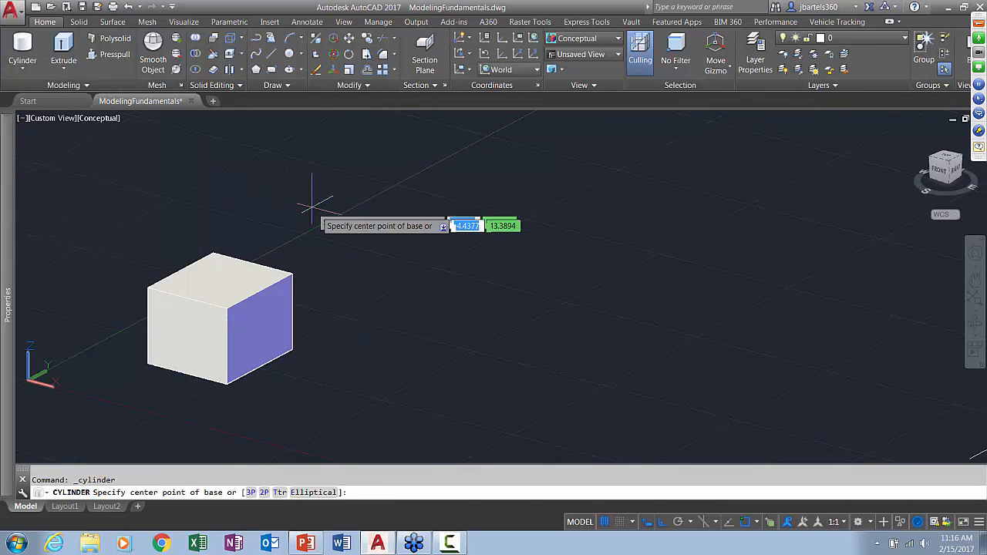
left_click(362, 374)
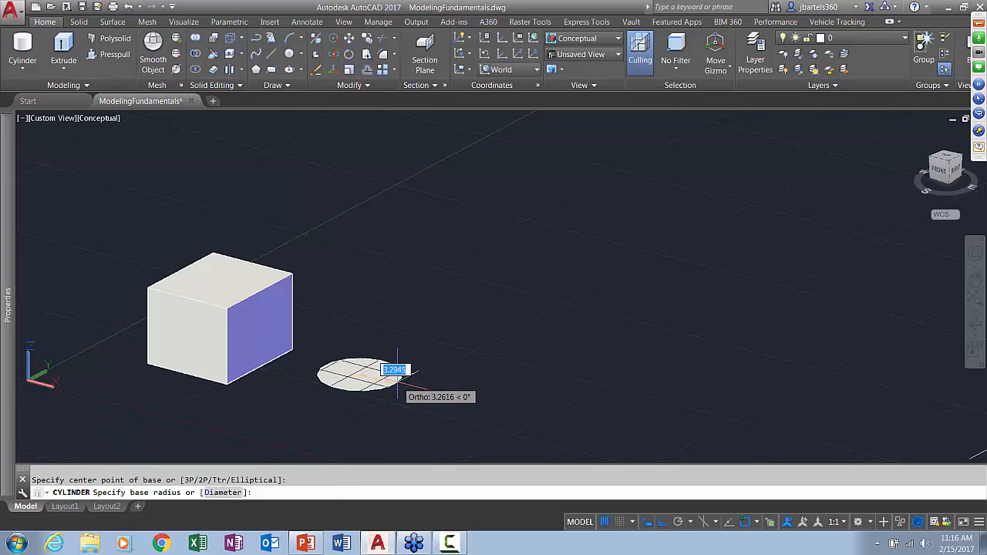
left_click(398, 372)
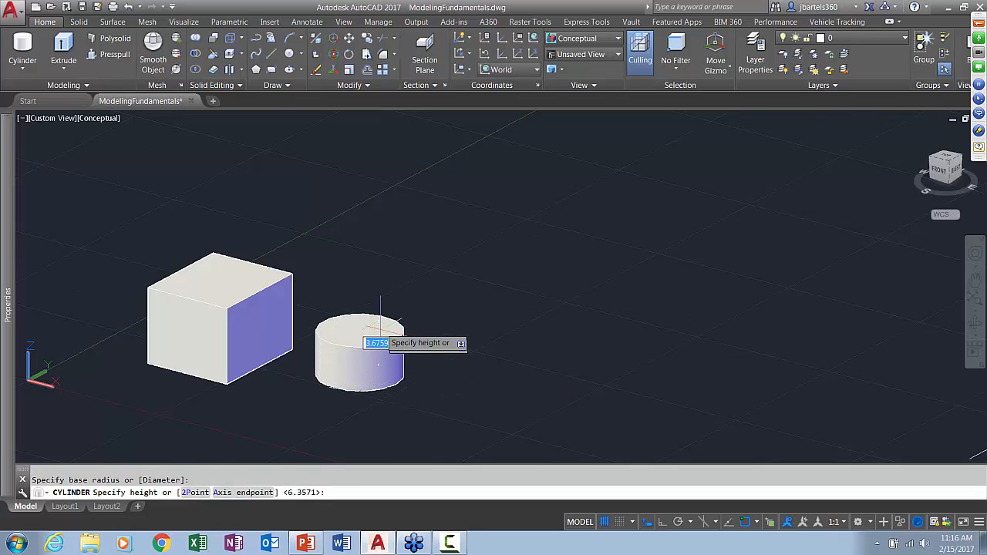
left_click(367, 251)
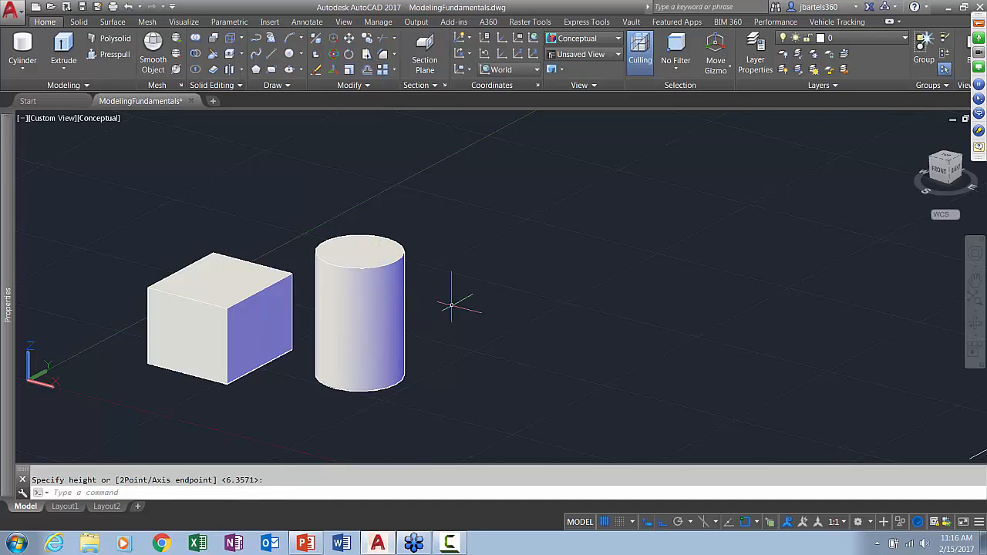
Draw a solid cone behind the cylinder, on the side away from the box, with a base radius of about 3.8 units
left_click(22, 68)
left_click(31, 141)
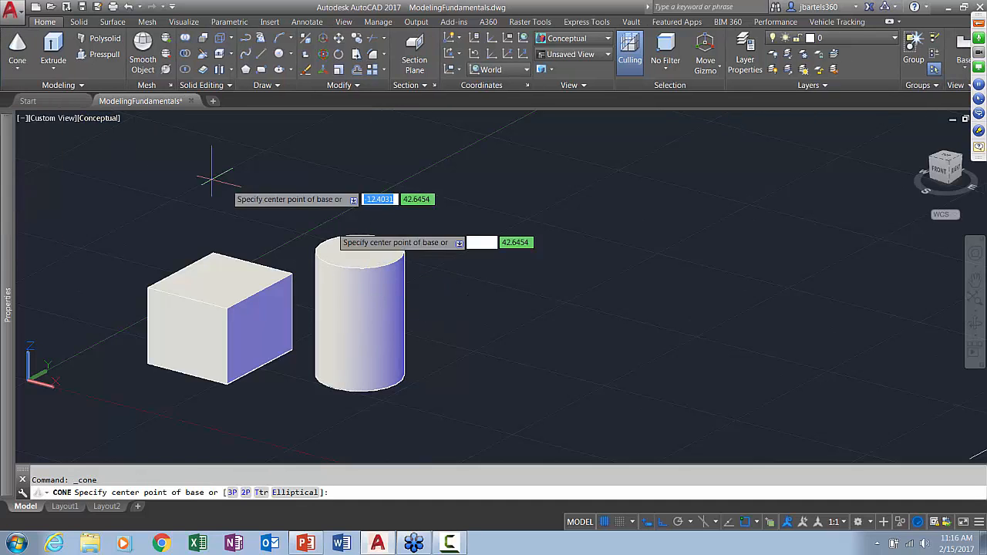
left_click(461, 302)
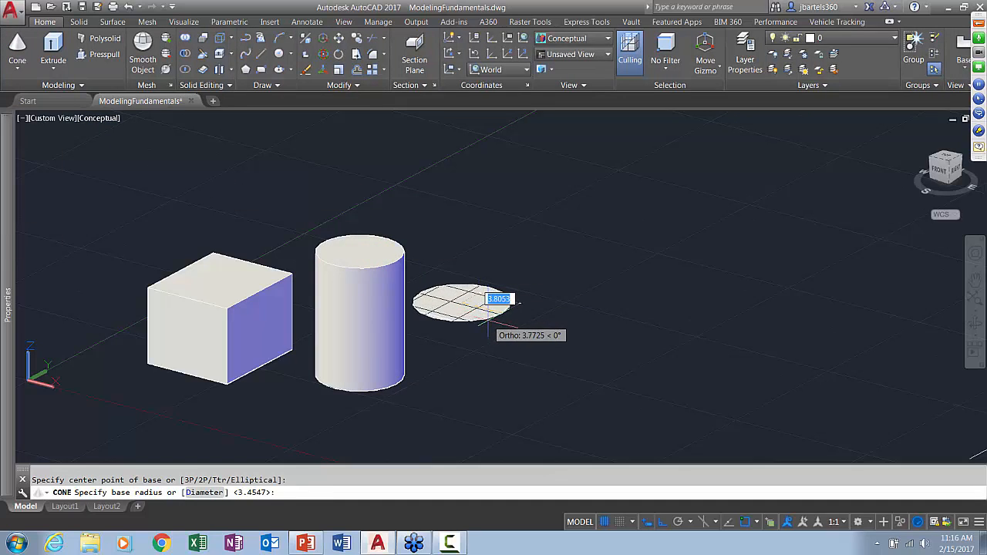
left_click(508, 299)
left_click(458, 205)
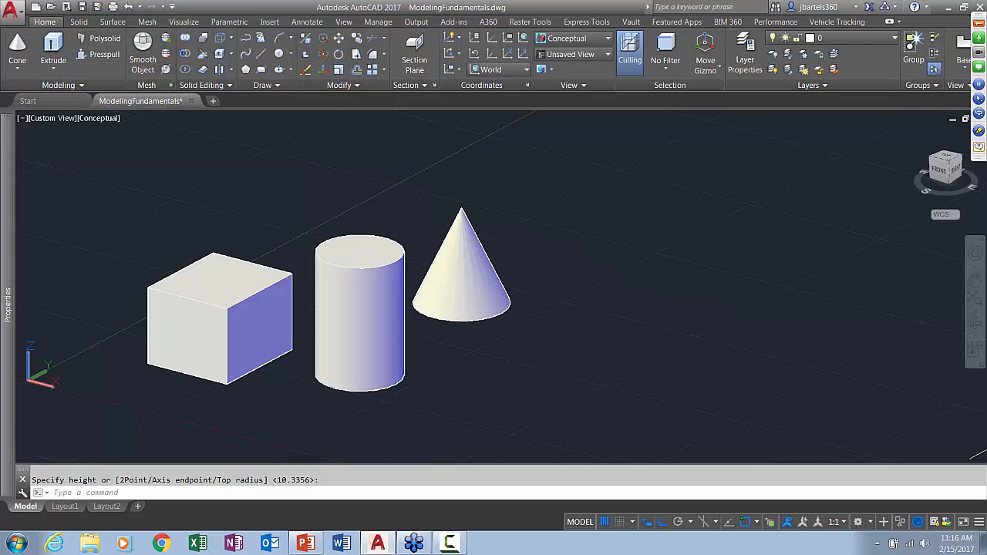
middle_click_drag(393, 212, 405, 220)
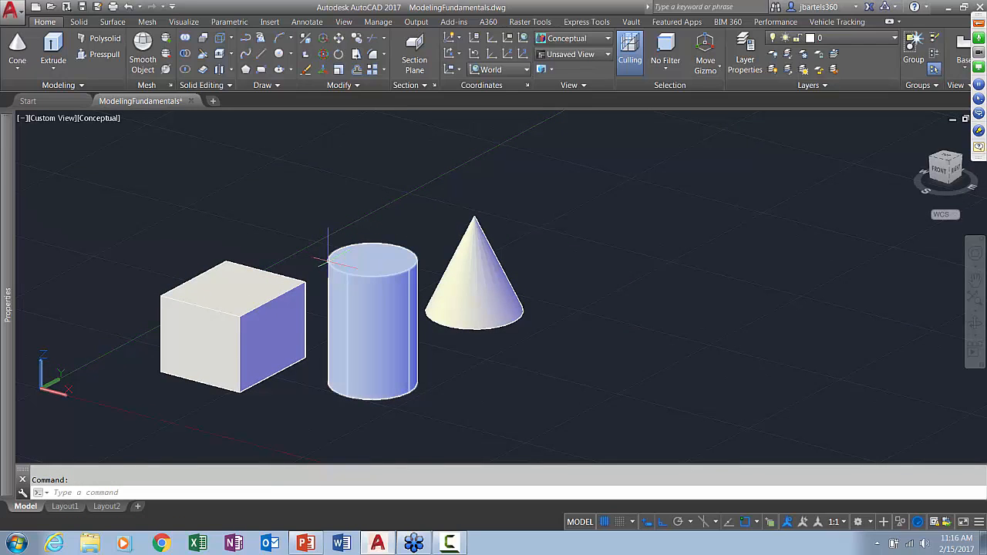
Shorten the cylinder to a height of about 7.4 units and reduce its radius to about 1.9 units
left_click(329, 262)
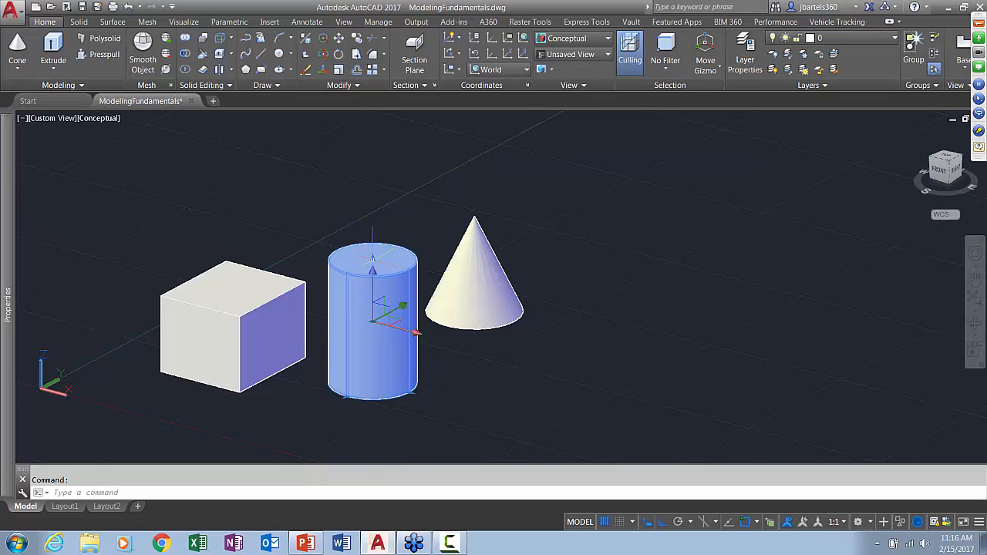
left_click(372, 260)
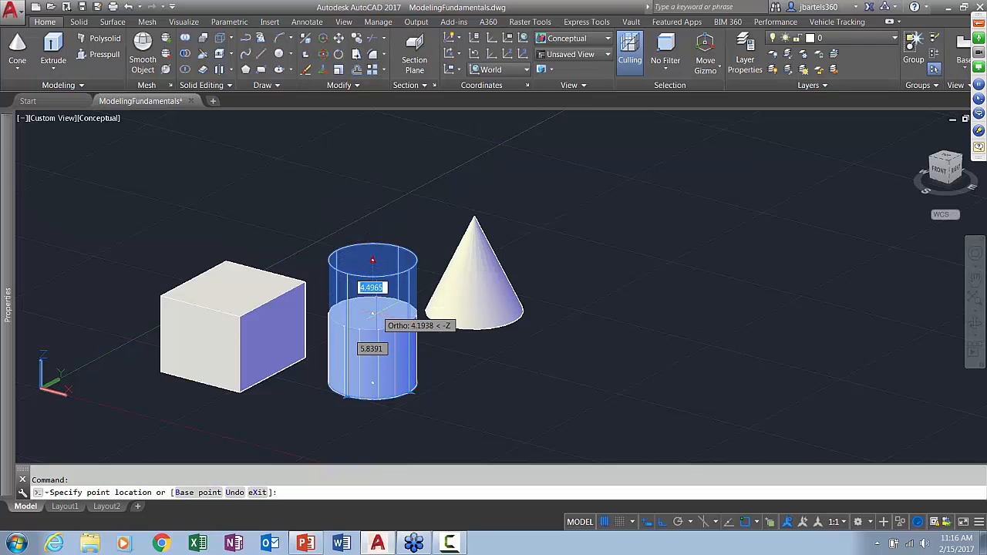
left_click(373, 295)
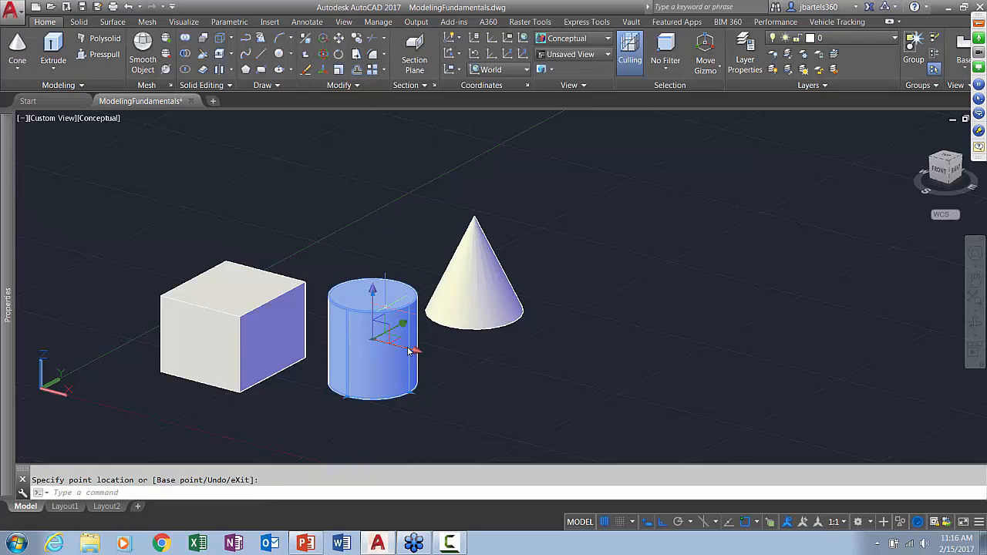
left_click(417, 385)
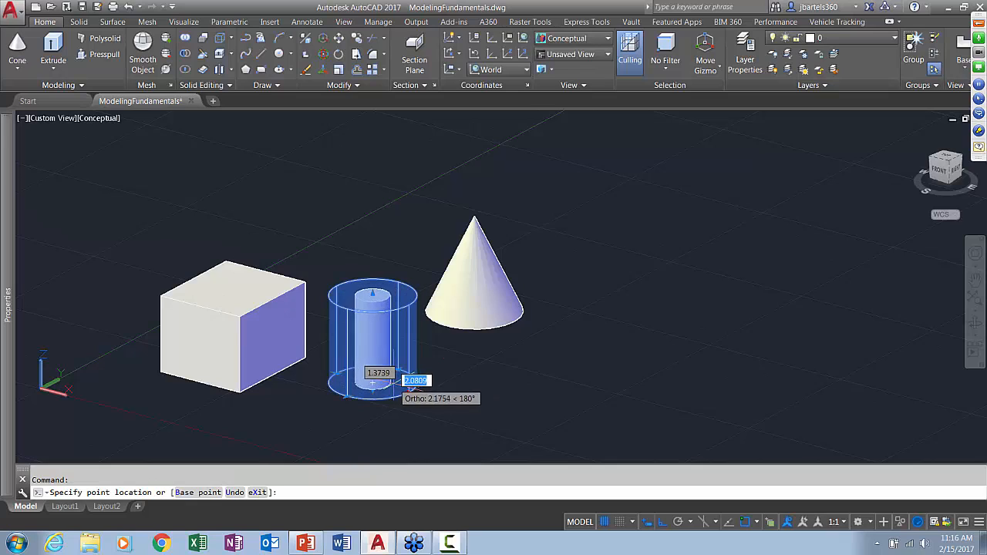
left_click(398, 385)
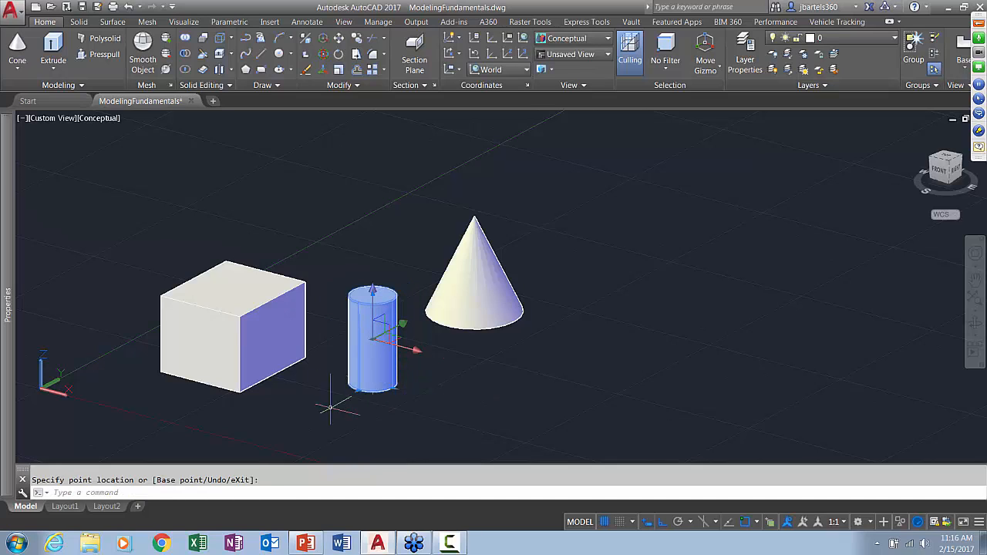
key("Escape")
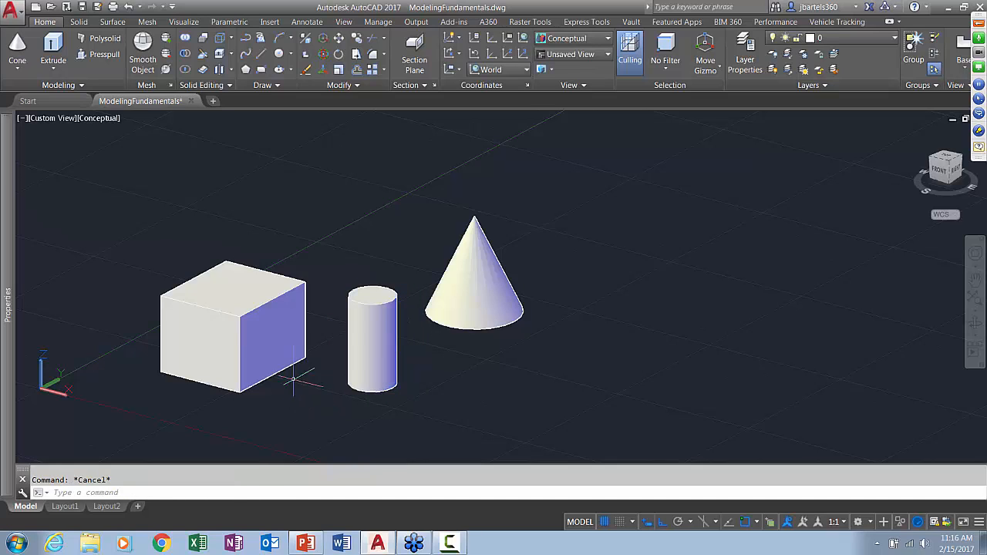
Stretch the box toward the cylinder by its side grip to a length of about 10.2 units
left_click(260, 338)
scroll(334, 386, "up", 3)
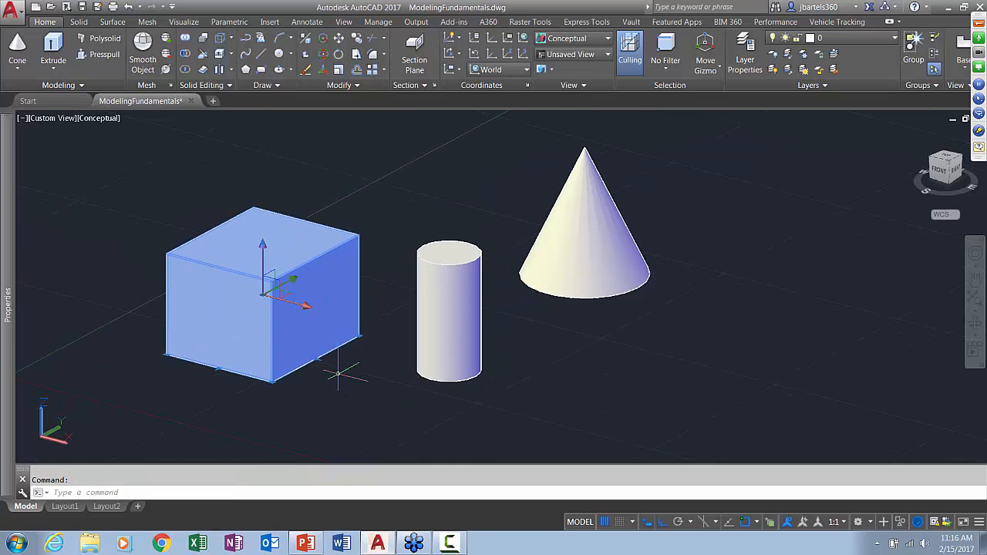
left_click(316, 360)
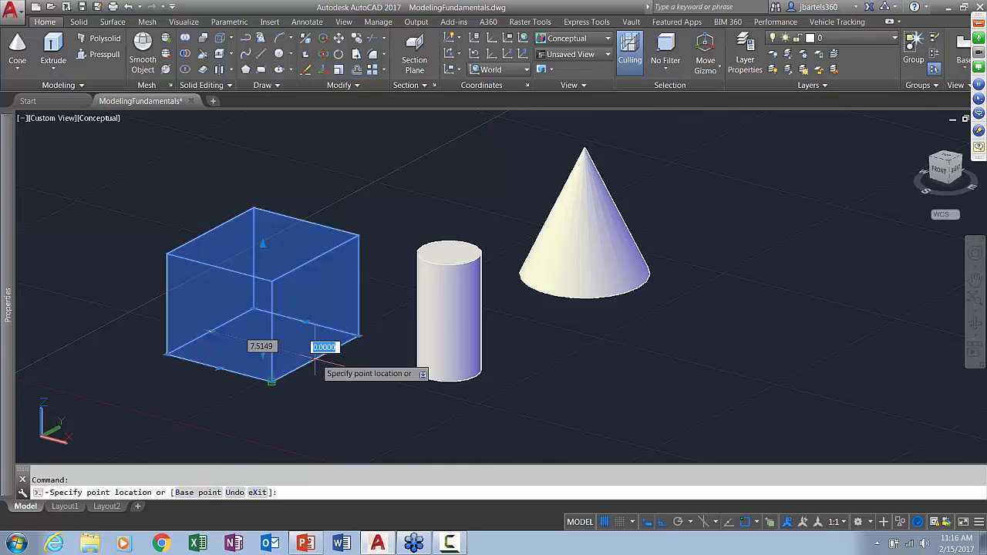
left_click(348, 369)
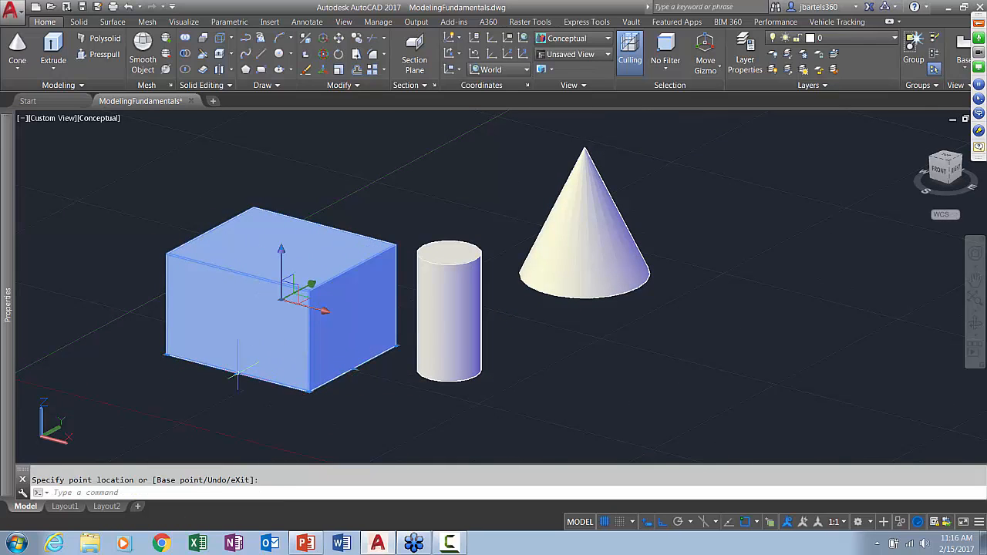
Set the box's width to 12 units by stretching its front side outward
left_click(238, 328)
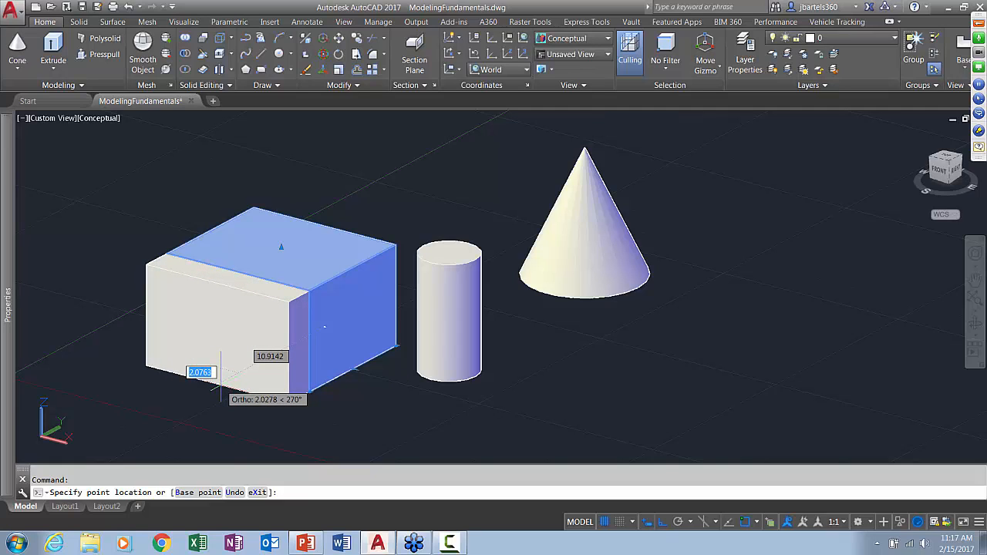
key("Tab")
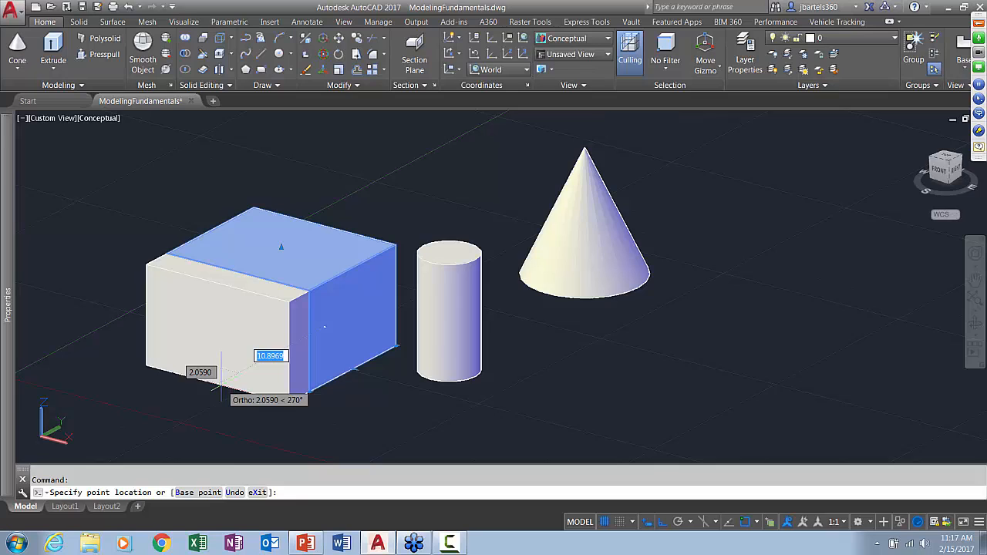
type("12")
key("Return")
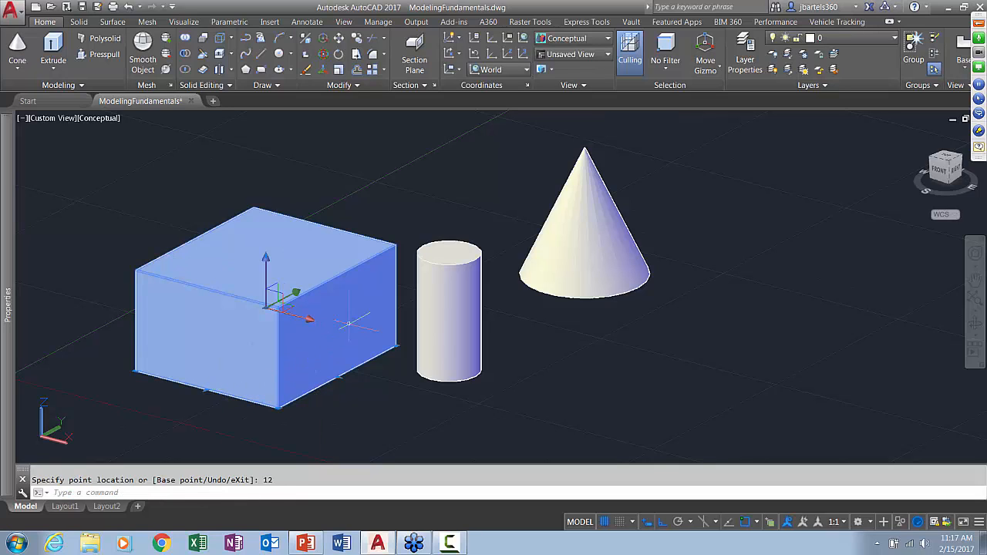
key("Escape")
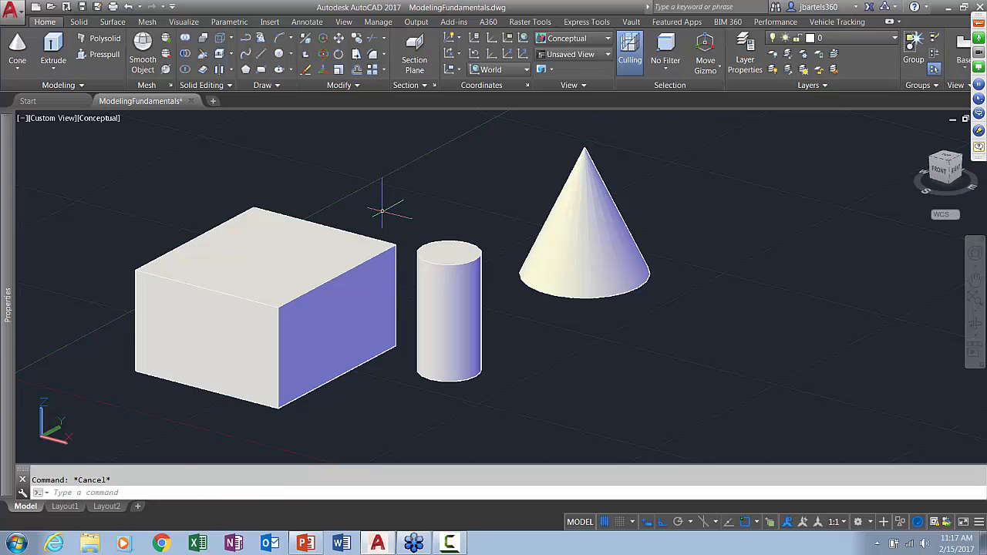
Set the box's length to 12 and its height to 1.5 in its geometry properties
left_click(218, 258)
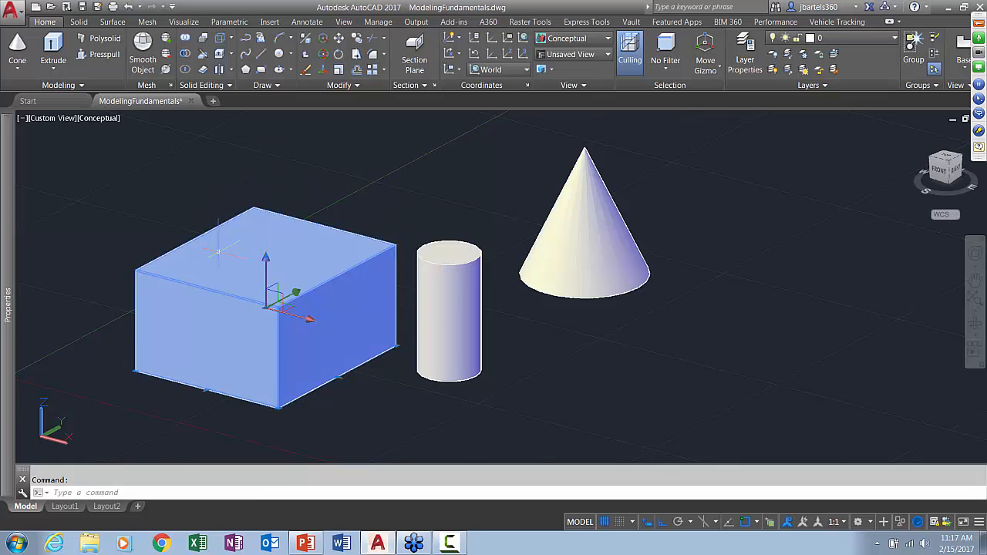
mouse_move(2, 224)
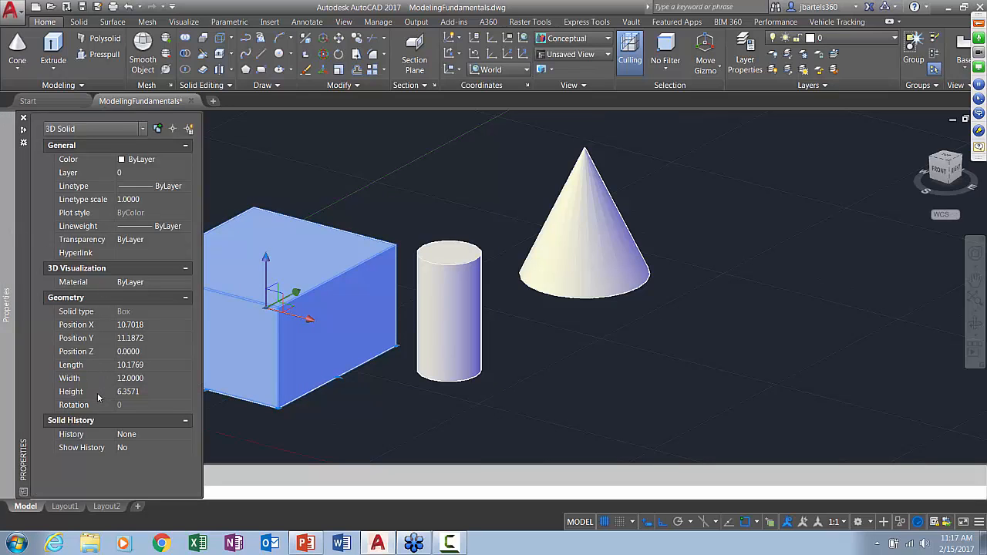
left_click(130, 366)
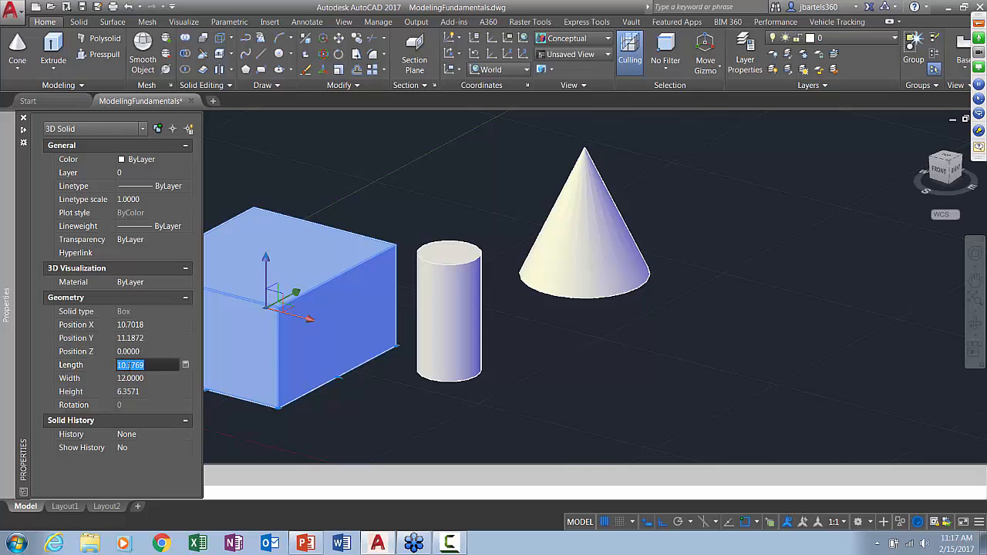
left_click(131, 379)
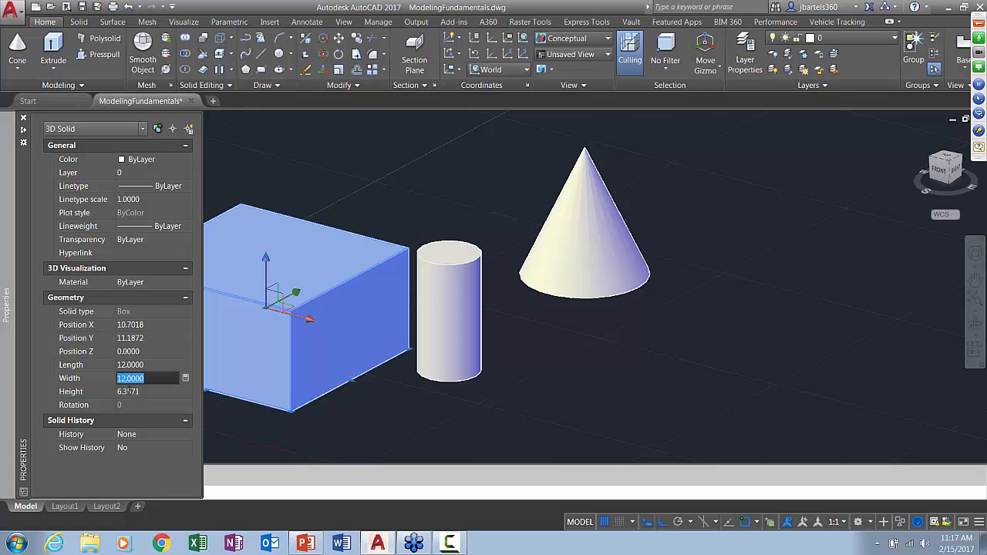
left_click(144, 391)
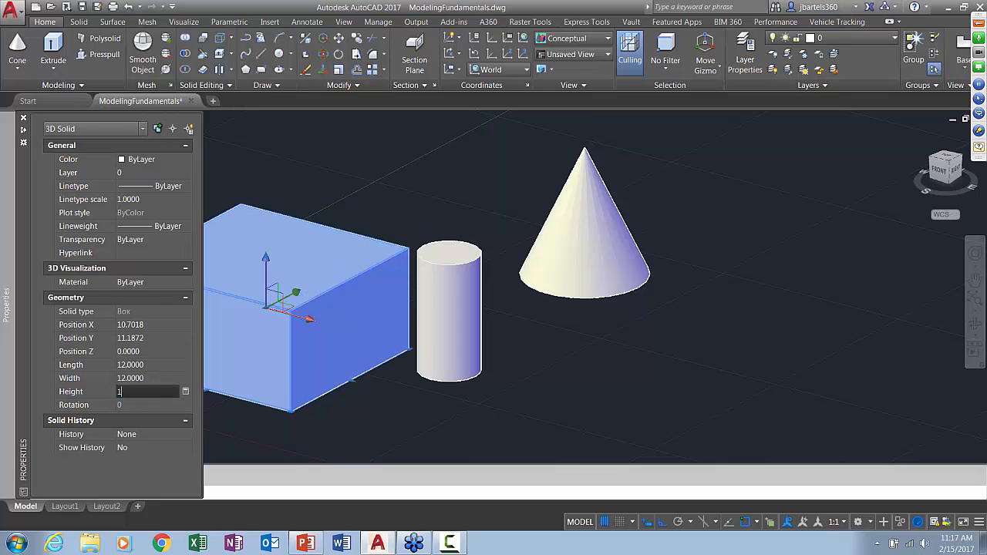
type("1.5")
key("Tab")
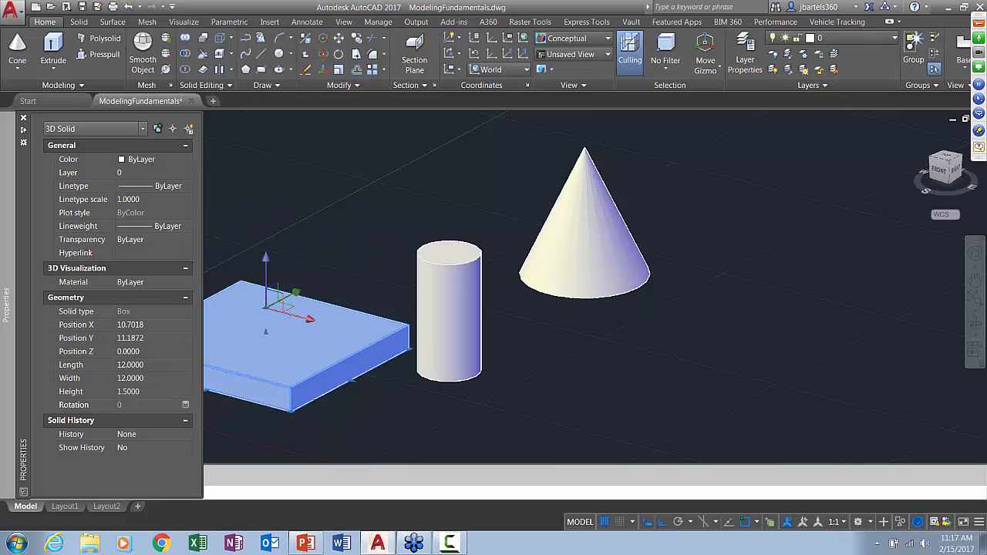
key("Escape")
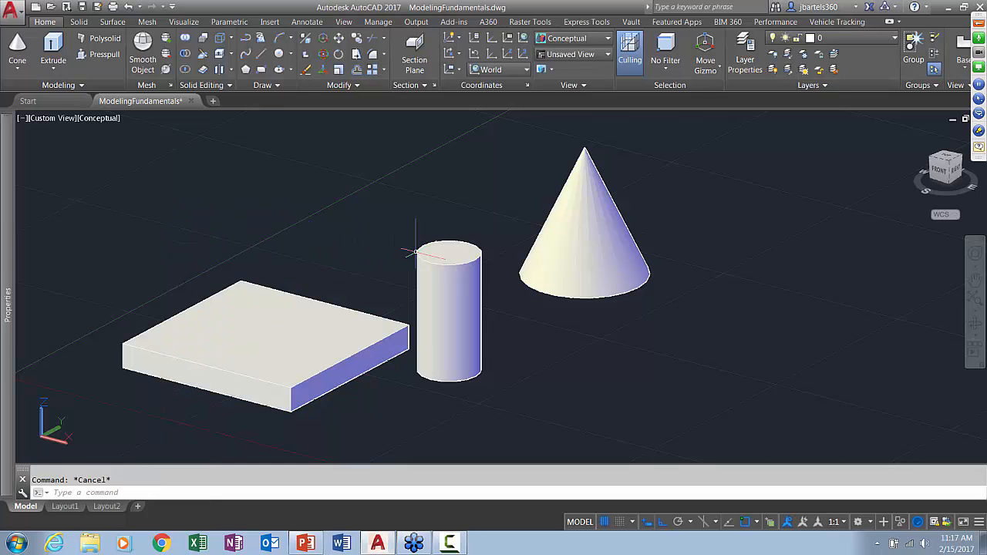
Examine the cylinder's radius and height in its geometry properties
left_click(418, 252)
mouse_move(5, 204)
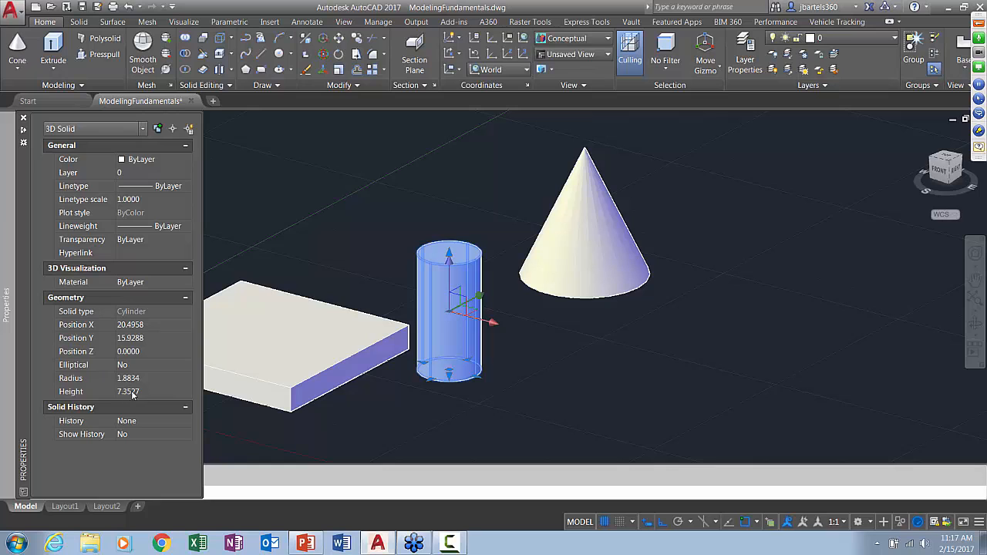
key("Escape")
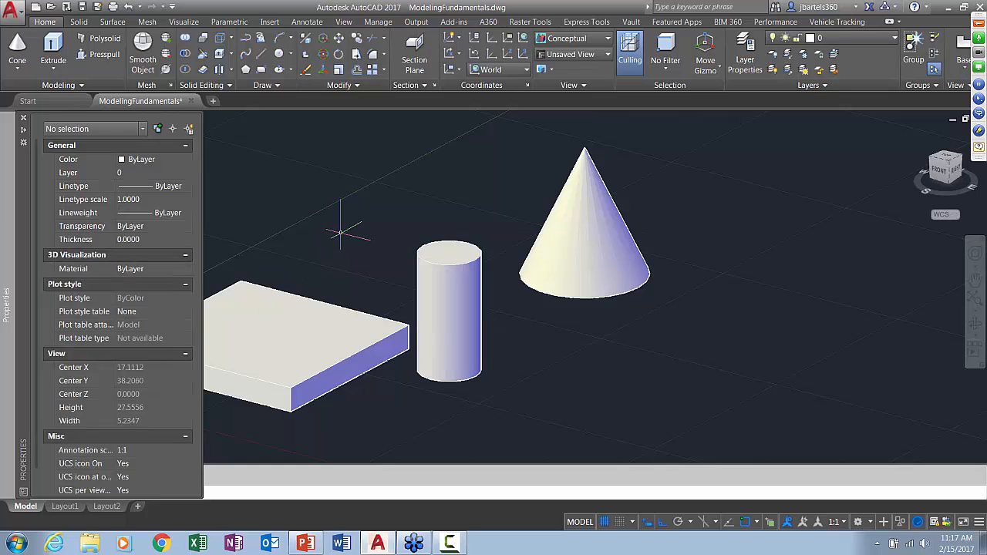
Thicken the box by raising only its top face along the Z axis
middle_click_drag(334, 232, 367, 214)
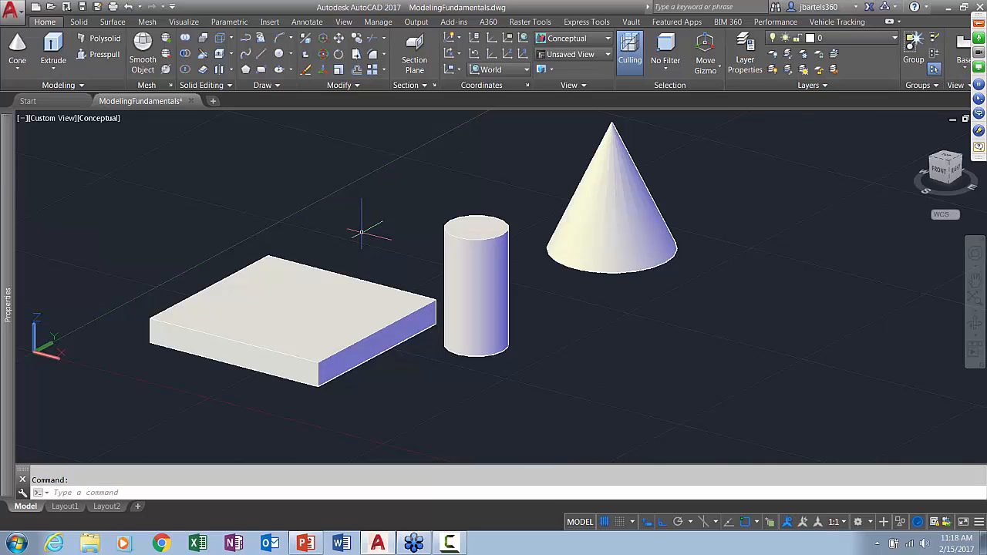
left_click(286, 303, "ctrl")
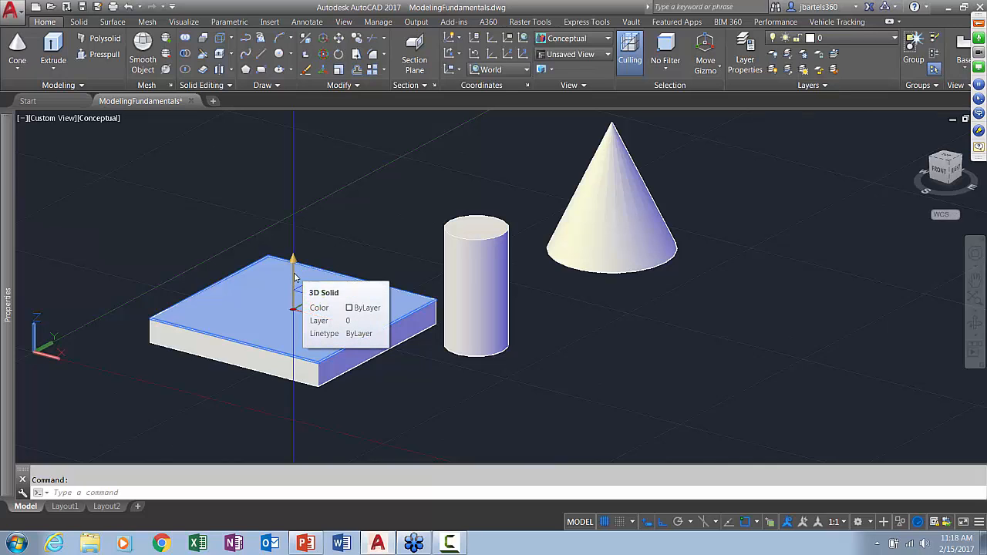
left_click(293, 276)
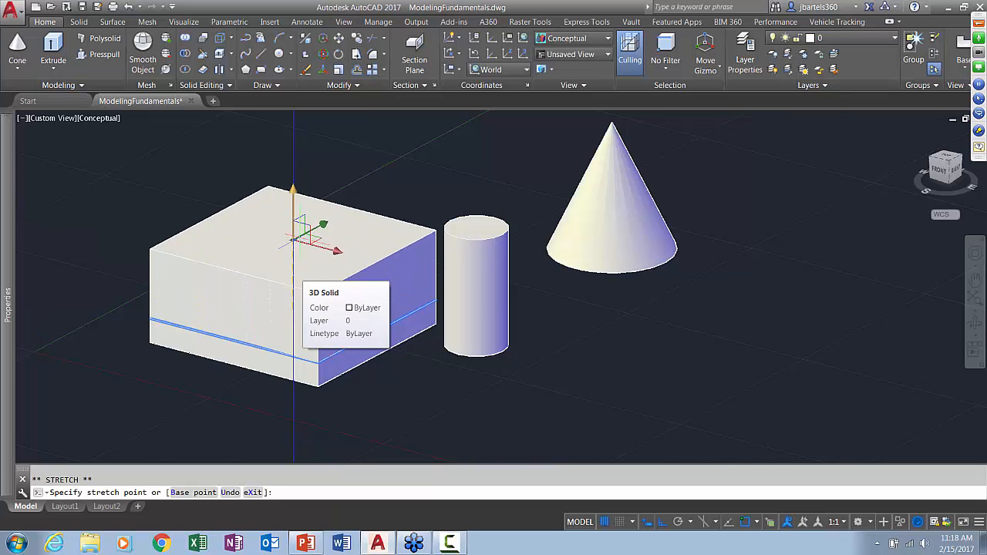
left_click(297, 276)
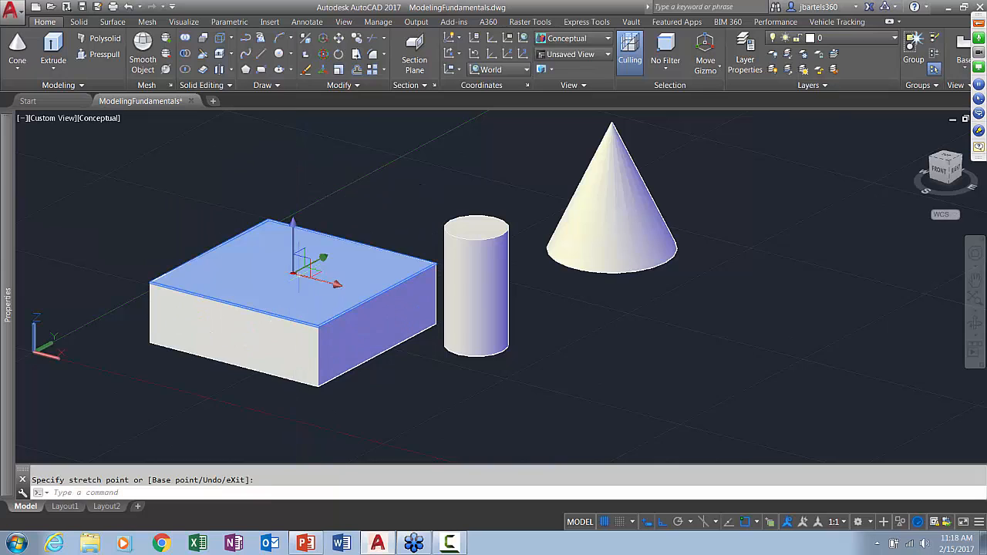
key("Escape")
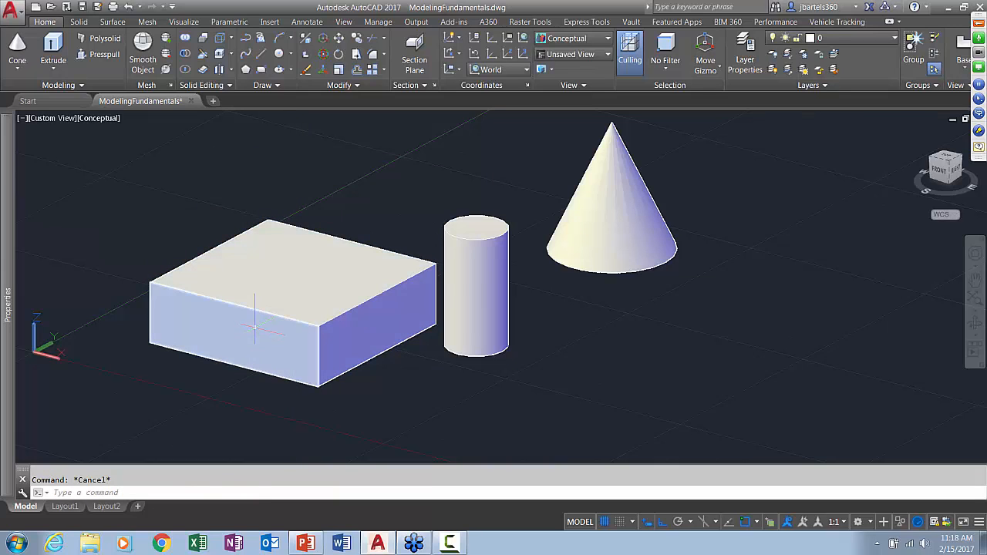
Pull only the box's front face outward along the Y axis by about 5 units, with object snap turned off
left_click(255, 330, "ctrl")
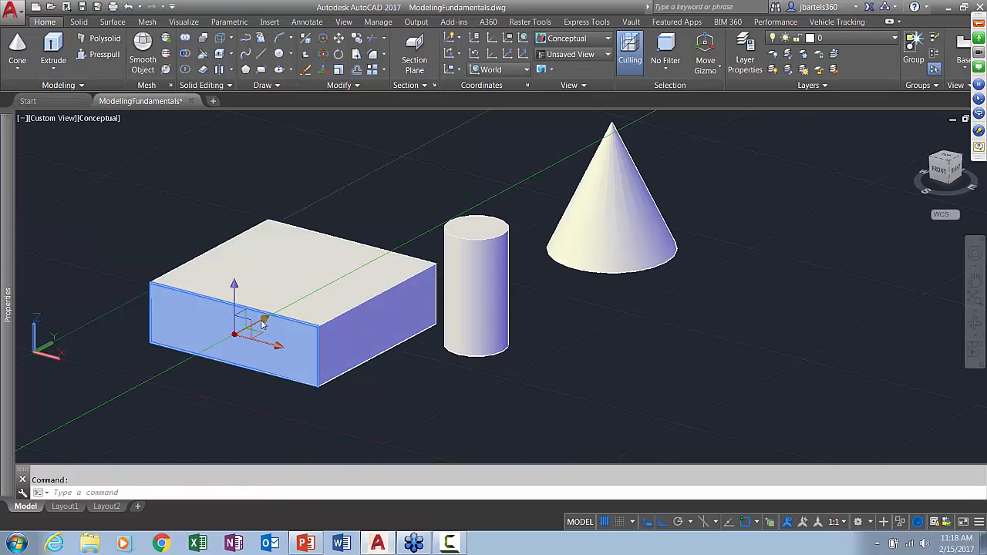
left_click(235, 333)
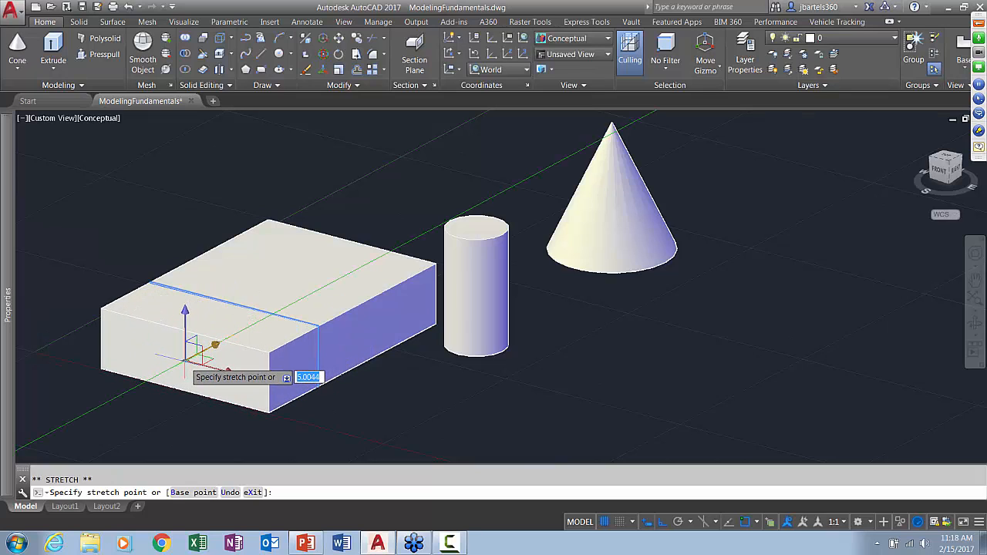
key("F3")
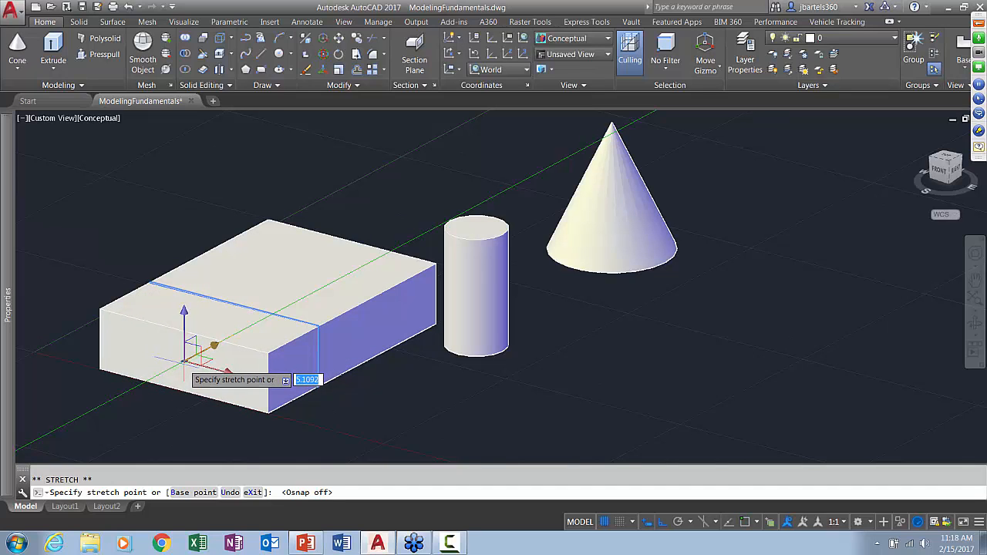
left_click(185, 360)
key("Escape")
key("Escape")
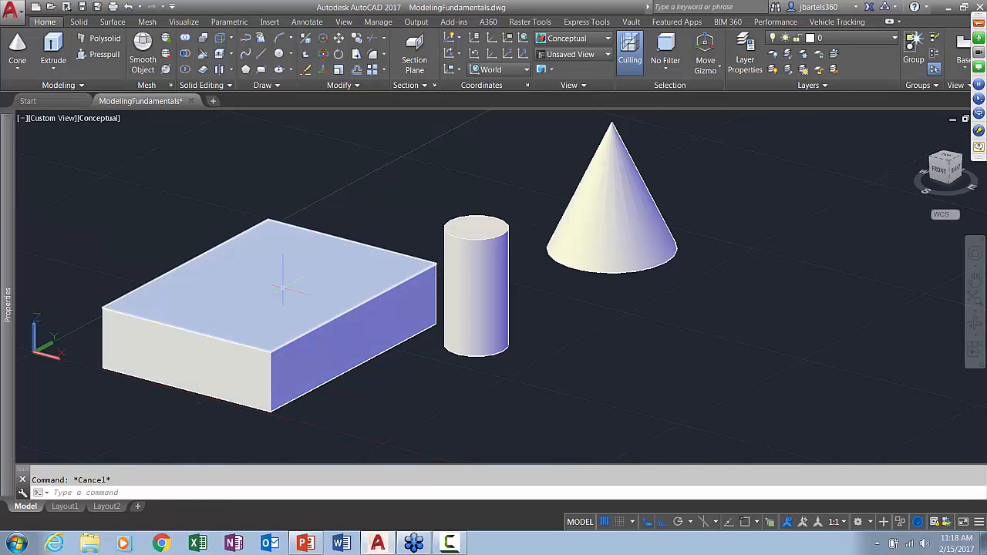
Raise the box's back top edge along the Z axis to slope its top face
left_click(351, 241, "ctrl")
left_click(351, 242)
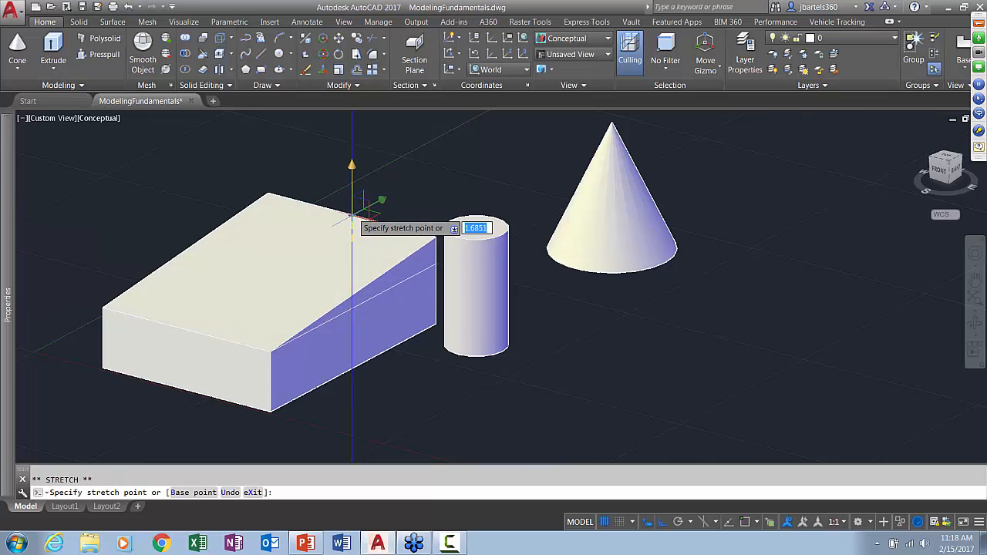
left_click(351, 185)
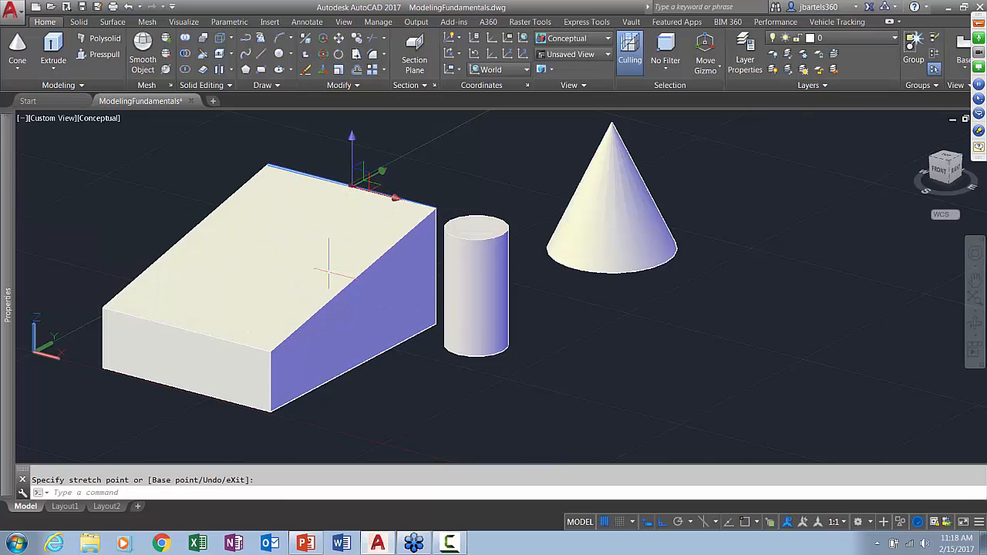
key("Escape")
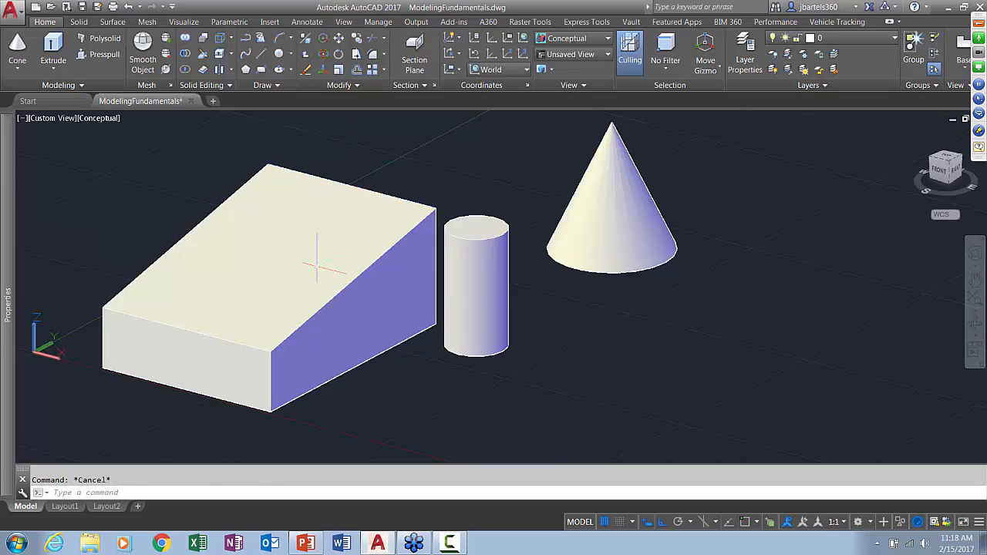
Lower only the top vertex at one end of the box's raised back edge along the Z axis
left_click(436, 207, "ctrl")
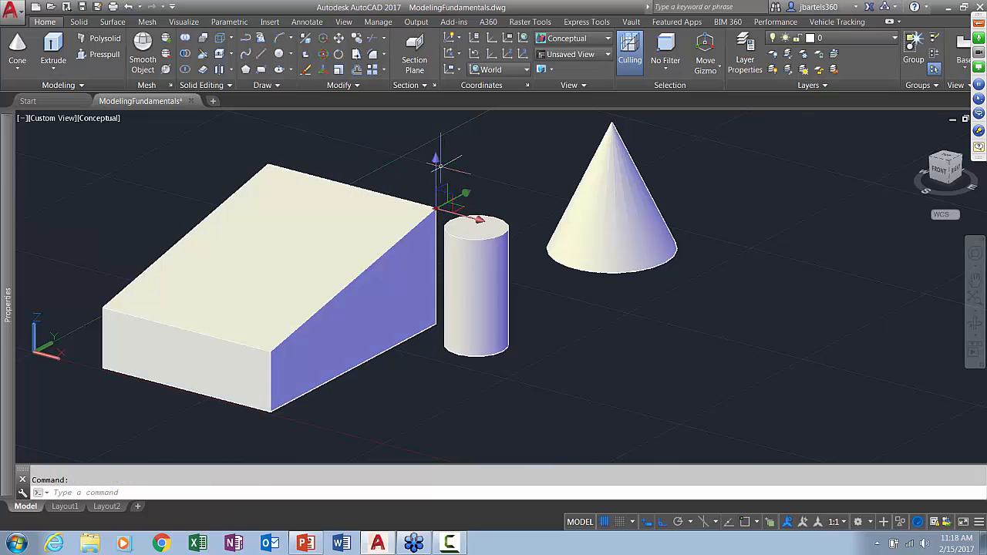
left_click(436, 206)
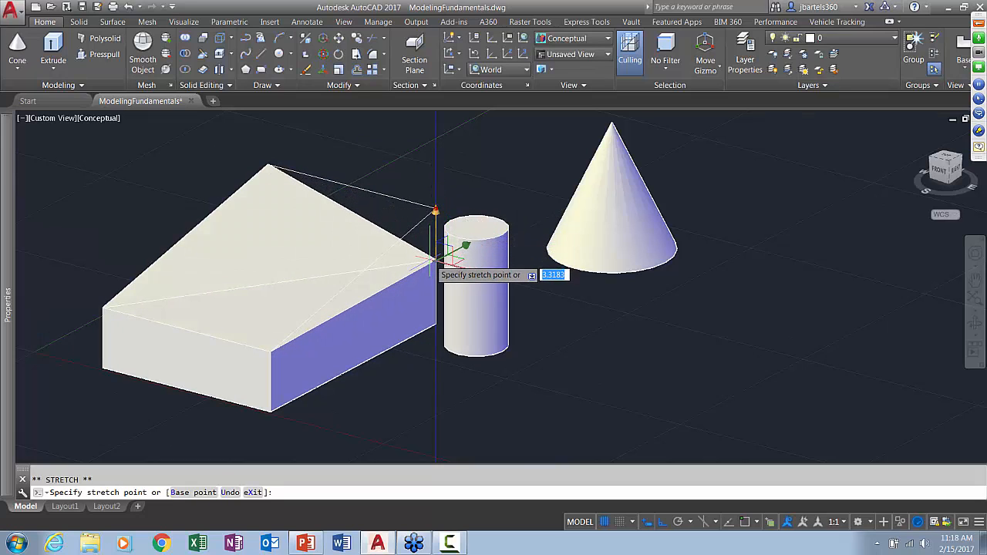
left_click(435, 266)
key("Escape")
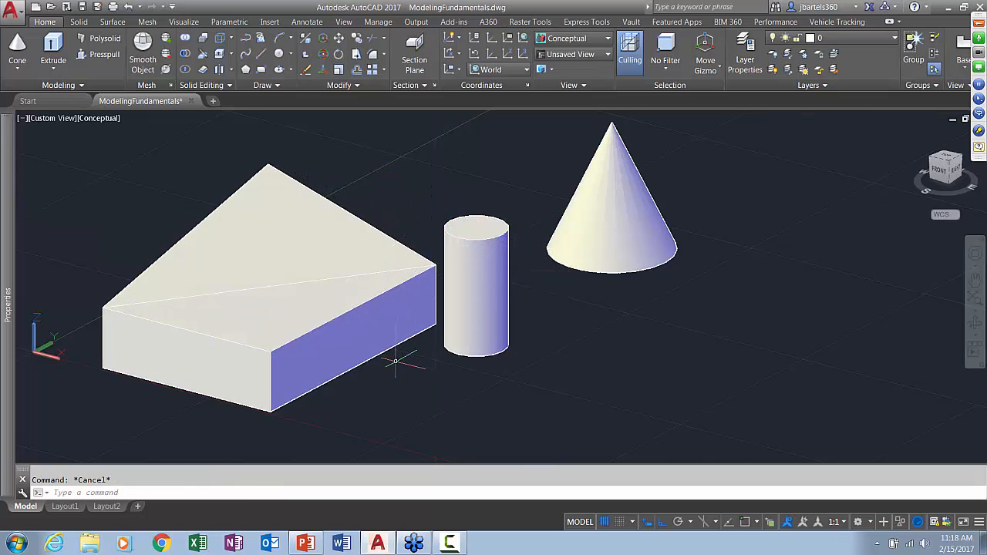
Lengthen the cylinder by raising only its top face along the Z axis
mouse_move(399, 375)
middle_mouse_down("shift")
mouse_move(465, 368)
mouse_move(364, 378)
mouse_move(401, 378)
middle_mouse_up("shift")
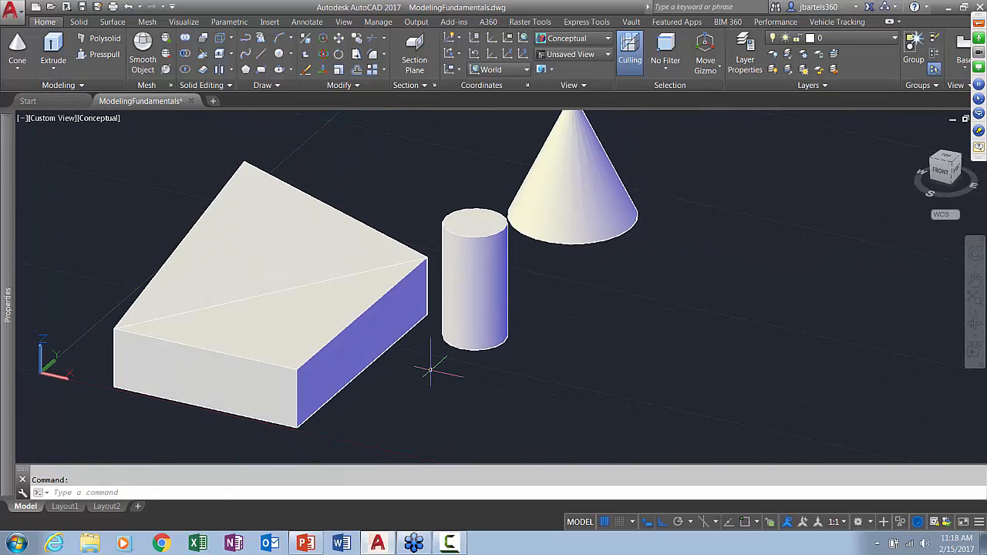
left_click(475, 223, "ctrl")
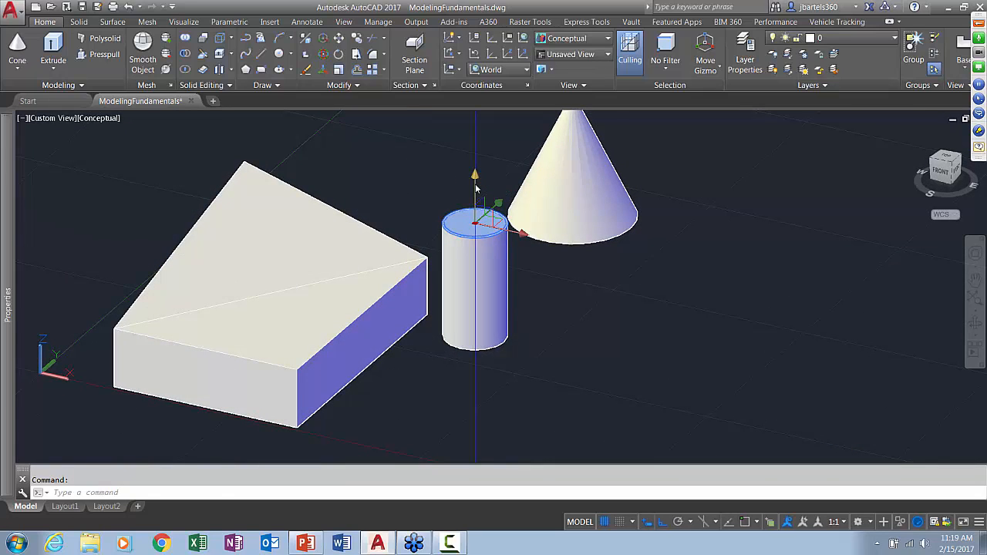
left_click_drag(475, 187, 476, 164)
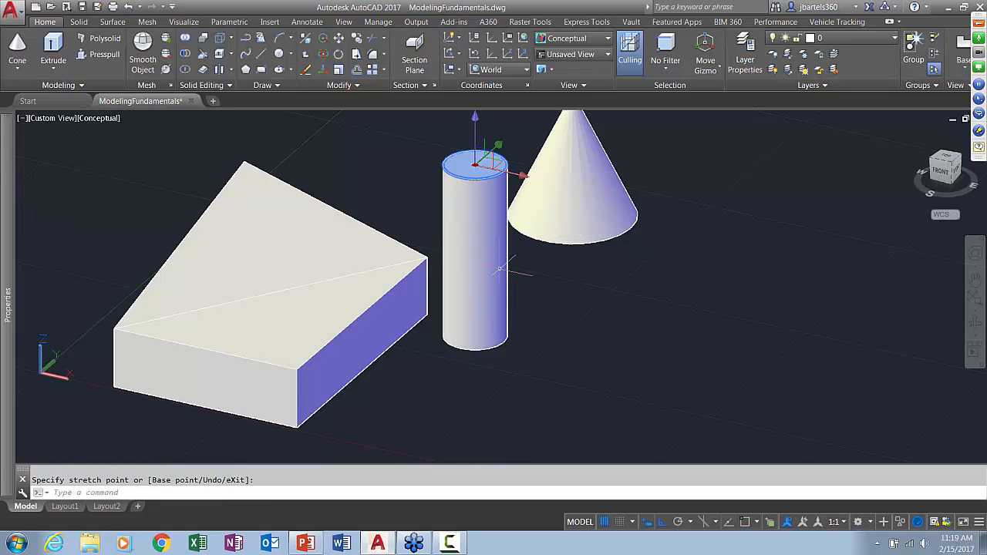
key("Escape")
Move the whole cylinder onto the box near its front, with Ortho mode turned off
middle_click_drag(562, 308, 512, 254, "shift")
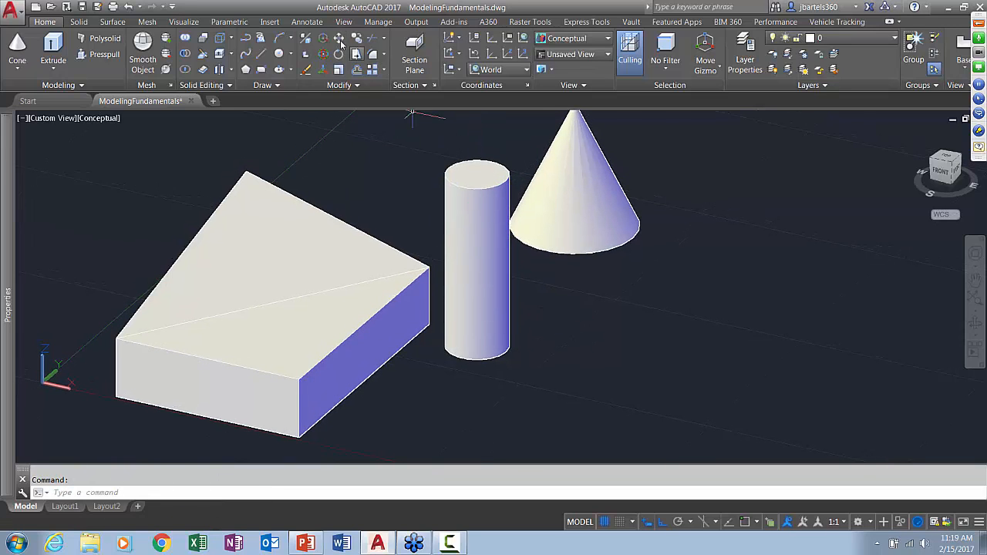
left_click(340, 38)
left_click(454, 178)
key("Return")
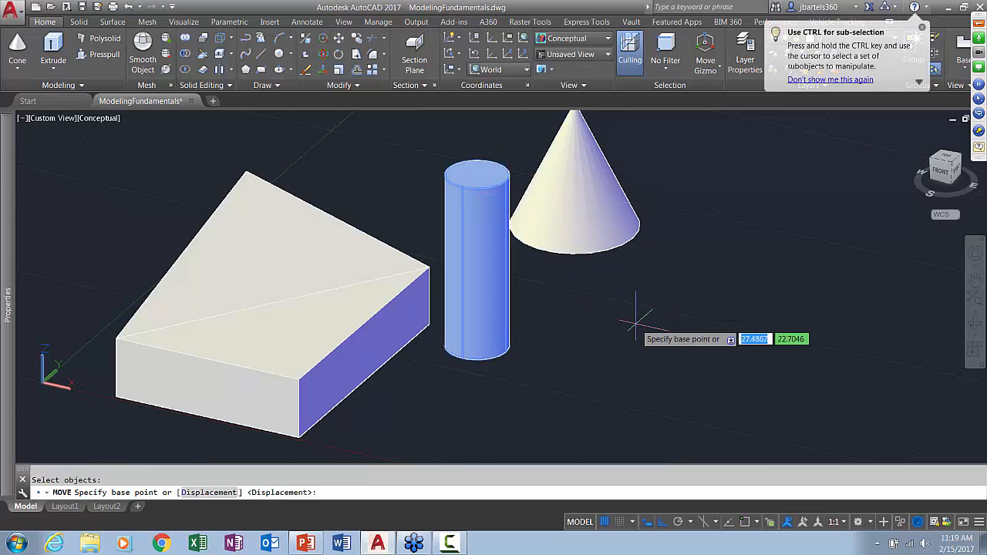
left_click(637, 324)
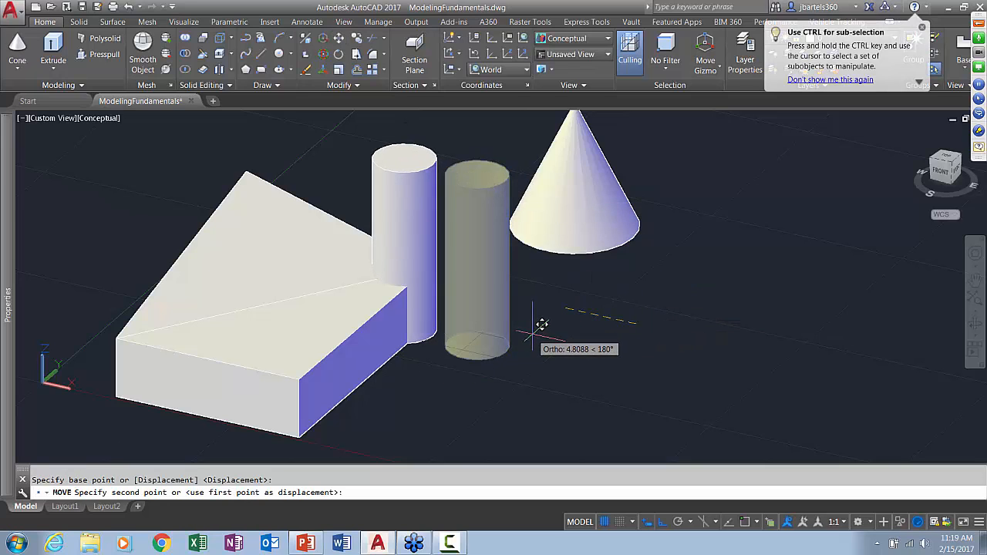
key("F8")
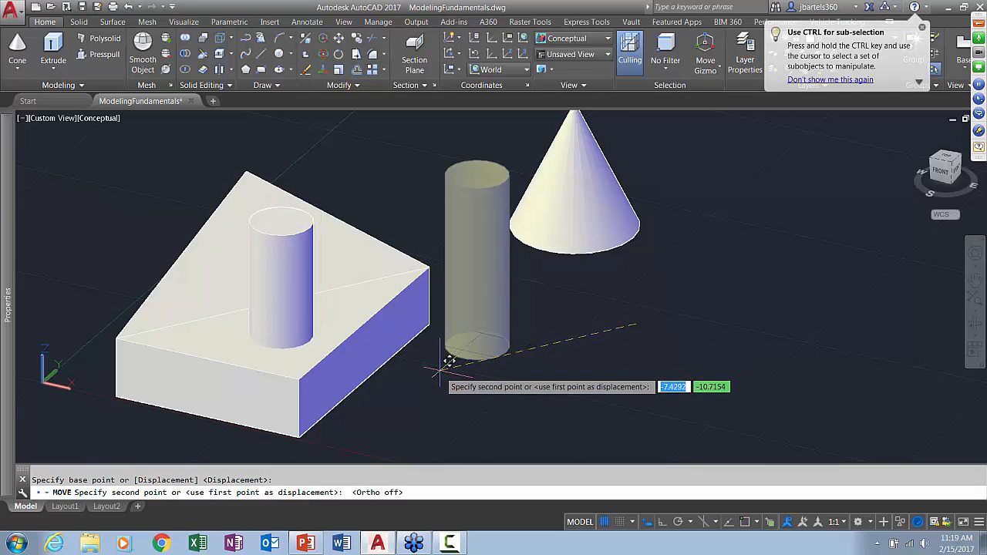
key("Escape")
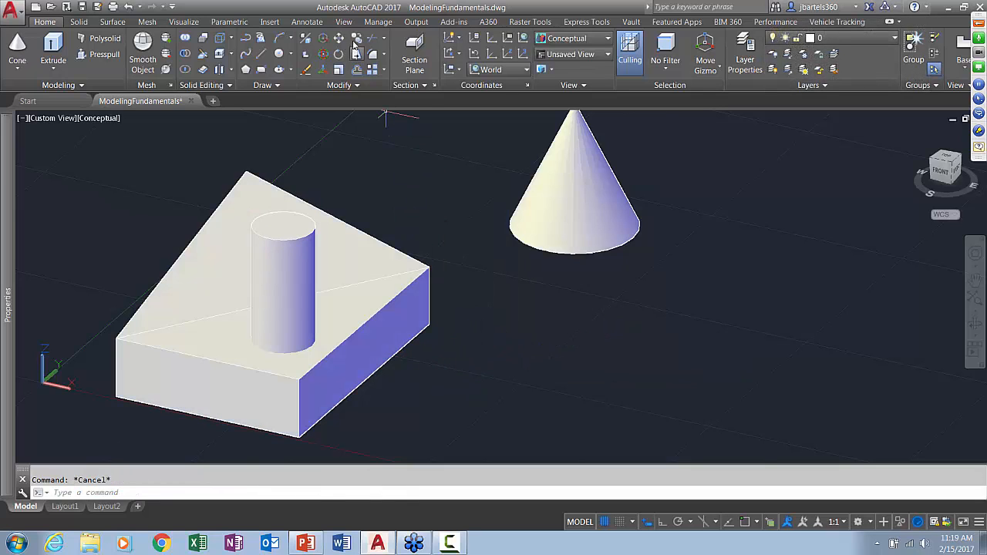
Copy the cylinder to a second position farther back on the box
left_click(300, 220)
key("Return")
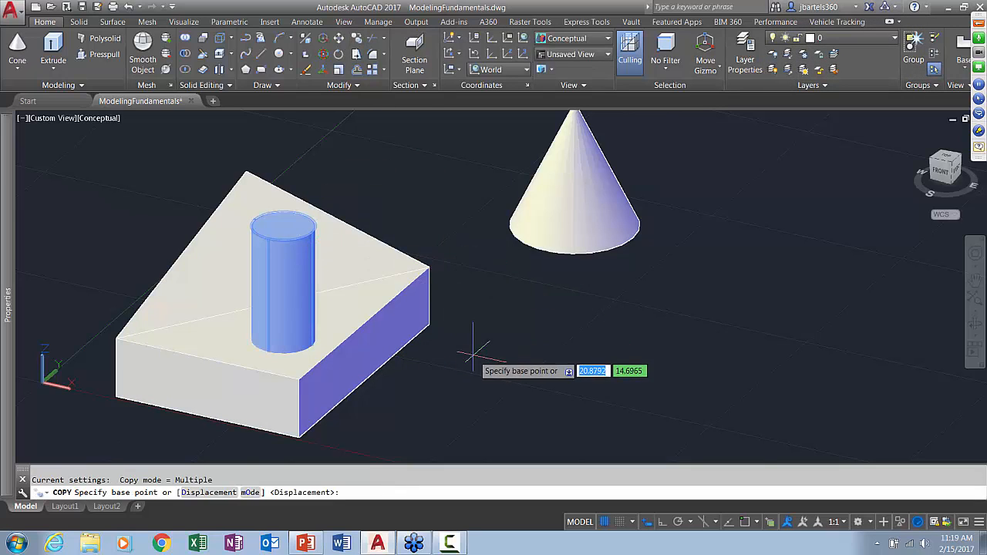
left_click(465, 343)
left_click(463, 282)
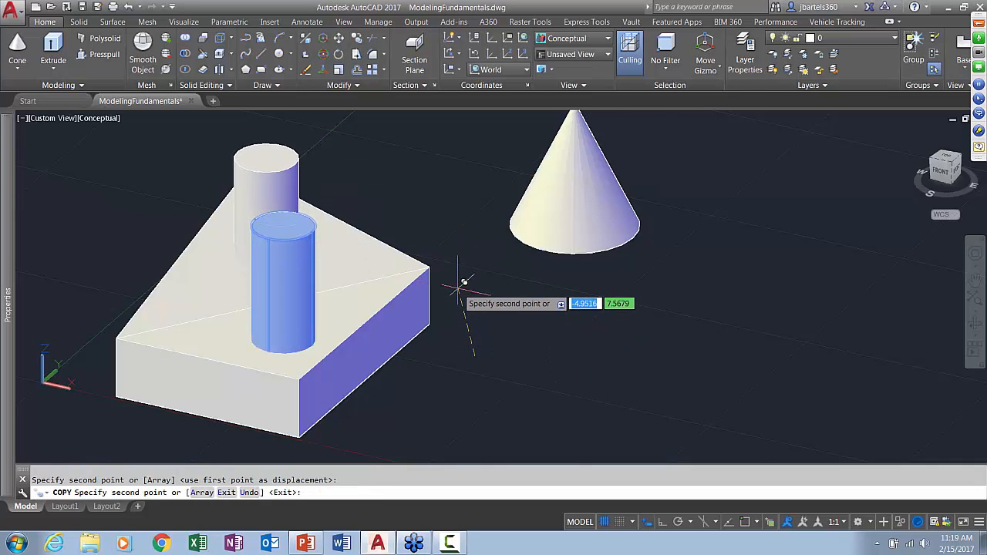
key("Escape")
Switch the viewport's visual style to X-Ray to see how the cylinders intersect the box
mouse_move(468, 345)
middle_mouse_down("shift")
mouse_move(473, 354)
mouse_move(439, 360)
mouse_move(326, 337)
mouse_move(537, 352)
middle_mouse_up("shift")
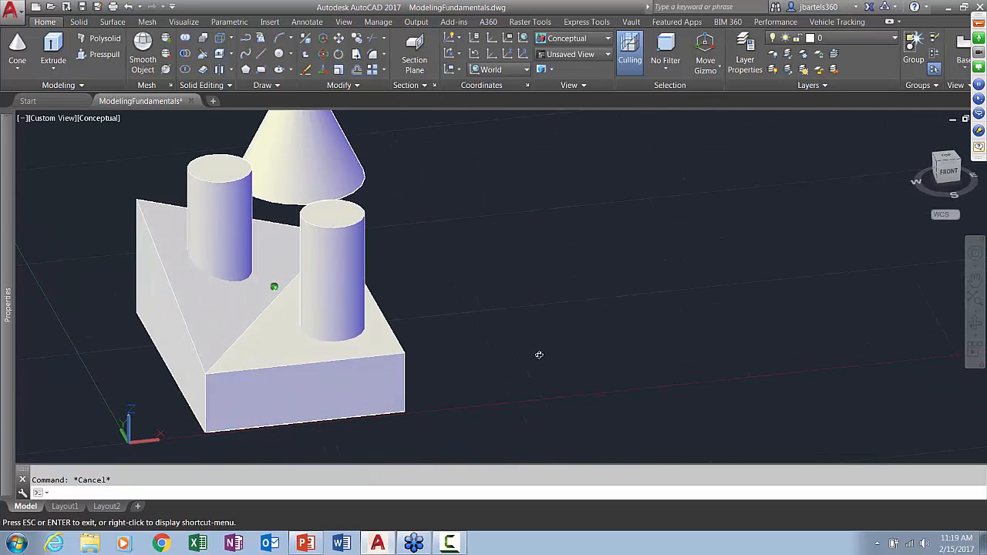
left_click(99, 118)
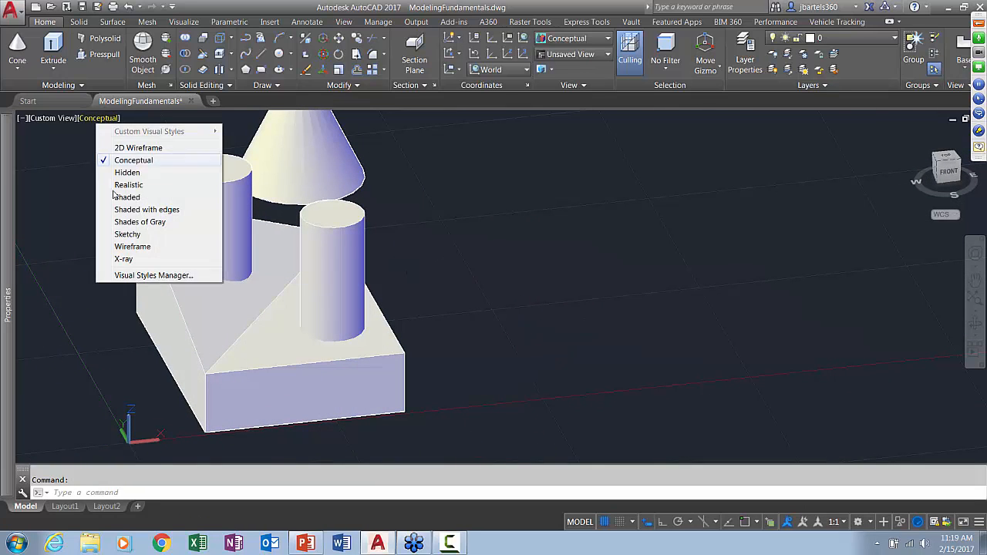
left_click(123, 260)
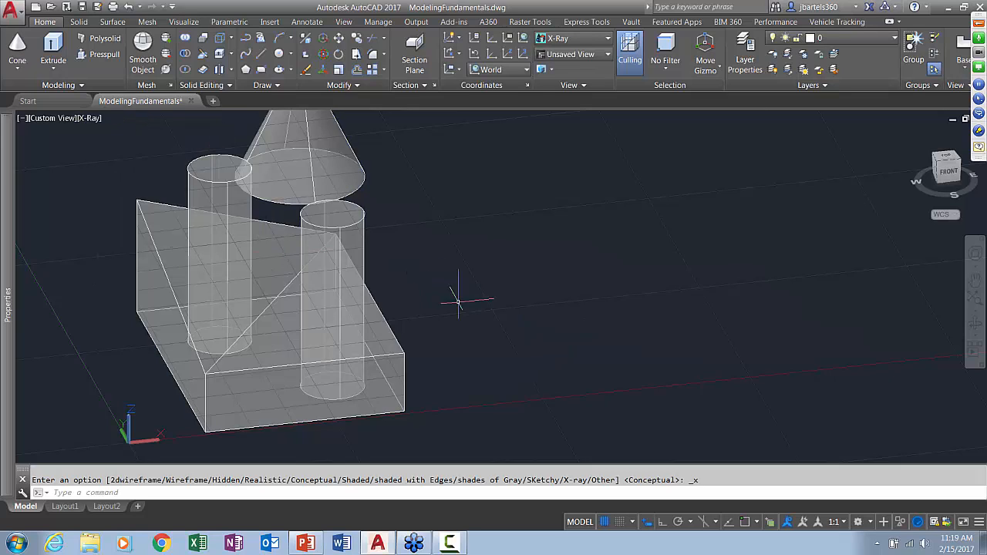
Union the box with the front cylinder and select the result to check that it is a single solid
middle_click_drag(498, 317, 379, 322, "shift")
middle_click_drag(454, 317, 497, 309)
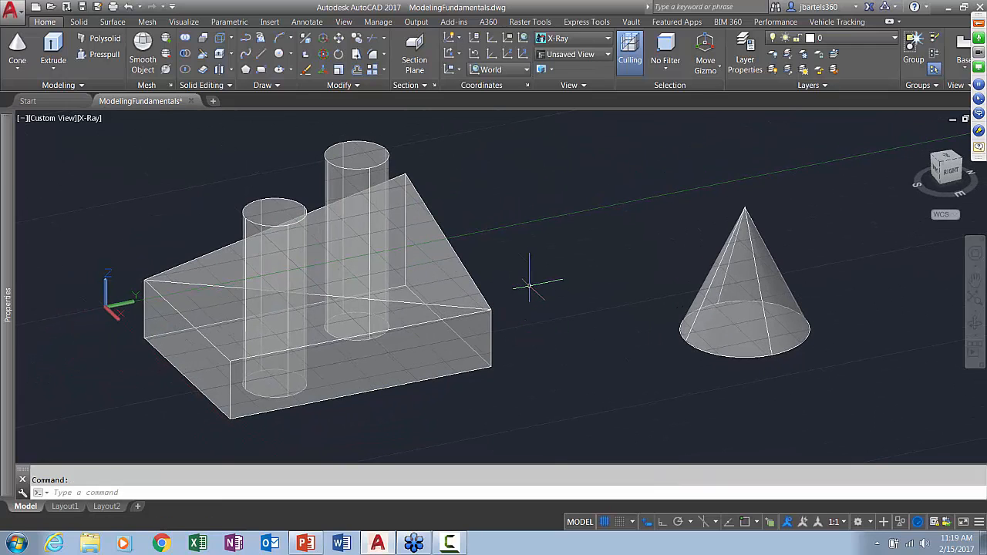
left_click(185, 37)
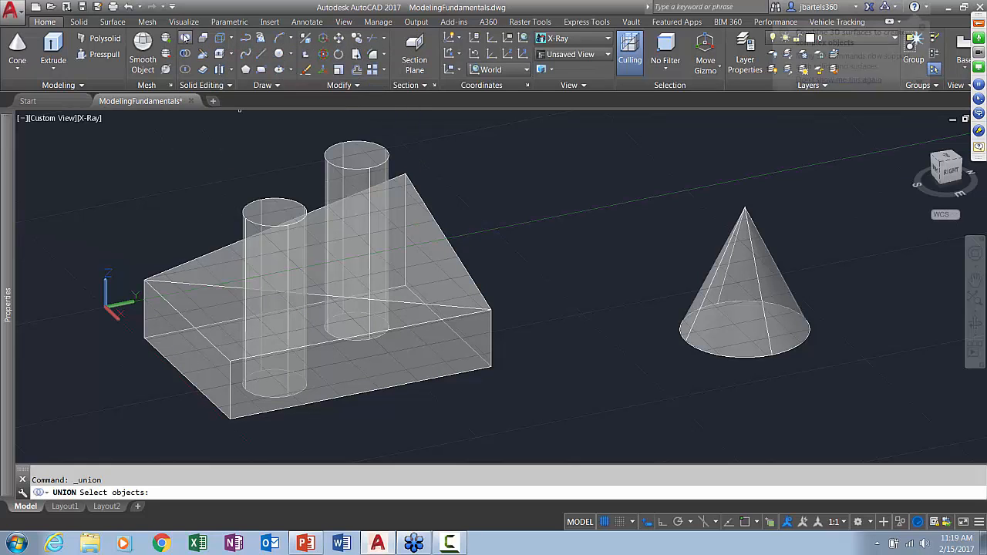
left_click(207, 255)
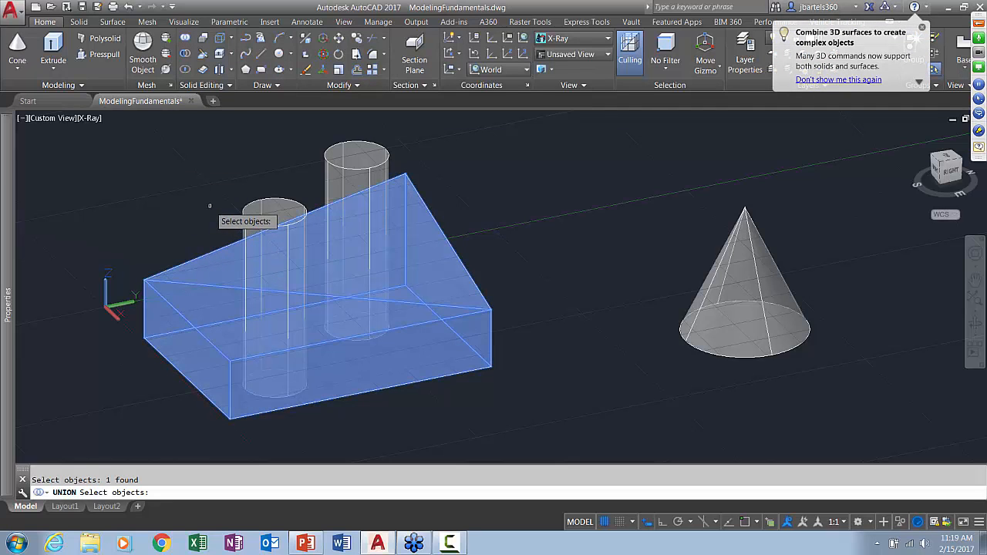
left_click(244, 207)
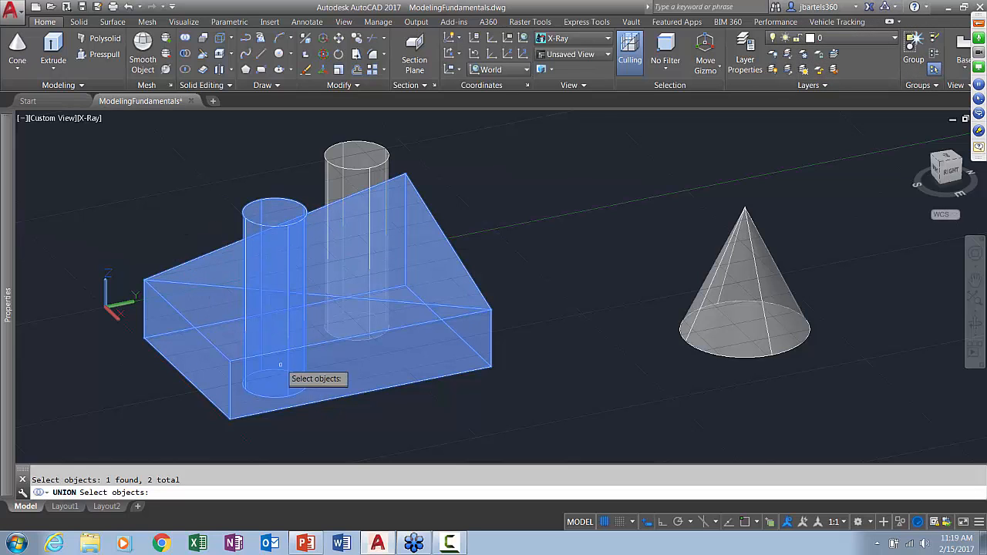
key("Return")
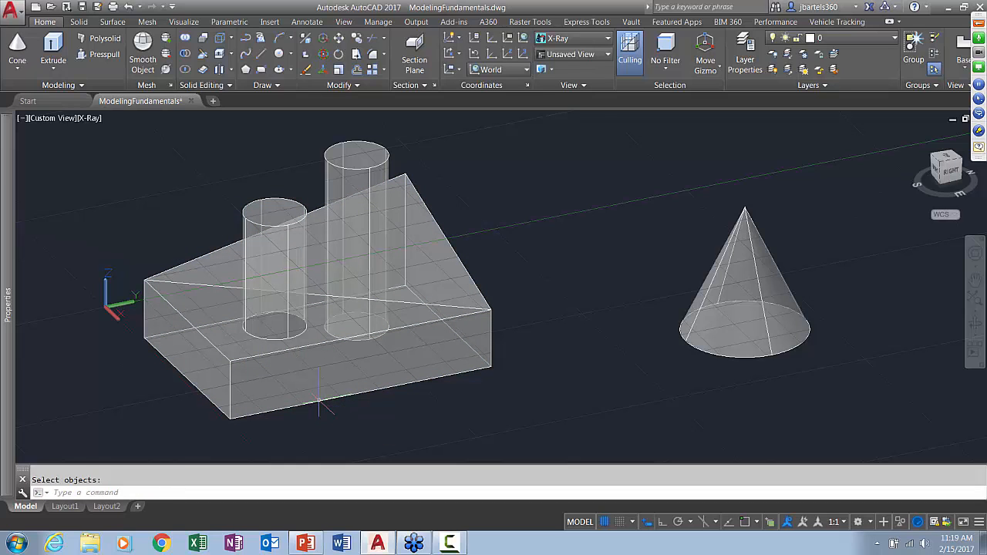
left_click(319, 402)
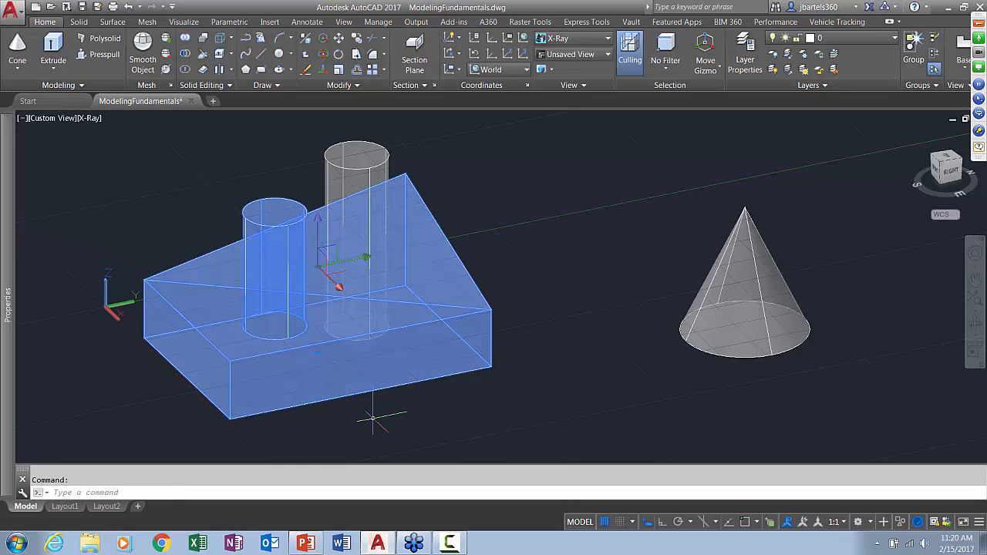
key("Escape")
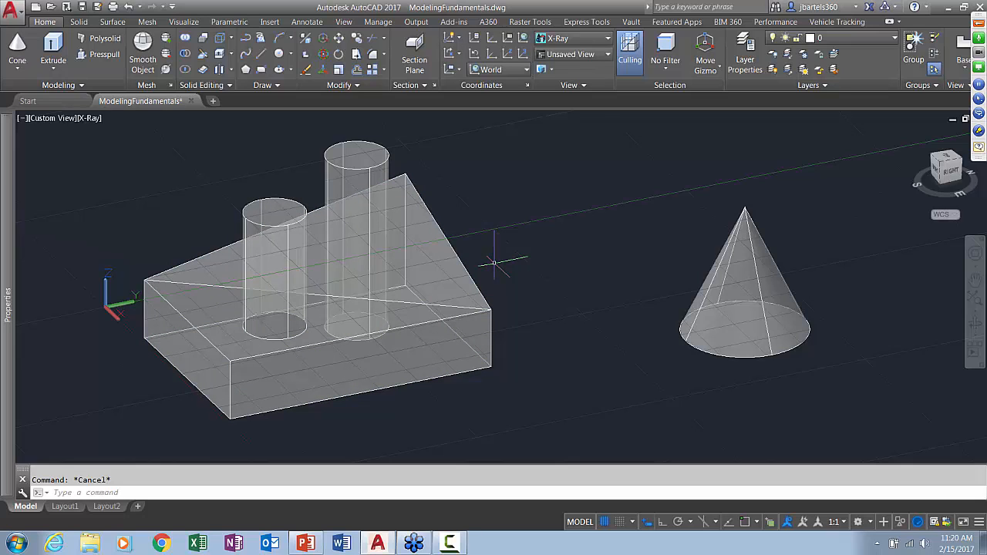
Subtract the back cylinder from the combined box solid to cut a hole through it
left_click(186, 53)
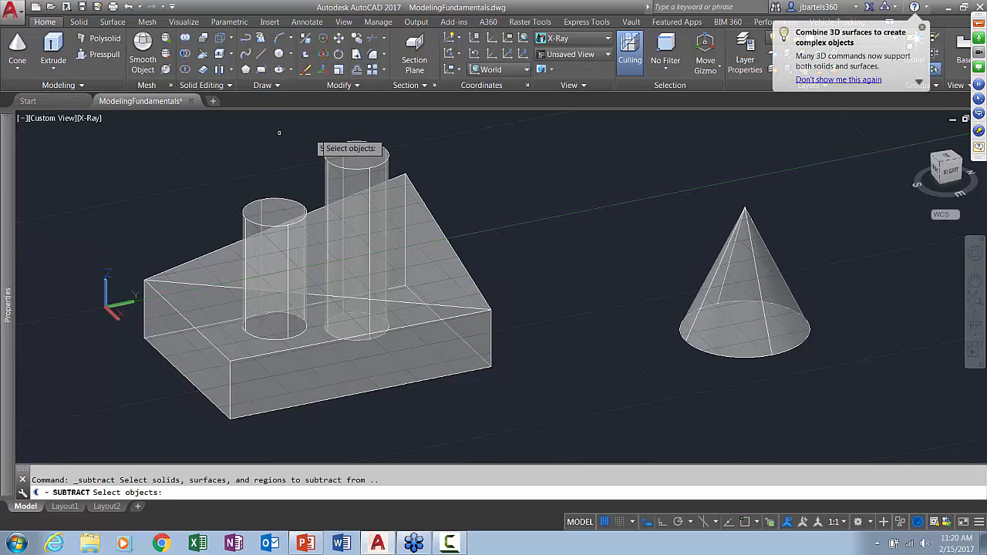
left_click(417, 193)
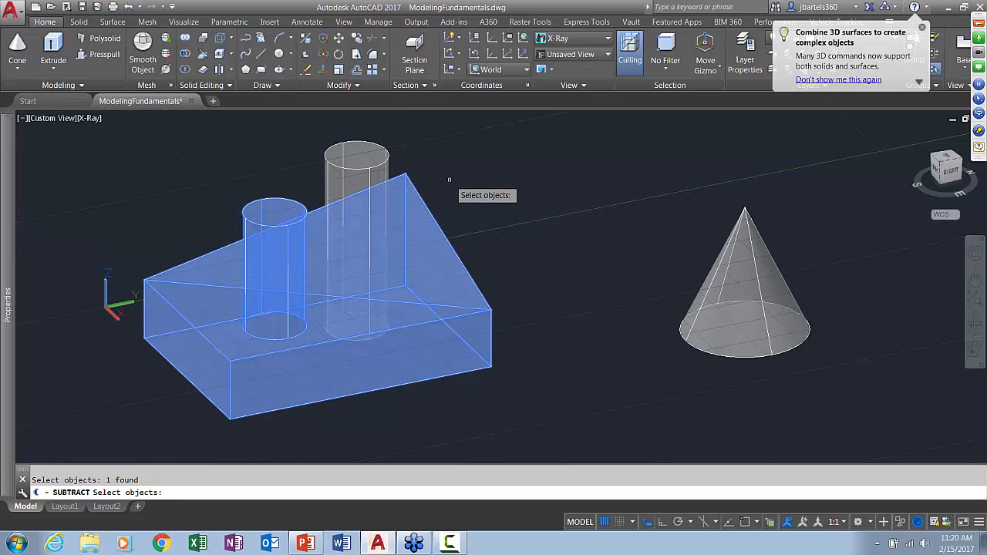
key("Return")
left_click(381, 147)
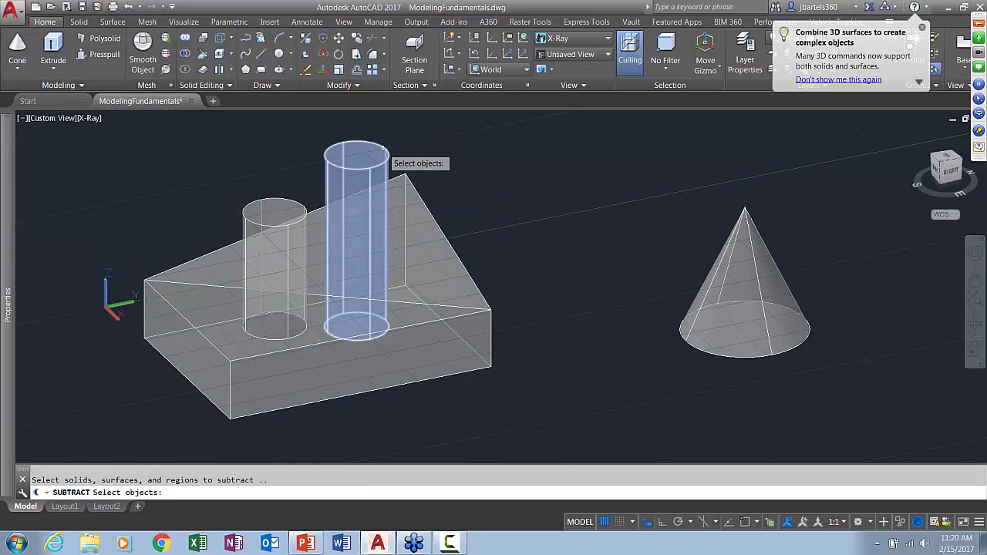
left_click(382, 146)
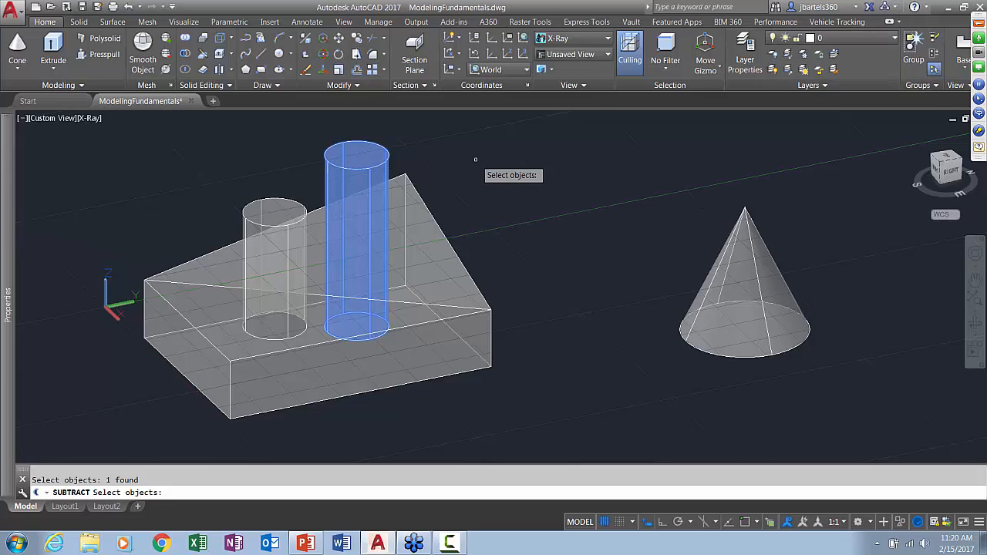
key("Return")
Switch the viewport's visual style back to Conceptual to show the hole in shaded form
mouse_move(454, 200)
middle_mouse_down("shift")
mouse_move(451, 294)
mouse_move(462, 205)
middle_mouse_up("shift")
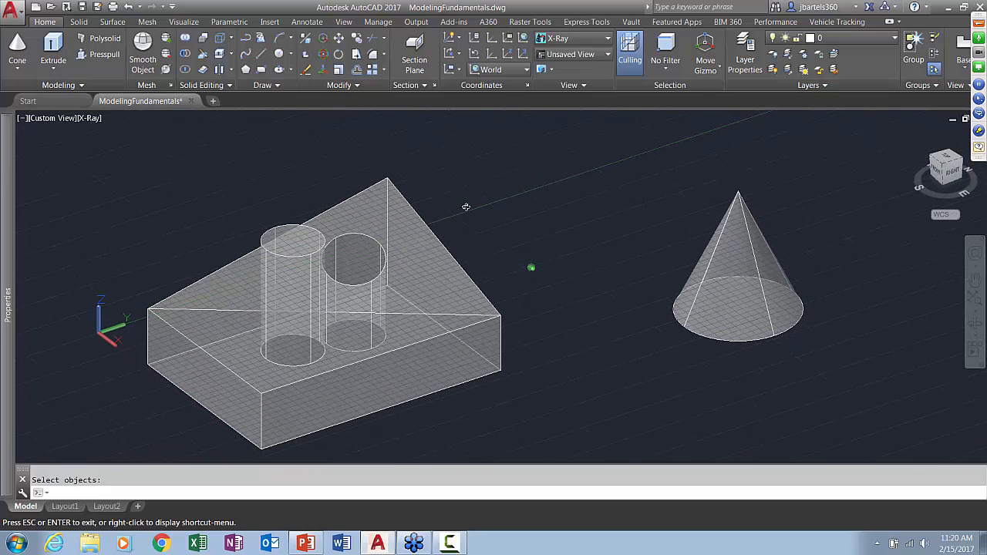
left_click(90, 119)
left_click(115, 160)
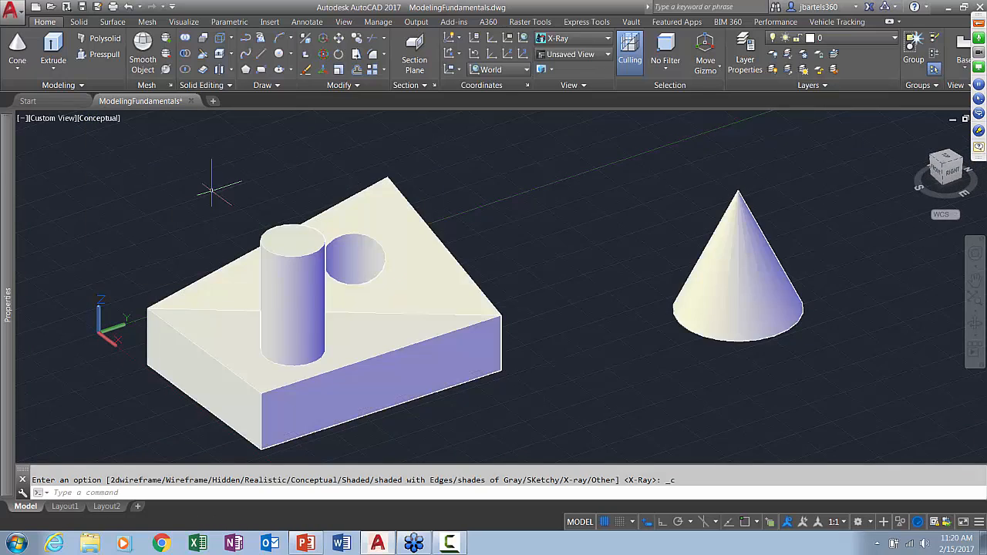
Shift the hole along the Y axis, away from the remaining cylinder, by moving only its inner face
middle_click_drag(409, 361, 385, 366, "shift")
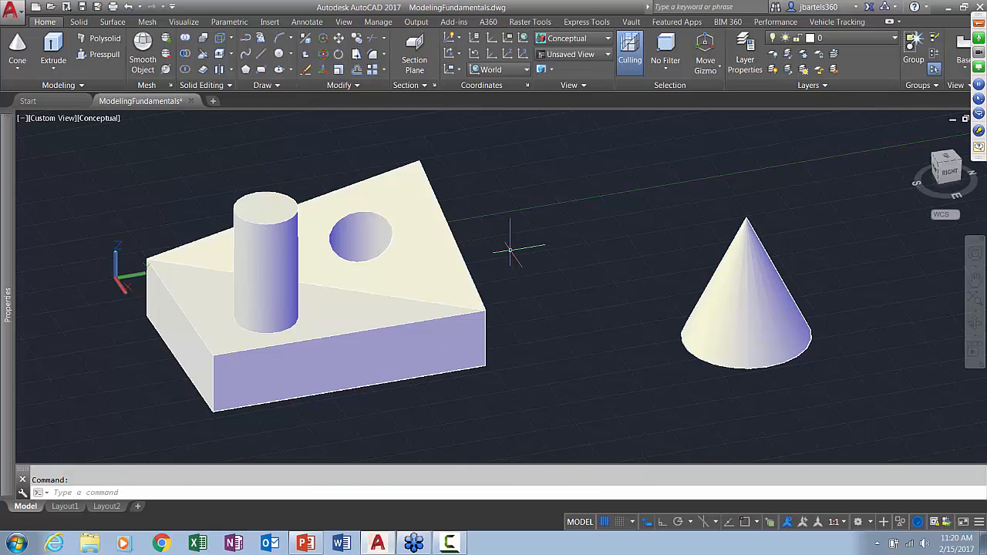
left_click(362, 232, "ctrl")
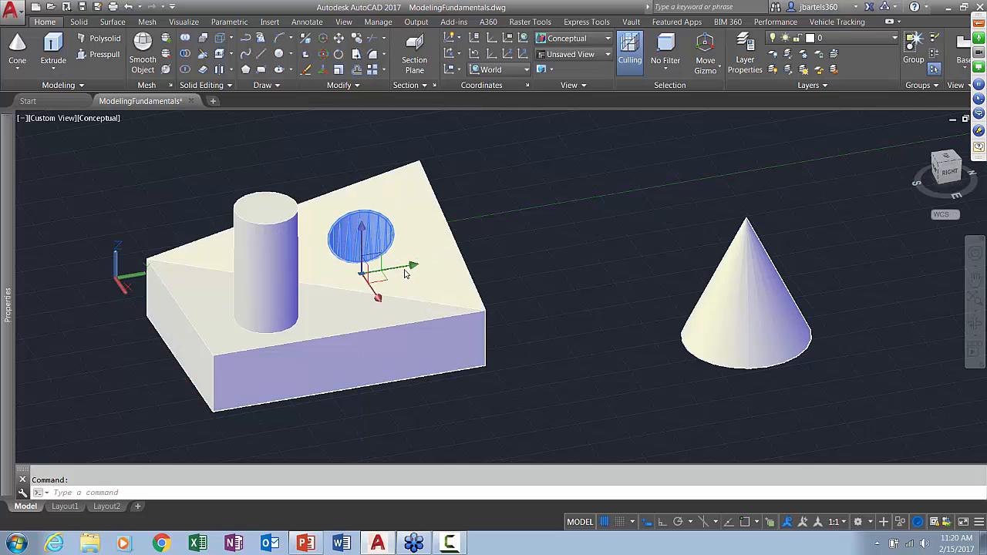
left_click(404, 271)
key("Escape")
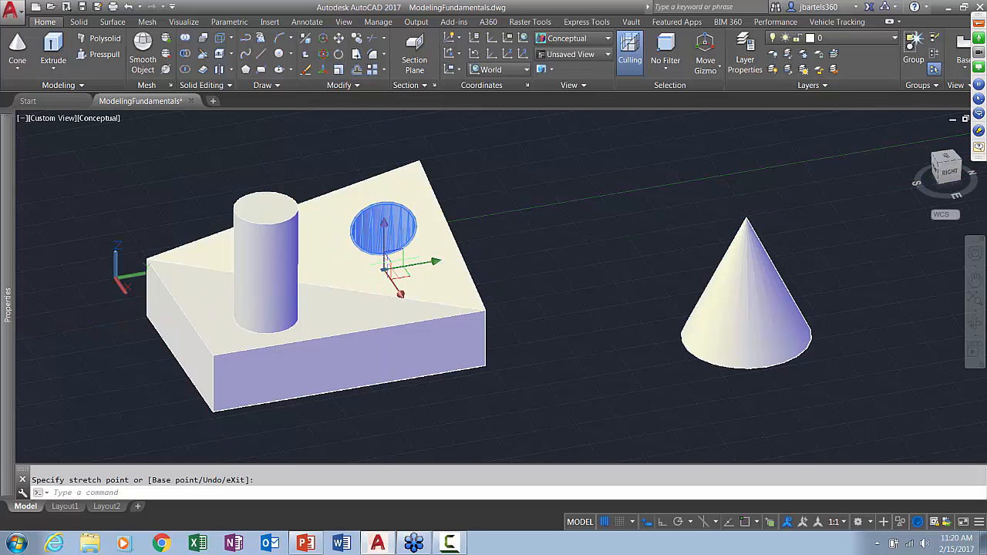
Shrink the hole by scaling its selected inner face uniformly with the Scale gizmo to roughly half its diameter
right_click(391, 271)
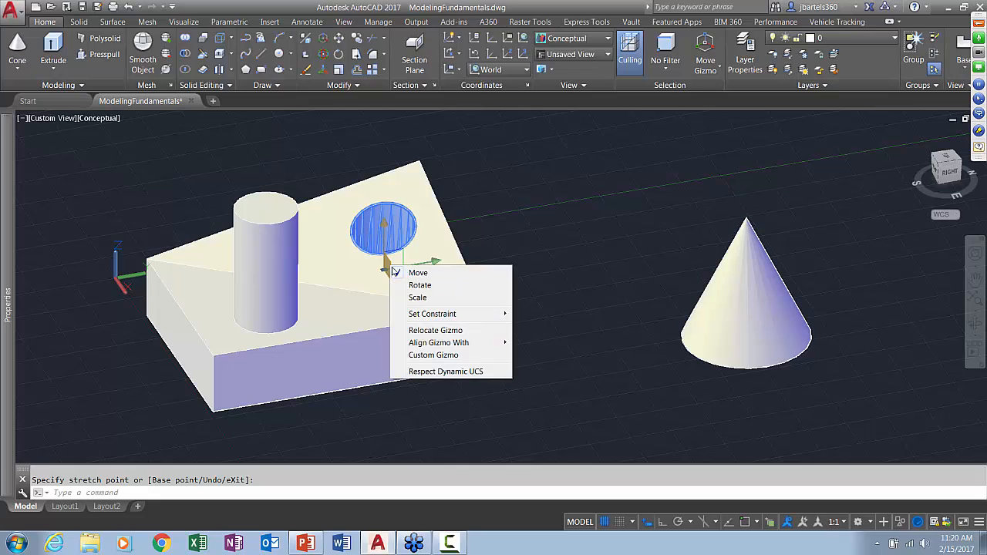
left_click(416, 297)
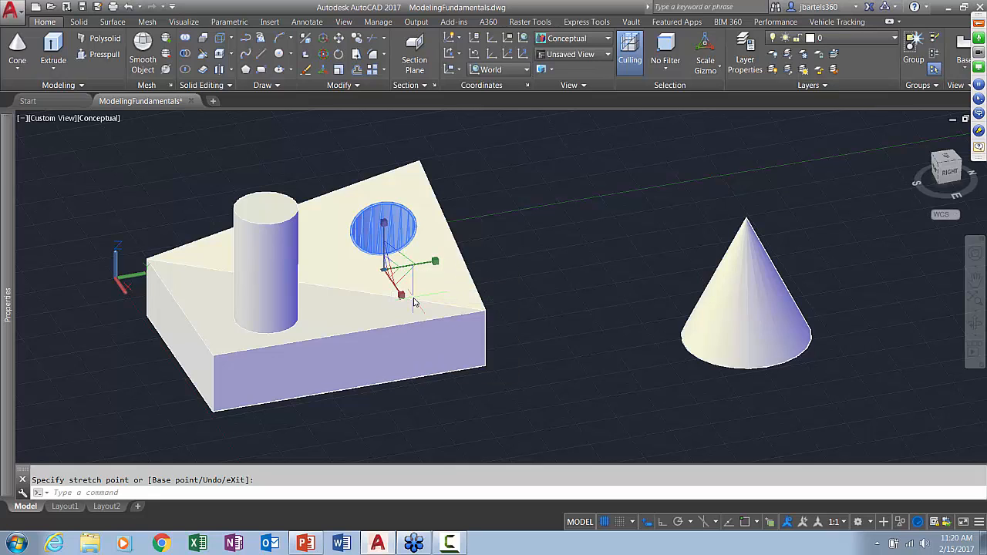
left_click(390, 266)
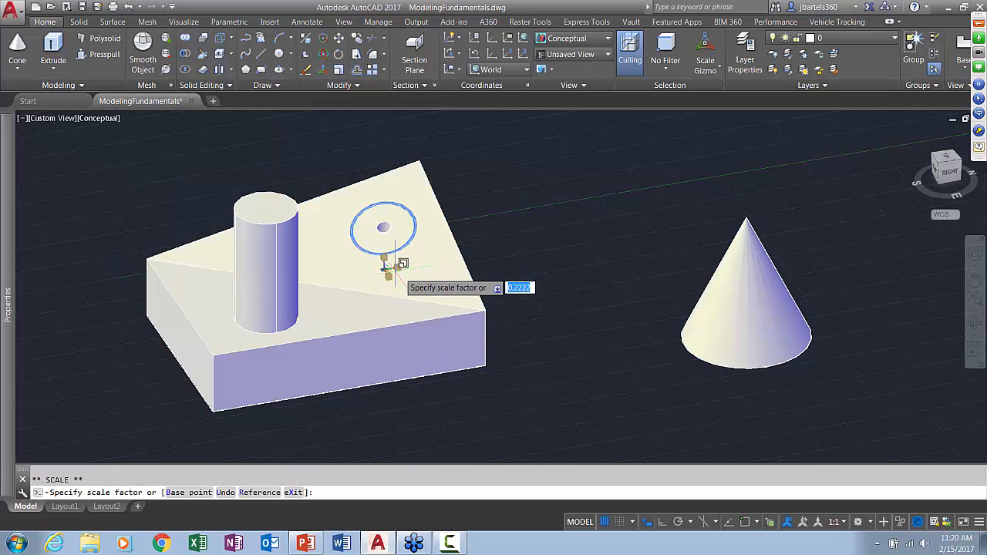
left_click(391, 267)
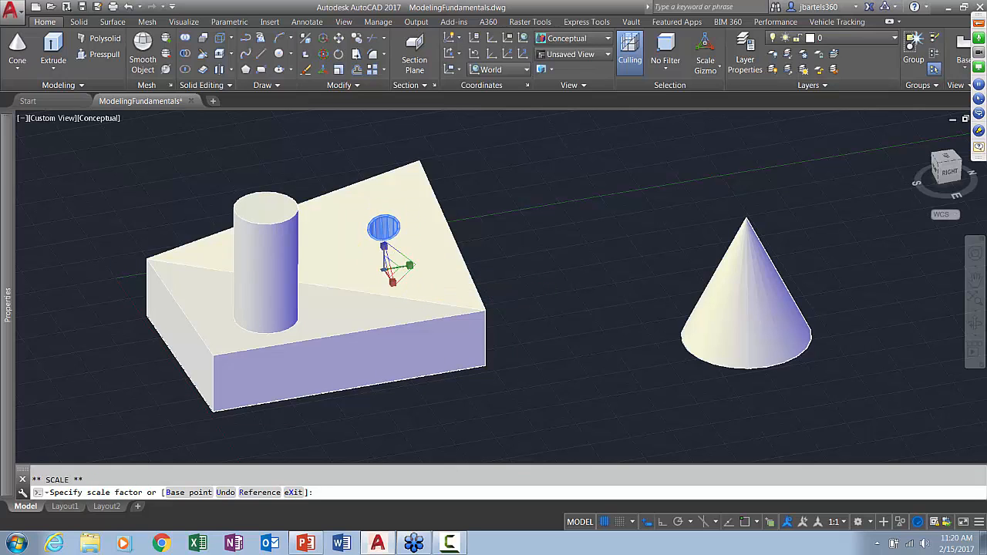
key("Escape")
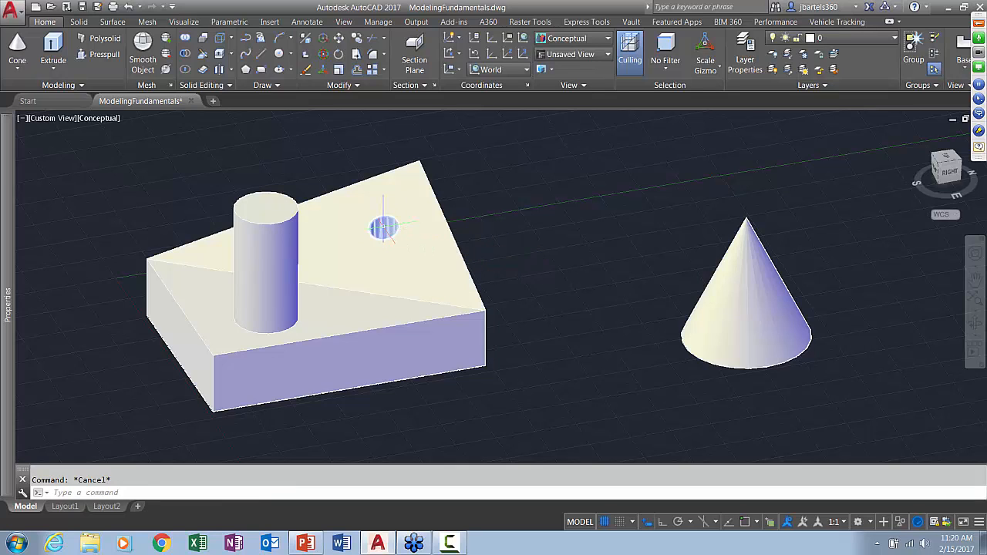
Remove the hole from the composite solid by deleting its inner face
left_click(383, 227)
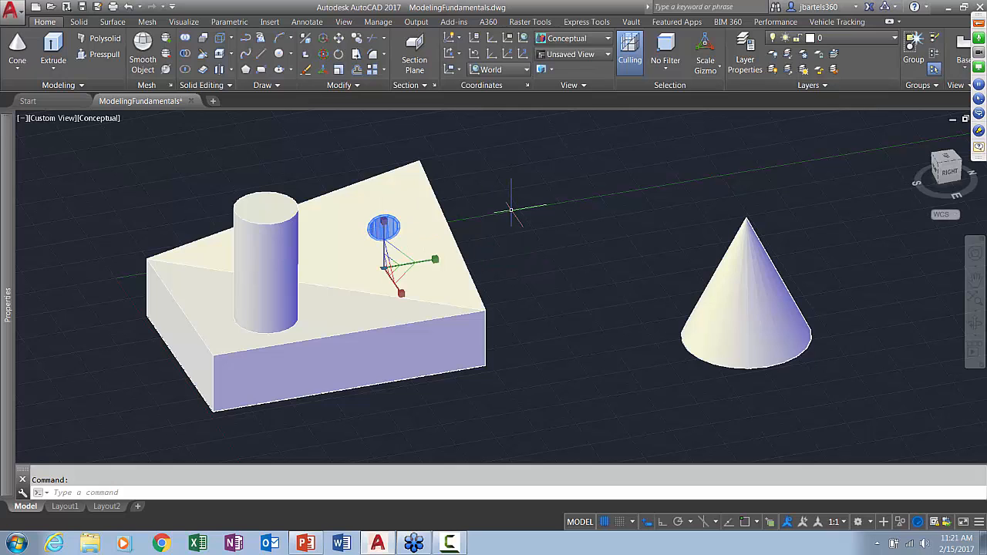
key("Delete")
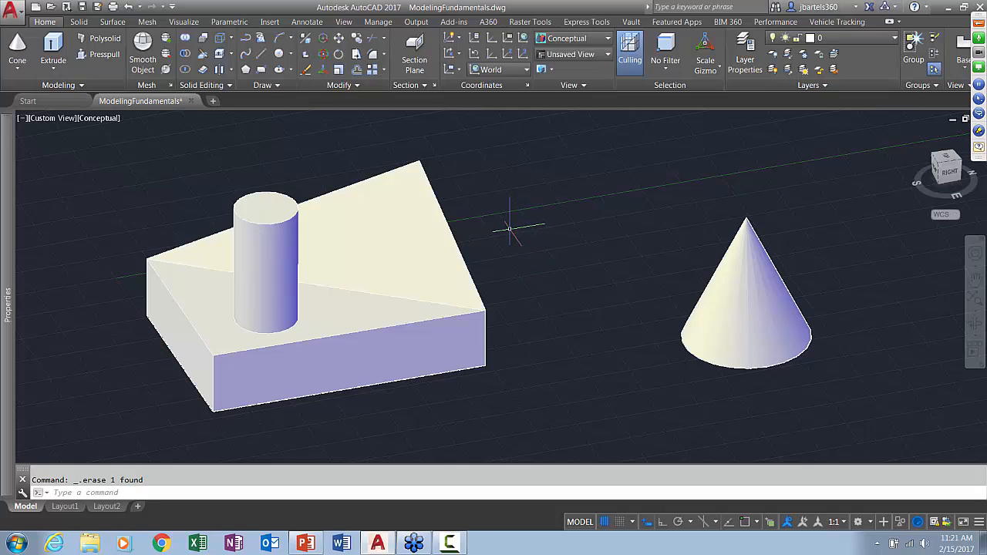
middle_click_drag(510, 229, 503, 234)
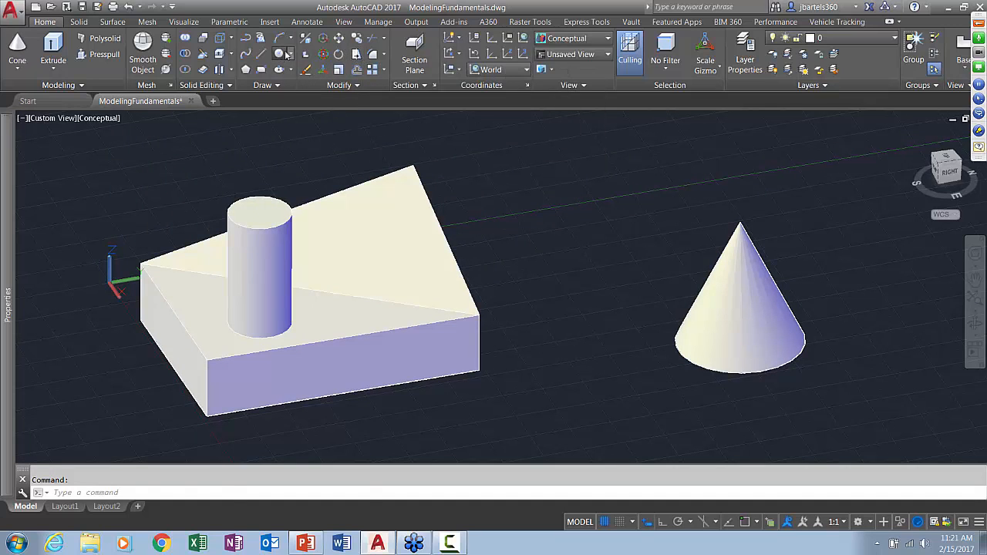
Draw a circle on the box's long vertical side face and a second circle on the sloped triangular top face
left_click(282, 54)
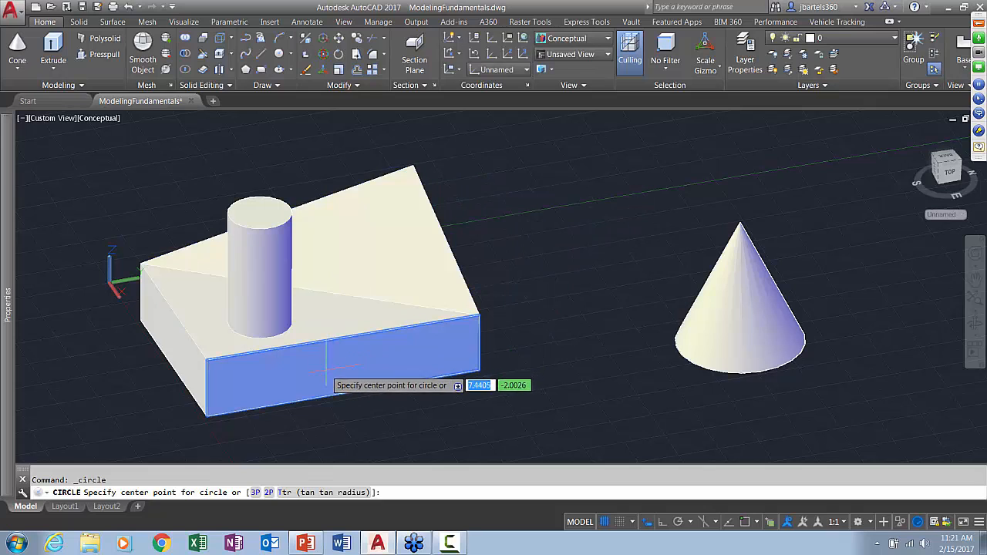
left_click(357, 369)
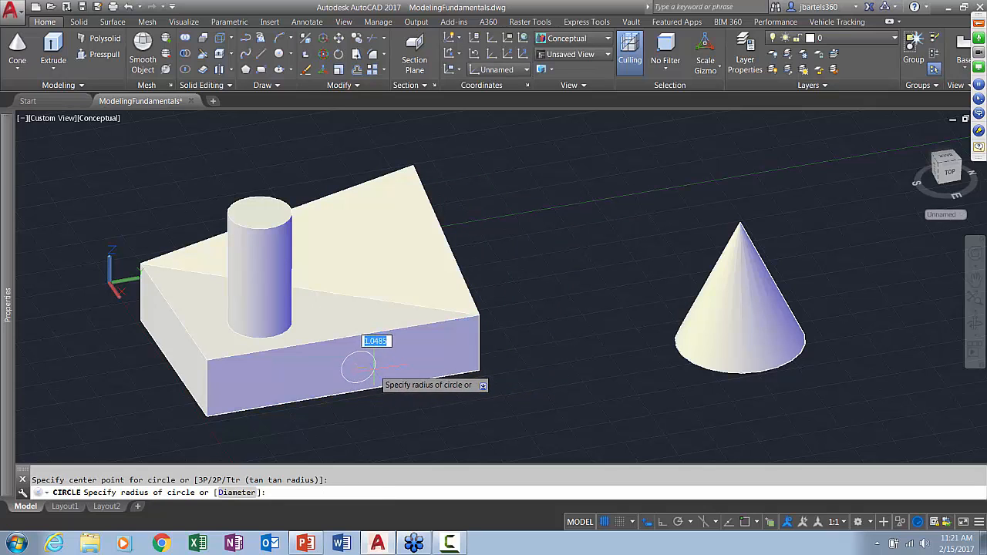
left_click(376, 363)
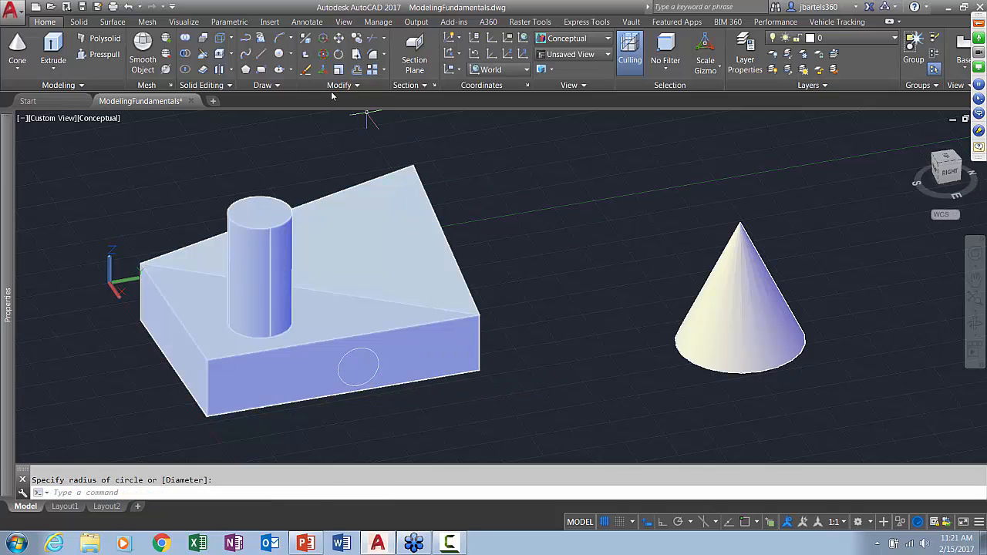
left_click(279, 54)
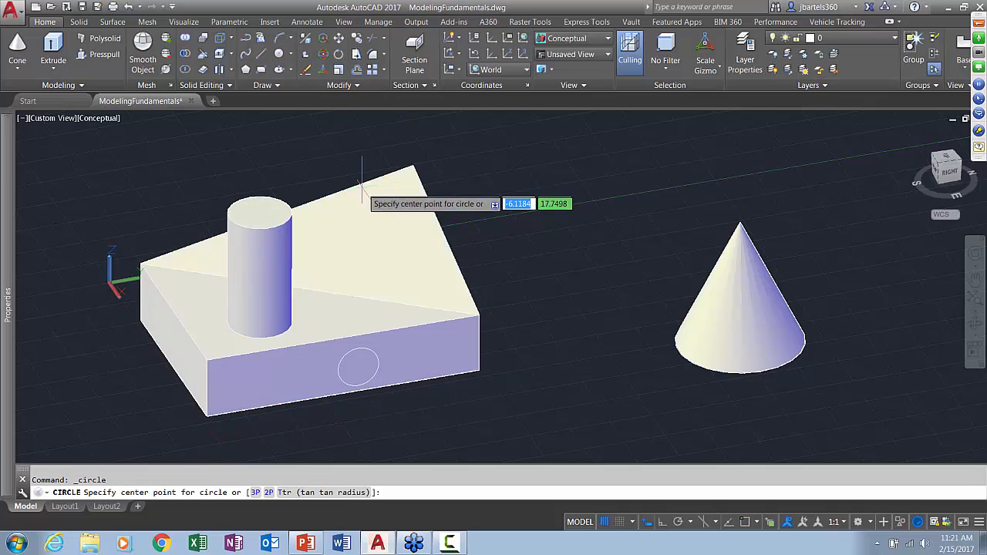
left_click(376, 233)
left_click(420, 238)
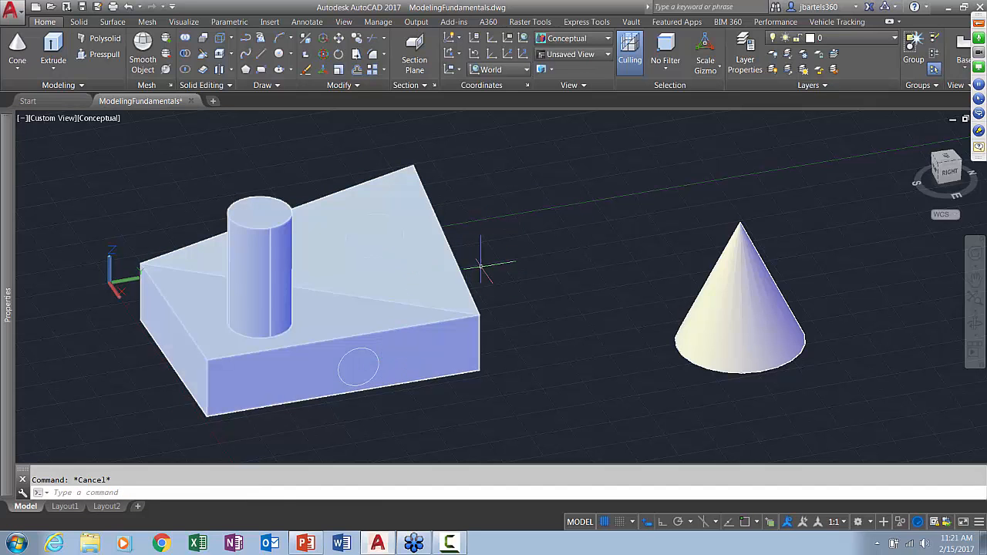
Presspull the circle on the sloped top face outward into a short cylindrical boss
middle_click_drag(490, 293, 490, 263, "shift")
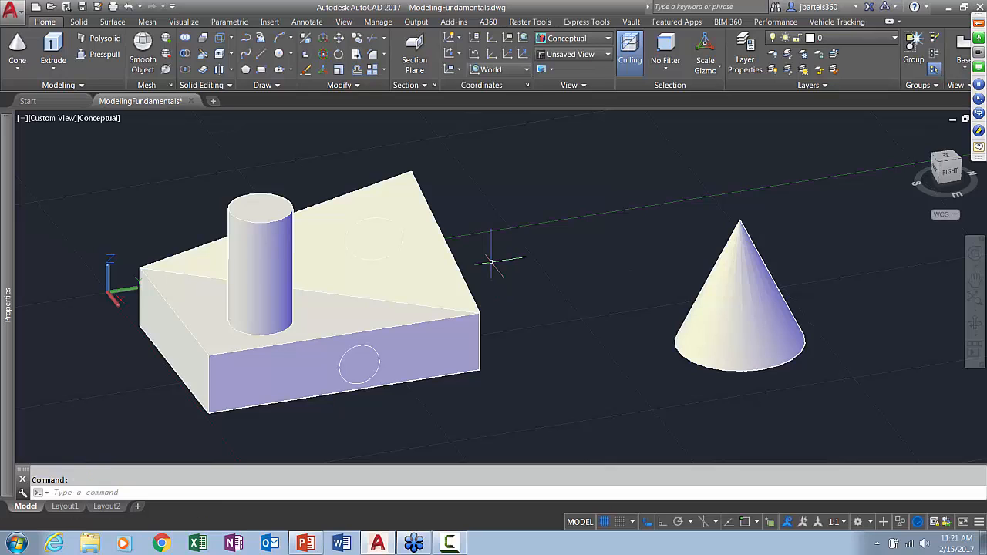
left_click(105, 57)
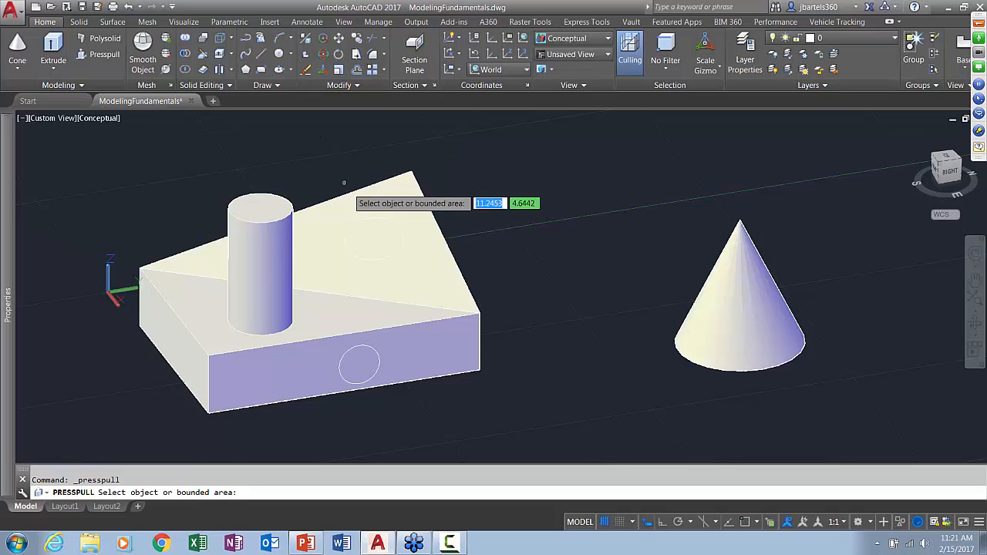
left_click(373, 239)
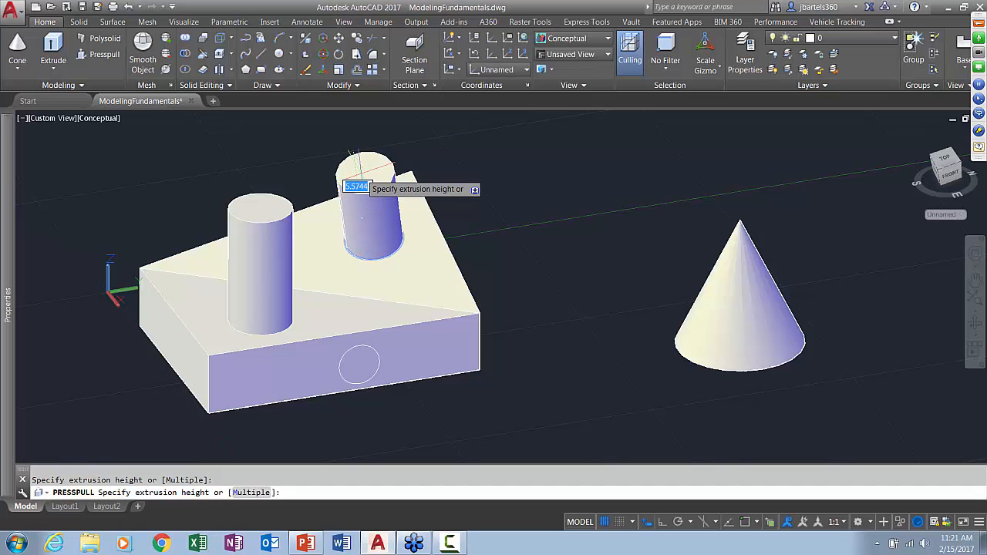
left_click(353, 202)
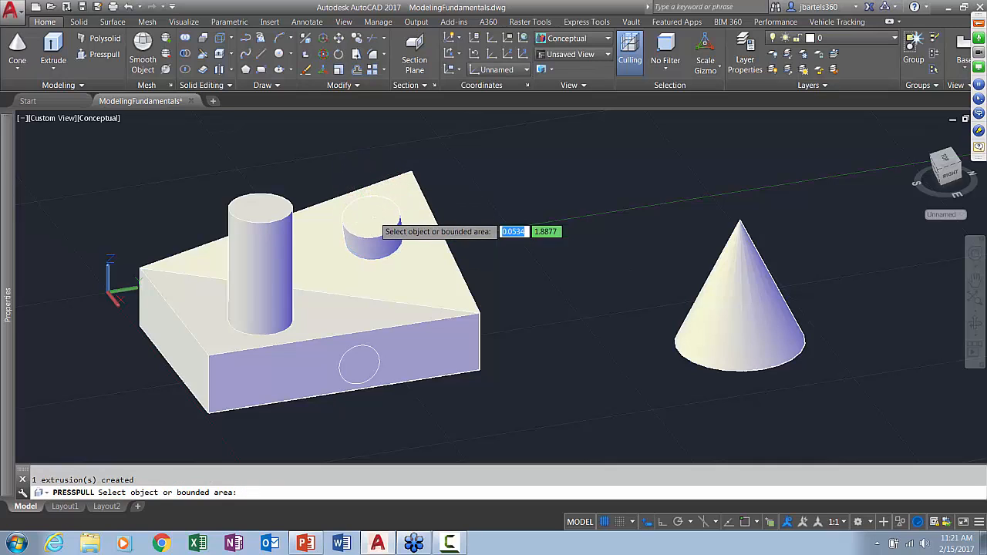
Presspull the circle on the vertical side face into the box to cut a round hole
left_click(359, 362)
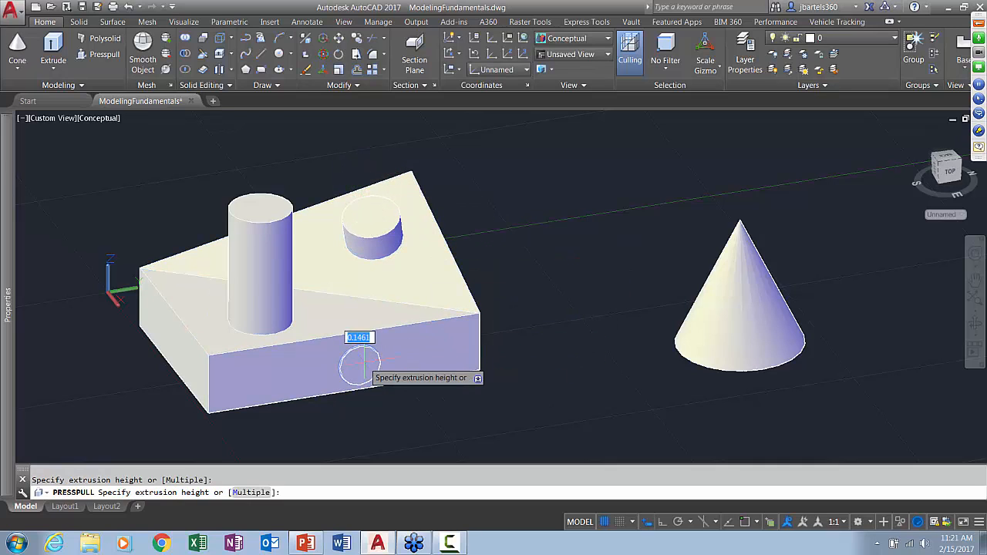
left_click(301, 172)
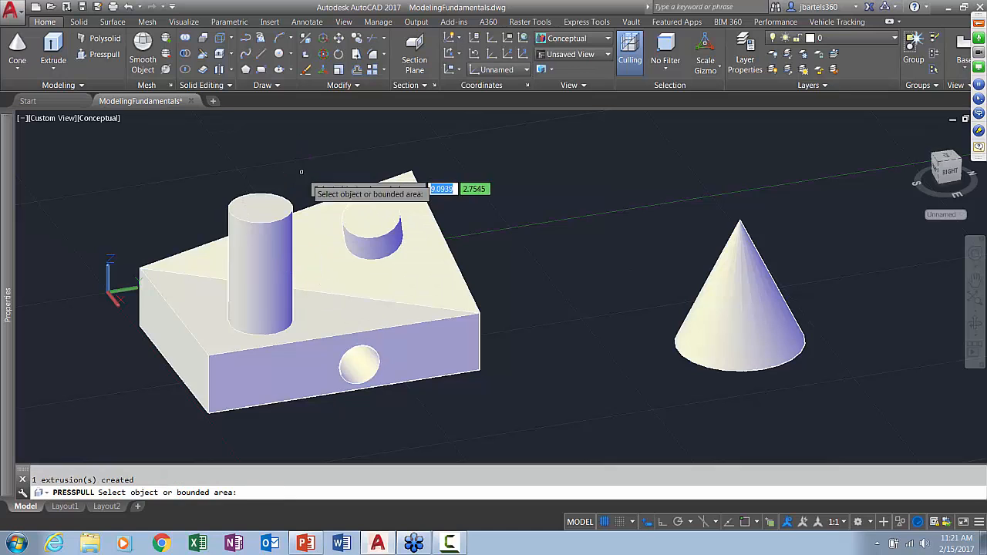
mouse_move(419, 396)
middle_mouse_down("shift")
mouse_move(384, 354)
mouse_move(430, 398)
mouse_move(308, 403)
middle_mouse_up("shift")
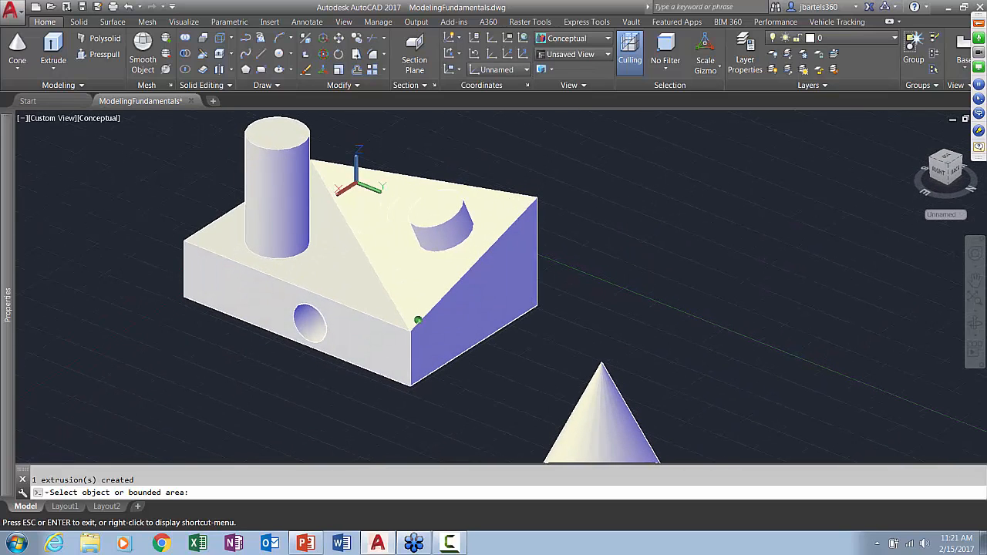
key("Escape")
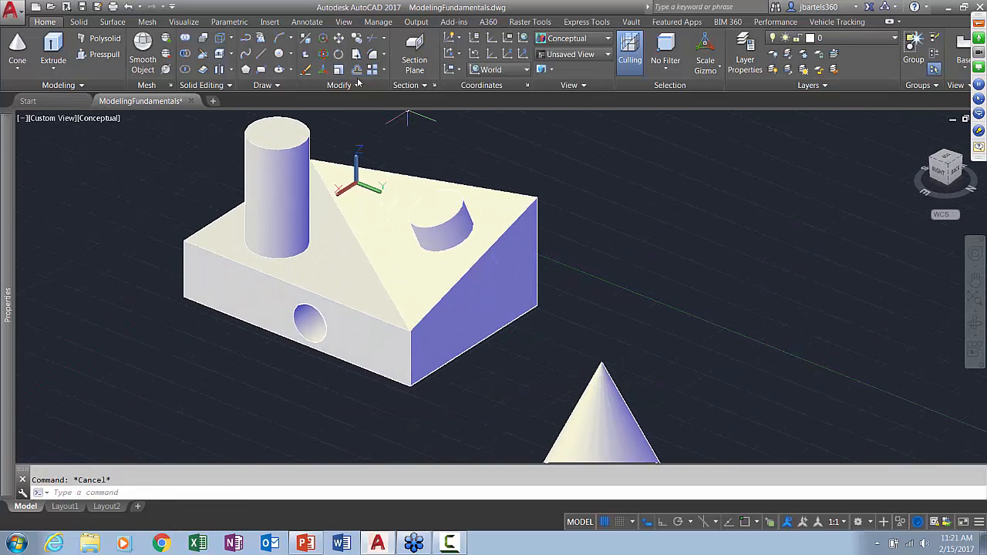
Draw a three-point arc on the ground plane beside the box's end face, bulging away from the box
left_click(279, 39)
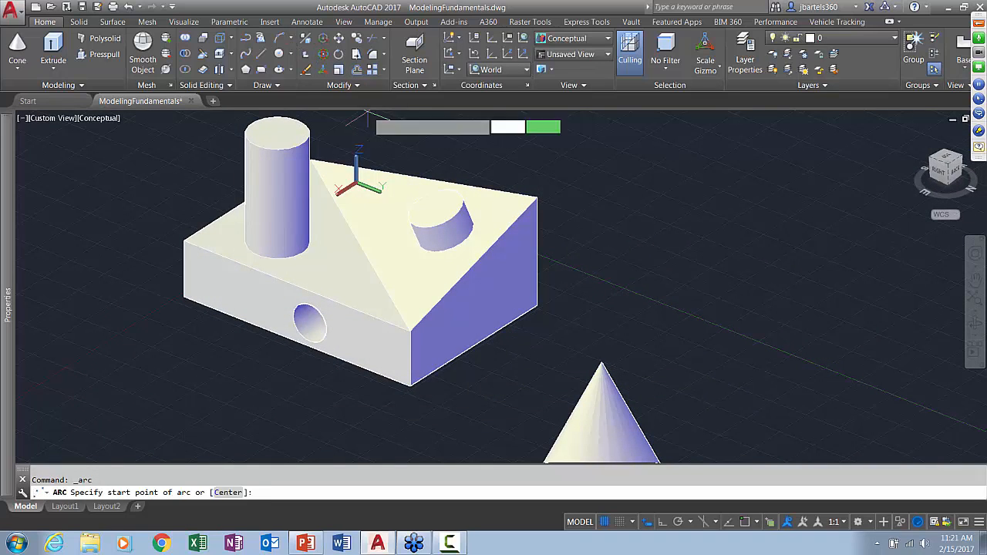
left_click(445, 383)
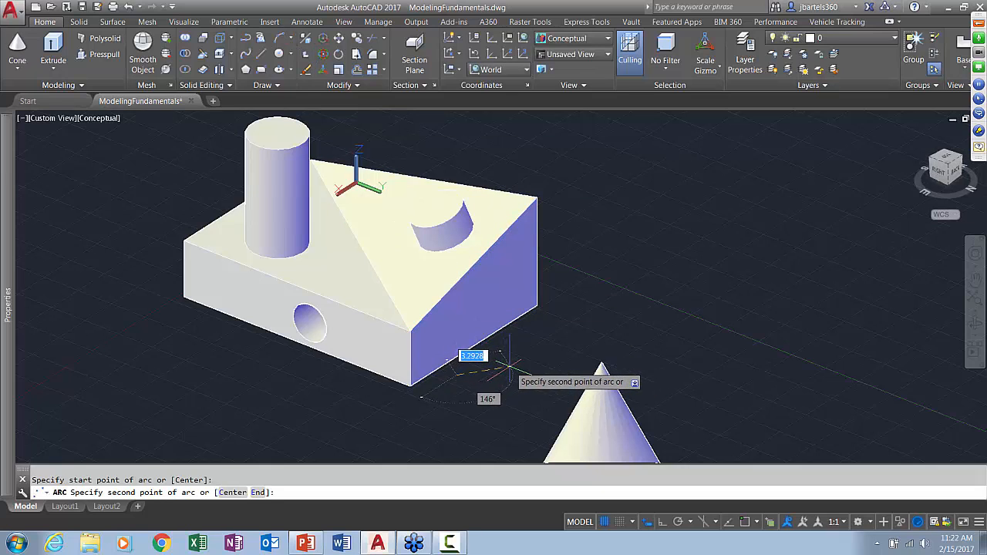
left_click(531, 351)
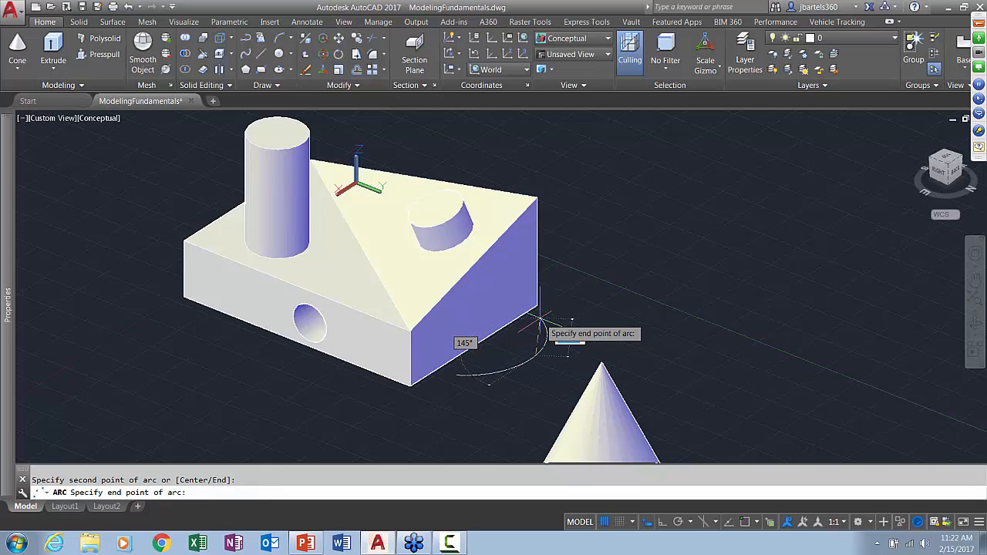
key("Escape")
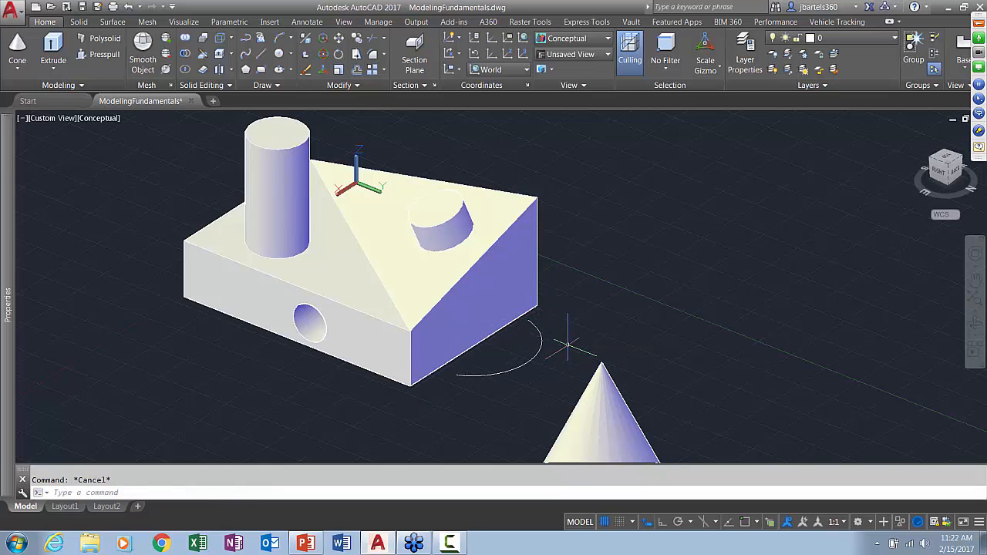
Move the arc toward the box until both of its ends run under the end face
left_click(338, 37)
left_click(539, 339)
key("Return")
left_click(582, 351)
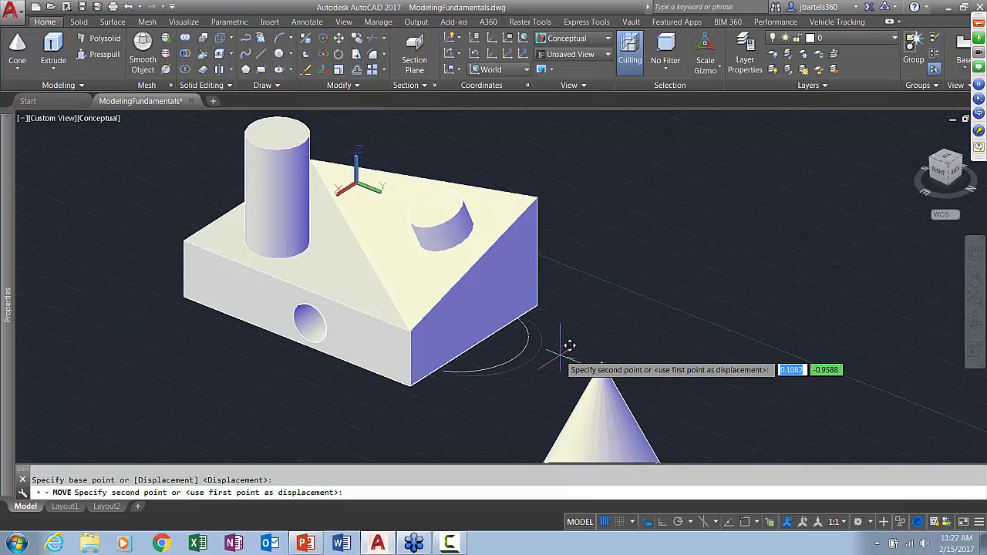
left_click(554, 349)
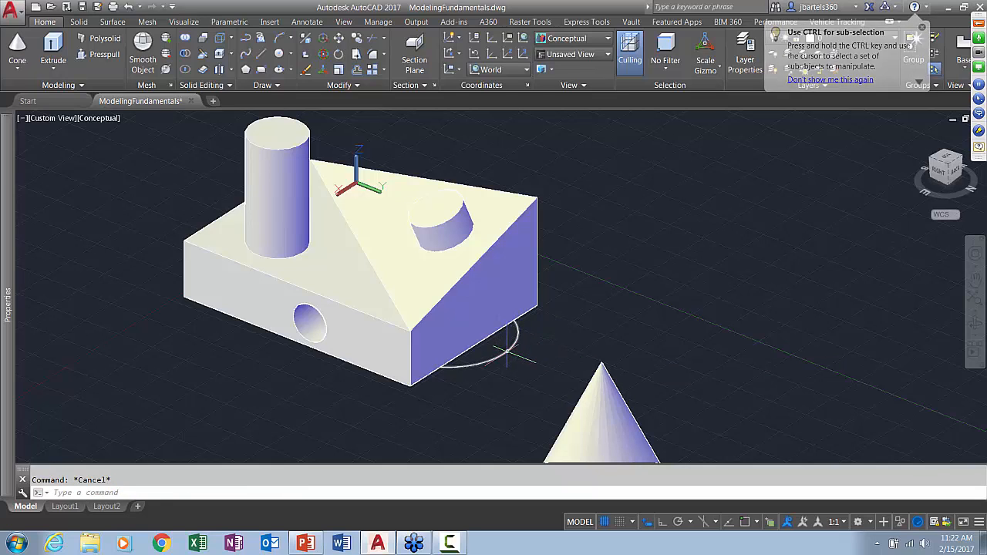
Presspull the area bounded by the arc and the box's end face upward about 3.7 units into a solid
left_click(101, 54)
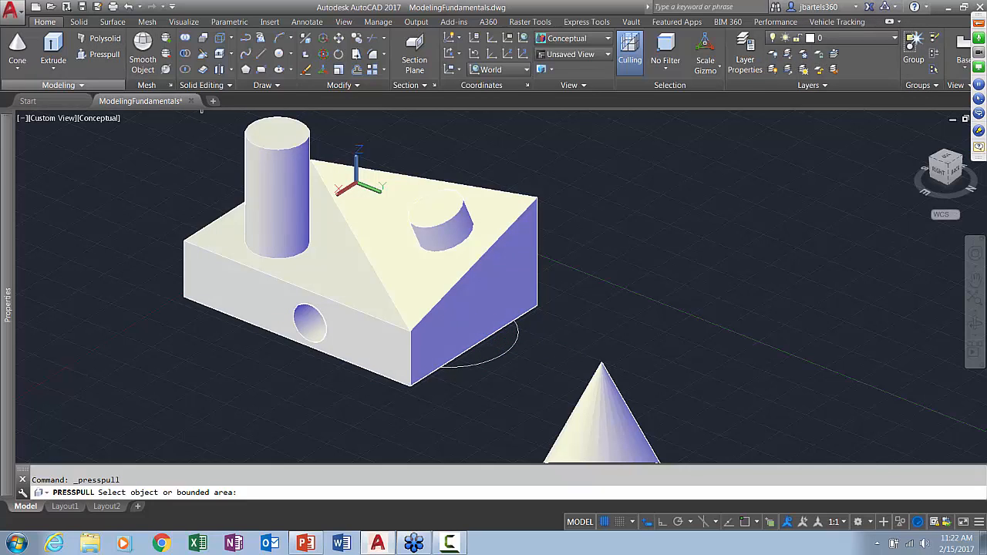
left_click(482, 351)
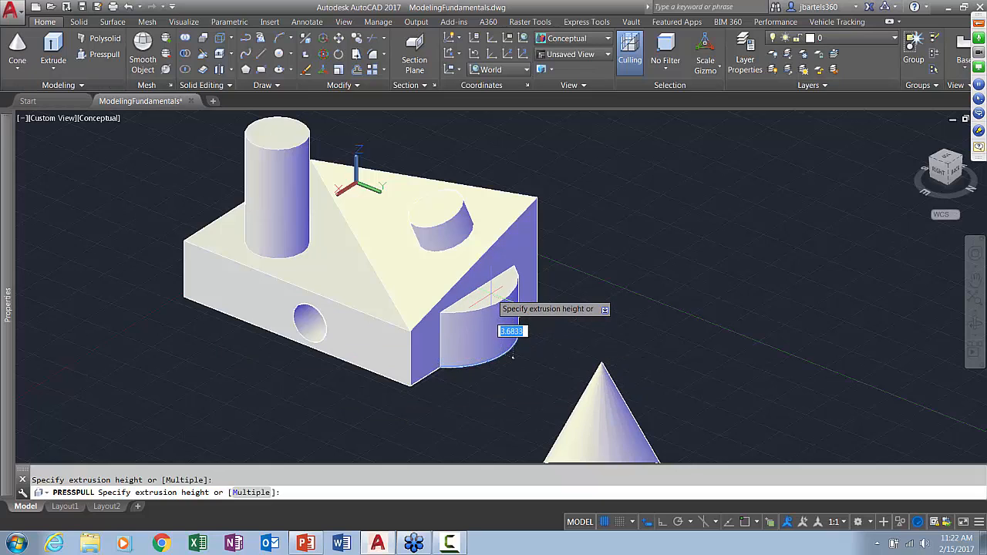
left_click(513, 356)
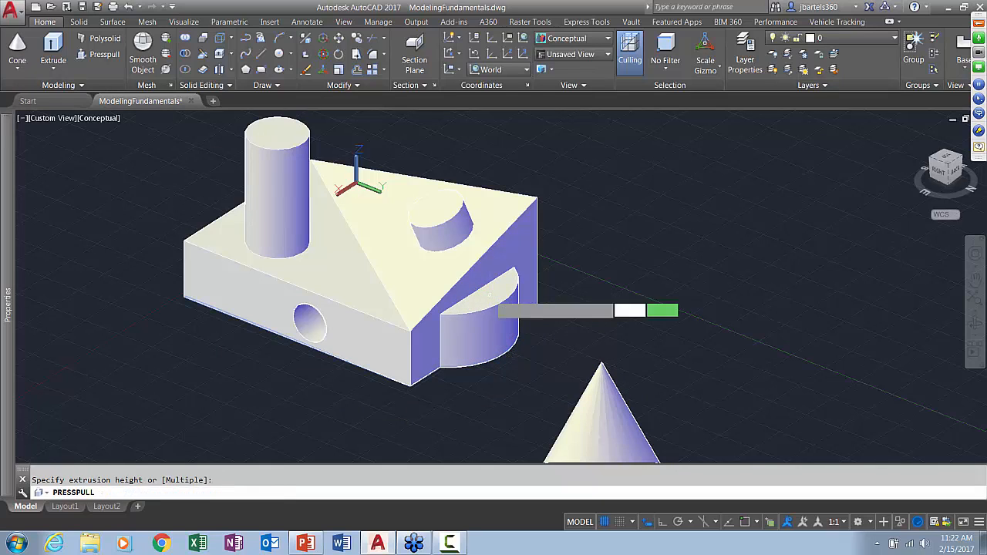
key("Return")
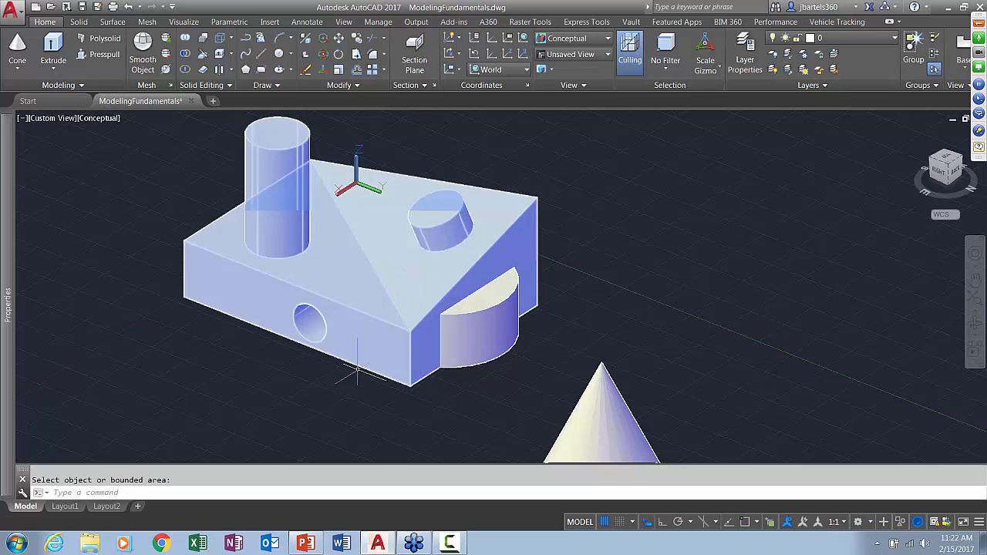
Loft a surface between the lower arc and the upper arc
scroll(333, 376, "down", 3)
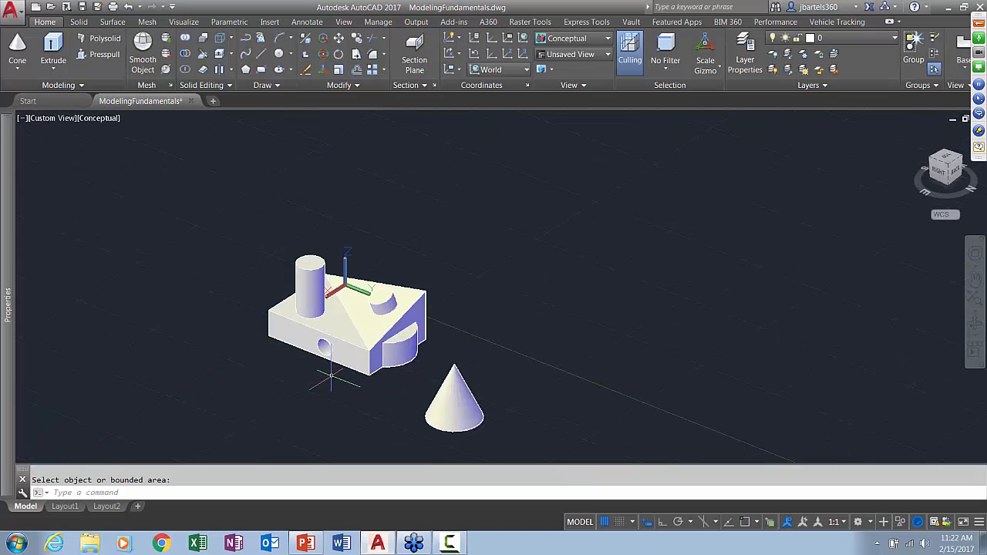
middle_click_drag(331, 377, 435, 322, "shift")
key("Escape")
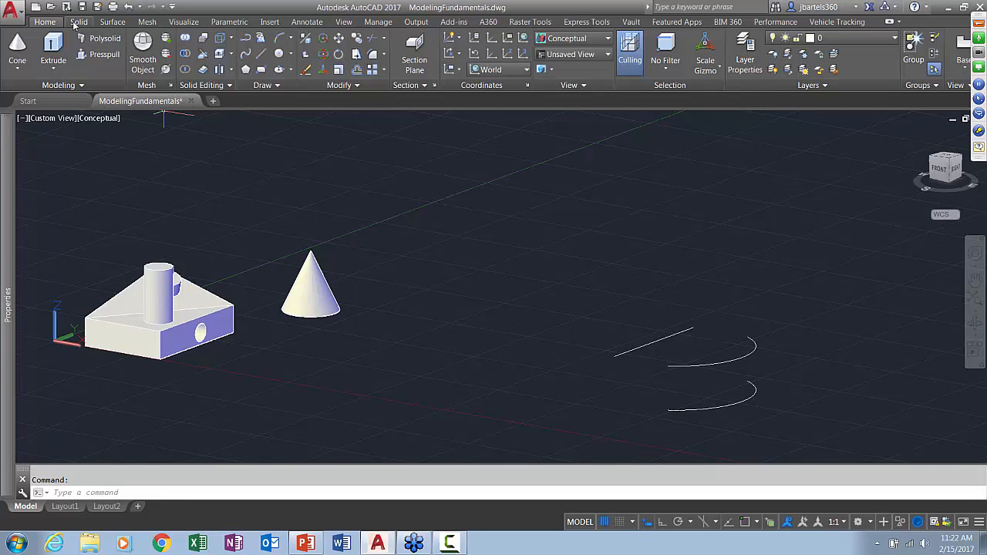
left_click(113, 23)
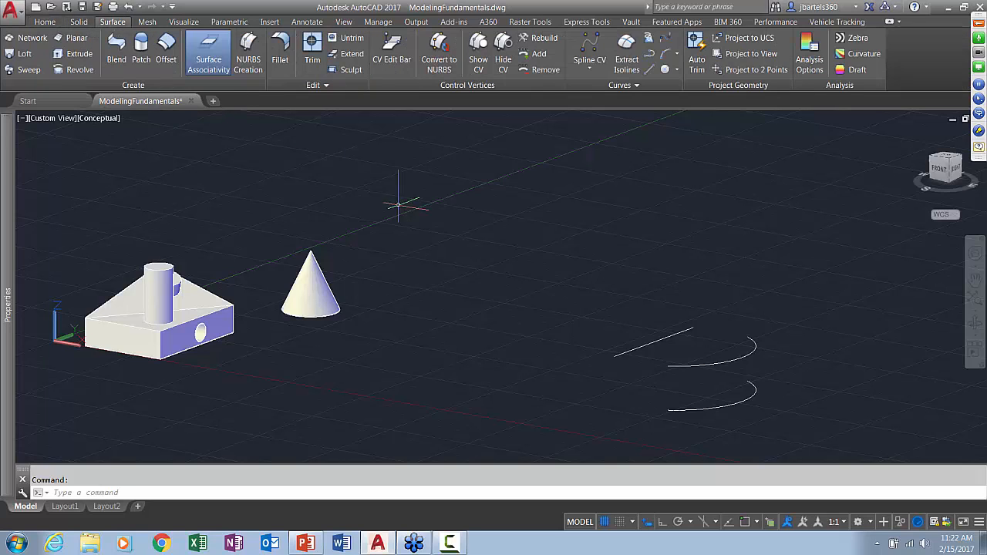
middle_click_drag(555, 257, 370, 194)
scroll(507, 284, "up", 3)
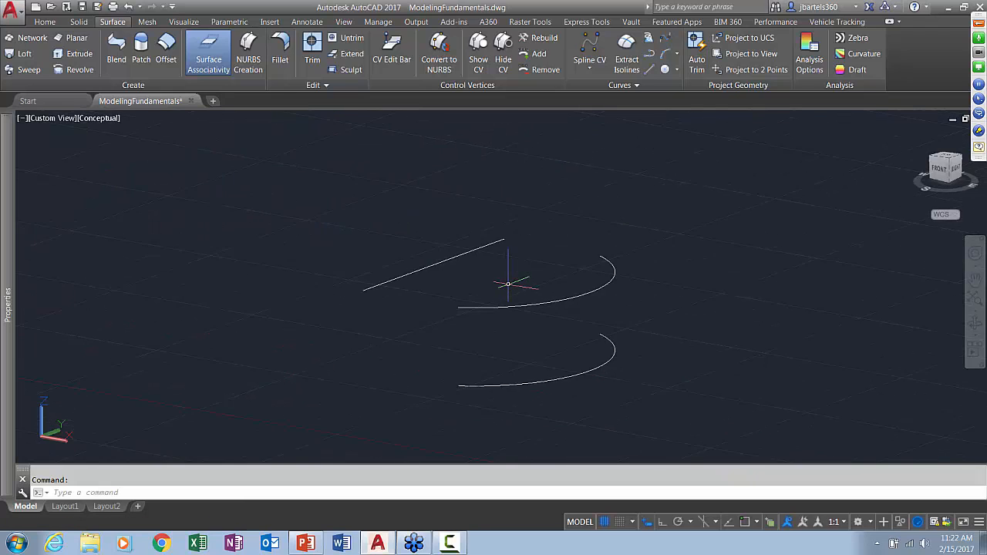
middle_click_drag(520, 276, 490, 270, "shift")
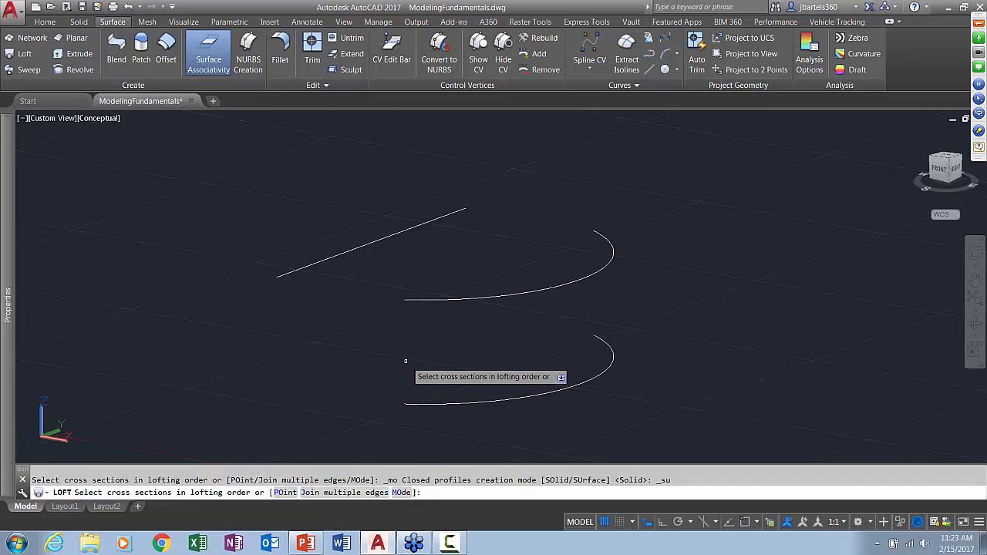
left_click(441, 400)
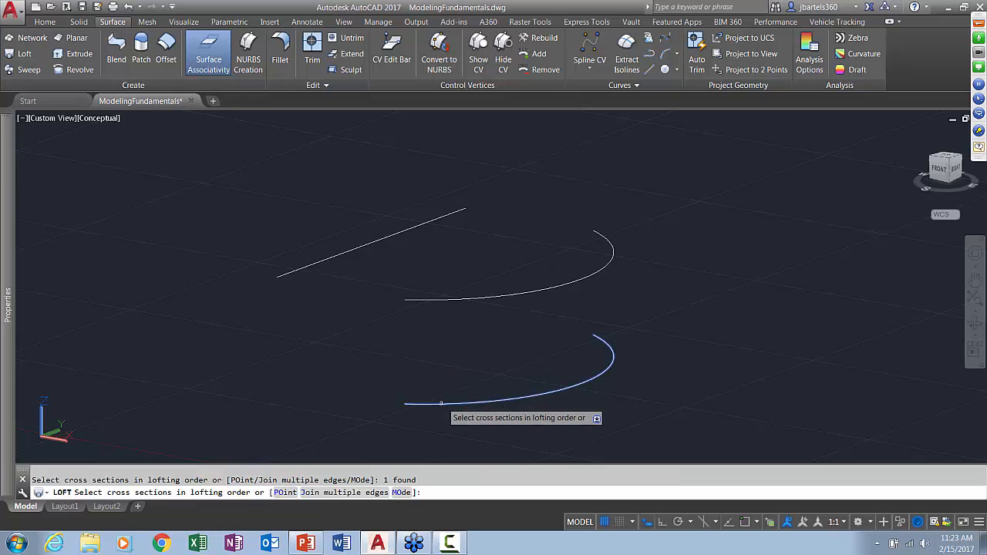
left_click(436, 301)
key("Return")
key("Return")
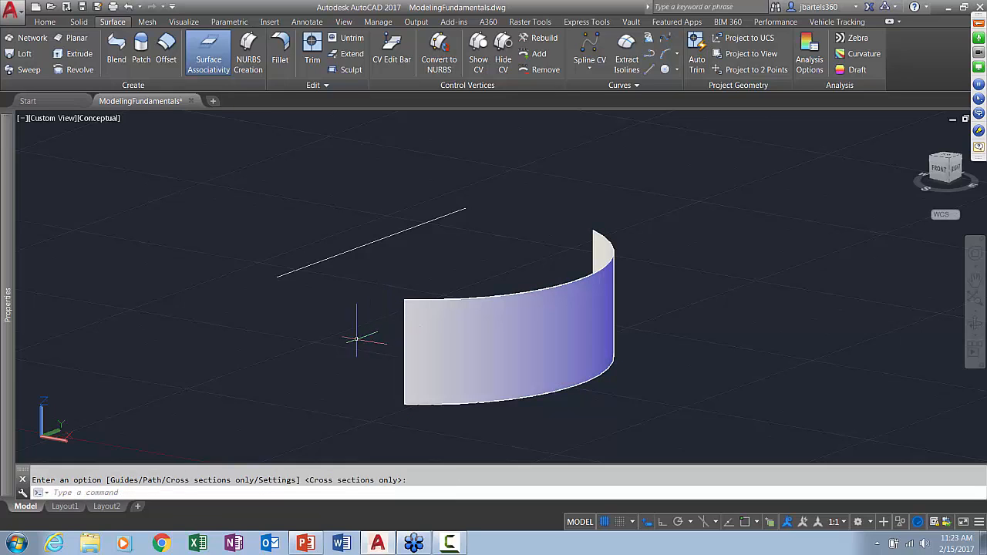
Loft a second surface from the straight line to the curved wall's upper arc, using cross sections only
middle_click_drag(333, 349, 352, 354, "shift")
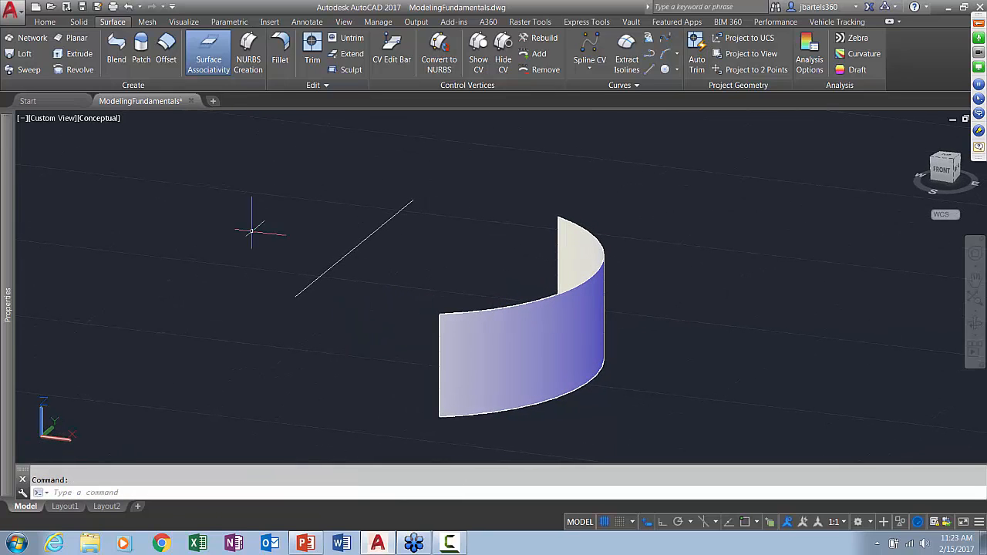
left_click(24, 54)
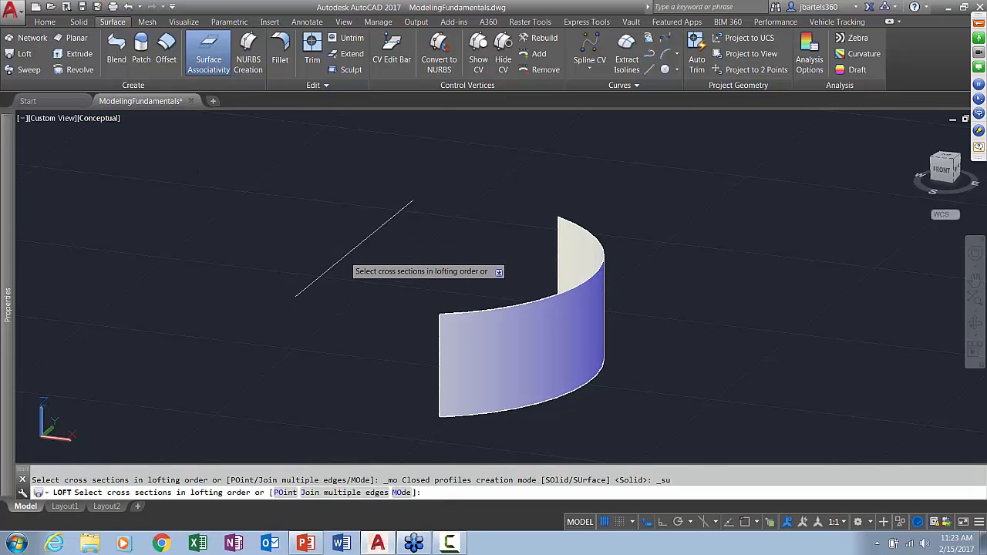
left_click(343, 258)
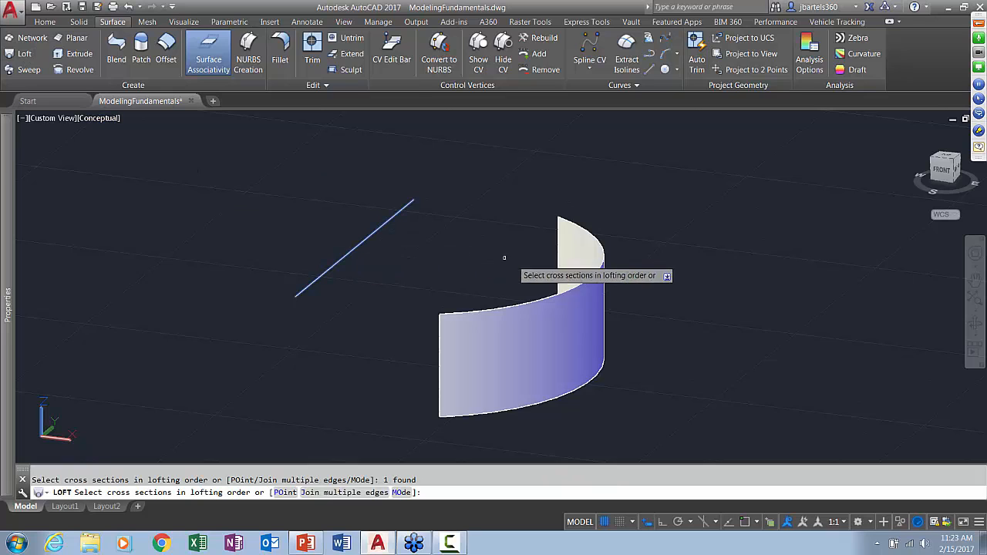
left_click(560, 295)
key("Return")
left_click(528, 338)
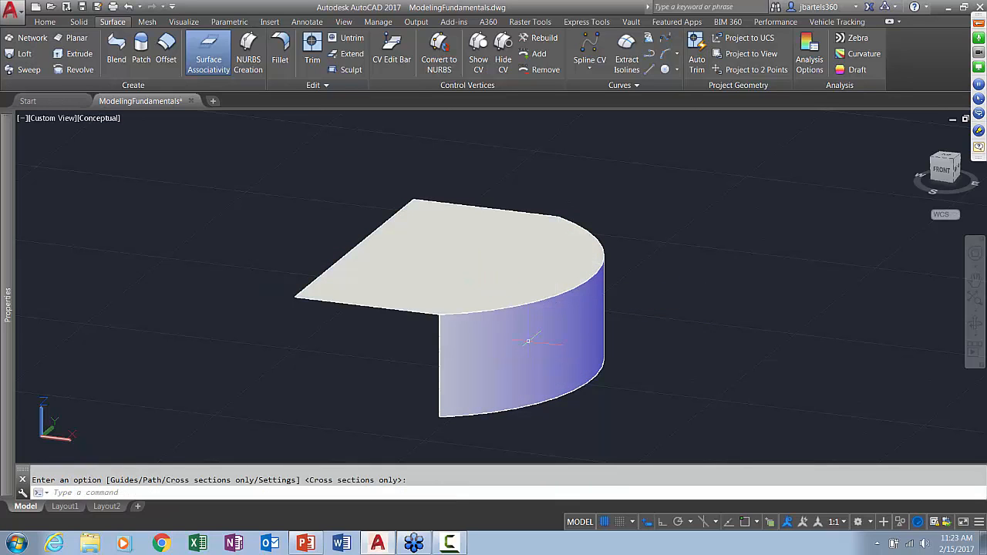
Fillet the flat top surface and the curved wall surface with radius 1 and surface trimming on
middle_click_drag(599, 400, 583, 423, "shift")
middle_click_drag(639, 359, 605, 362)
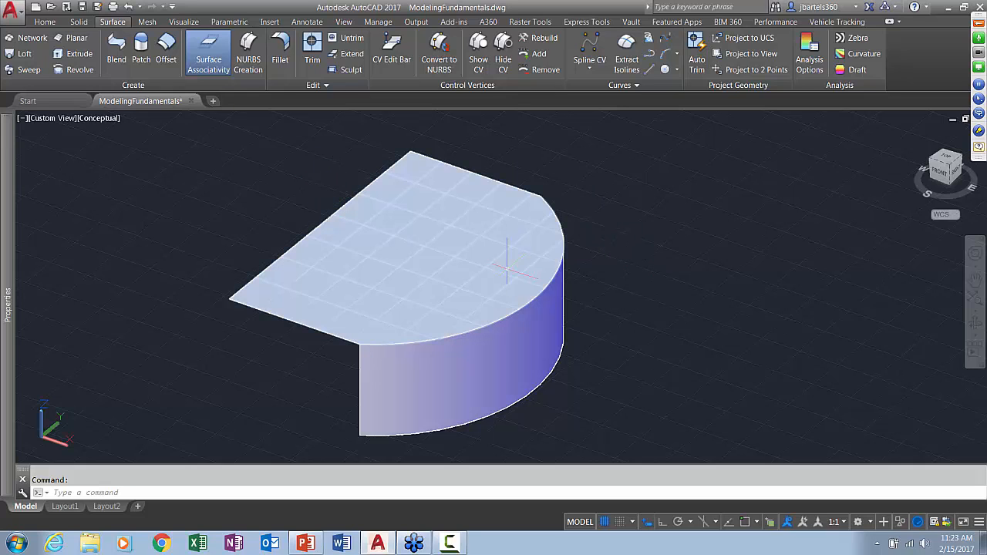
middle_click_drag(606, 320, 618, 306, "shift")
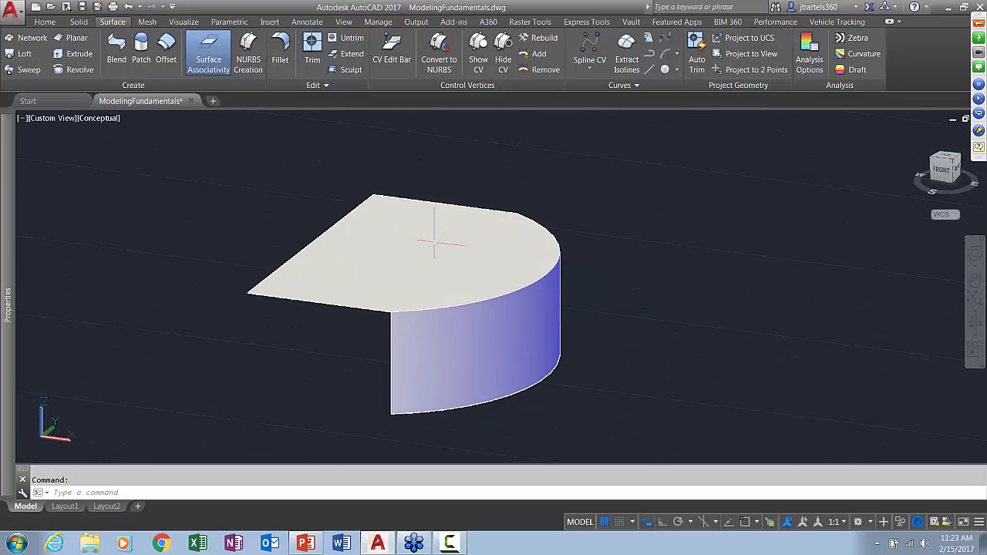
left_click(282, 40)
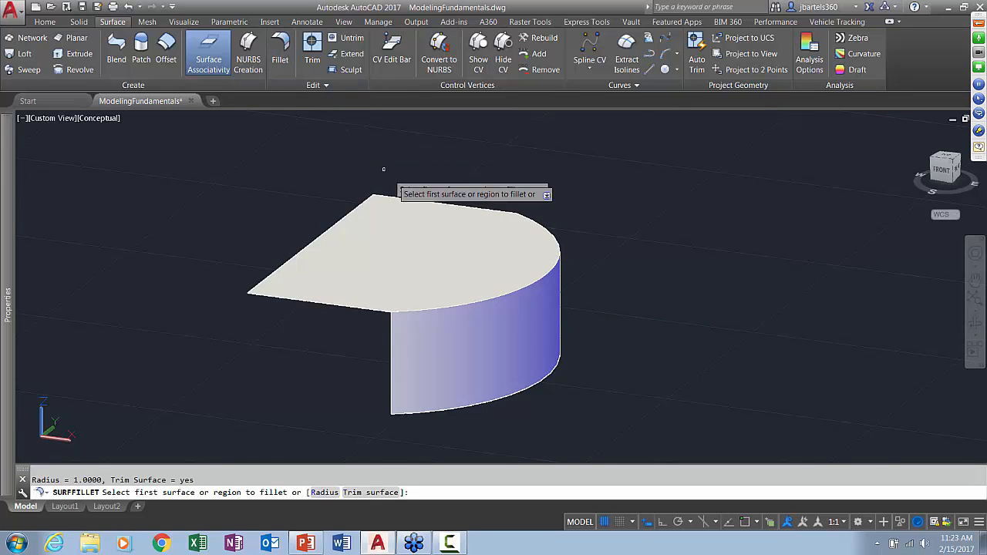
left_click(479, 246)
left_click(530, 324)
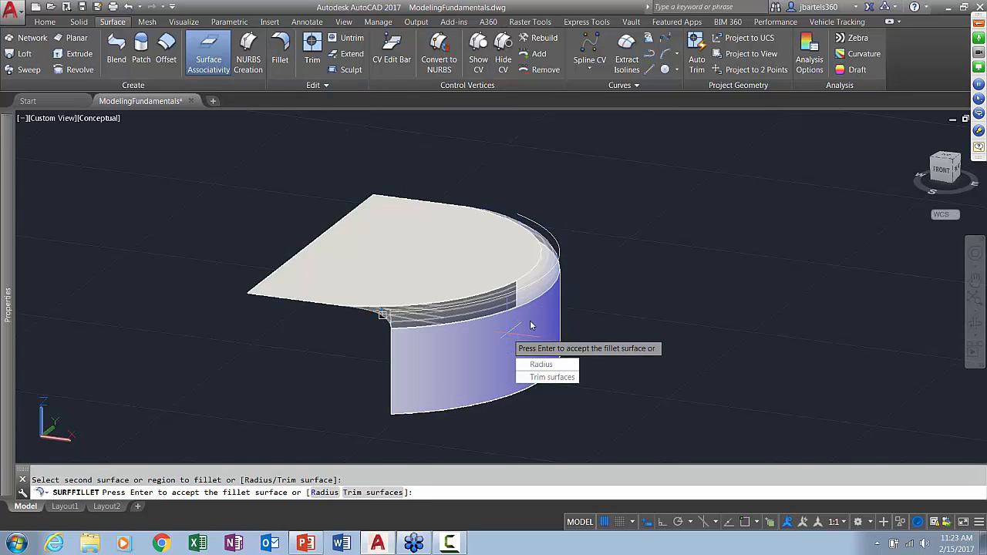
key("Return")
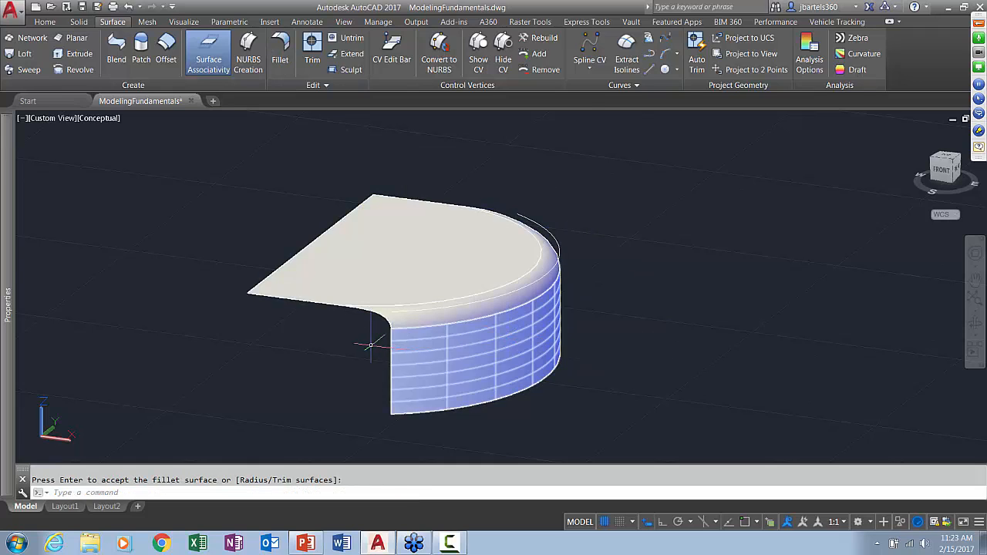
Enlarge the fillet surface's radius to about 1.8 with its radius grip
scroll(367, 343, "up", 3)
key("Return")
left_click(431, 306)
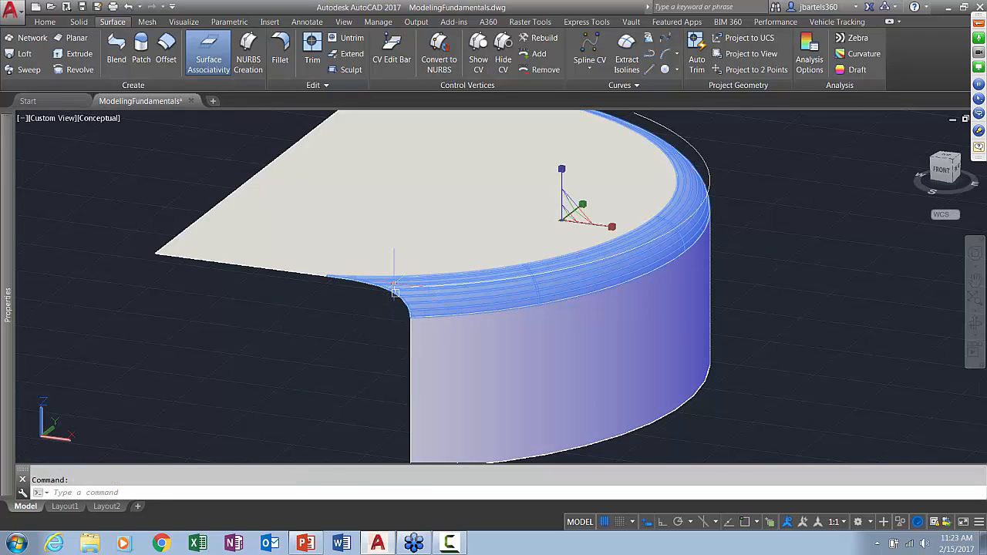
left_click(394, 291)
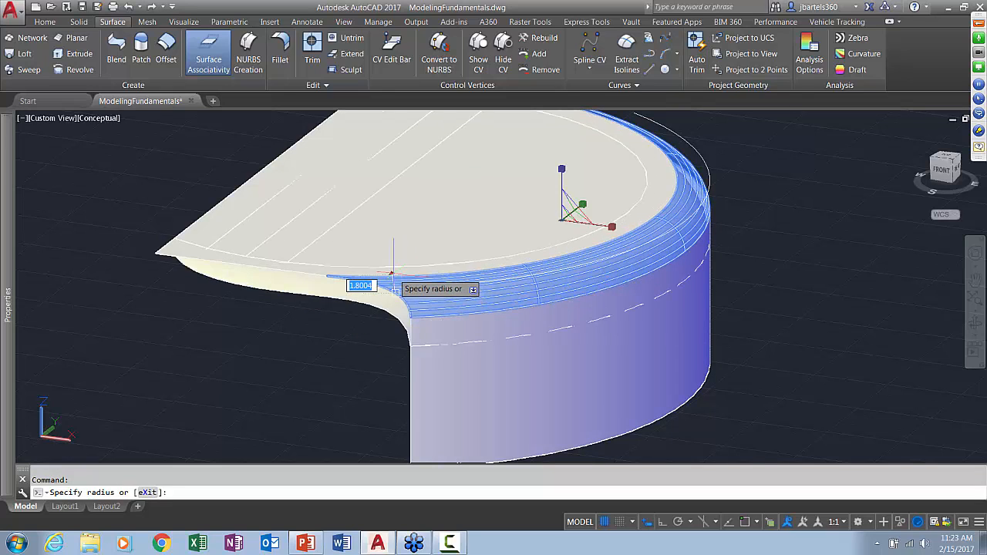
left_click(395, 276)
key("Escape")
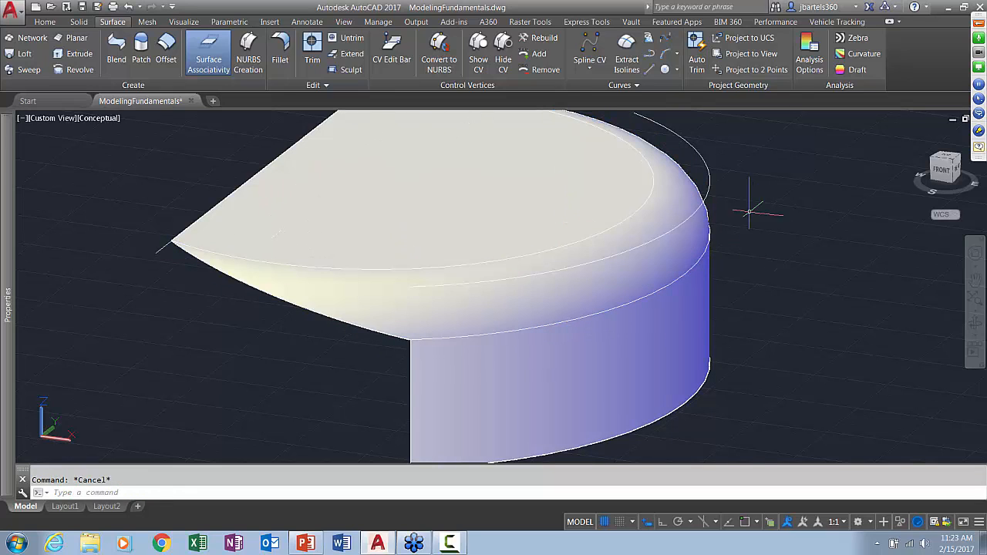
Stretch the upper arc's midpoint slightly inward to reshape the associated lofted and filleted surfaces
left_click(709, 179)
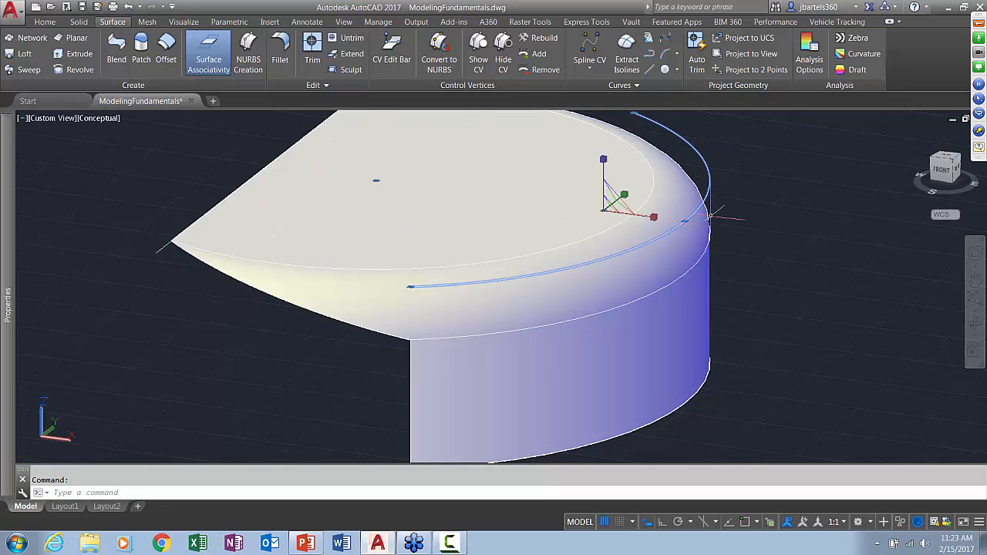
left_click(685, 221)
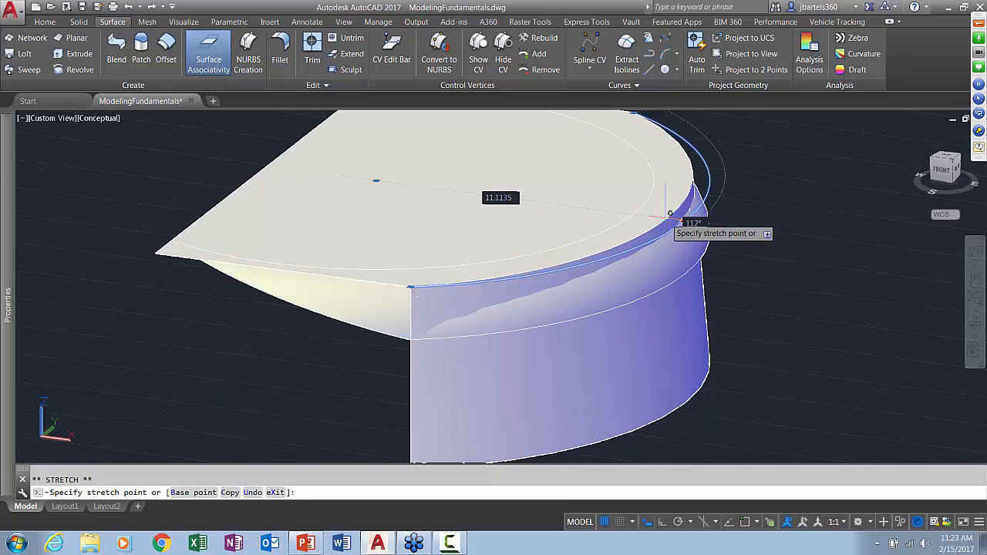
left_click(698, 212)
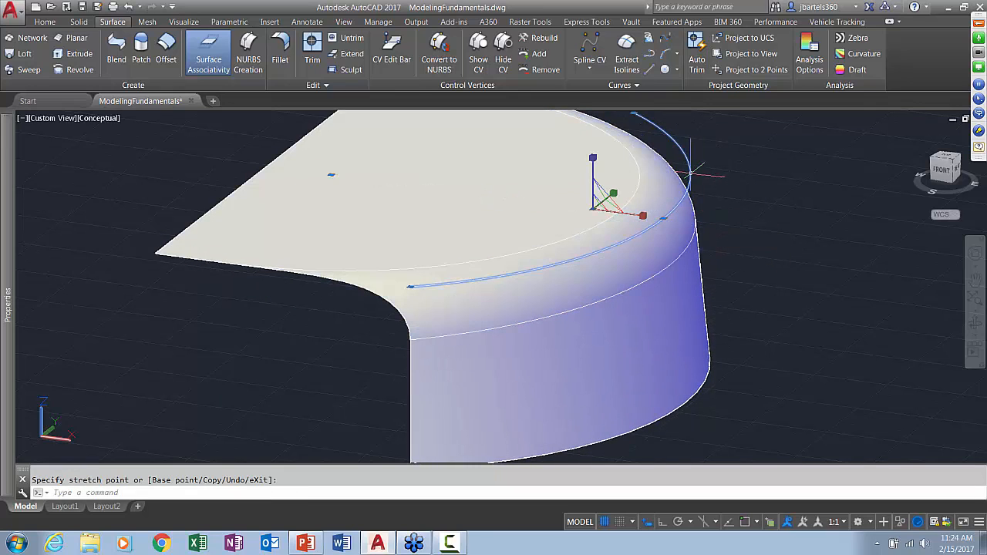
key("Escape")
Draw a small circle on the top surface, centred on the upper arc's center
scroll(760, 223, "down", 3)
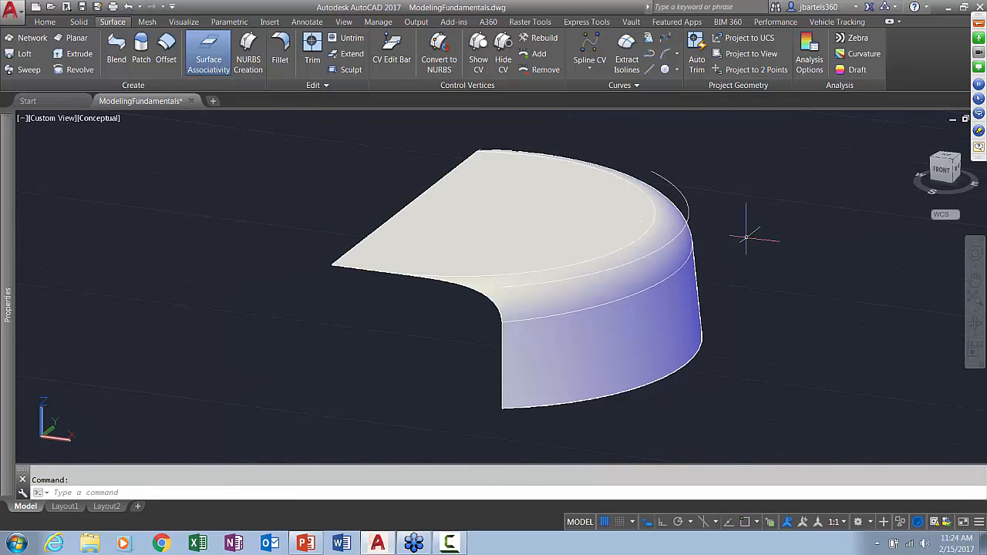
middle_click_drag(746, 237, 715, 243)
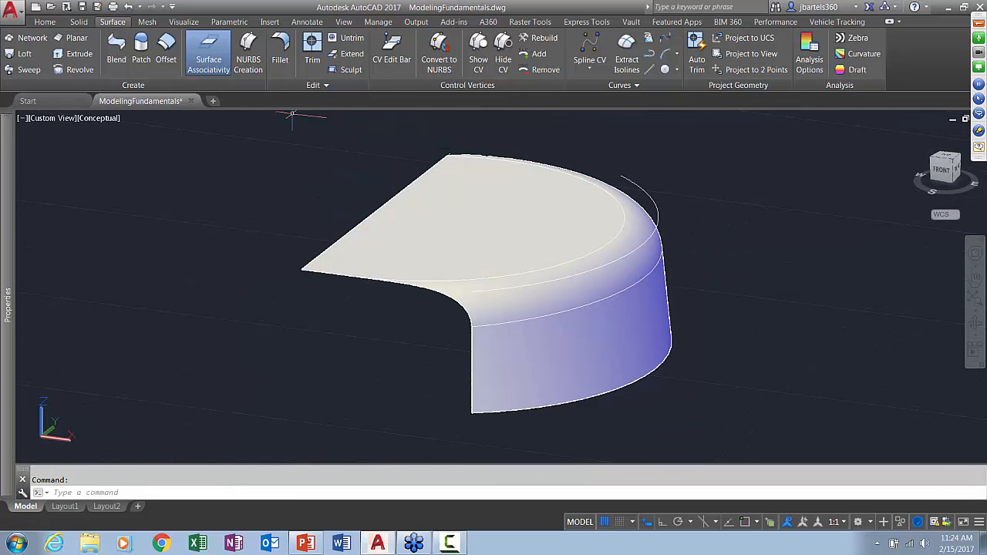
left_click(664, 70)
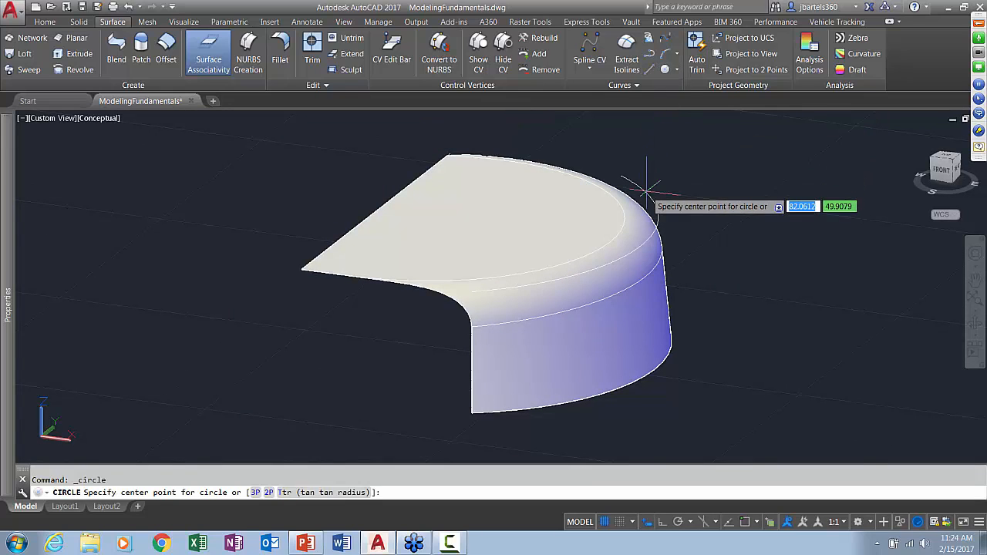
right_click(689, 170, "shift")
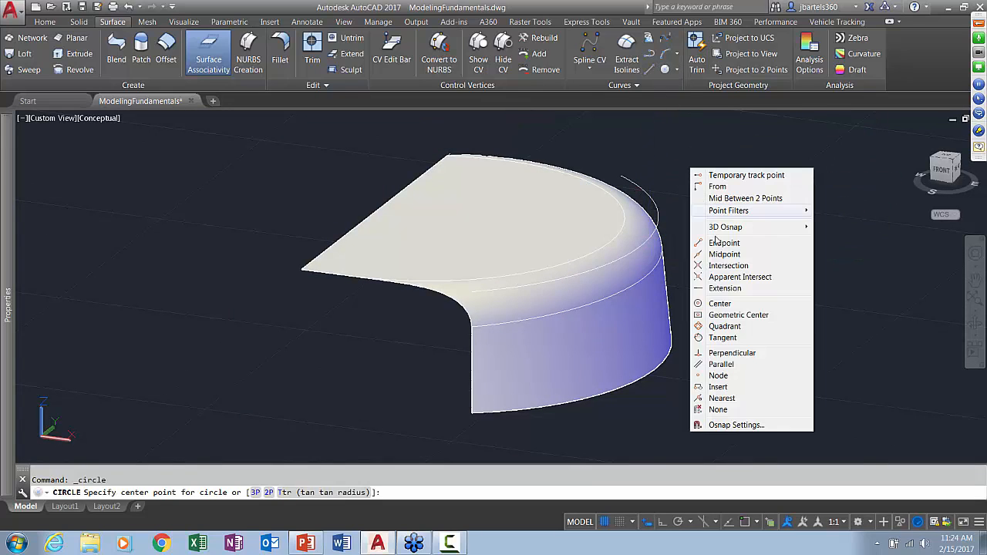
left_click(720, 303)
left_click(652, 199)
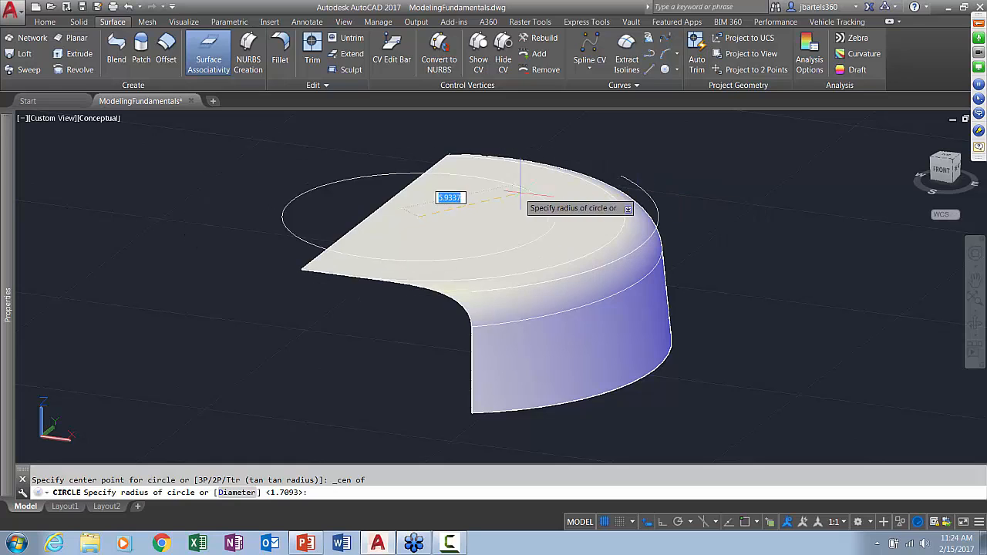
left_click(420, 203)
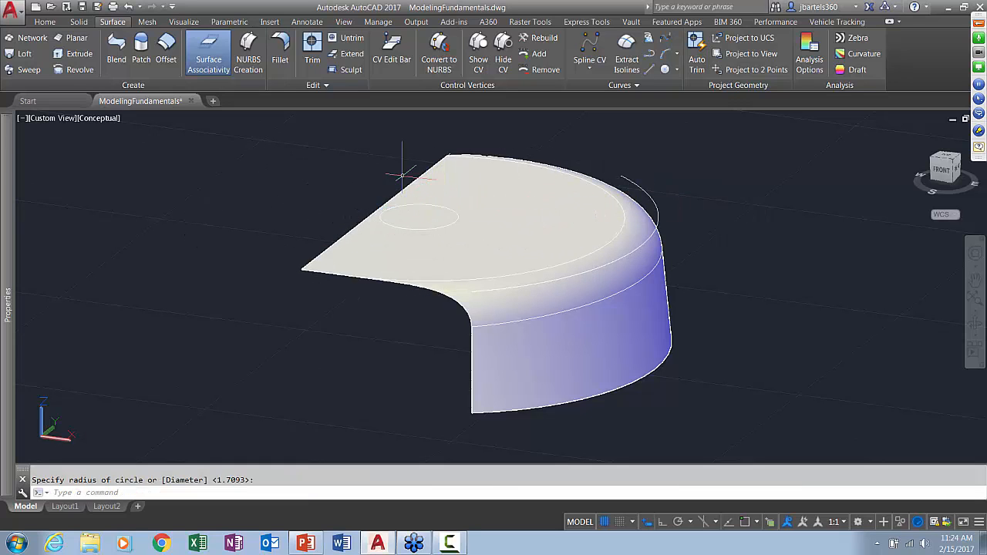
Trim the area inside the circle out of the top surface, using the circle as cutting curve
scroll(360, 164, "up", 1)
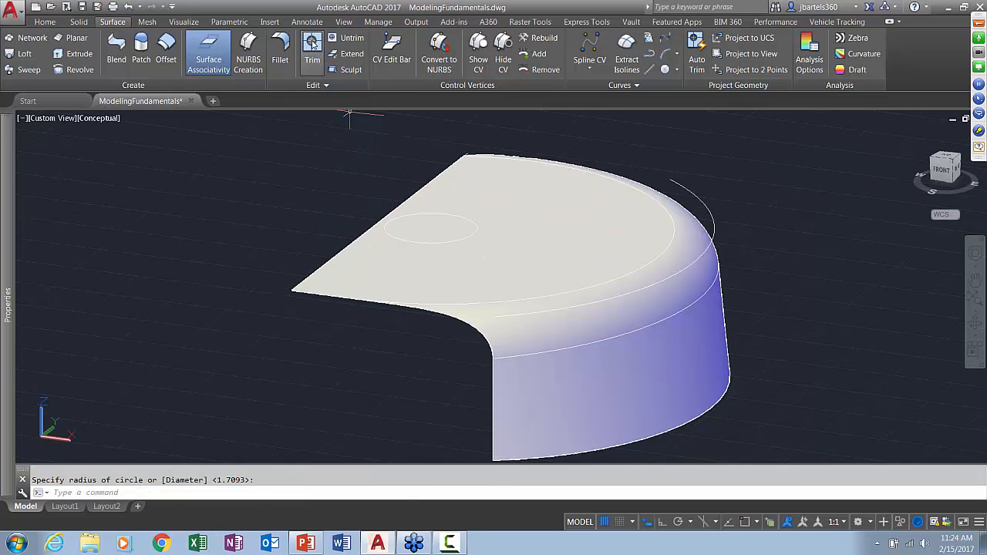
left_click(312, 48)
left_click(455, 185)
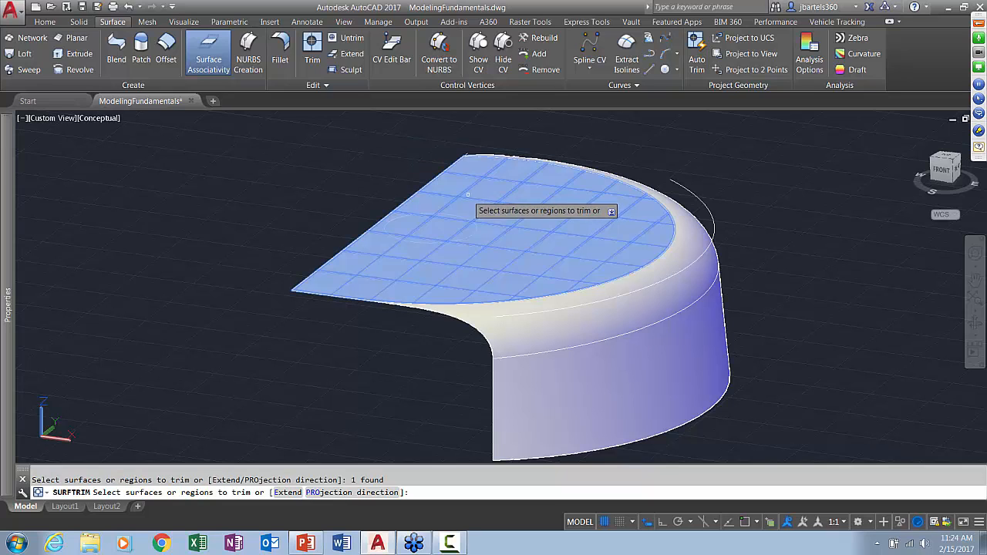
key("Return")
left_click(456, 216)
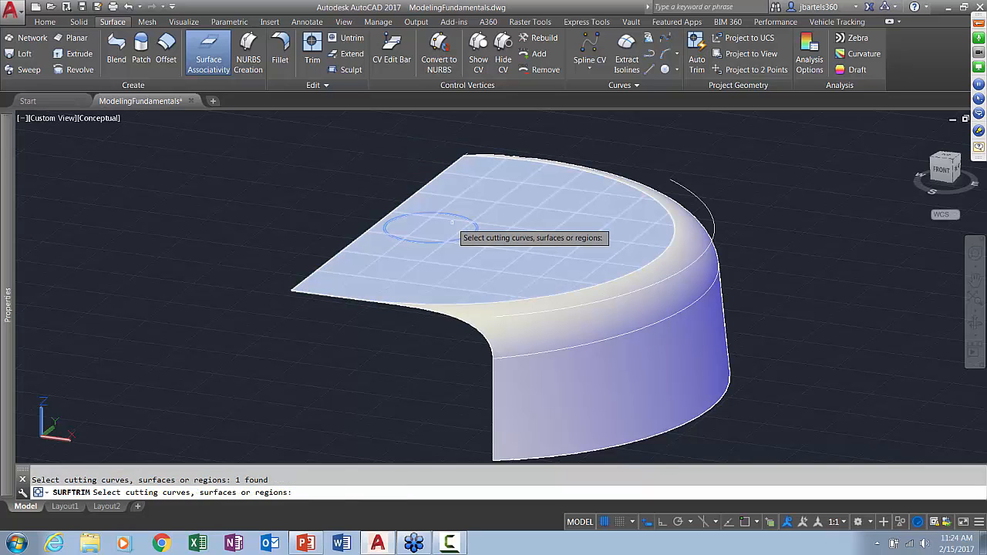
key("Return")
left_click(430, 228)
right_click(345, 194)
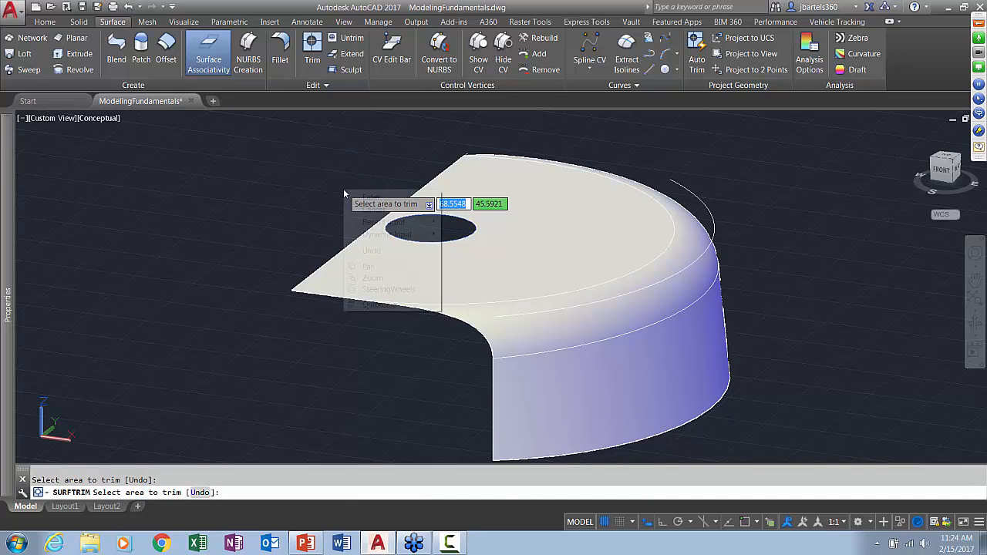
left_click(358, 197)
Shrink the circle with its quadrant grip to make the associated hole in the top surface smaller
scroll(342, 177, "up", 4)
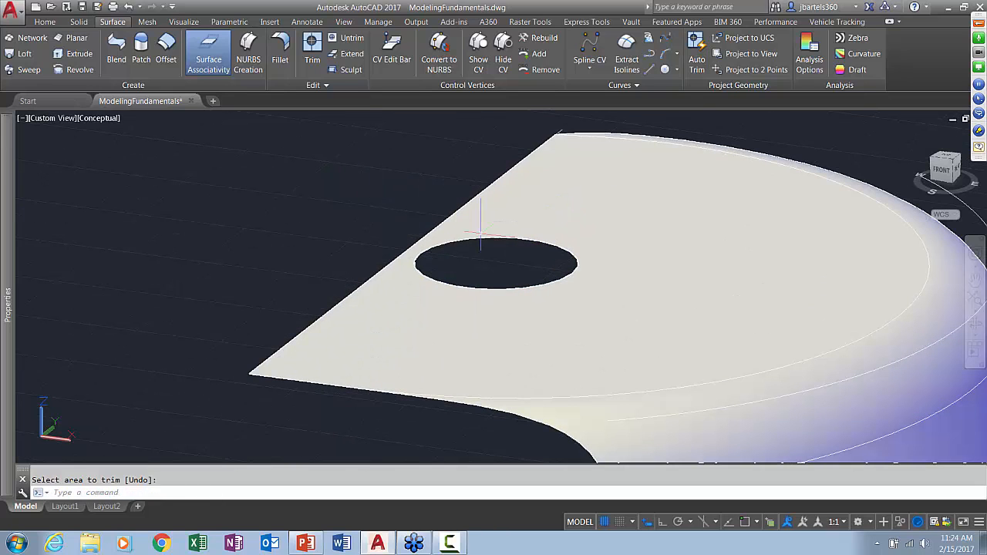
left_click(492, 239)
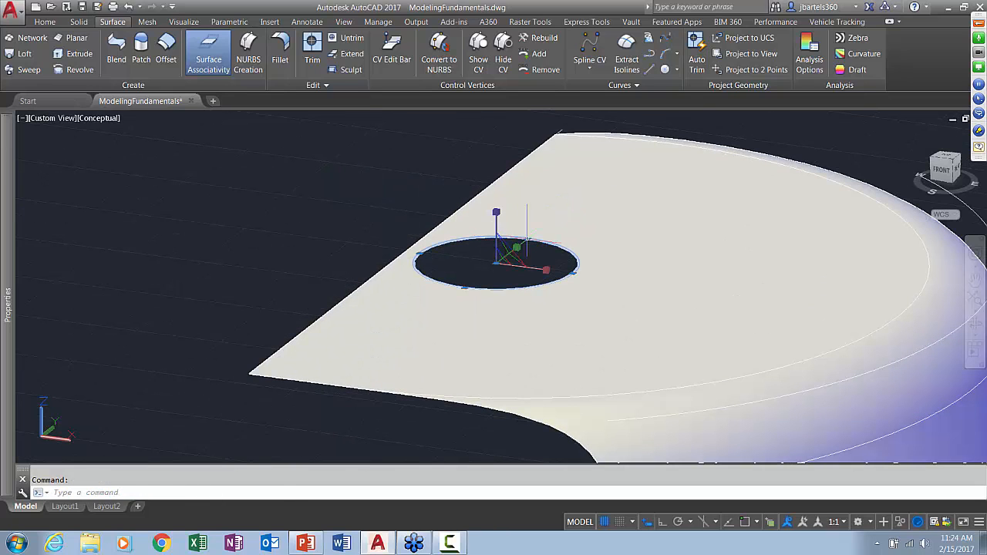
left_click(527, 240)
left_click(525, 252)
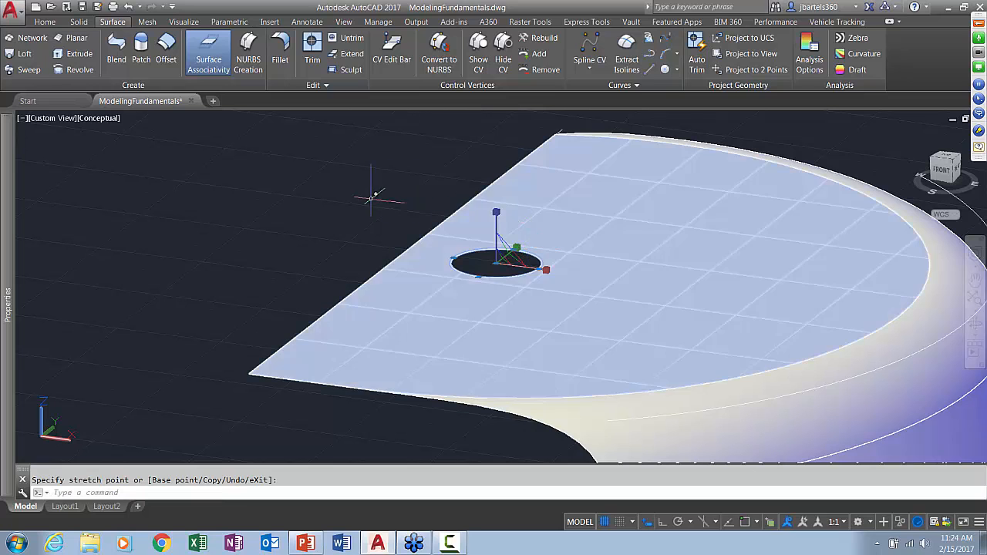
Create a mesh box primitive in the empty space beside the surface model, drawing its base and height freehand
key("Escape")
key("Escape")
scroll(344, 199, "down", 4)
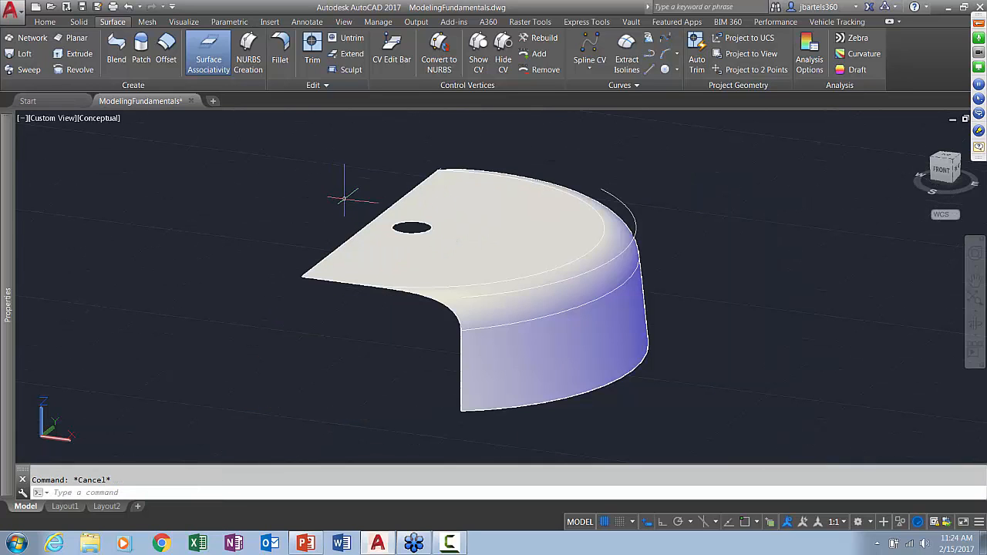
mouse_move(476, 289)
middle_mouse_down("shift")
mouse_move(468, 299)
mouse_move(475, 277)
middle_mouse_up("shift")
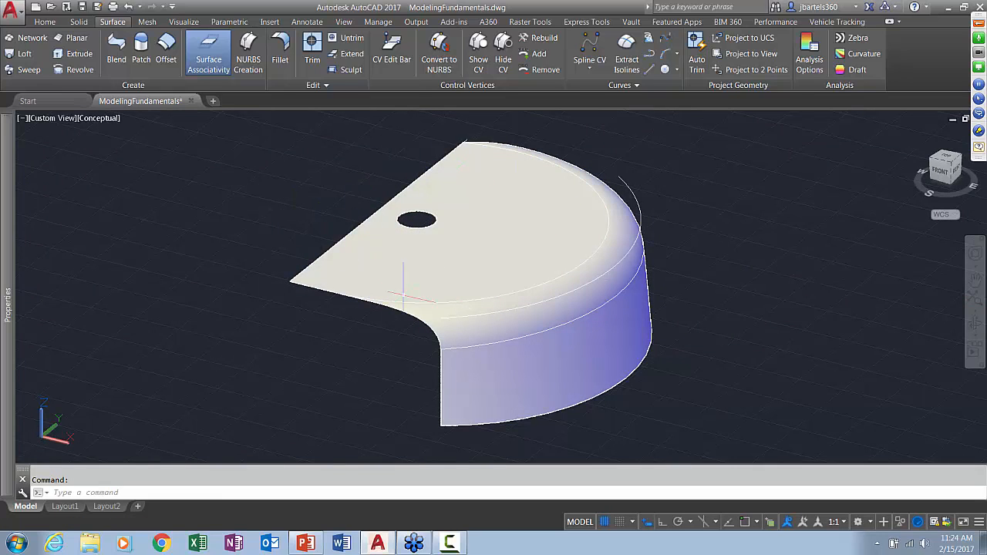
middle_click_drag(688, 304, 482, 286)
scroll(508, 280, "down", 2)
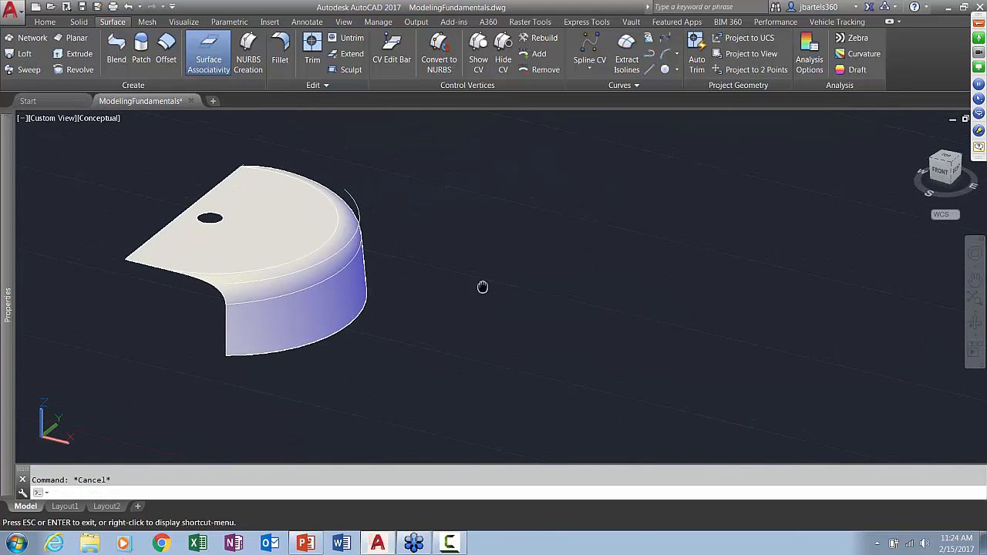
left_click(147, 22)
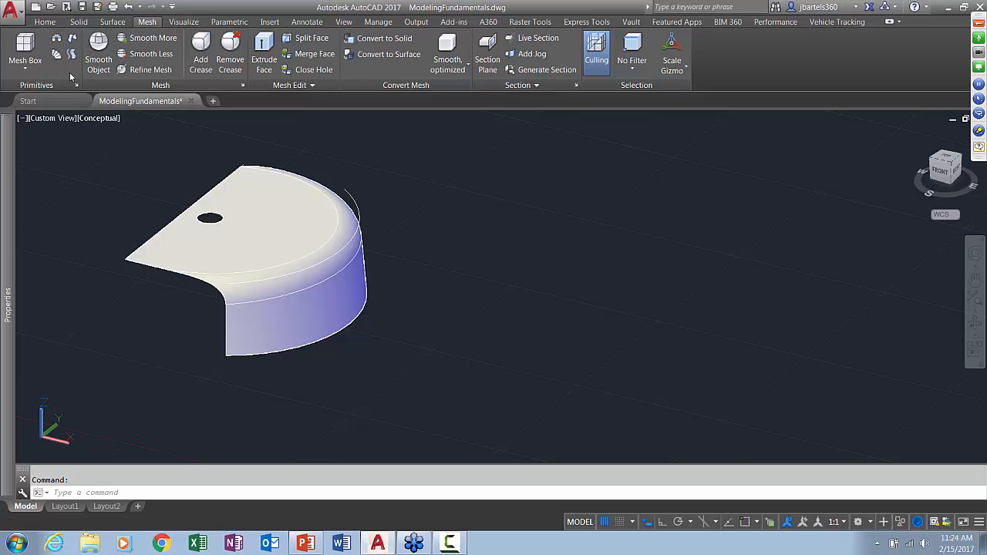
left_click(25, 68)
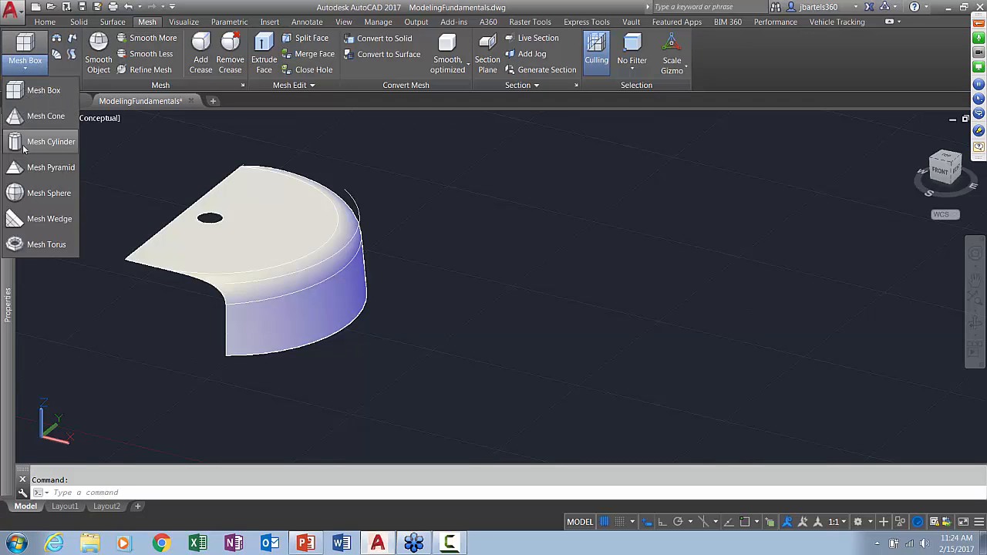
left_click(15, 90)
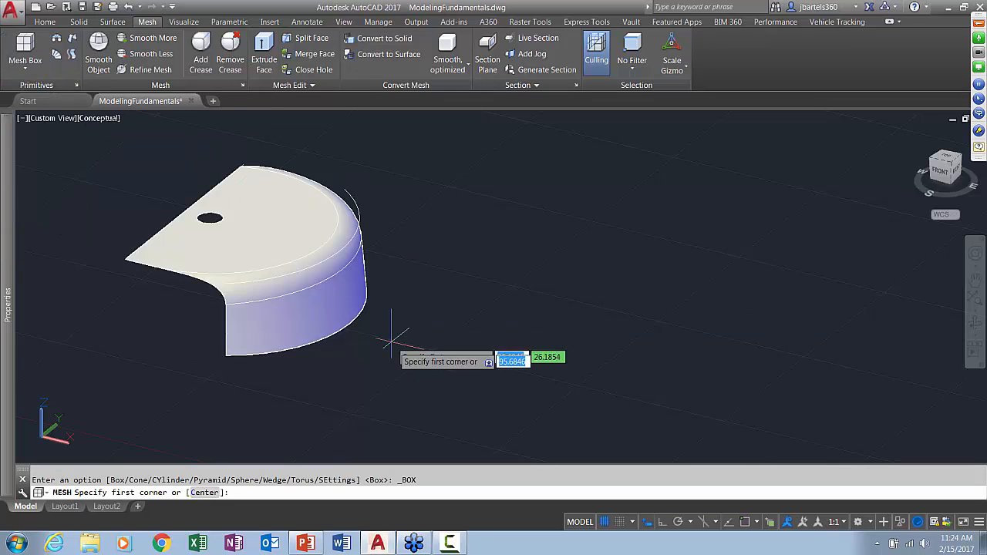
left_click(409, 385)
left_click(591, 364)
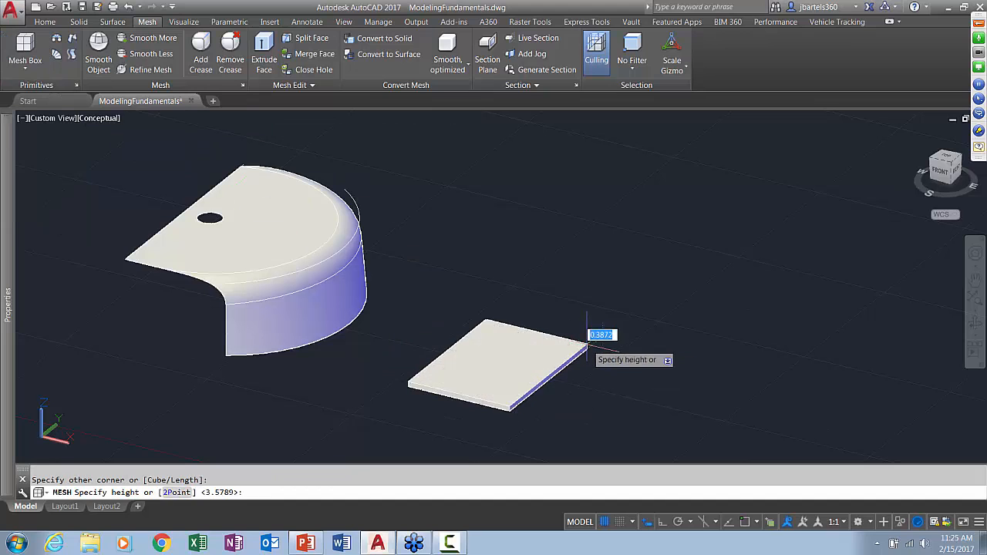
left_click(571, 258)
scroll(570, 258, "up", 3)
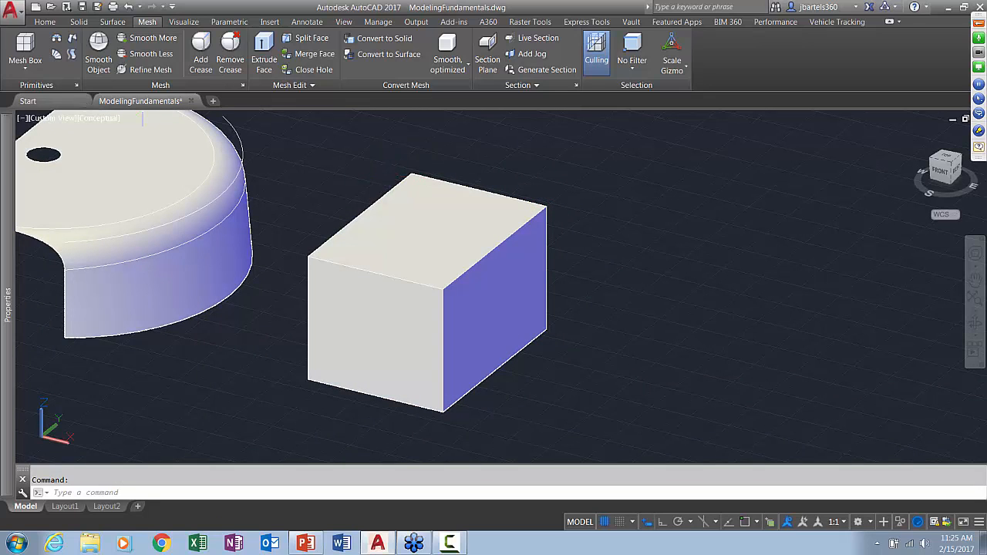
Set the viewport's visual style to Shaded with edges
left_click(95, 117)
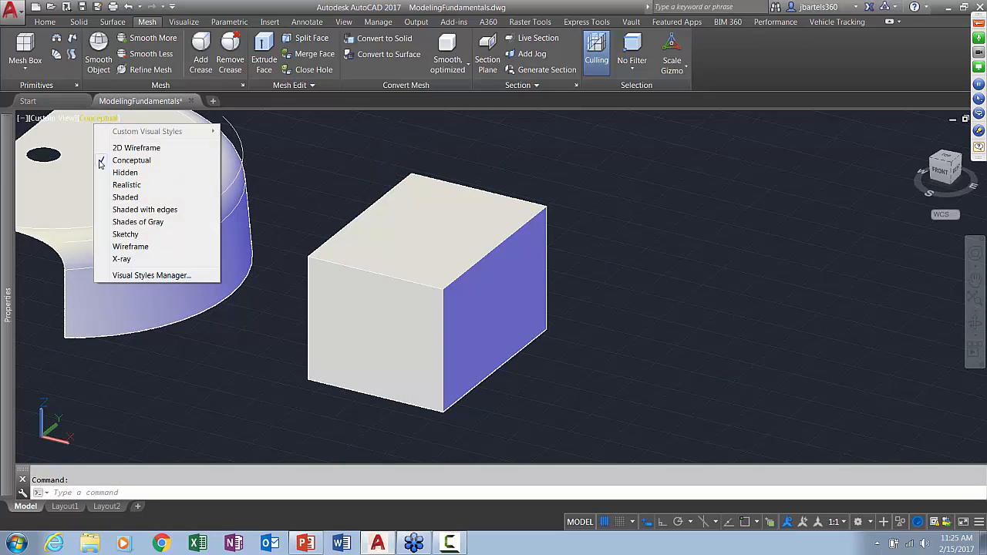
left_click(123, 209)
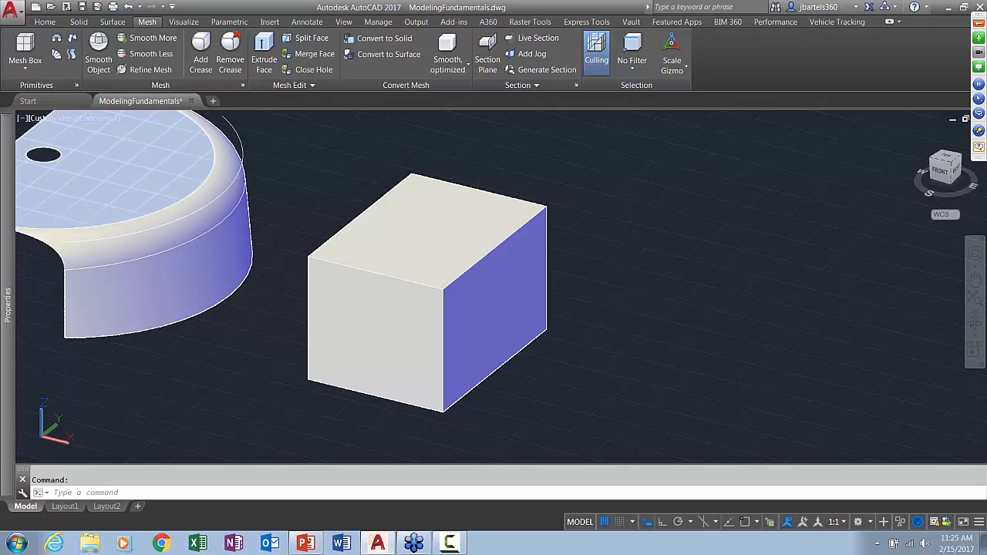
key("Escape")
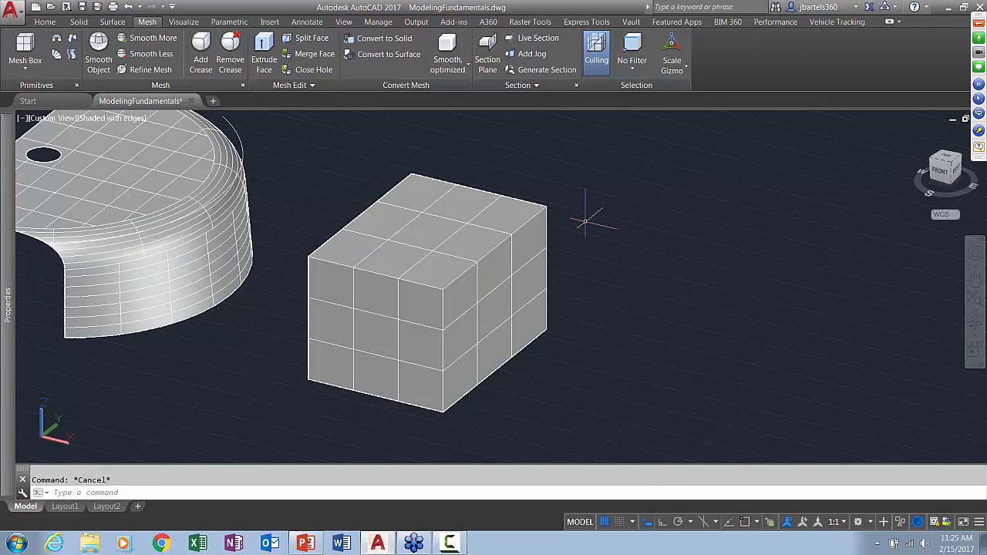
Apply Smooth More to the whole mesh box four times to round its edges and corners
middle_click_drag(589, 213, 566, 229)
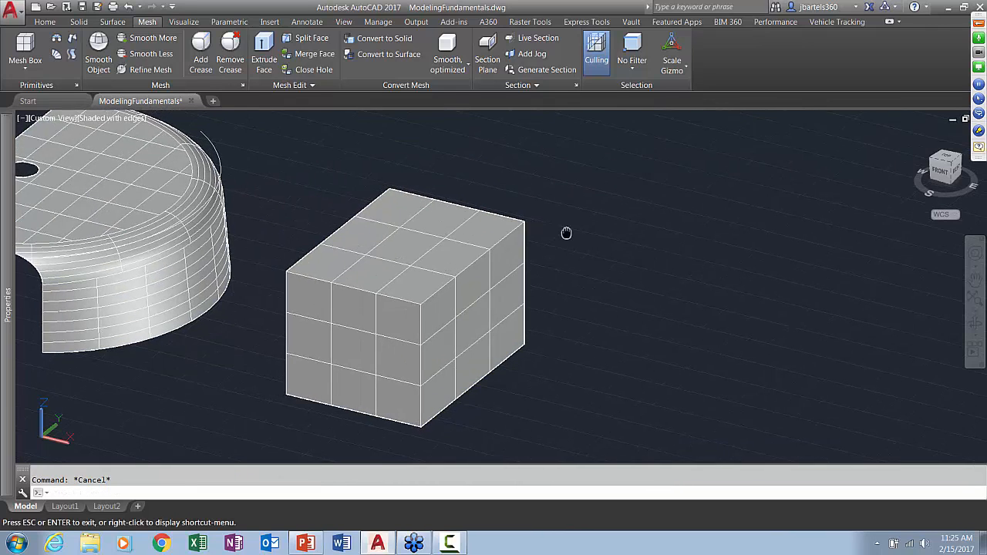
left_click(509, 211)
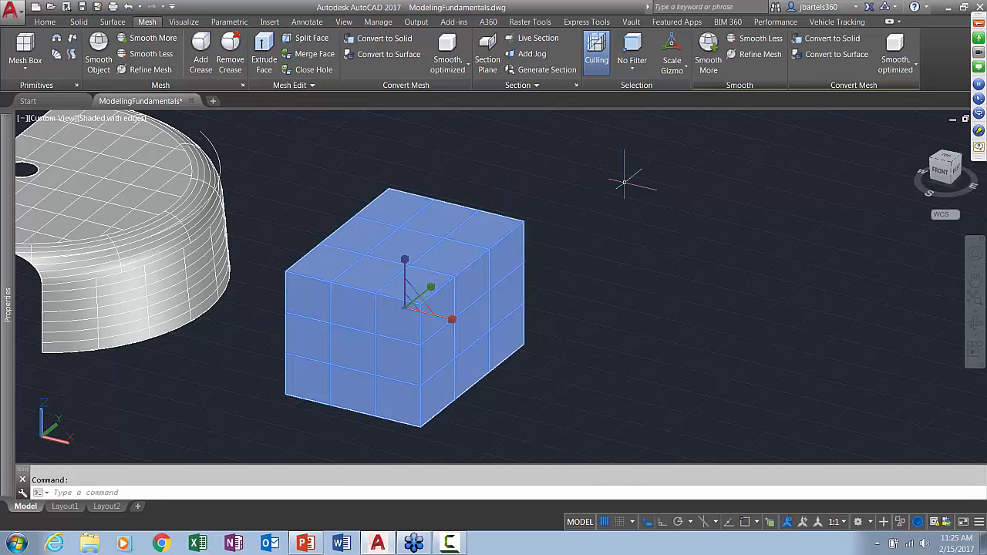
left_click(709, 46)
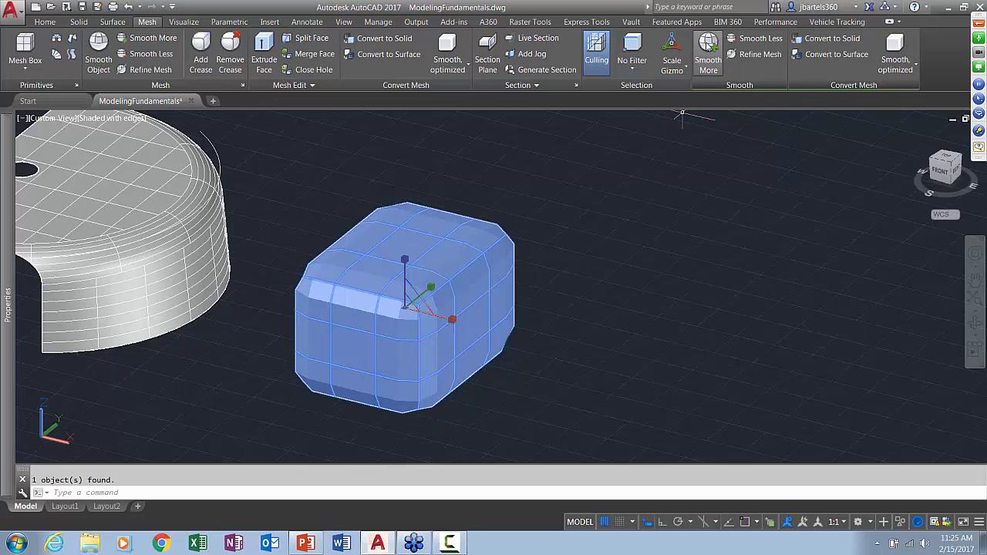
left_click(709, 47)
left_click(709, 46)
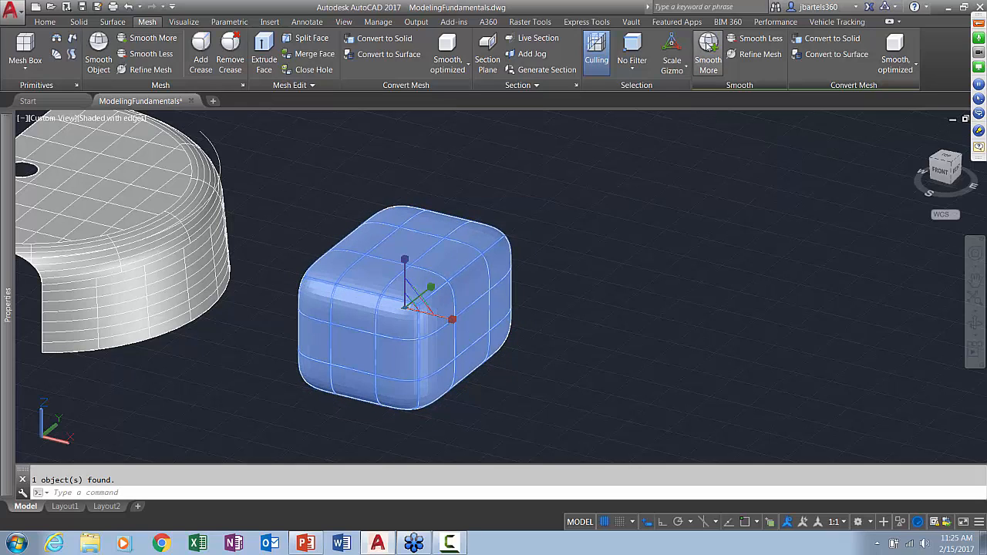
left_click(708, 45)
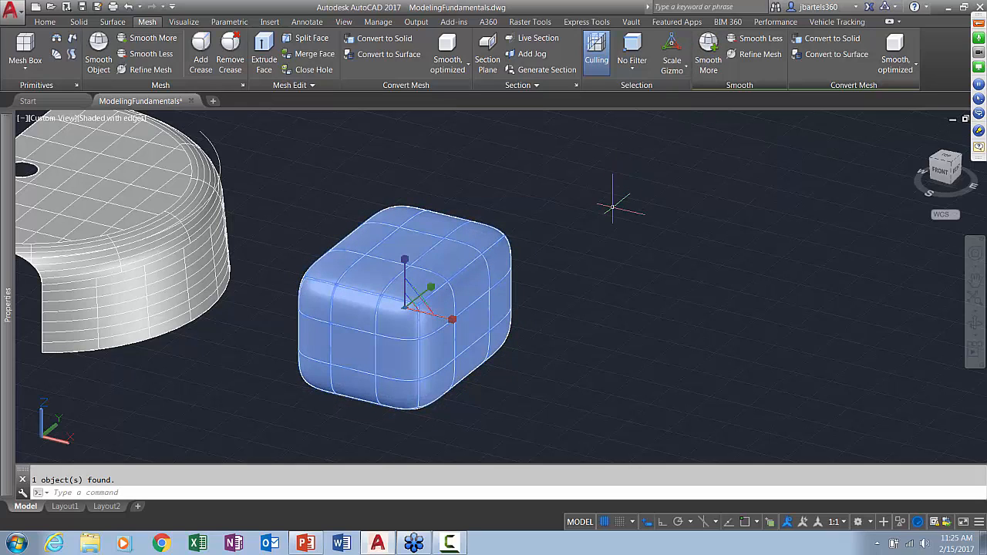
key("Escape")
key("Escape")
Move the center face on top of the smoothed mesh box upward along Z with the Move gizmo to form a peak
middle_click_drag(563, 291, 590, 249, "shift")
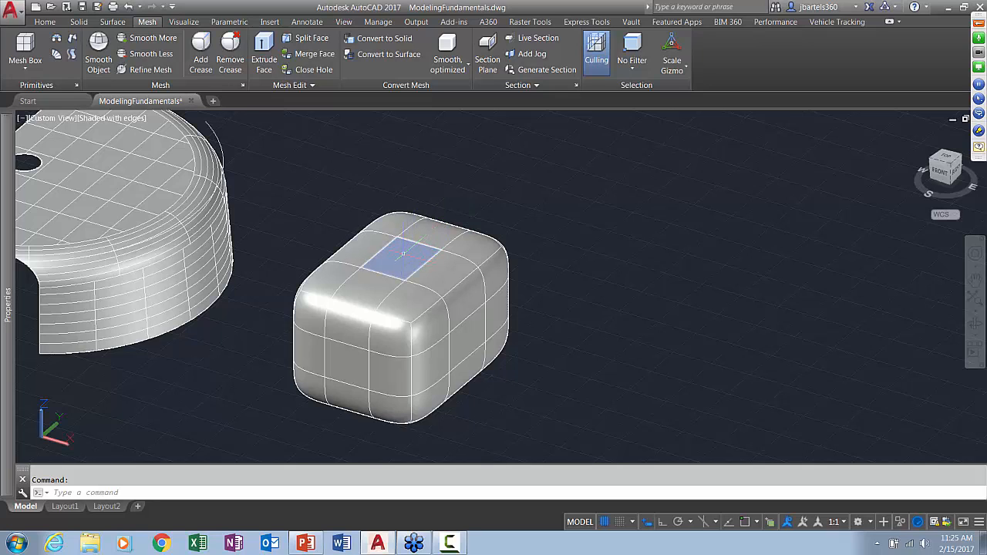
left_click(402, 254, "ctrl")
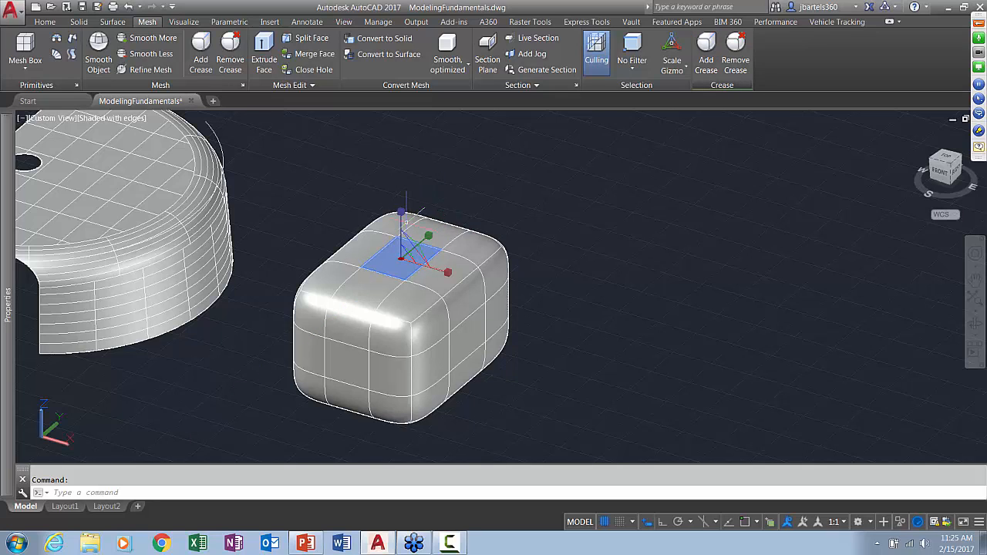
right_click(405, 256)
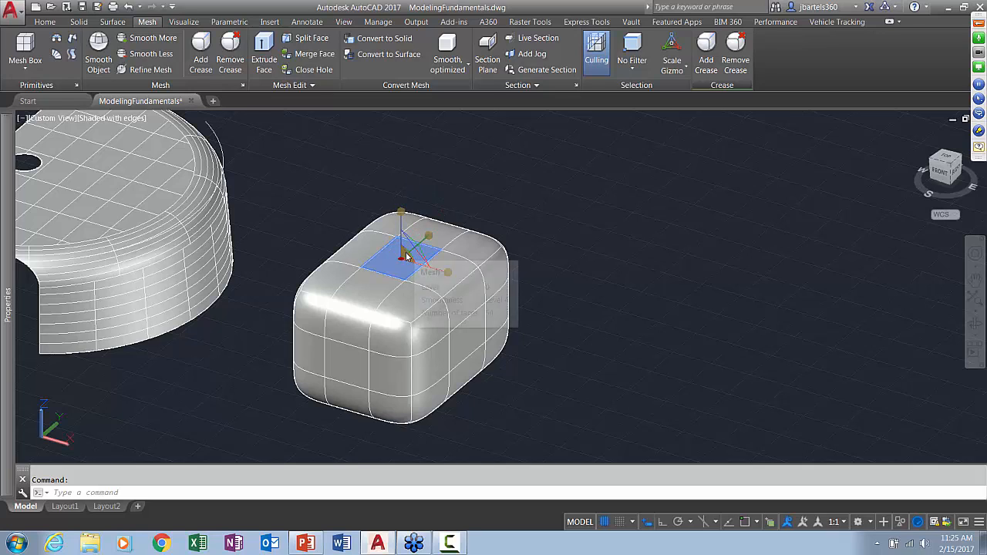
left_click(433, 260)
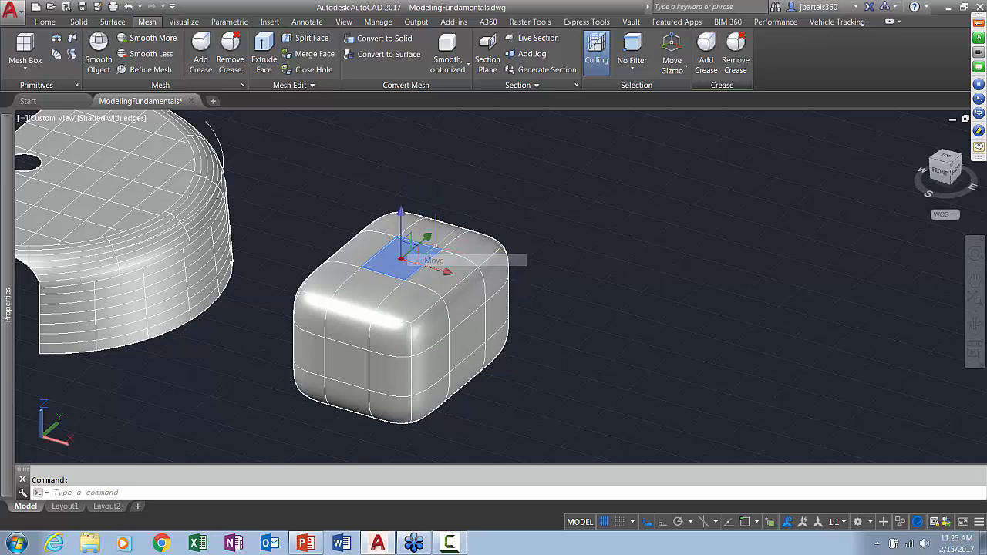
left_click_drag(404, 217, 401, 148)
key("Escape")
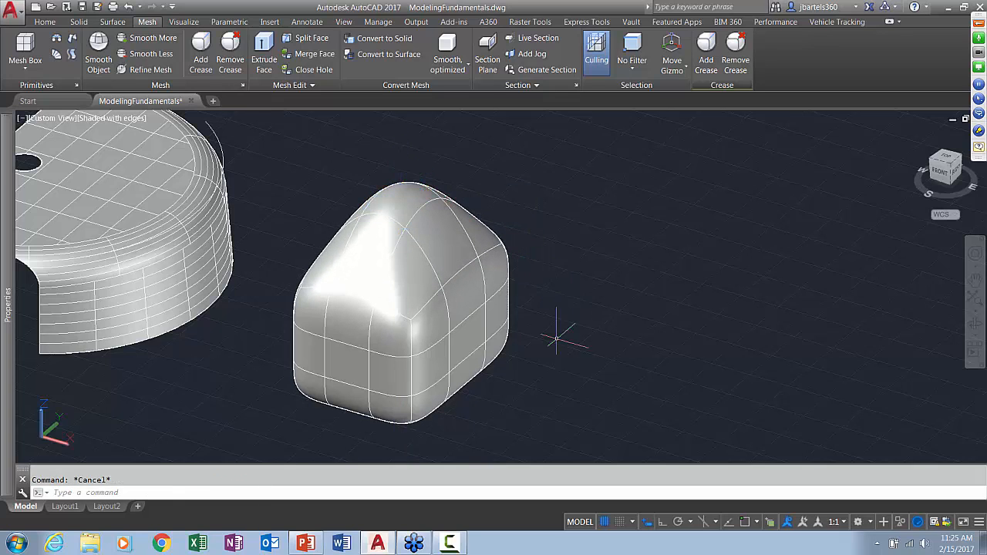
Pull the lower corner face on the front of the mesh outward along the Y axis with the Move gizmo
middle_click_drag(528, 357, 539, 323)
left_click(406, 371, "ctrl")
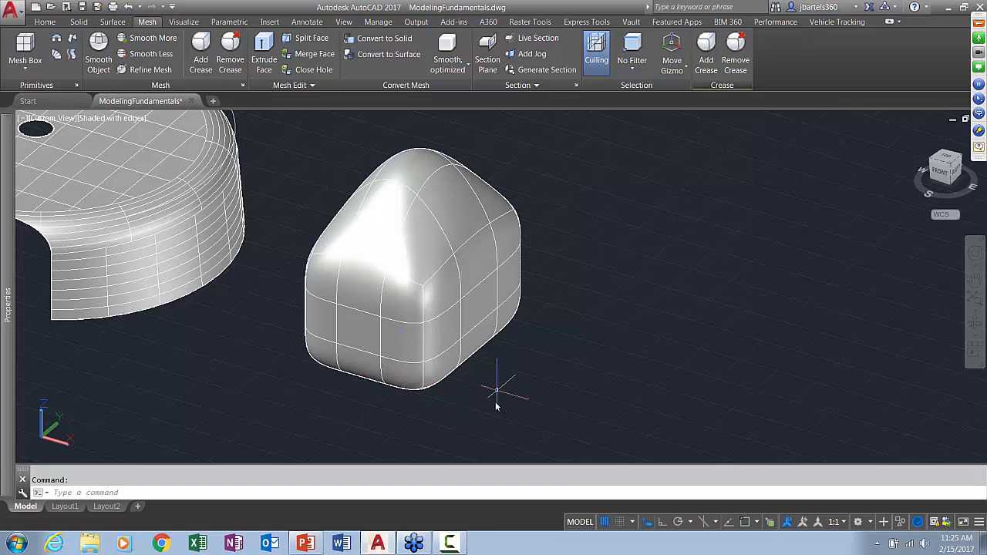
key("Escape")
middle_click_drag(496, 396, 507, 372)
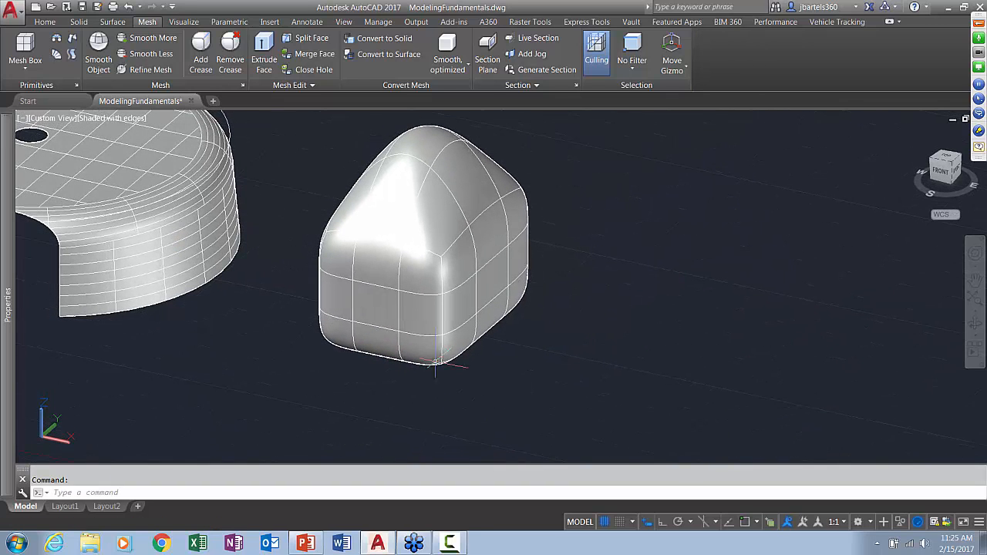
left_click(416, 347, "ctrl")
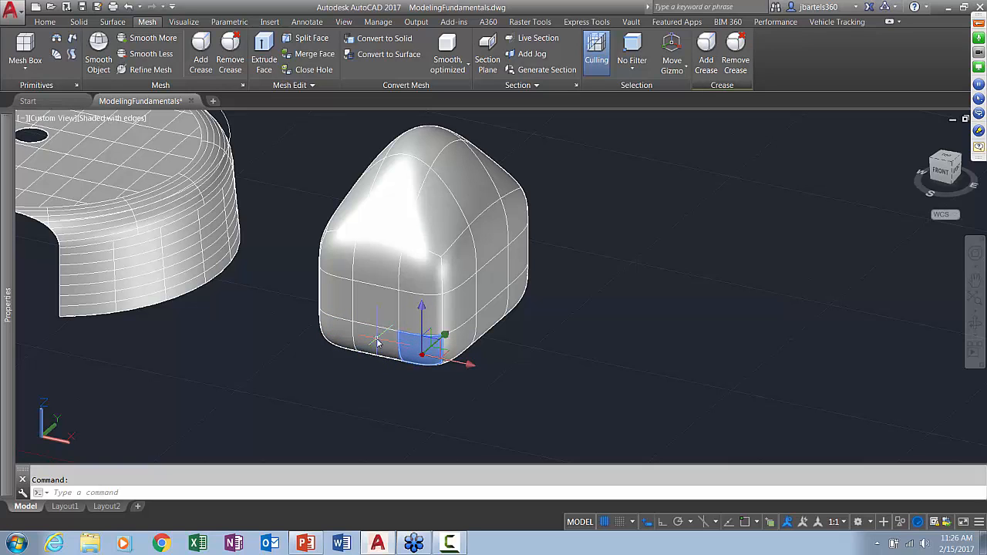
key("Escape")
middle_click_drag(465, 398, 474, 389, "shift")
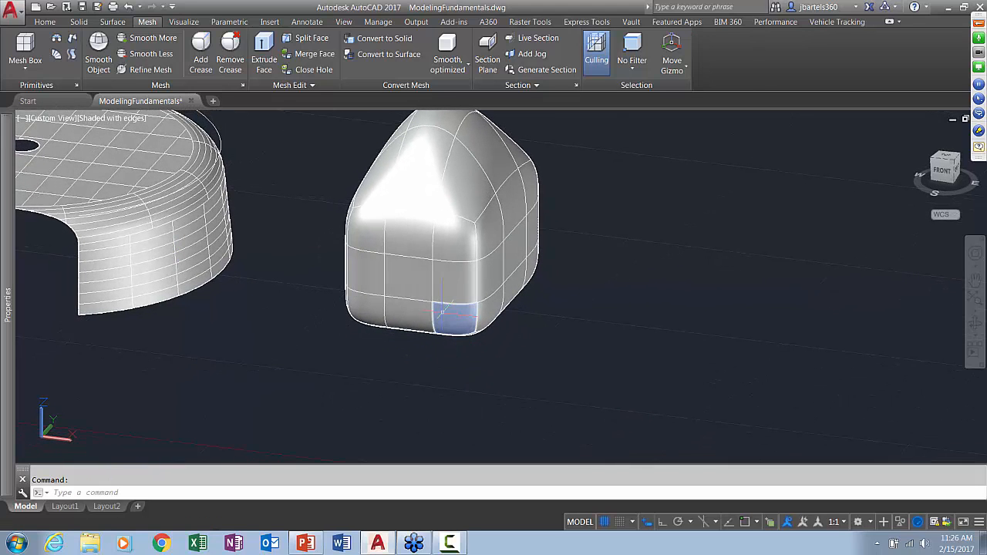
left_click(416, 304, "ctrl")
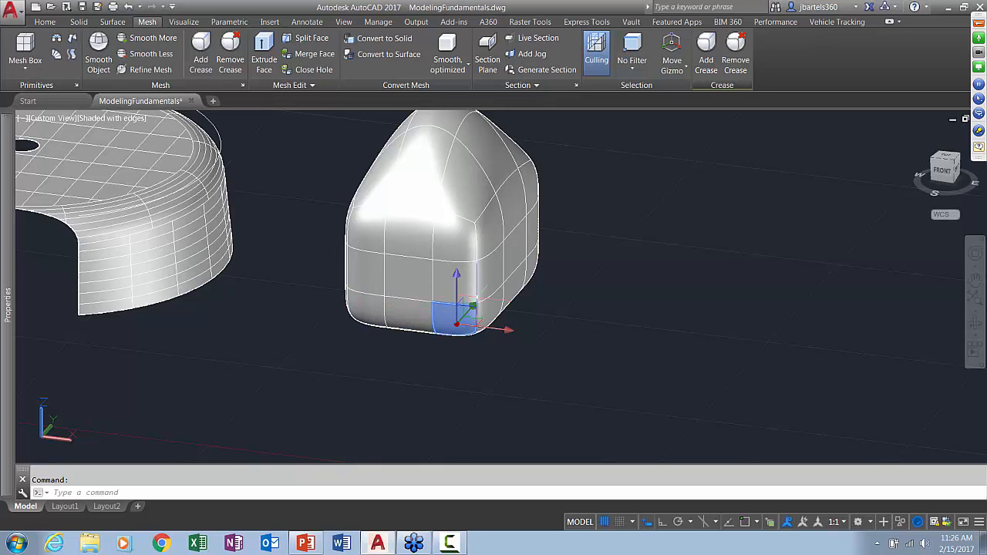
left_click_drag(472, 307, 447, 347)
key("Escape")
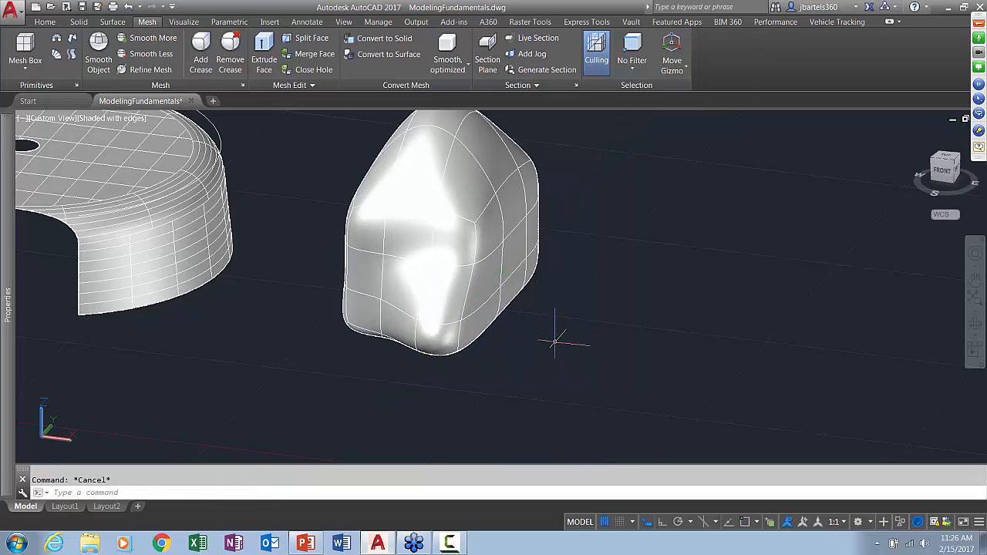
Select two vertically adjacent faces on the mesh's right side and push them inward along the X axis
middle_click_drag(578, 341, 553, 347, "shift")
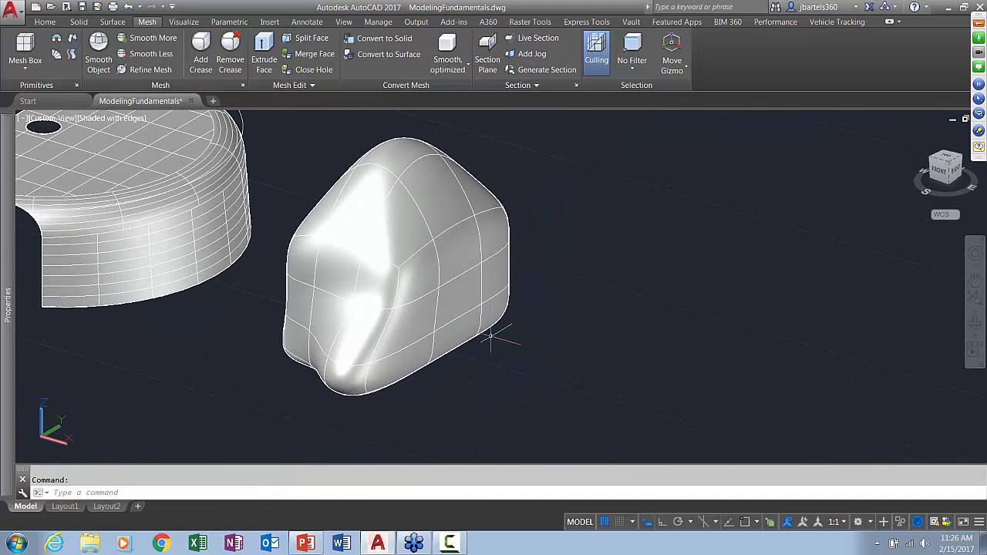
left_click(456, 282, "ctrl")
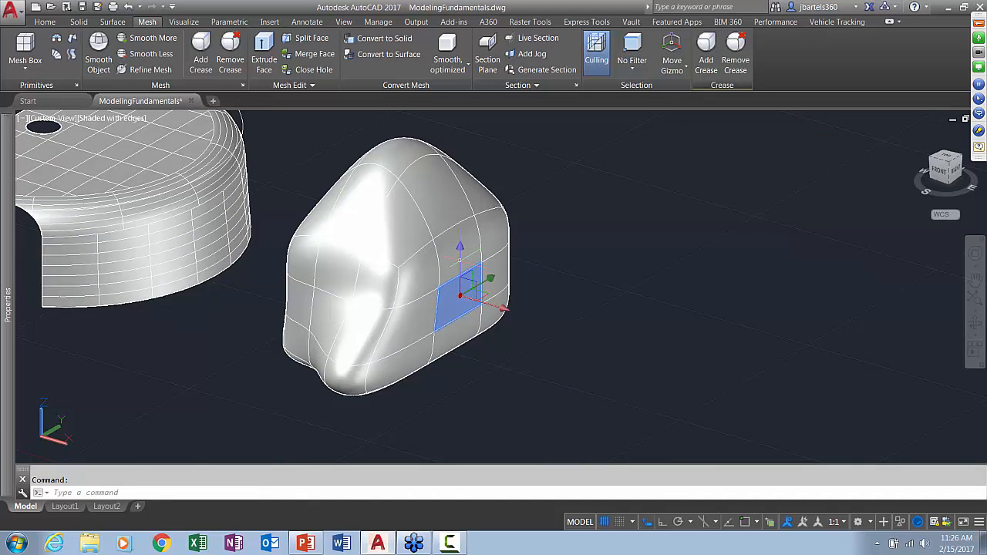
left_click(452, 266, "ctrl")
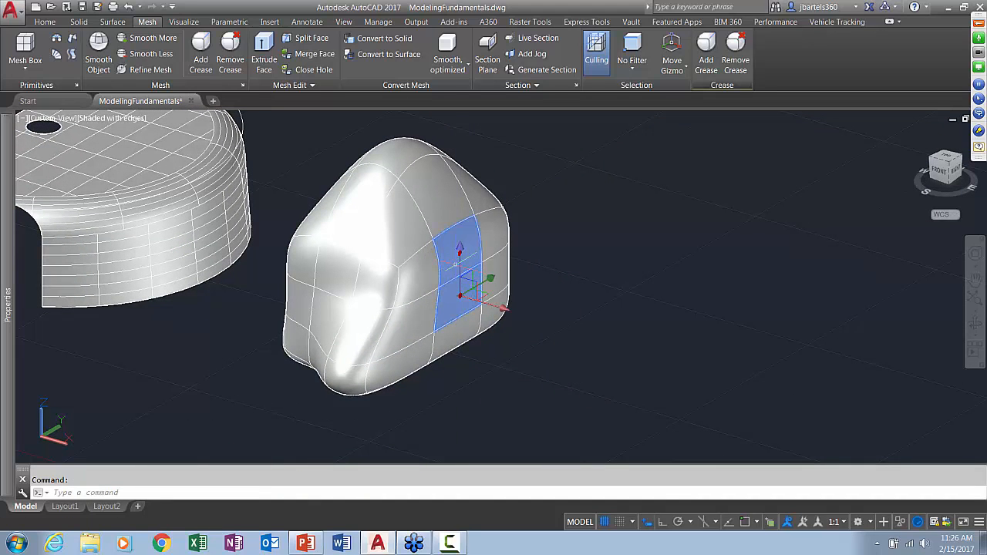
left_click(502, 302)
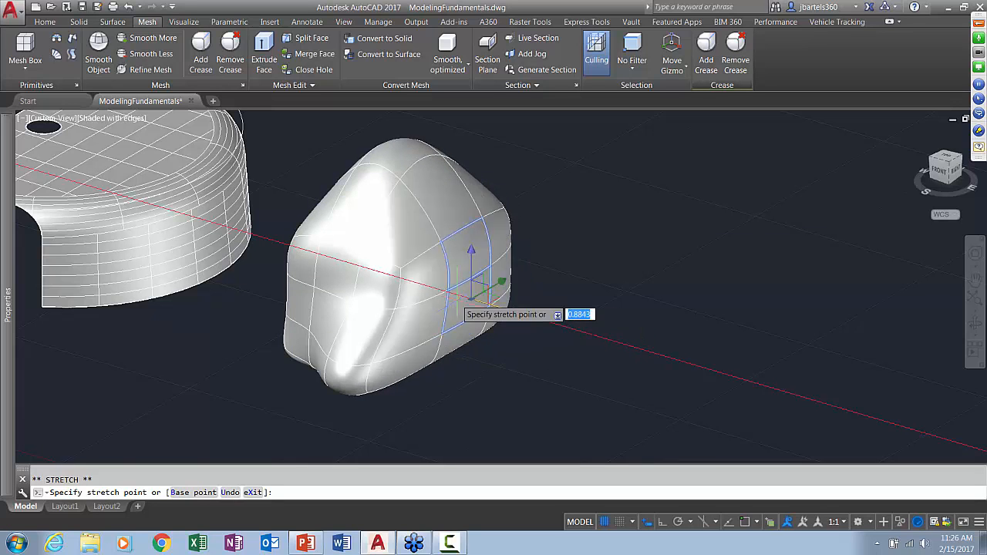
left_click(424, 287)
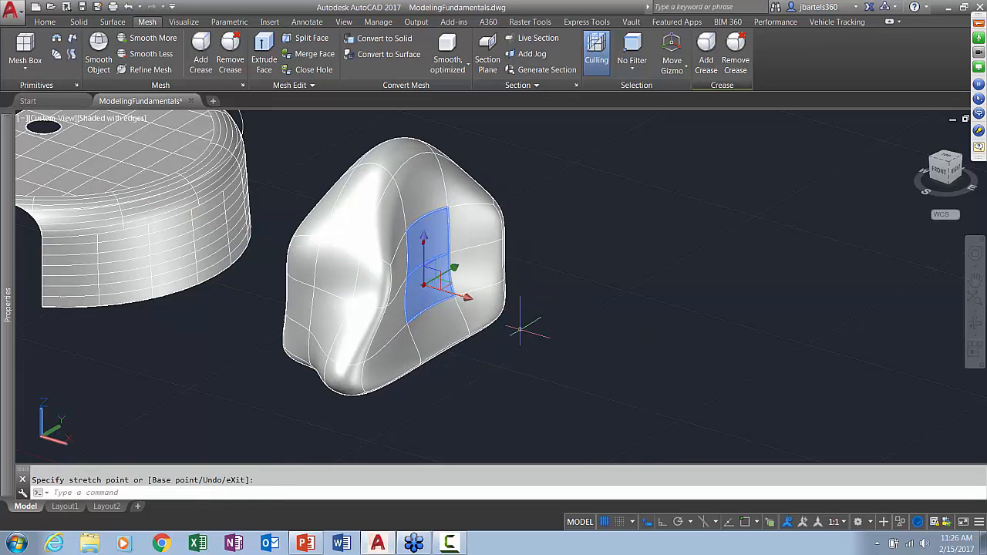
key("Escape")
Convert the whole reshaped mesh to a solid with Convert to Solid
mouse_move(546, 346)
middle_mouse_down("shift")
mouse_move(496, 346)
mouse_move(546, 346)
mouse_move(561, 357)
middle_mouse_up("shift")
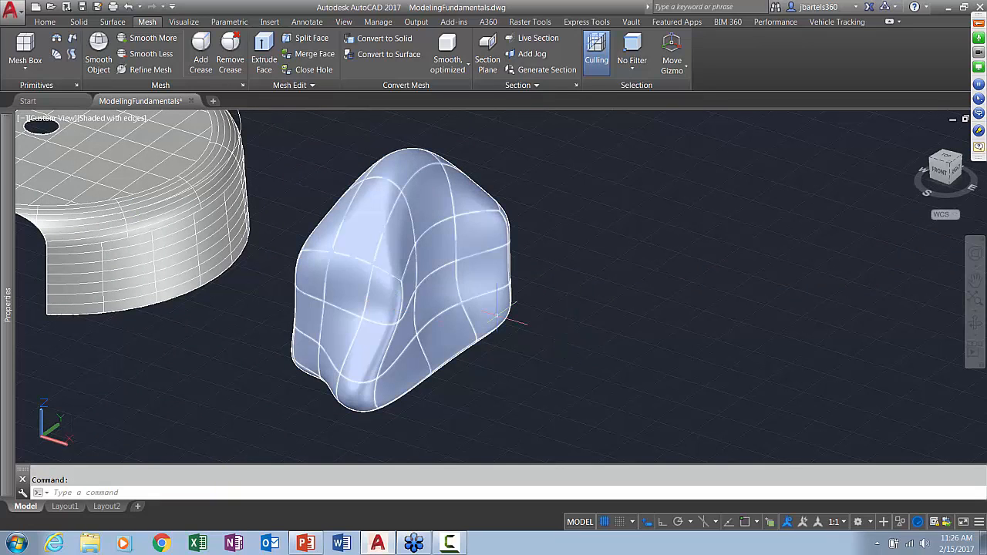
left_click(468, 208)
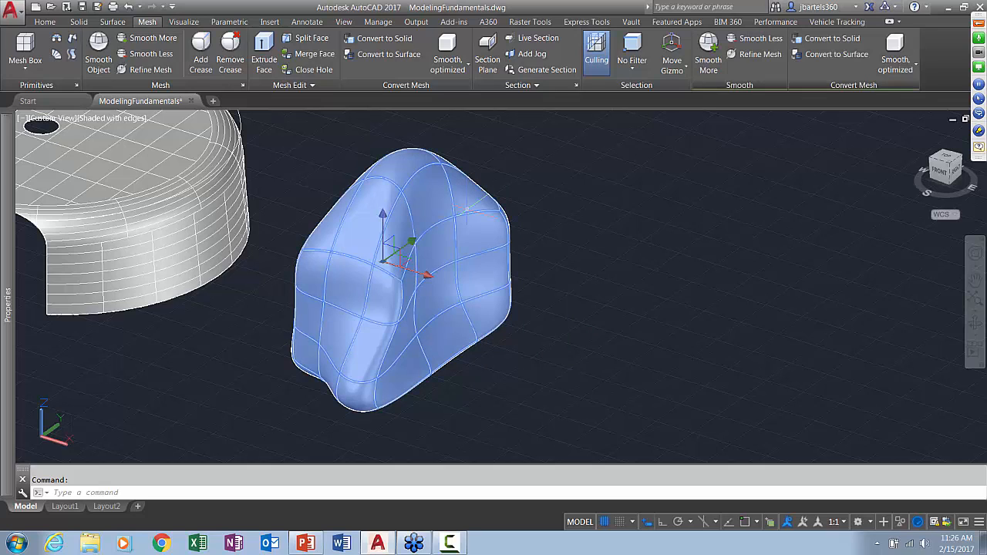
left_click(388, 44)
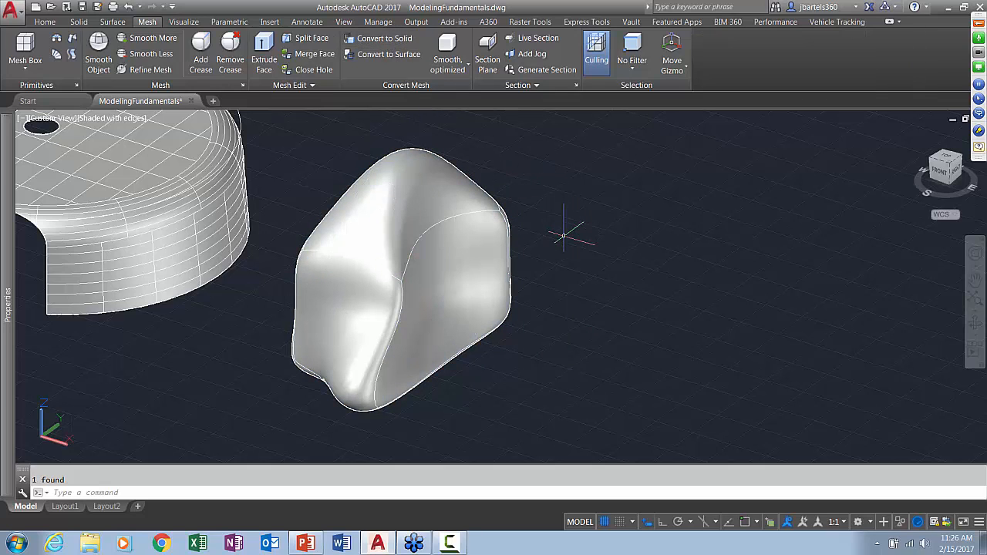
Create a solid cylinder about 8.3 units tall that overlaps the right side of the converted freeform solid
key("Escape")
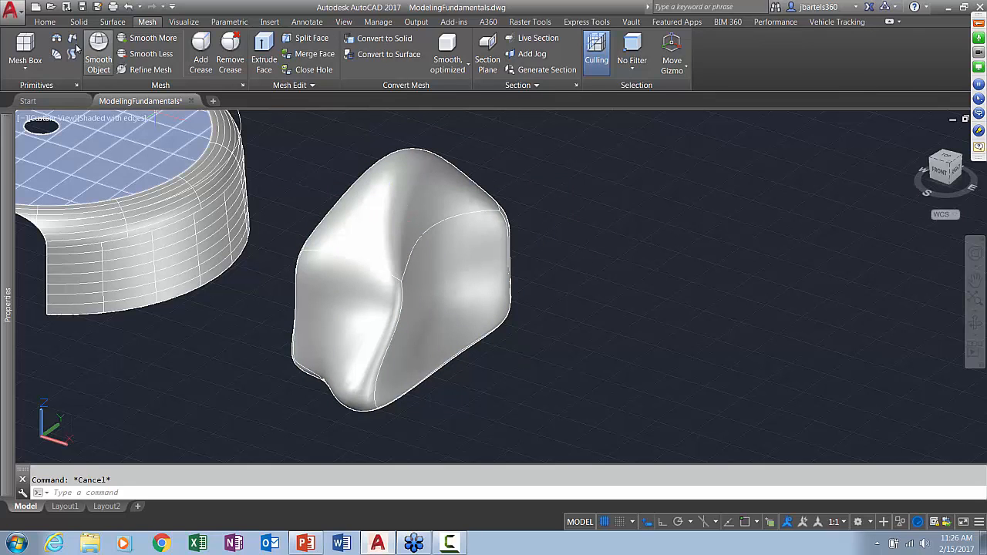
left_click(49, 23)
left_click(17, 67)
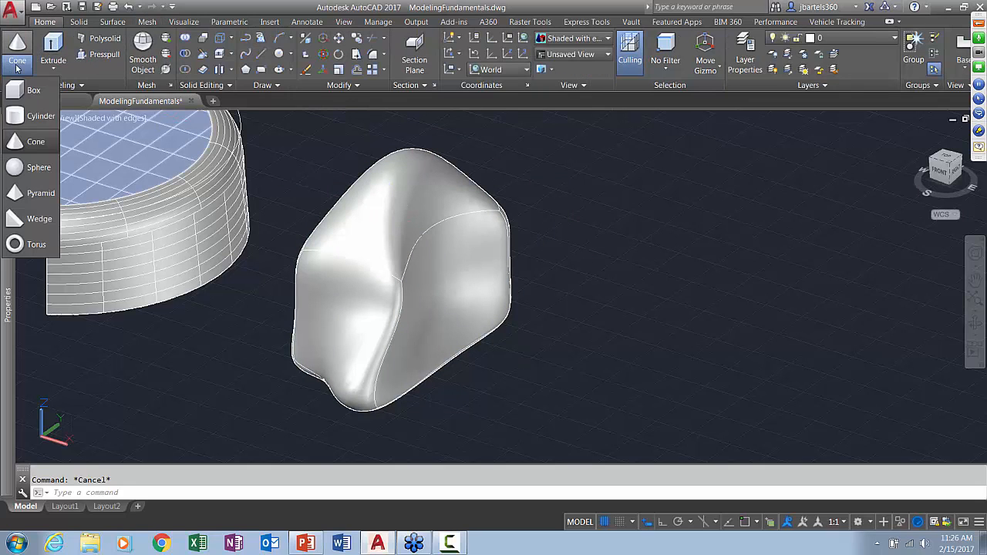
left_click(23, 115)
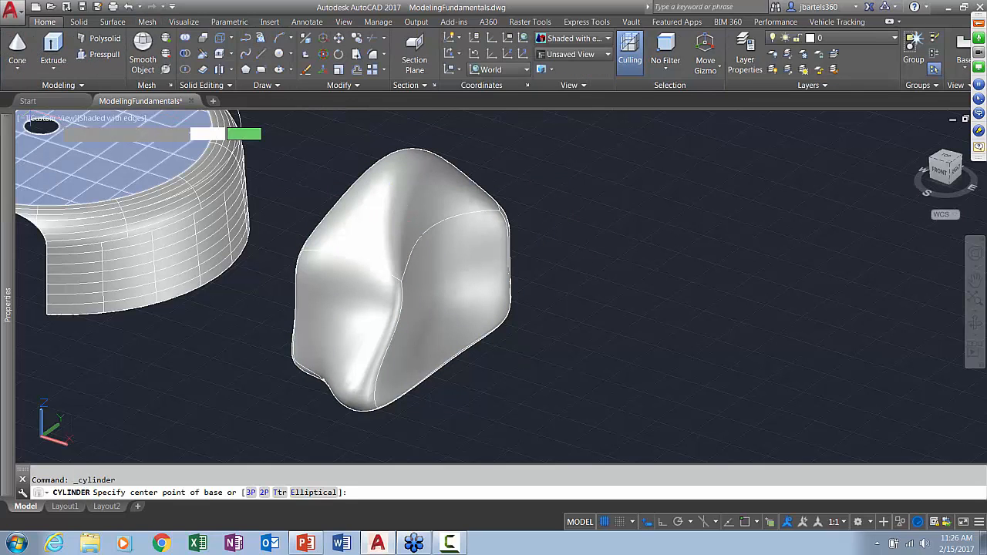
left_click(514, 340)
left_click(554, 340)
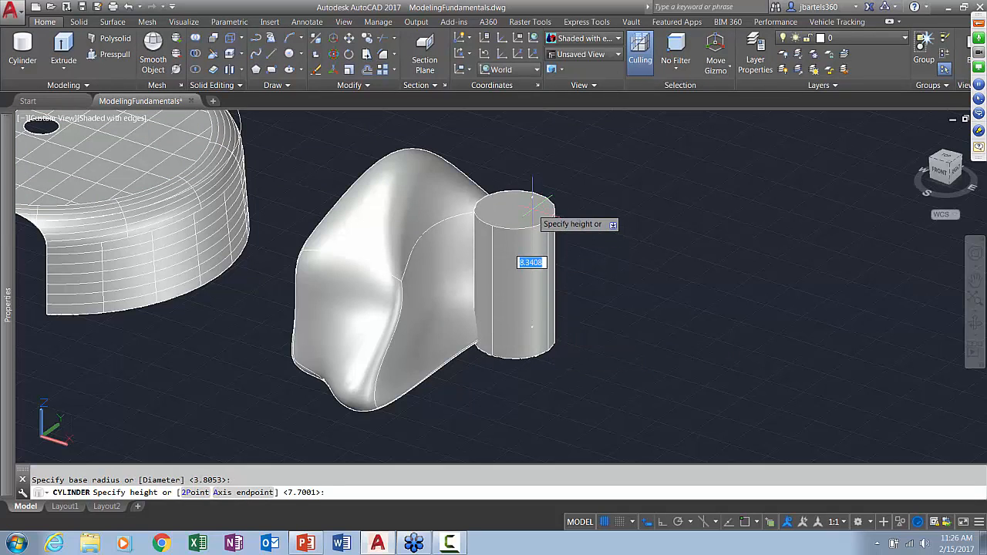
left_click(562, 228)
key("Escape")
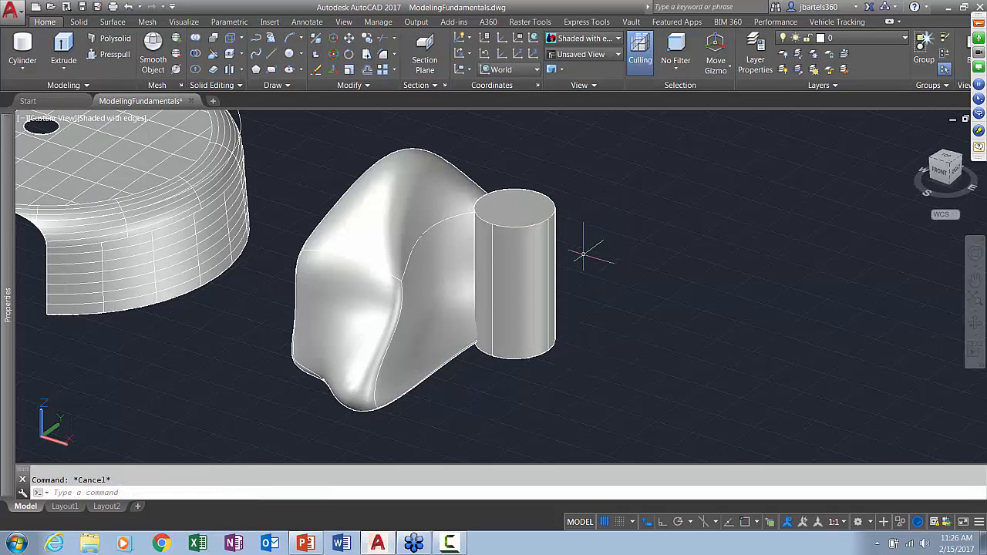
Subtract the cylinder from the freeform solid
left_click(195, 54)
left_click(425, 173)
key("Return")
left_click(521, 190)
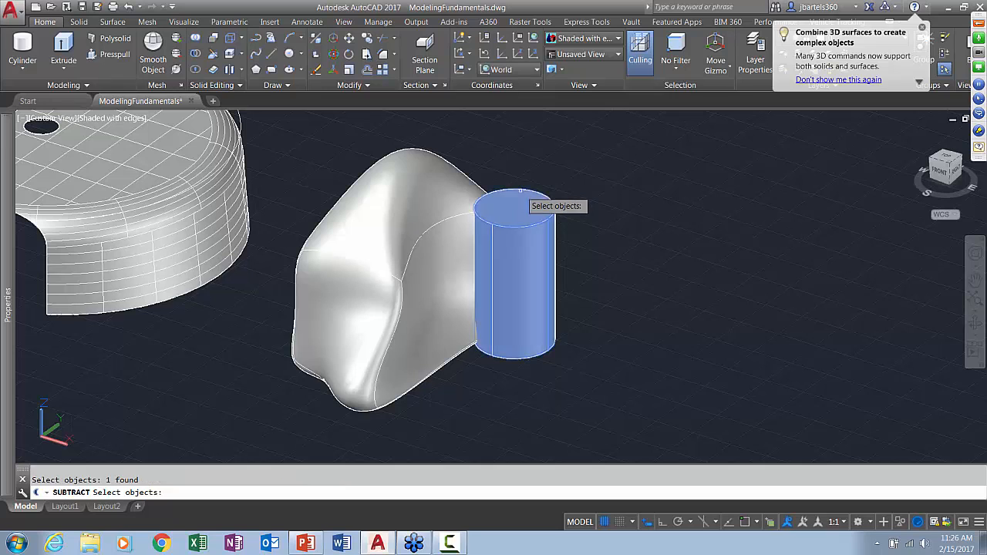
key("Return")
middle_click_drag(591, 282, 603, 306, "shift")
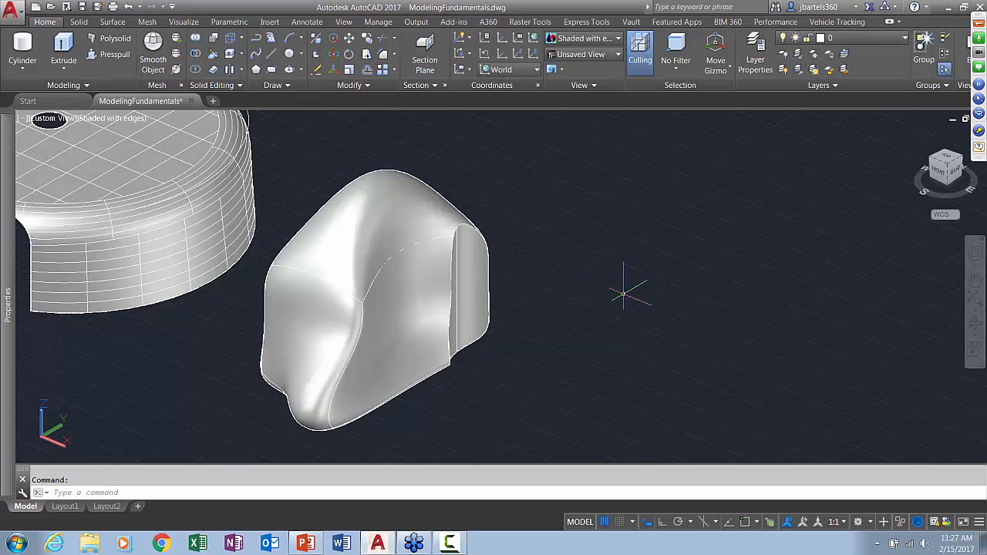
middle_click_drag(573, 273, 691, 297, "shift")
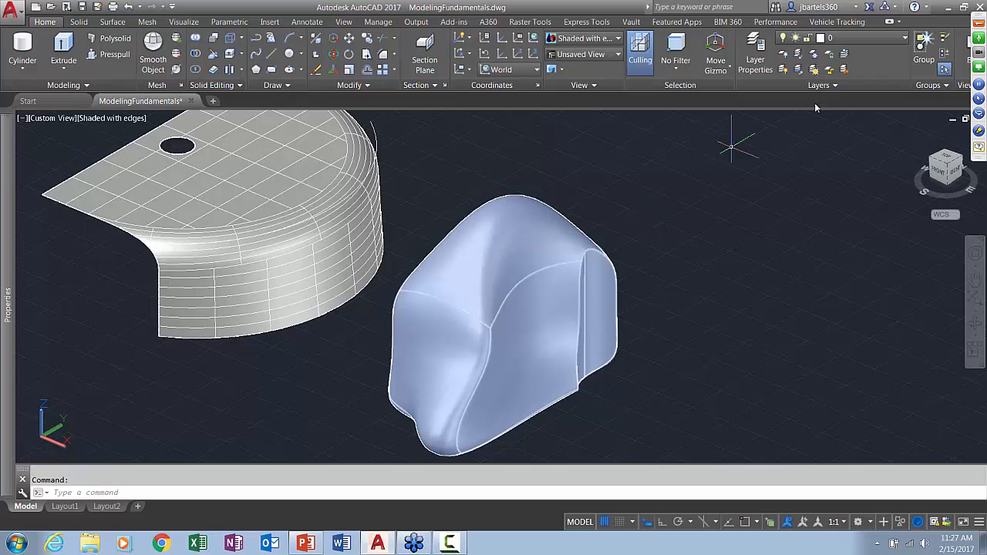
Close the ModelingFundamentals drawing without saving and open BigSign-start.dwg from the exercise files folder
left_click_drag(978, 19, 975, 143)
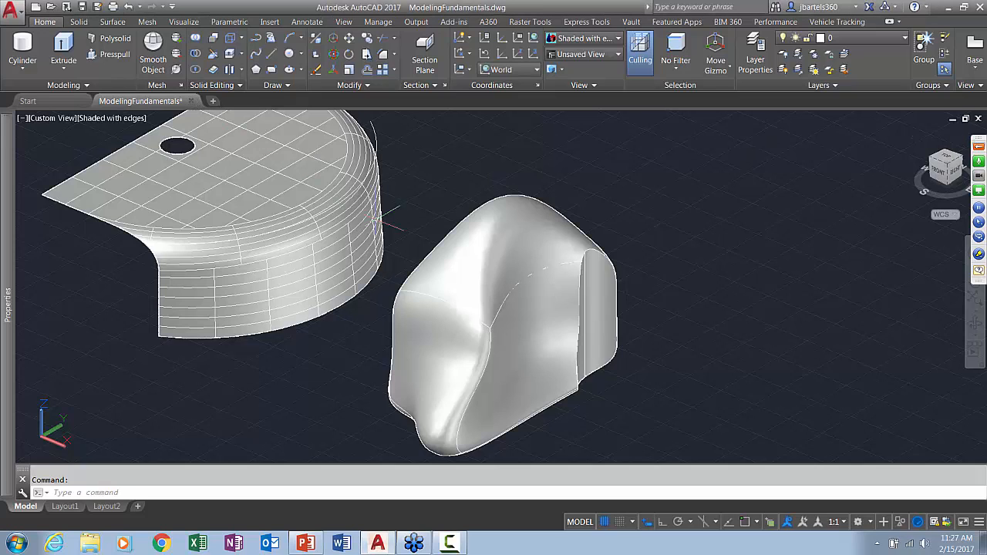
left_click(192, 101)
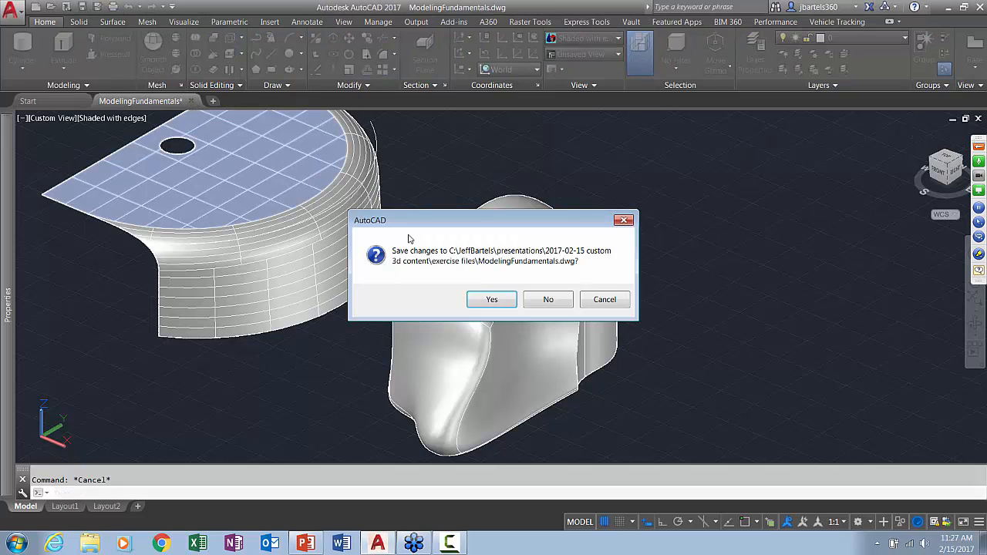
left_click(538, 301)
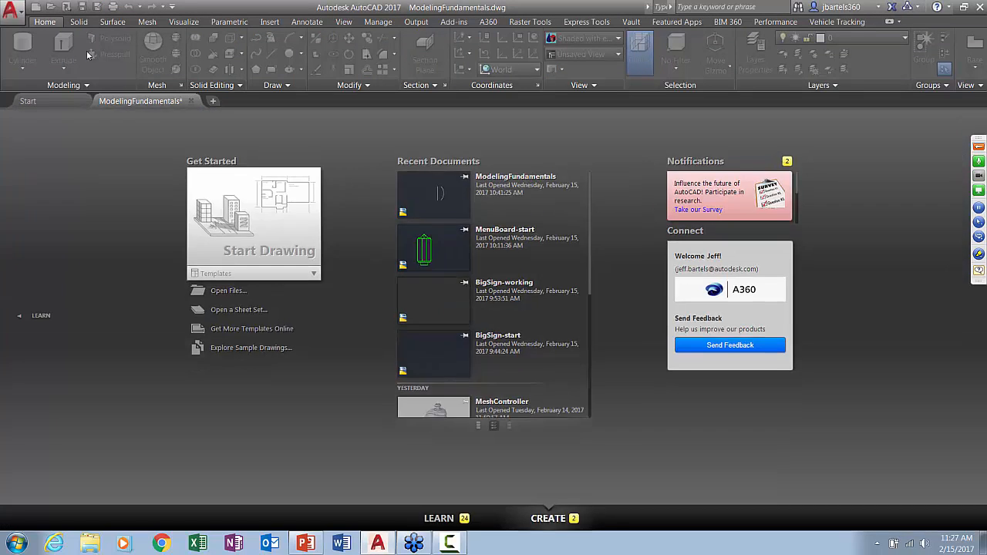
left_click(50, 7)
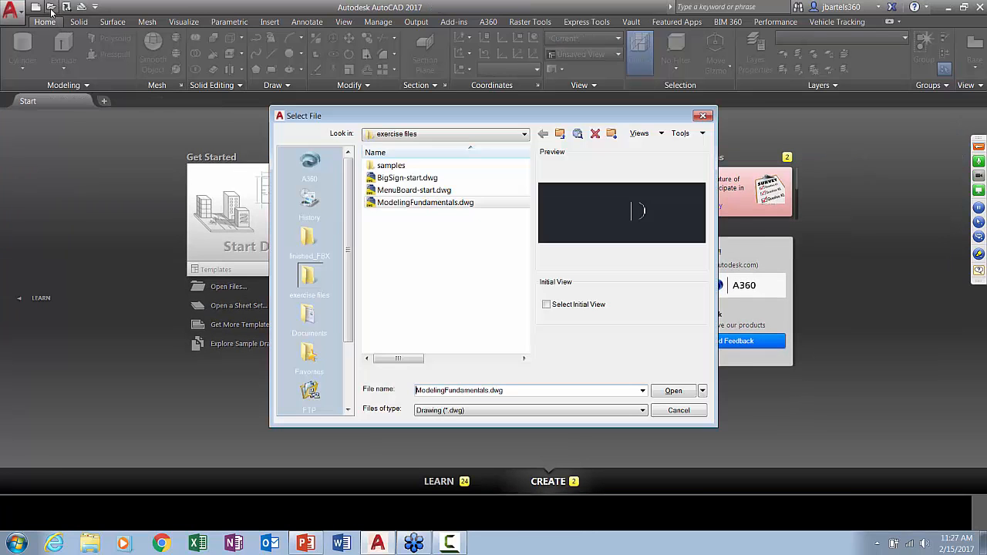
left_click(379, 179)
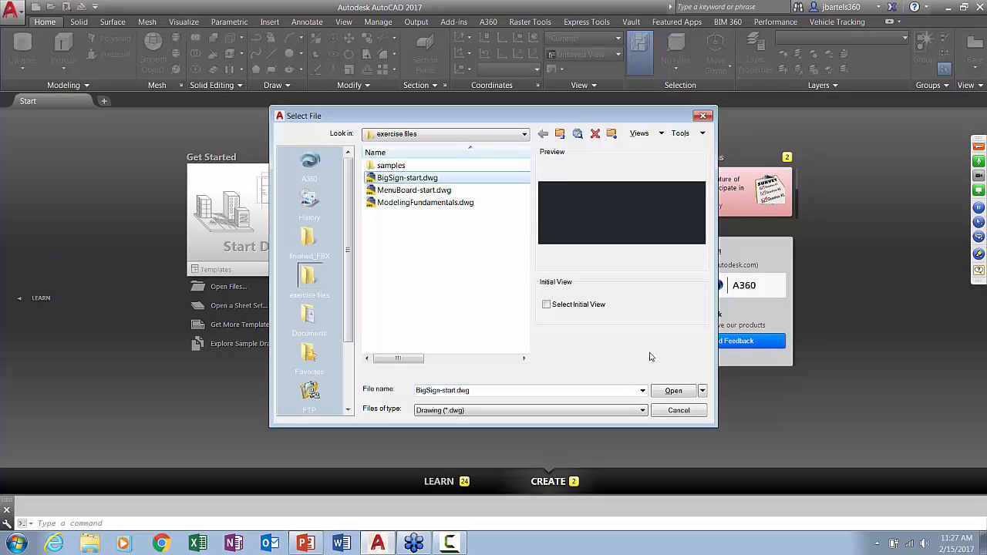
left_click(673, 392)
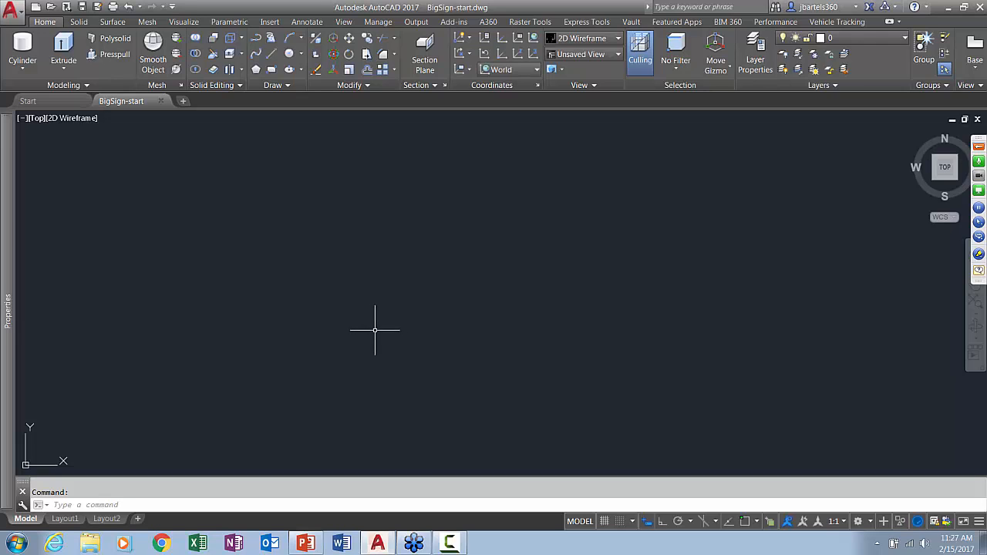
Attach sign_inspiration.jpg from the images folder in File Explorer to the drawing, with a freehand scale and the default rotation of 0
key("super+e")
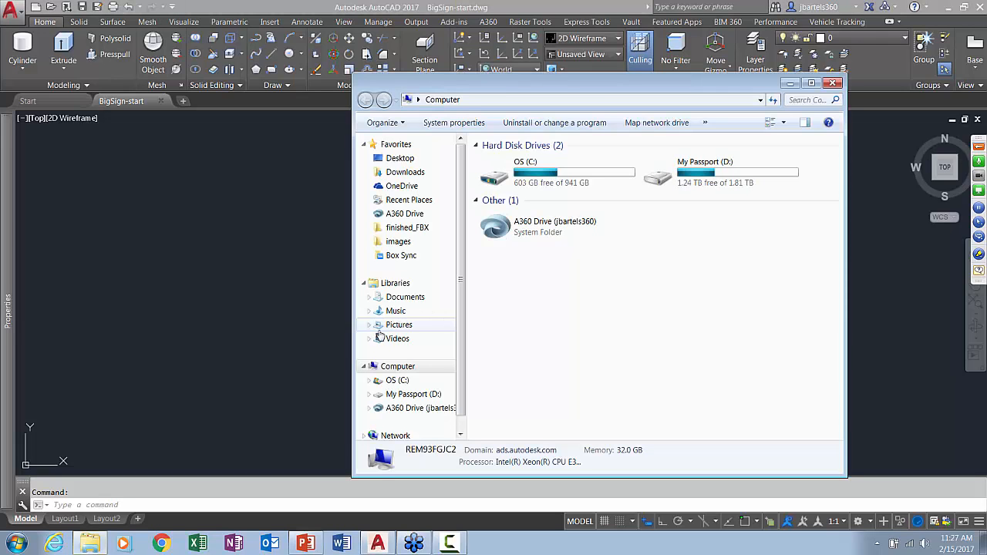
left_click(399, 242)
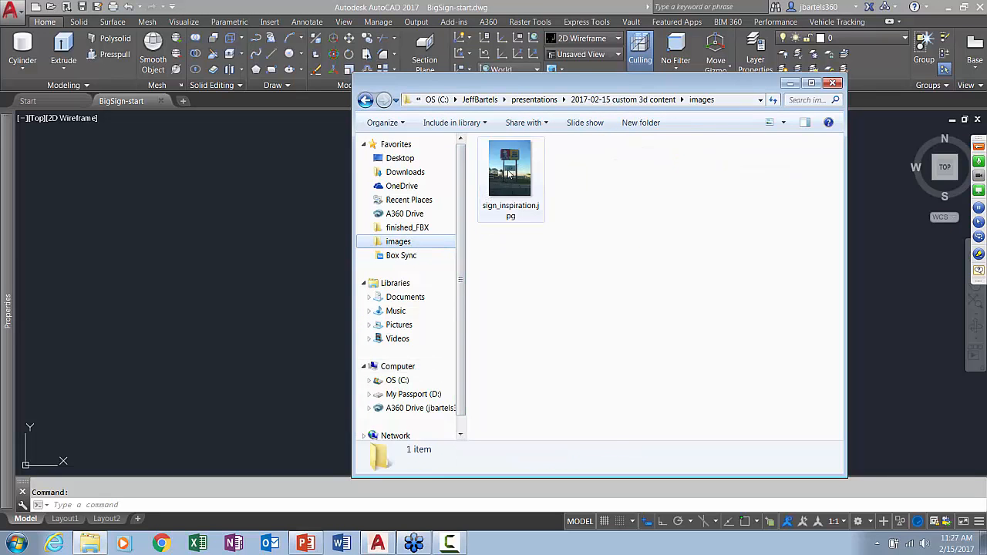
left_click_drag(508, 173, 286, 281)
left_click(284, 404)
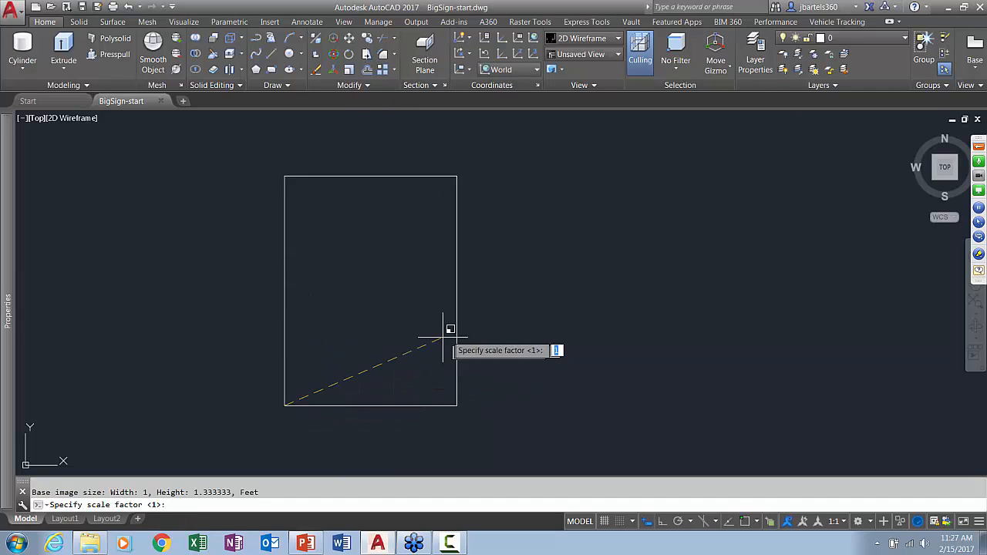
left_click(487, 336)
key("Return")
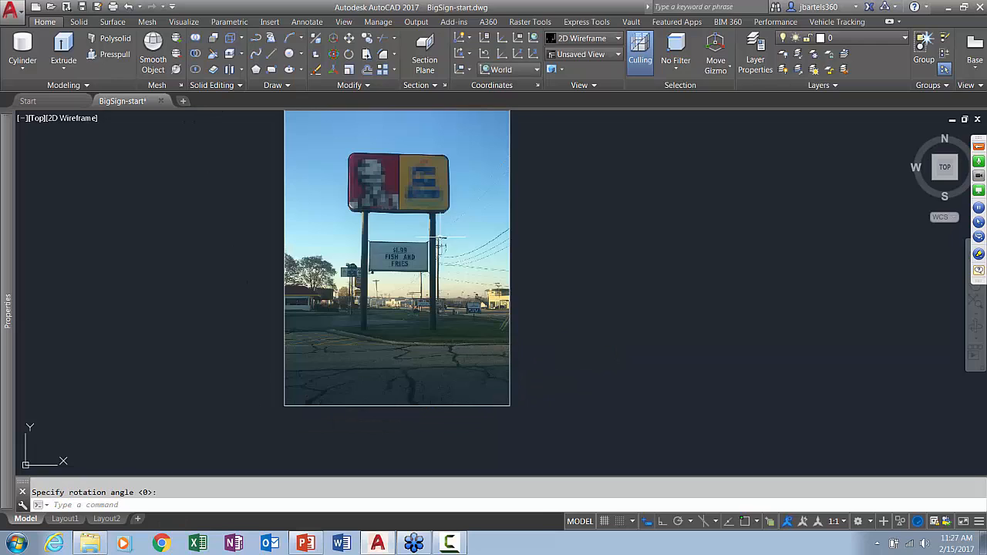
Draw a horizontal line with Ortho on across the full width of the upper red and yellow sign in the image
scroll(403, 193, "up", 2)
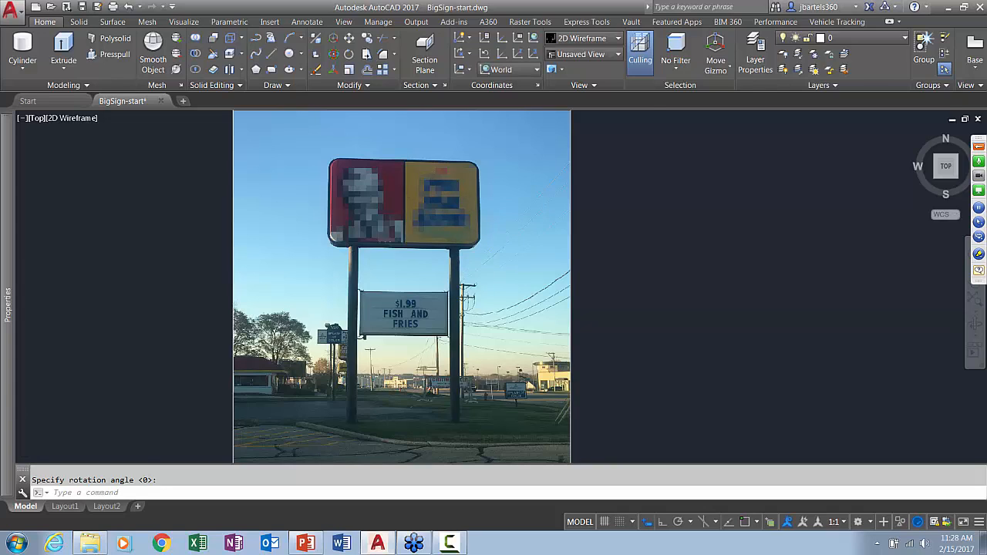
scroll(409, 185, "up", 2)
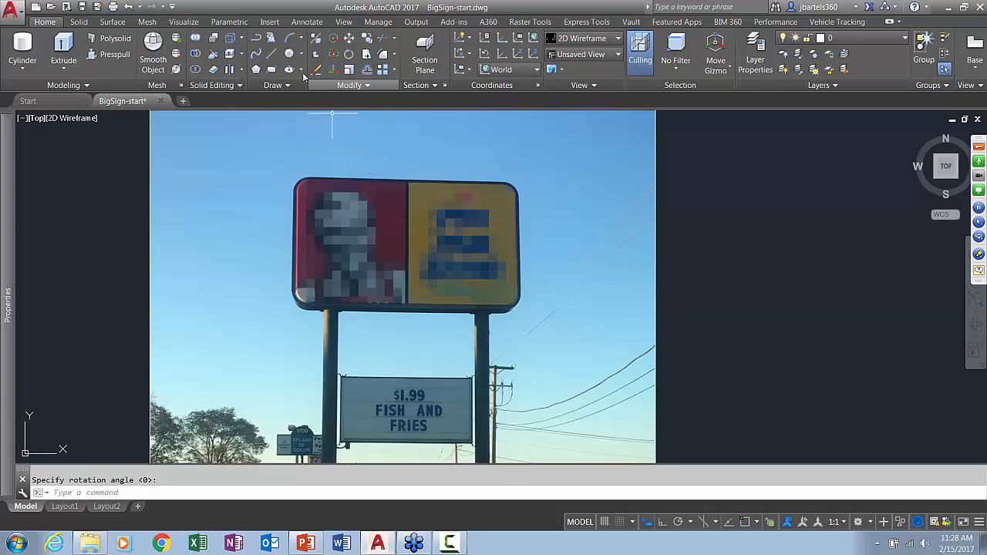
left_click(272, 54)
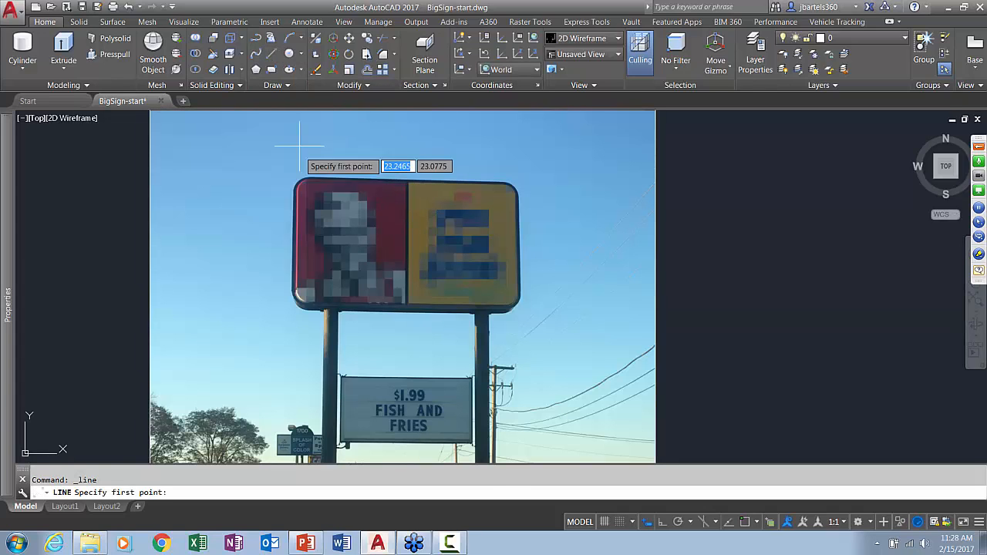
left_click(294, 235)
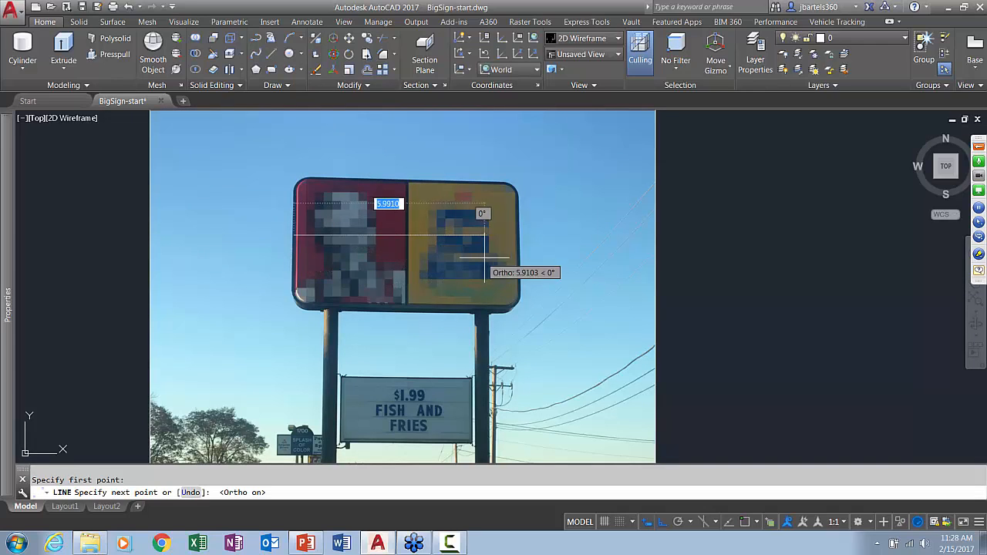
left_click(520, 233)
key("Escape")
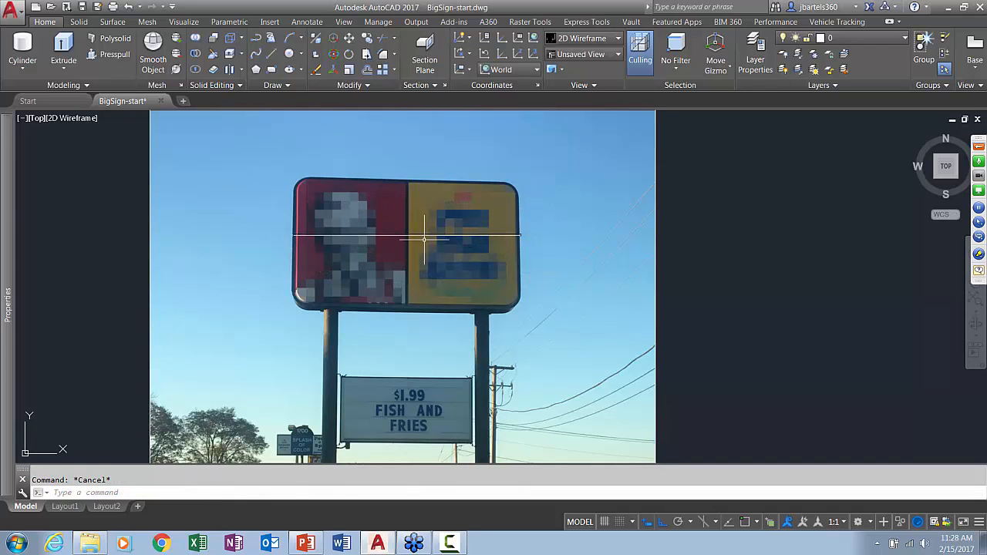
scroll(410, 251, "down", 2)
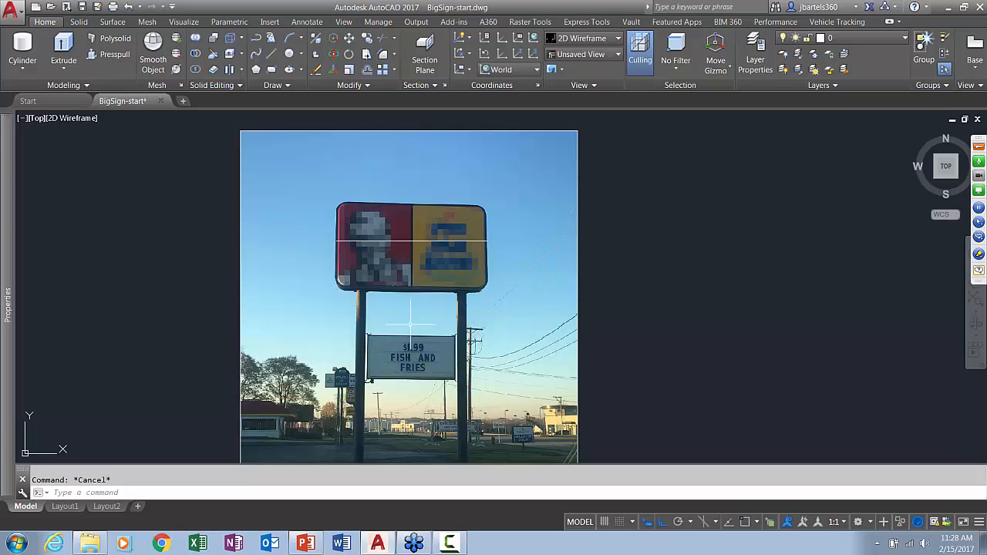
middle_click_drag(413, 314, 422, 287)
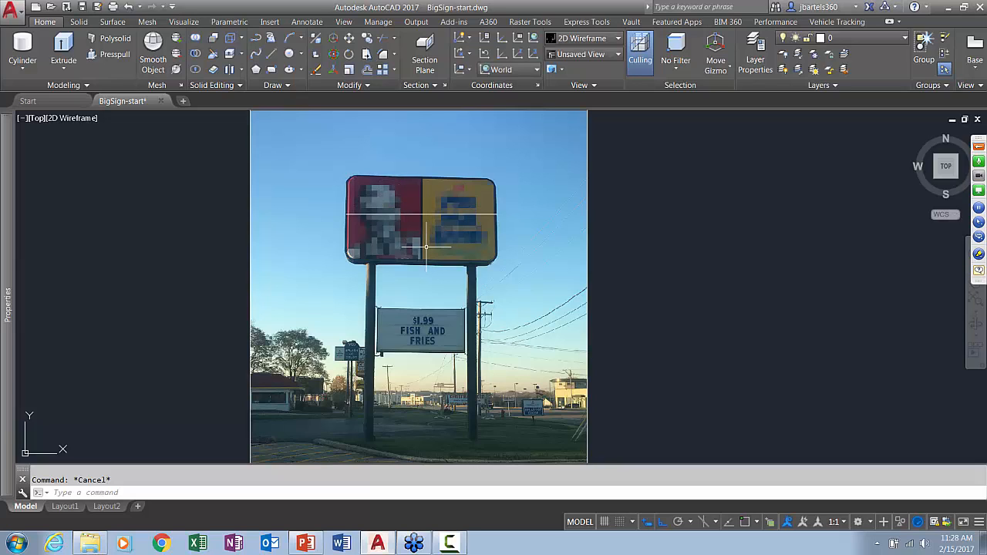
Scale the image and the line together by reference from the line's left endpoint, giving the line a new length of 16
scroll(425, 247, "down", 2)
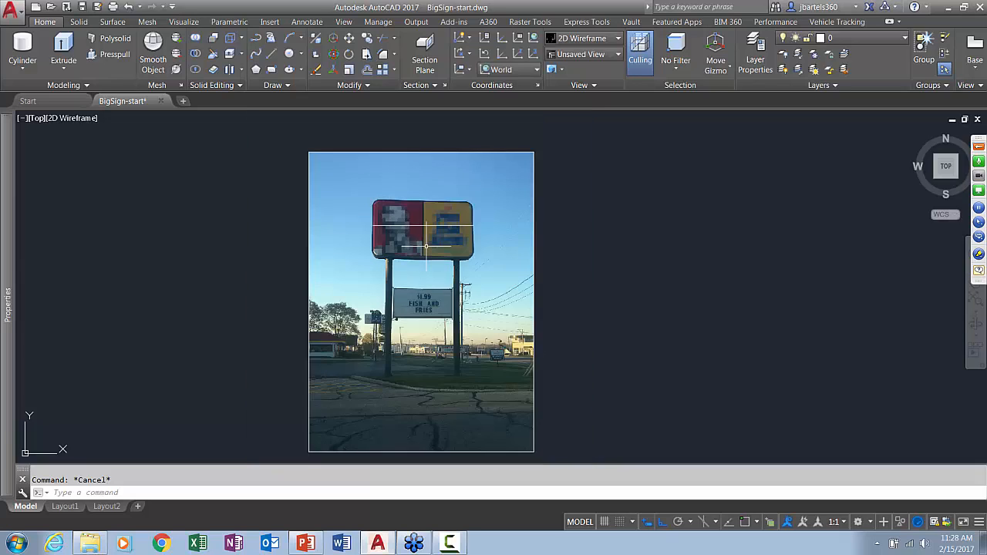
left_click(349, 70)
left_click(569, 177)
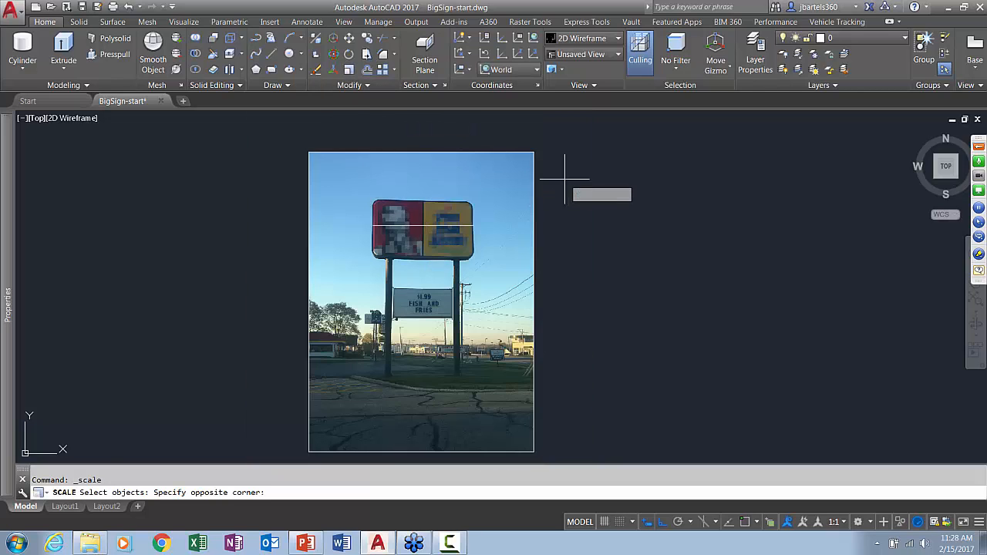
left_click(432, 262)
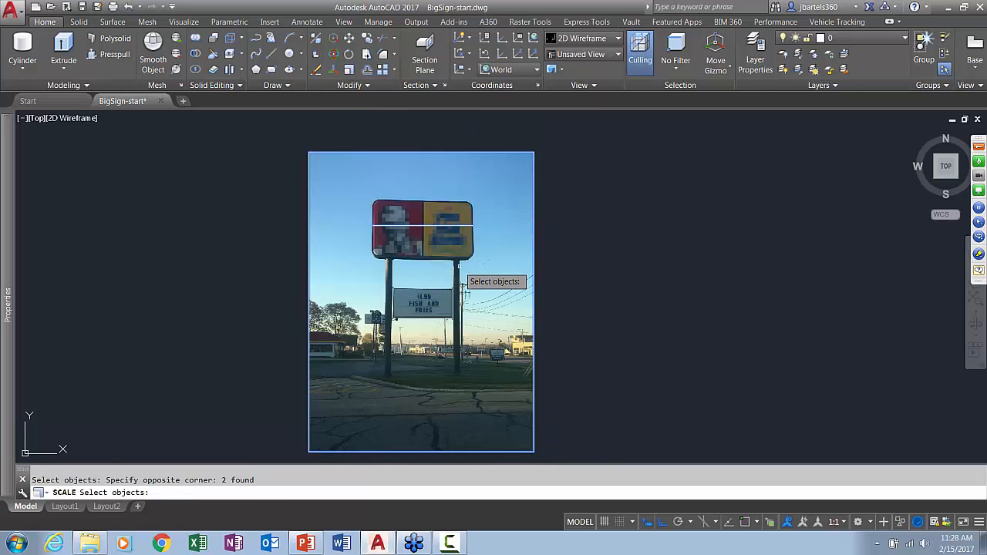
key("Return")
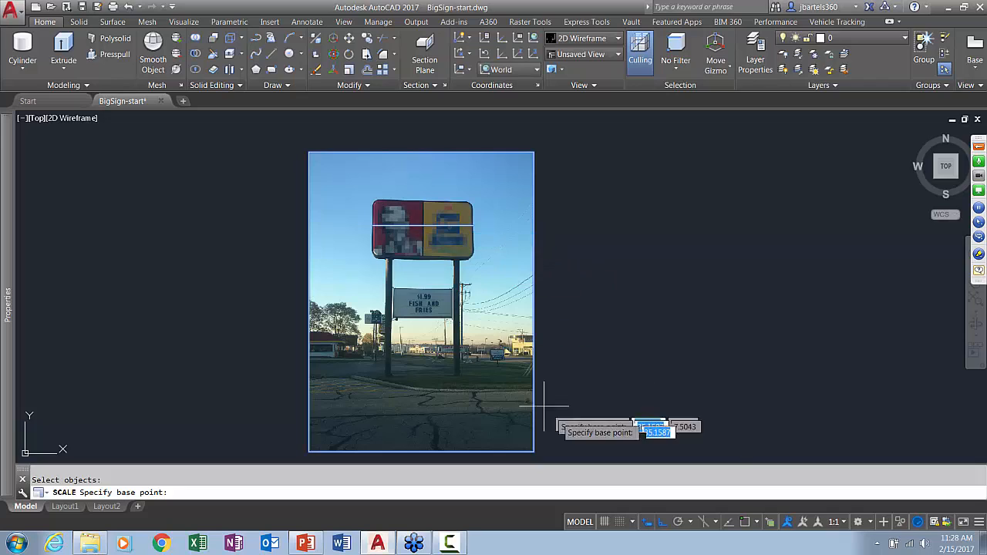
left_click(390, 225)
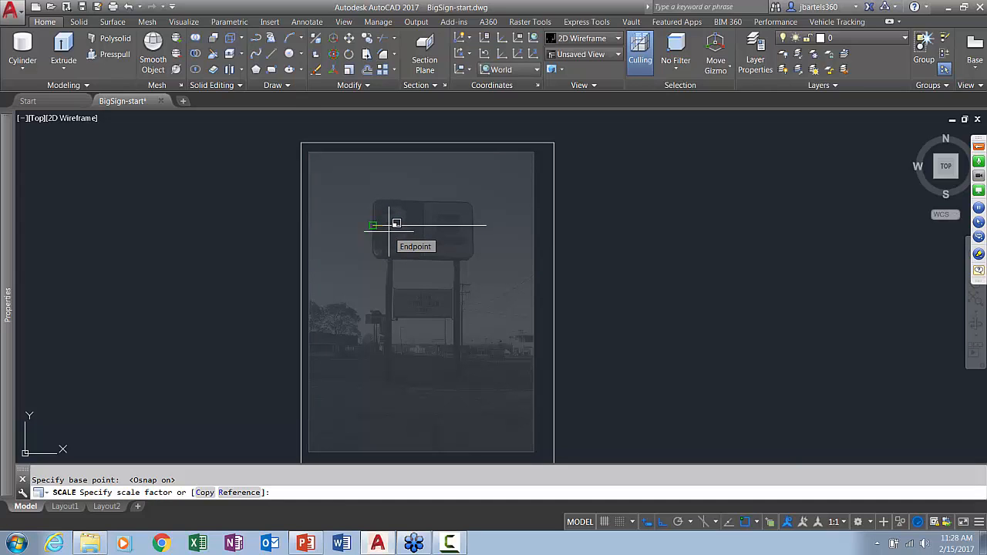
type("r")
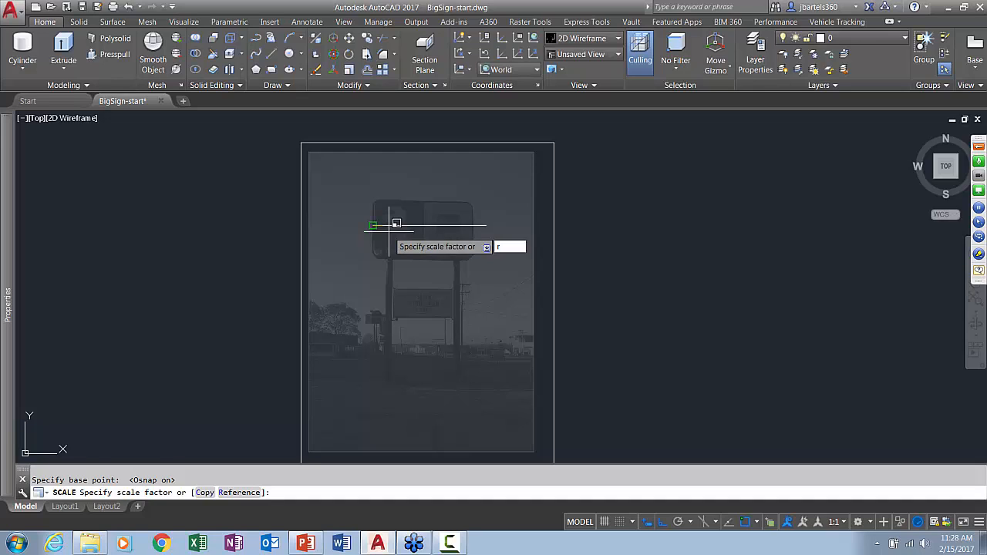
key("Return")
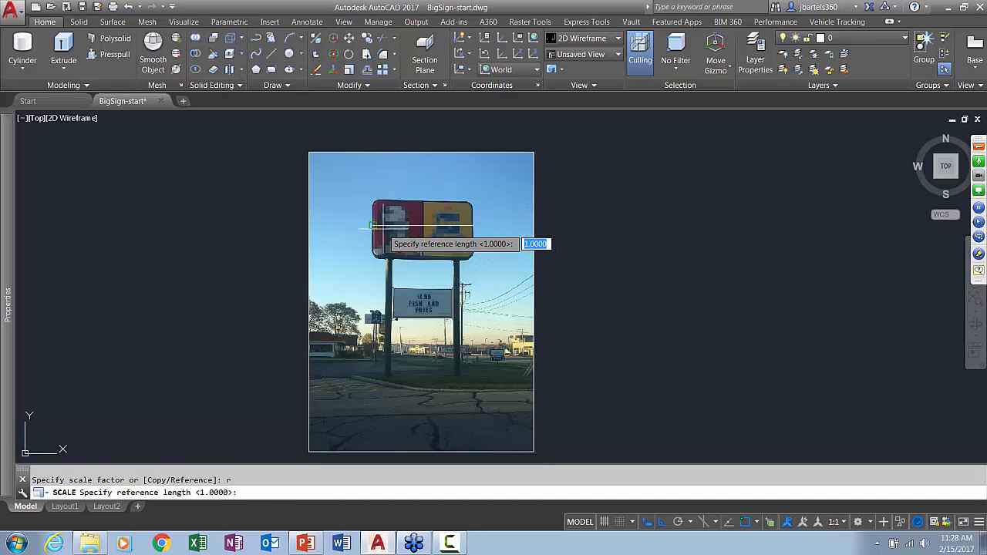
left_click(374, 226)
left_click(473, 225)
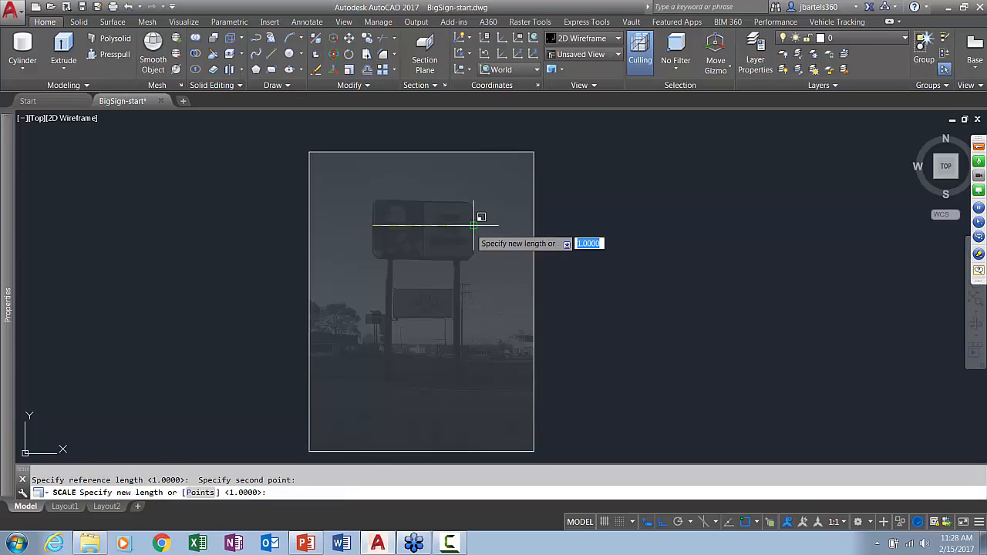
type("16")
key("Return")
scroll(521, 245, "down", 2)
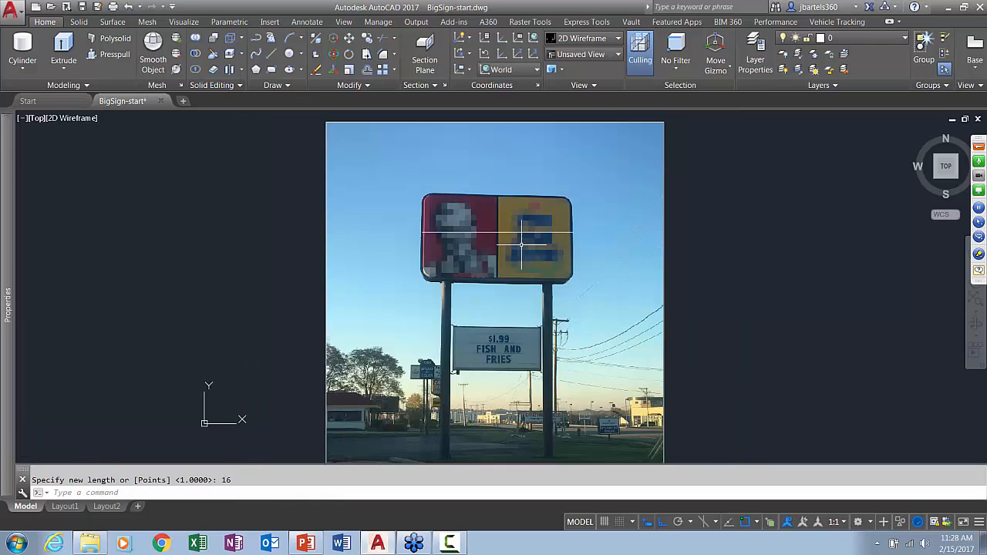
middle_click_drag(521, 244, 487, 224)
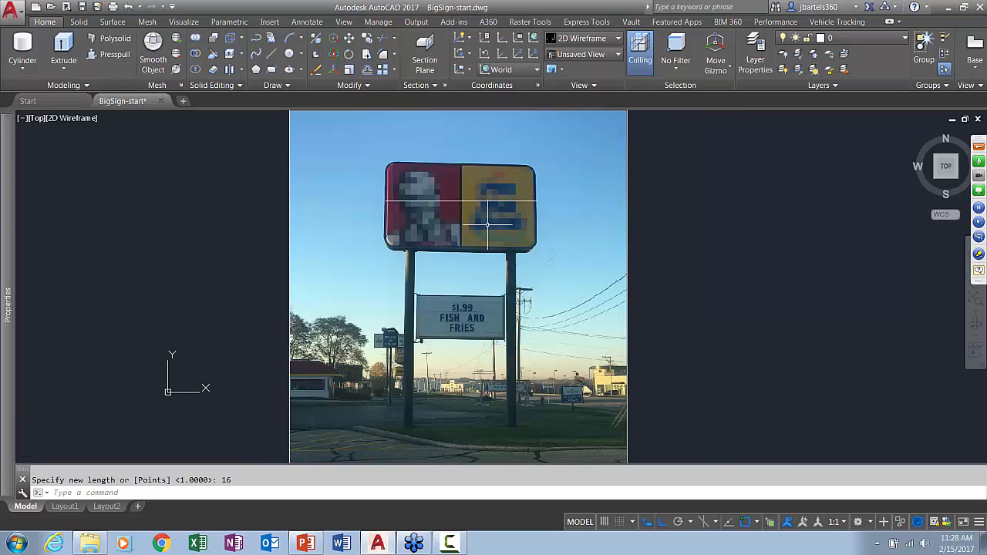
Measure the height of the upper red and yellow sign in the photo with the Distance command
type("Dist")
key("Return")
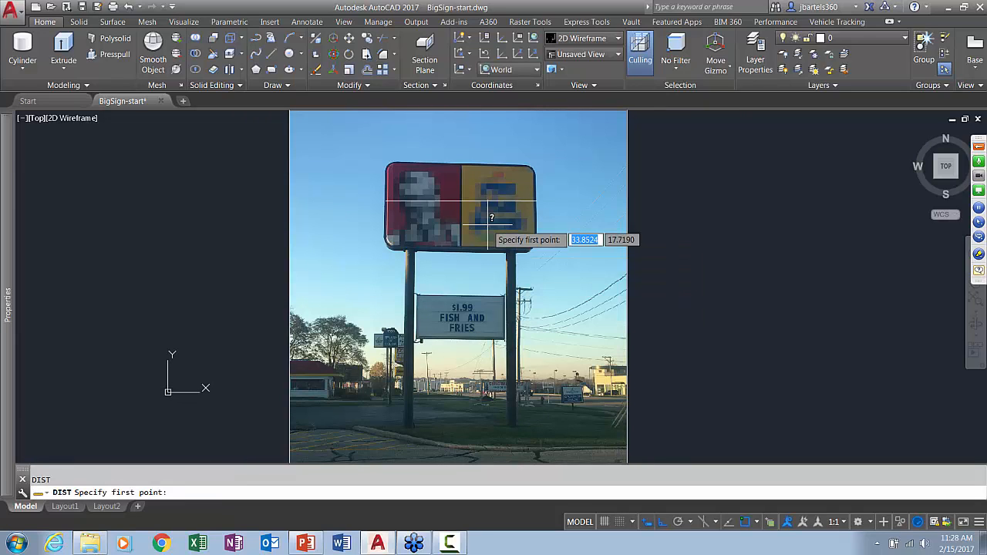
scroll(438, 234, "up", 2)
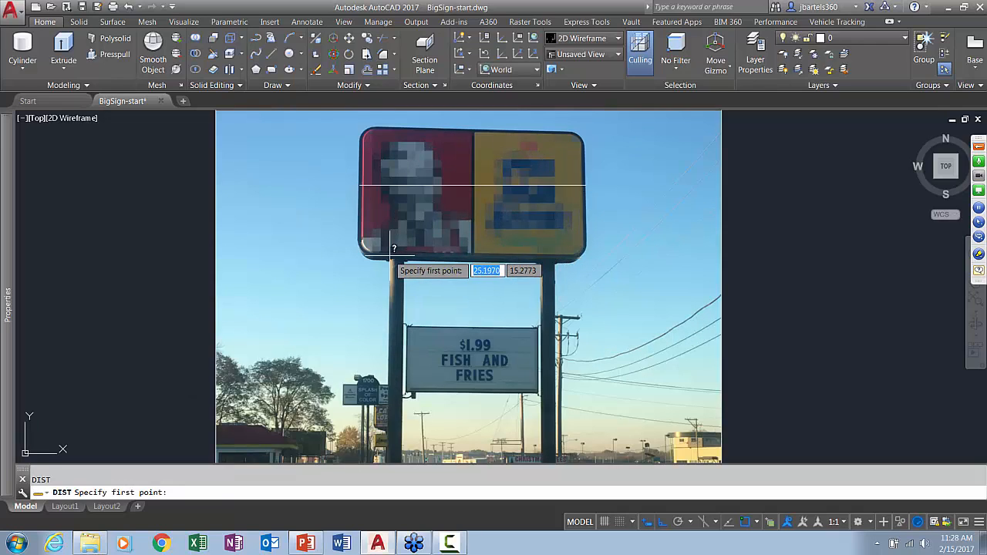
left_click(386, 248)
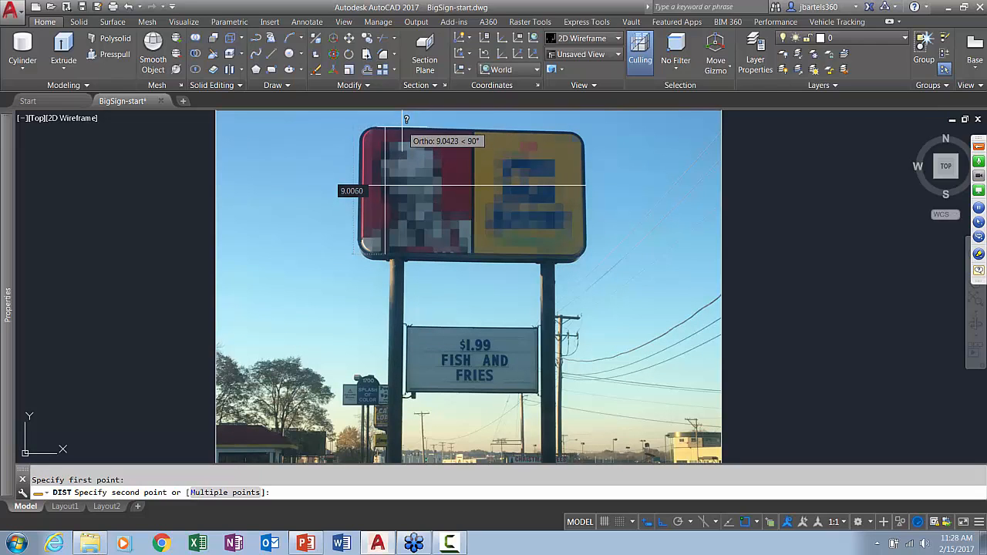
left_click(406, 119)
Measure the left post's length from the upper sign's lower edge to the ground with Ortho off
key("Return")
left_click(392, 258)
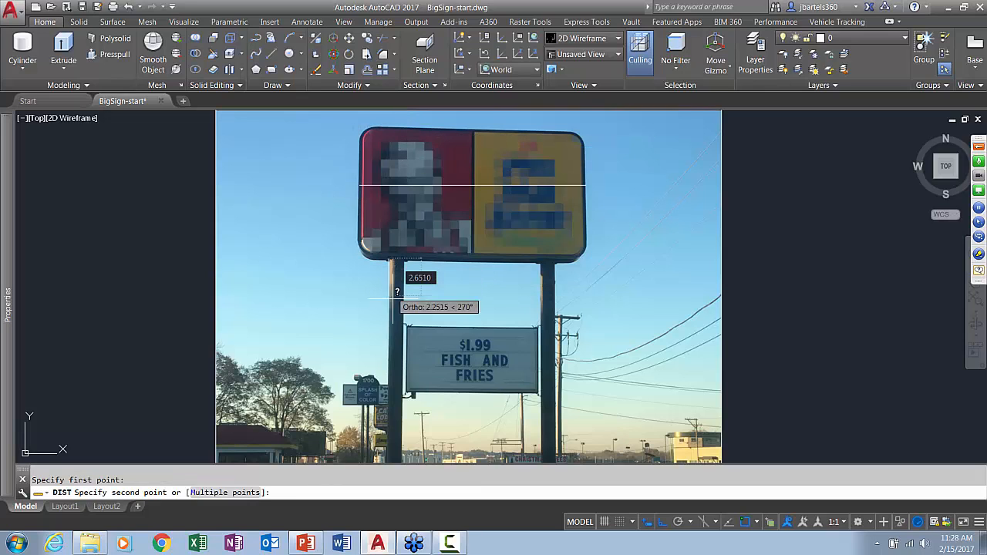
scroll(393, 309, "down", 2)
key("F8")
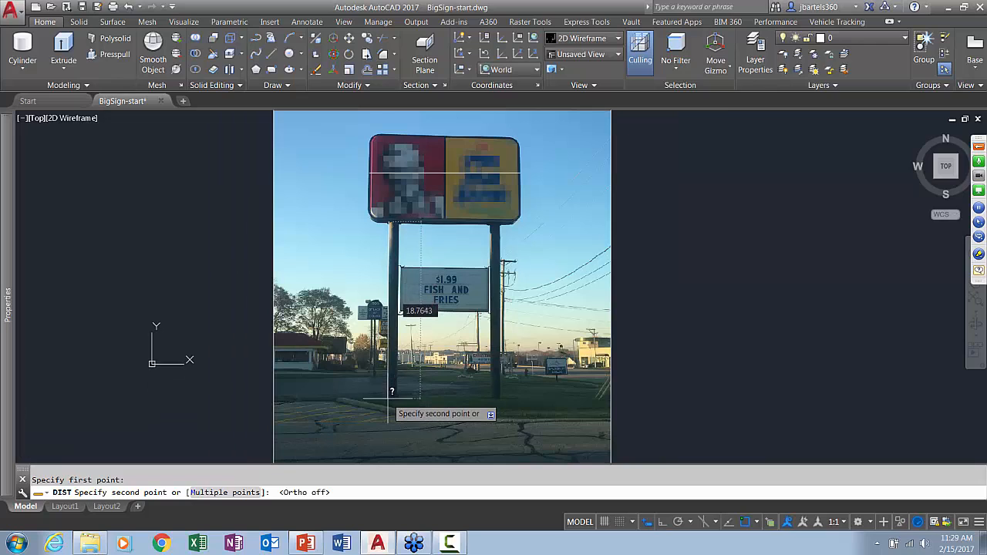
left_click(388, 400)
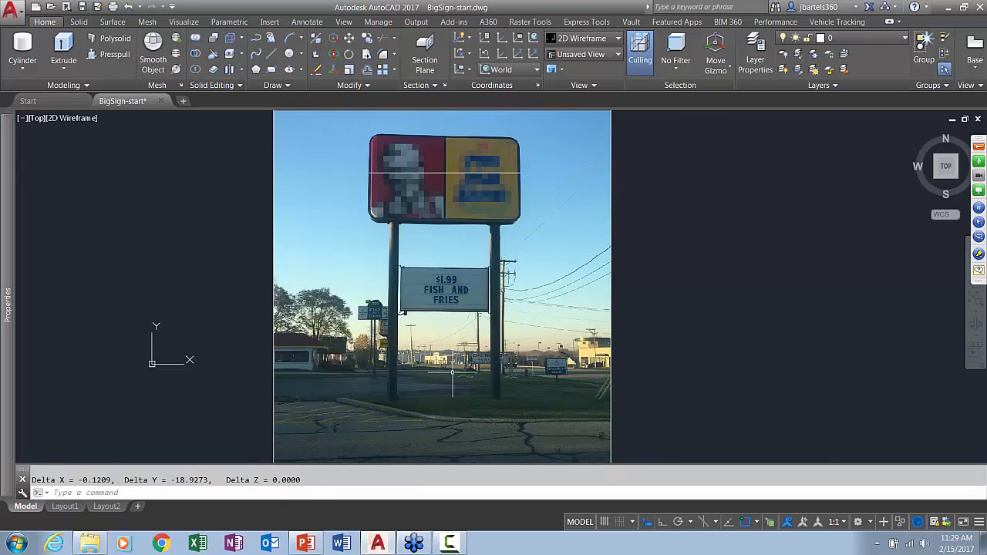
Check the height of the lower white message sign between the posts with the Distance command
key("Return")
scroll(396, 266, "up", 3)
left_click(378, 271)
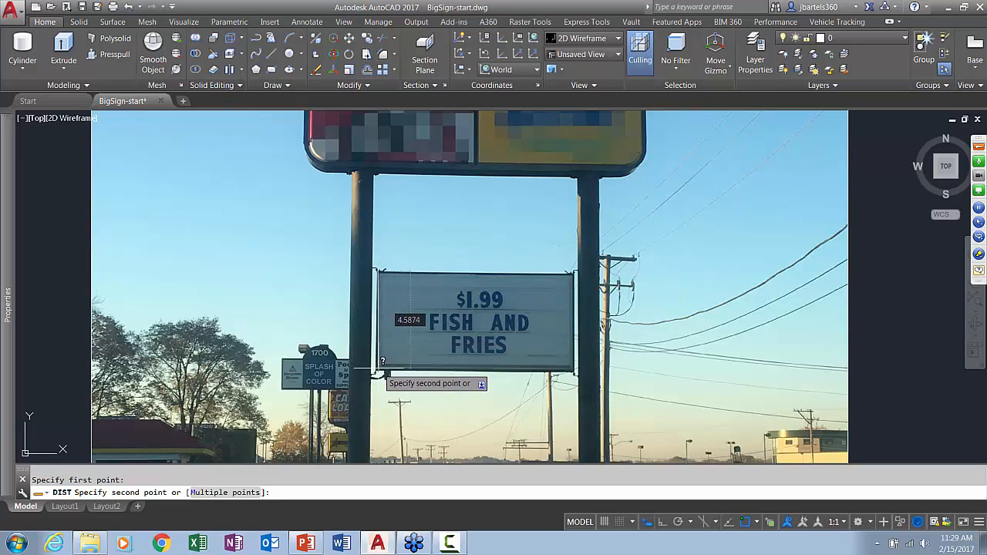
key("Escape")
scroll(436, 333, "down", 3)
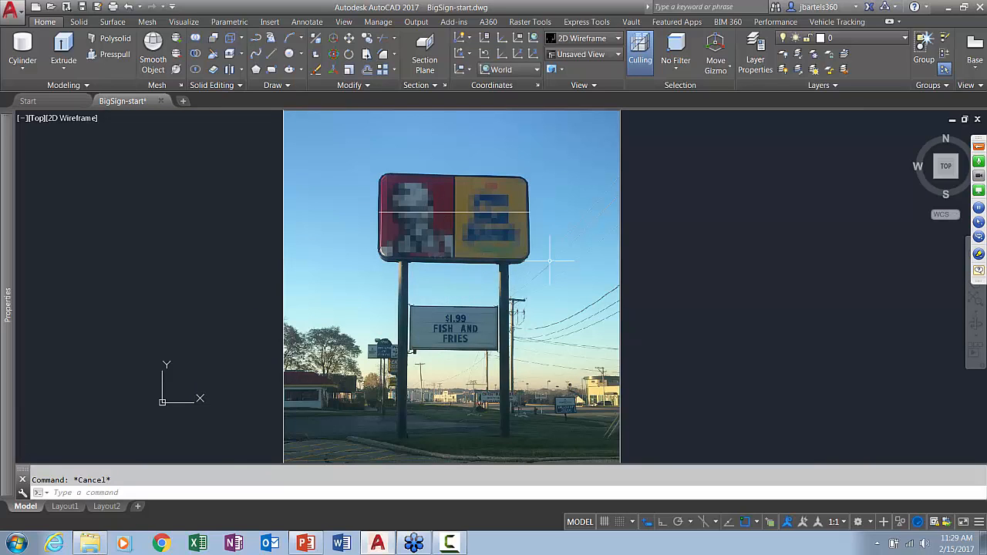
Erase the horizontal reference line and the sign photo from the drawing
left_click(641, 178)
left_click(481, 239)
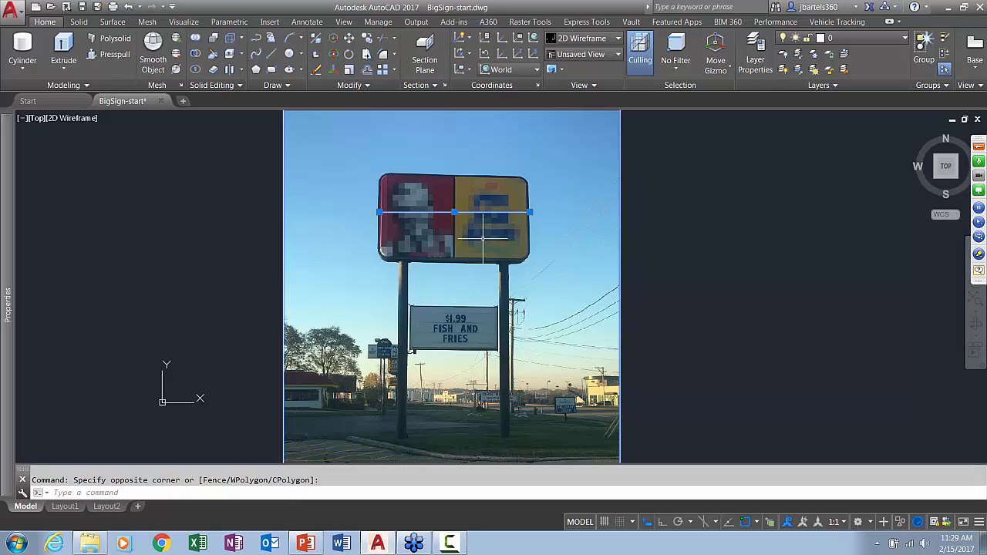
key("Delete")
left_click(498, 294)
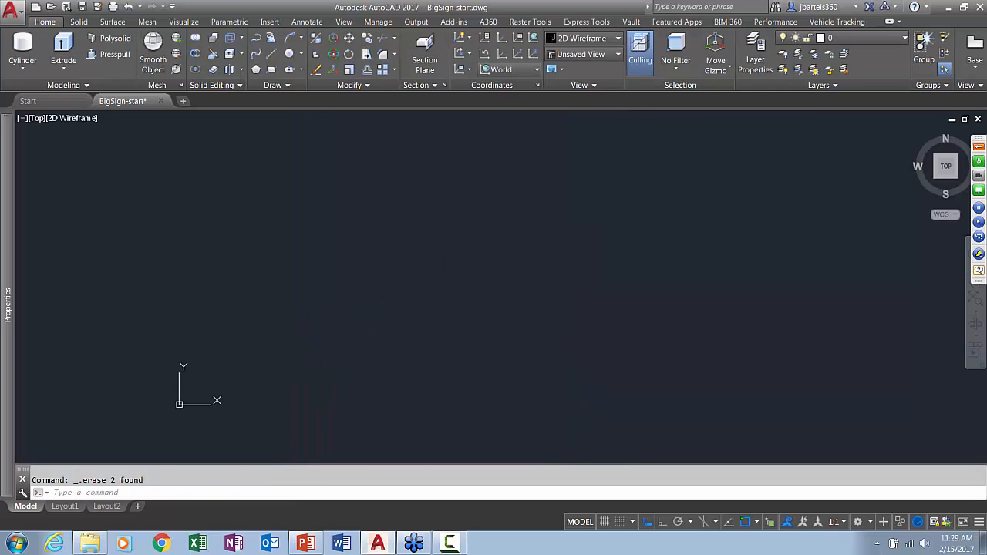
Orbit to a 3D view and create a base cylinder with a diameter of 2.35 and a height of 3.5
middle_click_drag(315, 367, 291, 280, "shift")
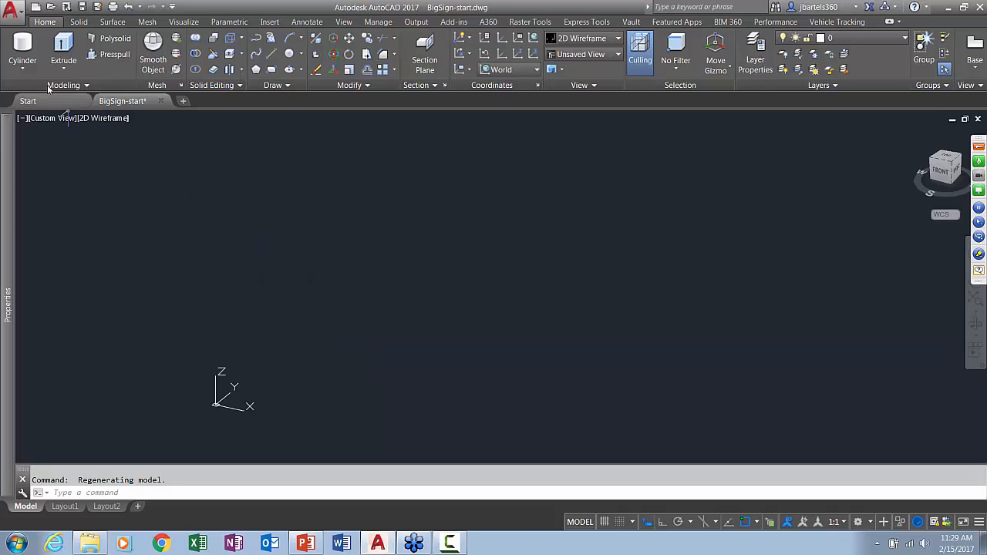
left_click(23, 68)
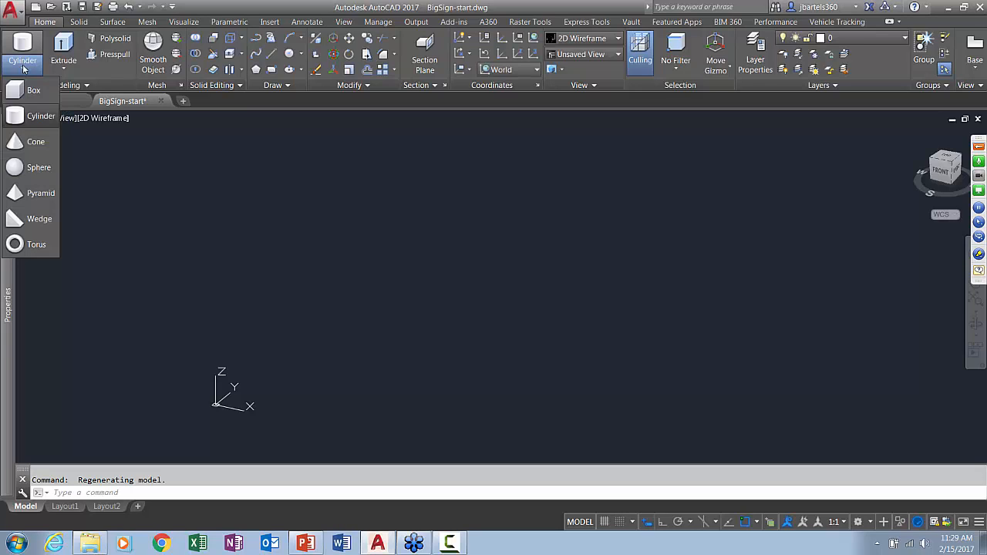
left_click(24, 116)
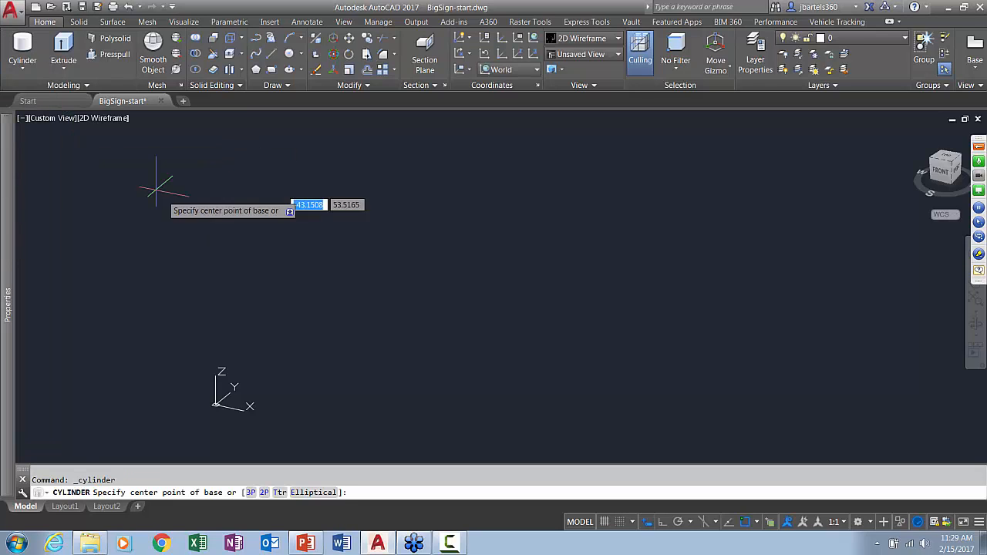
left_click(275, 366)
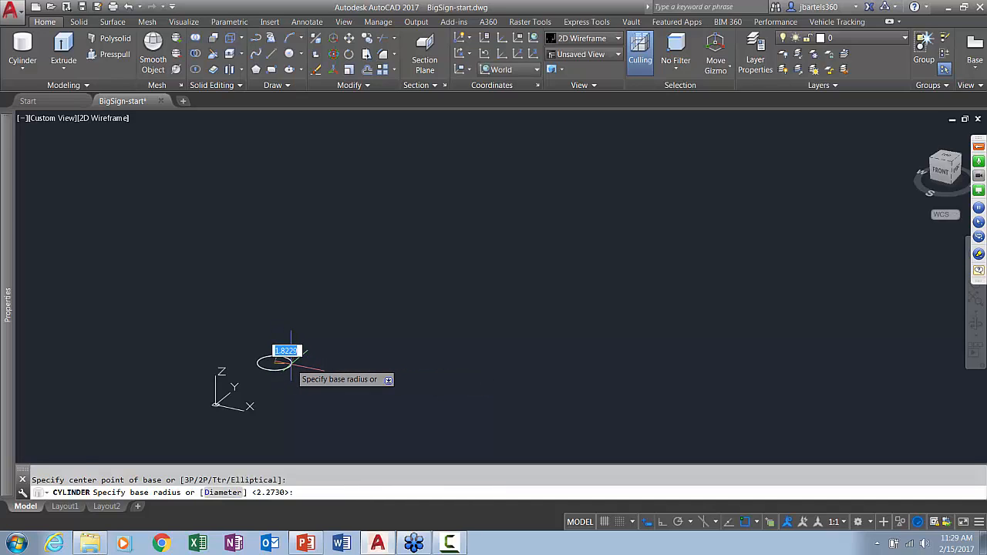
type("d")
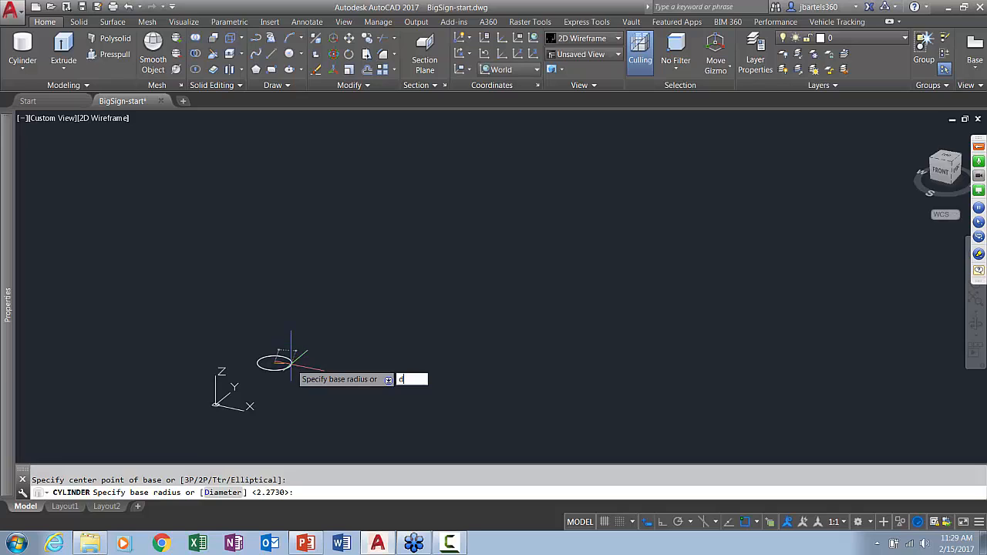
key("Return")
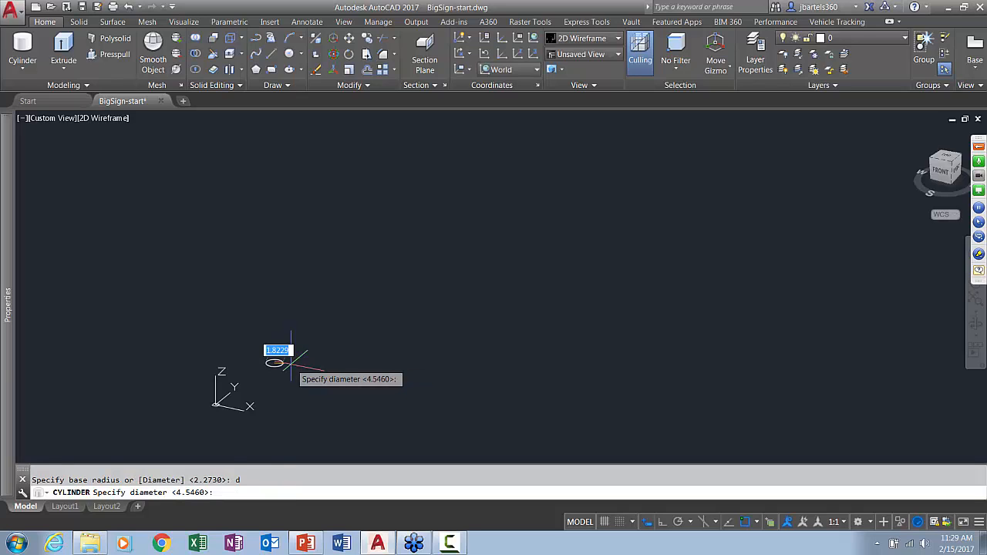
type("2.35")
key("Return")
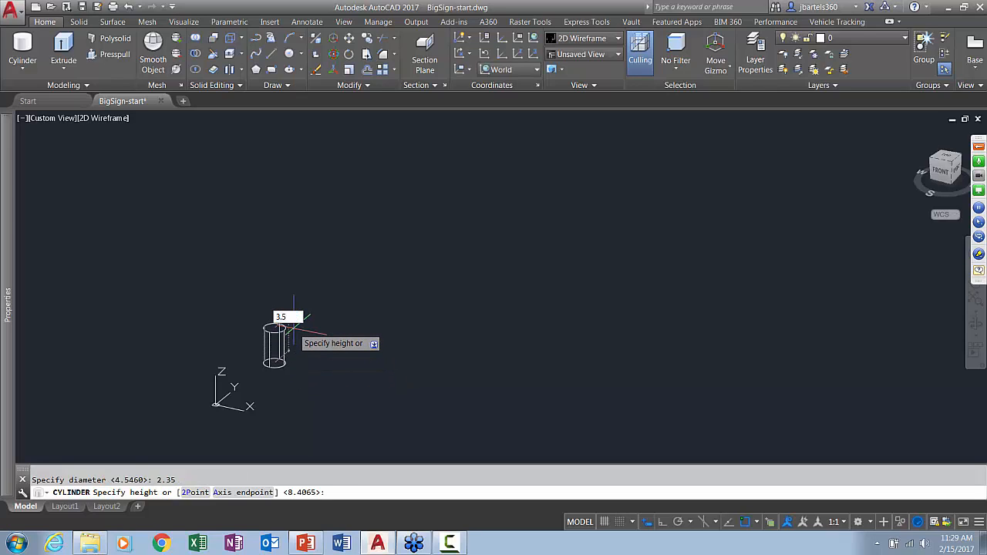
key("Return")
key("Escape")
Change the visual style of the viewport to Conceptual
scroll(281, 340, "up", 5)
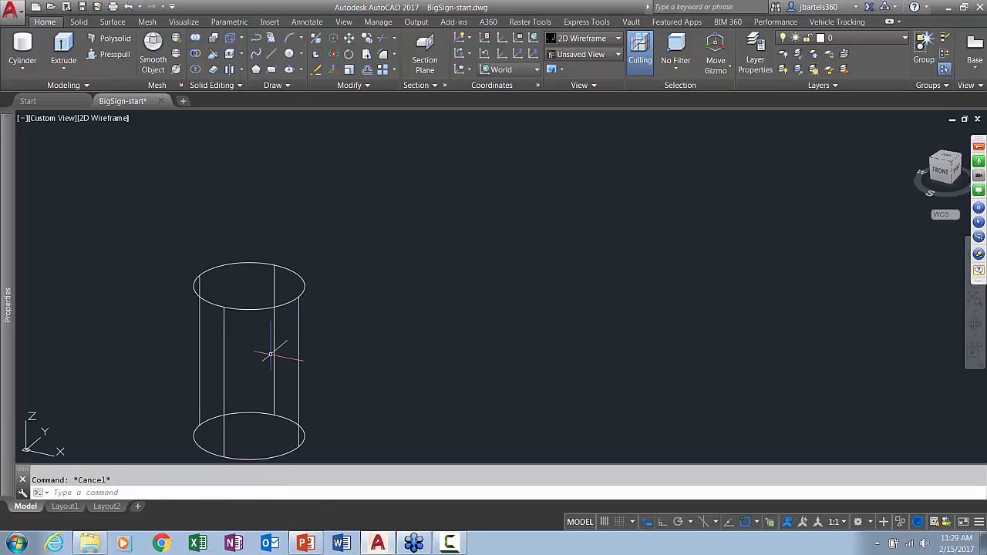
middle_click_drag(271, 354, 330, 339)
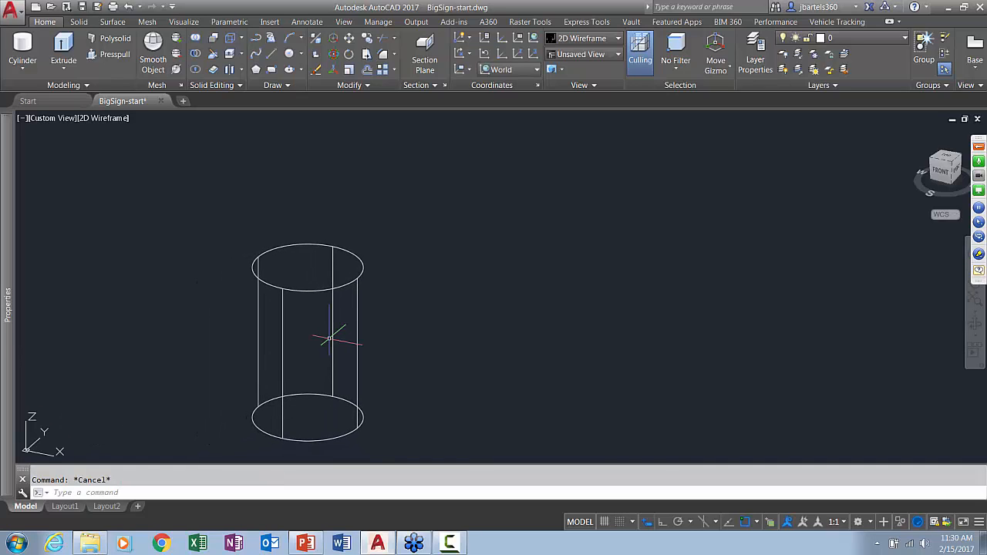
middle_click_drag(412, 298, 409, 301)
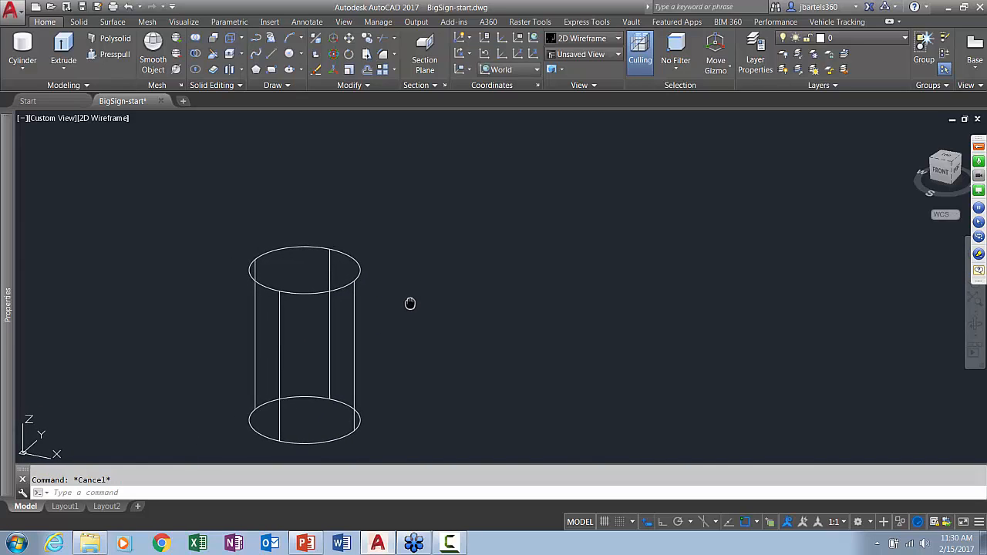
left_click(114, 120)
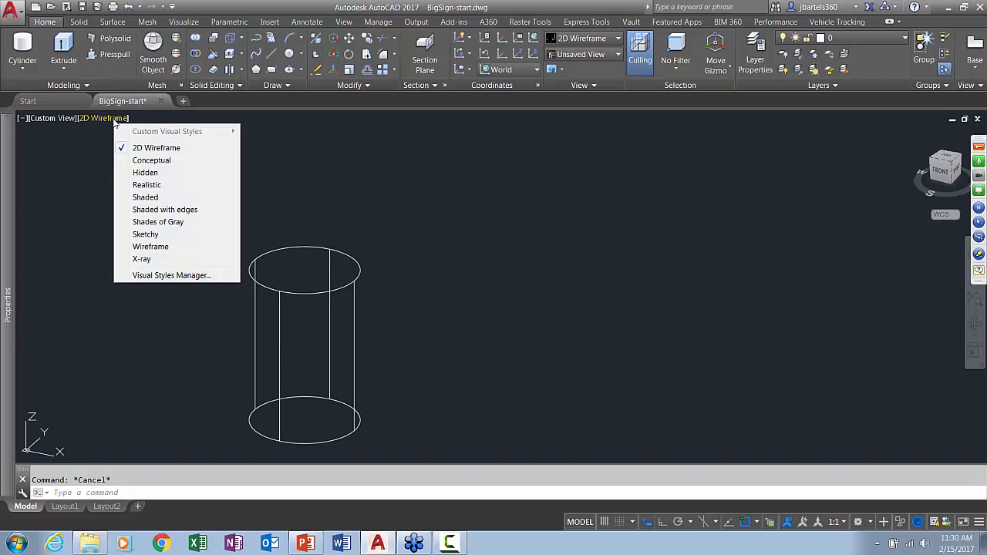
left_click(129, 160)
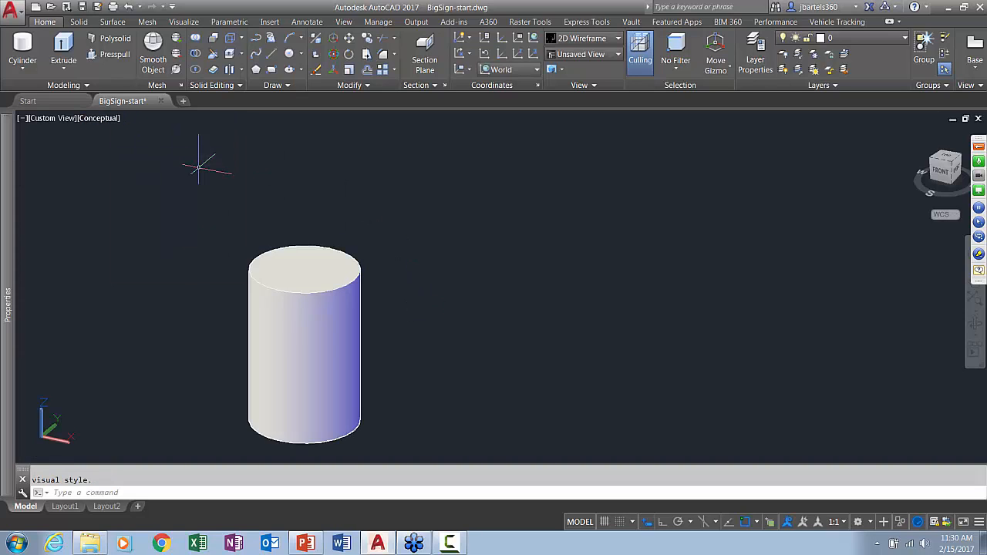
Create a post cylinder centred on the base cylinder's top face, with a diameter of 1.2 and a height of 18.85
scroll(387, 214, "down", 2)
middle_click_drag(388, 213, 355, 269)
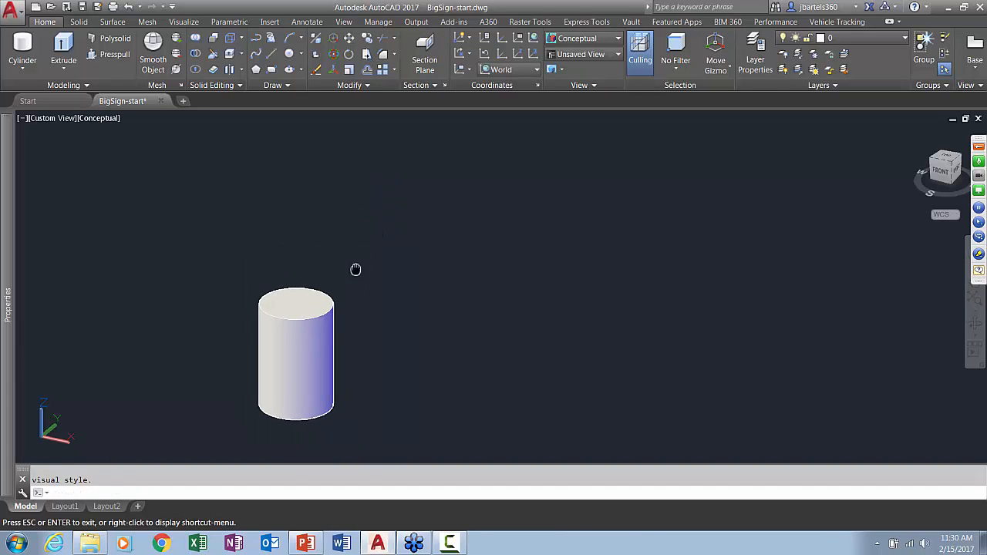
left_click(22, 51)
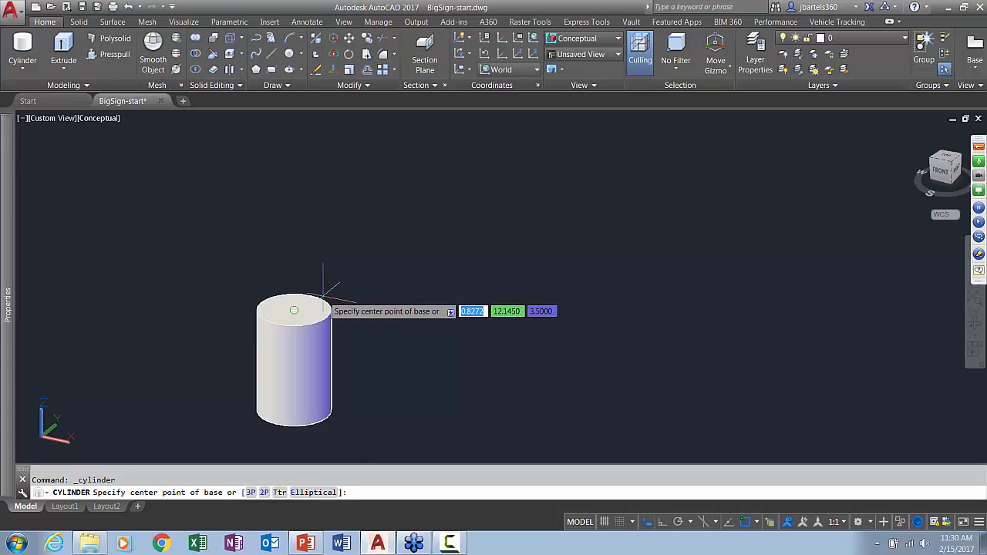
left_click(324, 296)
type("d")
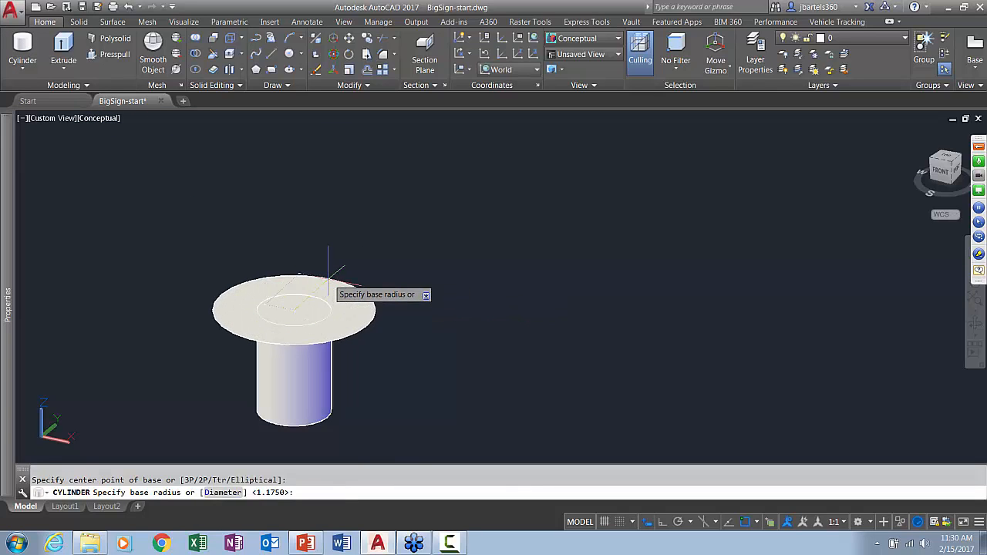
key("Return")
type("1.2")
key("Return")
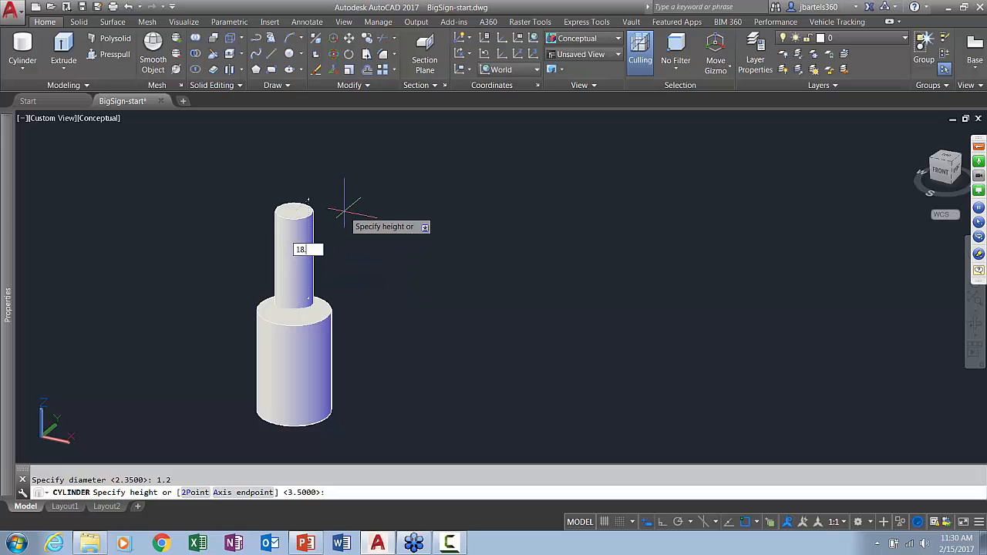
type("18.85")
key("Return")
With Ortho on, create a box beside the base cylinder with length 1.5, width 1.5 and height 0.135
scroll(355, 212, "down", 5)
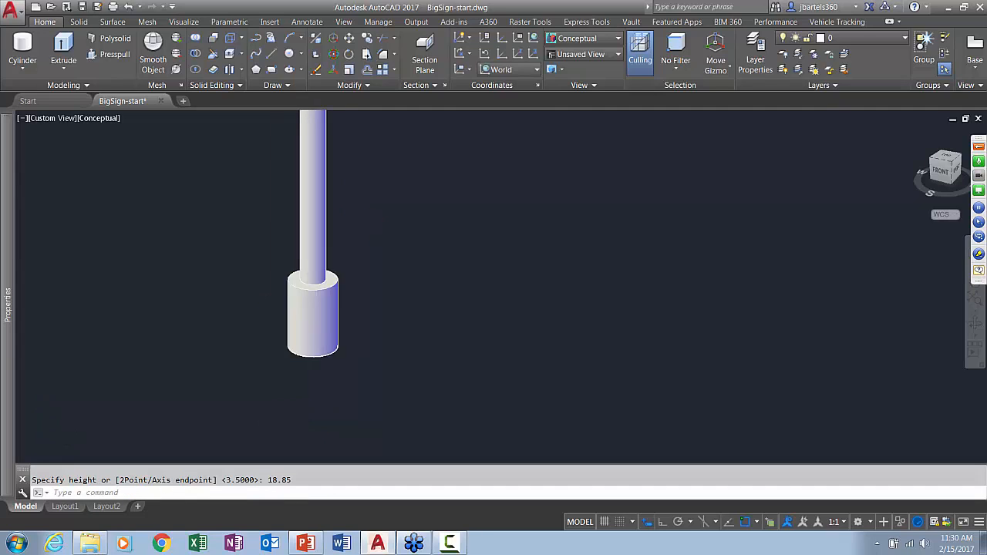
middle_click_drag(388, 192, 349, 277)
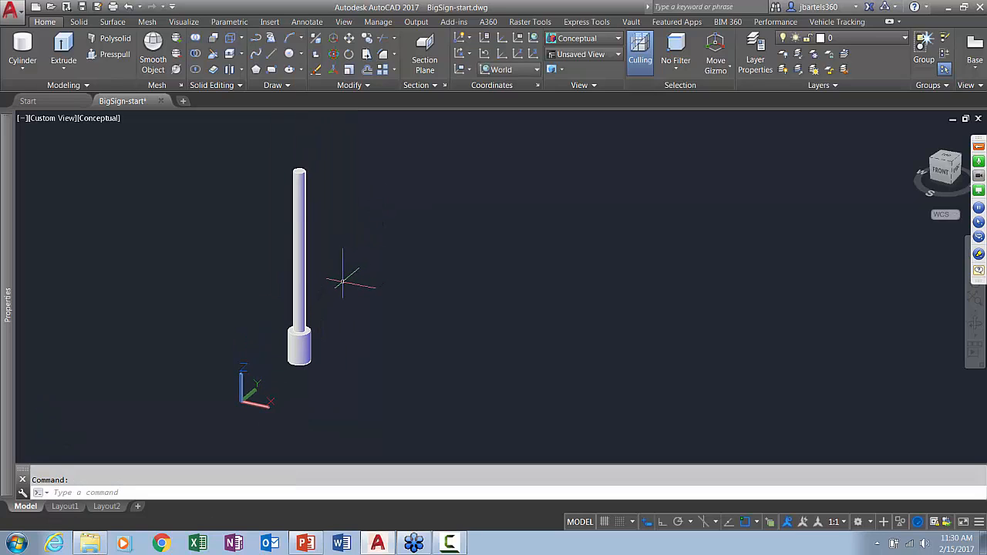
middle_click_drag(342, 282, 313, 303)
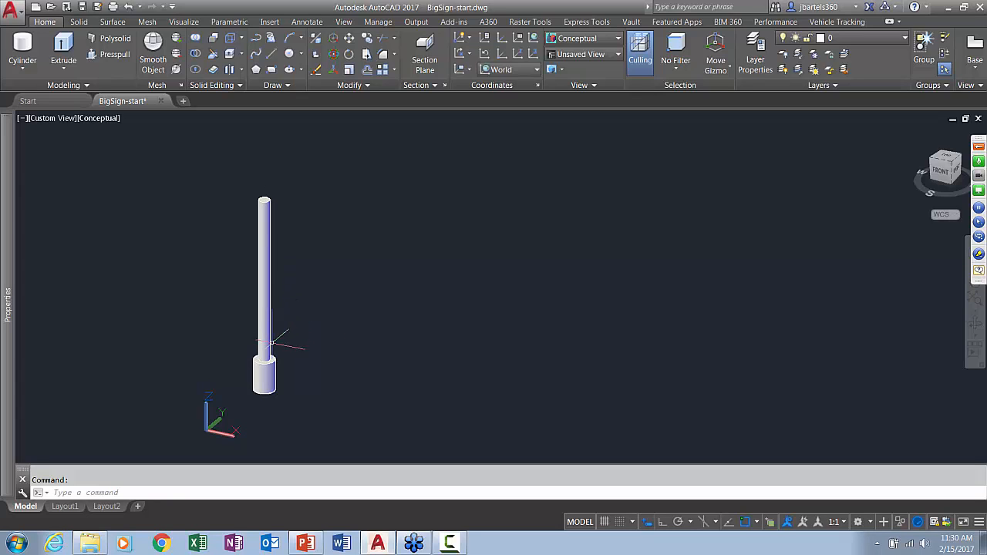
scroll(289, 362, "up", 5)
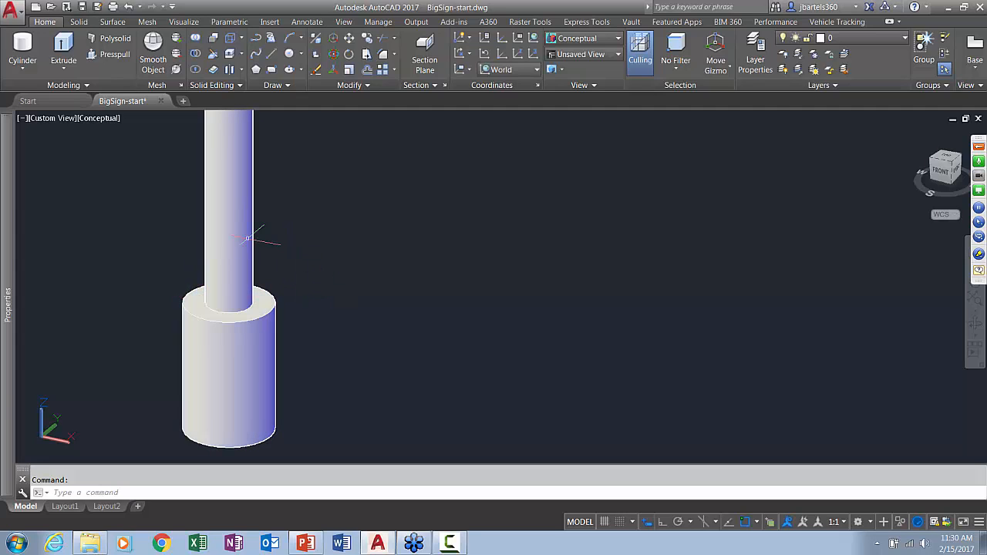
left_click(27, 71)
left_click(33, 91)
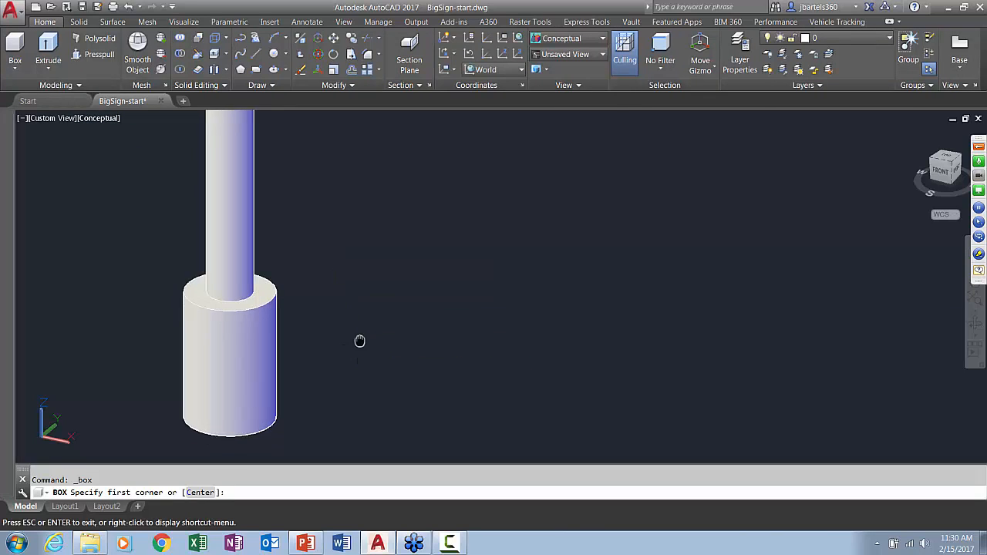
middle_click_drag(359, 341, 361, 309)
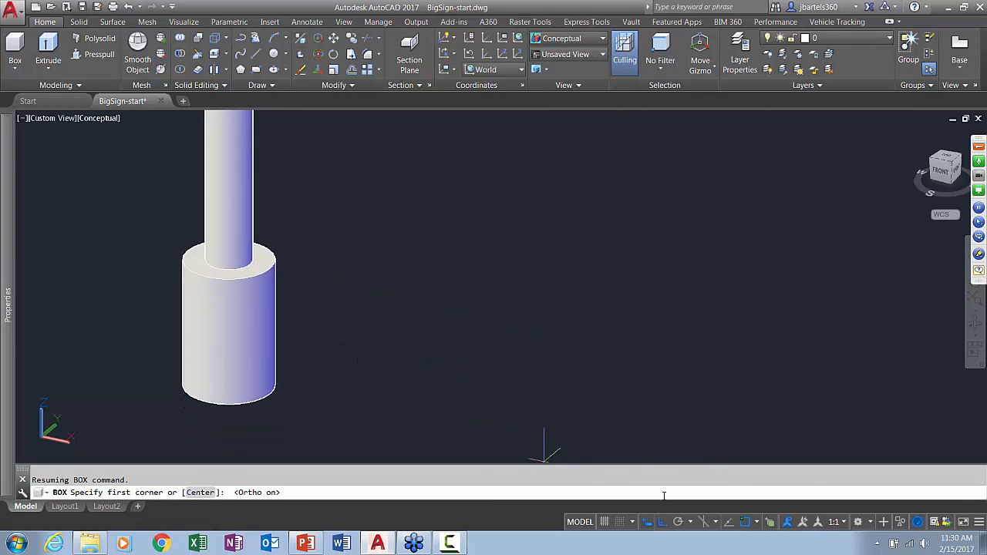
left_click(327, 410)
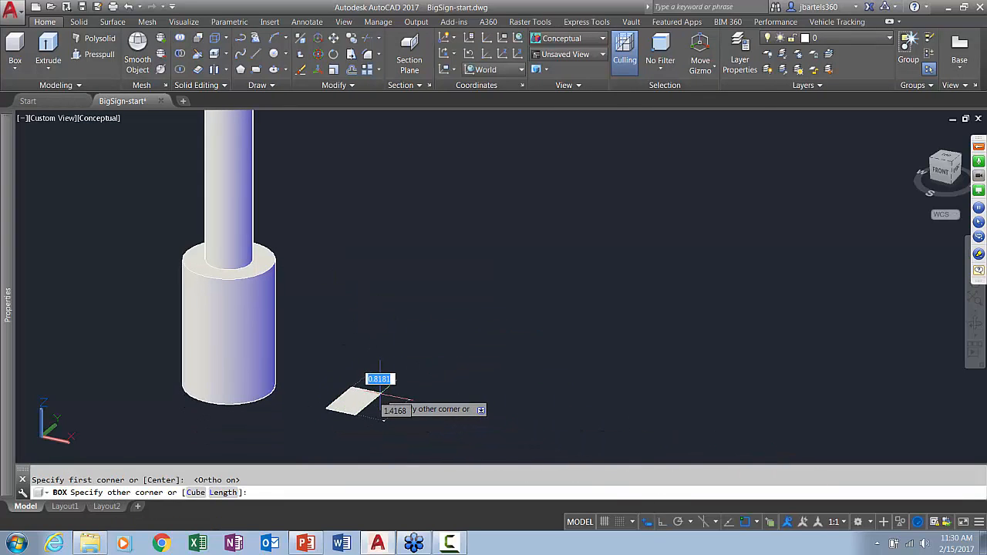
type("l")
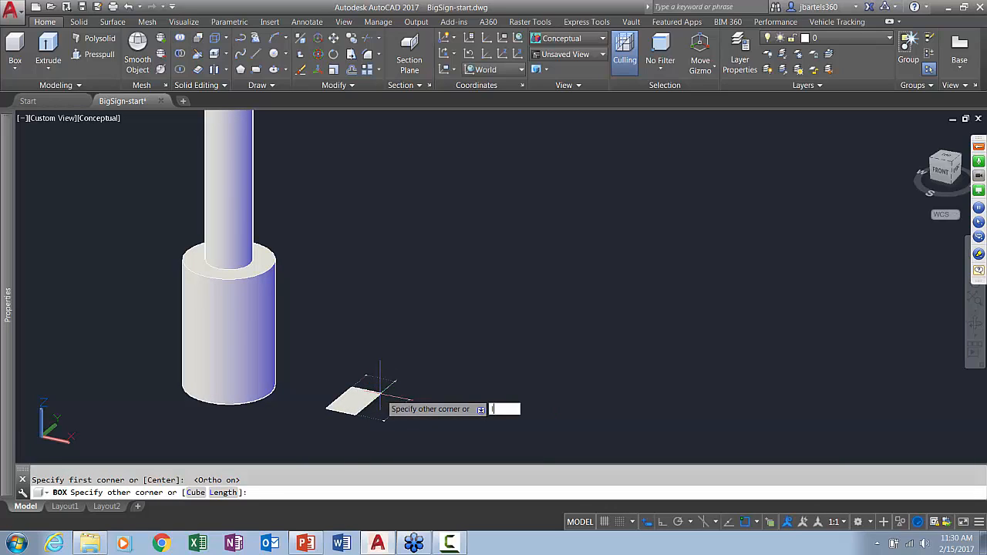
key("Return")
type("1")
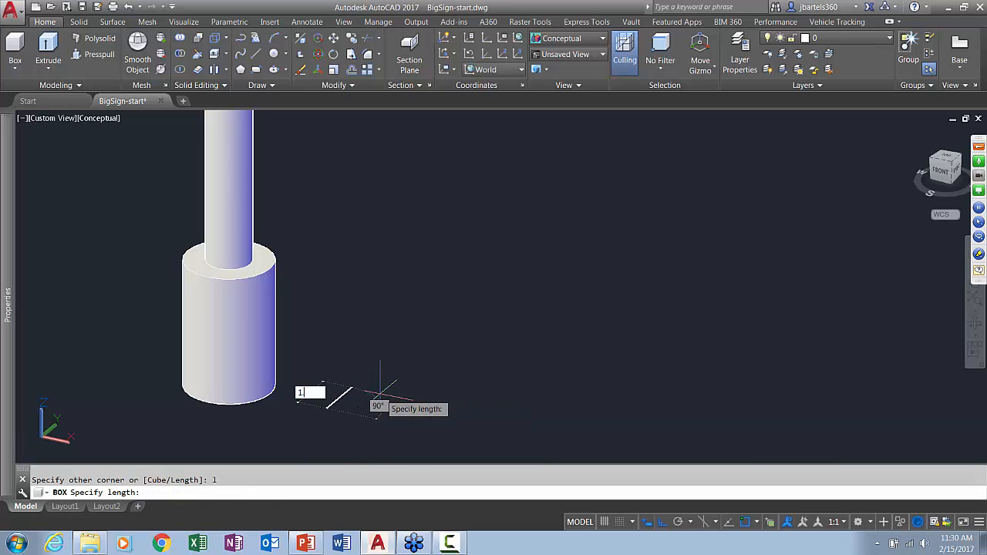
type(".5")
key("Return")
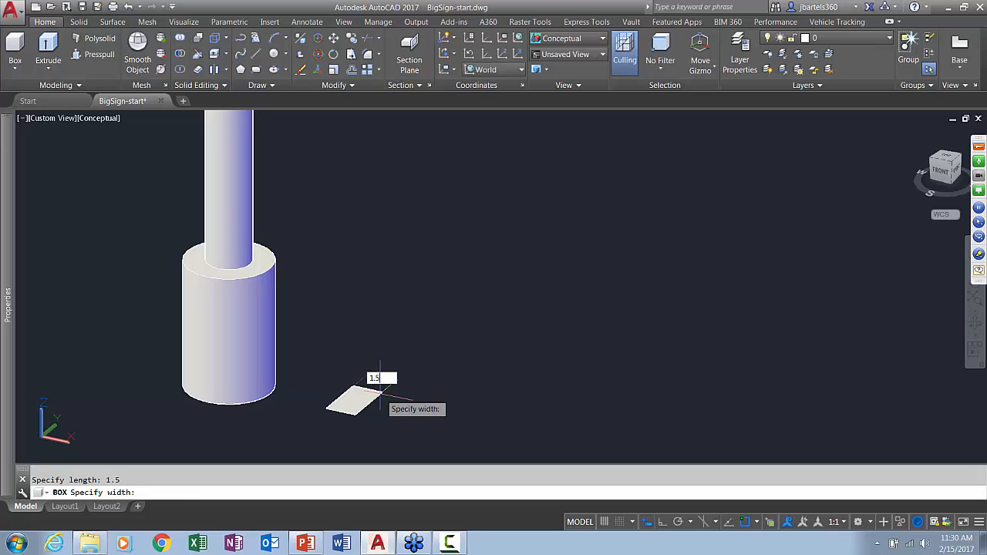
type("1.5")
key("Return")
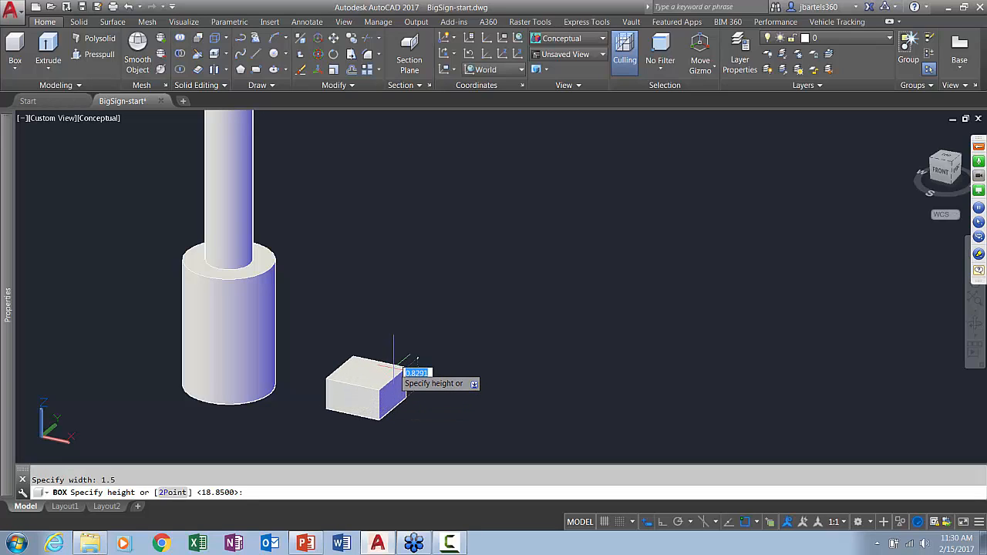
type(".135")
key("Return")
Move the flat box from the midpoint between its opposite bottom corners to the centre of the base cylinder's top face, with Ortho off
middle_click_drag(375, 376, 346, 429, "shift")
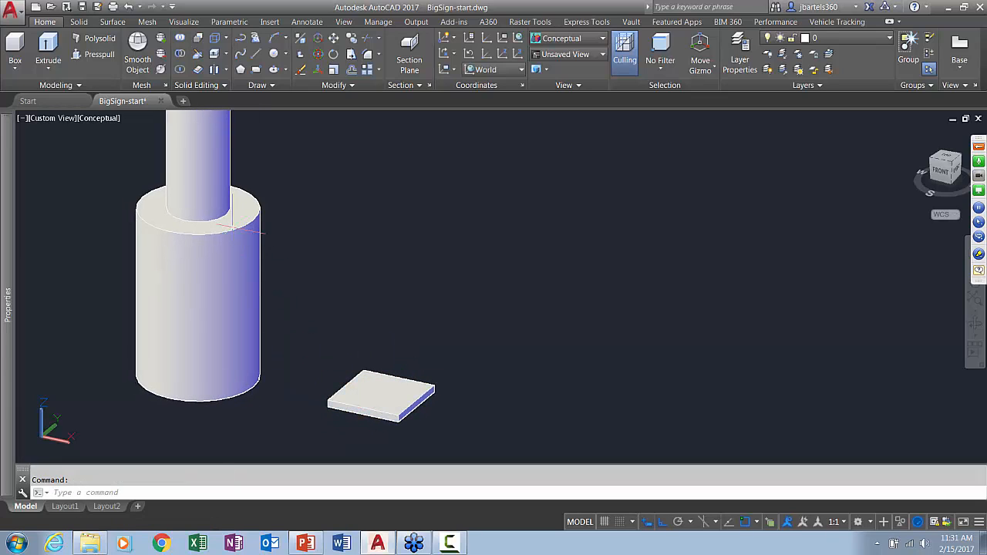
left_click(333, 37)
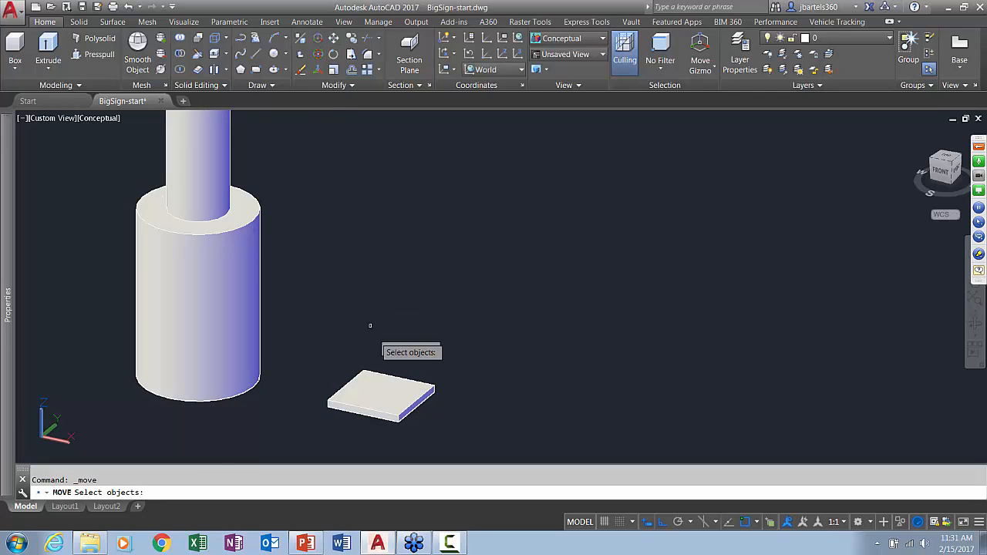
left_click(392, 386)
key("Return")
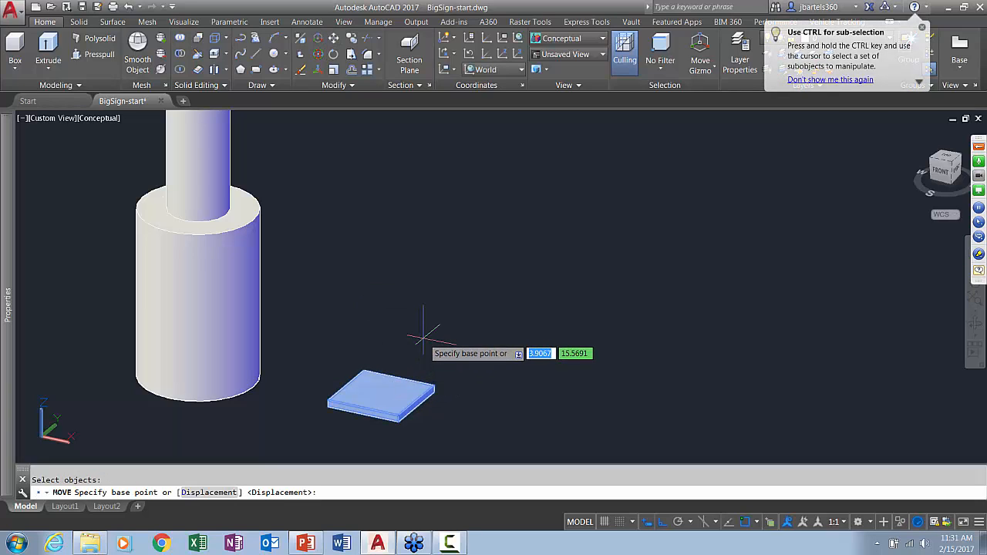
right_click(465, 252, "shift")
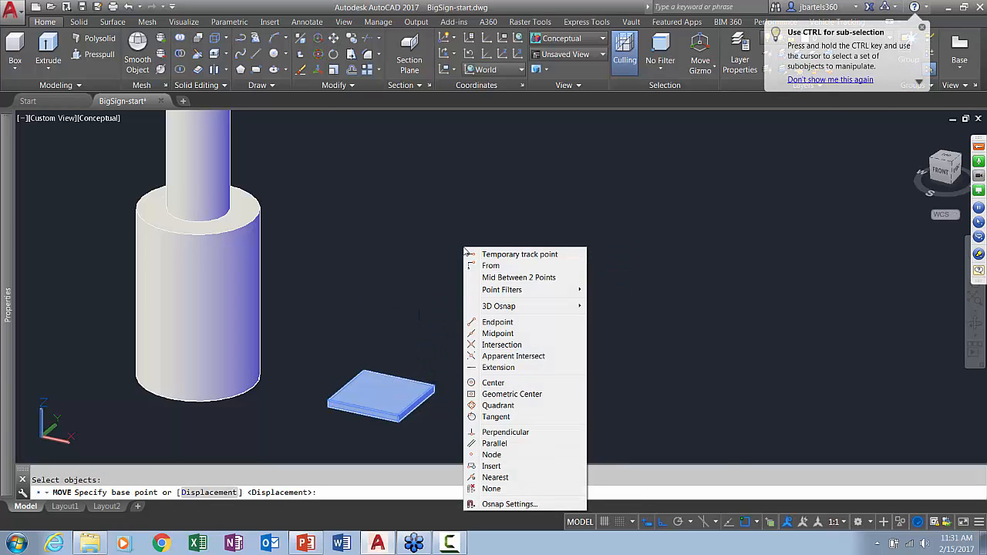
left_click(500, 278)
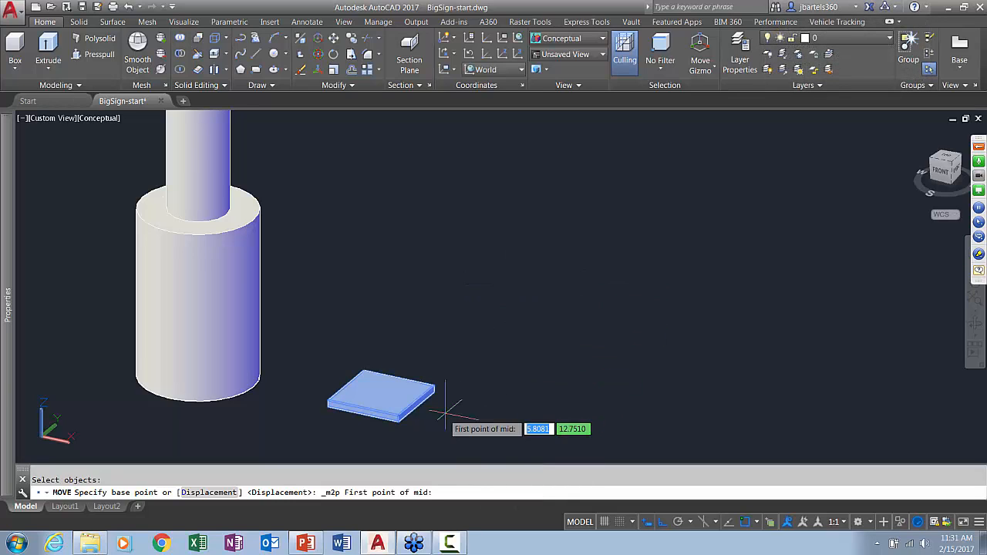
scroll(445, 411, "up", 1)
left_click(431, 386)
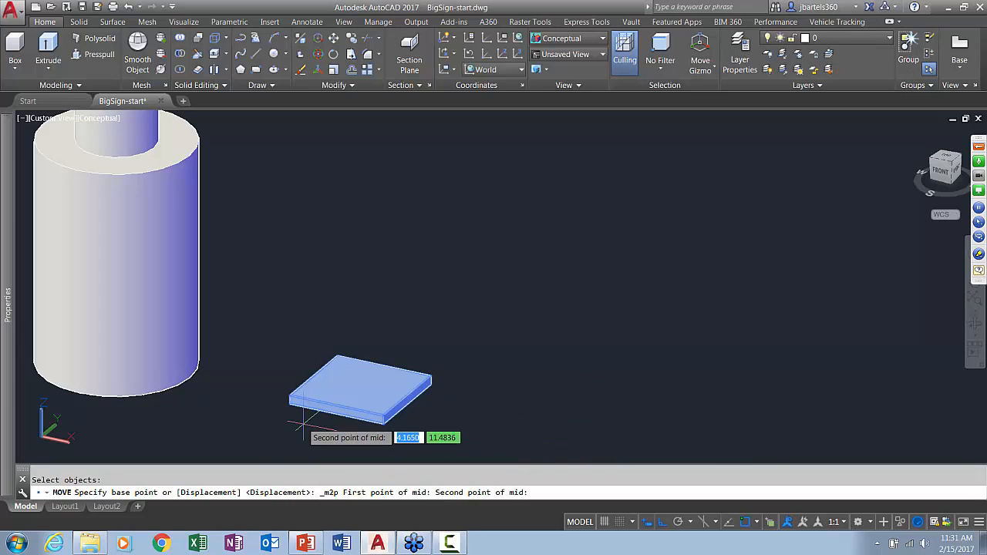
left_click(289, 404)
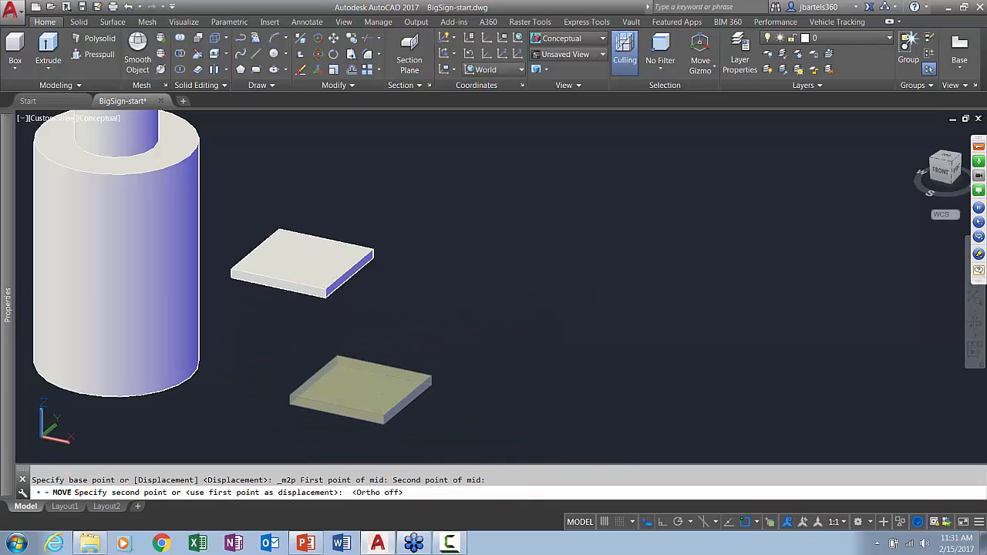
middle_click_drag(280, 255, 390, 348)
left_click(306, 221)
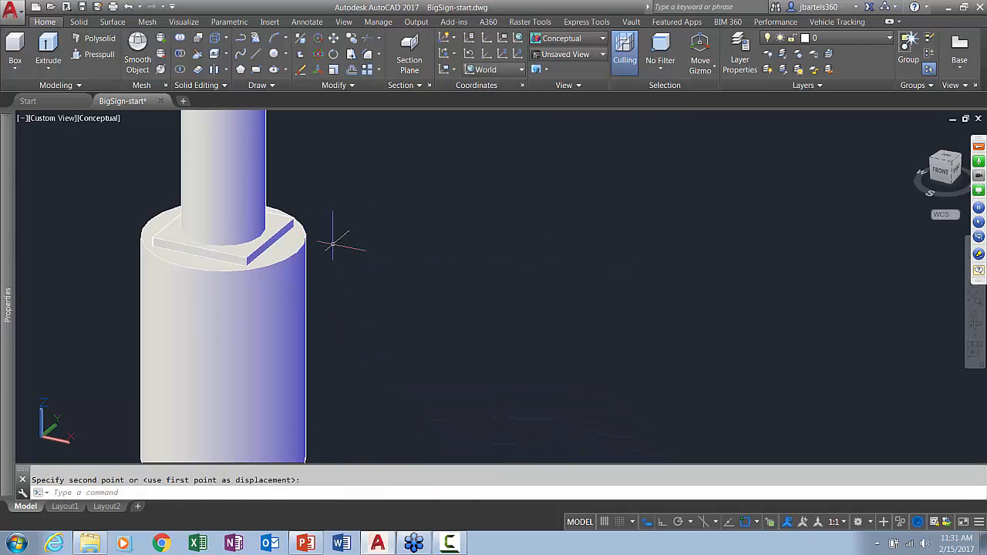
Copy the base, plate and post together by 9.75 along the X axis with Ortho on
scroll(388, 272, "down", 3)
scroll(389, 275, "down", 5)
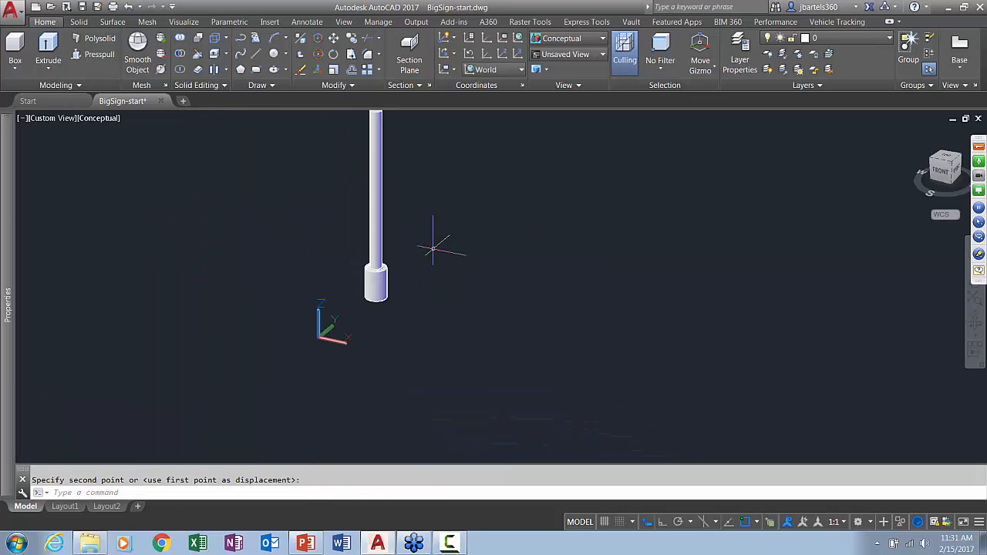
middle_click_drag(434, 247, 370, 311)
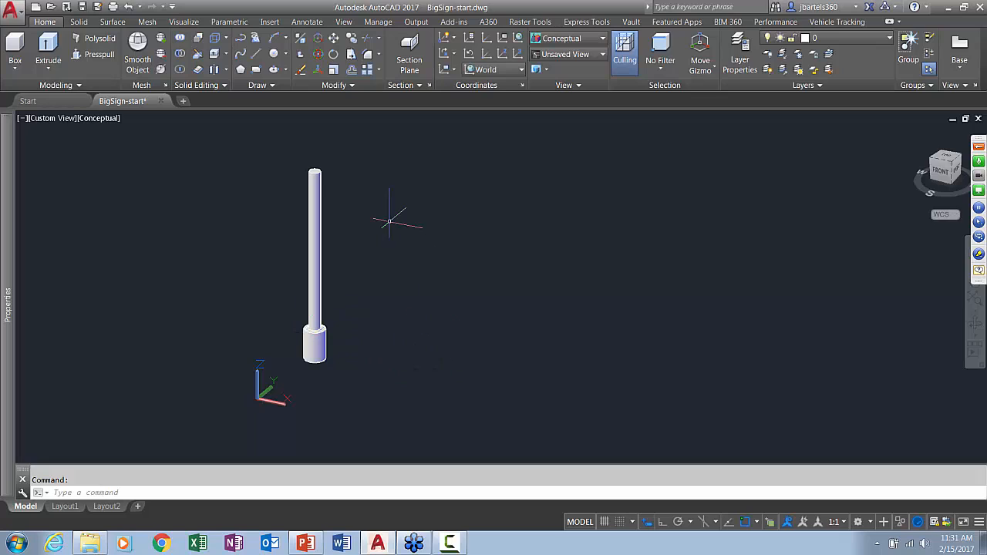
left_click(351, 40)
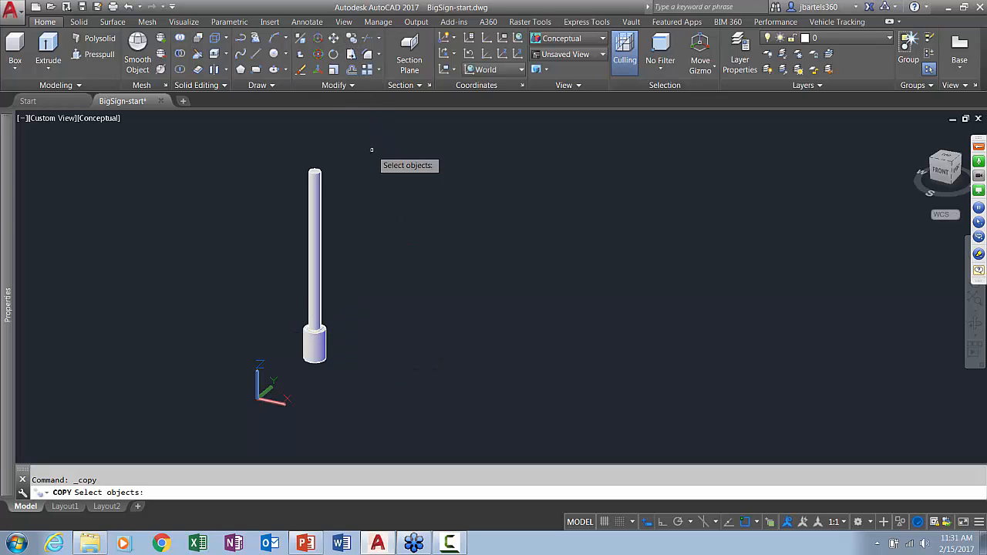
left_click(347, 291)
left_click(294, 345)
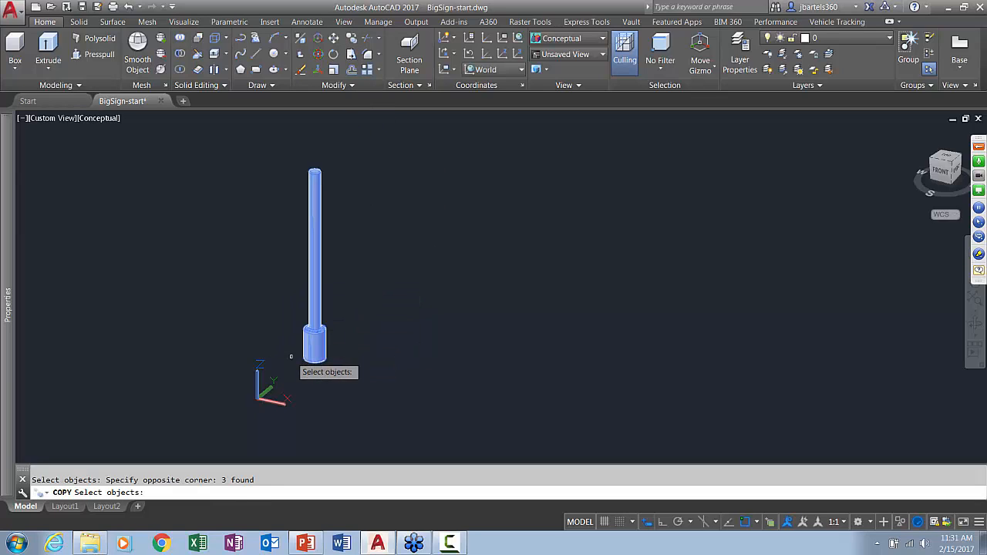
key("Return")
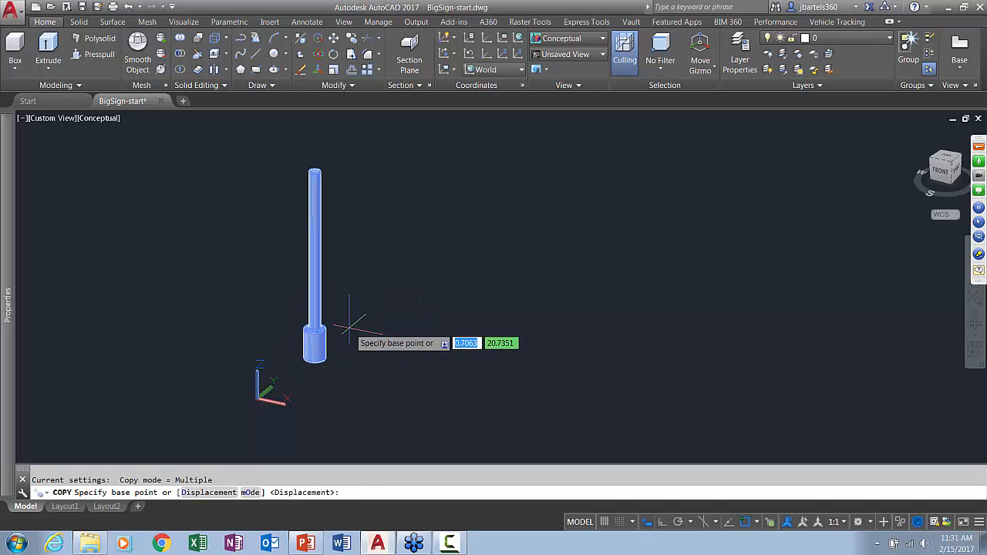
key("F8")
left_click(348, 326)
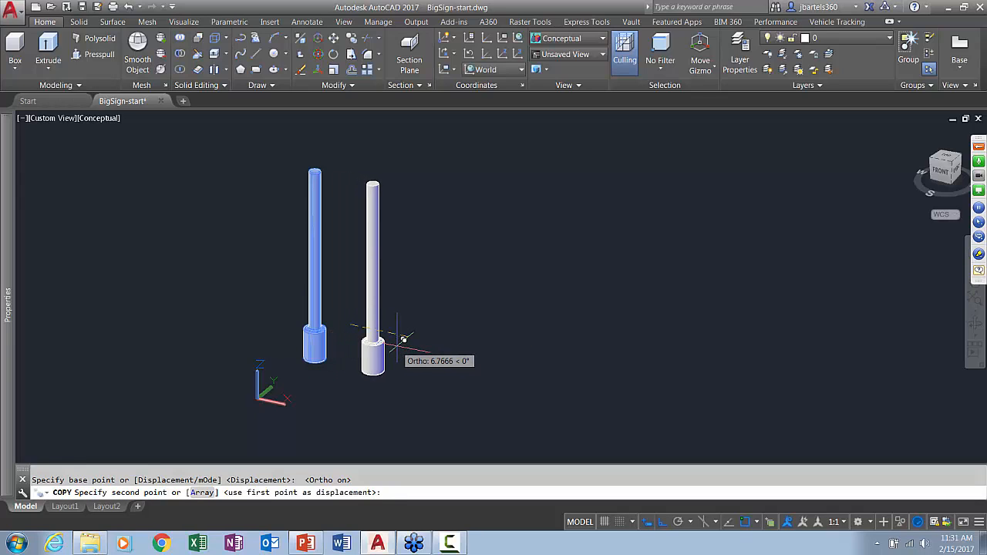
type("9.")
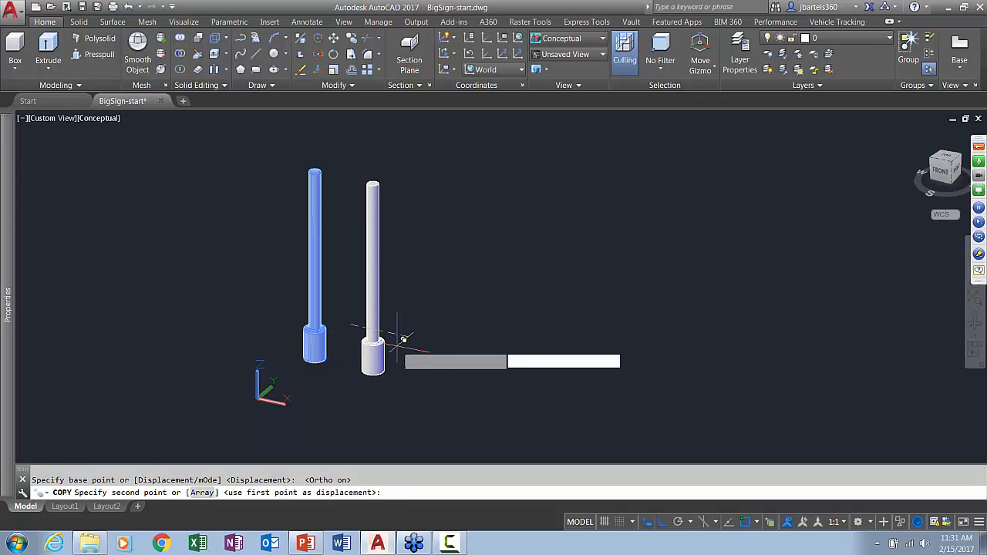
type("7")
key("Return")
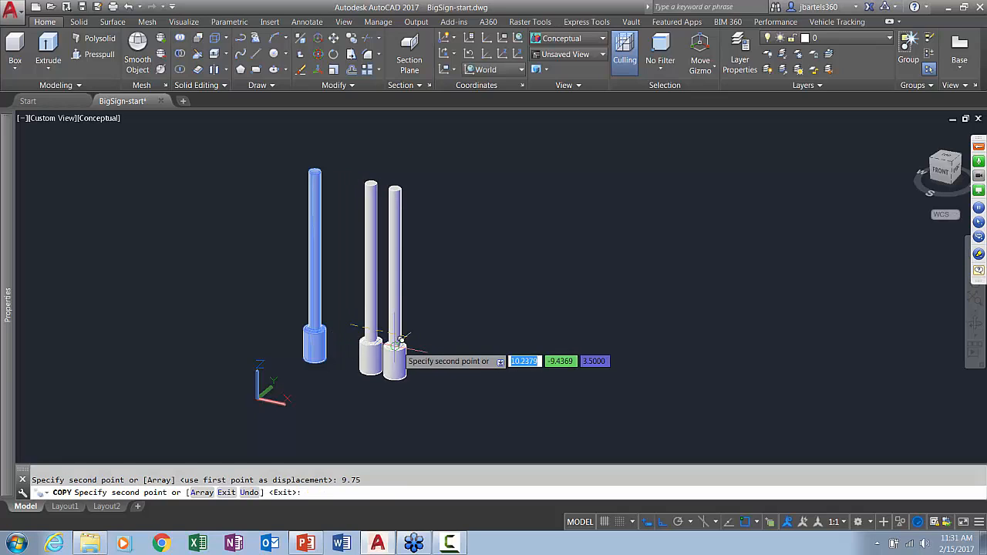
key("Escape")
middle_click_drag(440, 291, 406, 310)
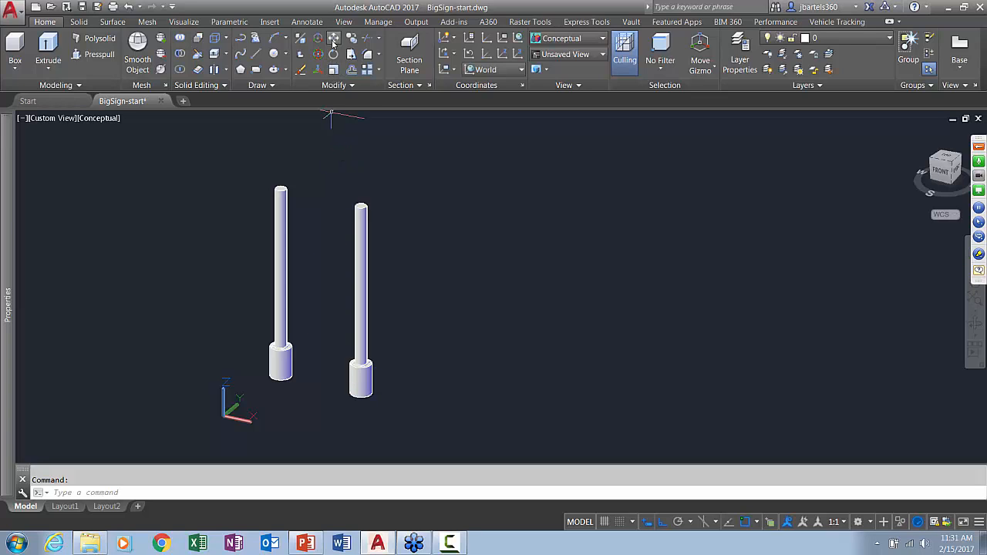
Move both post assemblies from the midpoint between their base cylinders' bottom centres to the origin at 0,0
left_click(237, 160)
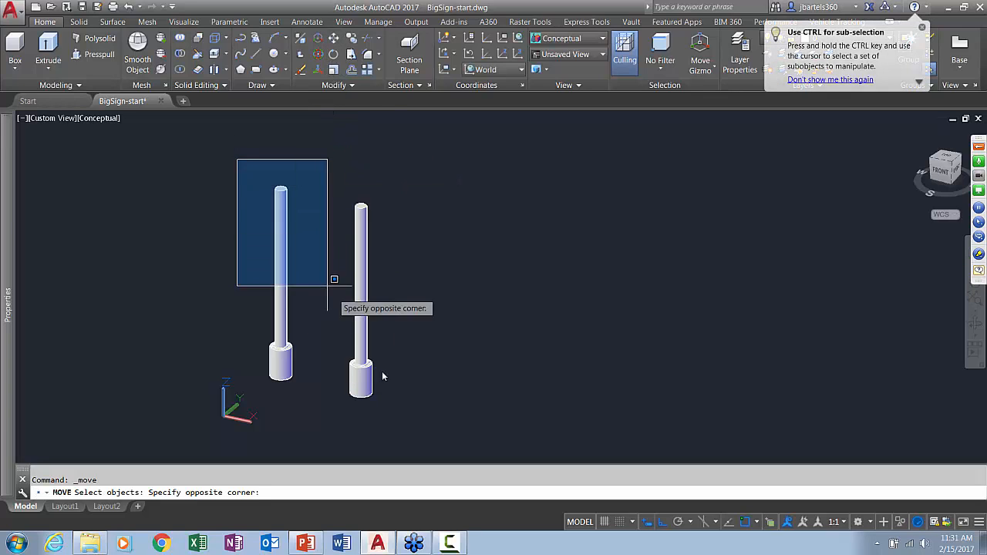
left_click(422, 414)
key("Return")
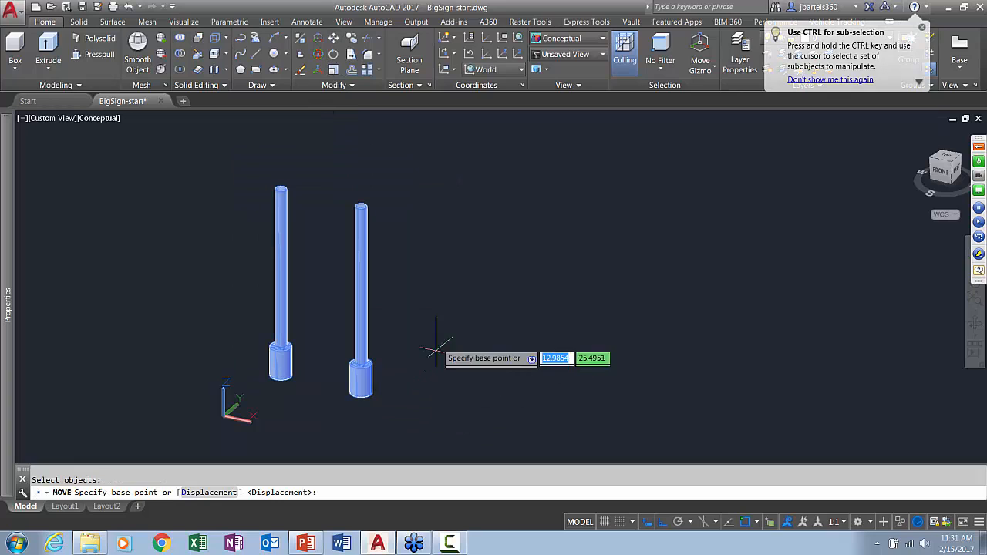
right_click(438, 295, "shift")
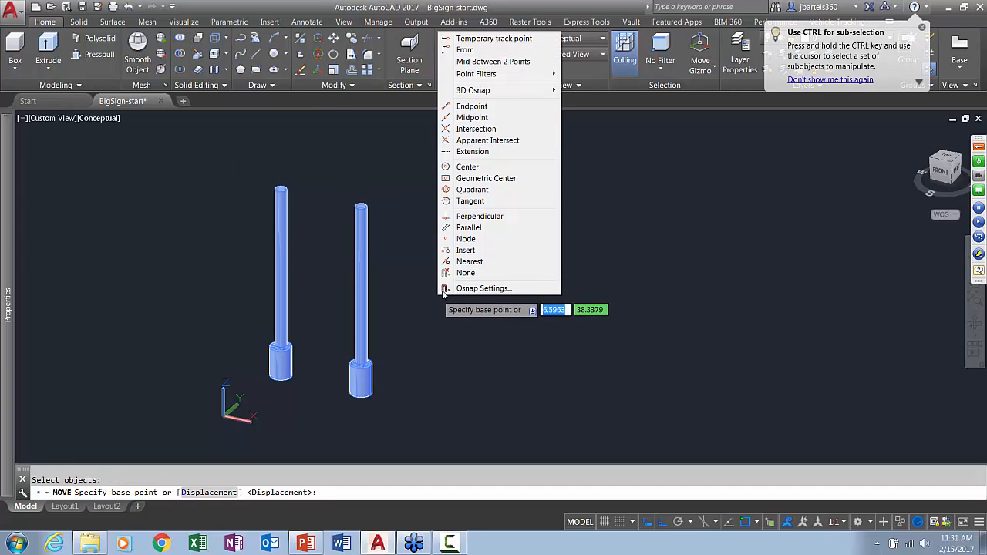
left_click(469, 64)
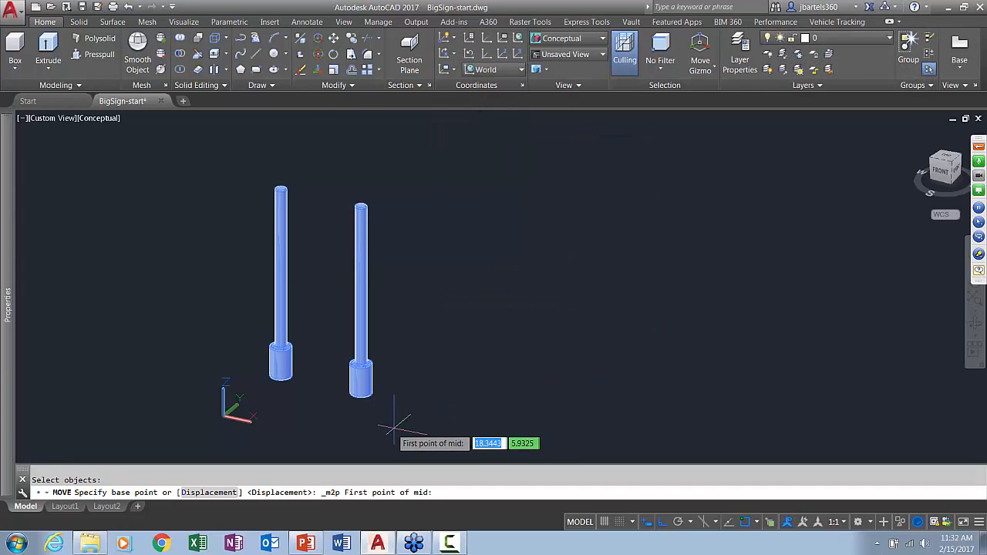
left_click(361, 400)
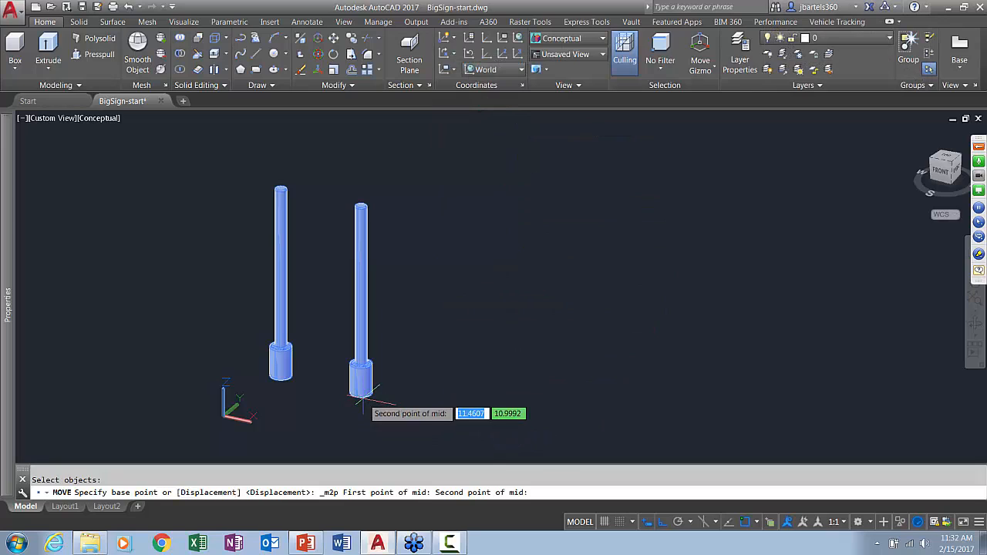
left_click(281, 378)
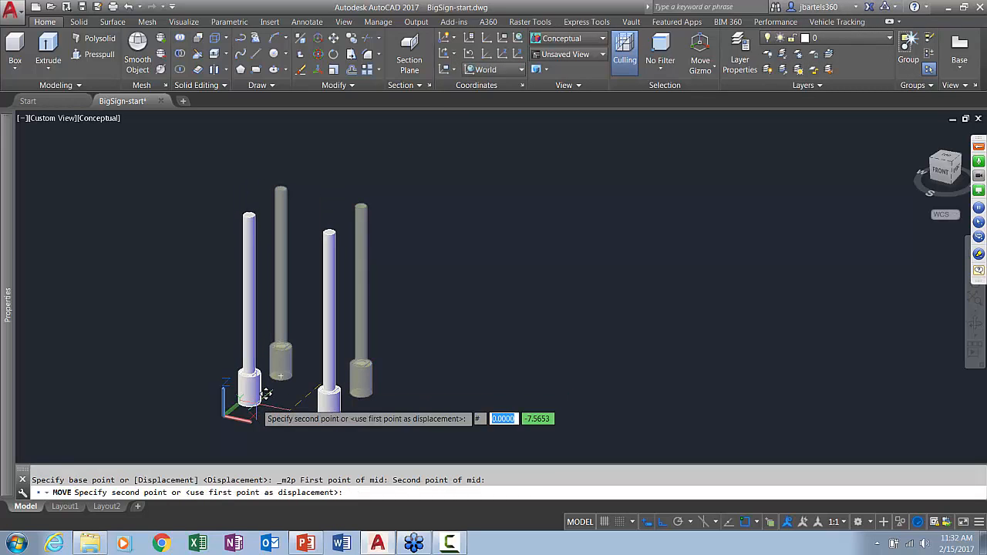
type("0")
key("Tab")
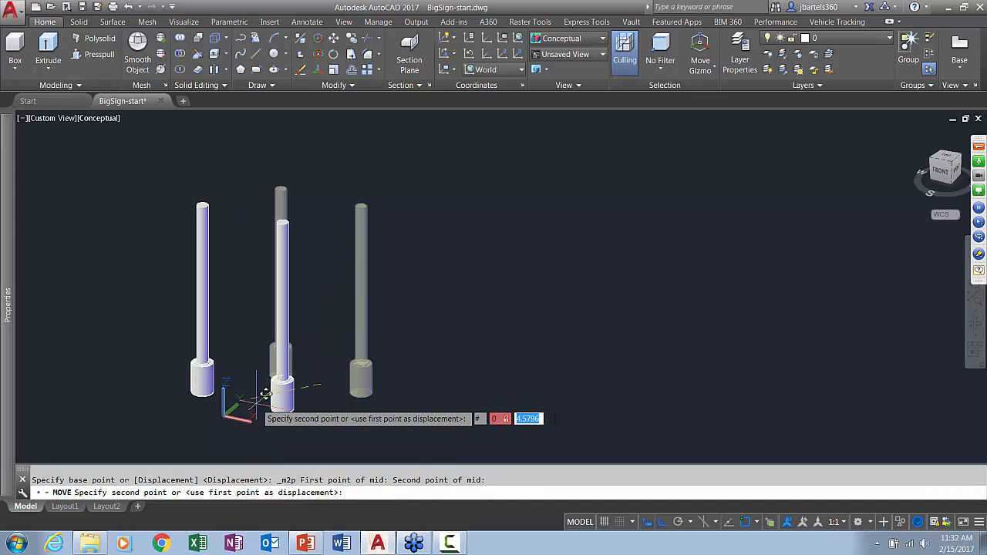
type("0")
key("Return")
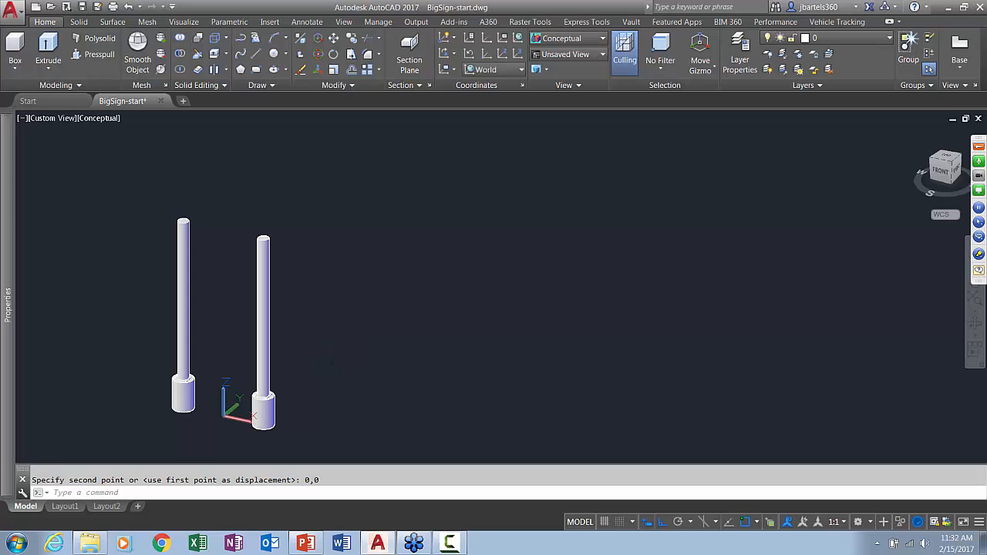
Create a crossbar cylinder of diameter 0.3 from the centre of one post's top face, with its axis endpoint at the other post's top centre
left_click(378, 353)
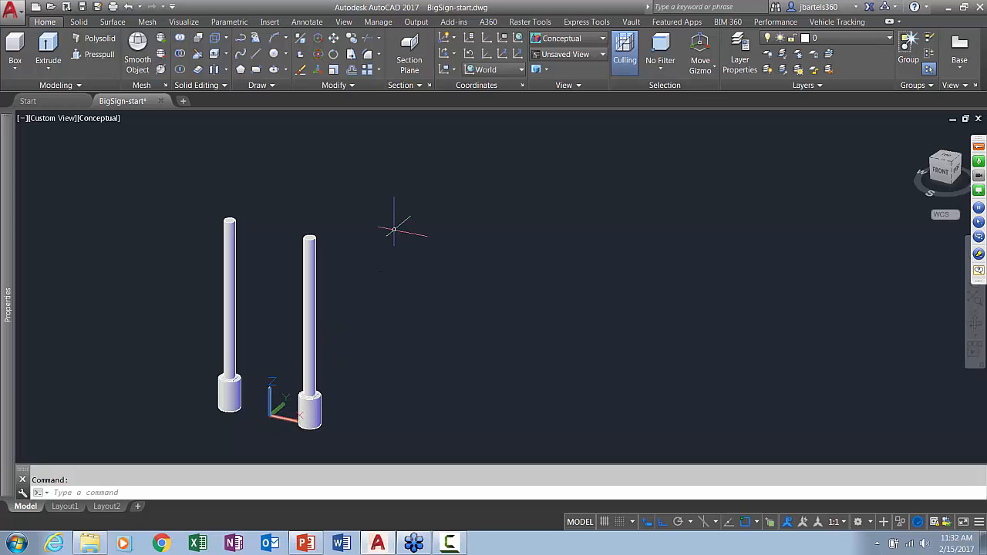
scroll(281, 199, "up", 3)
middle_click_drag(293, 206, 318, 182)
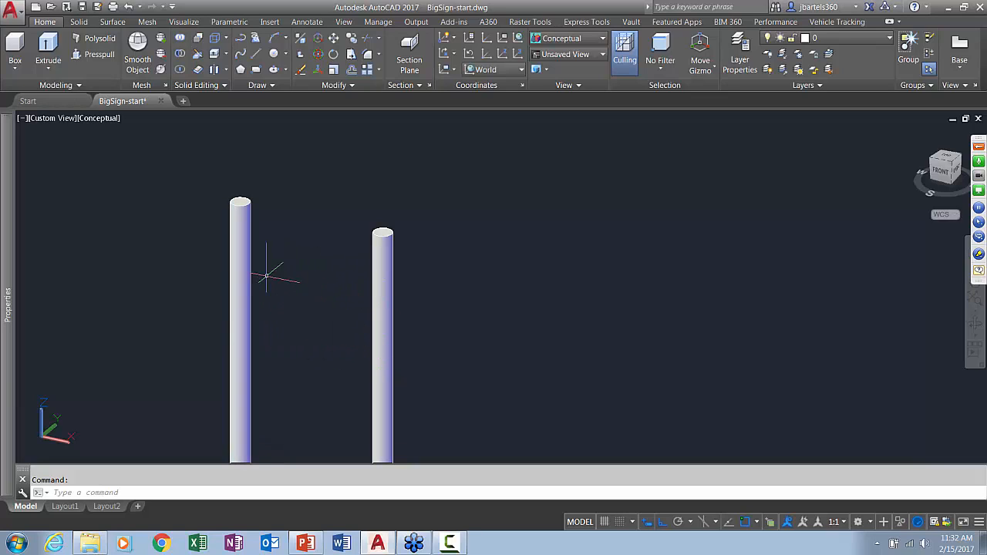
left_click(14, 69)
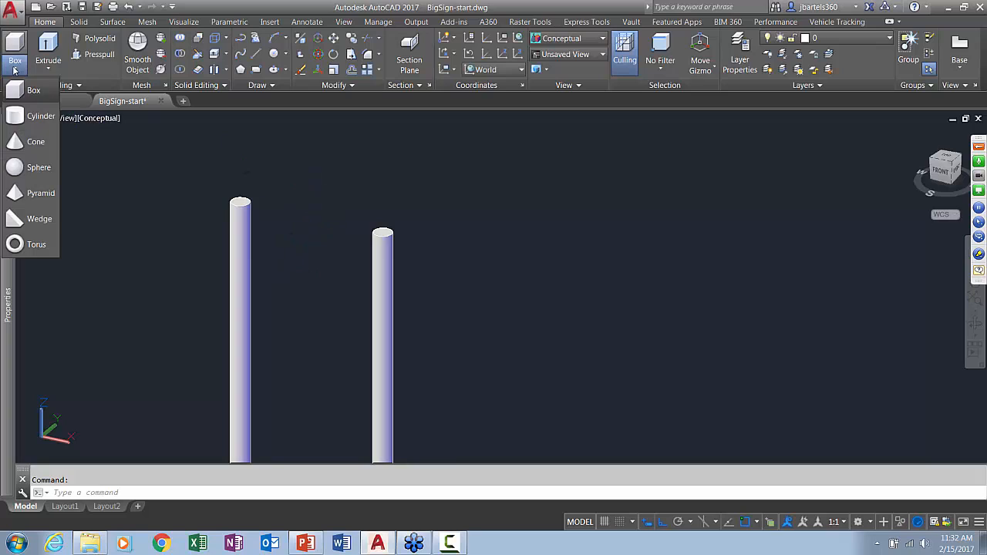
left_click(23, 116)
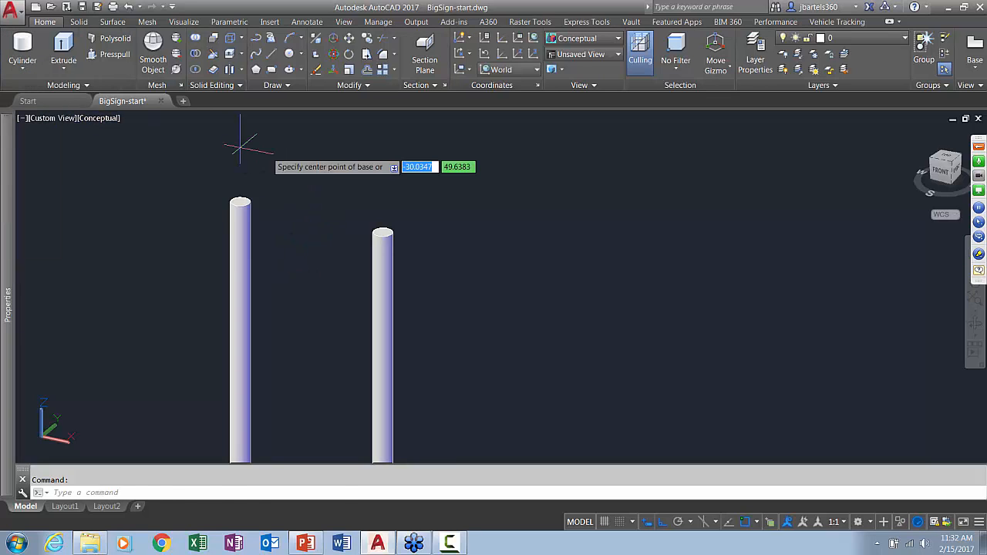
left_click(246, 197)
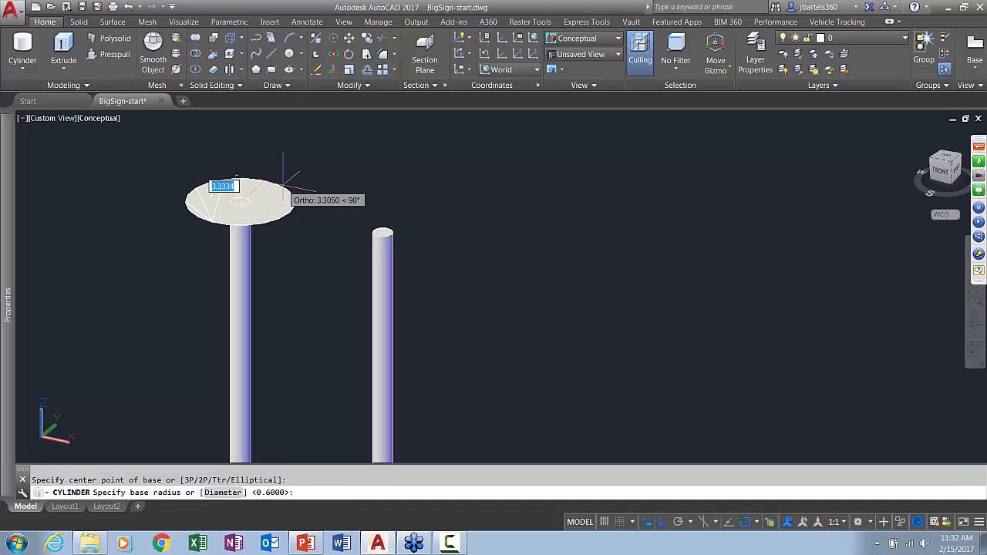
type("d")
key("Return")
type(".3")
key("Return")
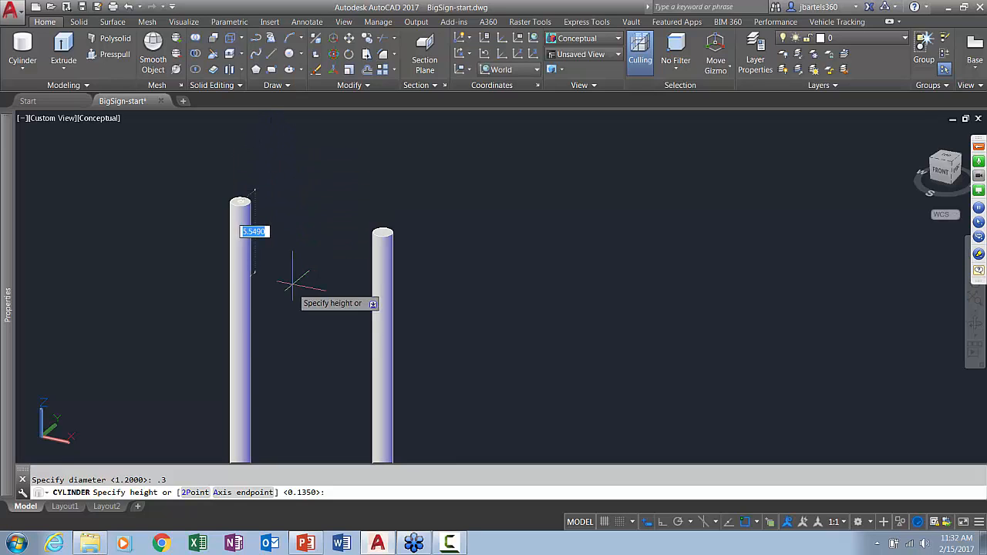
left_click(241, 493)
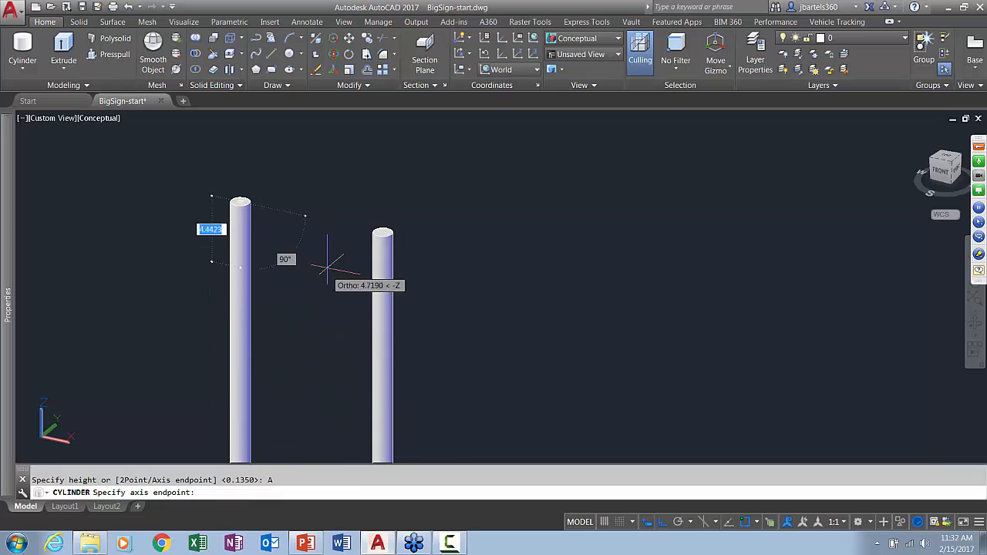
left_click(394, 236)
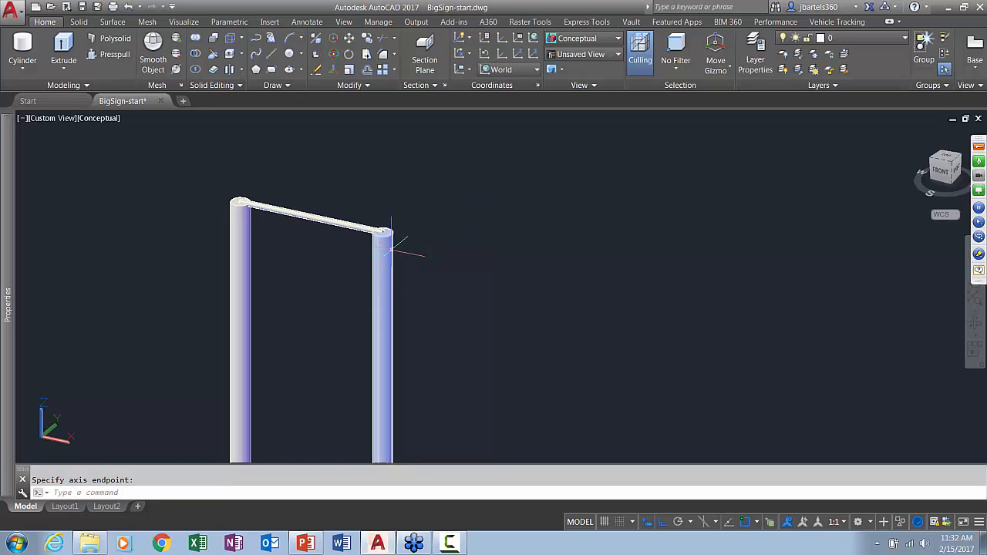
key("Escape")
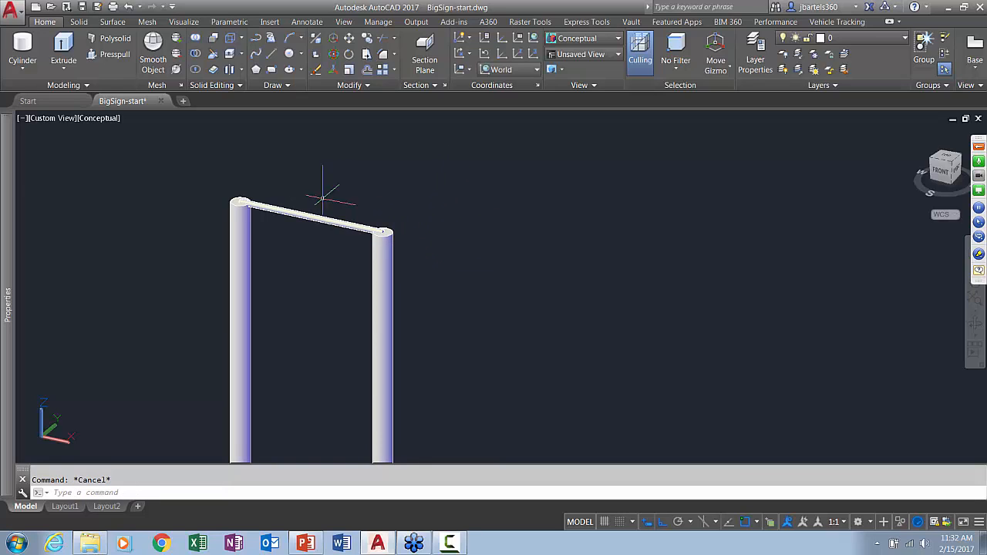
Copy the crossbar 2.25 straight down along the Z axis
left_click(367, 37)
left_click(343, 221)
key("Return")
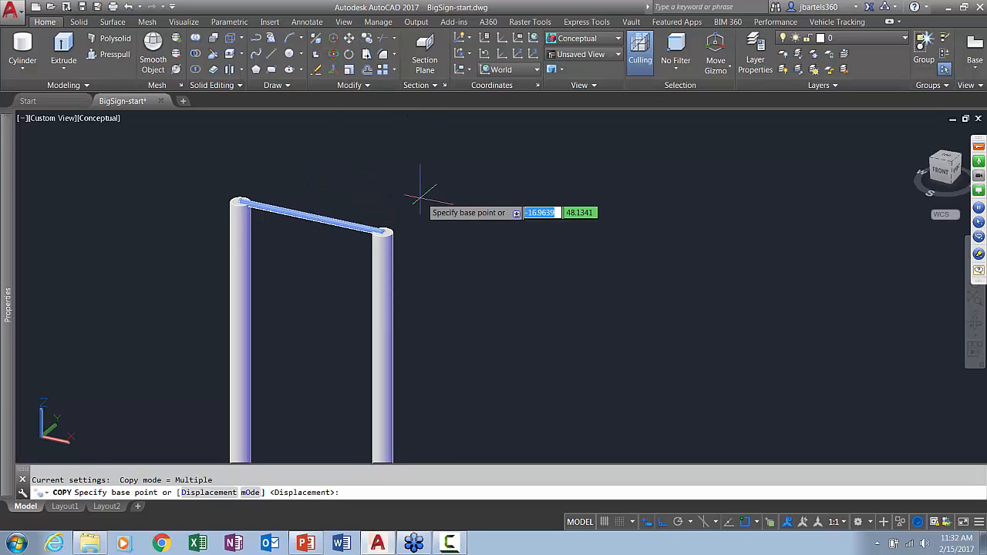
left_click(466, 189)
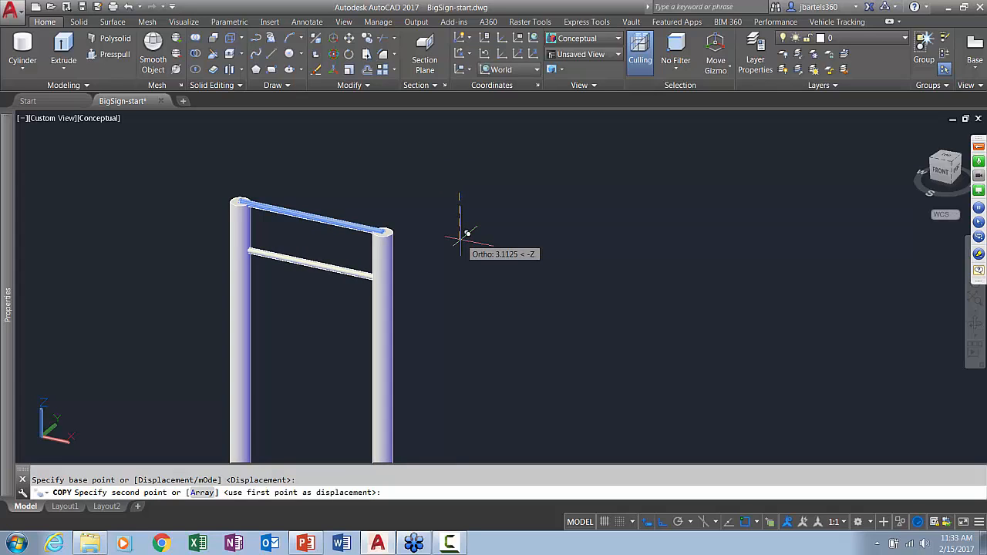
type("2.25")
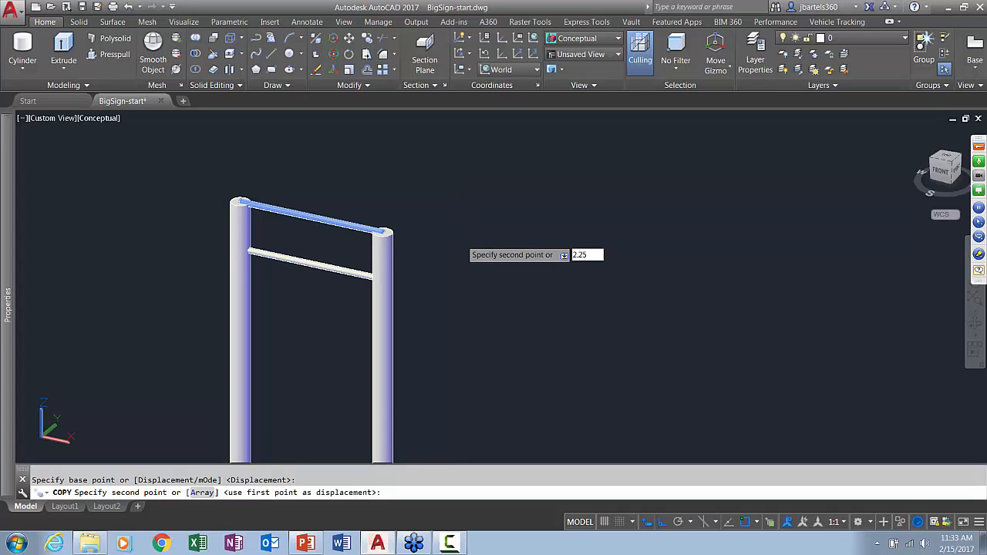
key("Return")
key("Escape")
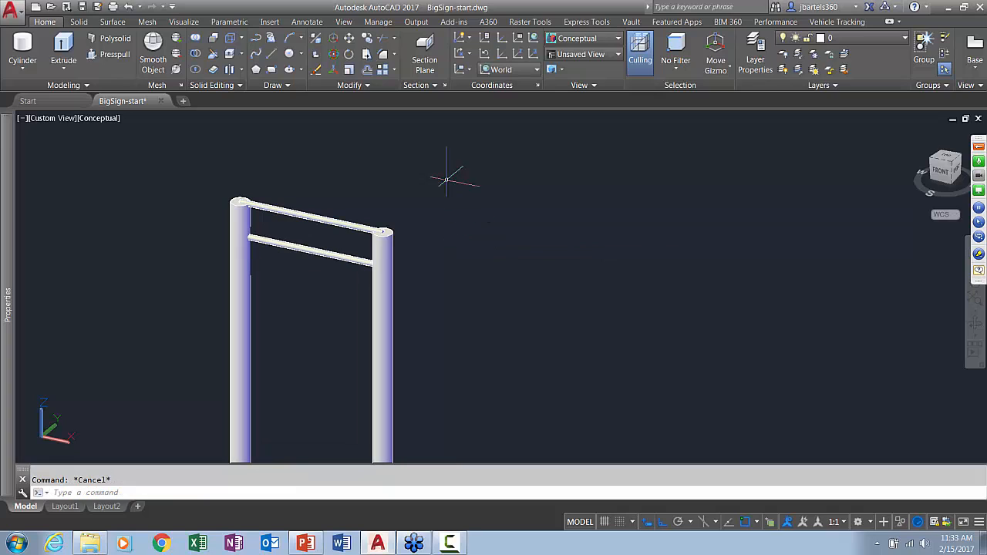
Move both crossbars 4 straight down along the Z axis between the posts
left_click(348, 38)
left_click(330, 185)
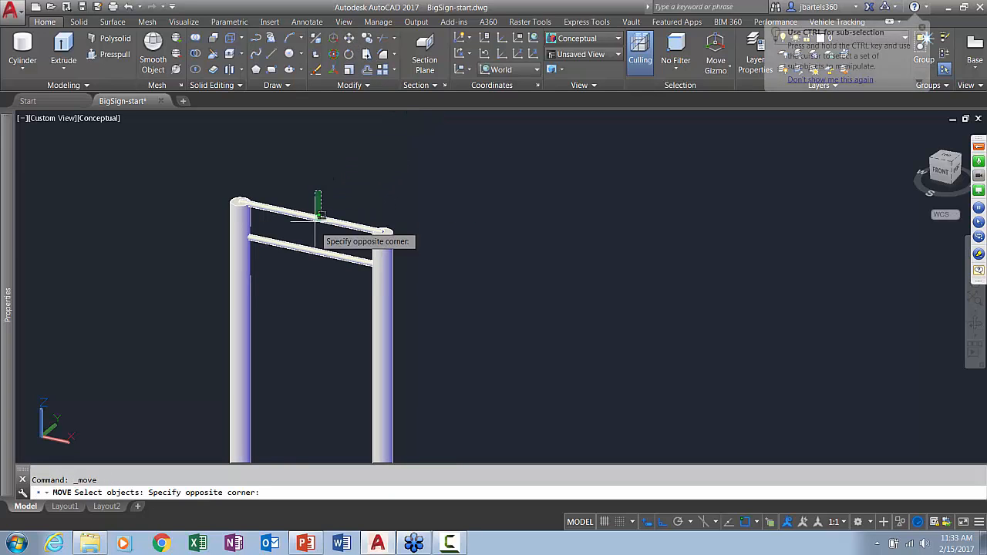
left_click(306, 265)
key("Return")
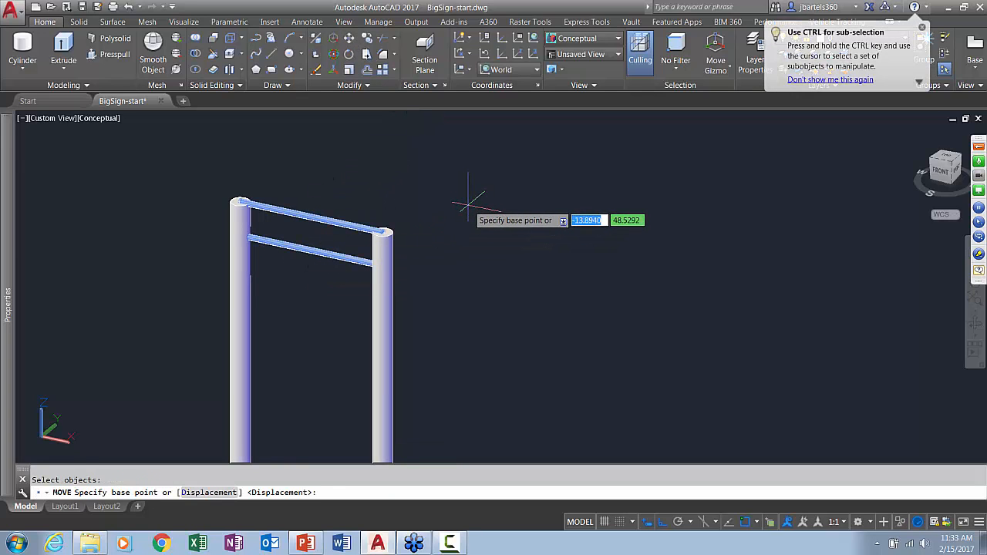
left_click(467, 200)
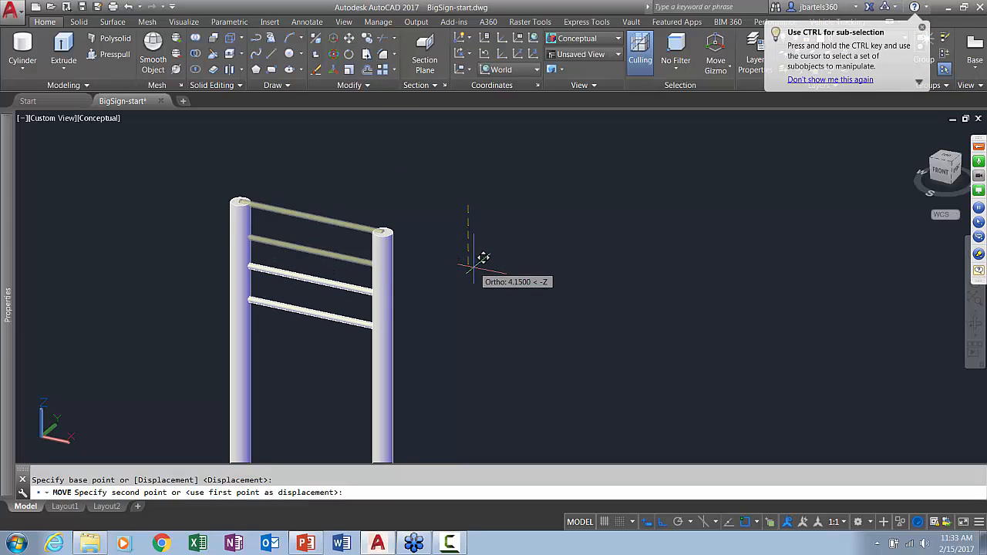
type("4")
key("Return")
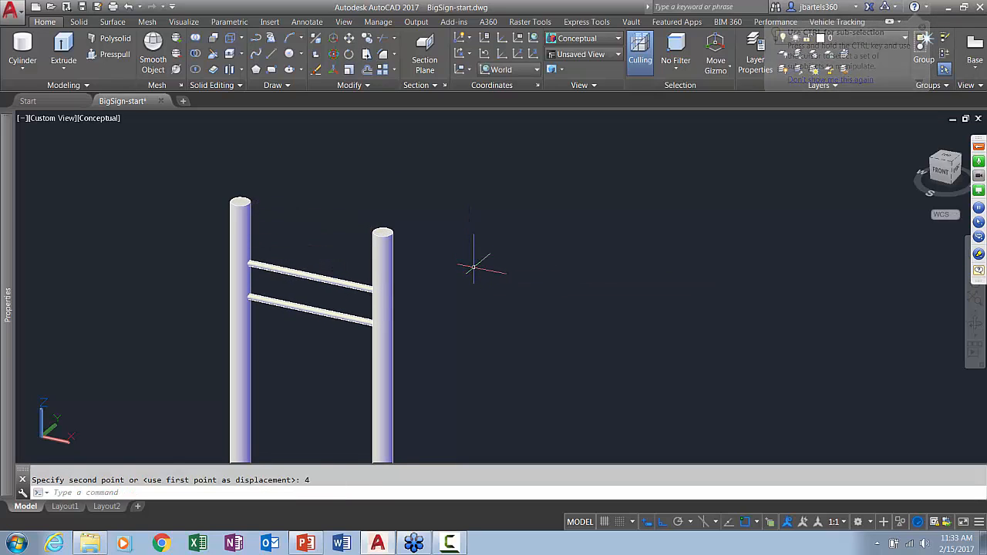
key("Escape")
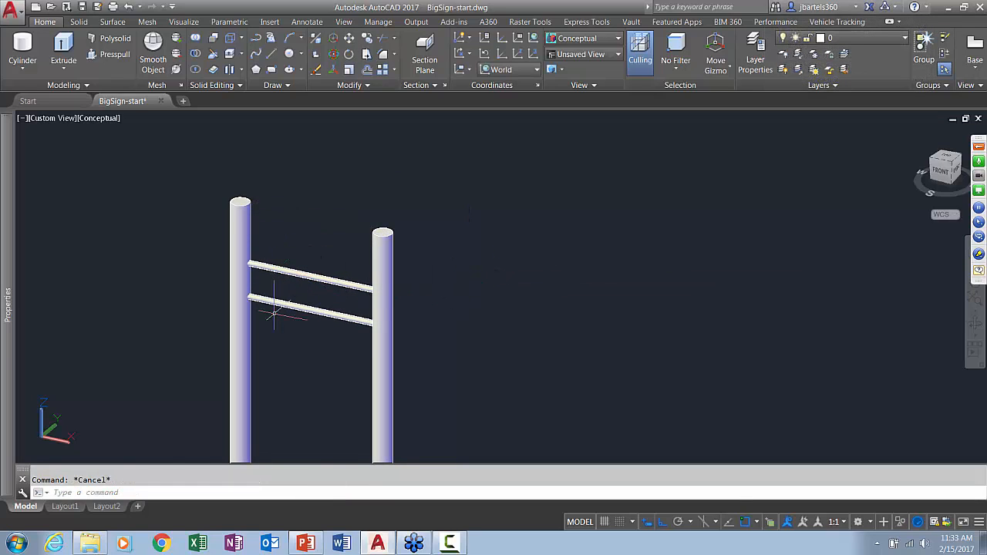
Draw a rectangle with length 16 and width 9.6 on the ground plane beside the posts
scroll(509, 310, "down", 2)
middle_click_drag(509, 310, 403, 299)
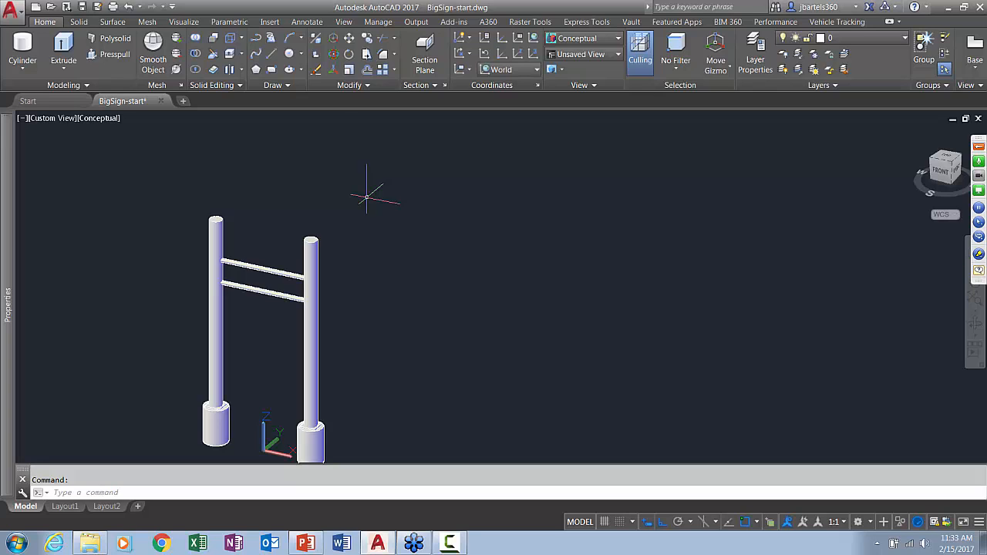
left_click(272, 69)
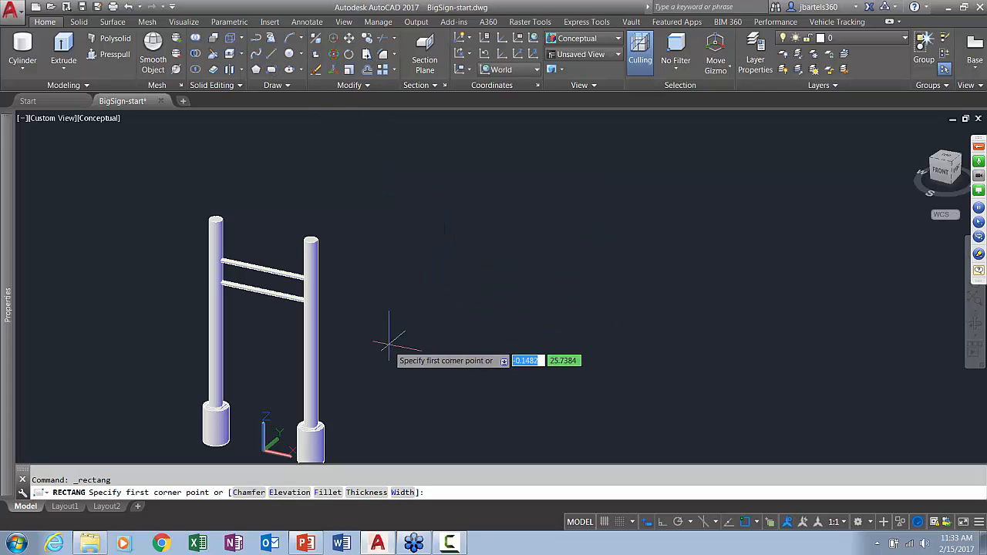
left_click(369, 376)
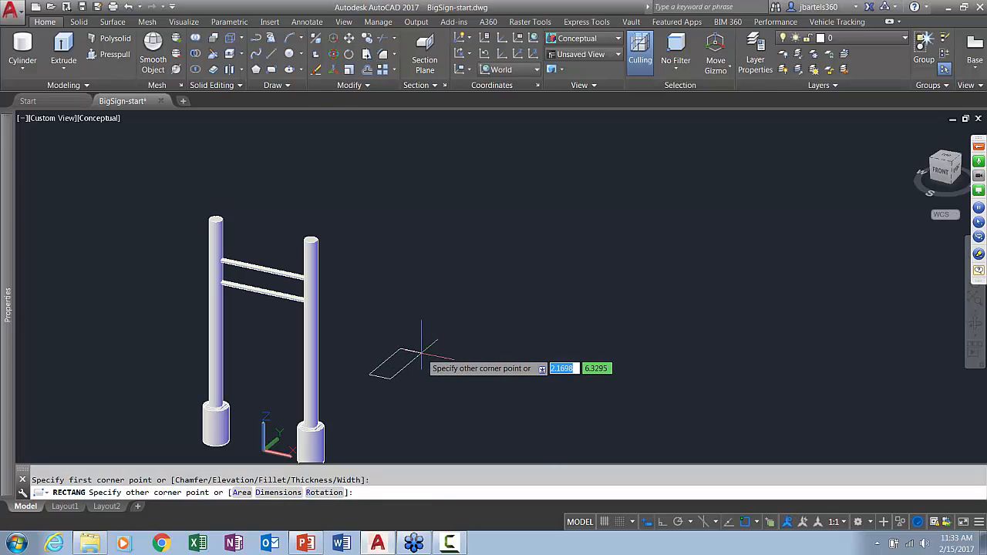
type("d")
key("Return")
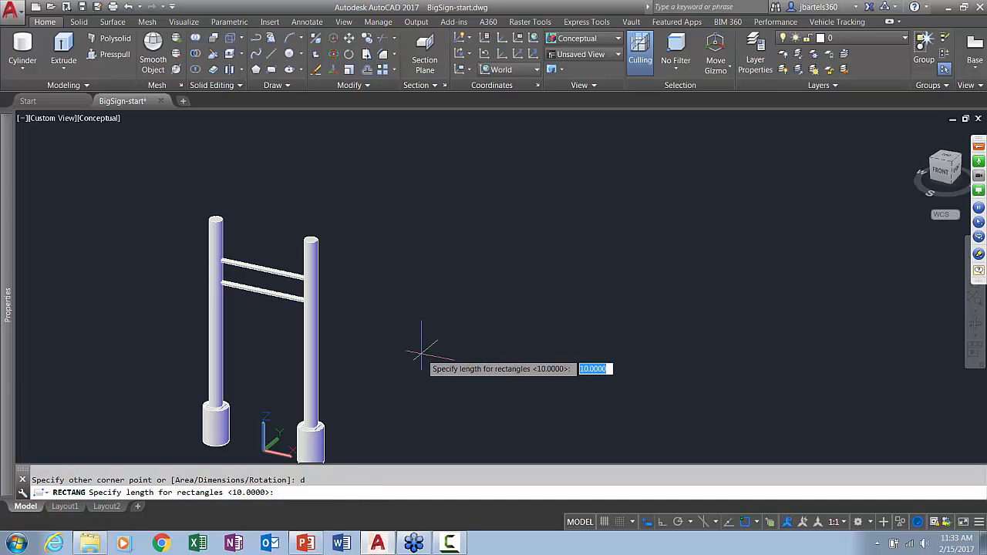
type("16")
key("Return")
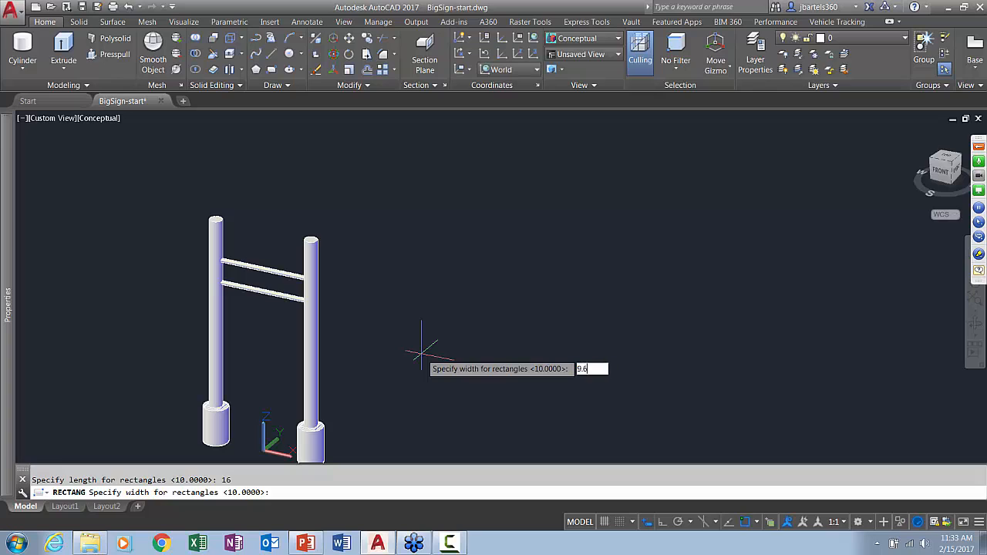
type("9.6")
key("Return")
left_click(482, 376)
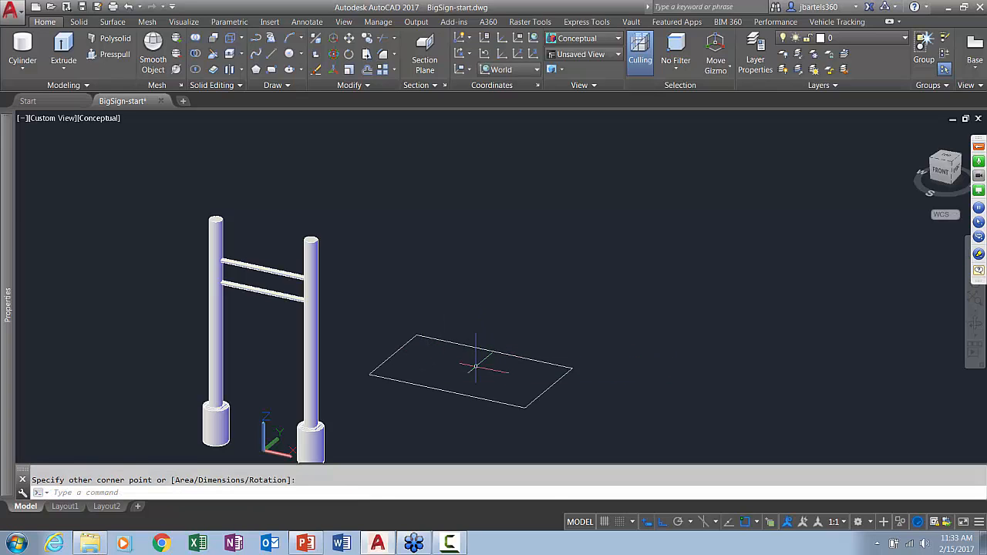
Fillet all corners of the 16 by 9.6 rectangle as a polyline with a radius of 1.5
scroll(478, 374, "up", 4)
middle_click_drag(482, 376, 474, 351)
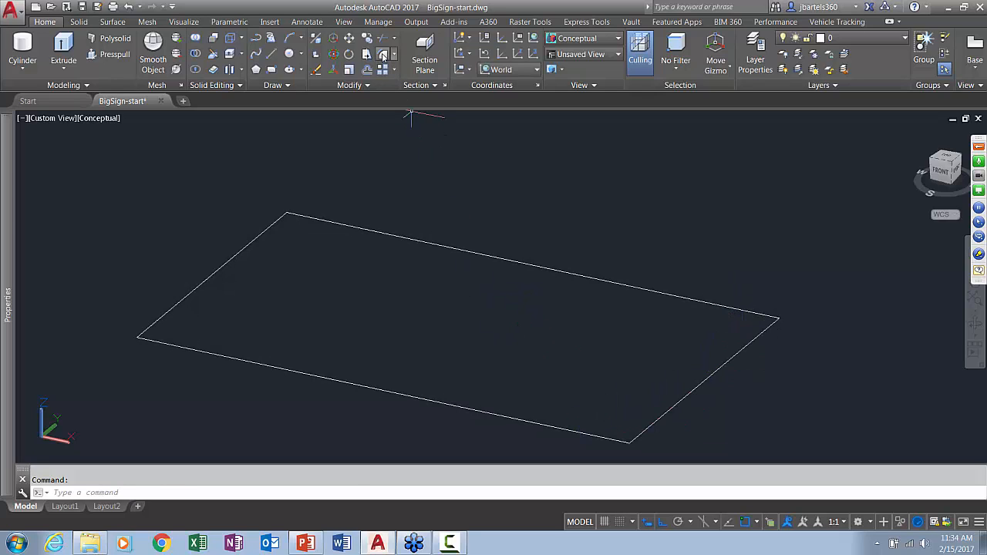
left_click(383, 56)
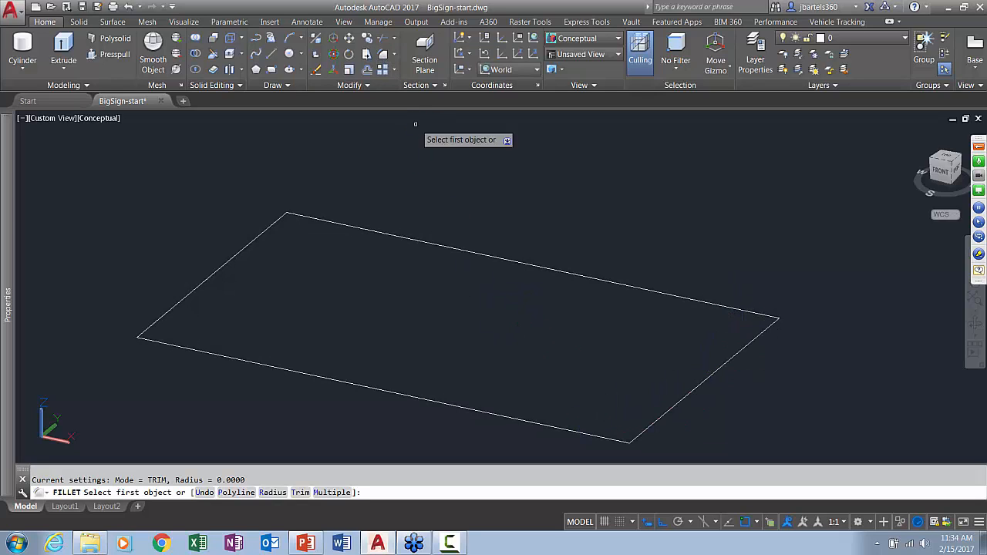
left_click(272, 491)
type("1")
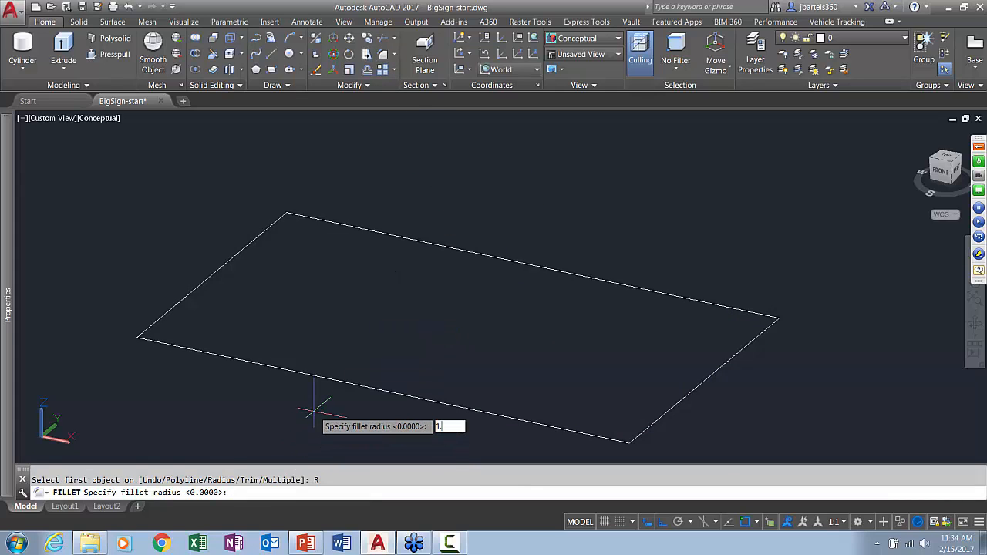
type(".5")
key("Return")
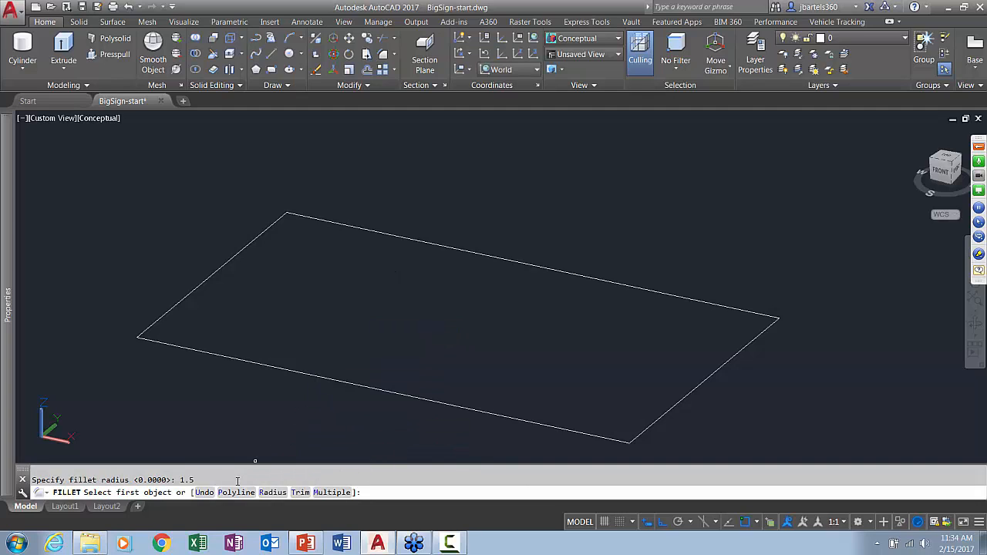
left_click(240, 491)
left_click(271, 367)
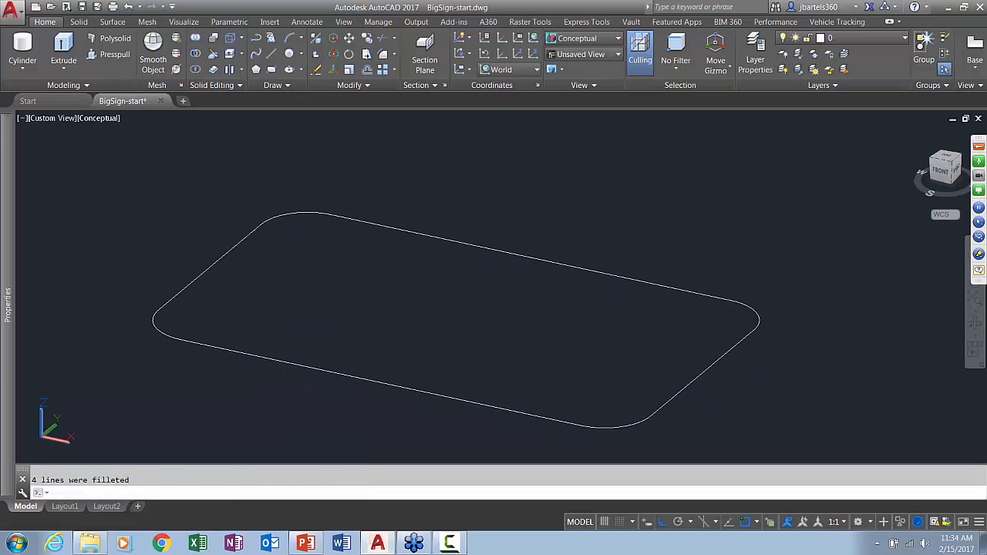
key("Escape")
Offset the rounded rectangle outward by 0.075
left_click(367, 70)
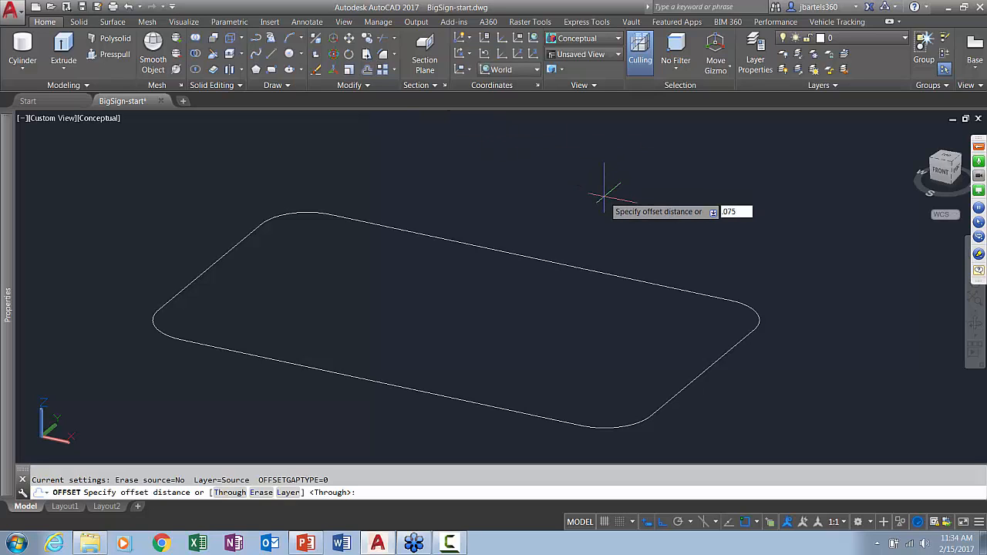
type(".075")
key("Return")
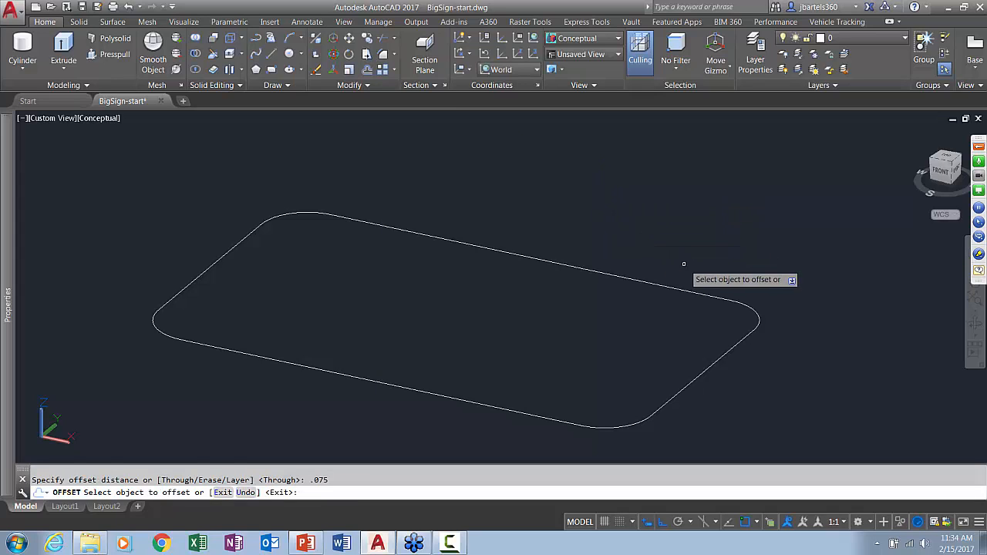
left_click(691, 291)
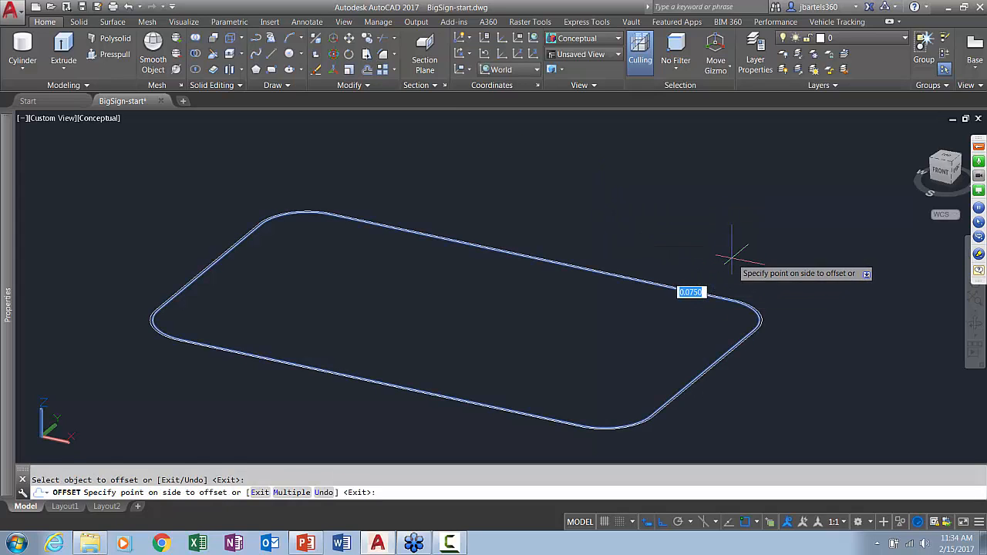
left_click(789, 293)
key("Escape")
Extrude the outer rounded outline 2 downward into a solid sign panel
scroll(759, 301, "up", 5)
scroll(756, 302, "up", 1)
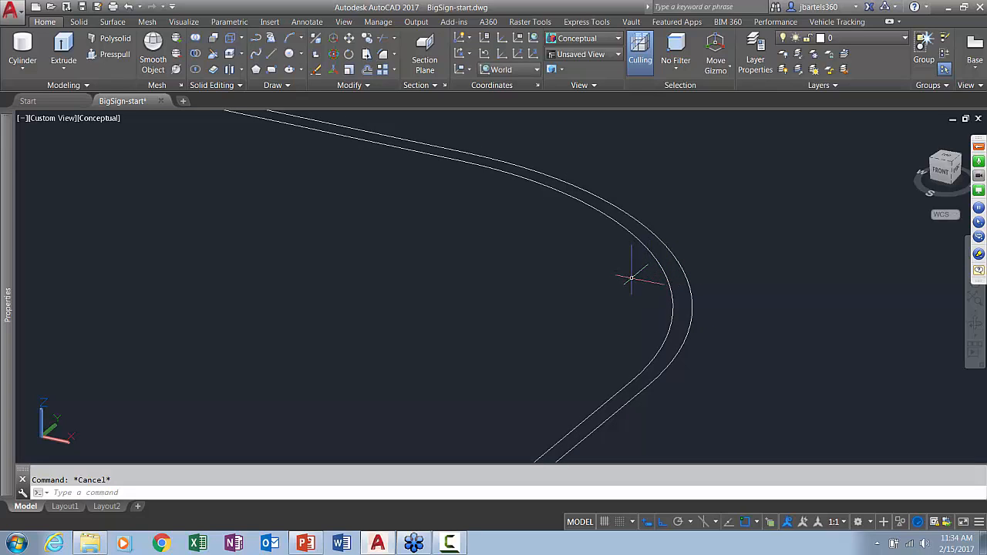
scroll(529, 289, "down", 2)
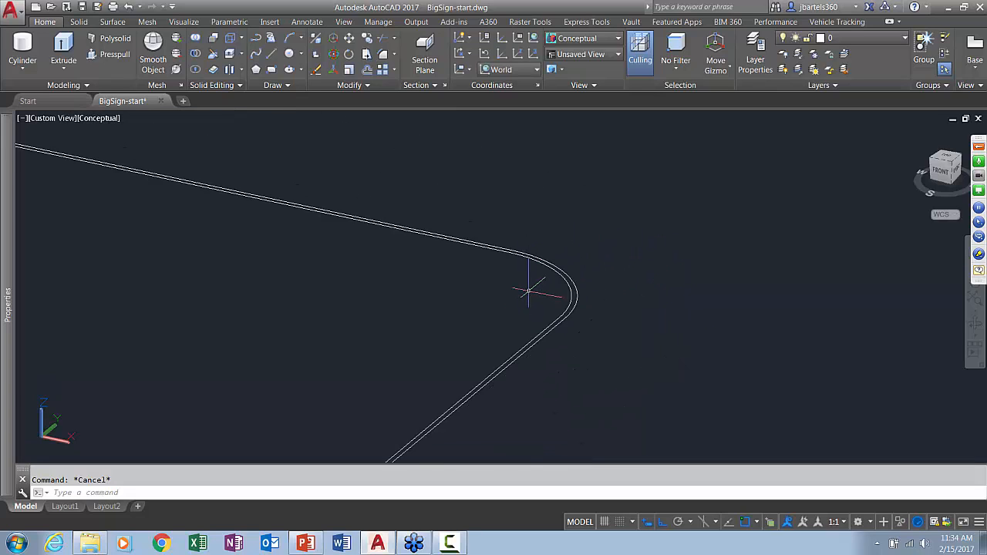
scroll(529, 289, "down", 1)
middle_click_drag(506, 286, 702, 291)
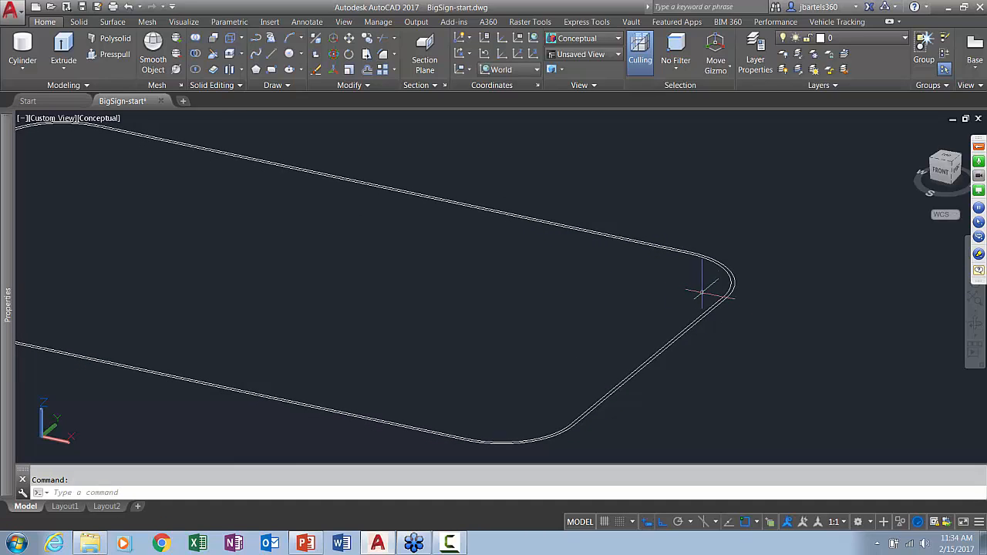
middle_click_drag(766, 329, 732, 328)
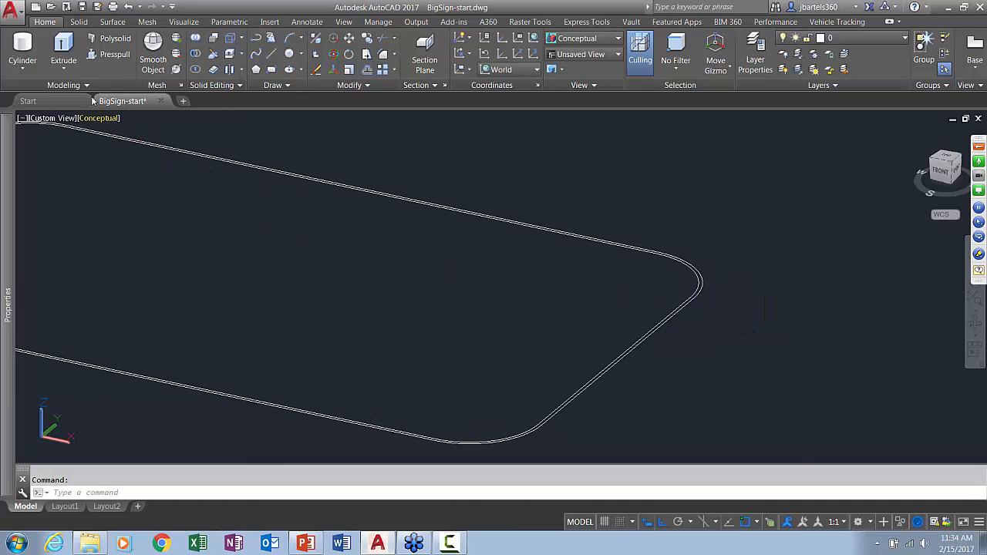
left_click(64, 43)
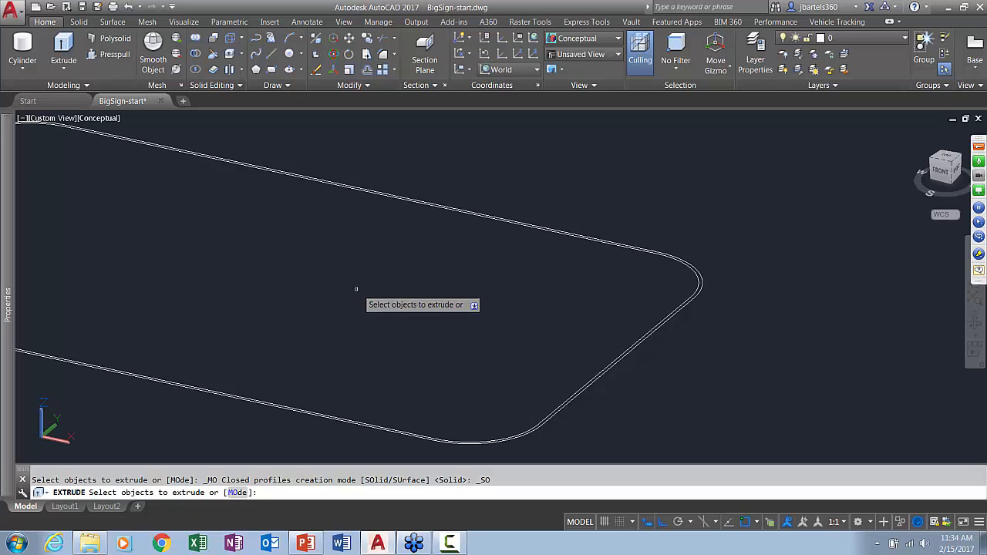
left_click(700, 271)
key("Return")
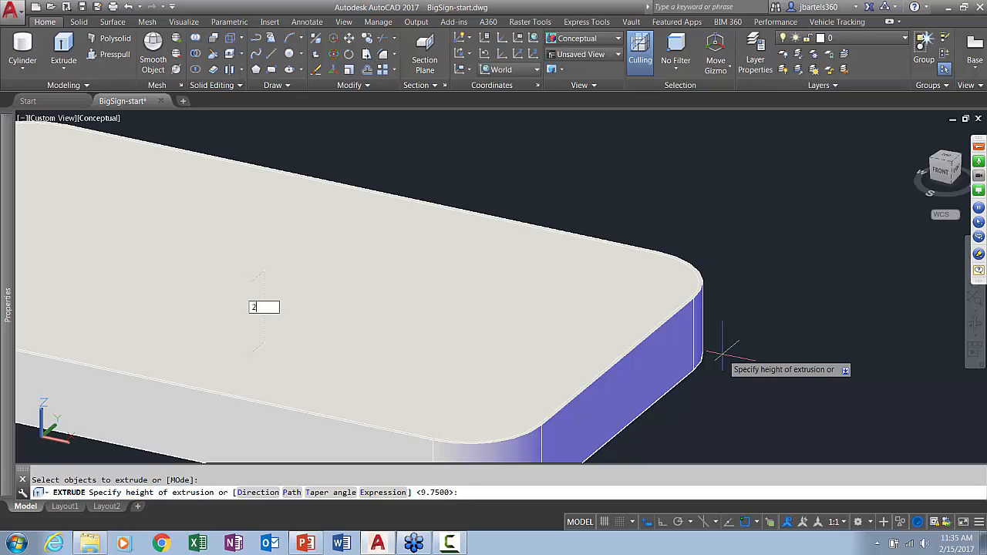
type("2")
key("Return")
key("Escape")
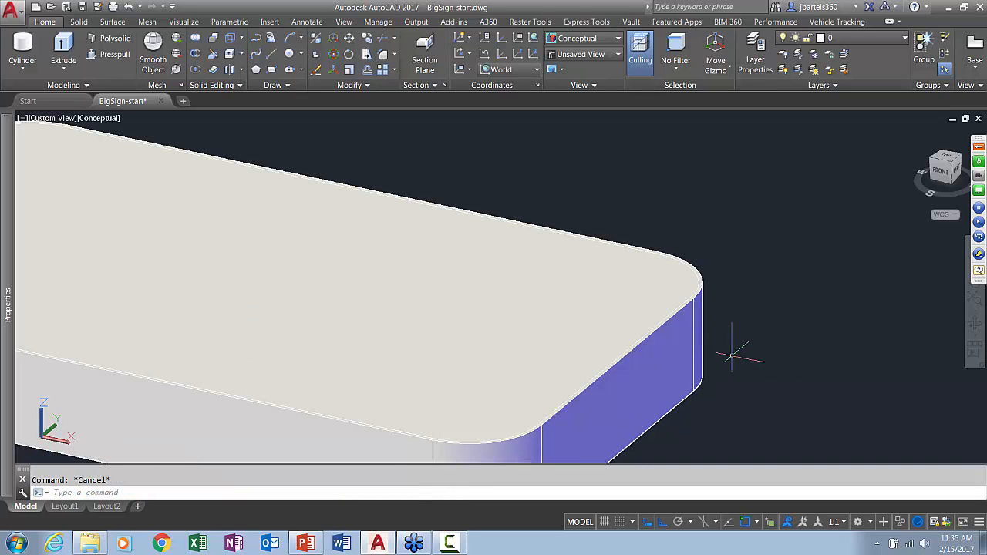
Switch to the 2D Wireframe visual style and copy the inner outline straight down from the panel's top face to its bottom face
left_click(103, 120)
left_click(130, 149)
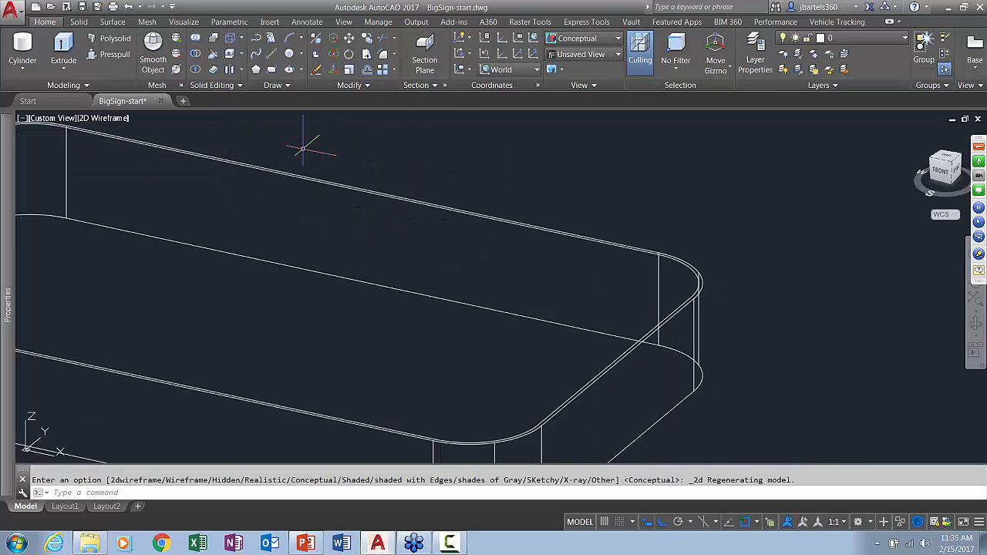
scroll(682, 262, "up", 3)
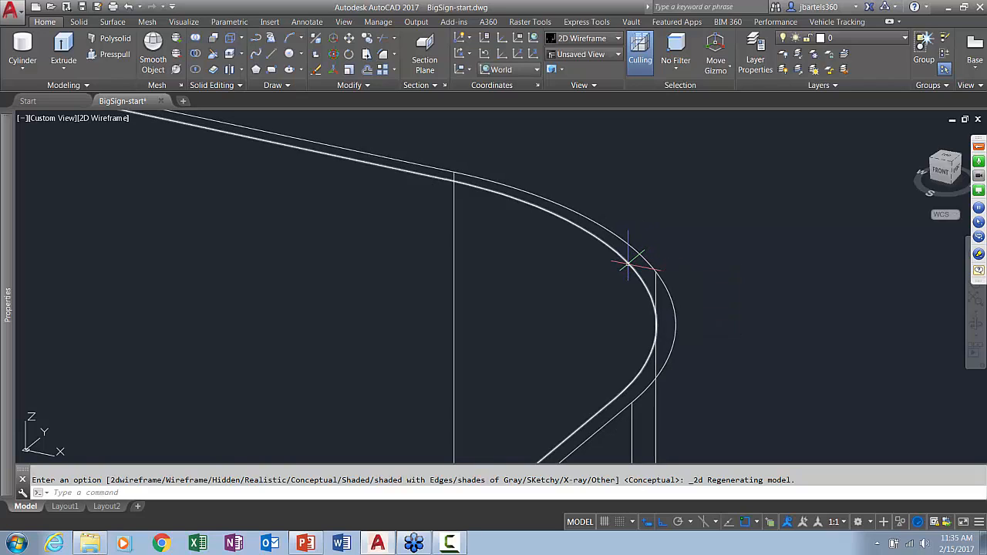
mouse_move(628, 263)
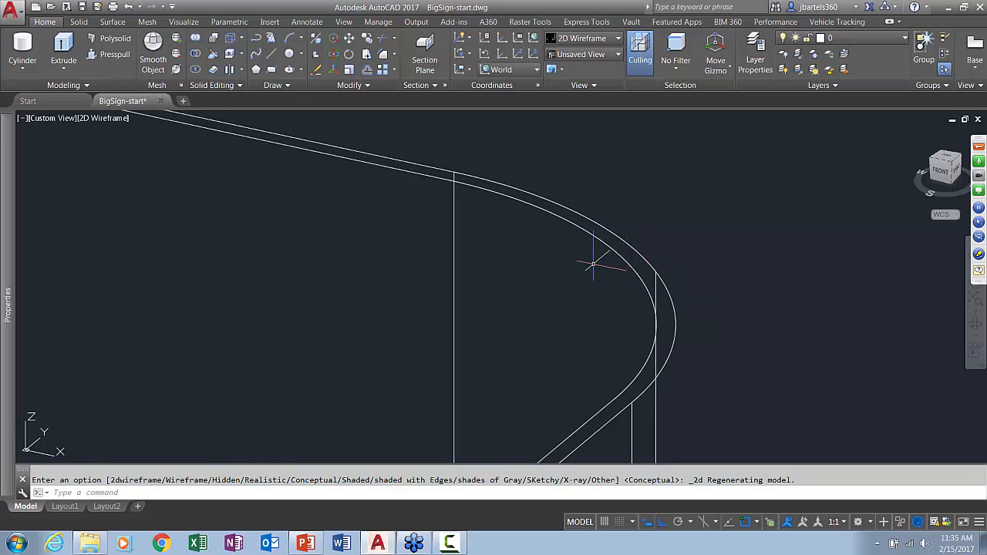
left_click(369, 40)
left_click(600, 235)
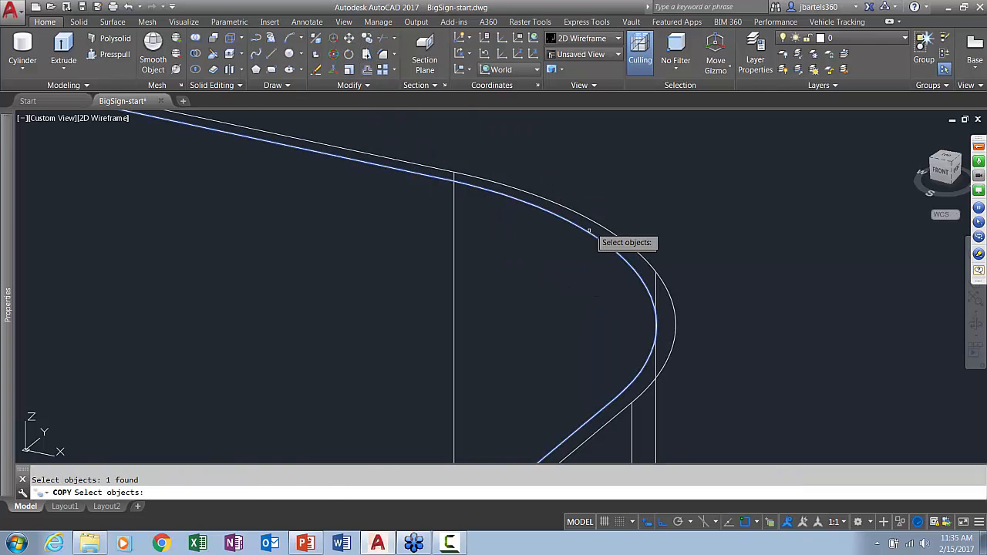
key("Return")
left_click(454, 172)
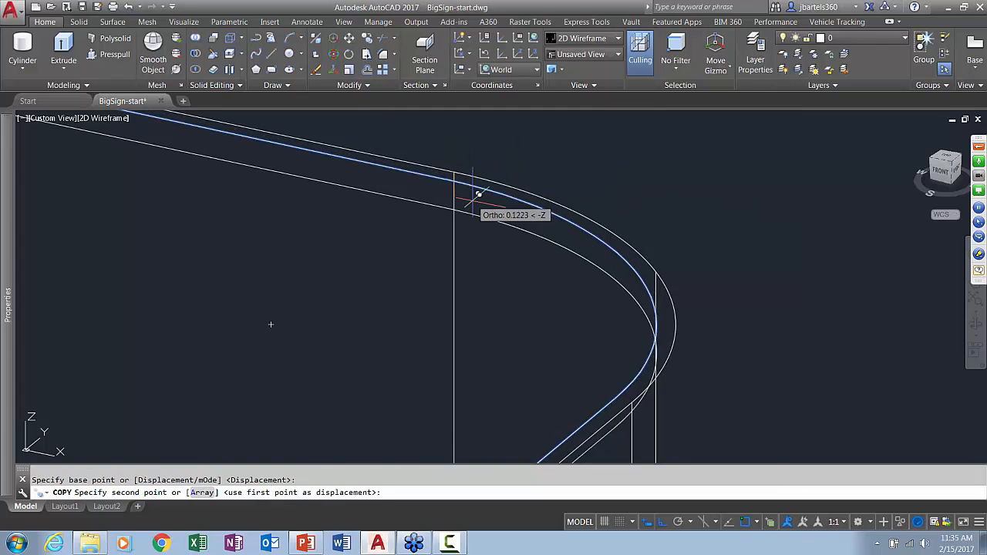
scroll(472, 202, "down", 4)
left_click(465, 394)
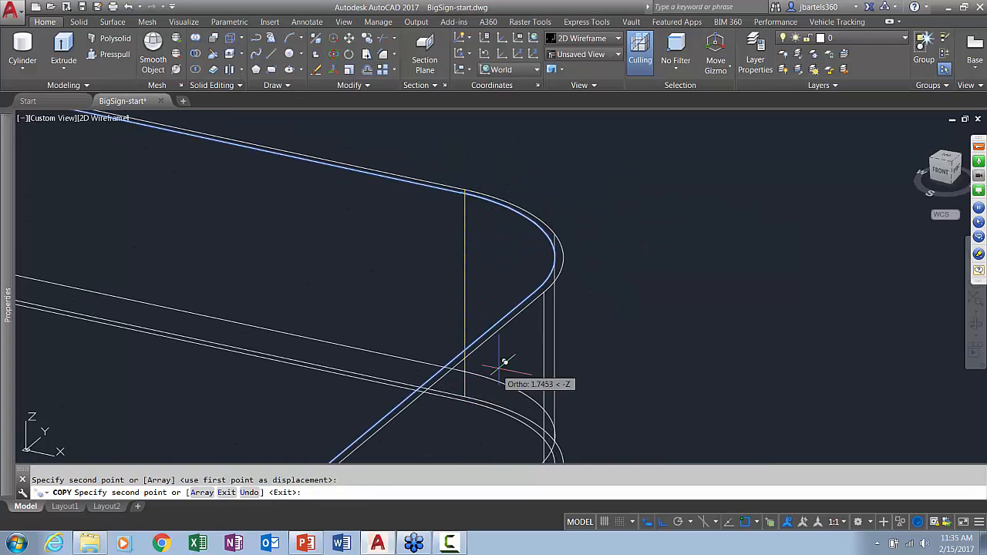
key("Escape")
Presspull the area inside the inner outline on the panel's top face 0.05 into the solid
middle_click_drag(604, 330, 625, 297)
middle_click_drag(649, 266, 634, 293)
left_click(115, 56)
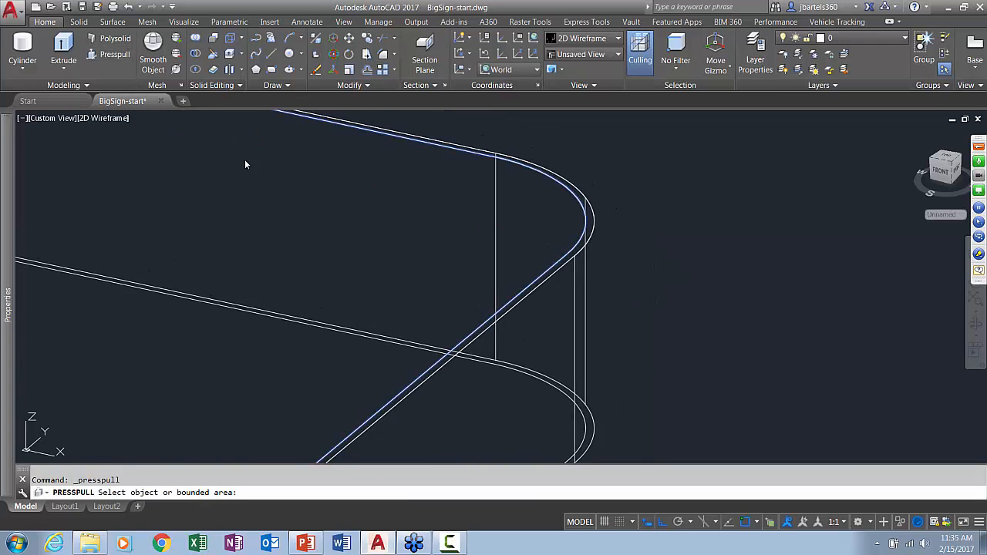
left_click(453, 216)
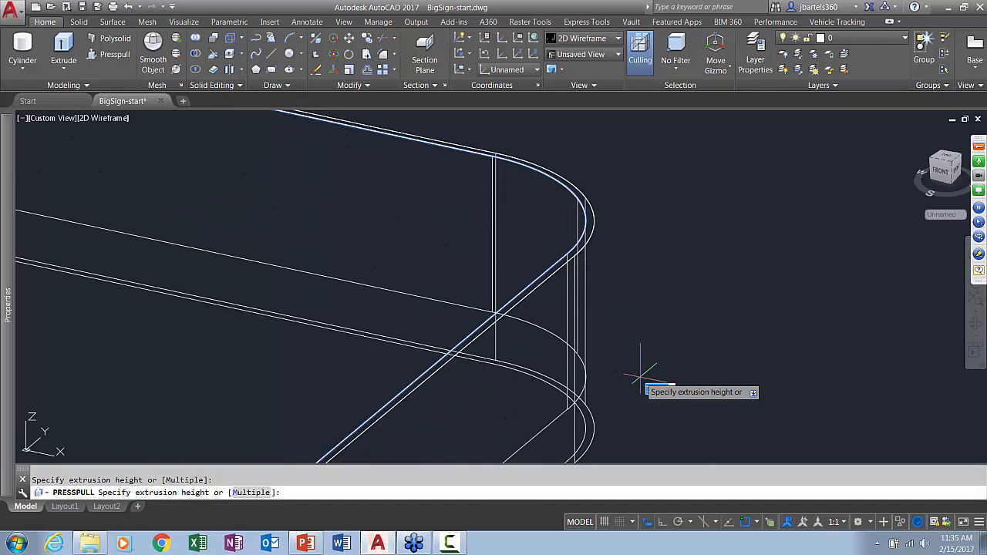
type(".05")
key("Return")
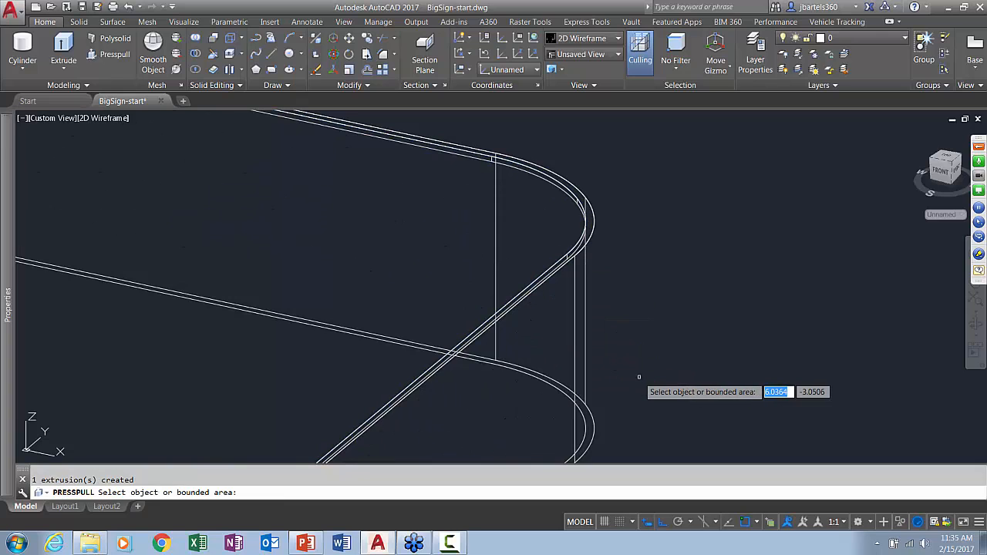
Presspull the area inside the copied outline on the panel's underside 0.05 into the solid
middle_click_drag(639, 397, 648, 337, "shift")
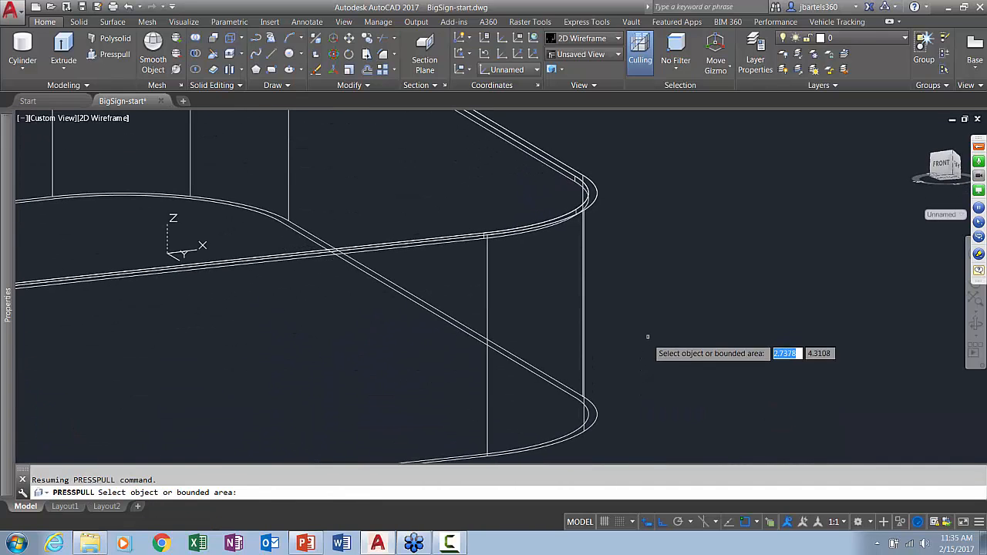
left_click(444, 402)
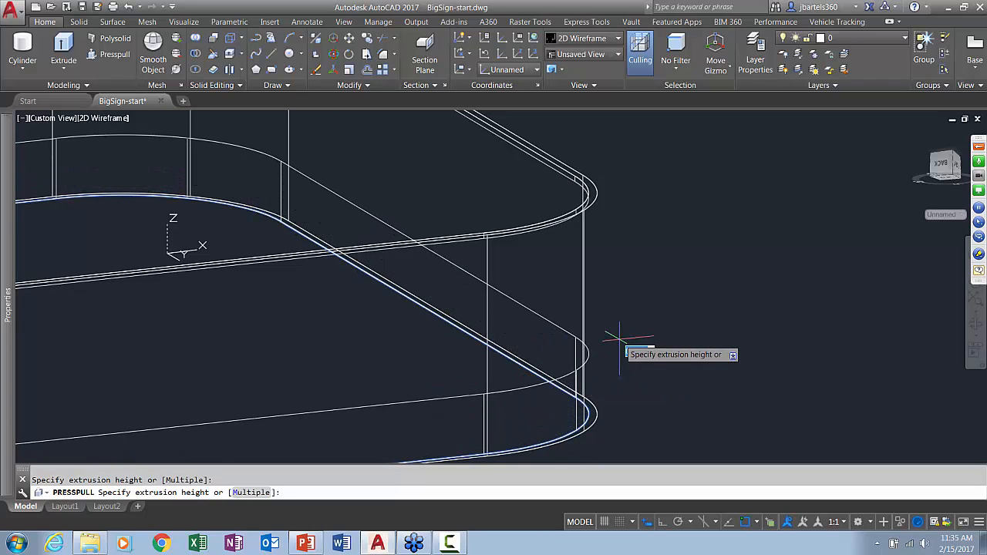
type(".05")
key("Return")
key("Return")
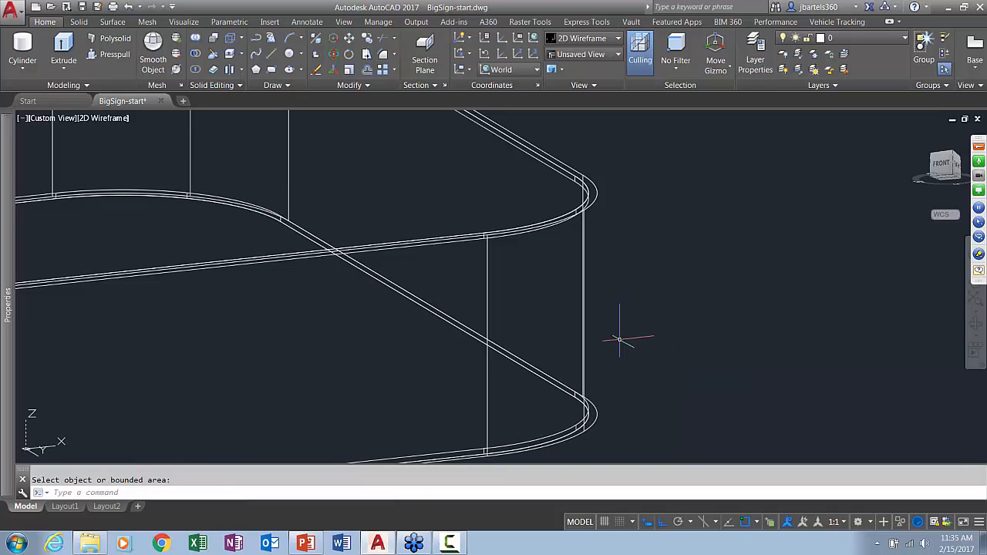
Return to the Conceptual visual style and inspect the recesses on the underside and top of the panel
left_click(114, 121)
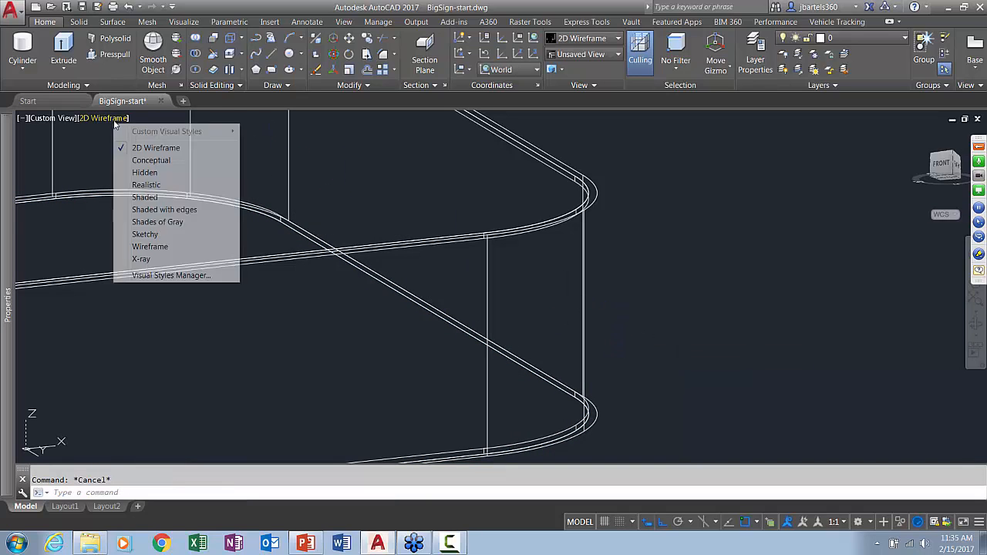
left_click(171, 159)
scroll(466, 273, "up", 1)
scroll(552, 419, "up", 3)
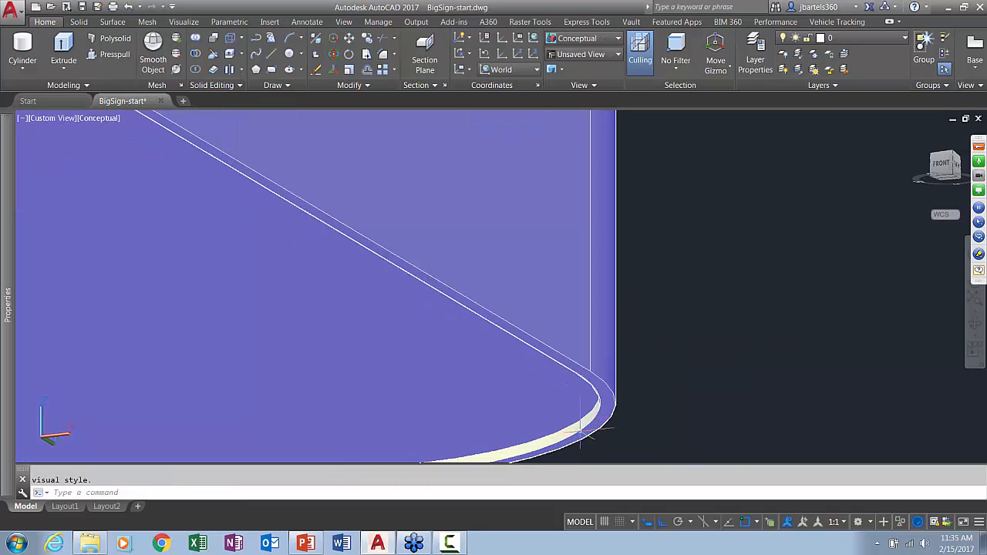
scroll(595, 386, "down", 2)
middle_click_drag(501, 235, 500, 148, "shift")
scroll(500, 148, "up", 2)
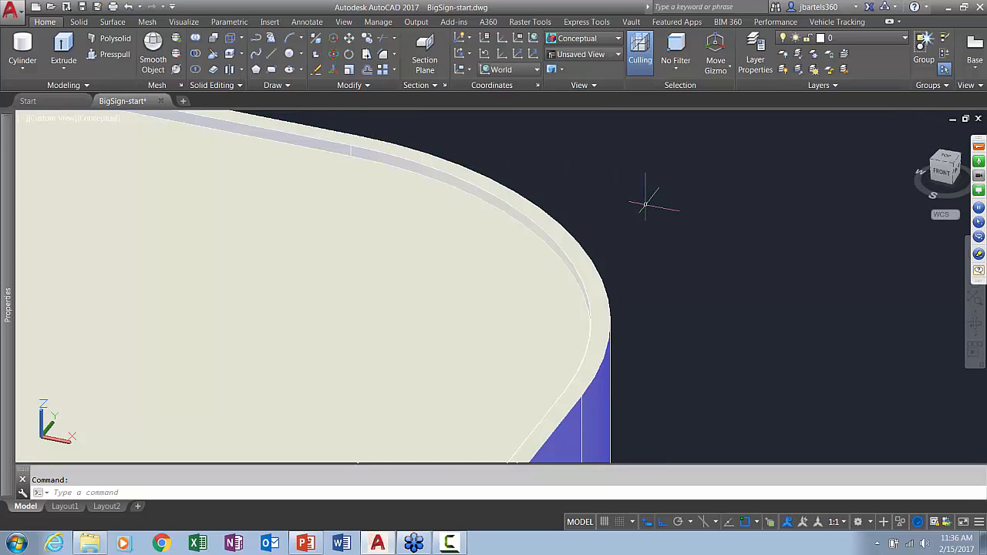
scroll(655, 209, "down", 4)
scroll(655, 209, "down", 3)
middle_click_drag(496, 207, 438, 255, "shift")
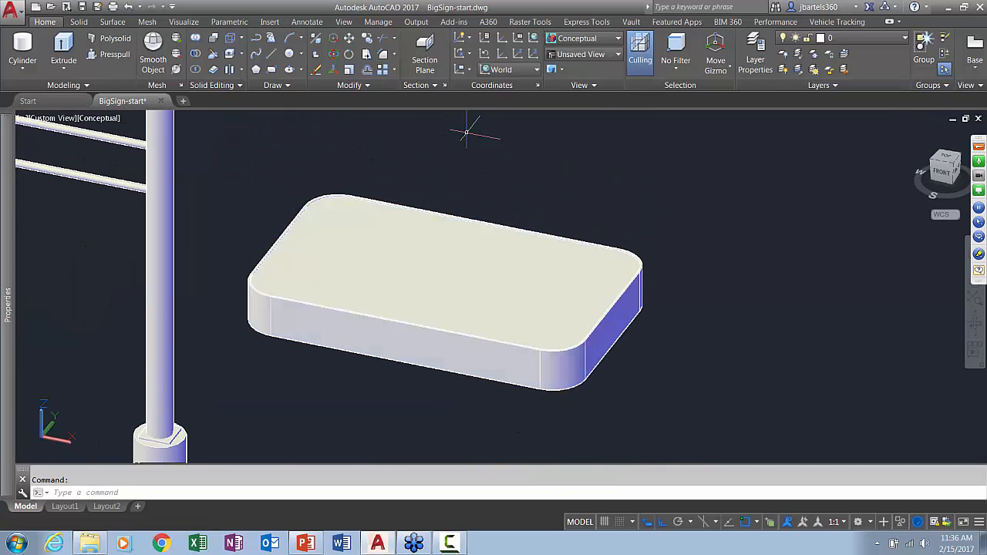
Rotate the sign panel 90 degrees about the red X axis with the Rotate gizmo so it stands upright
left_click(395, 263)
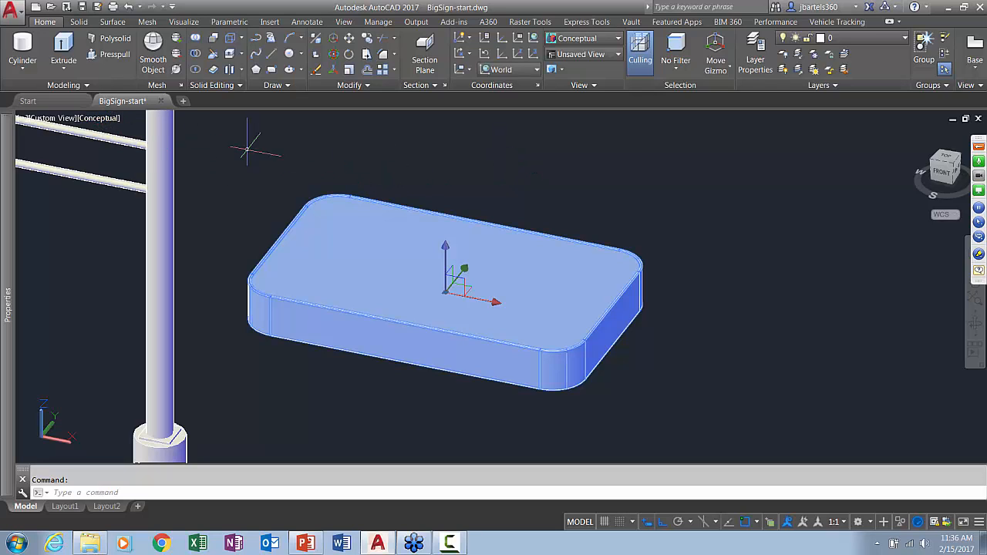
right_click(448, 284)
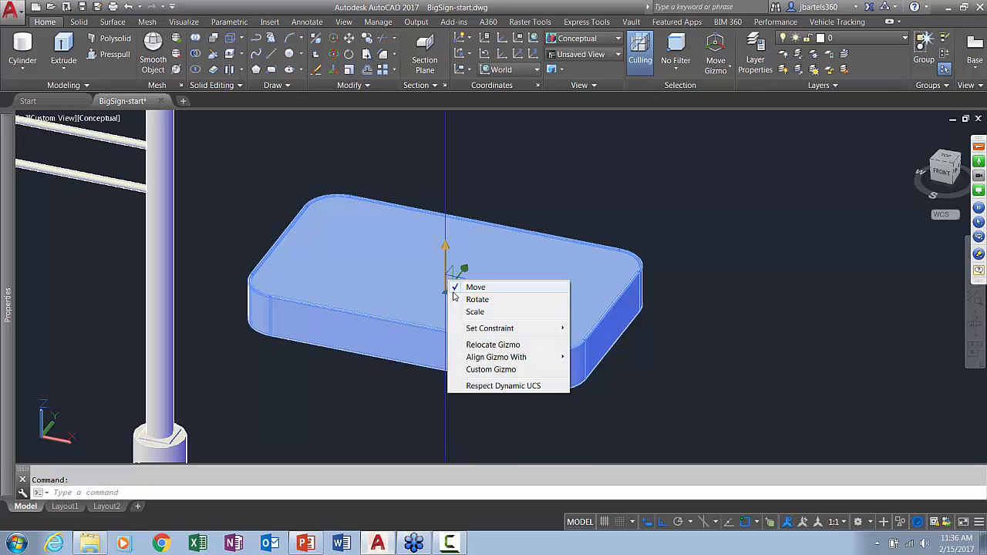
left_click(471, 300)
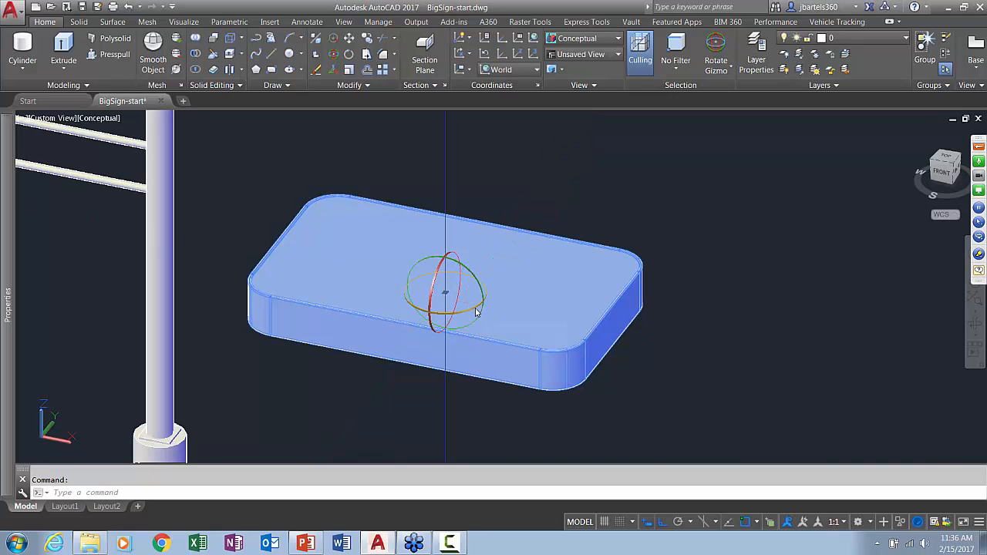
left_click(452, 256)
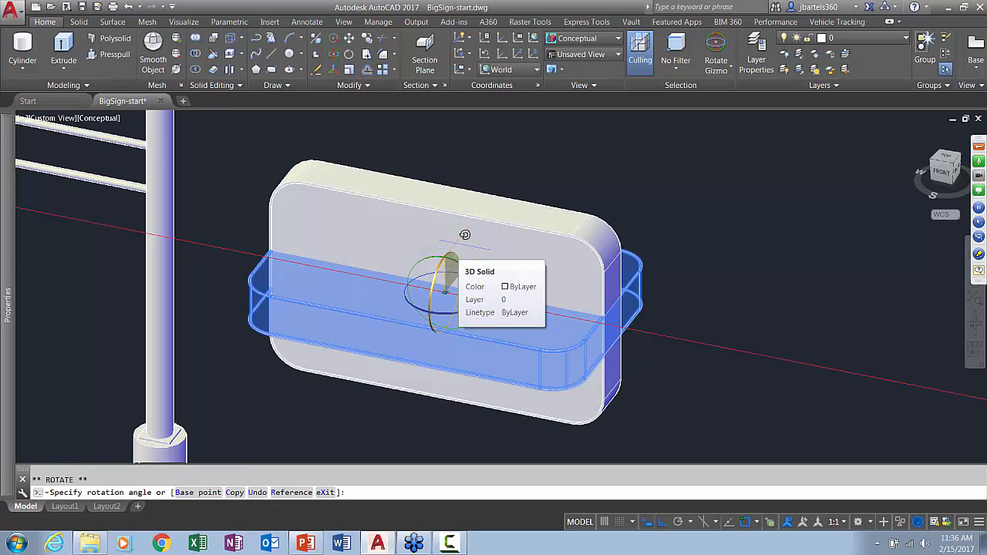
key("F8")
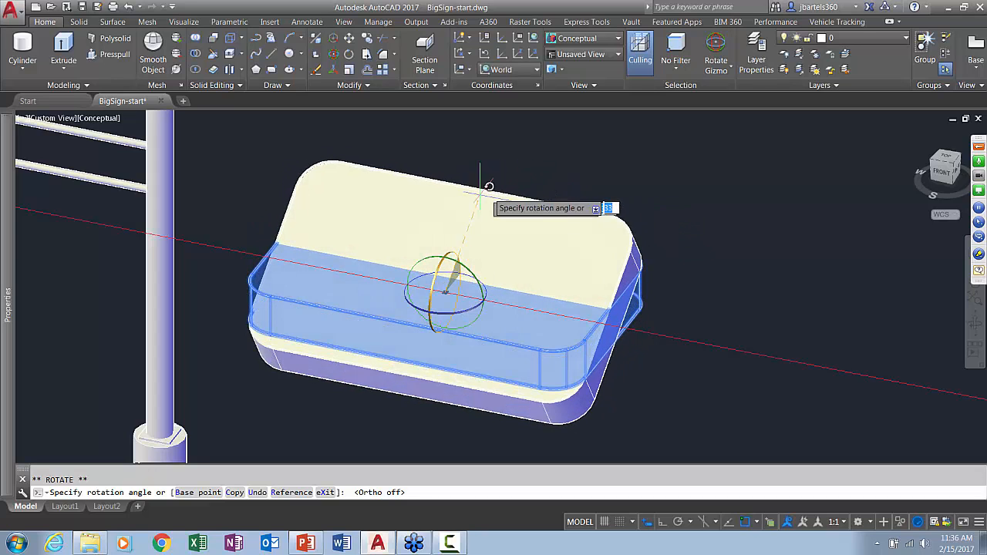
key("F8")
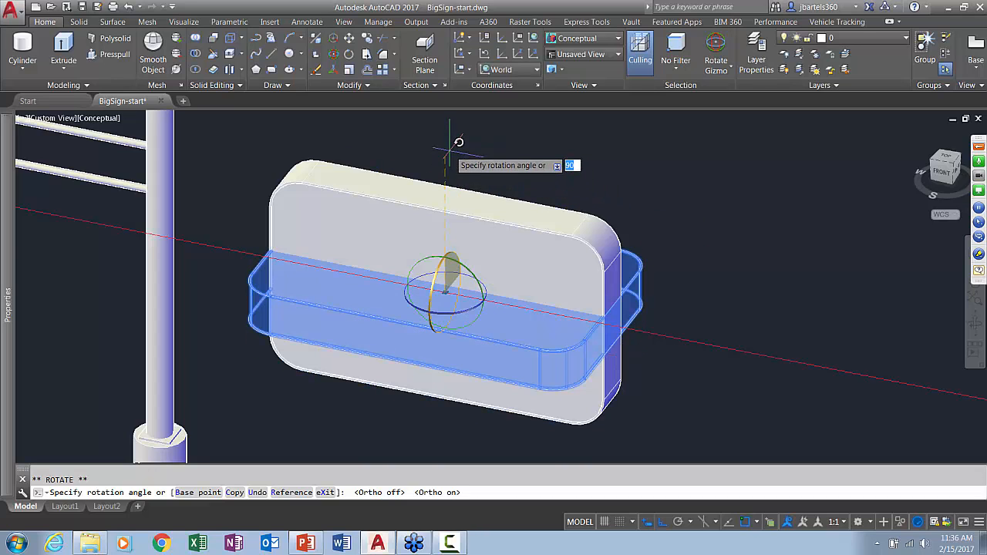
left_click(517, 164)
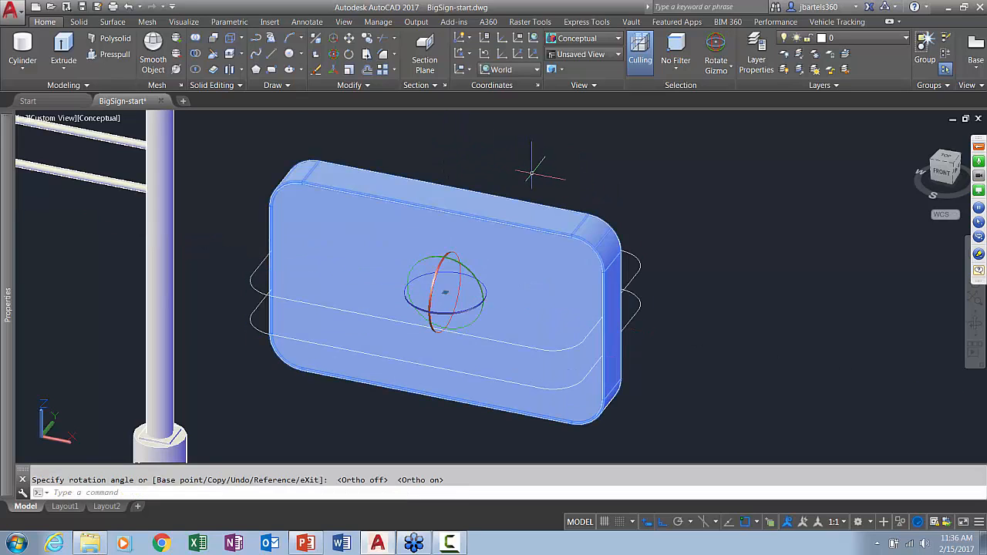
key("Escape")
Start moving the upright panel, using the midpoint between two diagonally opposite endpoints of its bottom face as the base point
scroll(540, 231, "down", 3)
middle_click_drag(529, 293, 518, 290)
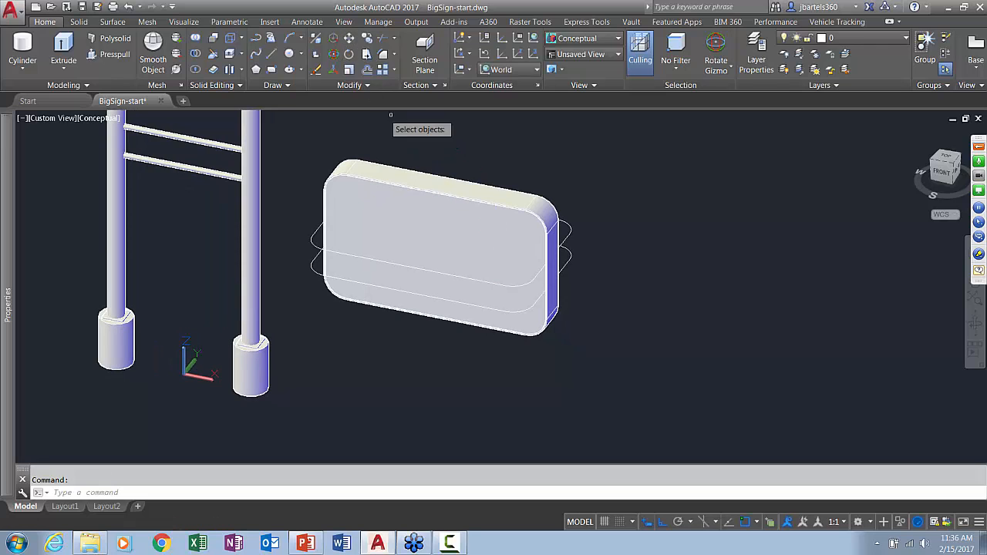
left_click(428, 171)
key("Return")
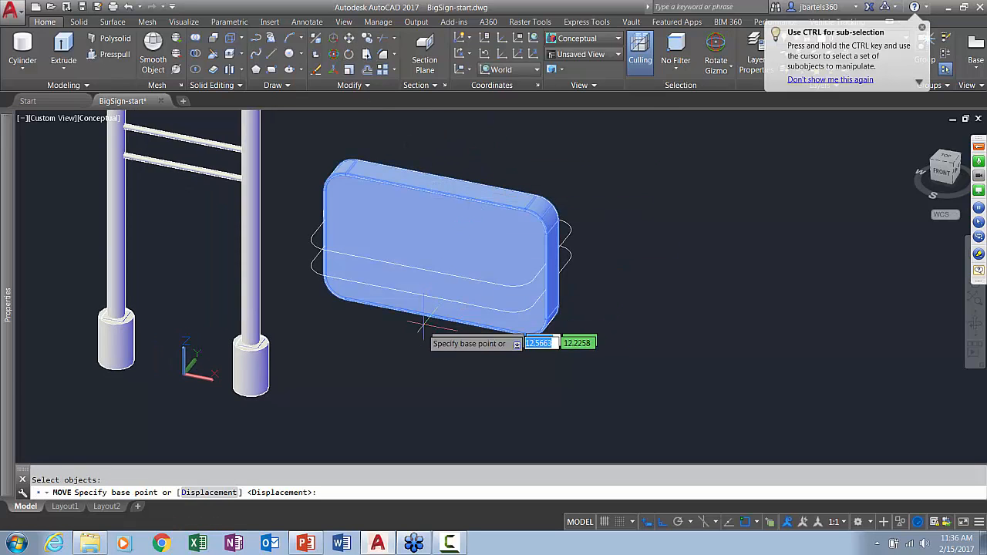
scroll(424, 324, "up", 3)
middle_click_drag(423, 370, 436, 189, "shift")
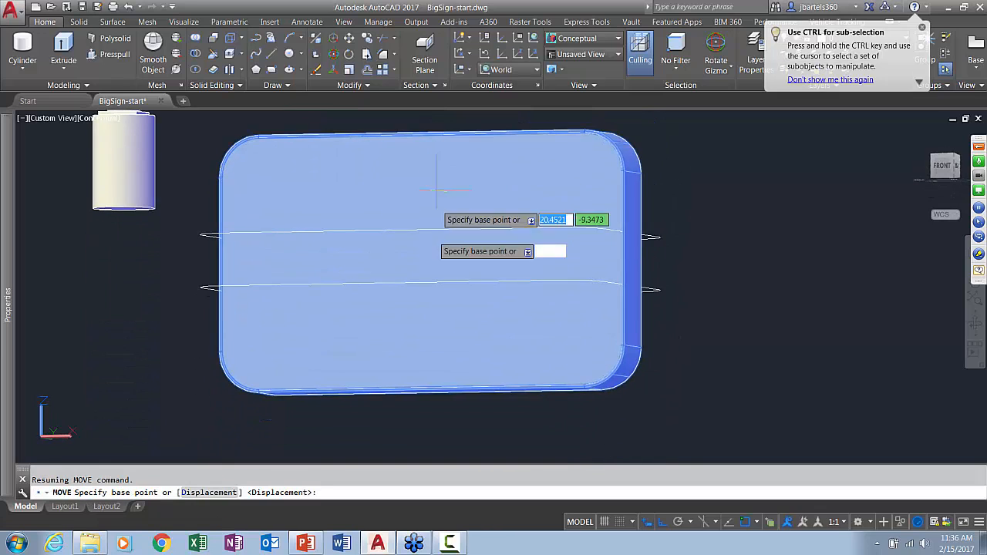
middle_click_drag(421, 350, 386, 265, "shift")
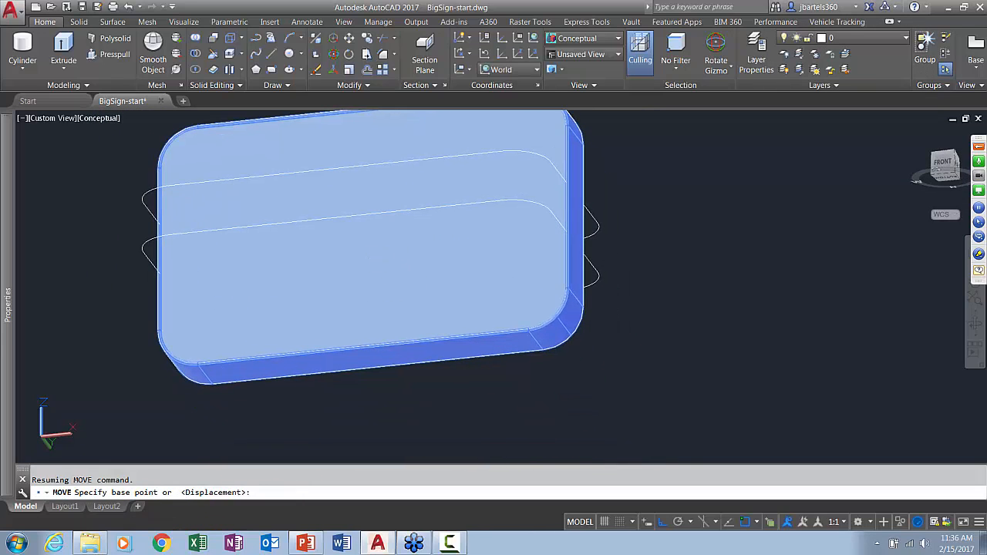
right_click(626, 248, "shift")
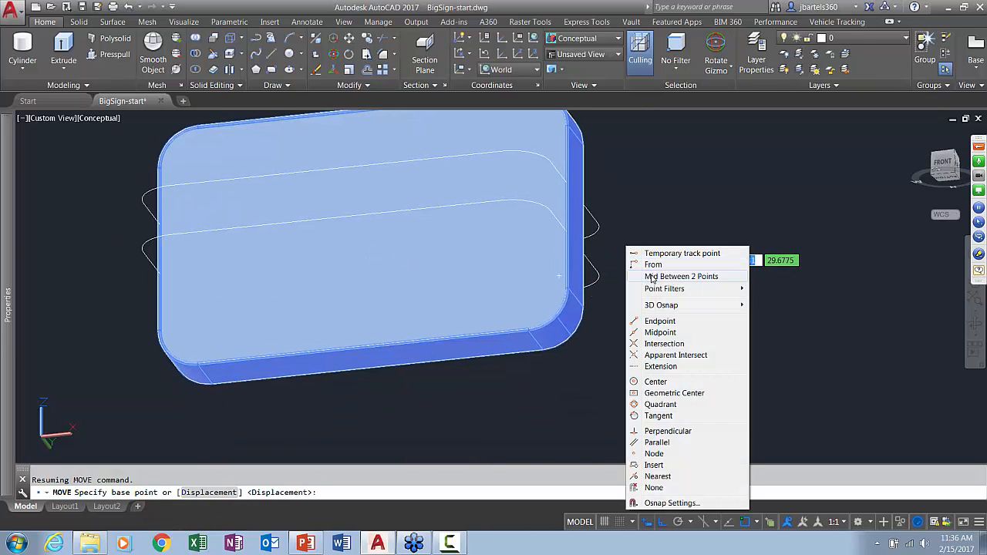
left_click(651, 278)
scroll(540, 360, "up", 4)
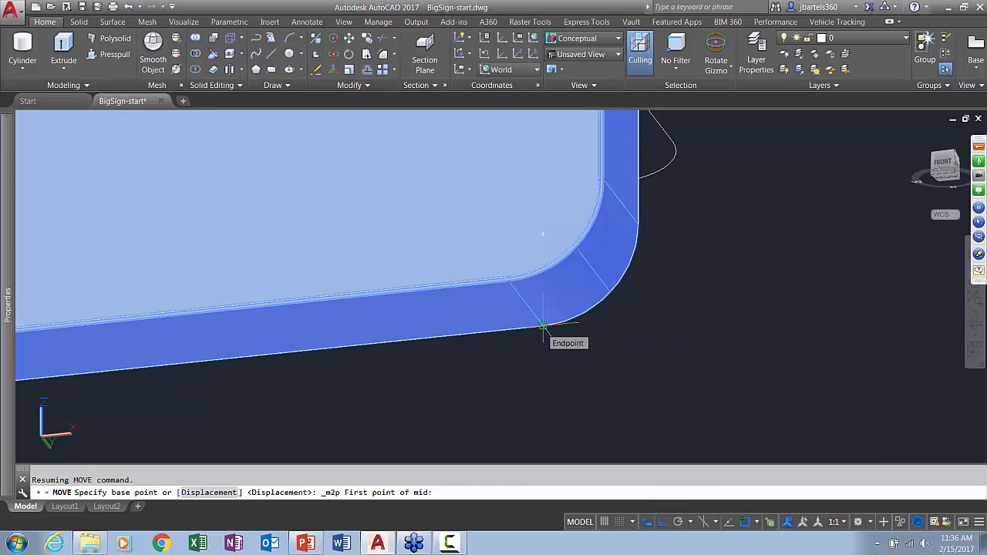
left_click(543, 324)
scroll(529, 347, "down", 1)
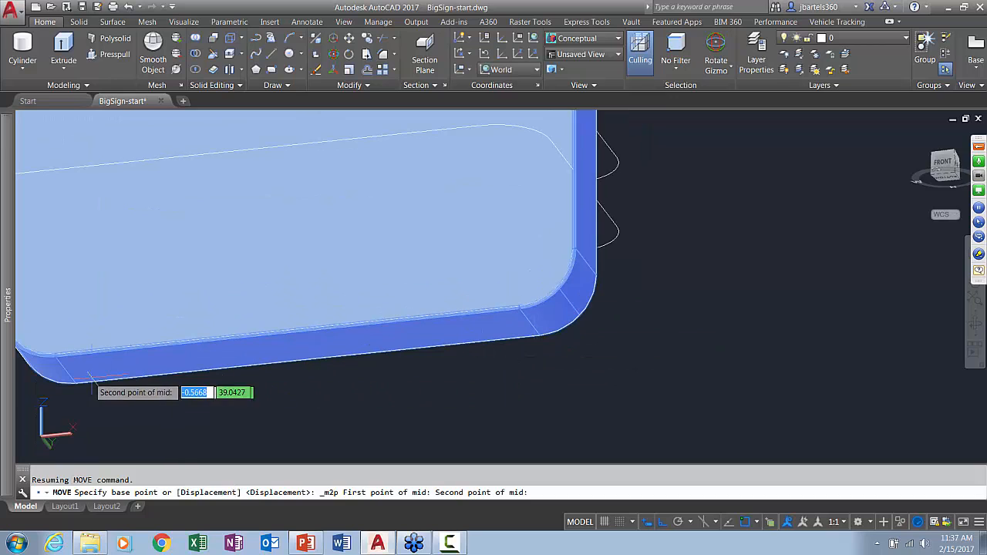
scroll(52, 369, "up", 3)
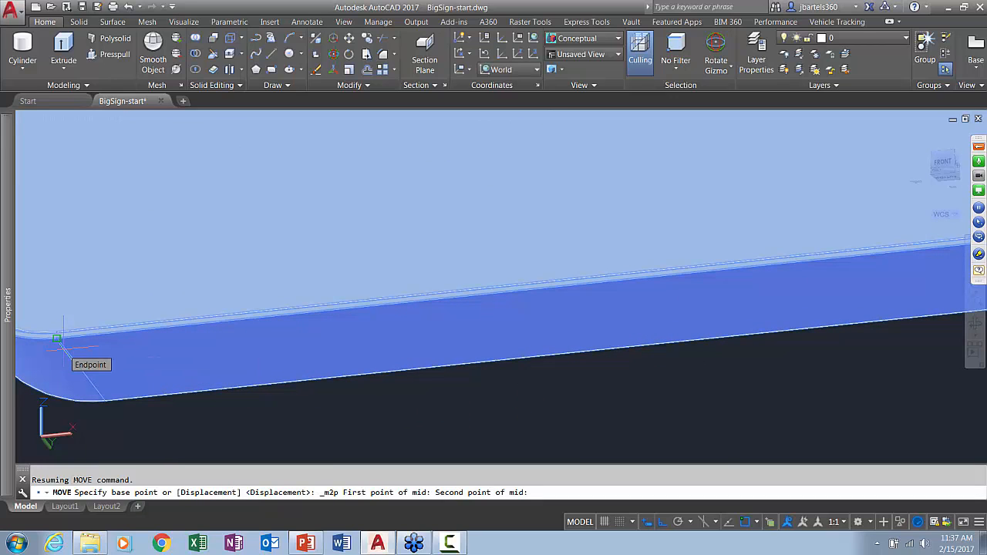
left_click(57, 337)
scroll(69, 340, "down", 4)
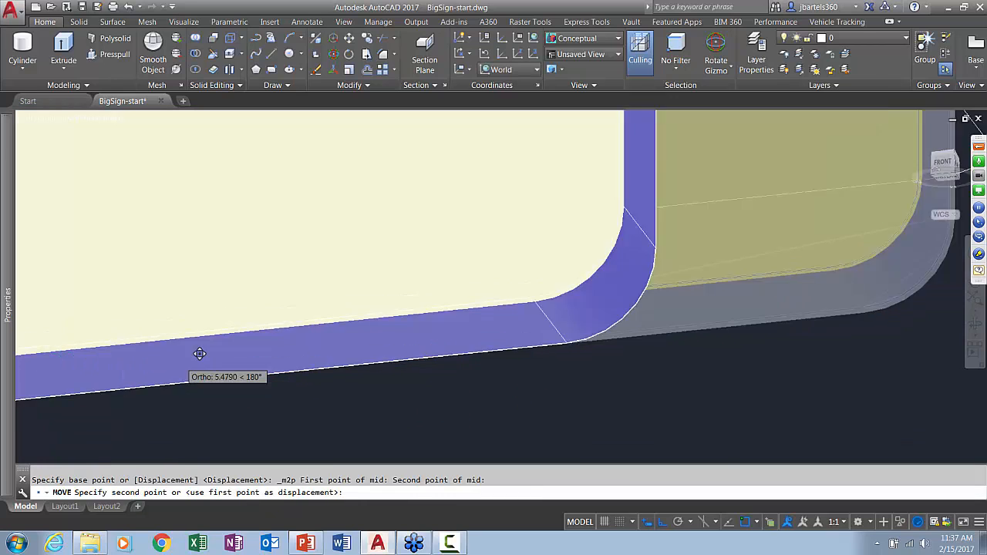
With Ortho off, place the panel at the midpoint between the tops of the two posts
key("F8")
scroll(232, 348, "down", 3)
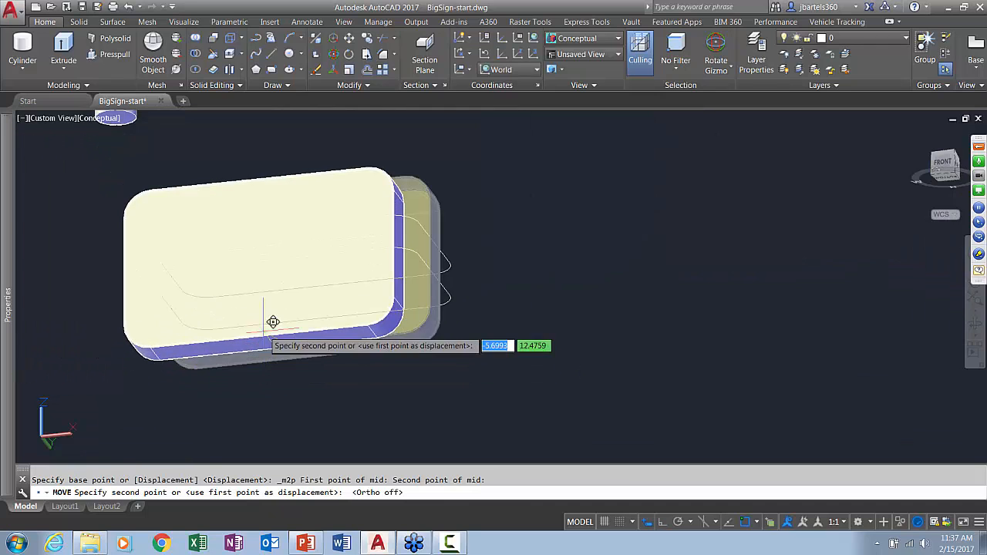
scroll(264, 344, "down", 5)
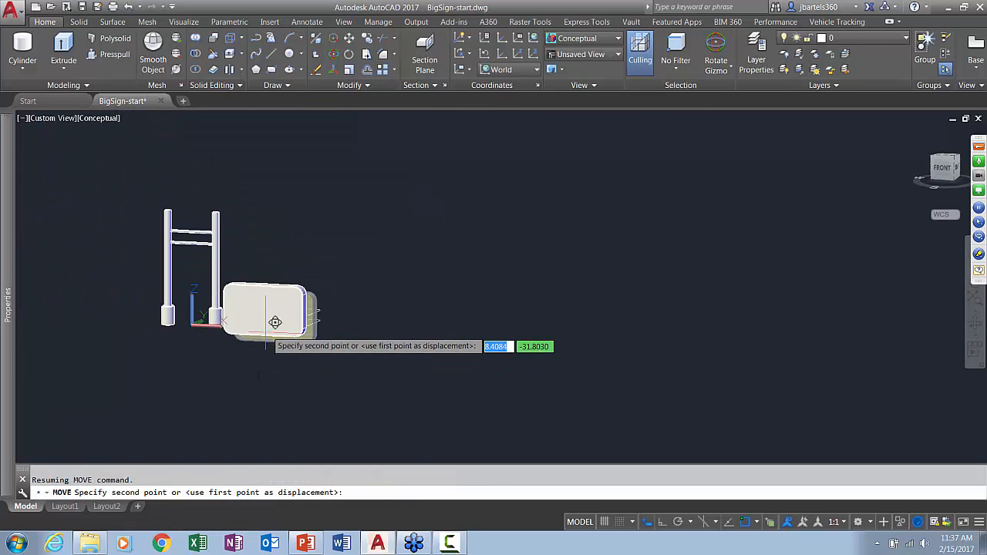
scroll(204, 202, "up", 5)
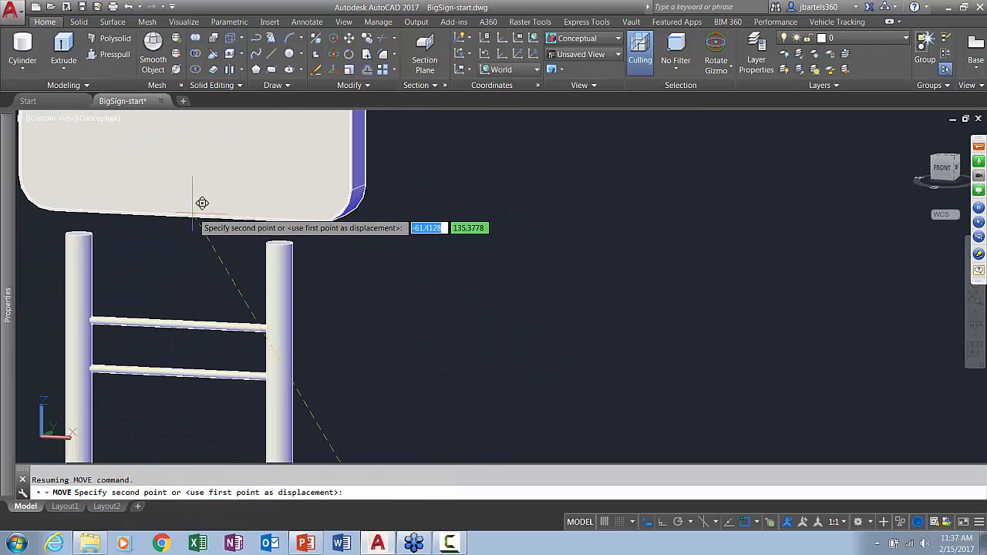
right_click(210, 199, "shift")
left_click(237, 226)
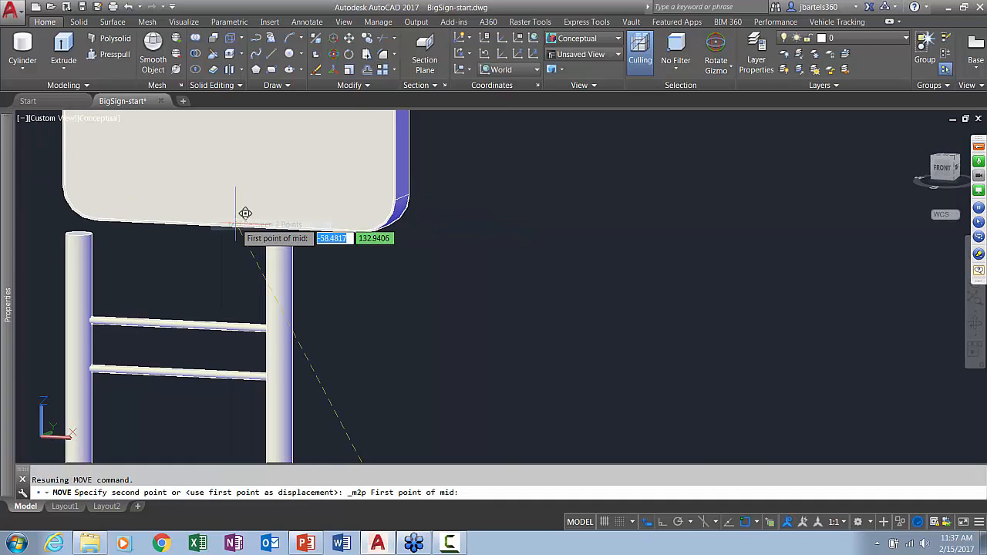
left_click(141, 206)
scroll(280, 214, "down", 3)
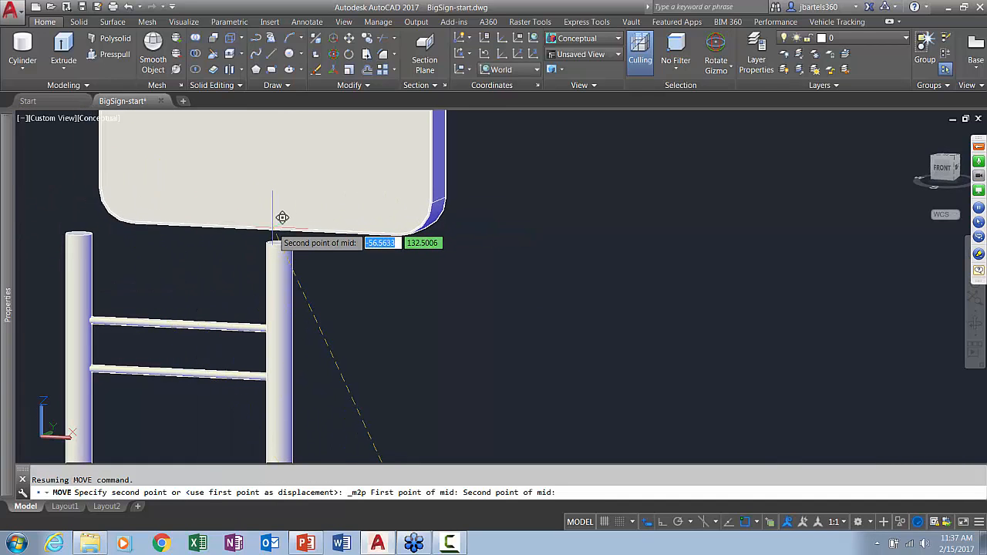
left_click(279, 223)
Draw a rectangle 8.15 long and 4.4 wide on the ground beside the sign, using the Dimensions option
middle_click_drag(429, 286, 416, 311)
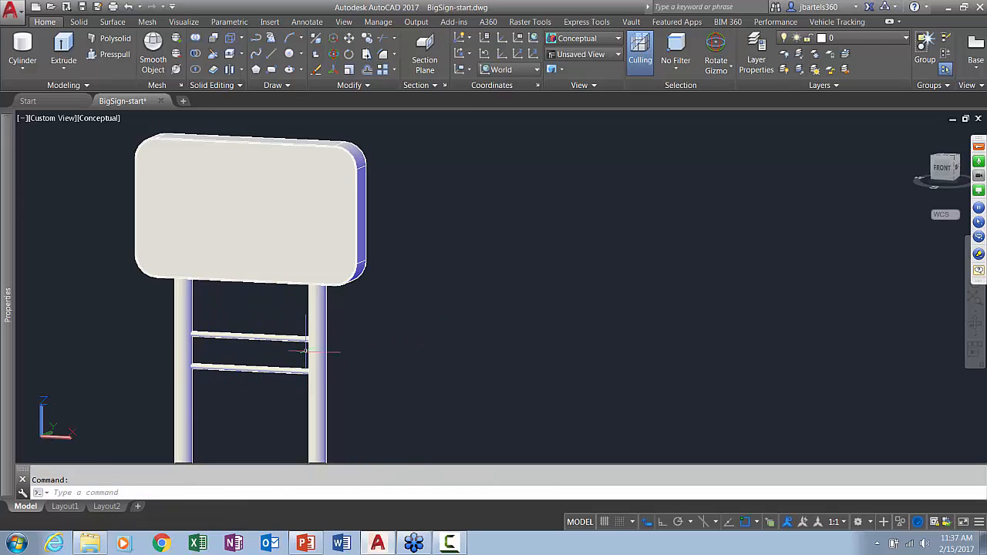
middle_click_drag(436, 356, 395, 328)
left_click(270, 73)
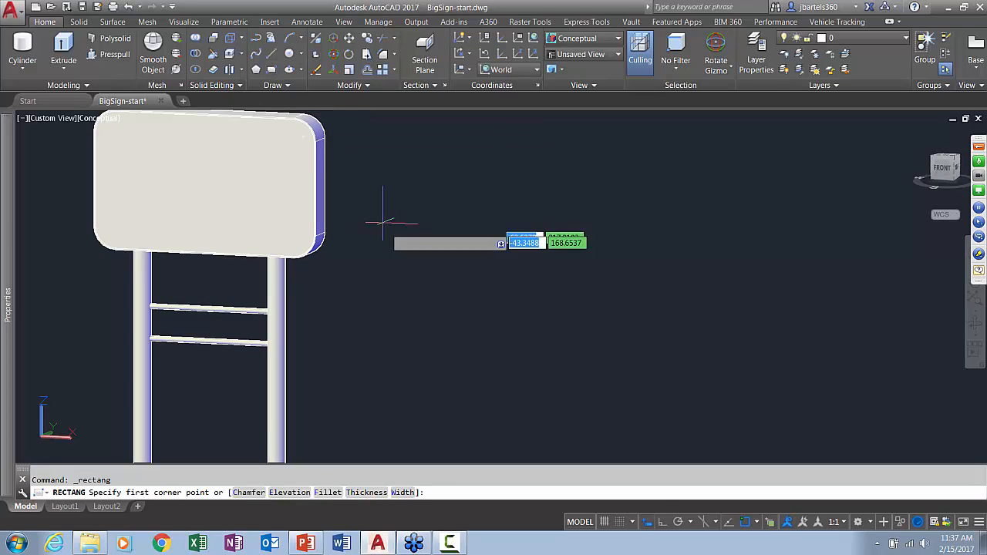
scroll(403, 264, "down", 4)
middle_click_drag(417, 293, 323, 283)
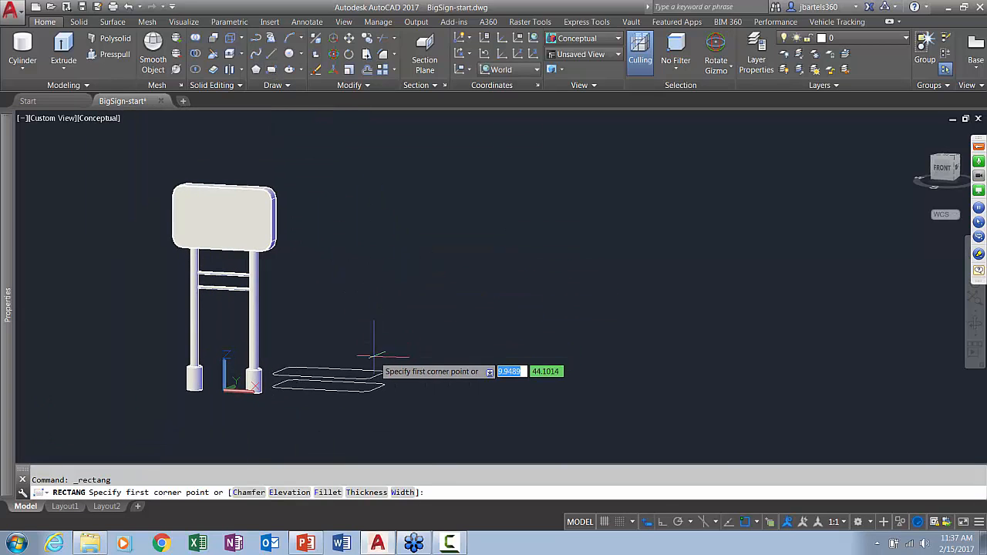
left_click(375, 356)
type("d")
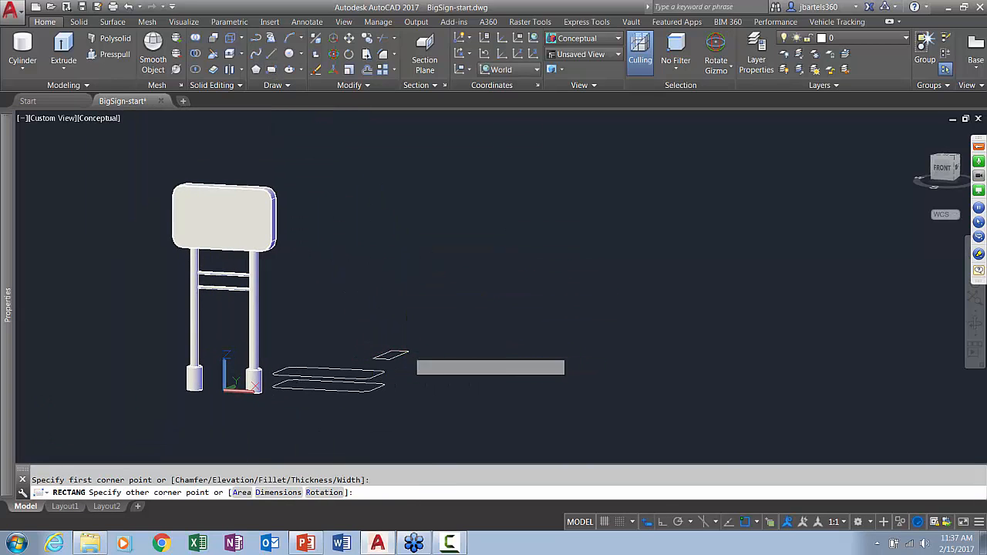
key("Return")
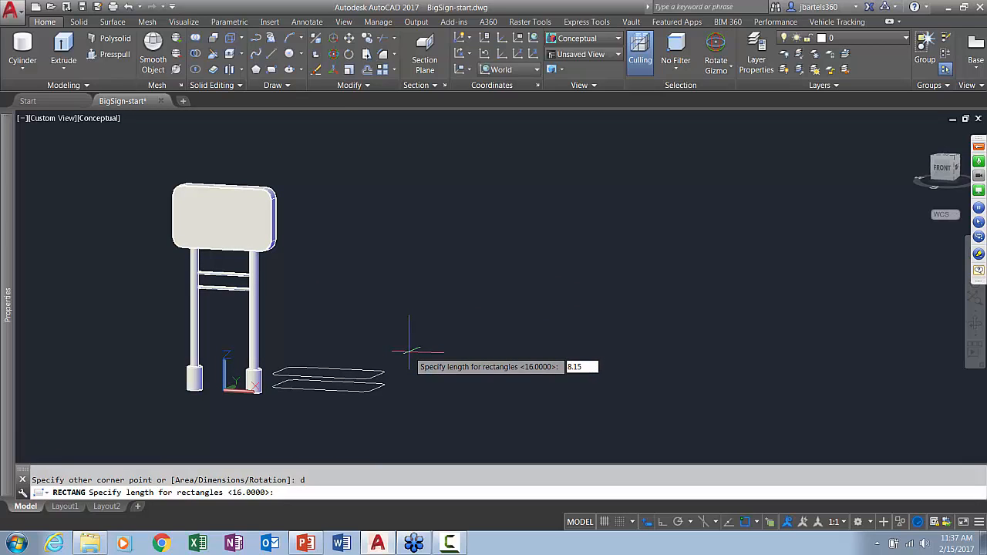
key("Return")
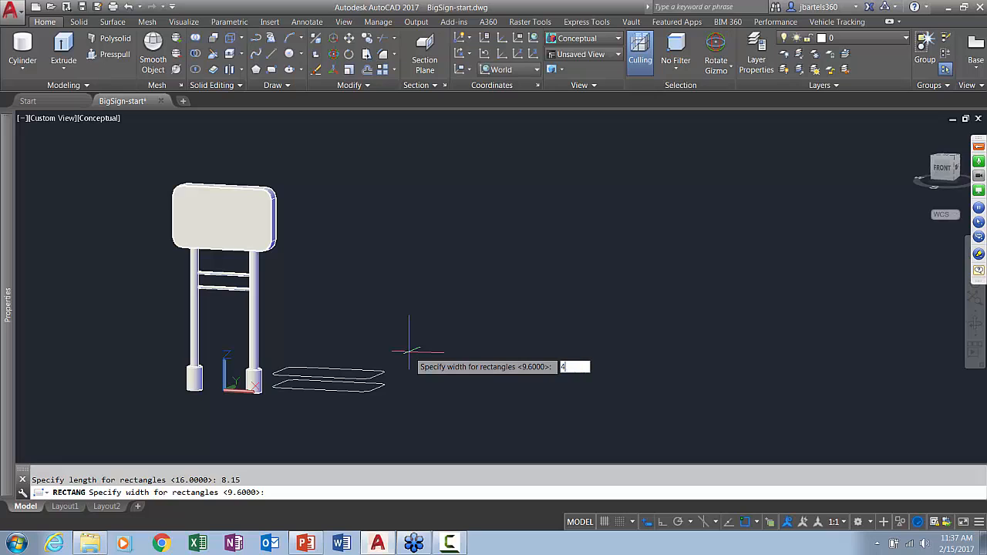
key("Return")
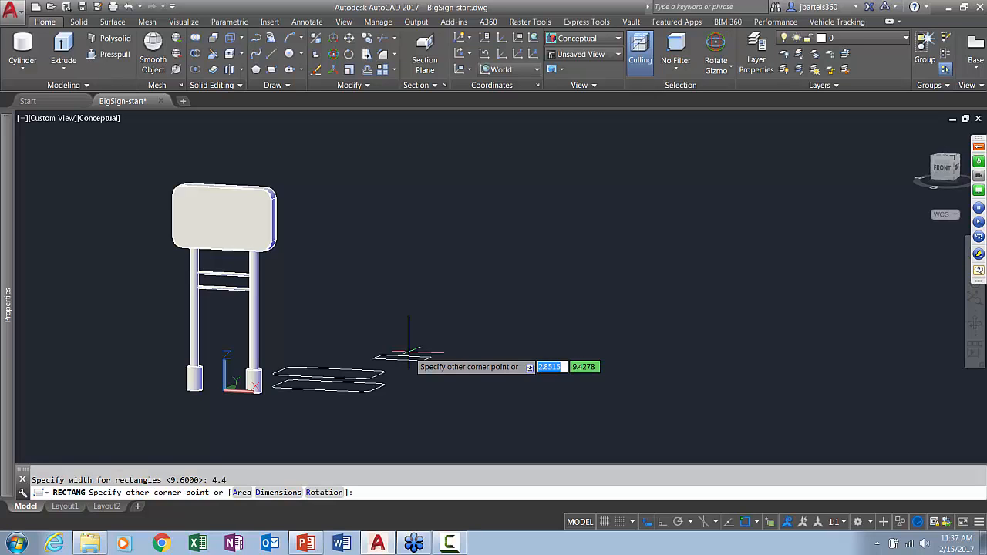
key("Return")
Erase the two leftover rounded outlines on the ground beside the sign
scroll(410, 354, "up", 3)
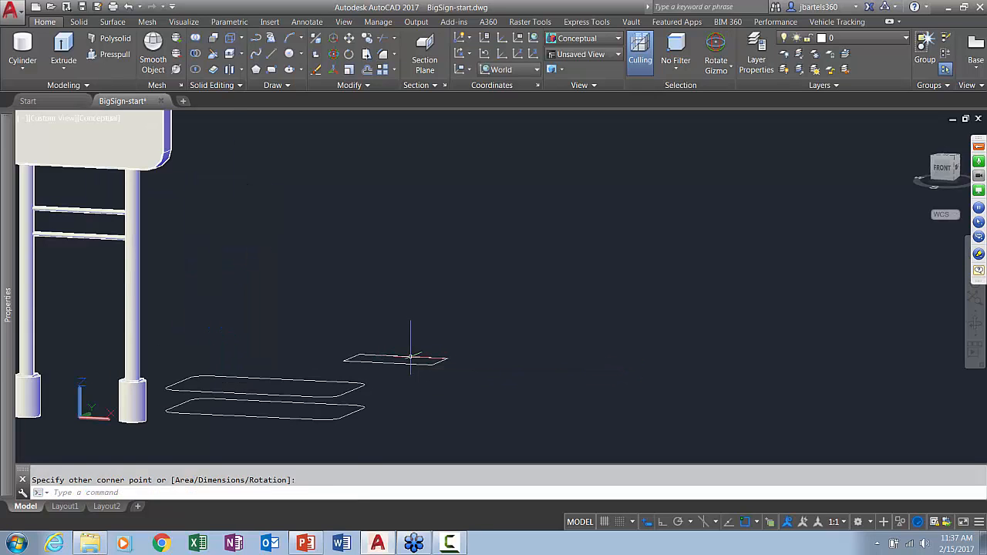
left_click(293, 361)
left_click(271, 414)
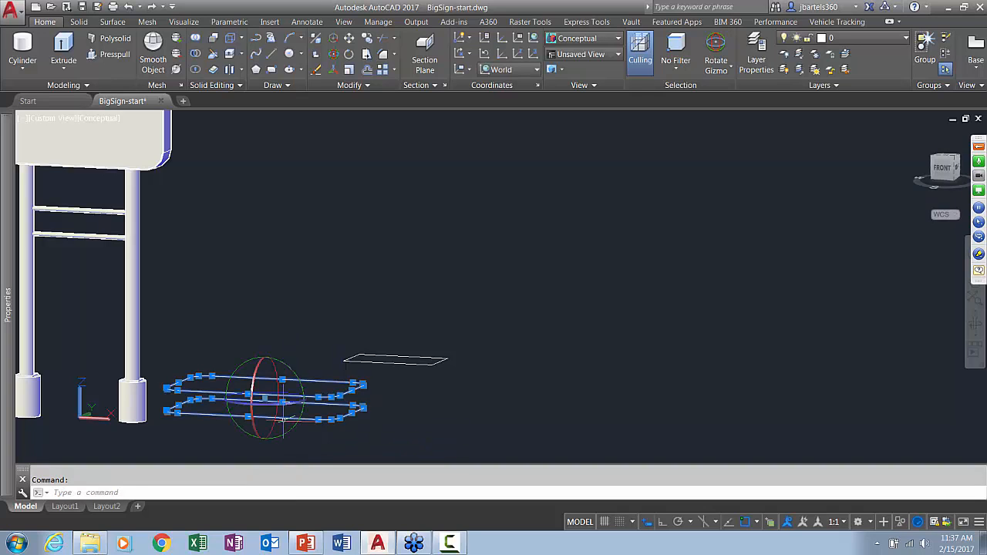
key("Delete")
Offset the new rectangle outward by .05
middle_click_drag(355, 378, 361, 420, "shift")
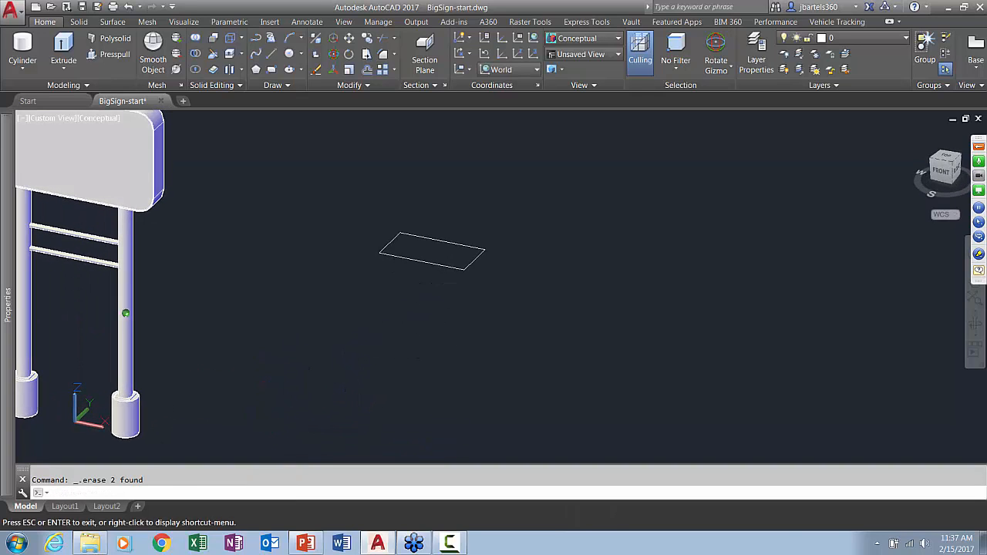
scroll(436, 231, "up", 5)
middle_click_drag(446, 278, 370, 296, "shift")
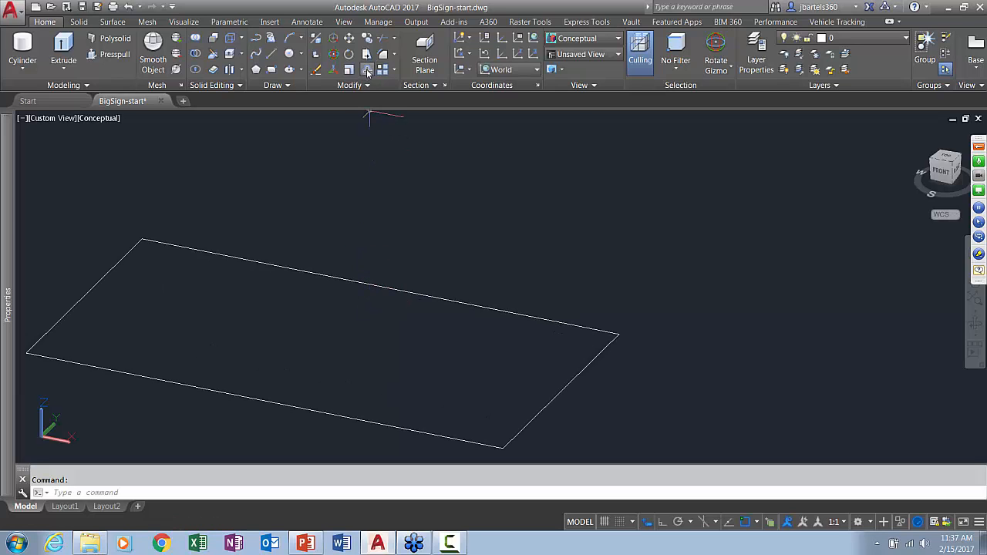
left_click(367, 70)
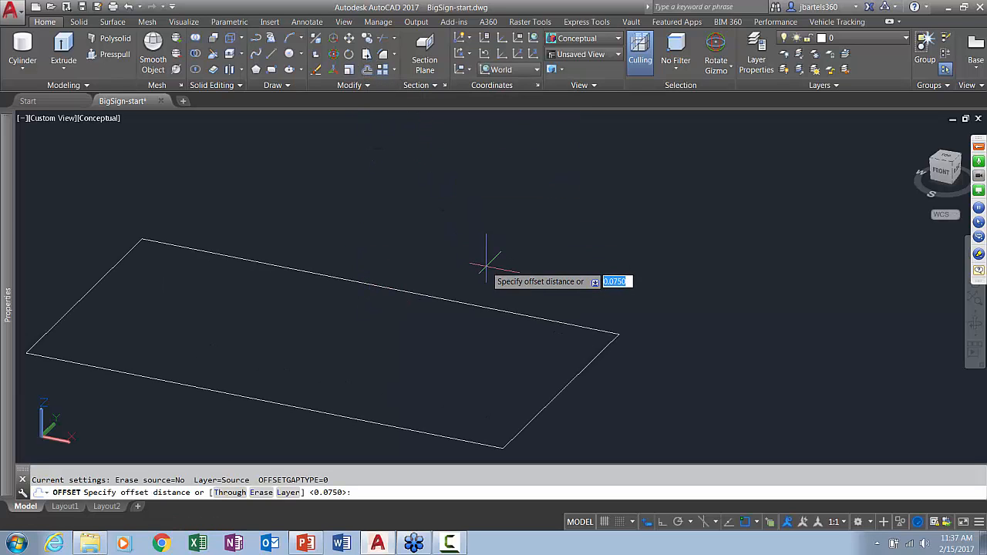
type(".05")
key("Return")
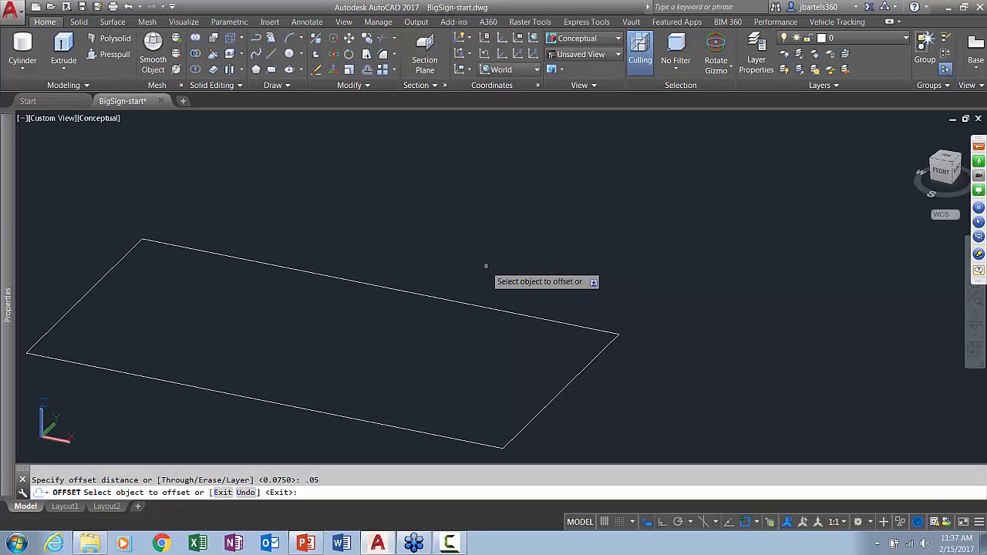
left_click(498, 309)
left_click(536, 284)
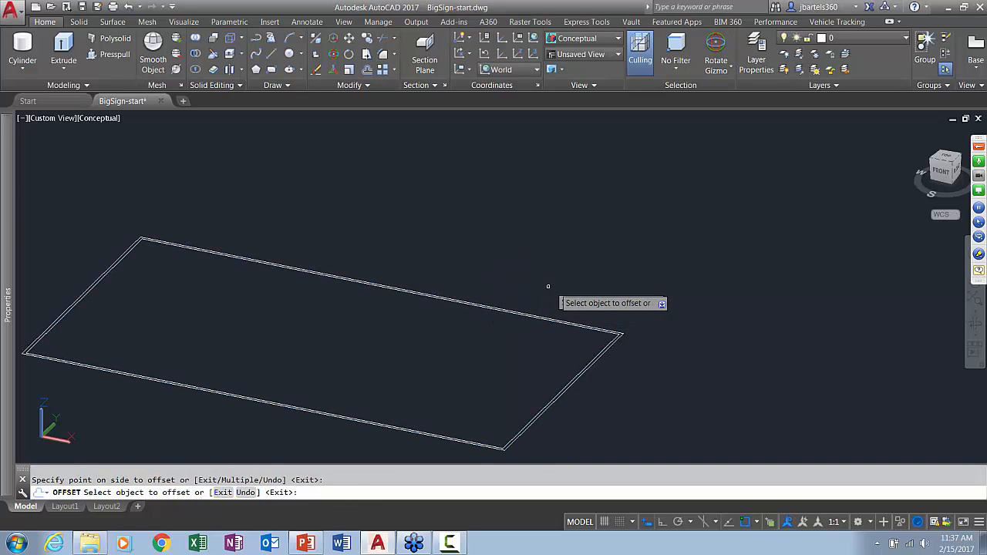
Extrude the outer rectangle 1 unit downward into a solid box
key("Escape")
scroll(622, 372, "up", 3)
middle_click_drag(622, 372, 529, 303)
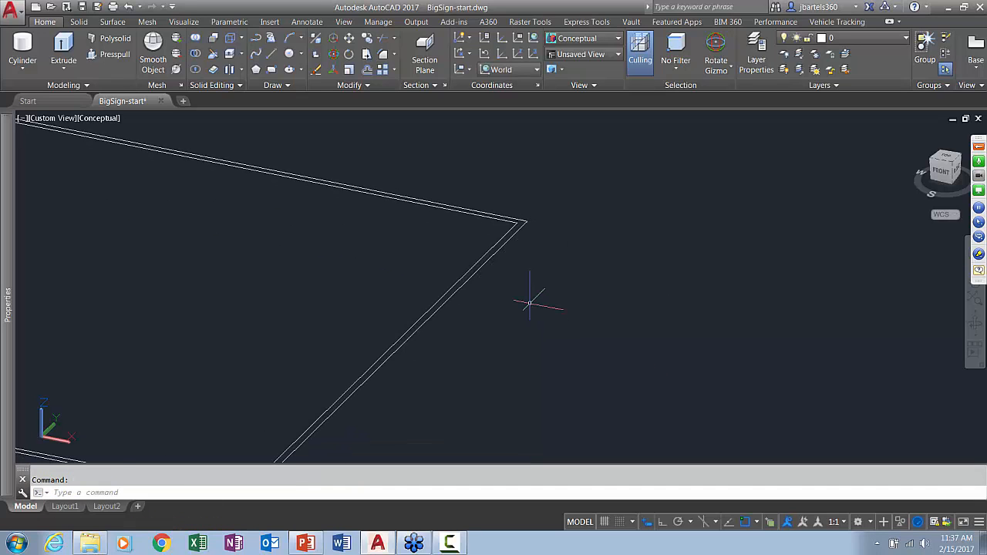
left_click(63, 51)
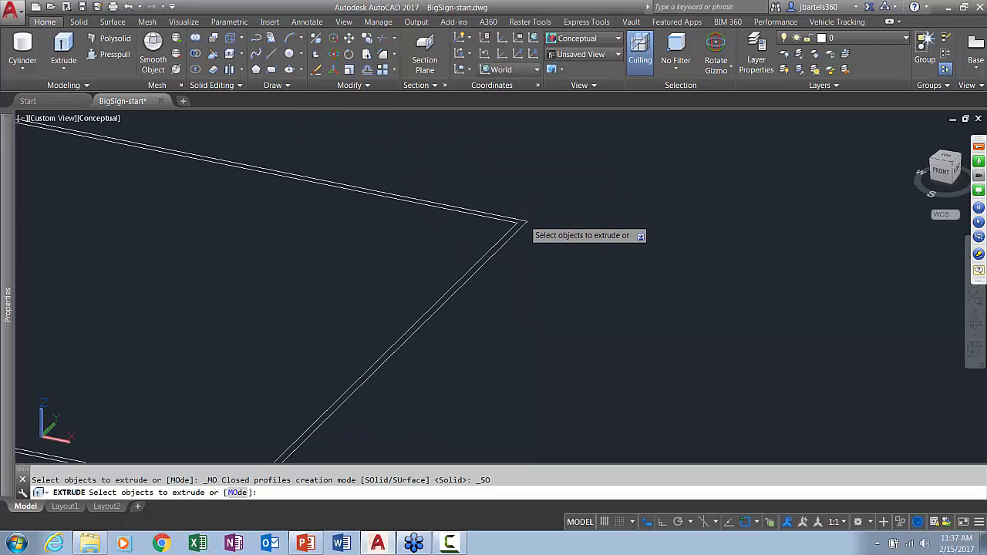
left_click(523, 220)
key("Return")
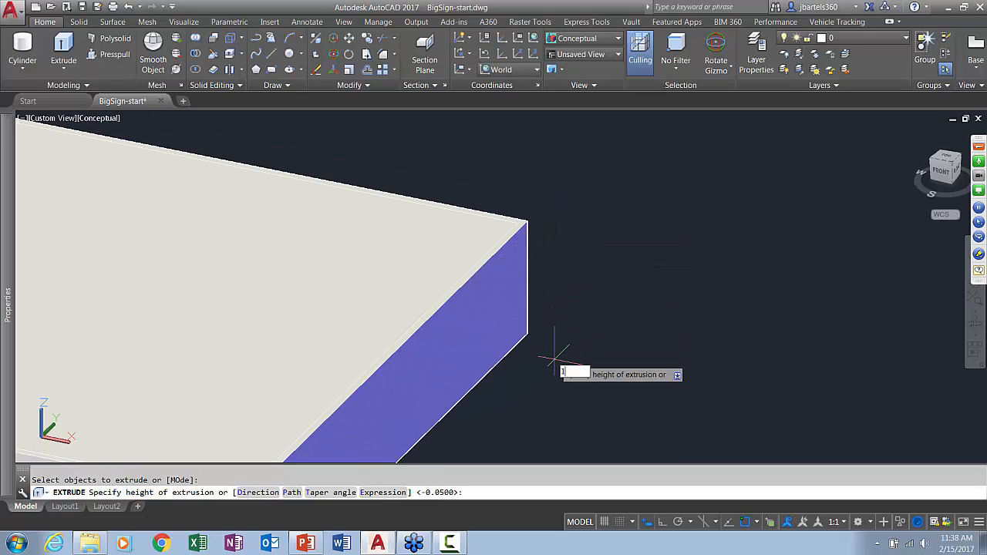
key("Return")
key("Escape")
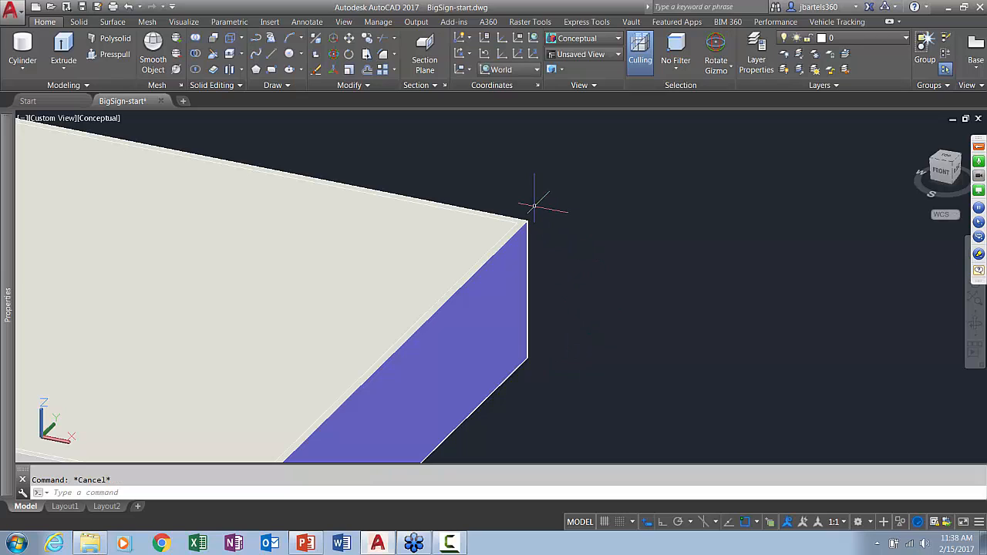
Switch to the 2D Wireframe visual style and copy the inner rectangle from the box's top corner straight down to its bottom corner
left_click(101, 120)
left_click(142, 147)
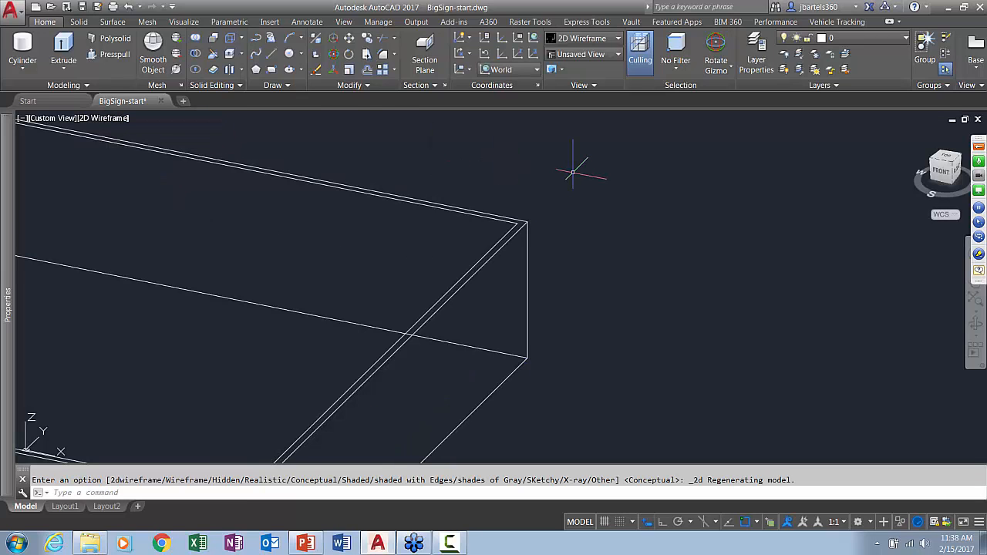
left_click(368, 41)
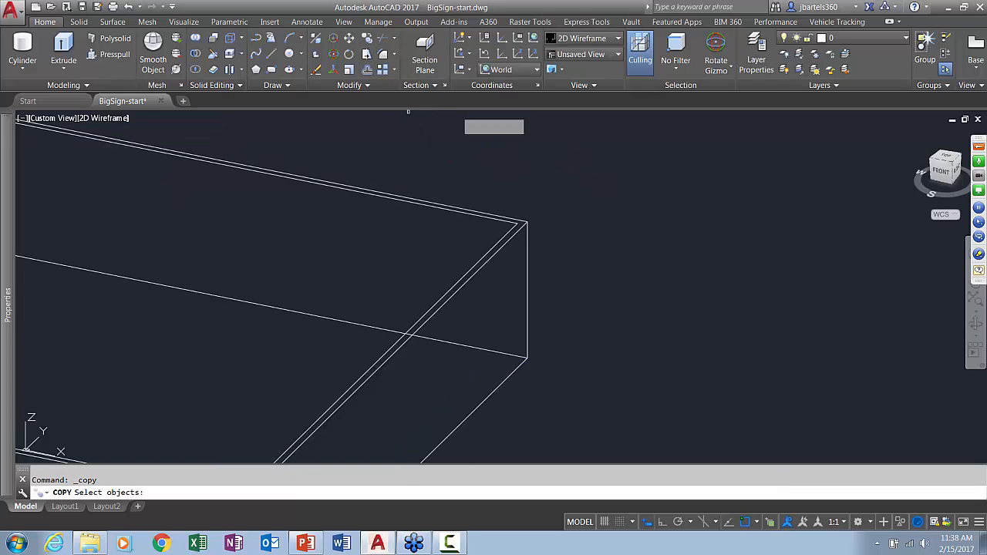
left_click(517, 225)
key("Return")
left_click(527, 223)
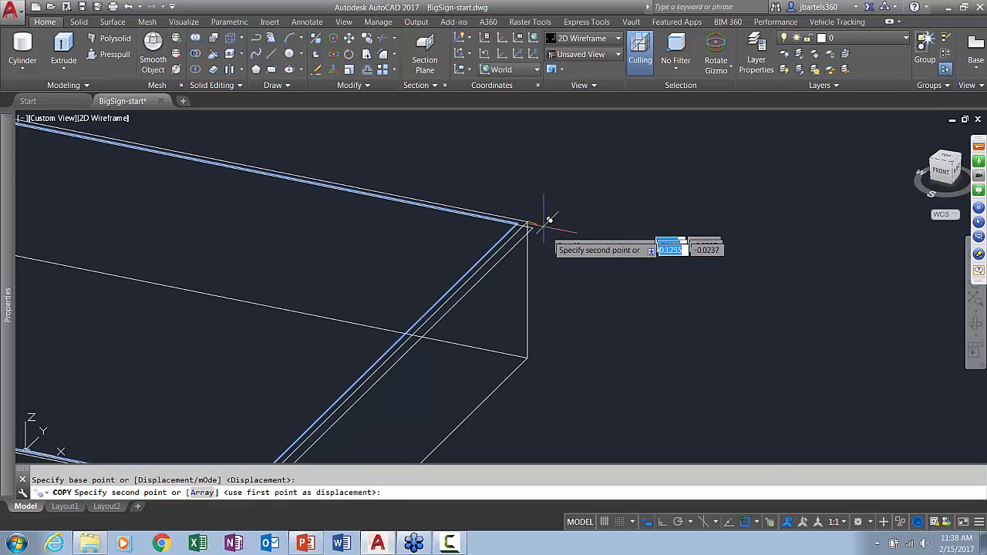
key("Escape")
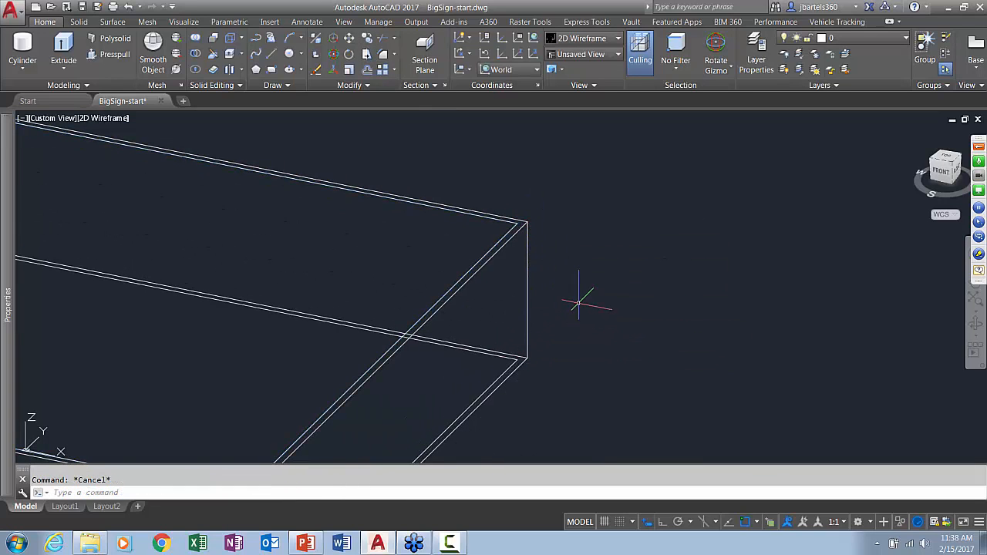
Presspull the inner rectangle areas on the box's top and bottom faces .05 into the box
left_click(112, 54)
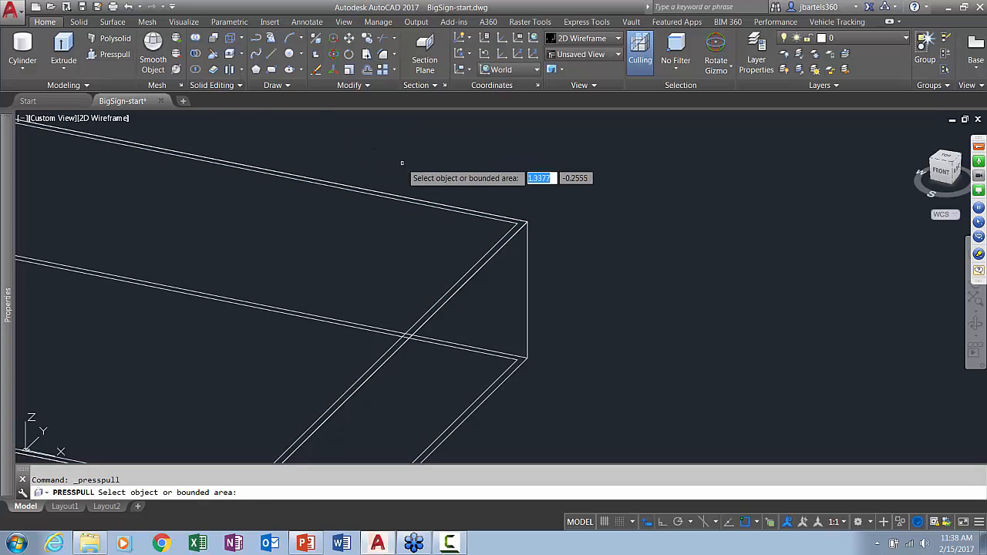
left_click(402, 228)
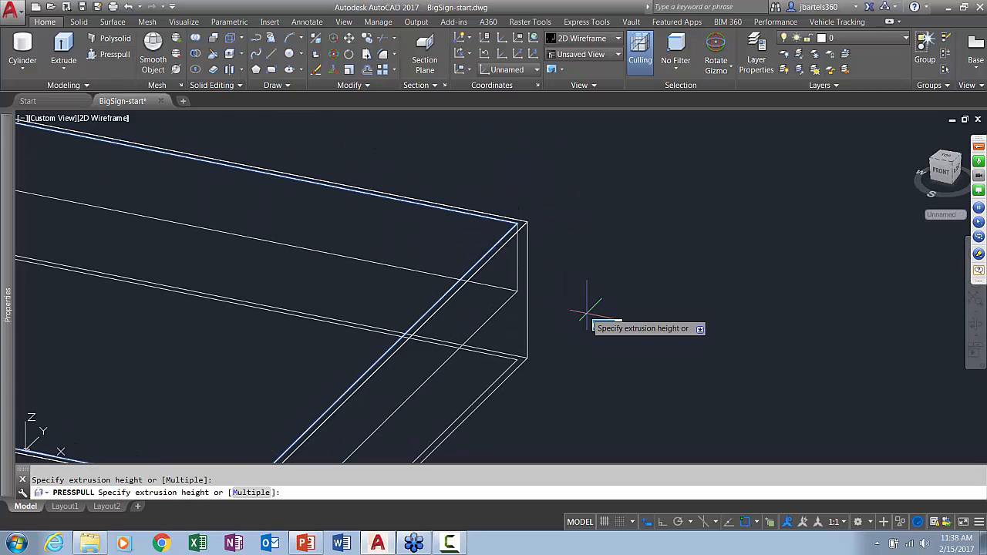
type(".0")
key("Return")
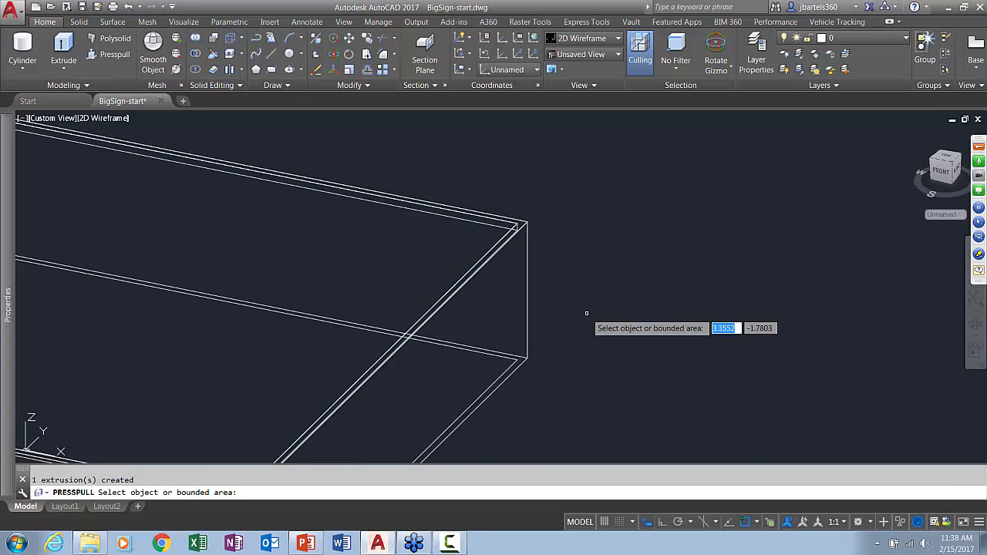
middle_click_drag(582, 313, 489, 346, "shift")
left_click(385, 348)
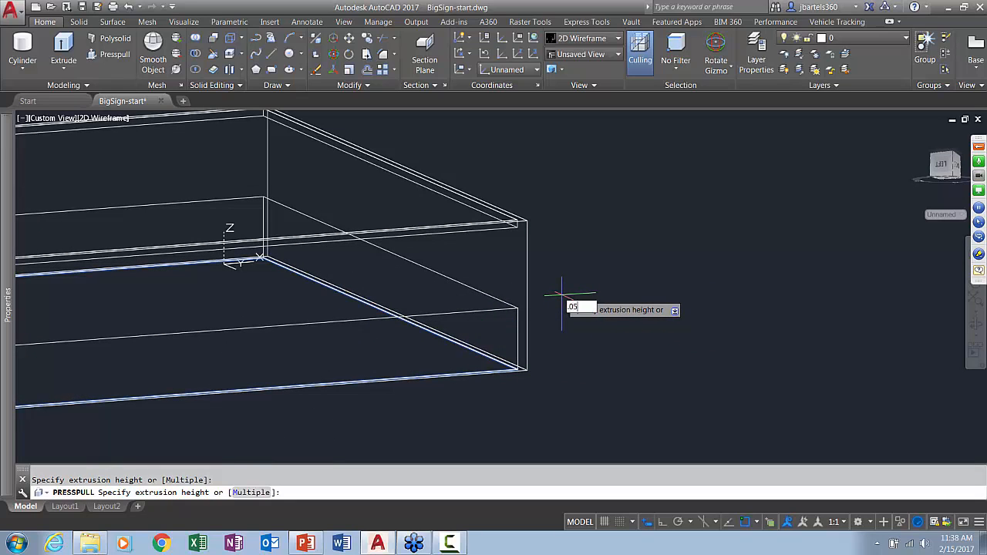
type(".05")
key("Return")
key("Return")
Set the visual style back to Conceptual with the whole recessed box in view
middle_click_drag(561, 294, 409, 343, "shift")
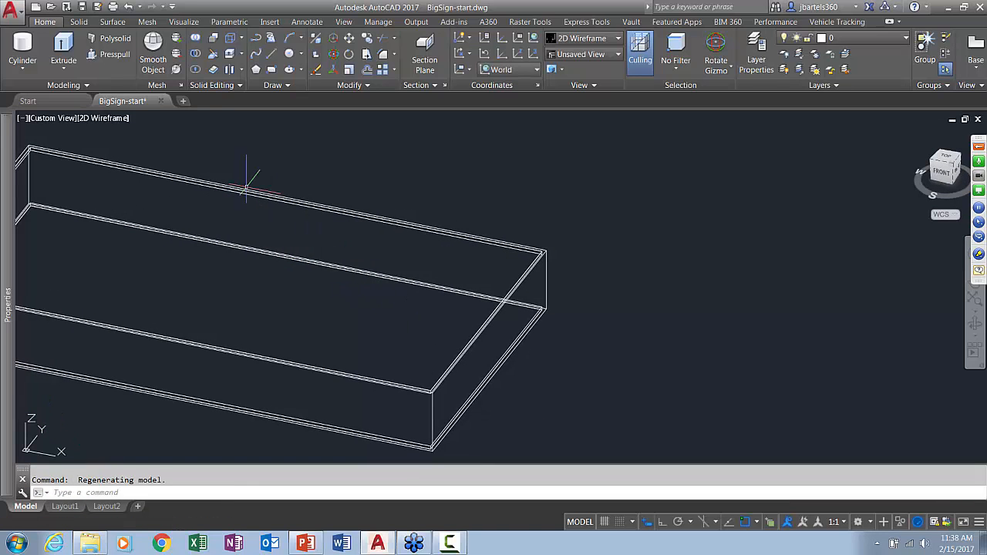
left_click(111, 119)
left_click(141, 171)
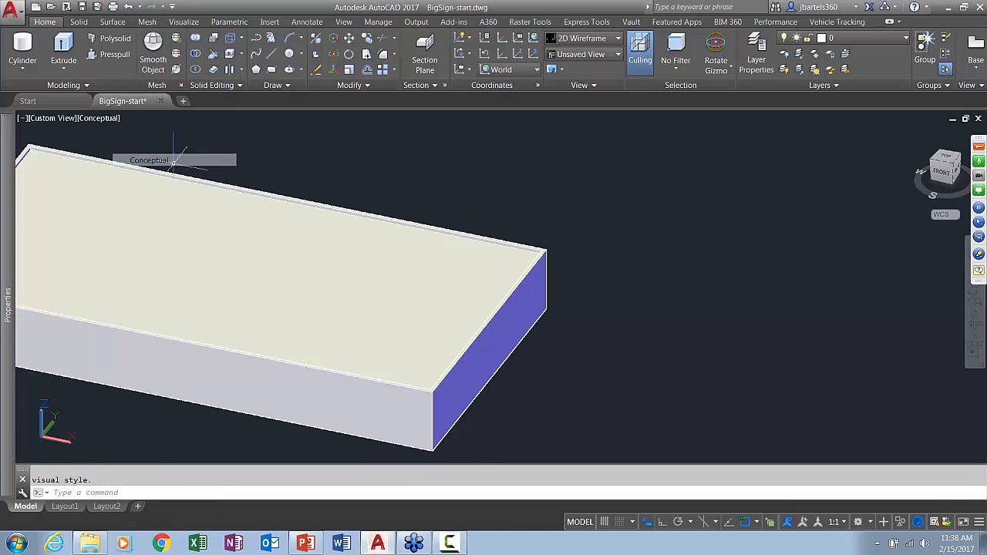
scroll(569, 223, "down", 3)
scroll(534, 222, "up", 1)
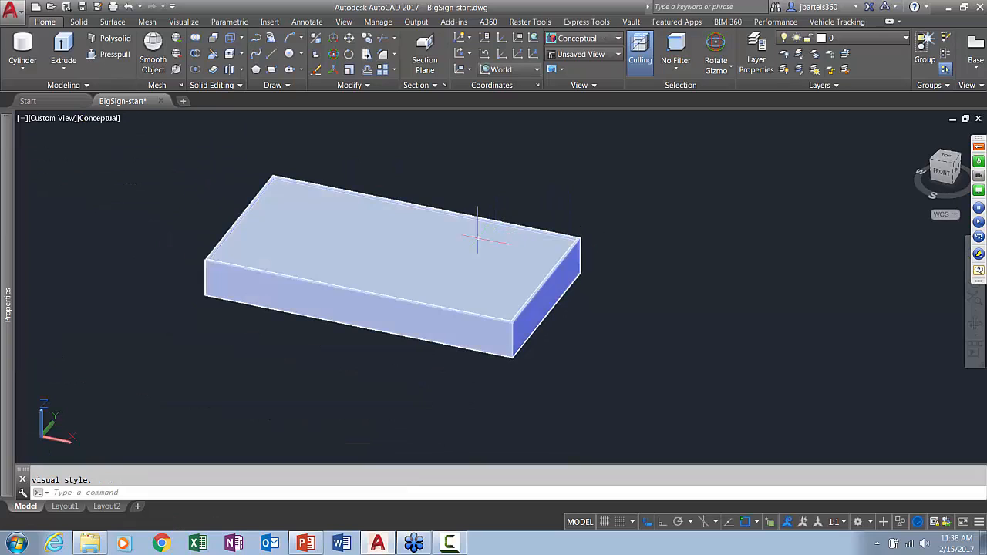
Rotate the recessed box upright about its X axis with Ortho on
left_click(397, 241)
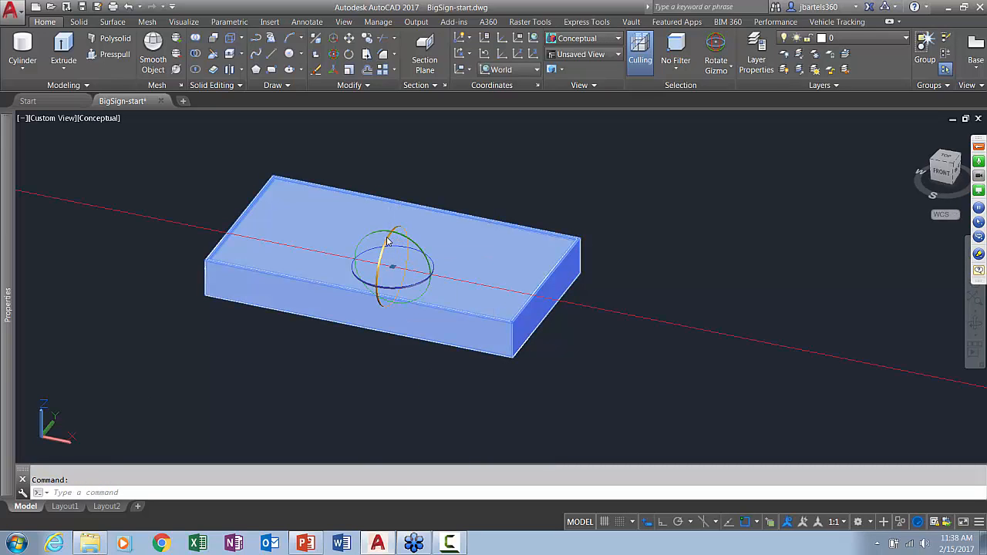
left_click(388, 242)
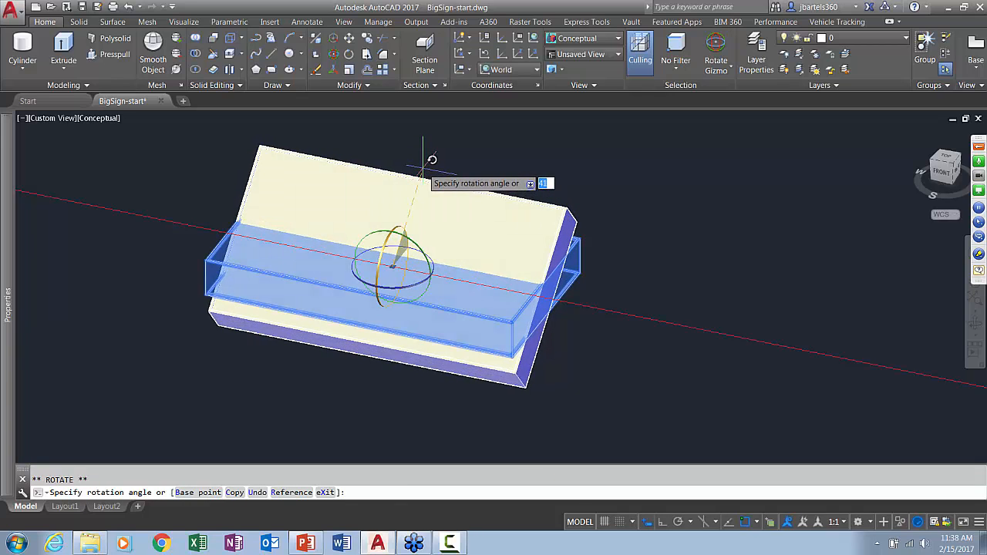
key("F8")
left_click(394, 155)
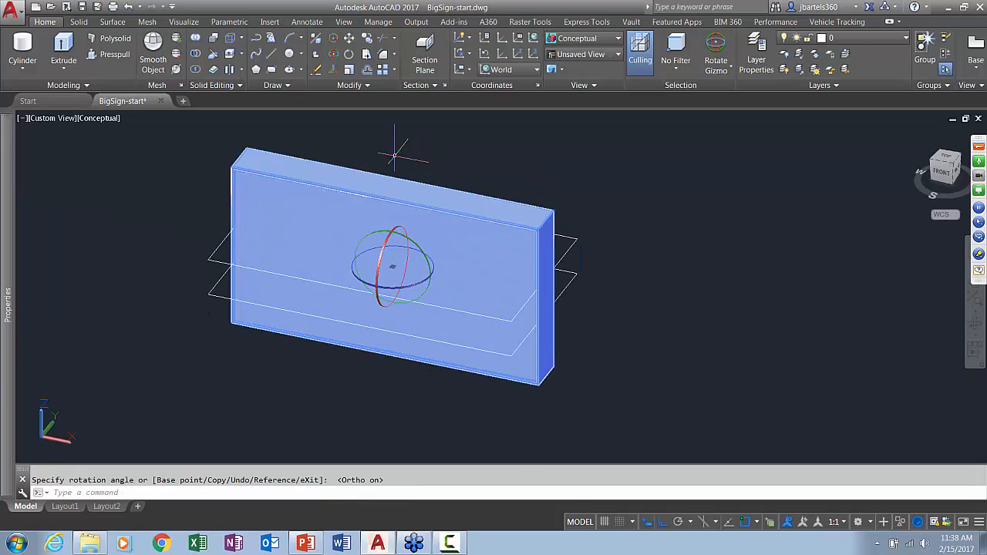
key("Escape")
Start moving the upright box, taking the midpoint between its upper rear corner and the diagonally opposite lower front corner as base point
scroll(461, 152, "down", 5)
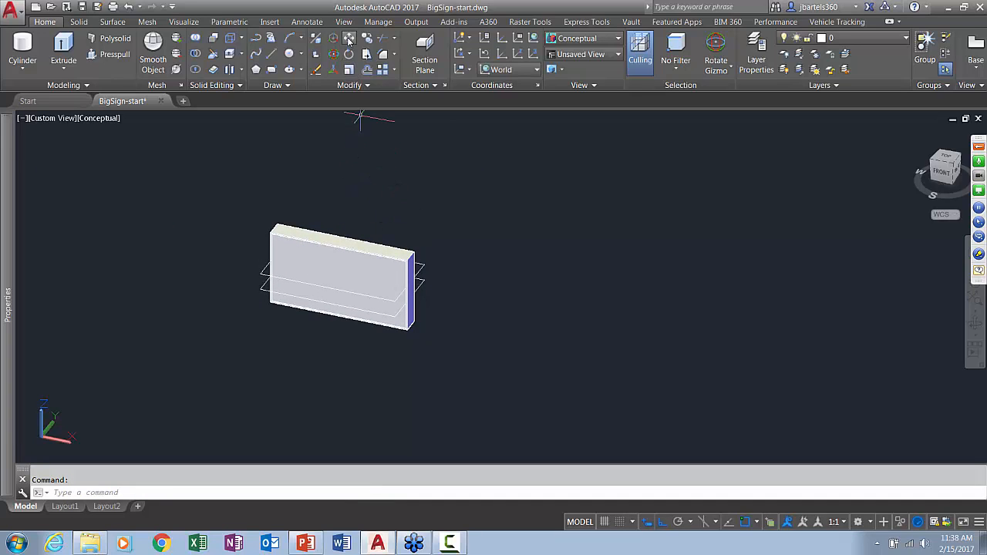
left_click(301, 241)
key("Return")
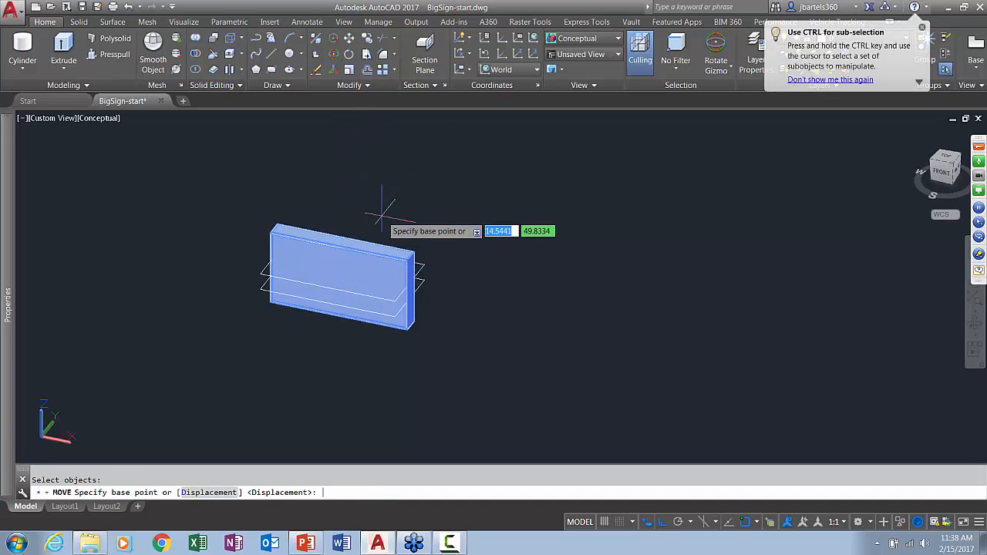
scroll(383, 229, "up", 2)
scroll(384, 229, "up", 1)
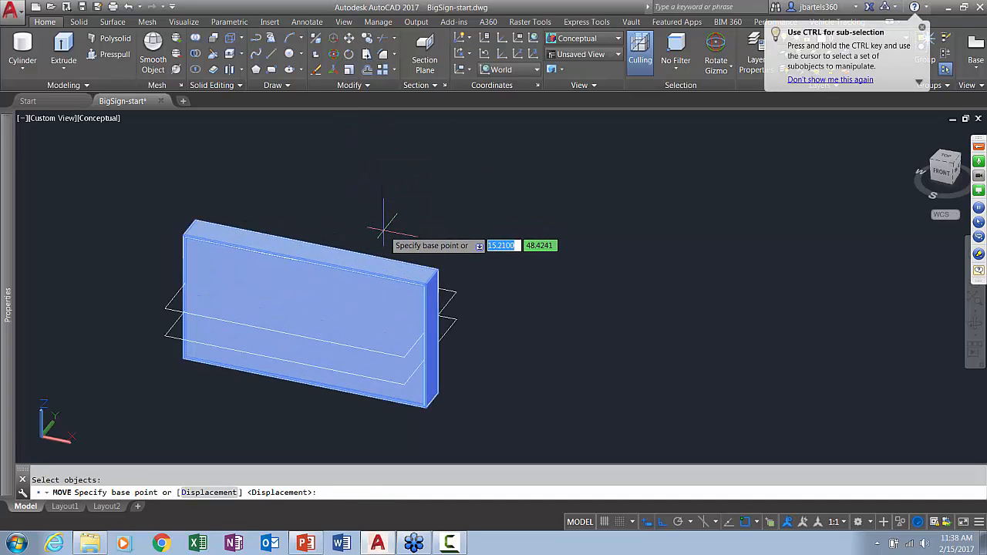
right_click(416, 187, "shift")
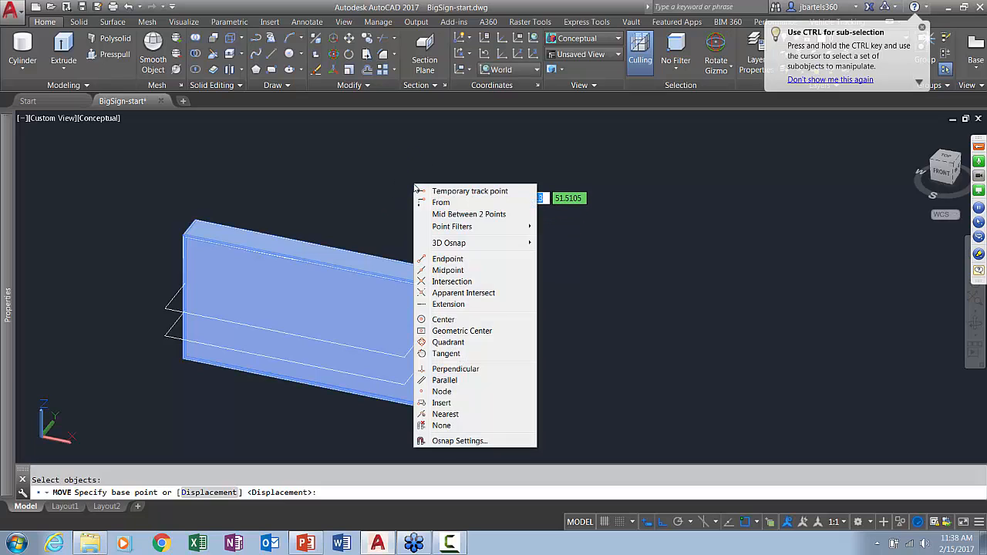
left_click(443, 214)
scroll(457, 204, "up", 4)
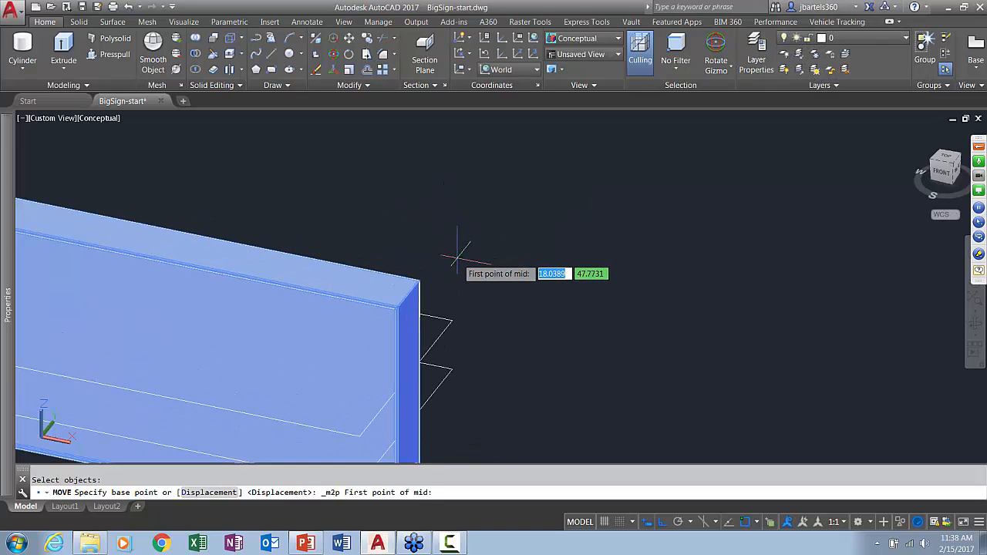
left_click(418, 281)
scroll(463, 255, "down", 5)
scroll(270, 344, "up", 1)
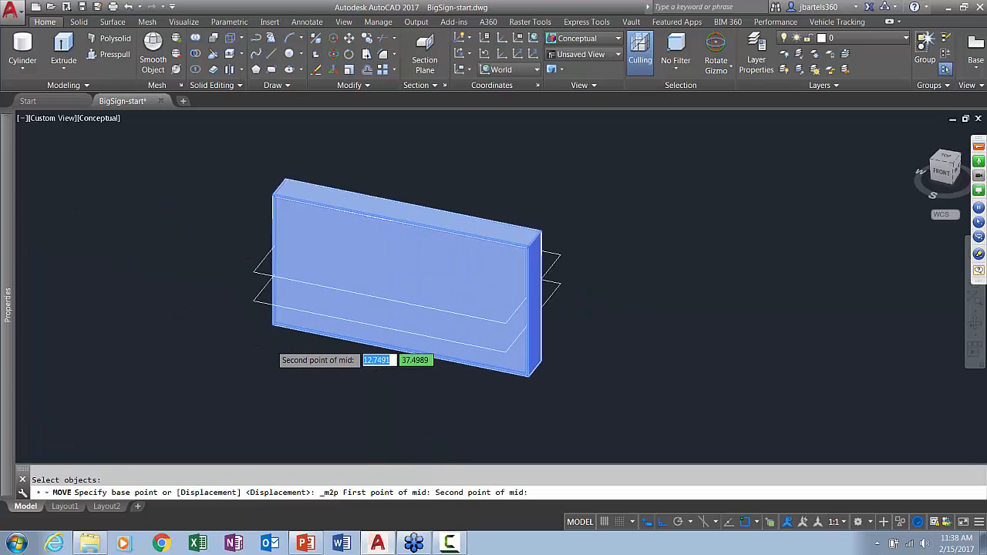
scroll(270, 346, "up", 5)
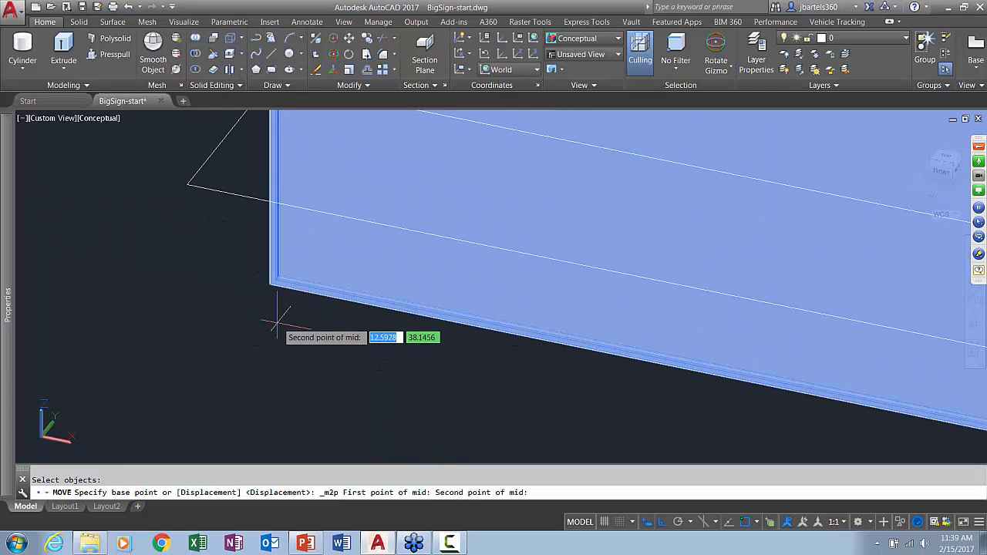
left_click(266, 269)
scroll(262, 269, "down", 6)
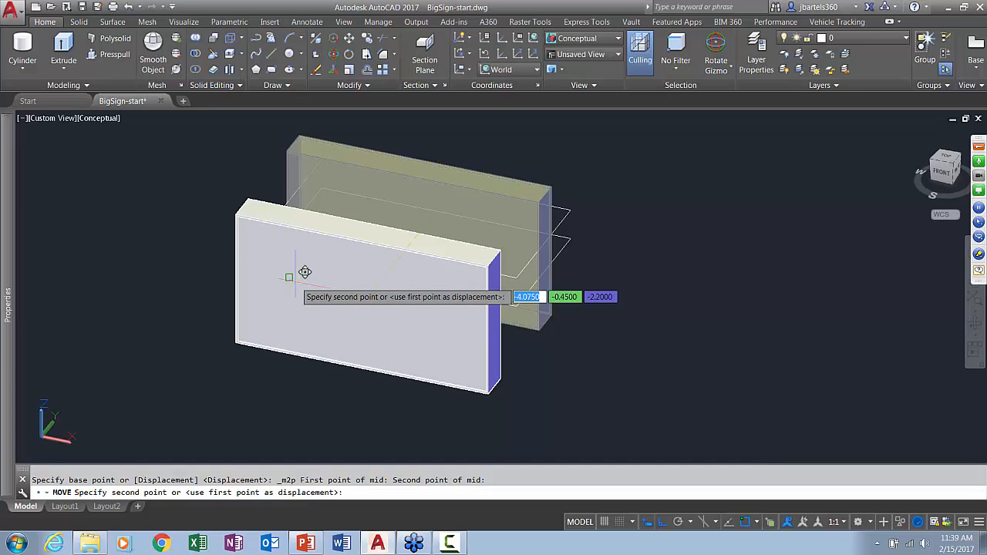
With Ortho off, place the box at the midpoint between the upper rod's end at one post and the lower rod's end at the other
key("F8")
scroll(305, 271, "down", 4)
middle_click_drag(207, 265, 591, 327)
scroll(289, 335, "up", 5)
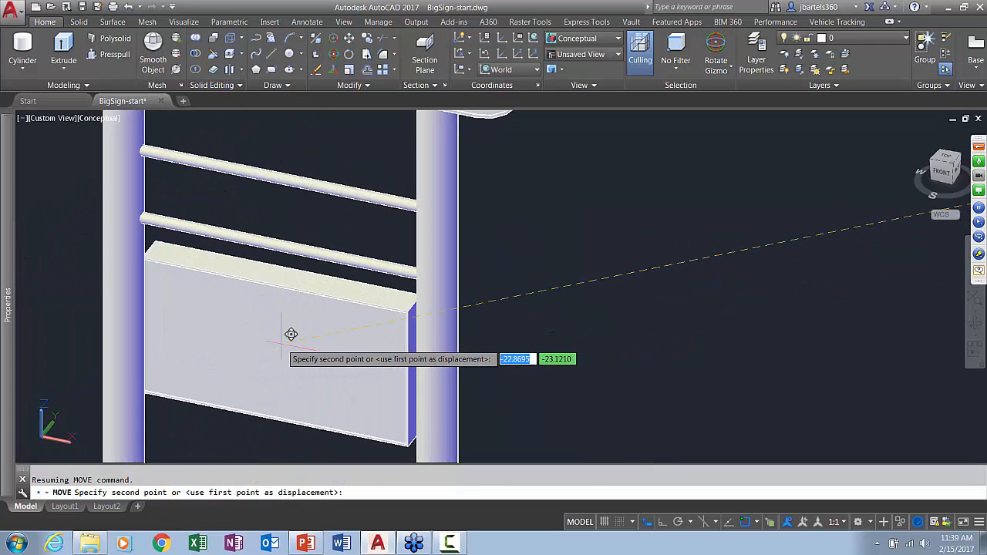
right_click(282, 317, "shift")
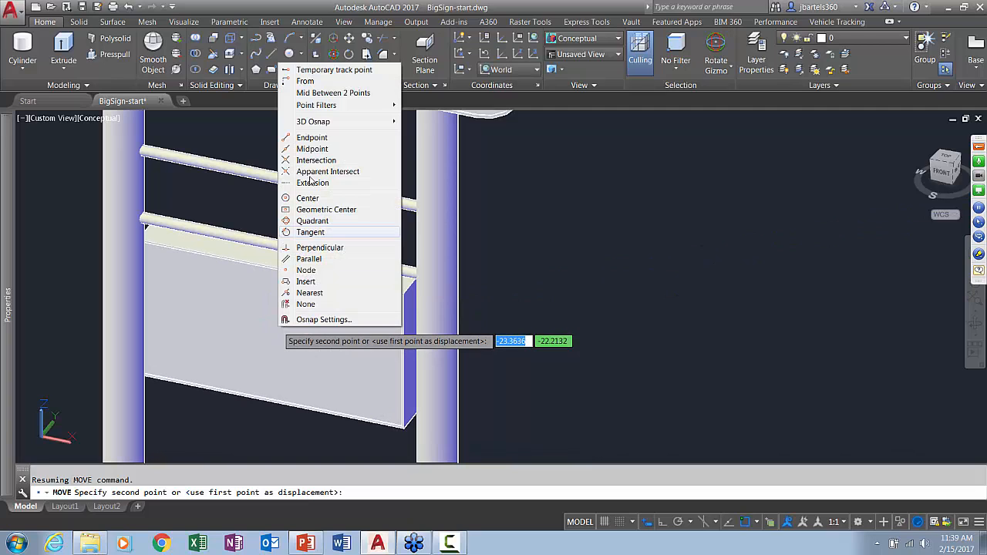
left_click(319, 94)
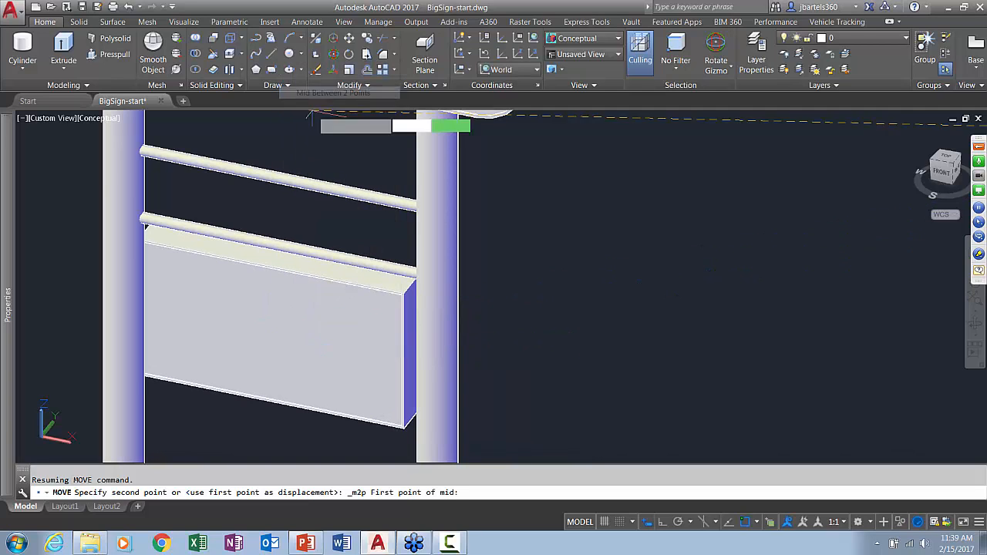
left_click(132, 136)
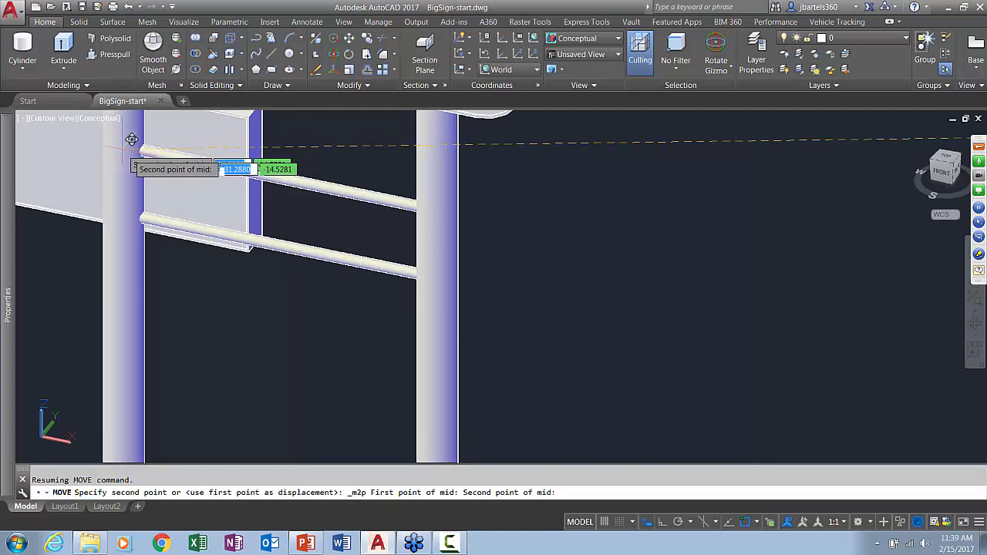
left_click(446, 270)
Erase the two leftover rectangles beside the sign
middle_click_drag(544, 326, 620, 324, "shift")
scroll(620, 325, "down", 4)
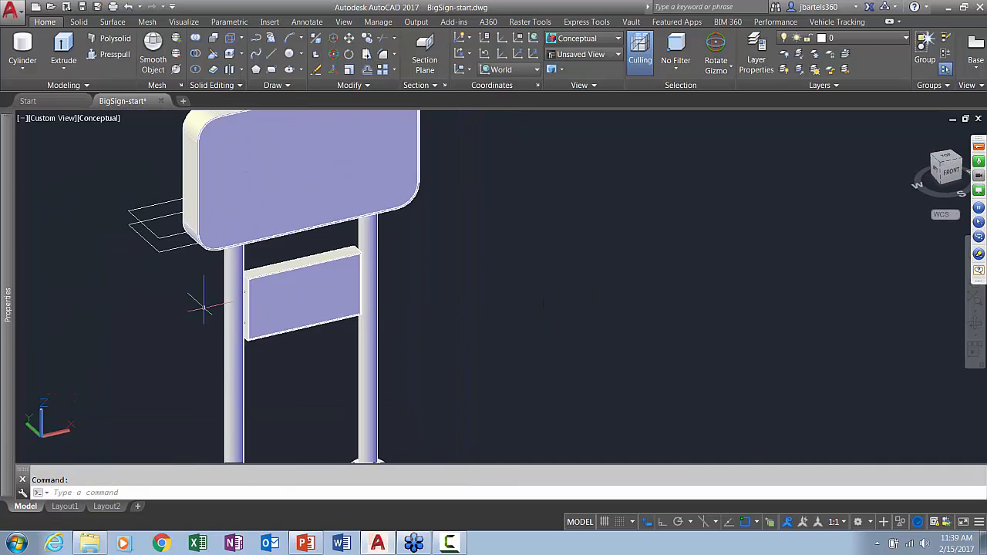
left_click(199, 270)
left_click(144, 239)
key("Delete")
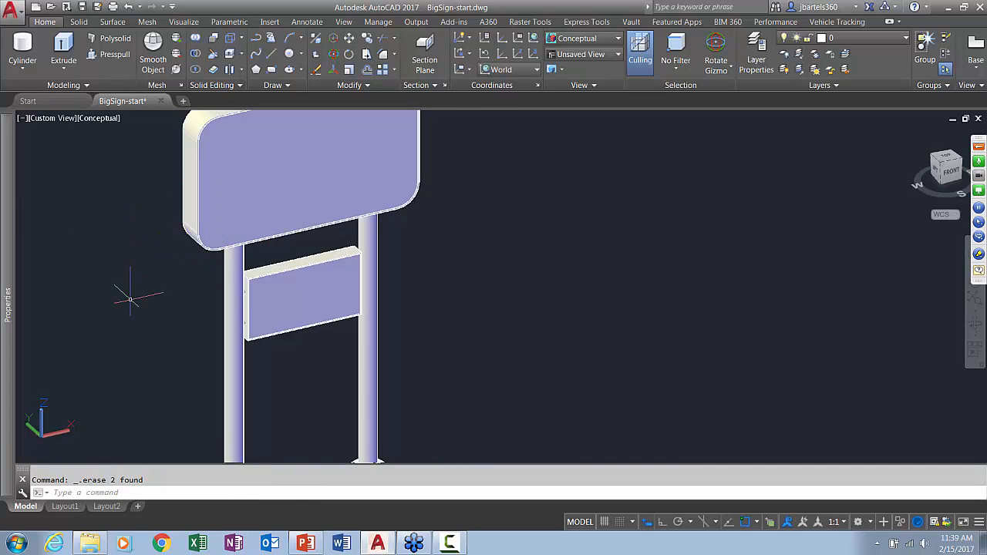
Save the drawing under the new name BigSign-working.dwg in the exercise files folder
scroll(140, 292, "down", 3)
type("sav")
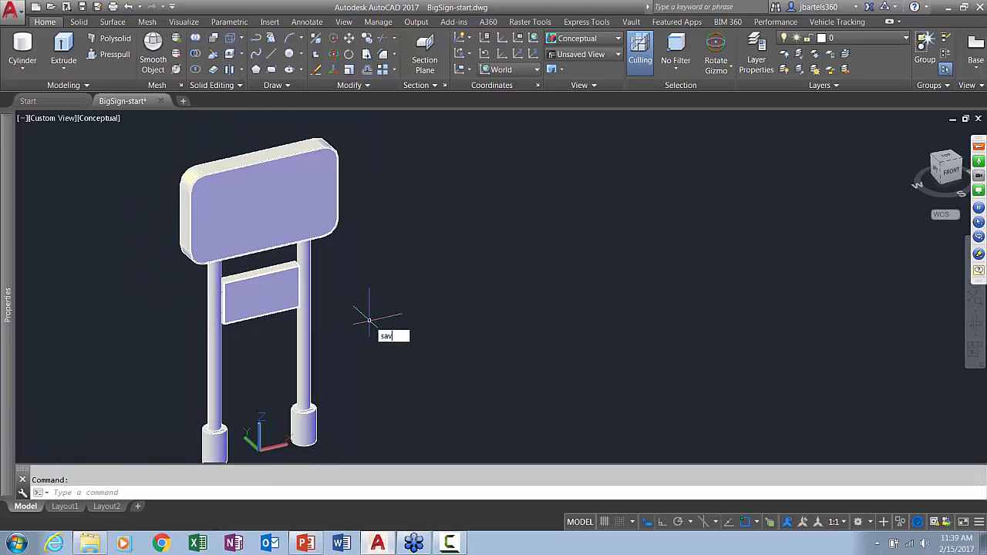
type("eas")
key("Return")
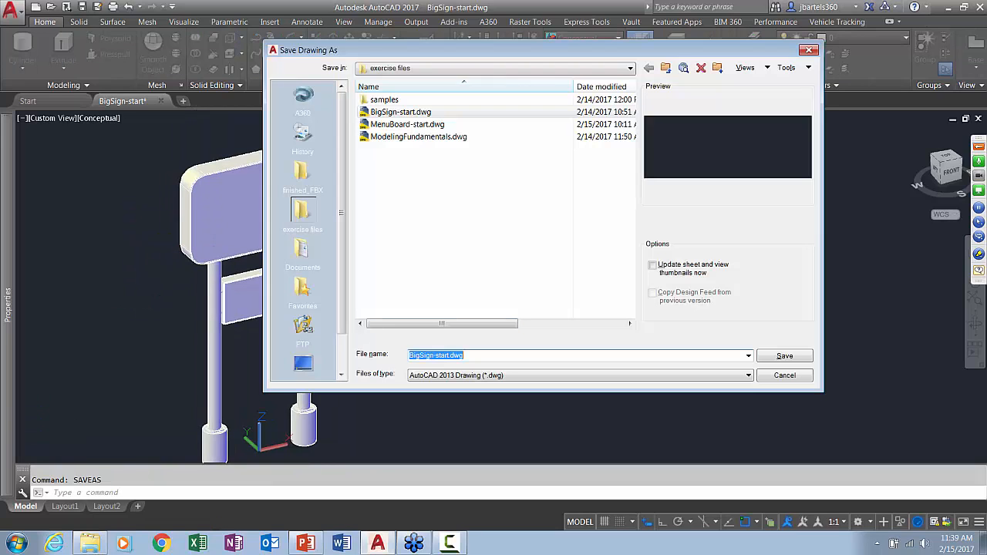
left_click(447, 354)
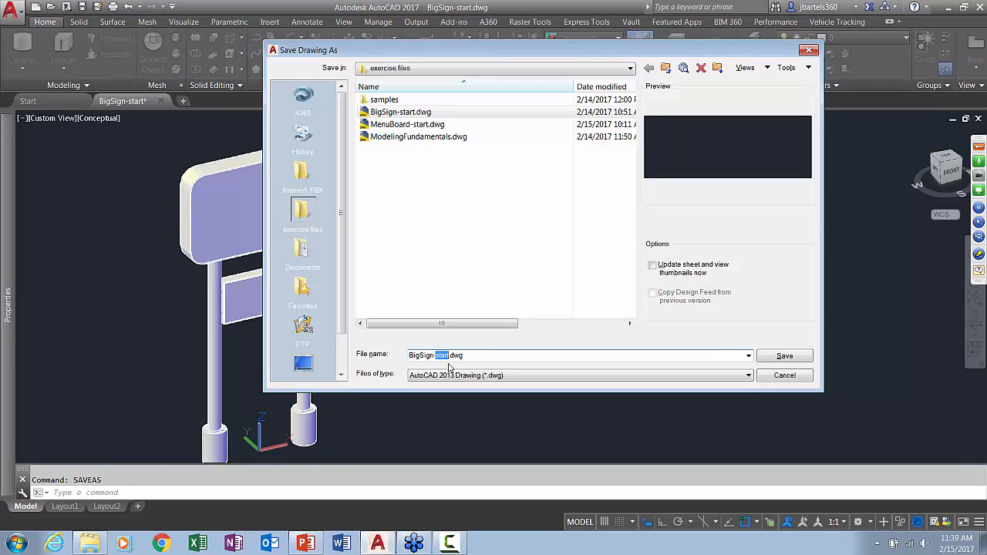
type("working")
key("Return")
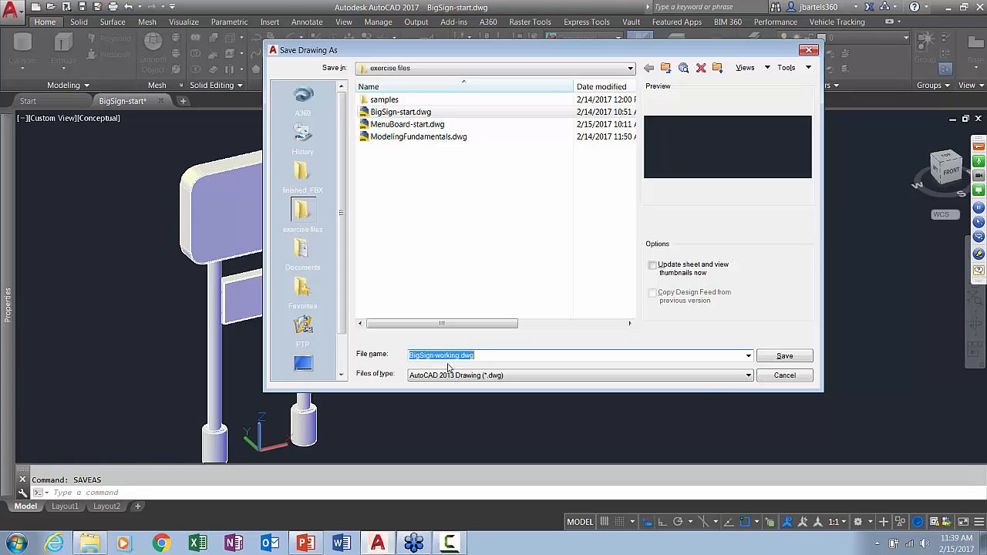
Open the Materials Browser and expand the Autodesk Library to its material categories
mouse_move(449, 363)
middle_mouse_down("shift")
mouse_move(266, 337)
mouse_move(436, 358)
middle_mouse_up("shift")
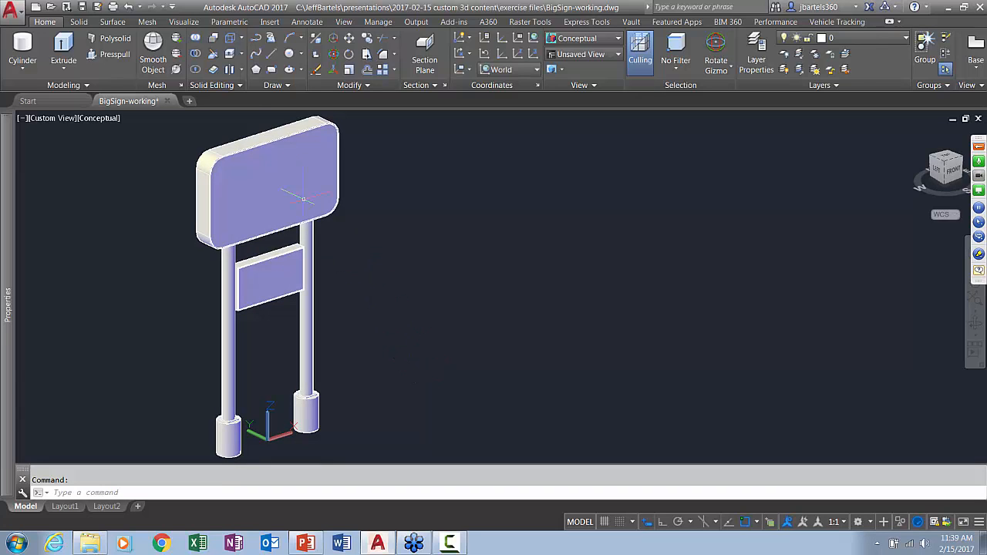
left_click(184, 21)
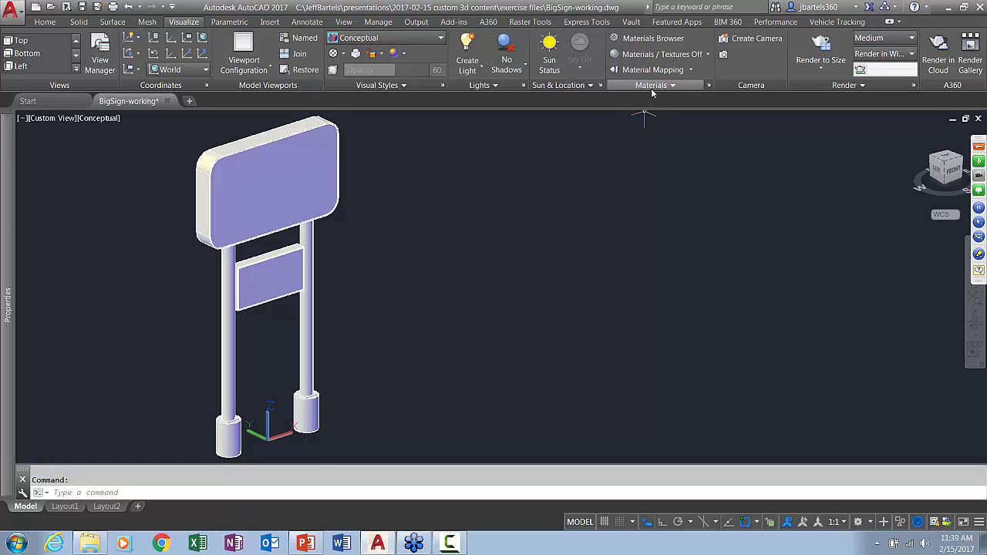
left_click(653, 38)
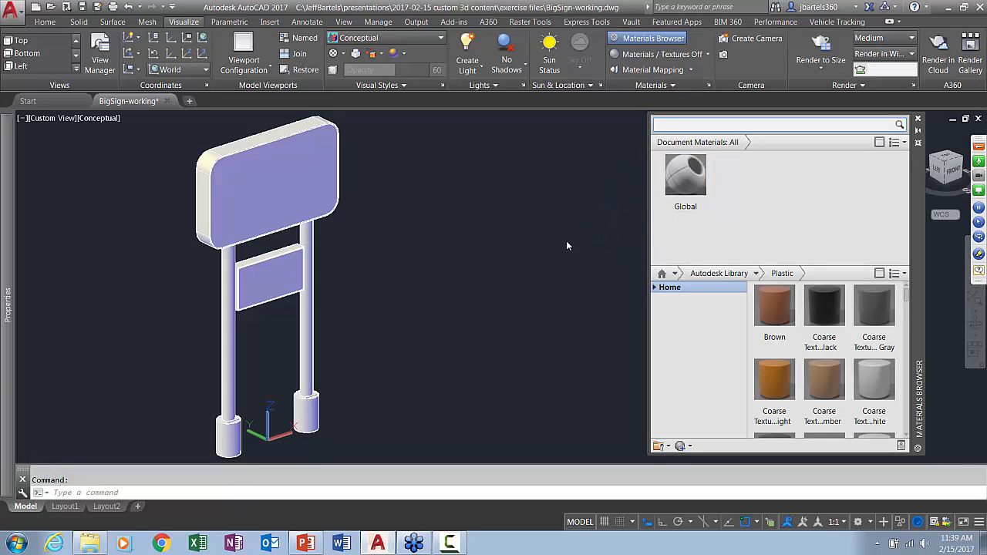
left_click(664, 291)
left_click(654, 287)
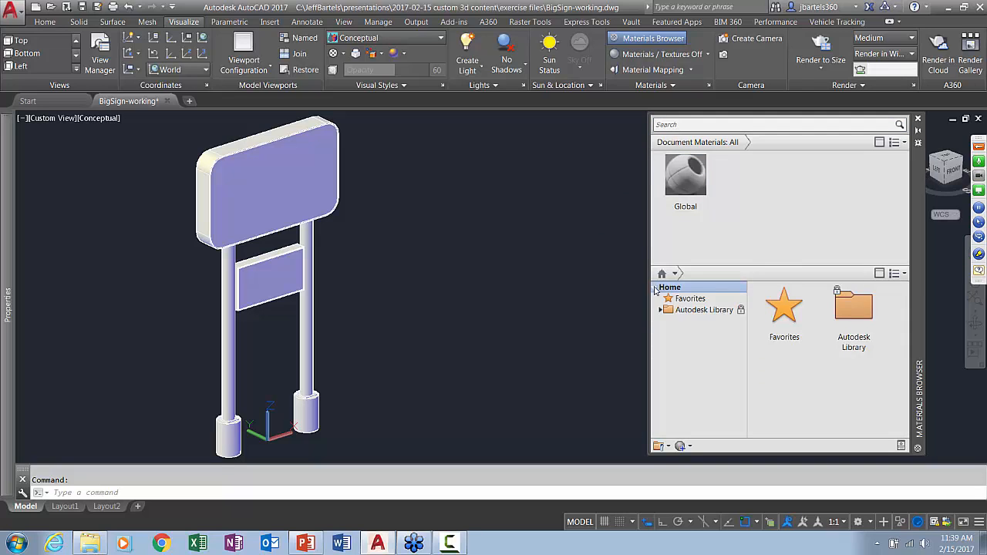
left_click(659, 309)
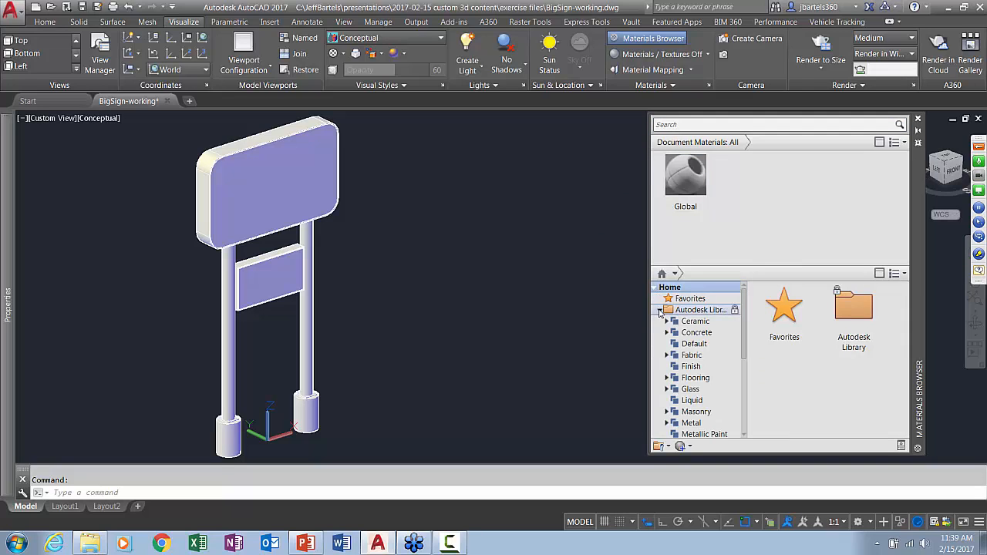
Look through the library's Fabric, Concrete, Ceramic, Finish, Flooring and Glass material categories
left_click(690, 356)
left_click(697, 332)
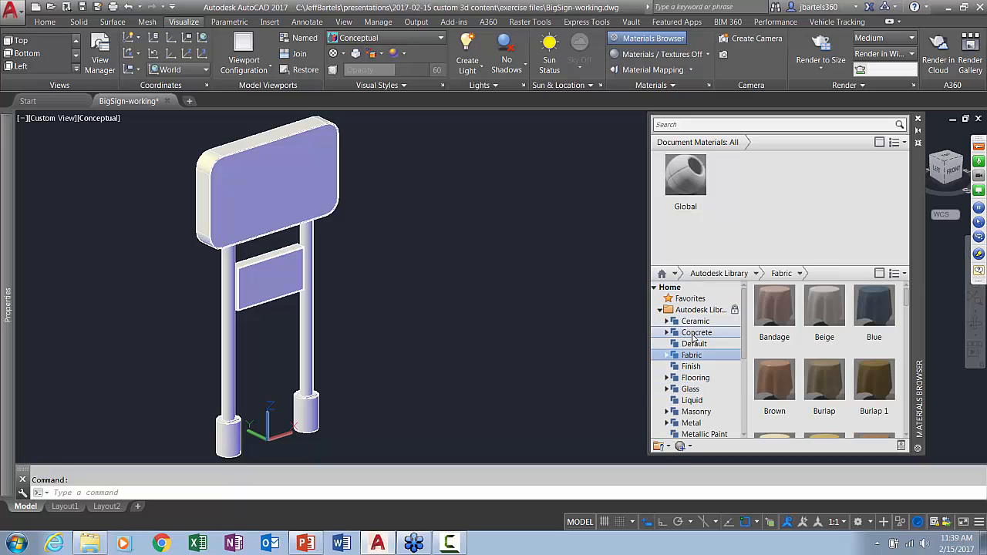
left_click(694, 321)
left_click(692, 366)
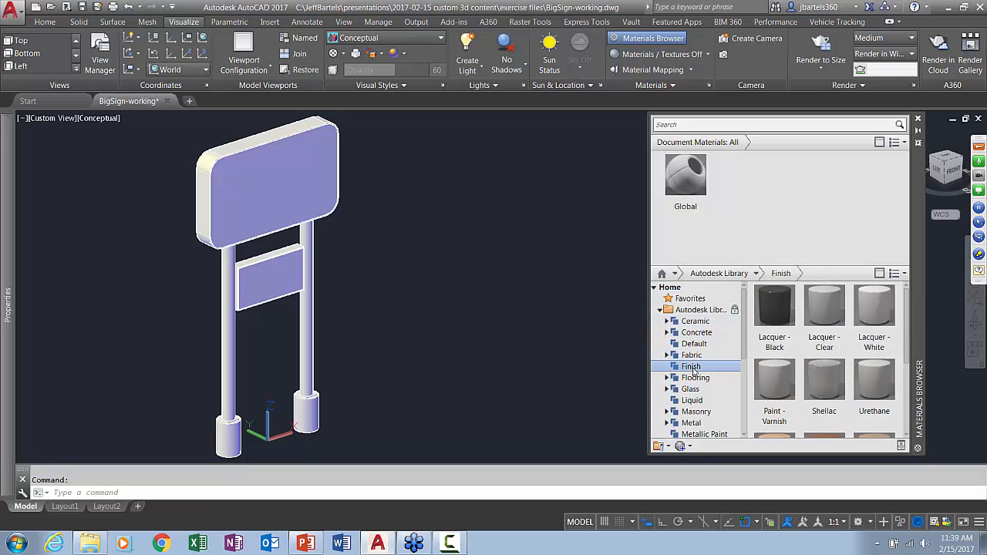
left_click(694, 377)
left_click(690, 388)
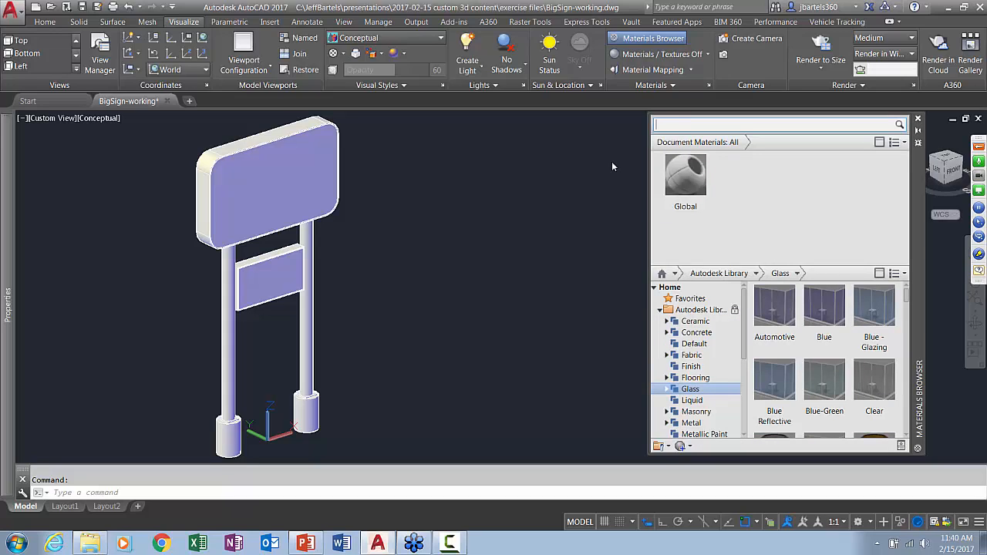
Search the materials for "black" and add the plastic Smooth - Black to the document materials
type("black")
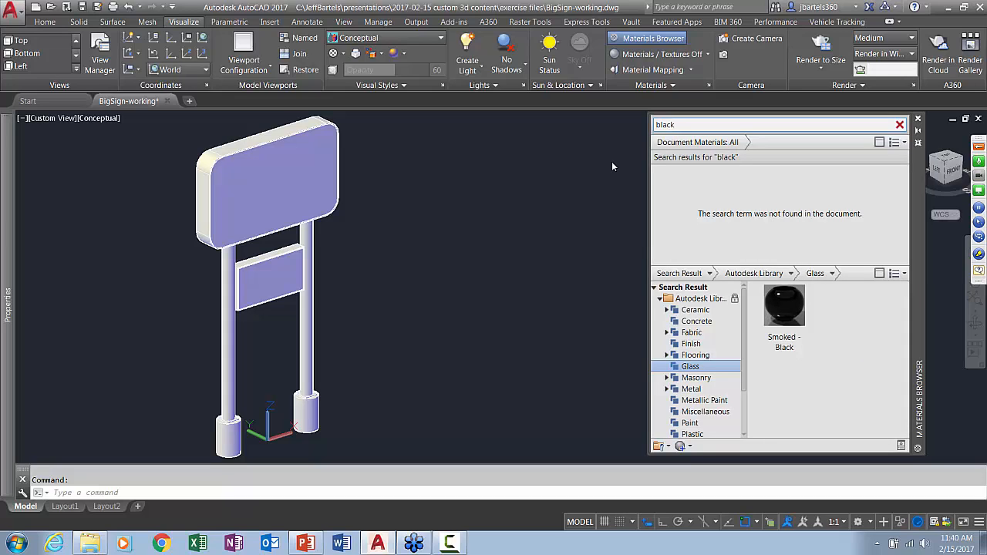
scroll(728, 341, "down", 2)
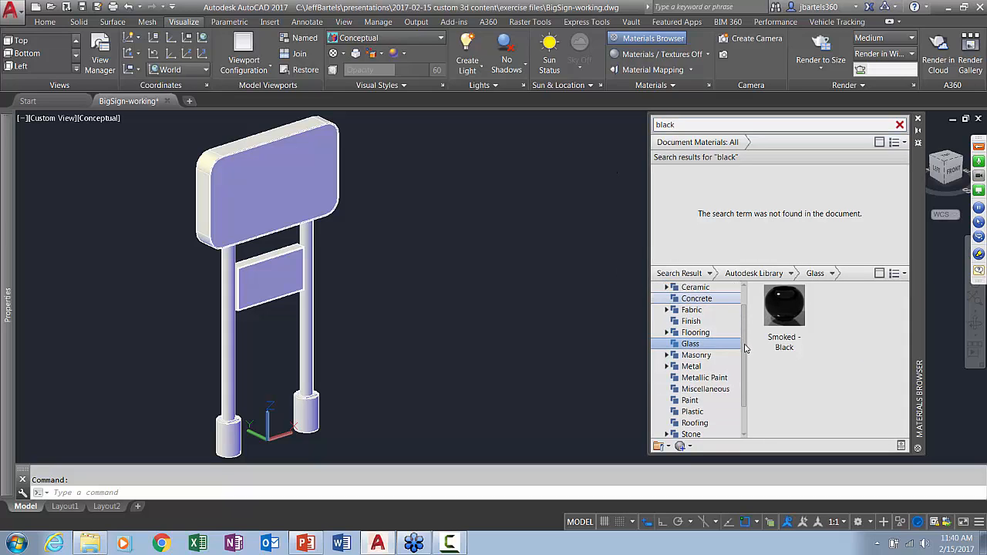
left_click(692, 401)
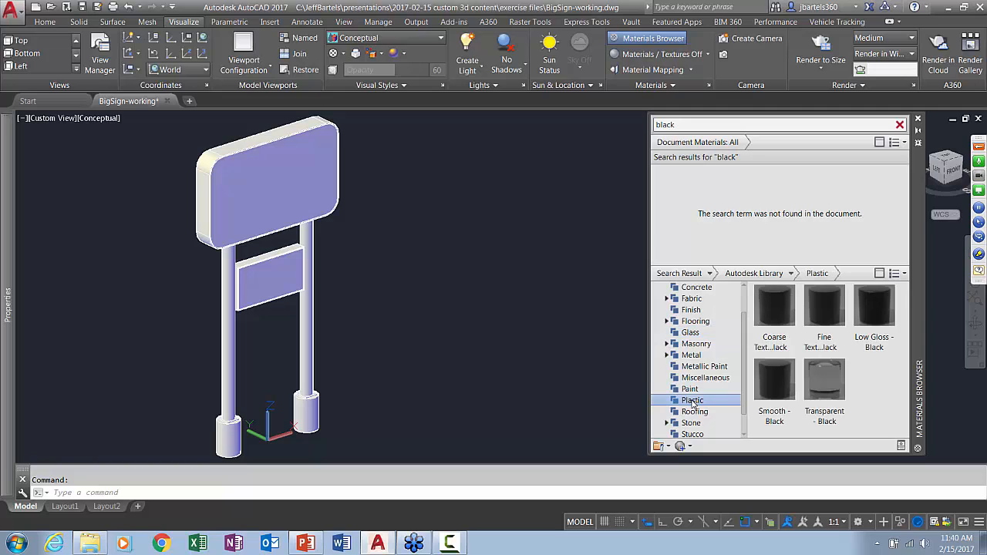
mouse_move(783, 385)
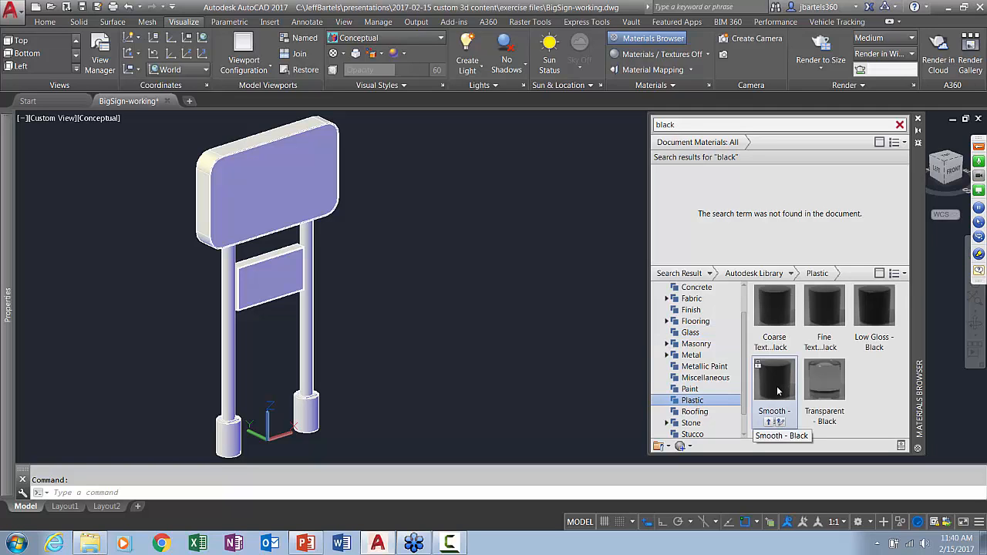
left_click_drag(777, 391, 710, 195)
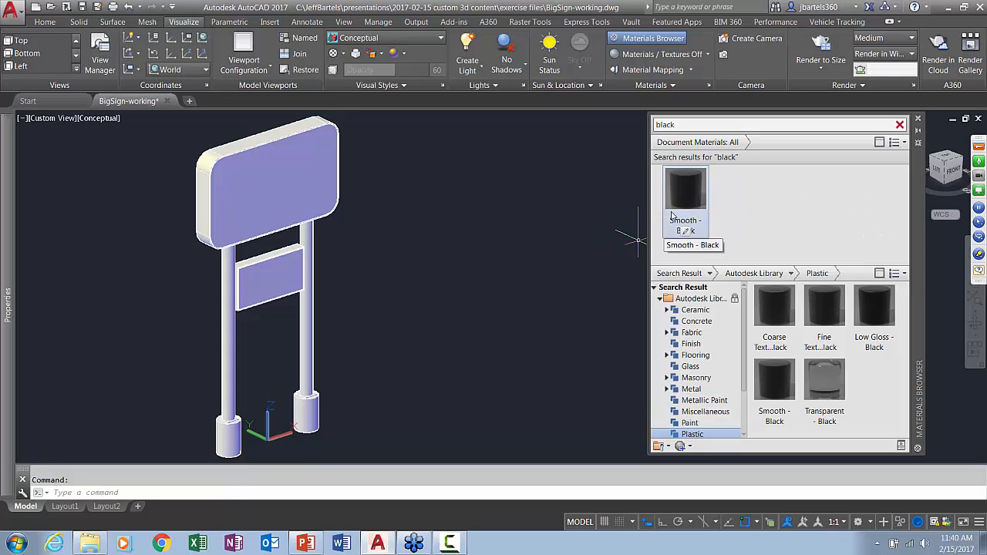
Search the materials for "concrete", add Flat - Gray 1 to the document materials, and clear the search
double_click(690, 125)
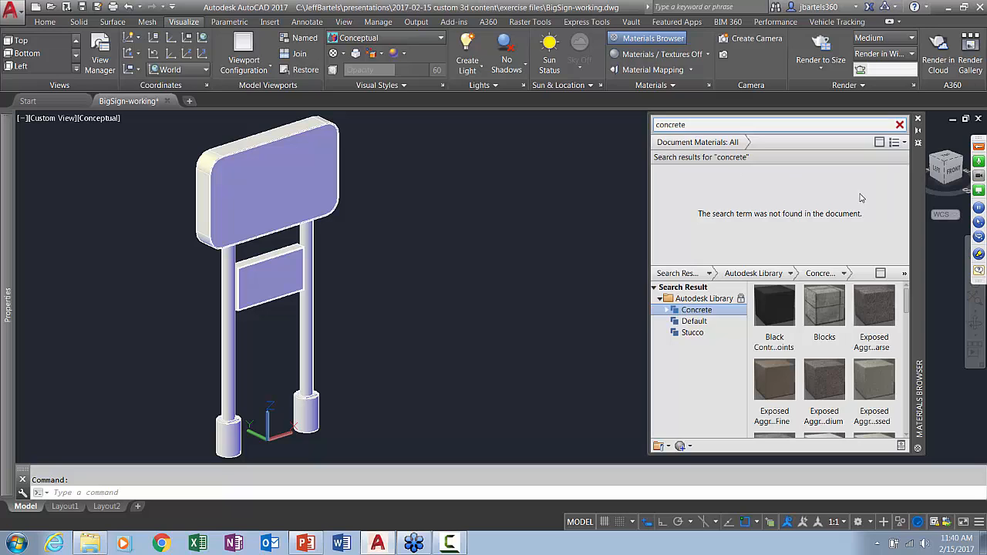
scroll(858, 364, "down", 5)
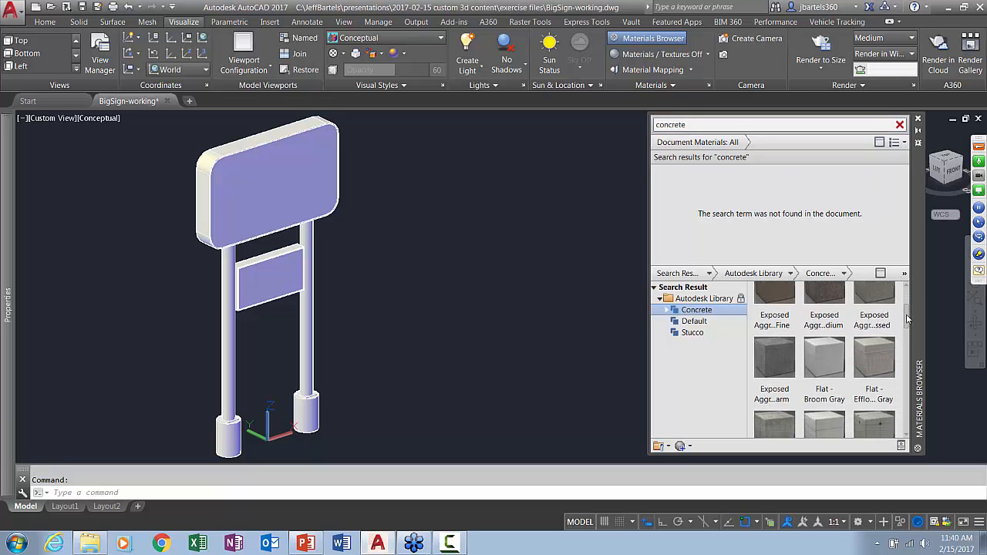
mouse_move(776, 354)
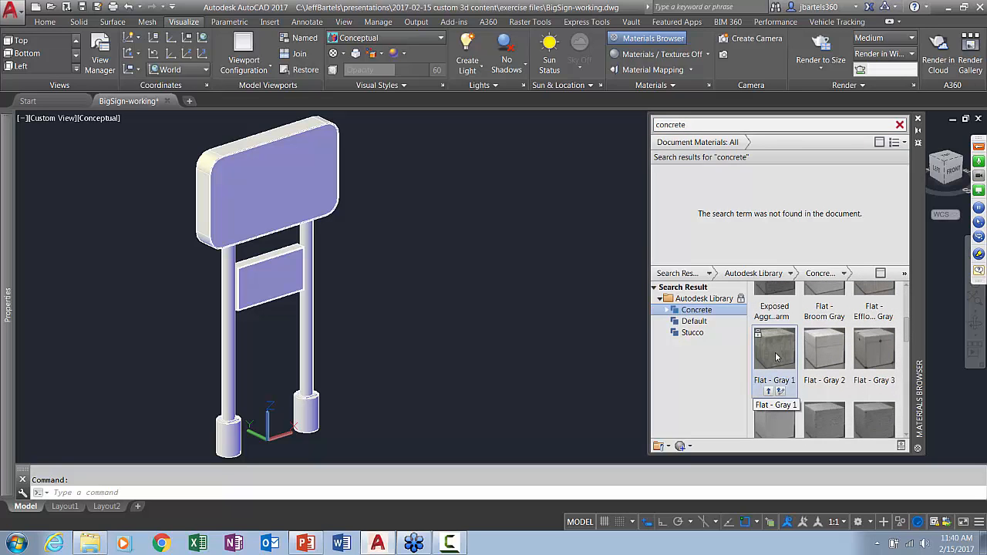
left_click_drag(776, 355, 710, 199)
left_click(899, 124)
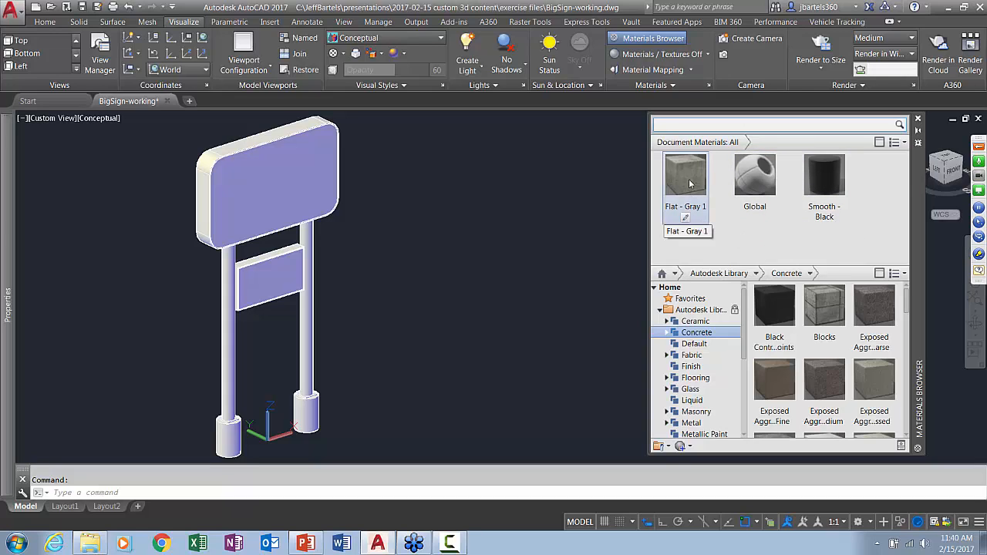
Switch the viewport's visual style to Realistic
left_click(107, 119)
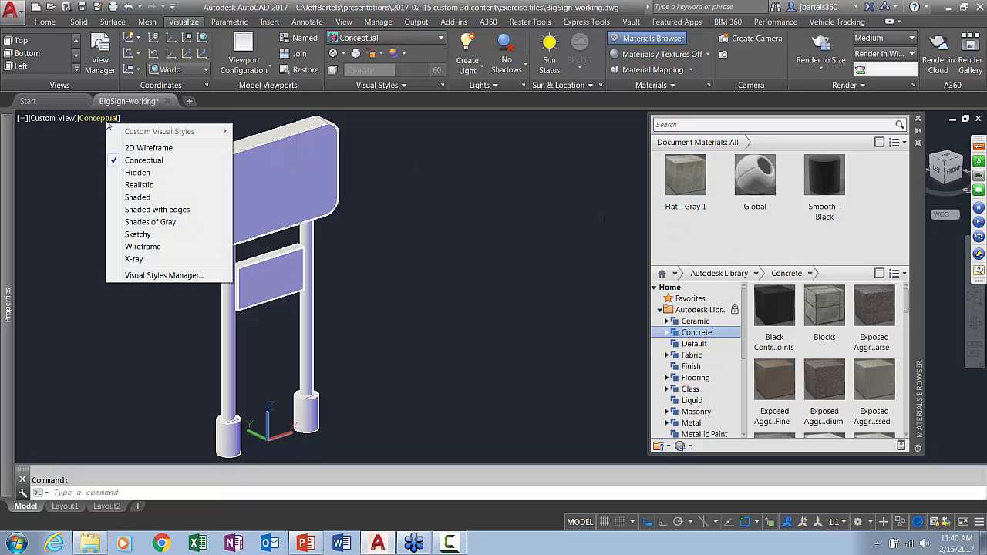
left_click(129, 186)
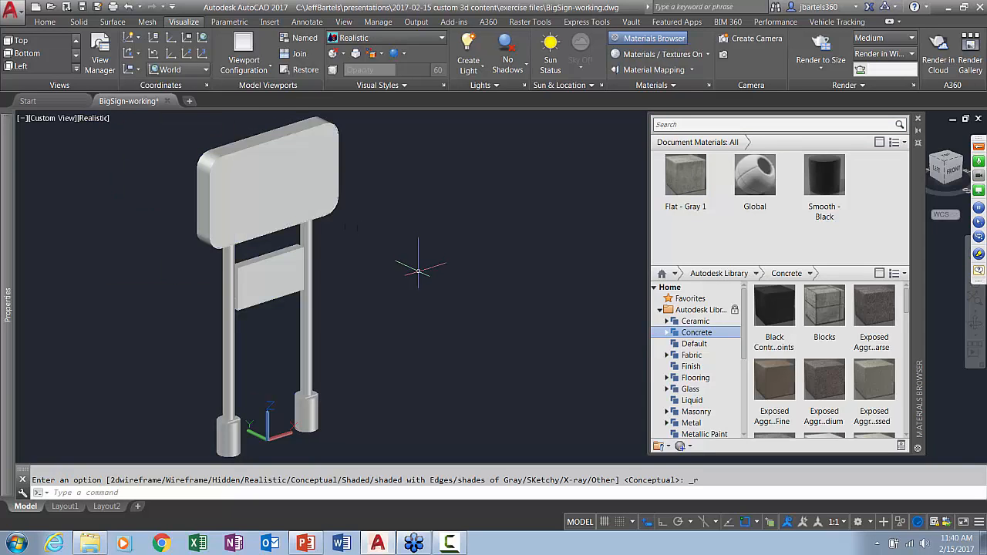
middle_click_drag(411, 269, 452, 271)
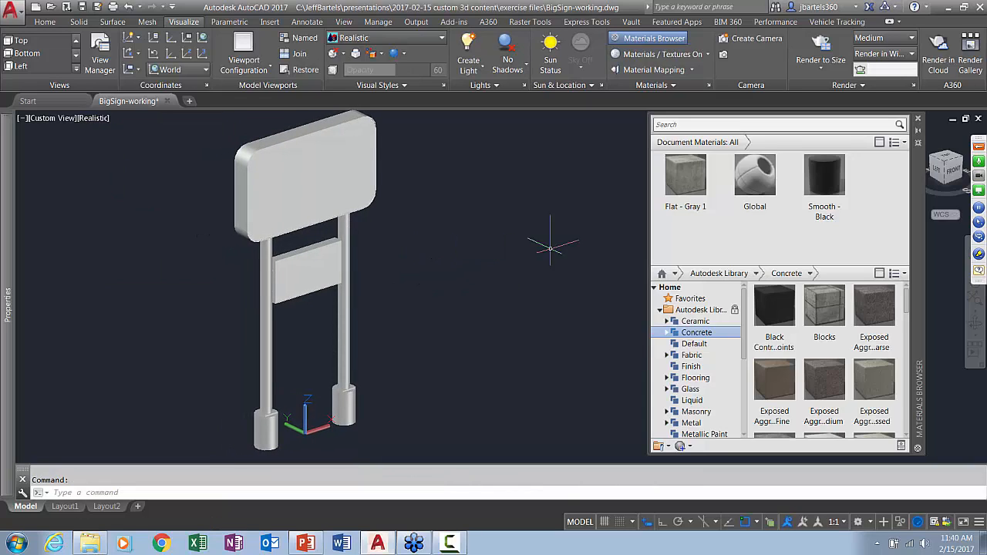
Assign the Flat - Gray 1 concrete material to both cylindrical footings beneath the sign posts
left_click_drag(692, 178, 343, 400)
left_click_drag(669, 202, 266, 427)
scroll(302, 424, "up", 6)
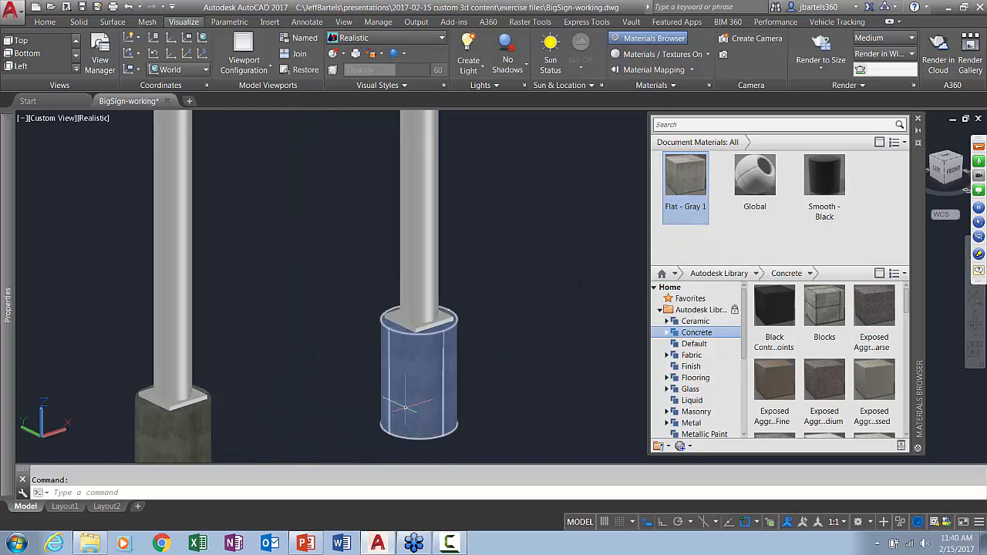
scroll(418, 406, "up", 4)
middle_click_drag(418, 405, 410, 384)
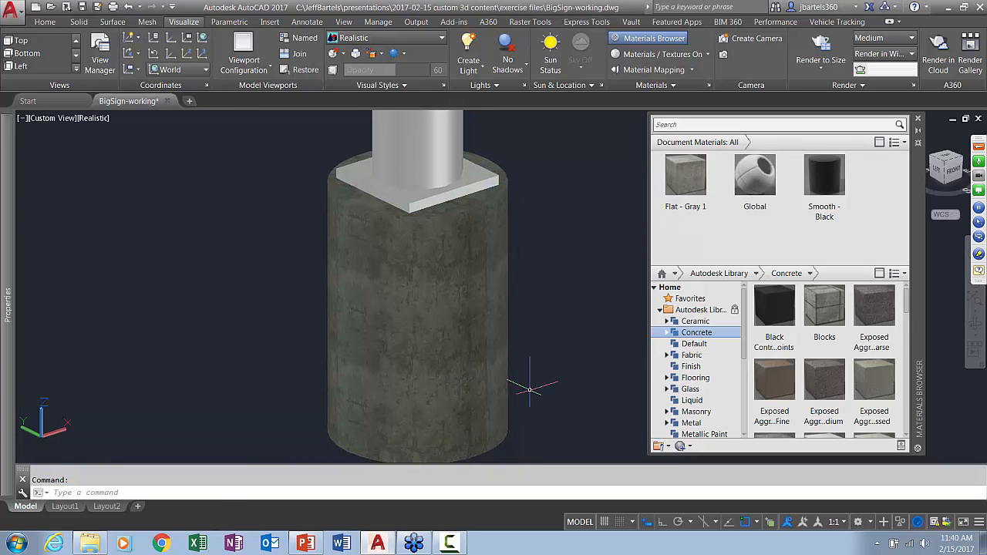
Assign the Smooth - Black material to both sign panels, their mounting rods and the base plates together
scroll(529, 389, "down", 6)
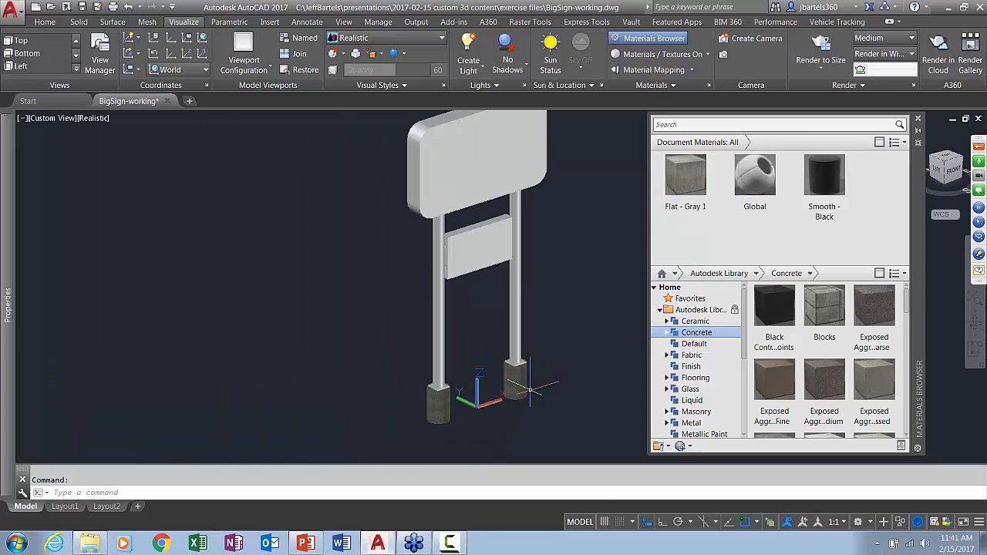
middle_click_drag(560, 343, 480, 344)
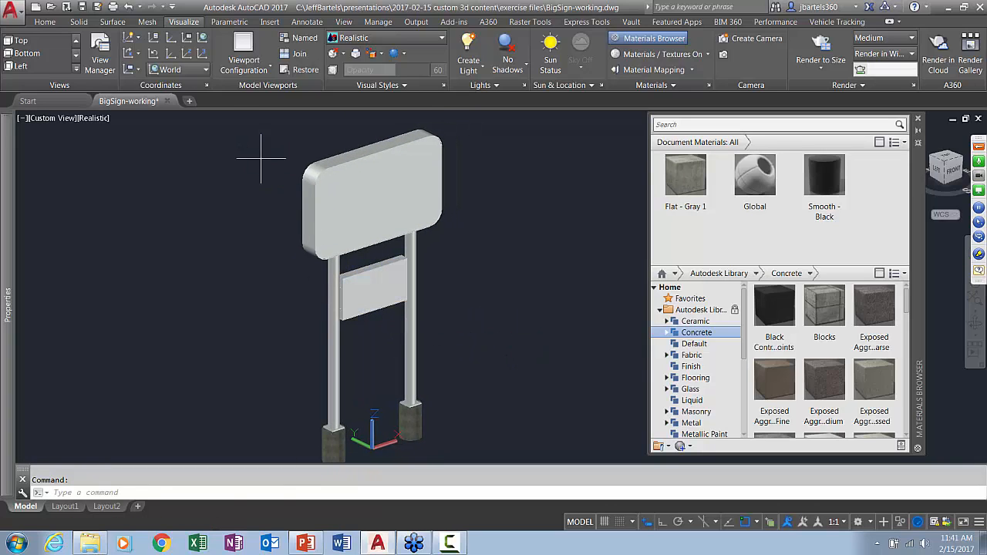
mouse_move(261, 158)
left_mouse_down()
mouse_move(346, 116)
mouse_move(410, 114)
mouse_move(480, 146)
mouse_move(494, 206)
mouse_move(450, 390)
mouse_move(324, 446)
mouse_move(259, 352)
mouse_move(249, 238)
mouse_move(258, 179)
left_mouse_up()
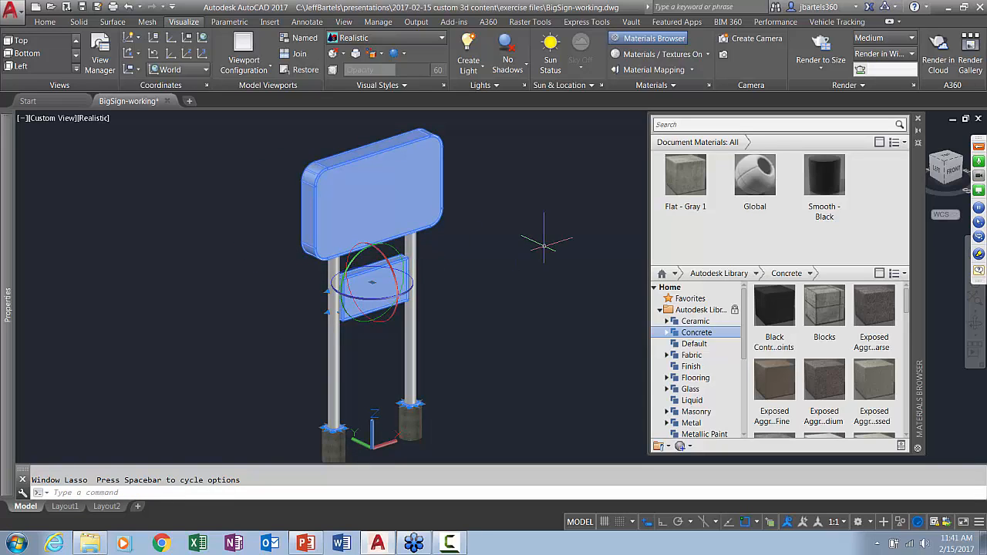
left_click(825, 177)
key("Escape")
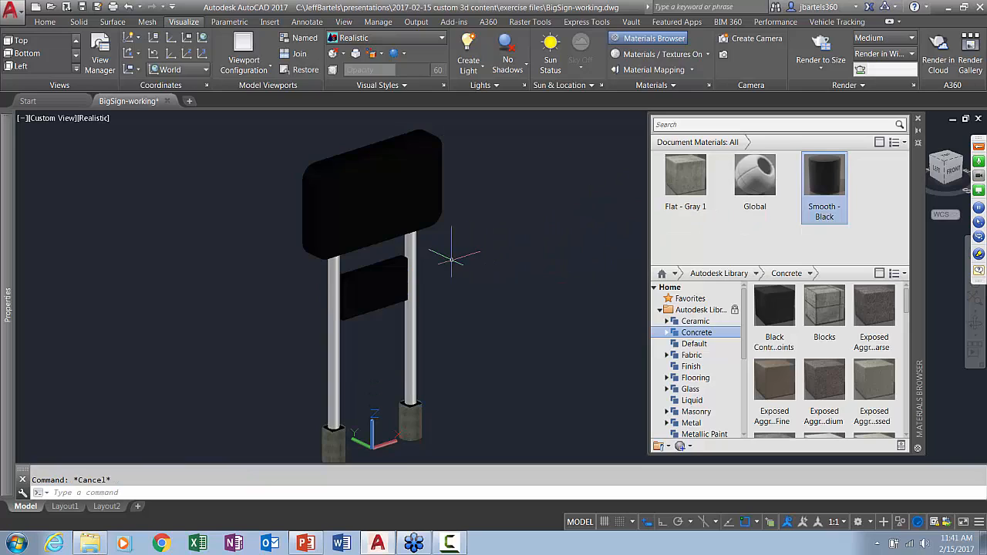
Assign the Smooth - Black material to both vertical posts of the sign
scroll(451, 258, "up", 4)
left_click(397, 214)
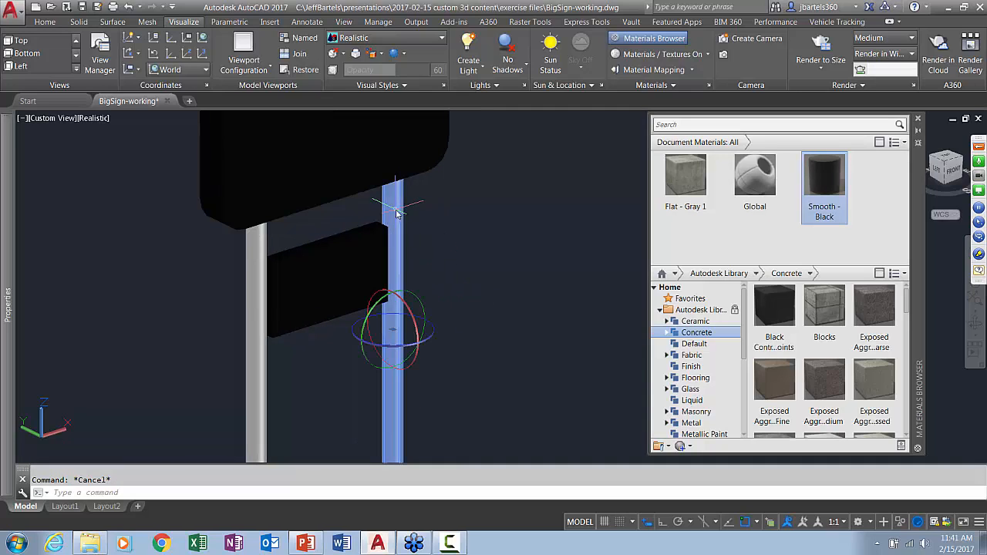
left_click(255, 241)
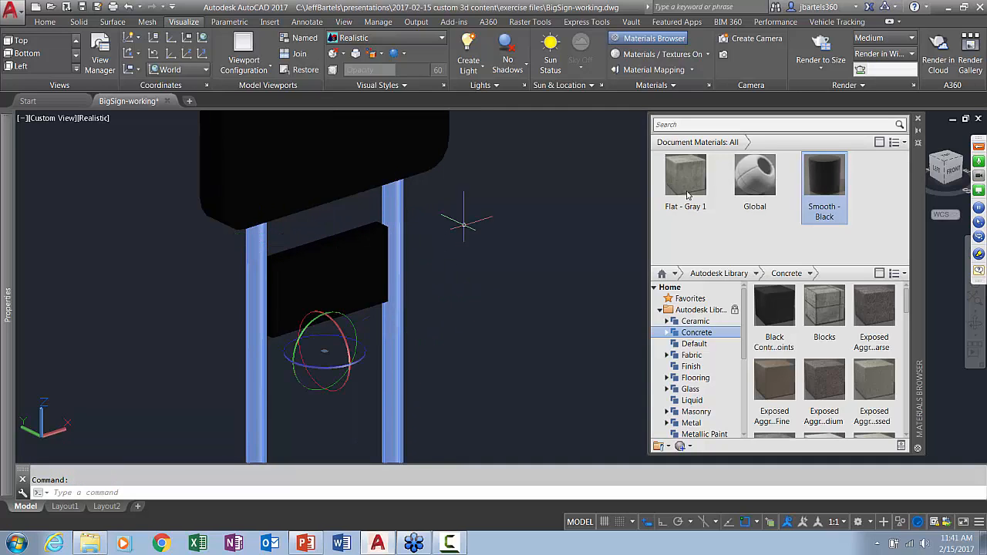
left_click(825, 183)
key("Escape")
Save the drawing with QSAVE after checking the large upper panel of the sign
scroll(538, 293, "down", 3)
mouse_move(478, 309)
middle_mouse_down("shift")
mouse_move(489, 331)
mouse_move(458, 304)
mouse_move(504, 342)
mouse_move(492, 305)
middle_mouse_up("shift")
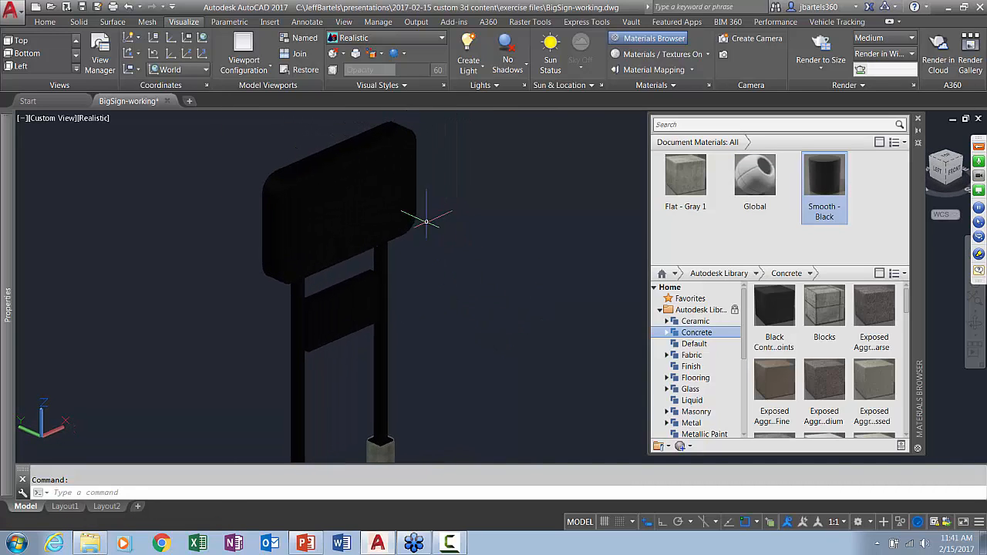
left_click(401, 158)
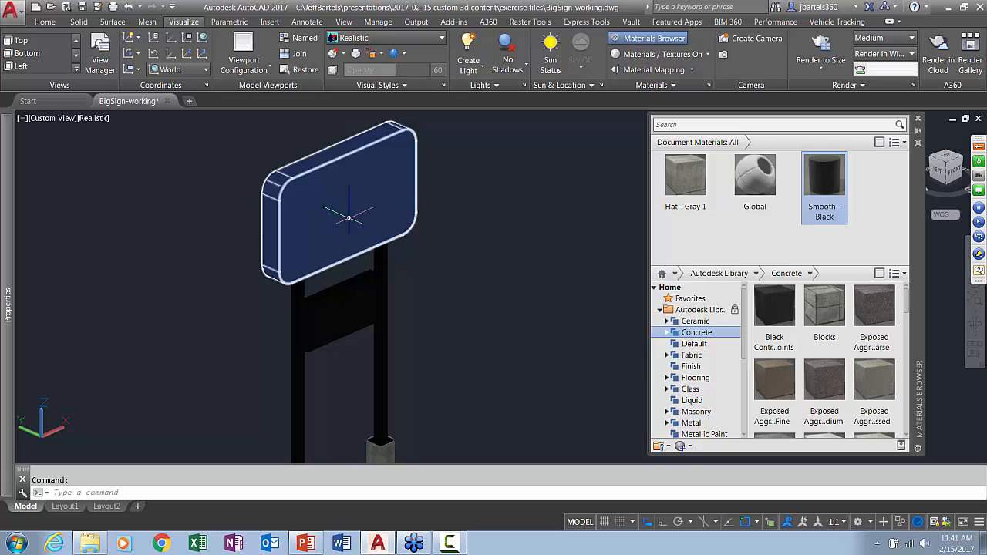
key("Escape")
type("q")
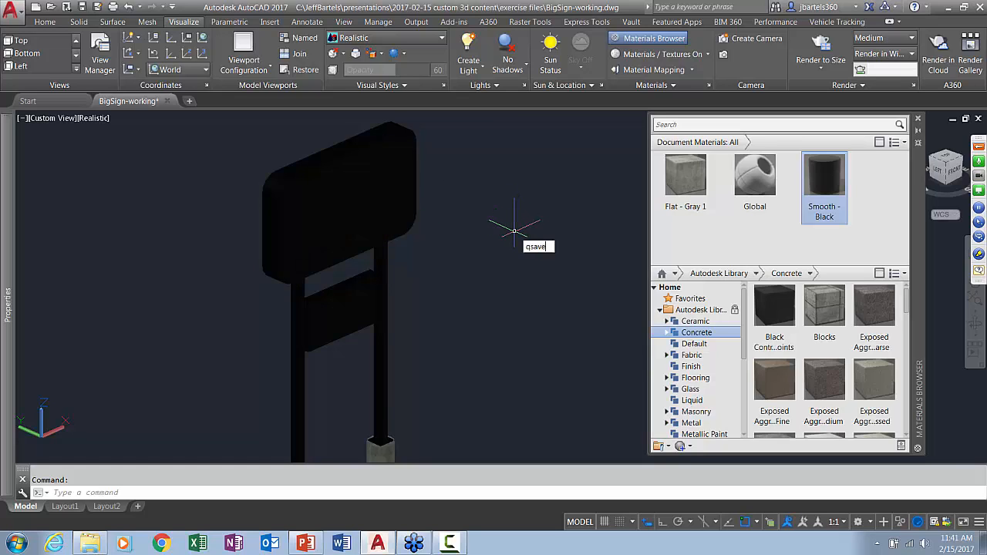
type("save")
key("Return")
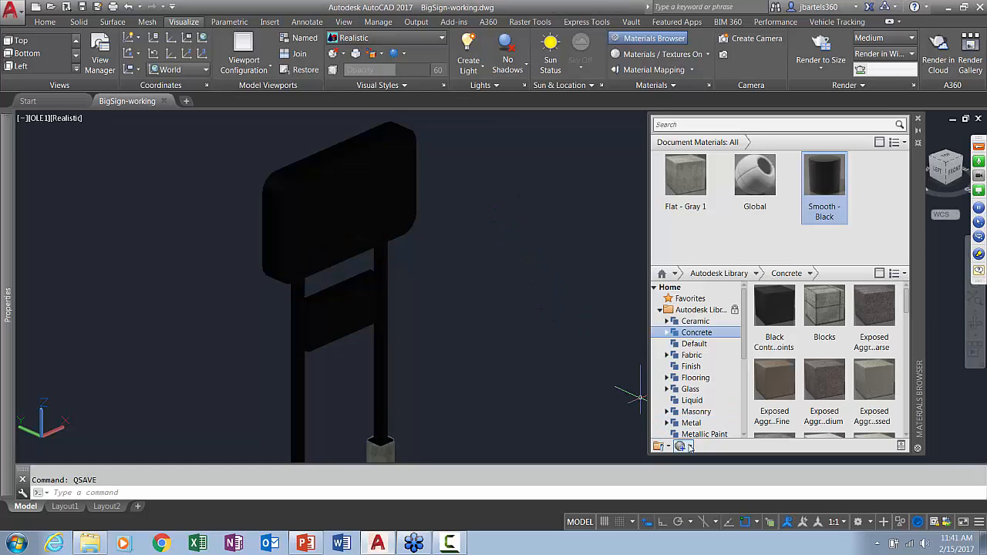
Create a new generic material named "big sign" that uses largesign.jpg as its image
left_click(690, 446)
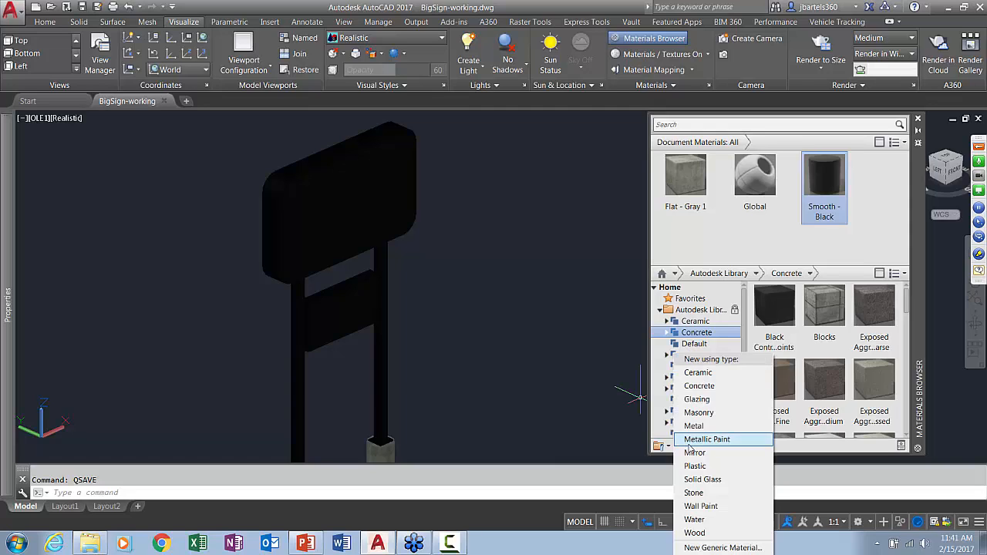
left_click(704, 548)
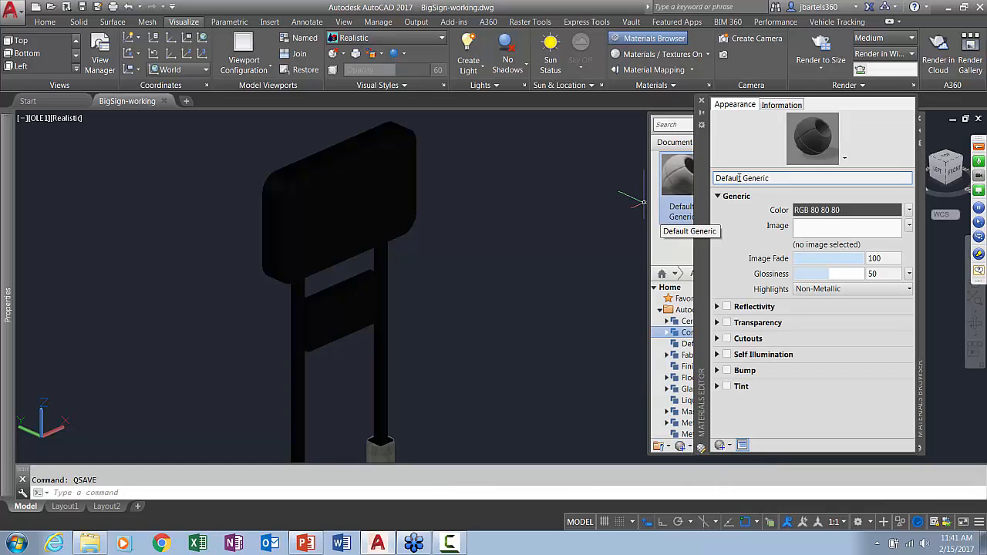
triple_click(744, 178)
type("big sign")
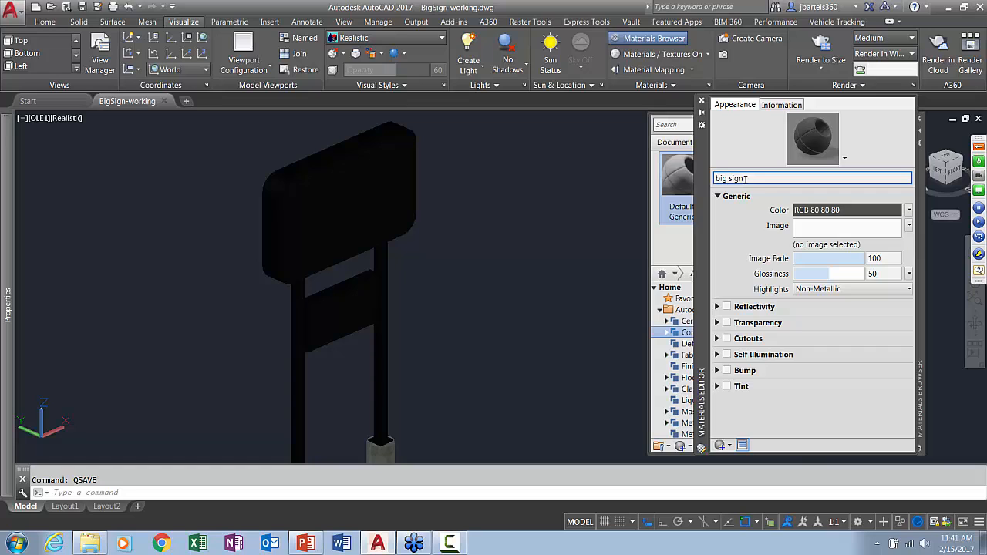
left_click(805, 229)
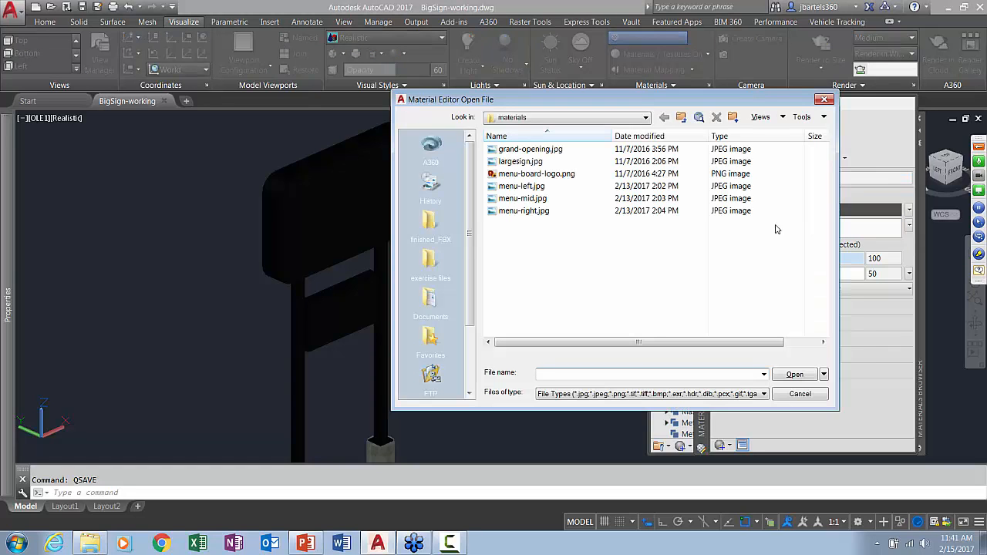
left_click(524, 162)
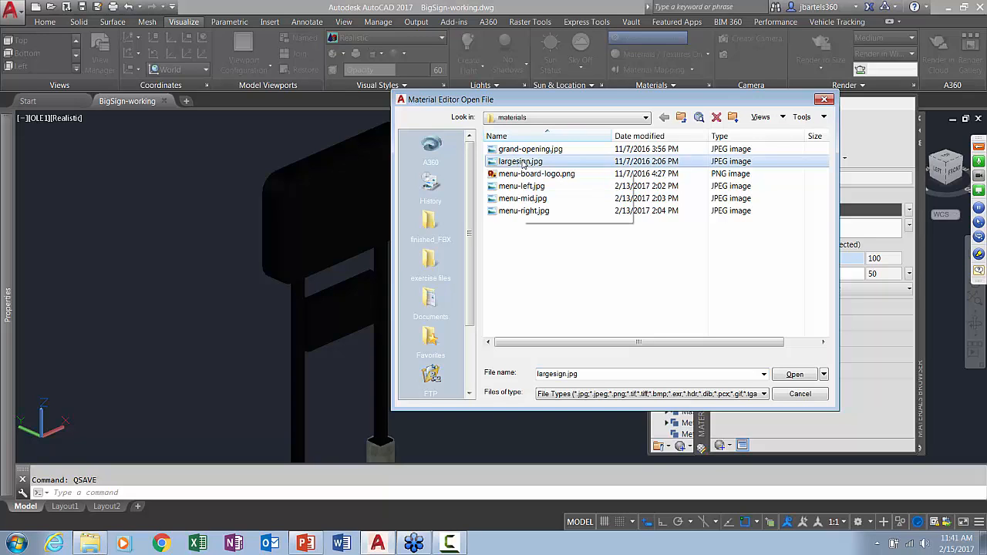
left_click(788, 374)
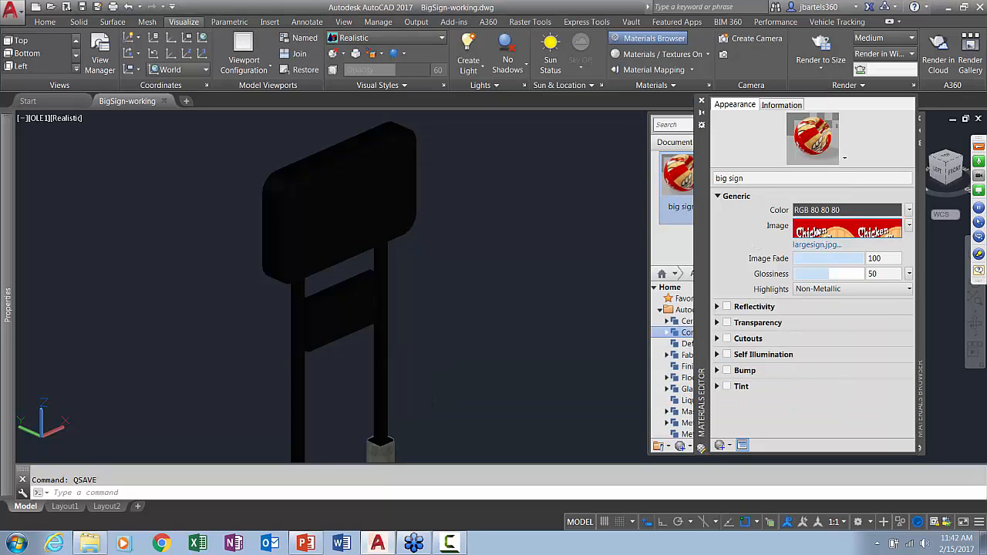
Set the sample size of the big sign material's image to 16 wide by 9.6 high, with the proportions unlinked
left_click(818, 231)
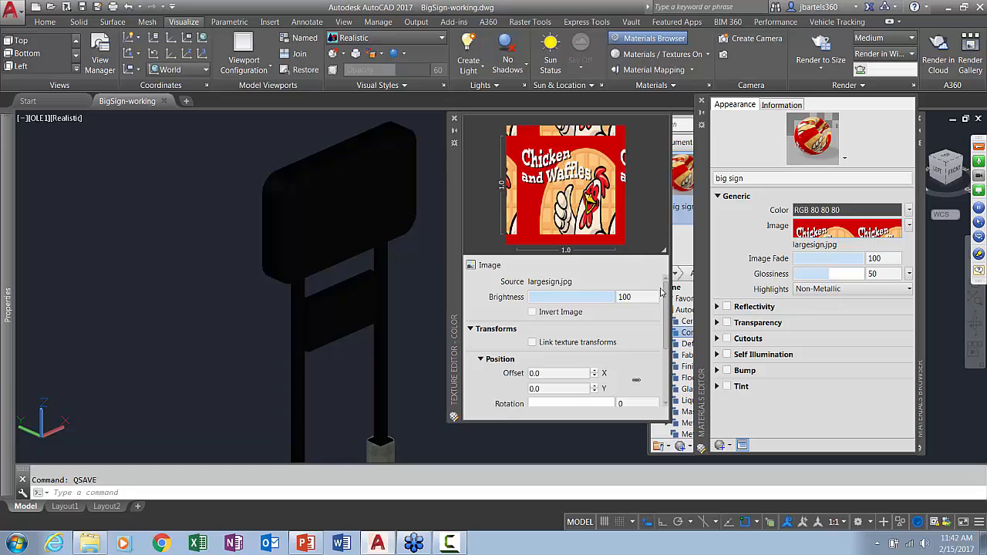
left_click_drag(668, 291, 667, 345)
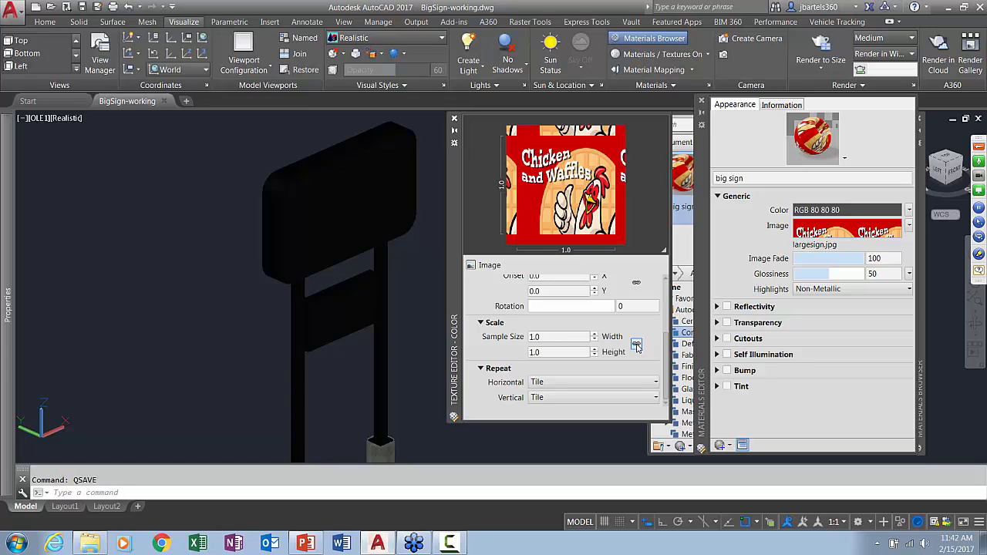
left_click(561, 337)
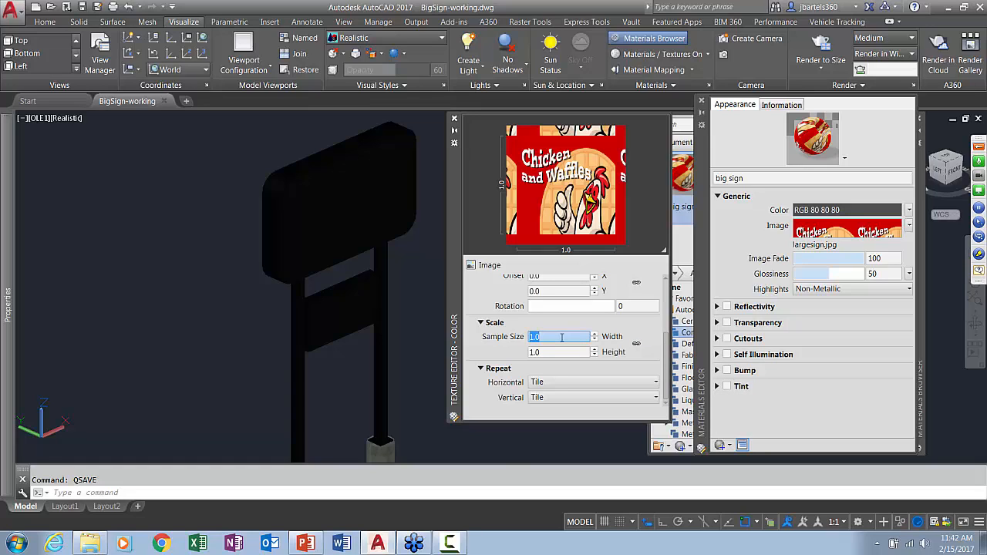
key("Return")
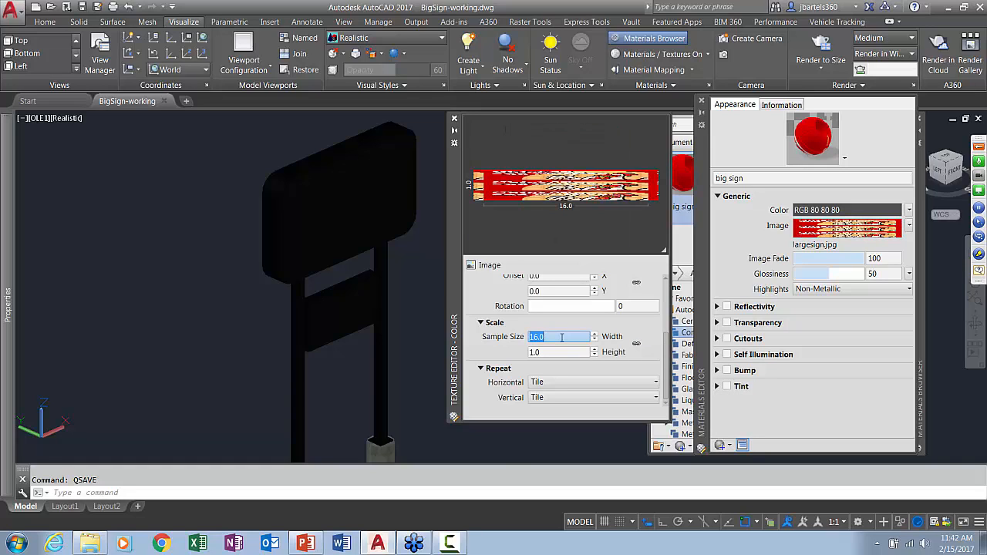
left_click(553, 352)
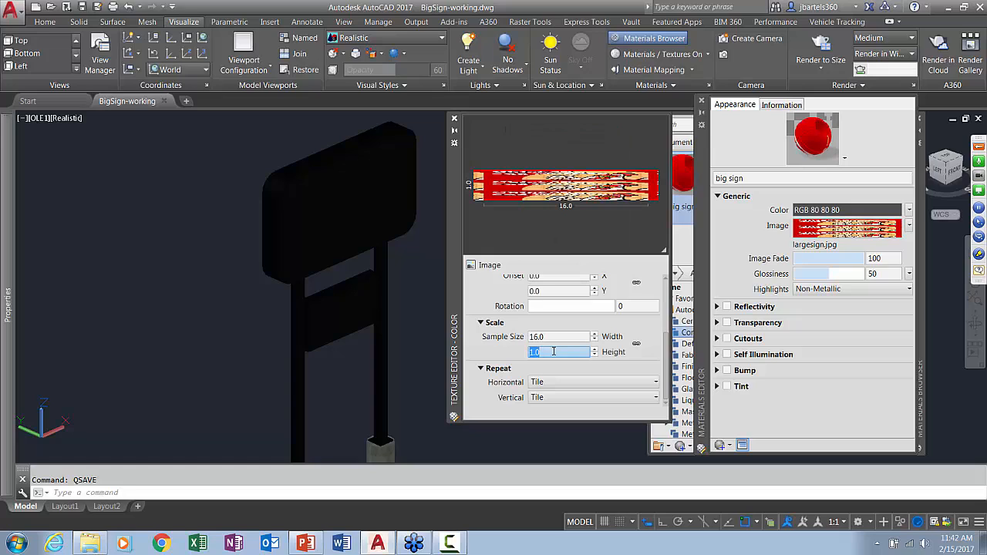
type("9")
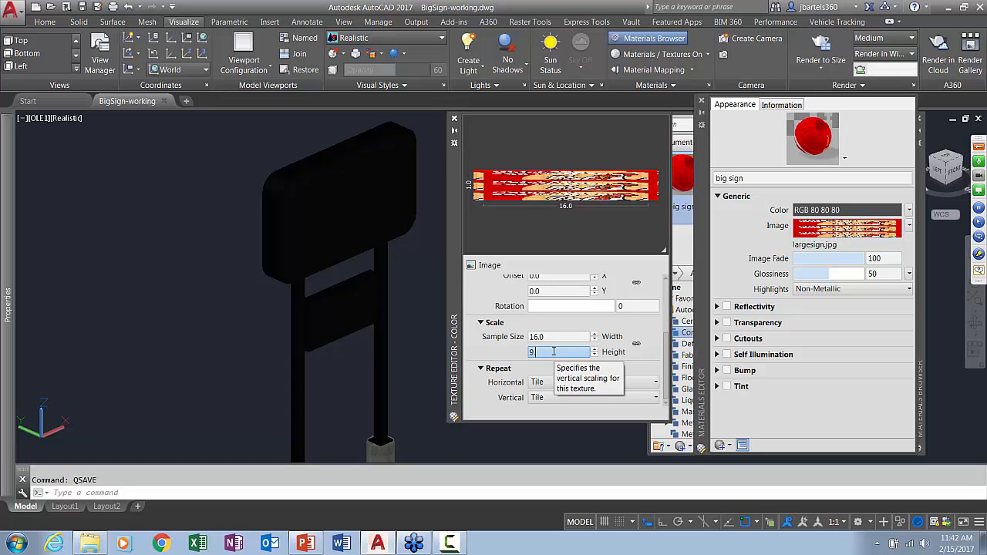
type(".6")
key("Return")
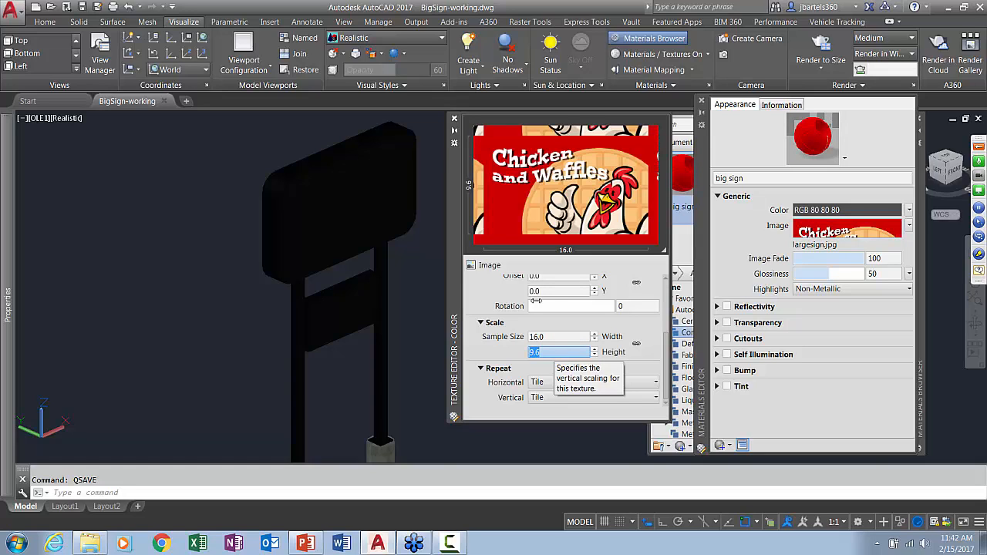
left_click(454, 119)
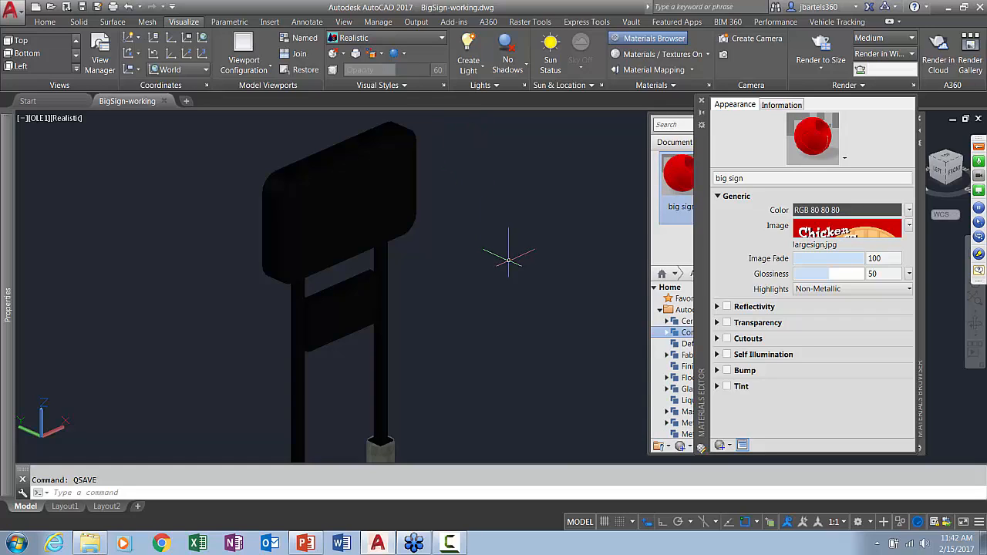
Apply the big sign material to the front face of the large upper panel and give that face planar material mapping
left_click(701, 101)
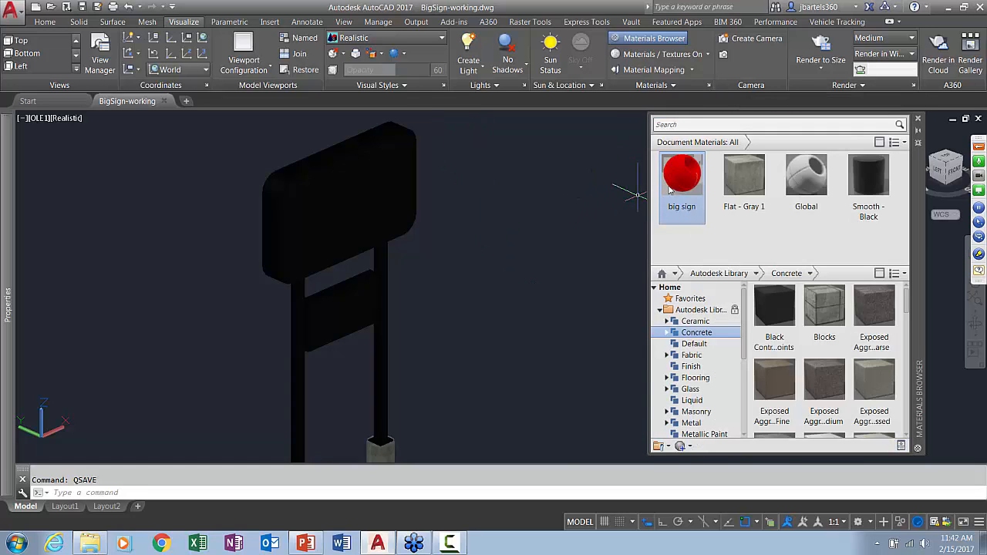
left_click_drag(683, 180, 350, 197)
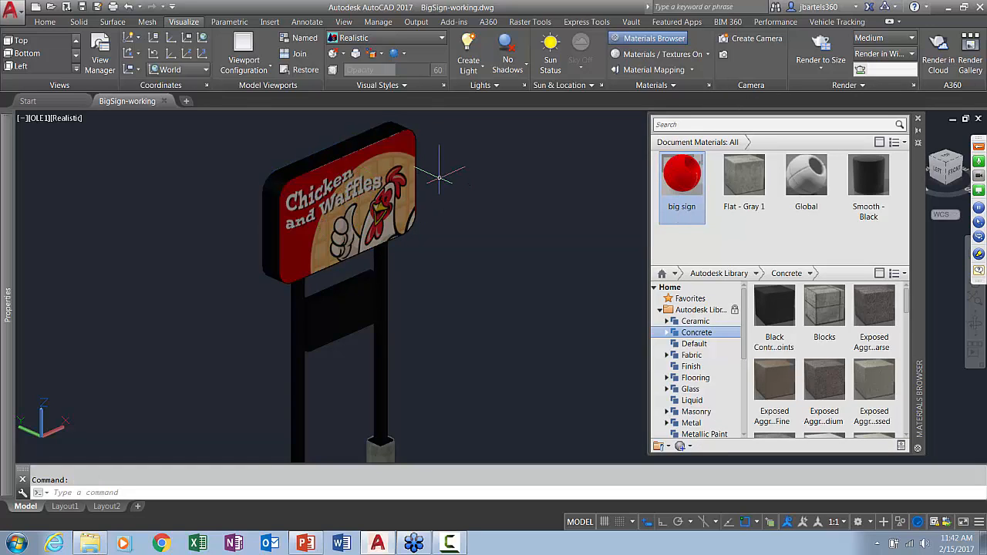
scroll(443, 163, "up", 2)
middle_click_drag(442, 162, 538, 221)
scroll(538, 220, "up", 2)
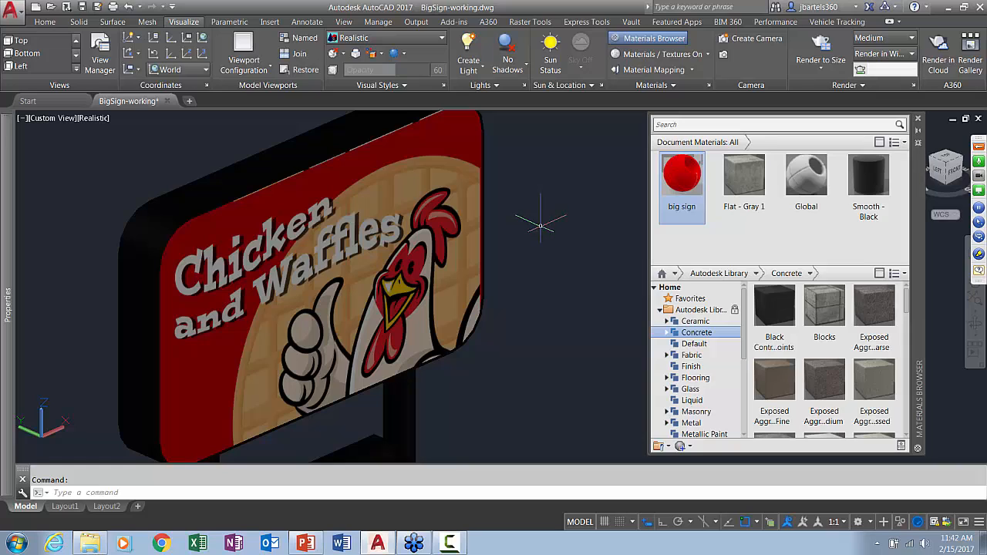
left_click(432, 219)
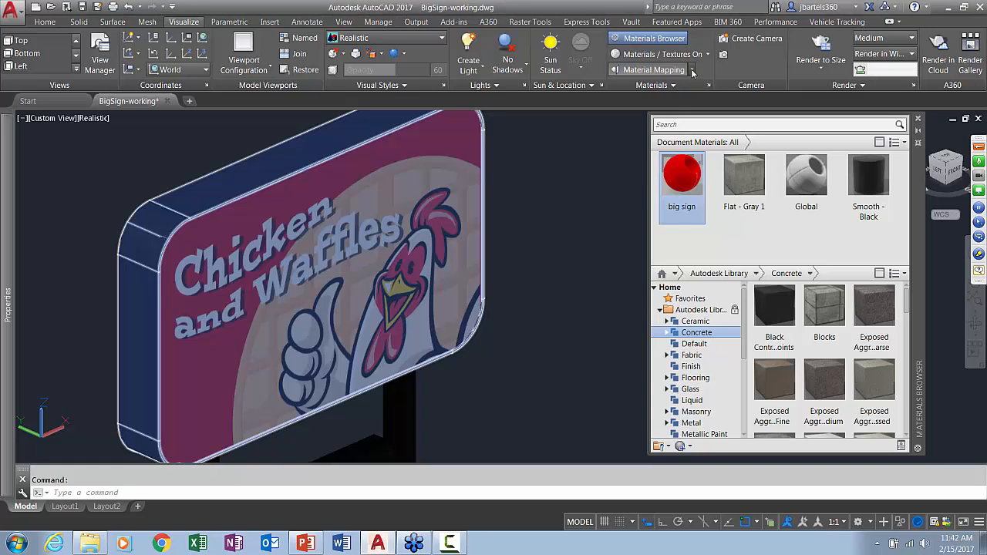
left_click(693, 70)
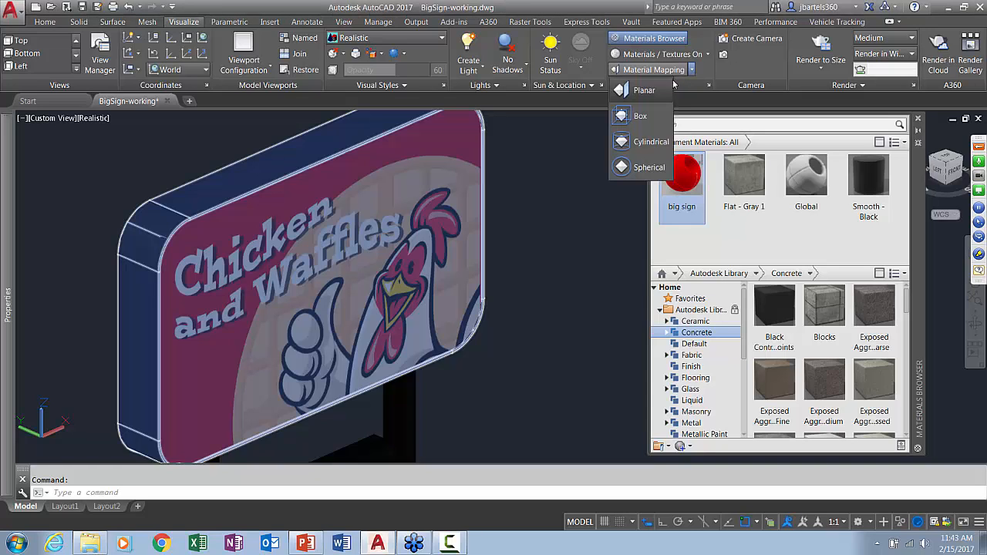
left_click(621, 90)
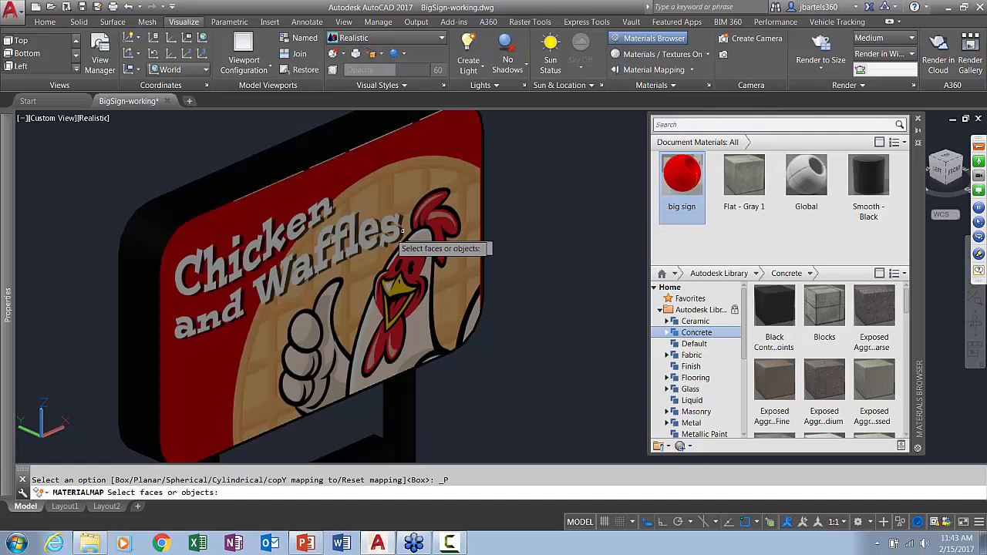
left_click(372, 237)
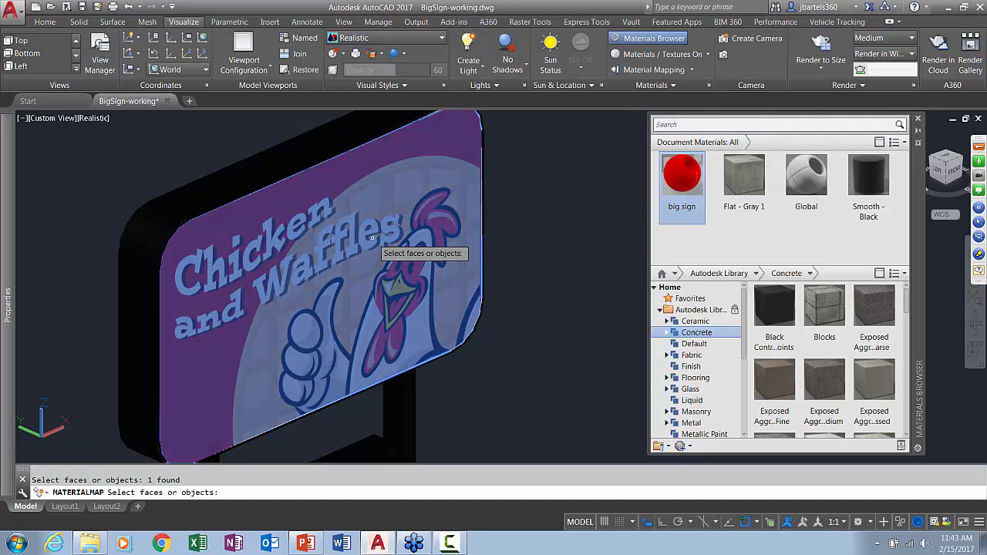
key("Return")
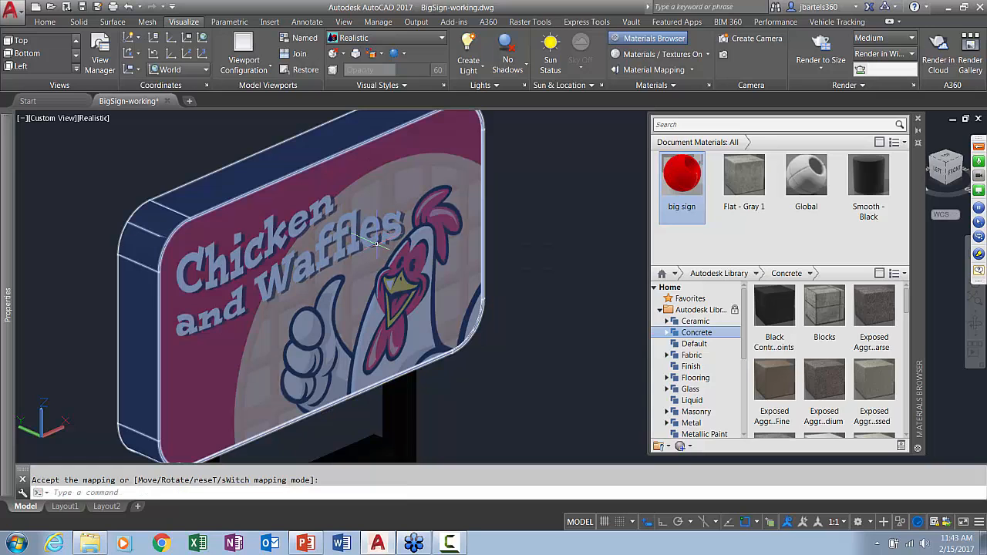
Apply the big sign material to the back face of the large upper panel and map it with planar mapping
middle_click_drag(260, 301, 537, 303, "shift")
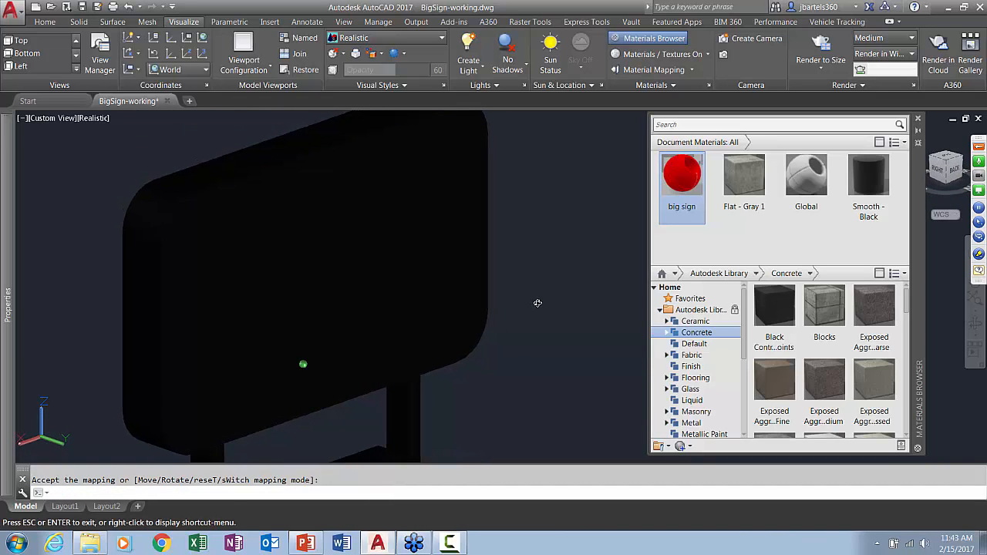
key("Return")
left_click_drag(682, 177, 330, 231)
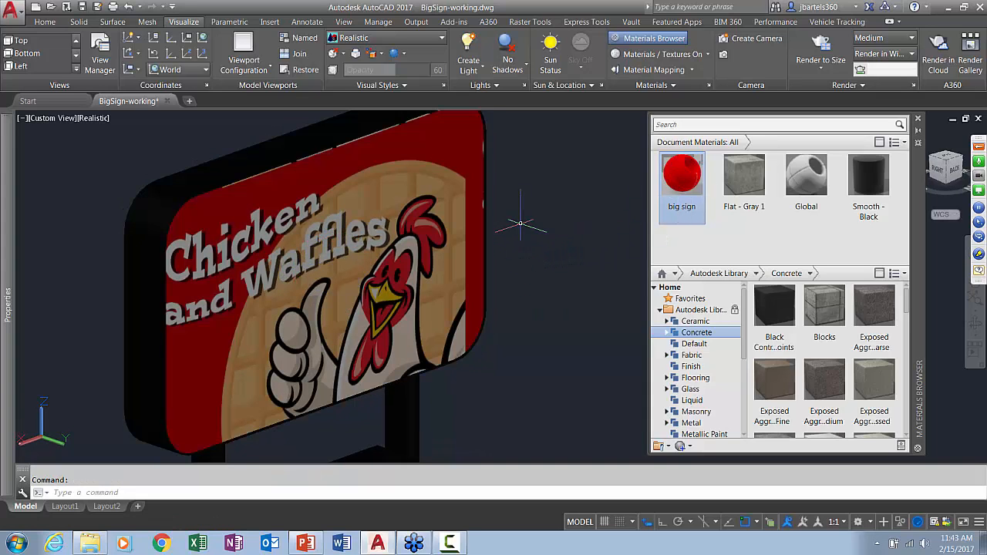
left_click(634, 70)
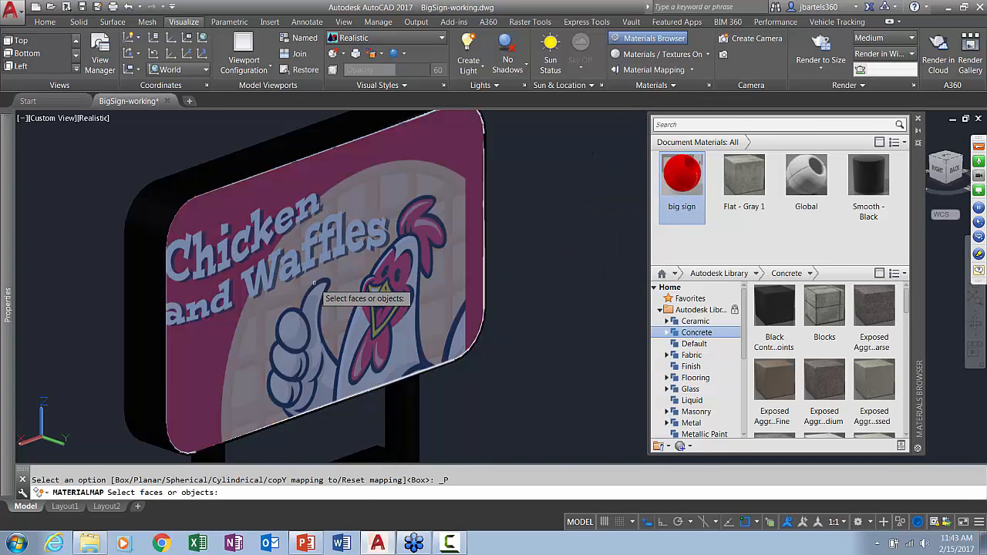
left_click(314, 282)
key("Return")
key("Return")
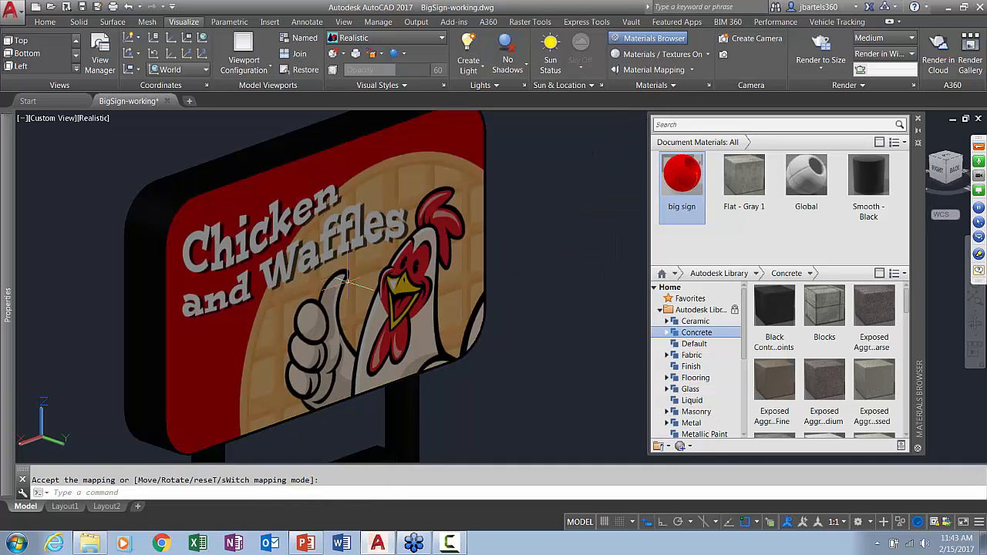
Save the drawing with the image mapped on both faces of the upper panel
scroll(553, 296, "down", 2)
middle_click_drag(561, 310, 541, 271)
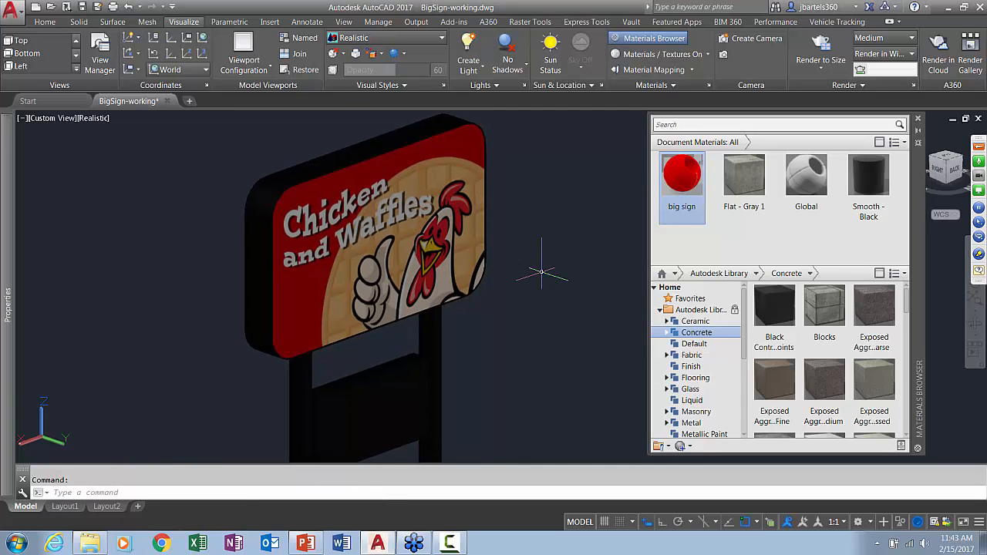
type("o")
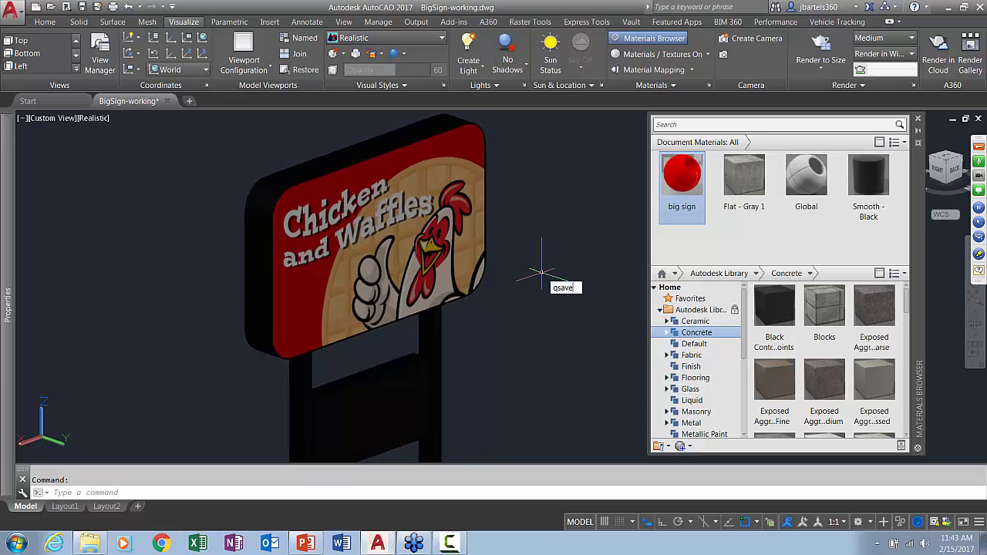
type("save")
key("Return")
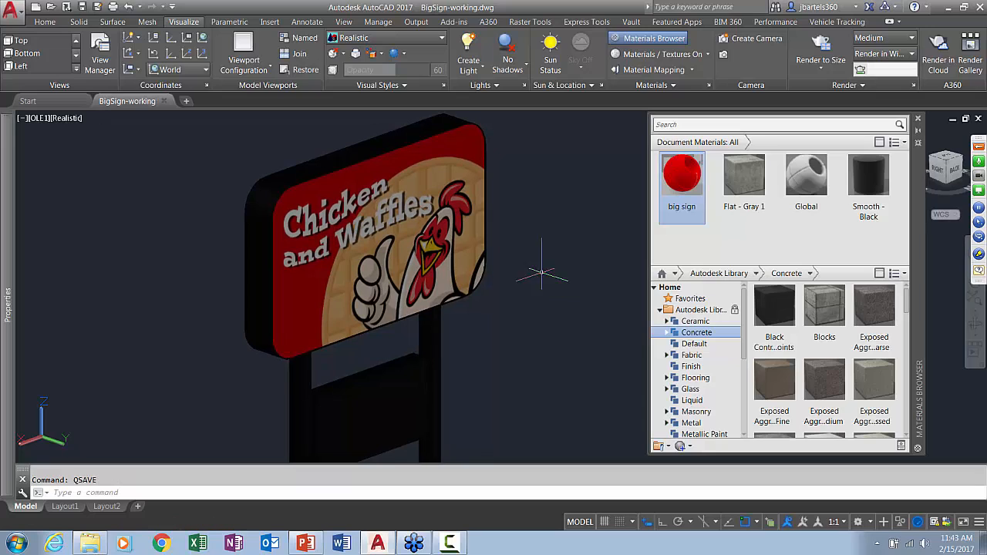
Create a new generic material named grand opening that uses grand-opening.jpg from the materials folder as its image
left_click(692, 447)
left_click(717, 544)
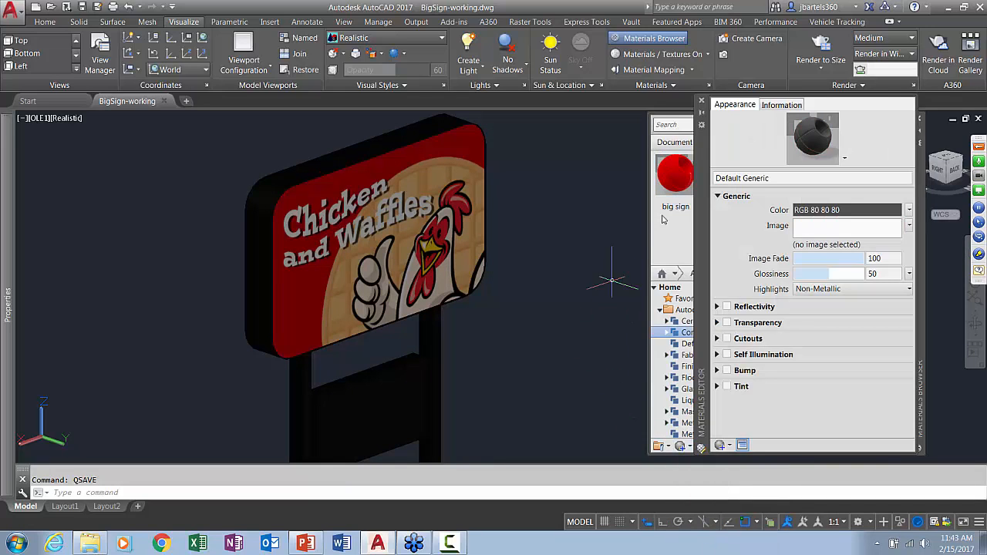
left_click(718, 179)
type("grand opening")
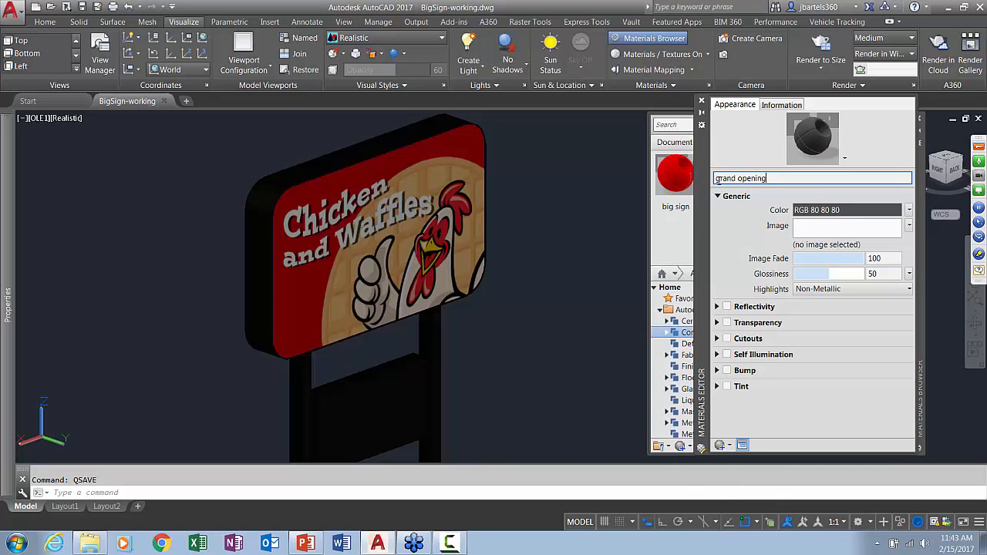
key("Return")
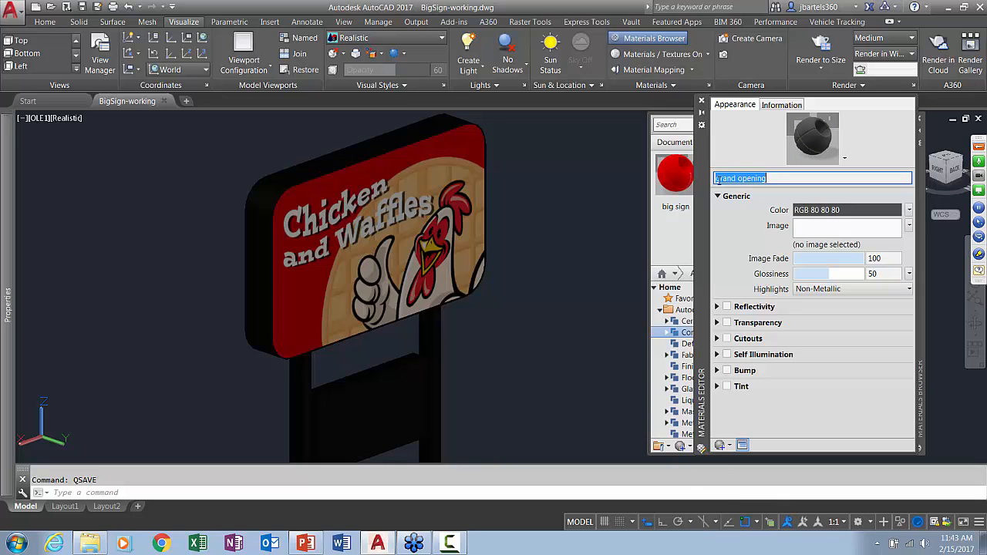
left_click(806, 228)
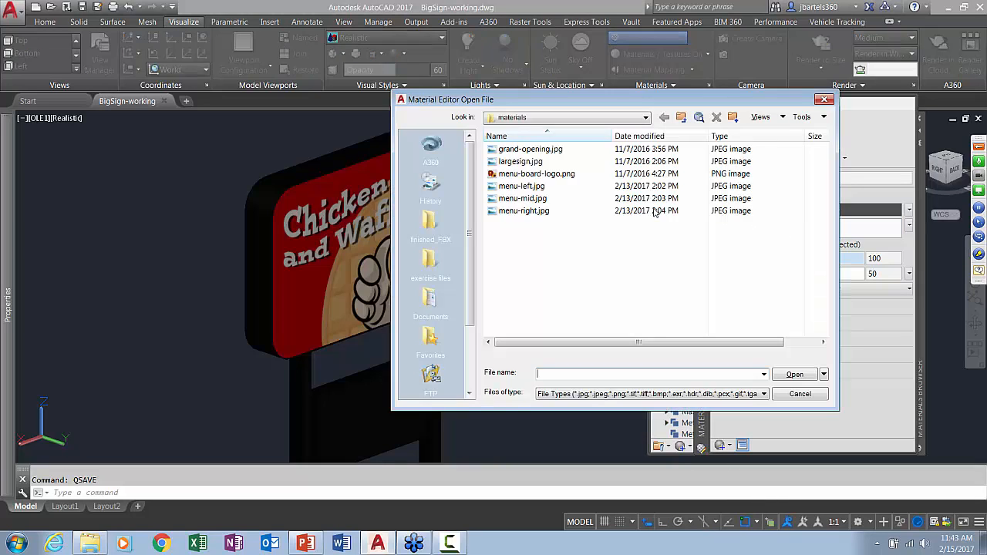
left_click(539, 149)
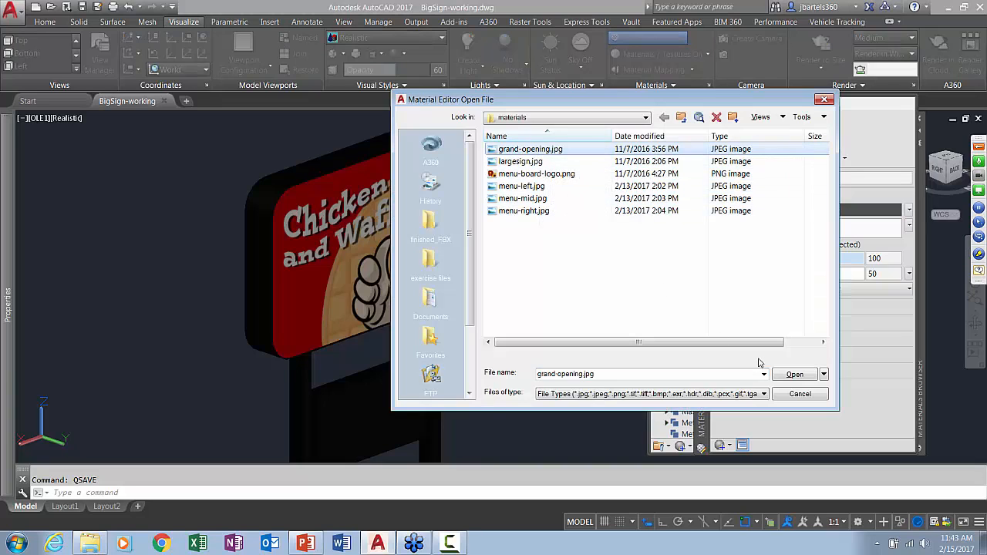
left_click(794, 375)
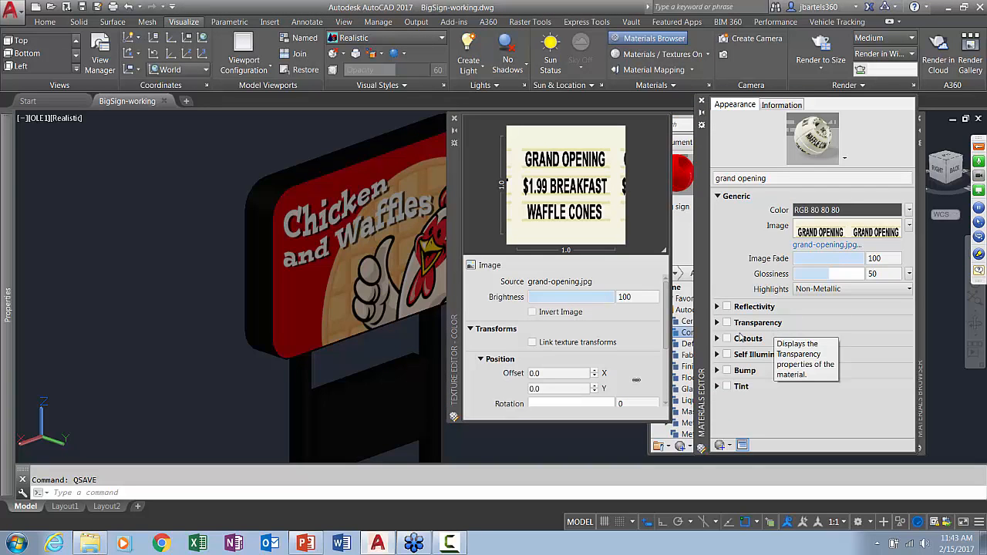
Set the sample size of the grand opening image to 8.15 wide by 4.4 high and close the texture and material editors
left_click_drag(668, 313, 669, 369)
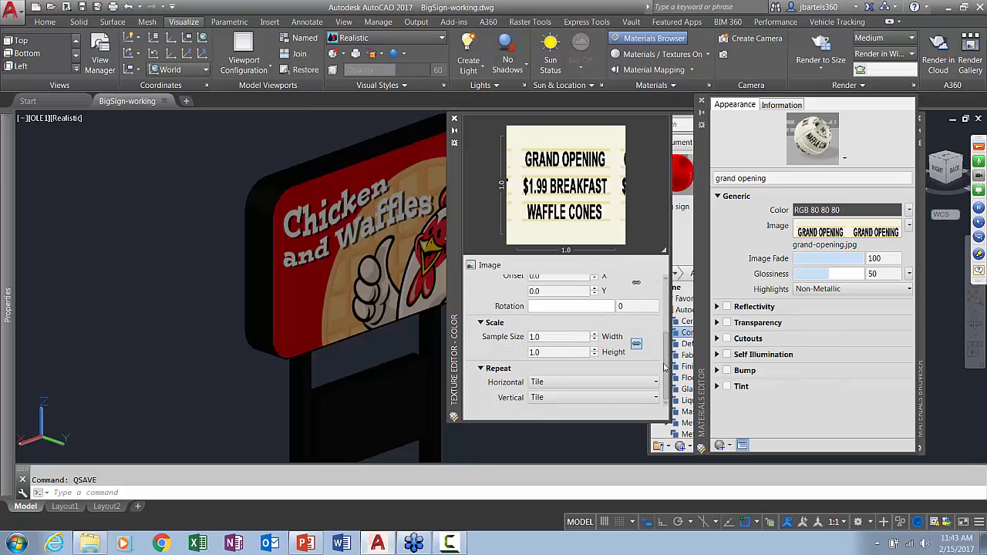
left_click(565, 337)
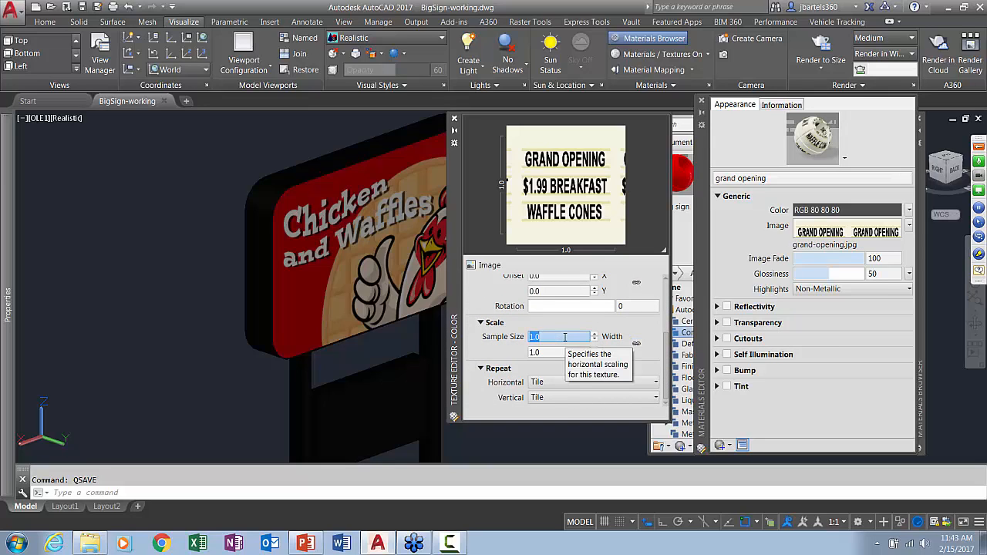
type("8.15")
left_click(553, 352)
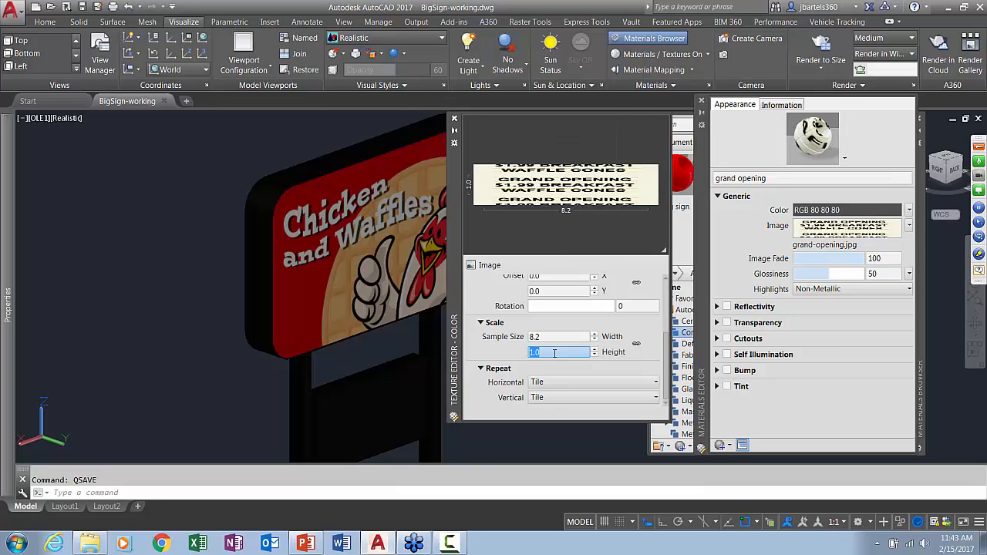
type("4.4")
key("Return")
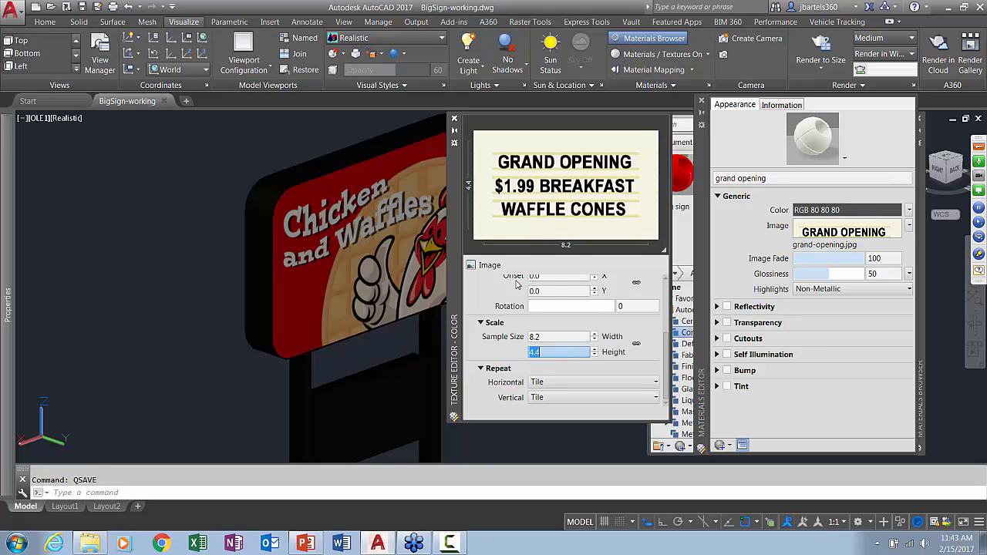
left_click(454, 119)
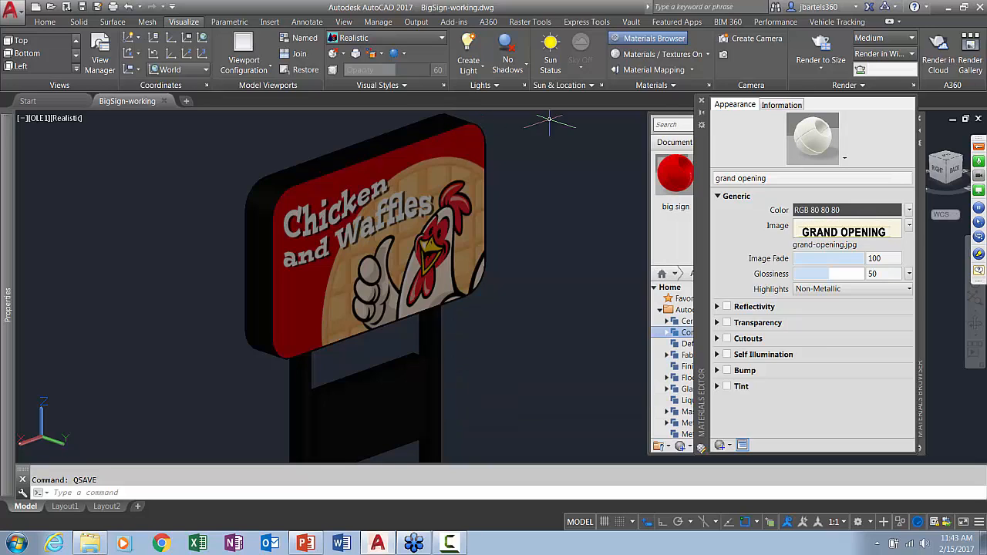
left_click(701, 101)
Apply the grand opening material to the back face of the smaller lower panel and give that face planar material mapping
left_click_drag(730, 185, 393, 399)
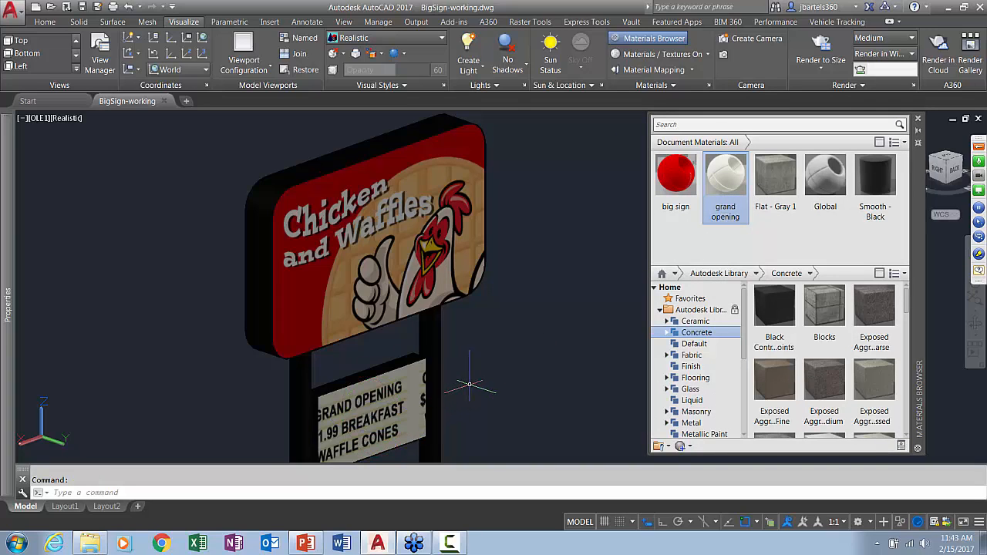
middle_click_drag(469, 384, 500, 326)
left_click(643, 70)
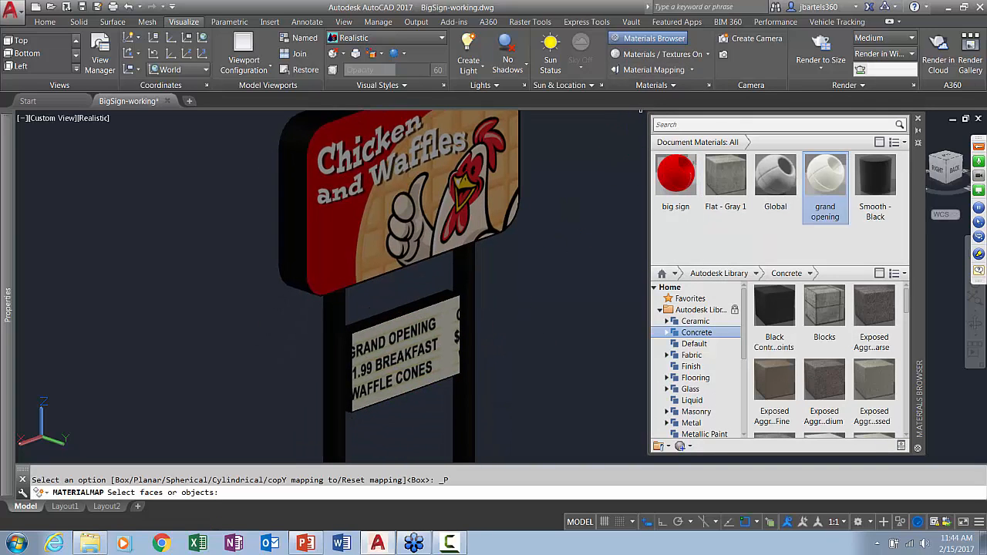
left_click(395, 361)
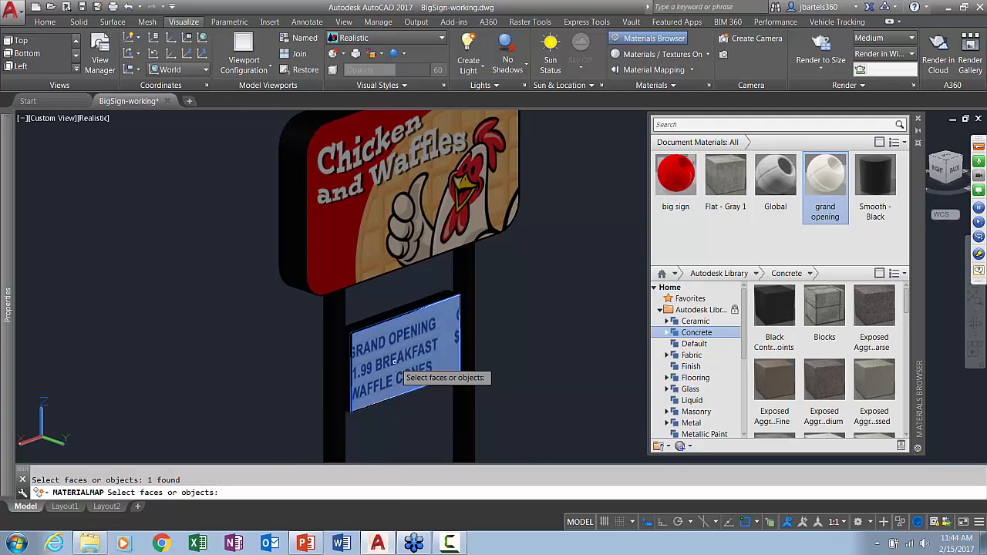
key("Return")
key("Return")
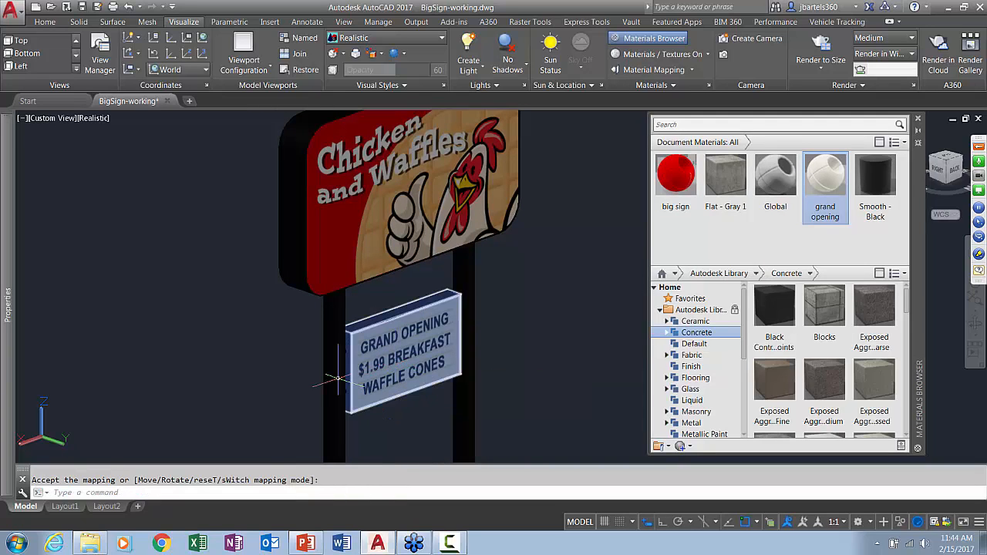
Apply the grand opening material to the front face of the lower panel, map it with planar mapping, and close the Materials Browser
middle_click_drag(337, 378, 581, 380, "shift")
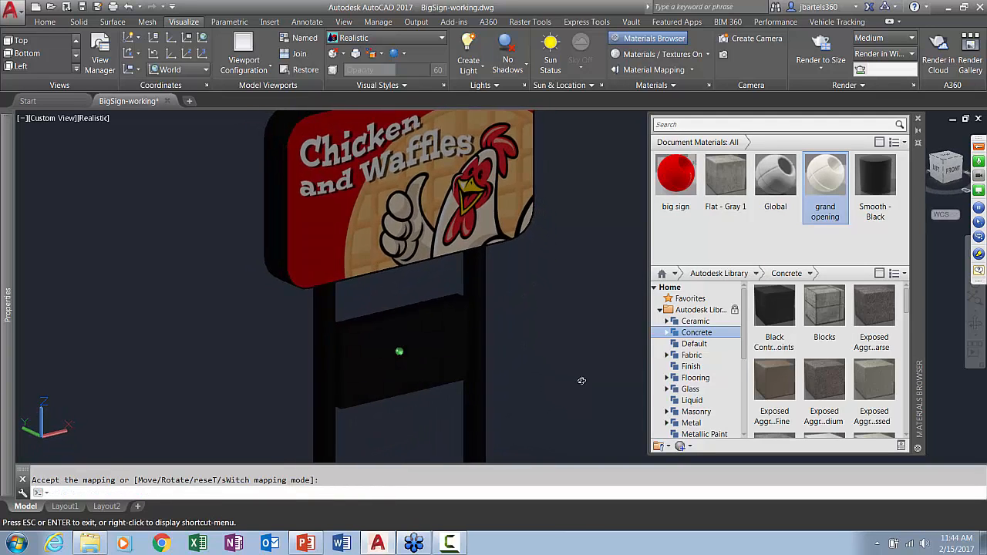
left_click(654, 69)
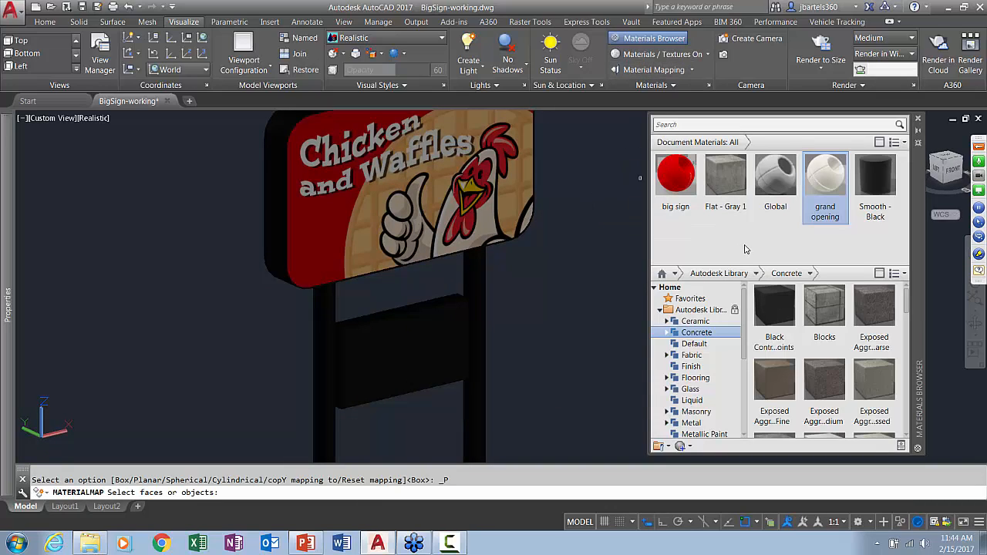
key("Escape")
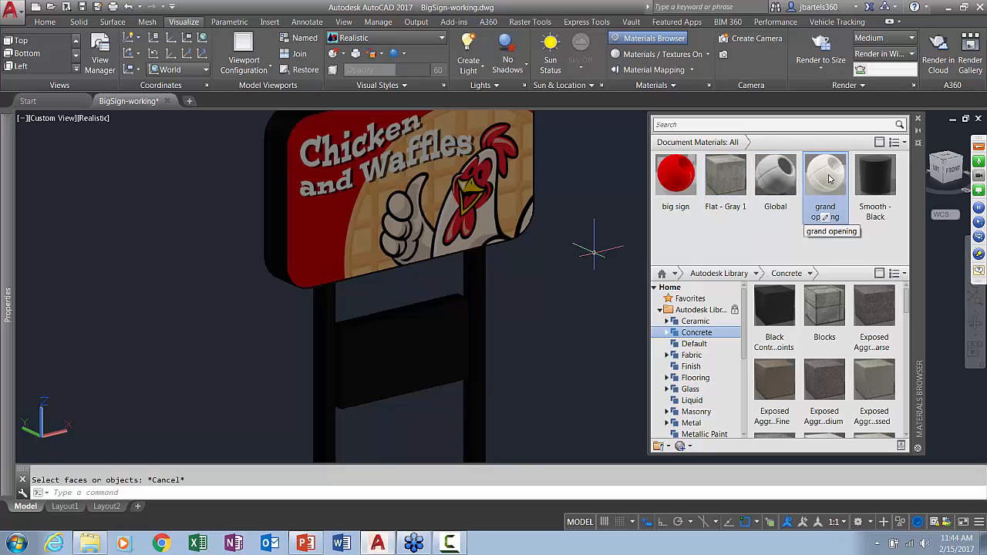
left_click_drag(825, 182, 410, 354)
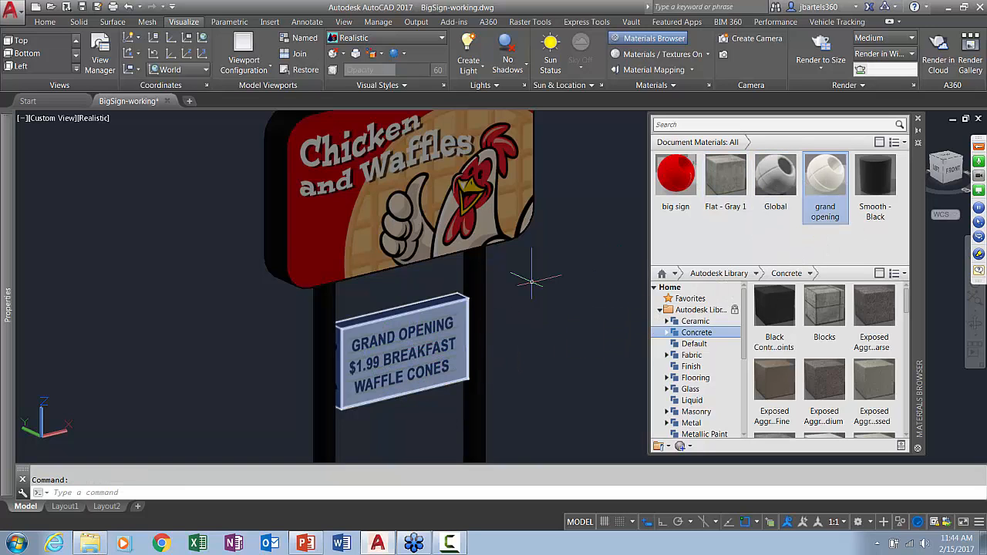
left_click(617, 70)
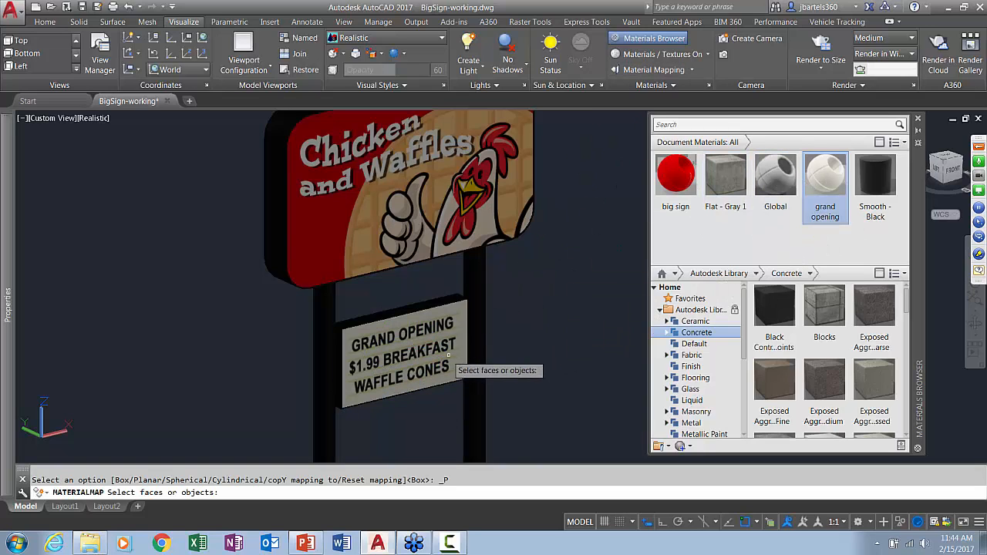
left_click(425, 352)
key("Return")
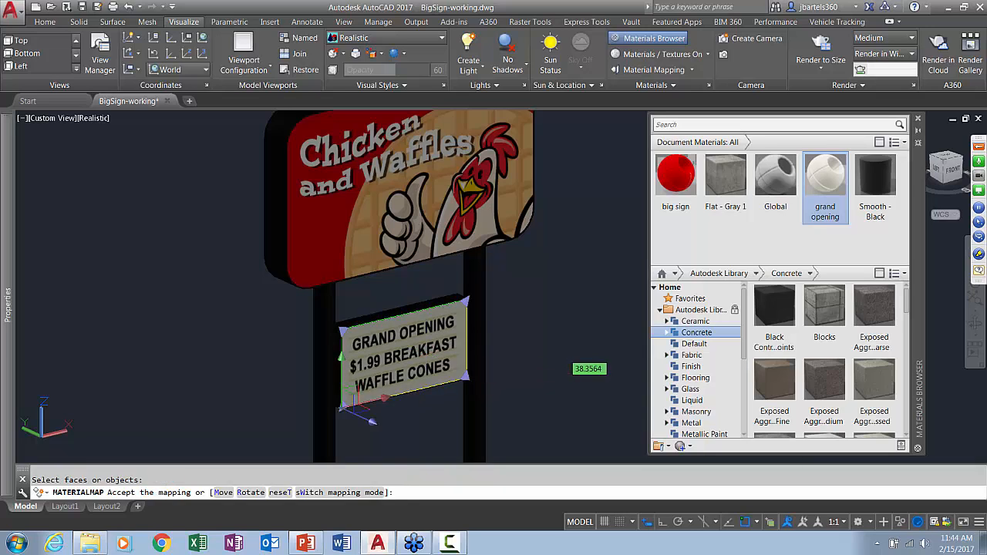
left_click(917, 121)
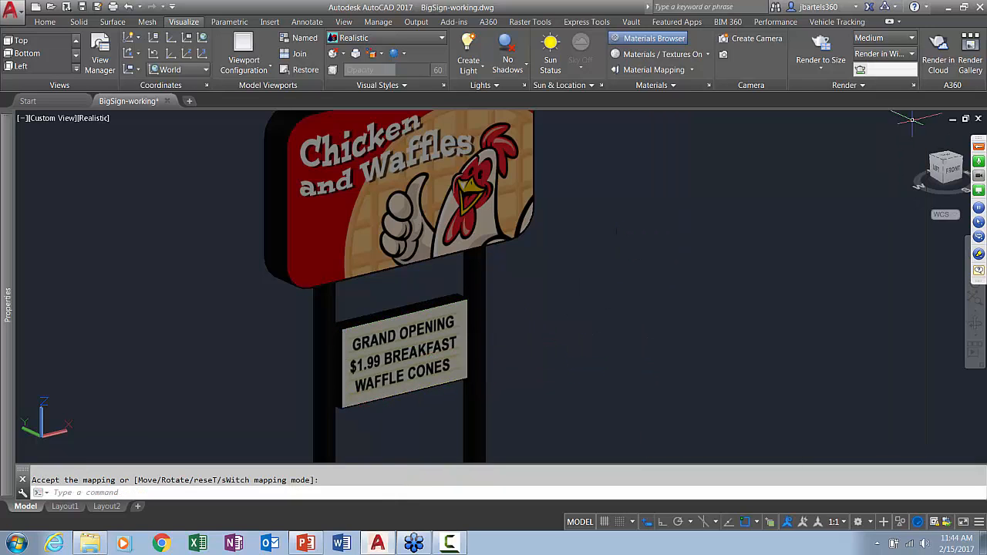
Check the whole sign with both panel images in view and save the drawing
scroll(683, 275, "down", 3)
middle_click_drag(683, 275, 536, 287)
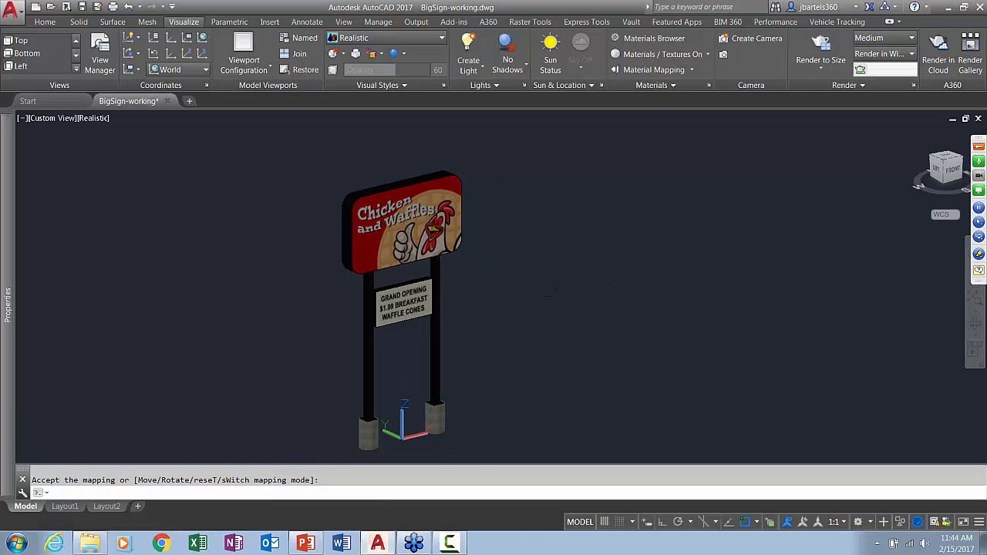
key("Return")
scroll(510, 308, "up", 2)
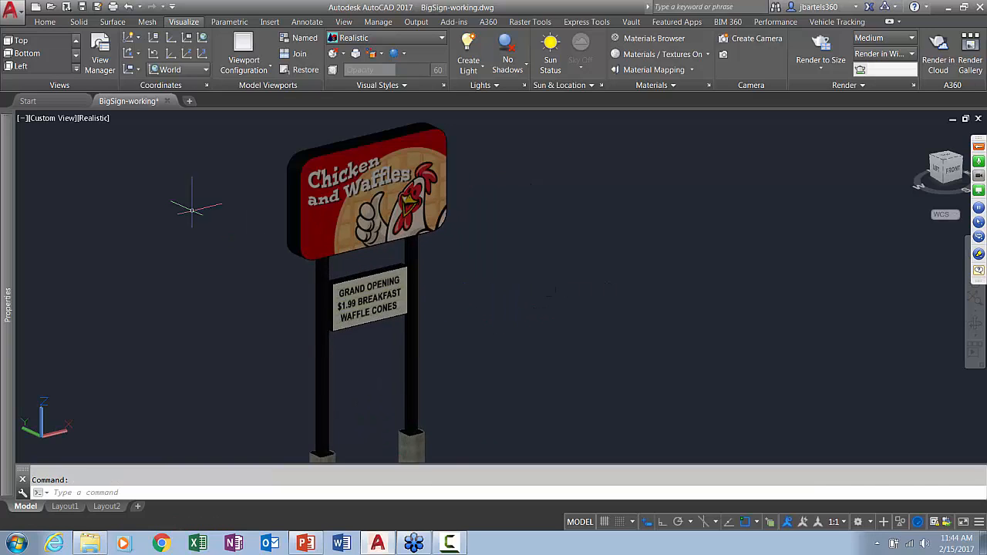
left_click(66, 6)
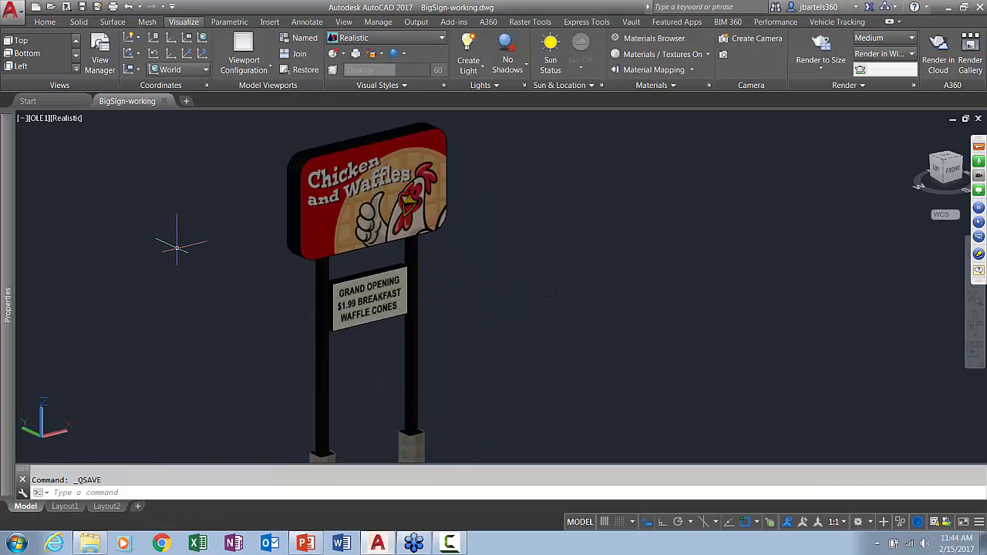
Start an FBX export of the drawing into the finished_FBX folder, replacing the "working" part of the BigSign-working.fbx file name
left_click(15, 14)
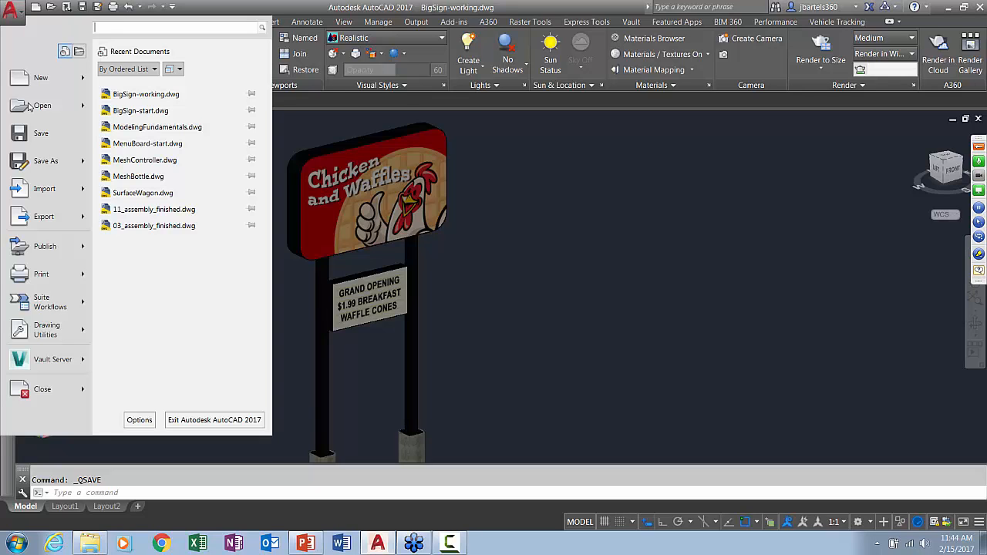
mouse_move(37, 216)
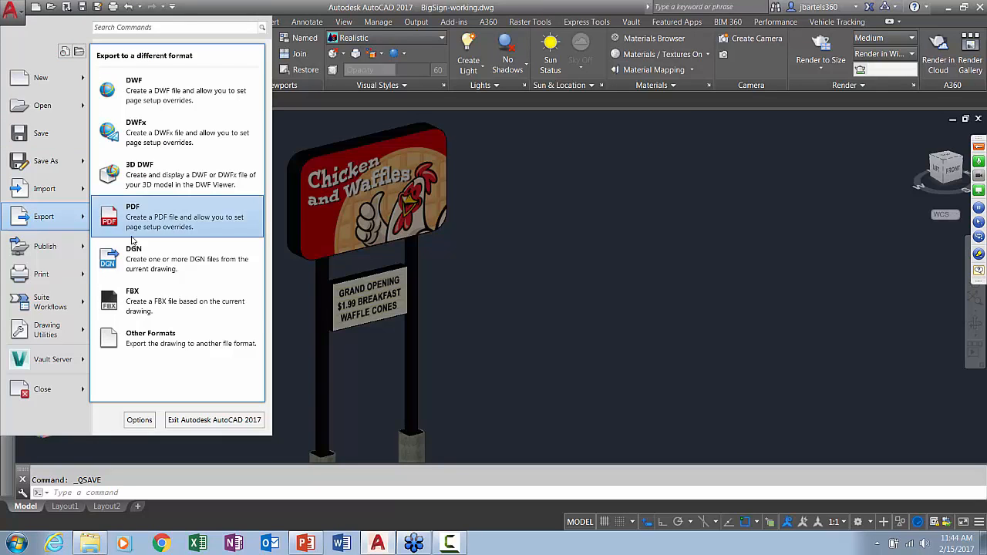
left_click(142, 294)
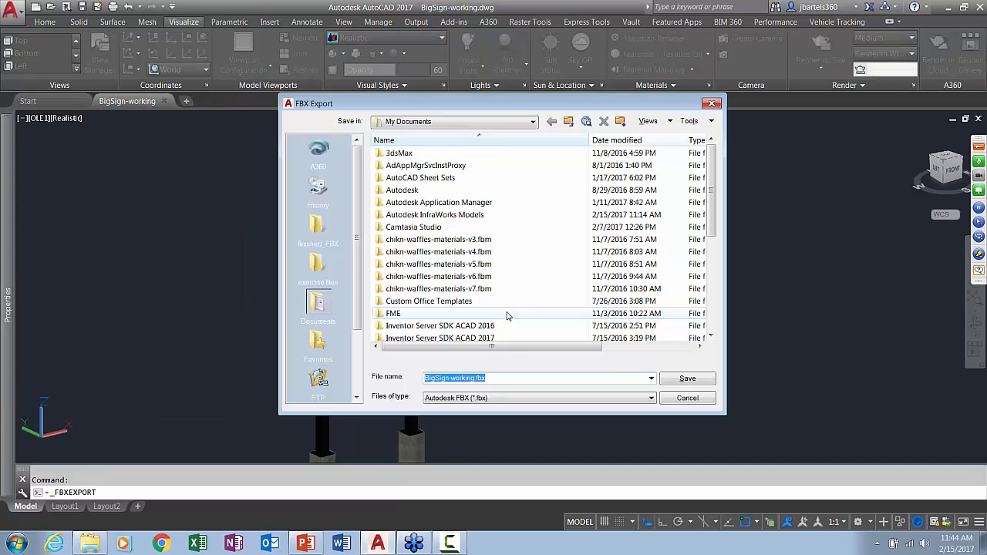
left_click(318, 225)
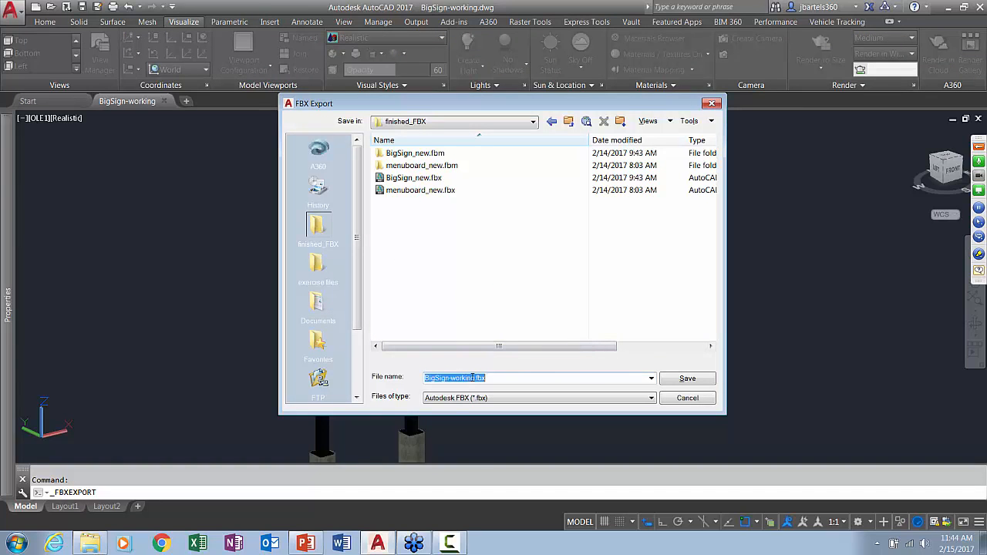
left_click_drag(475, 378, 454, 377)
key("BackSpace")
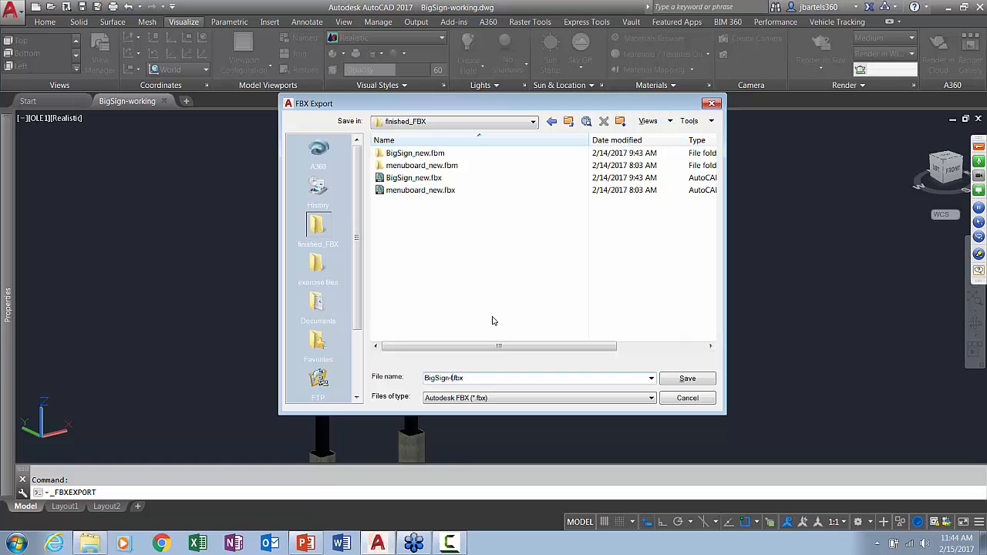
key("Return")
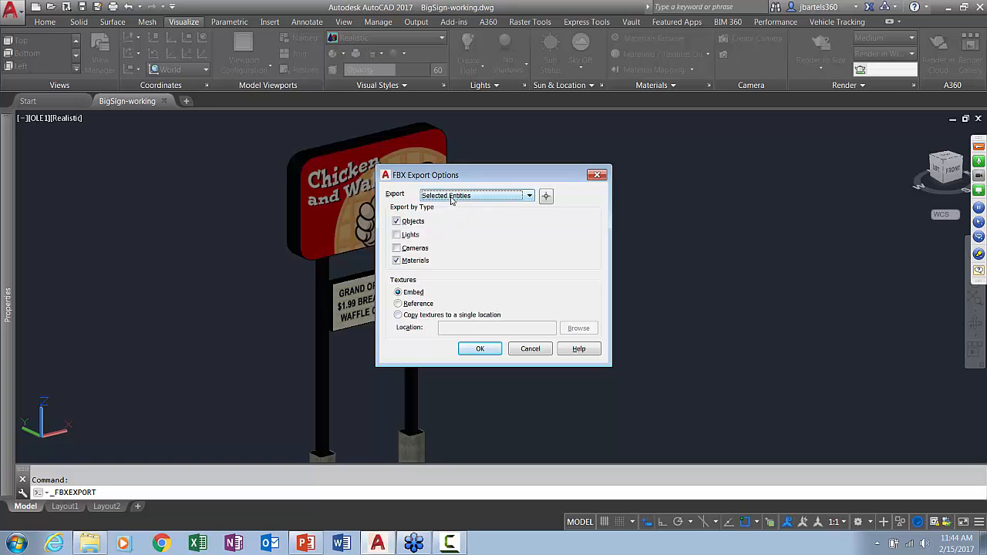
Select the entire sign for the FBX export and export its objects and materials with embedded textures
left_click(546, 196)
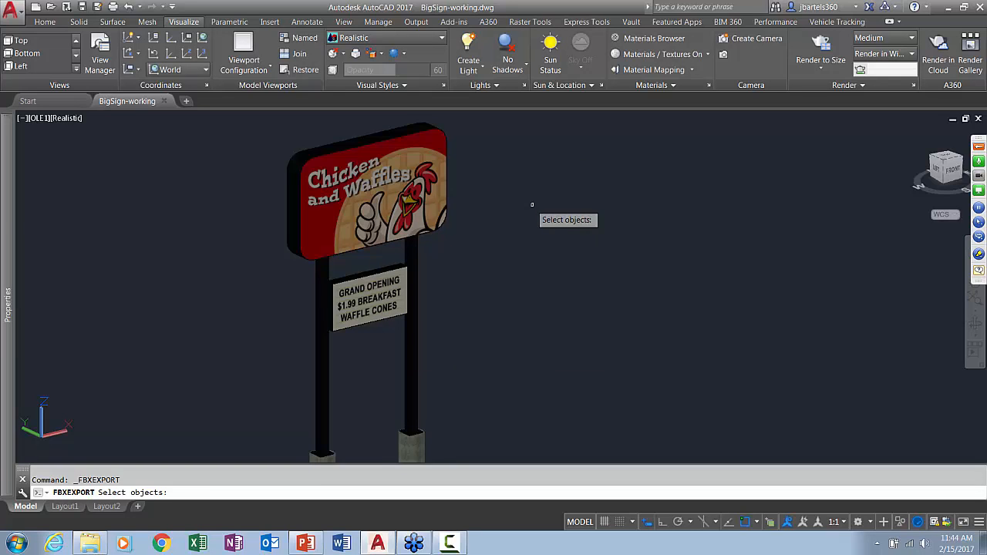
left_click(490, 126)
scroll(475, 165, "down", 4)
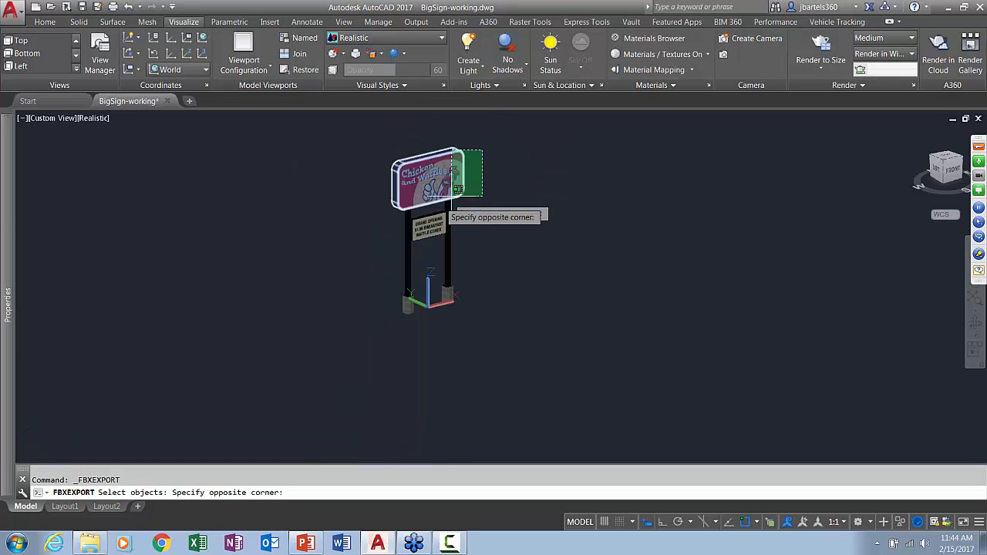
left_click(387, 323)
key("Return")
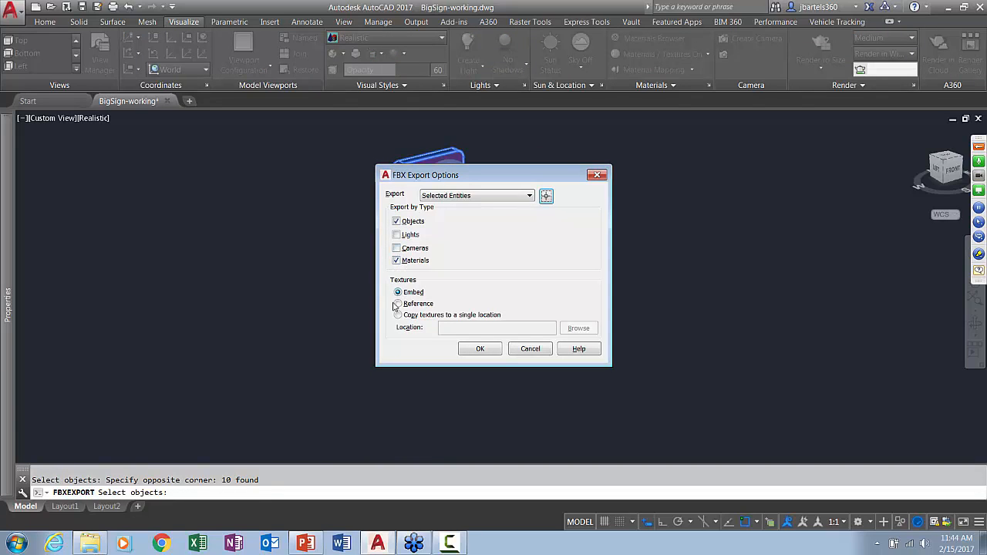
left_click(476, 349)
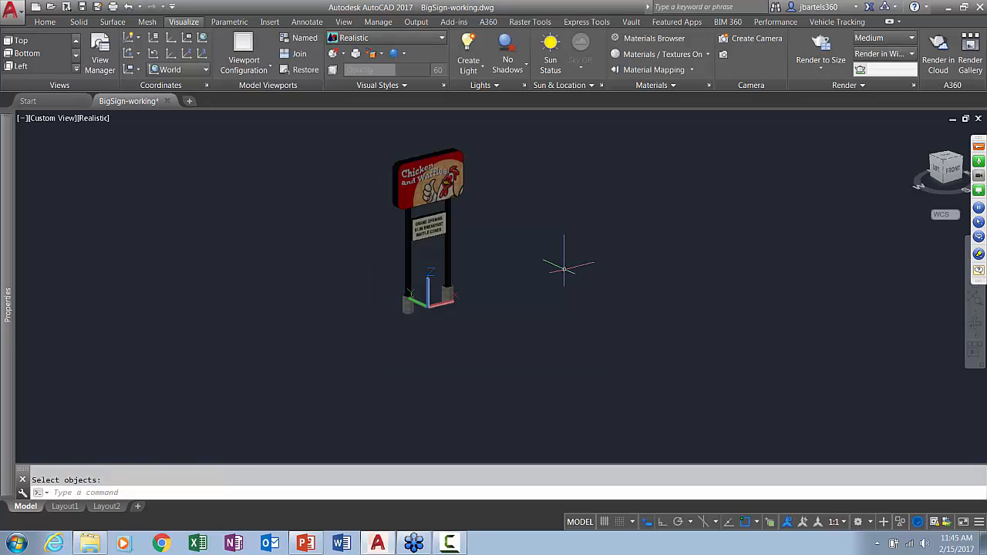
Close AutoCAD together with the BigSign-working drawing
middle_click_drag(540, 257, 523, 309)
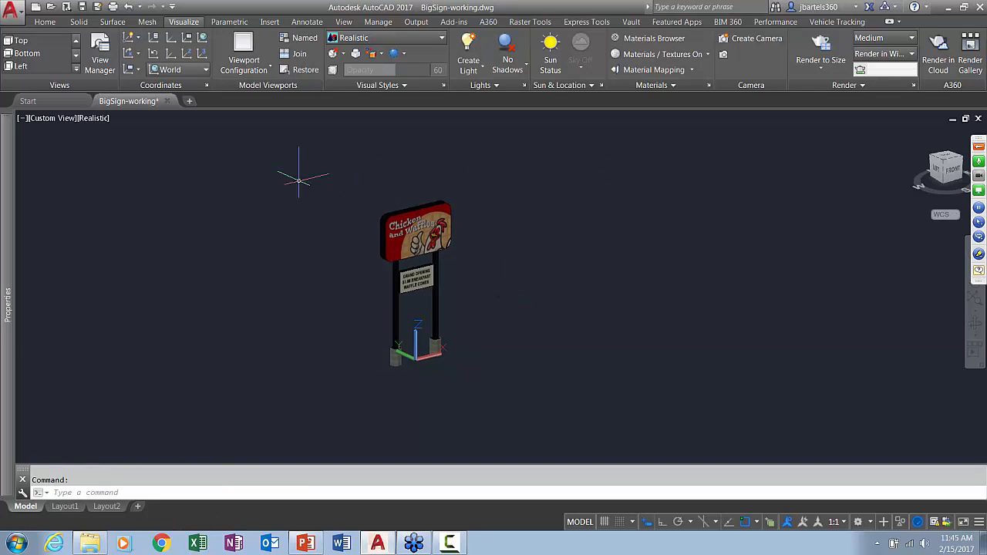
left_click(980, 7)
left_click(553, 301)
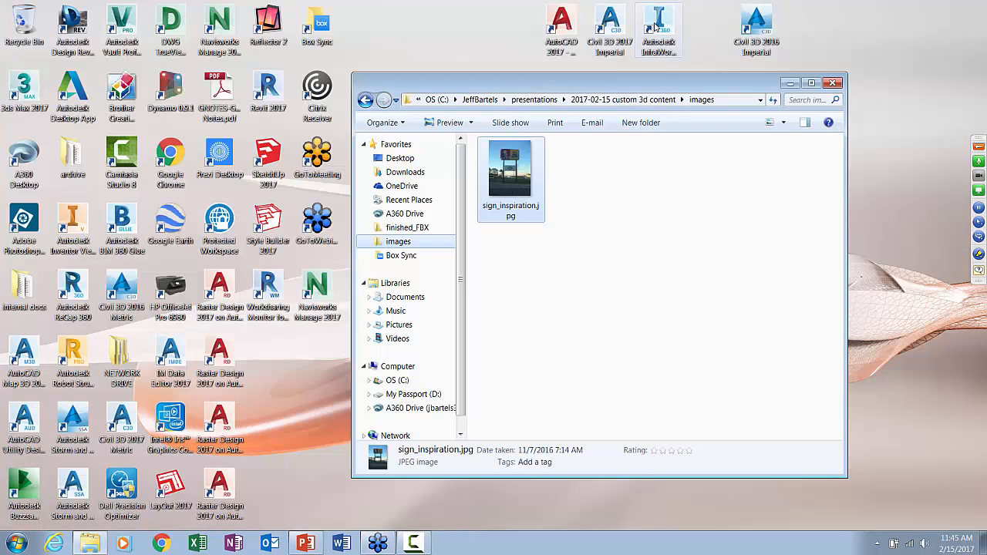
Launch Autodesk InfraWorks 360, minimize the images folder window, and open the demo-AU2016R model
double_click(656, 24)
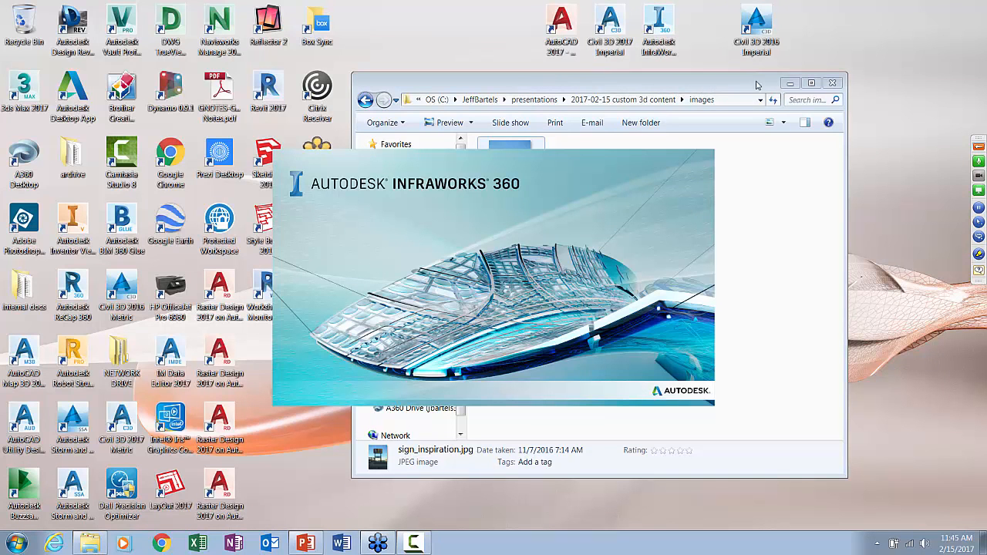
left_click(789, 83)
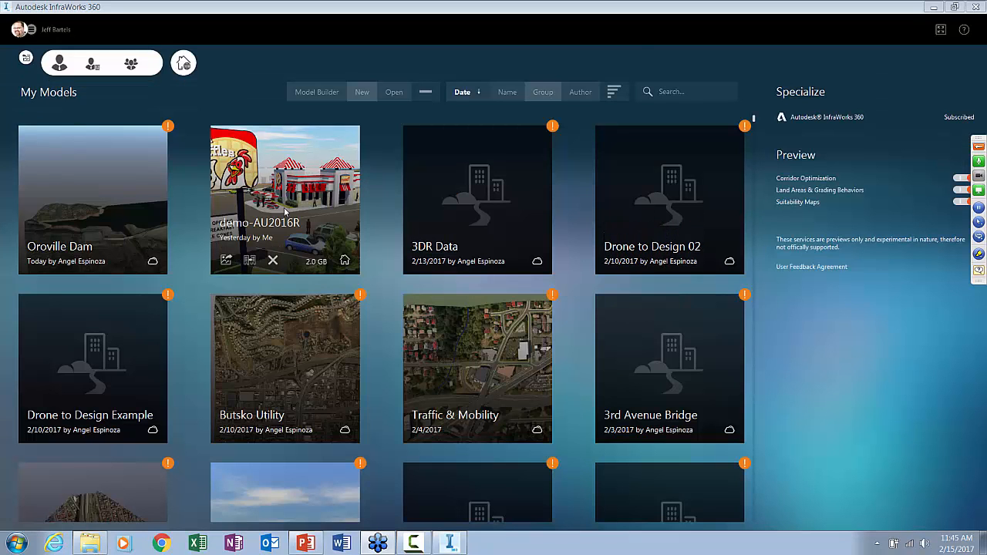
left_click(285, 211)
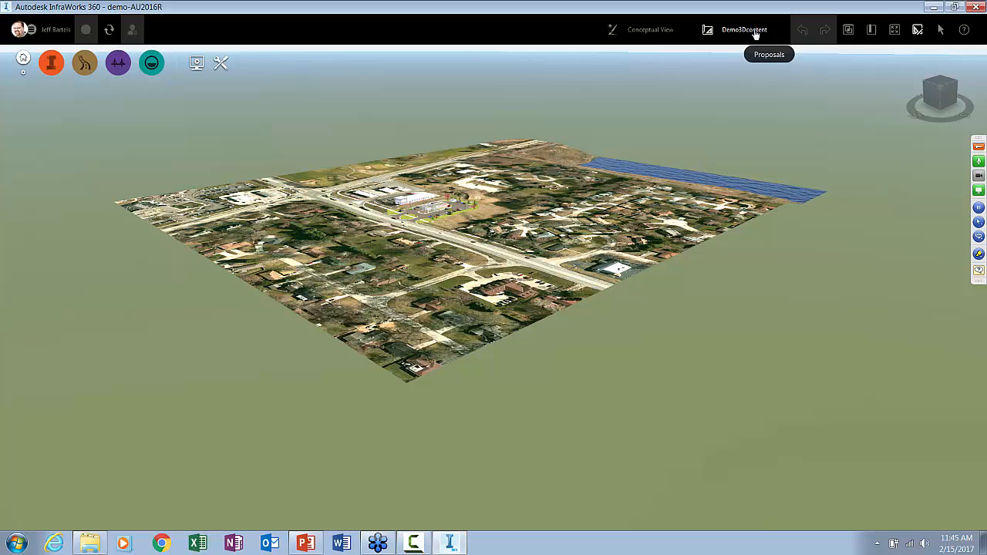
Go to the site-view bookmark and frame the restaurant, its parking lot and the lawn beside the entrance drive
left_click(870, 30)
left_click(845, 91)
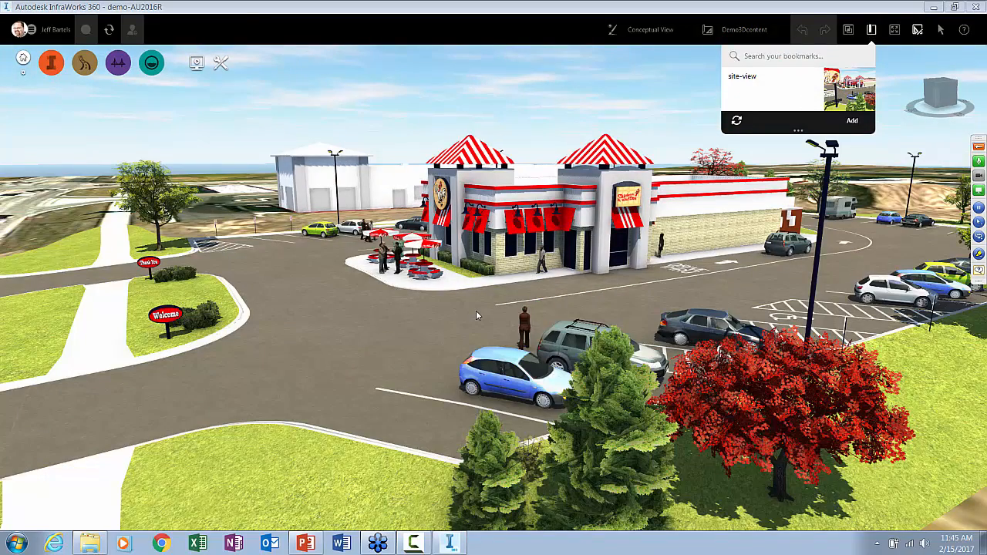
left_click(423, 116)
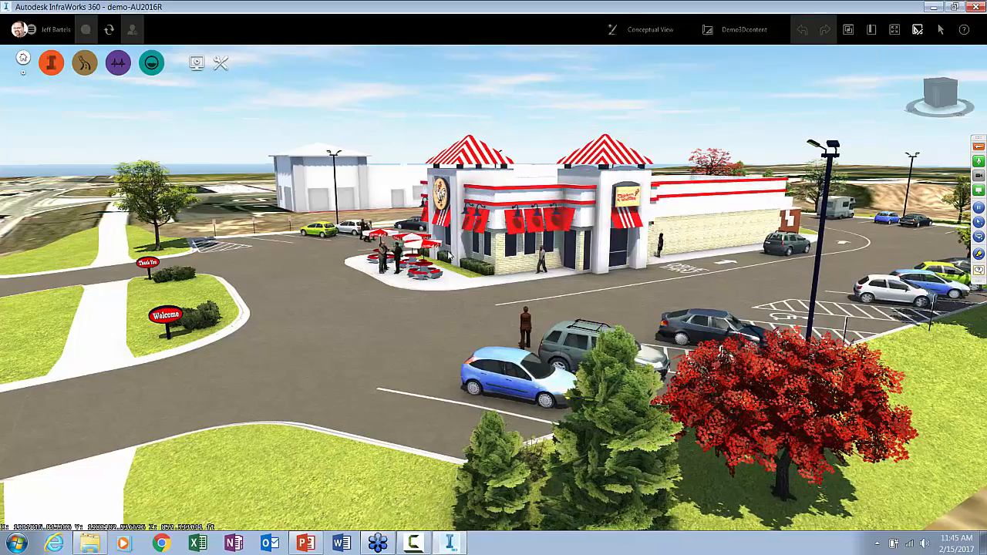
scroll(448, 251, "down", 3)
left_click_drag(415, 328, 453, 329)
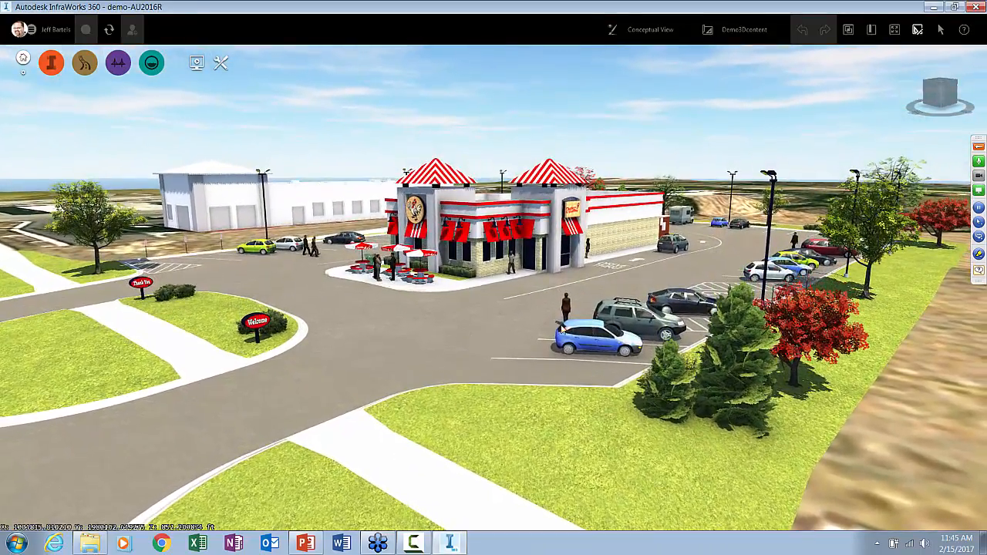
left_click_drag(561, 328, 516, 326)
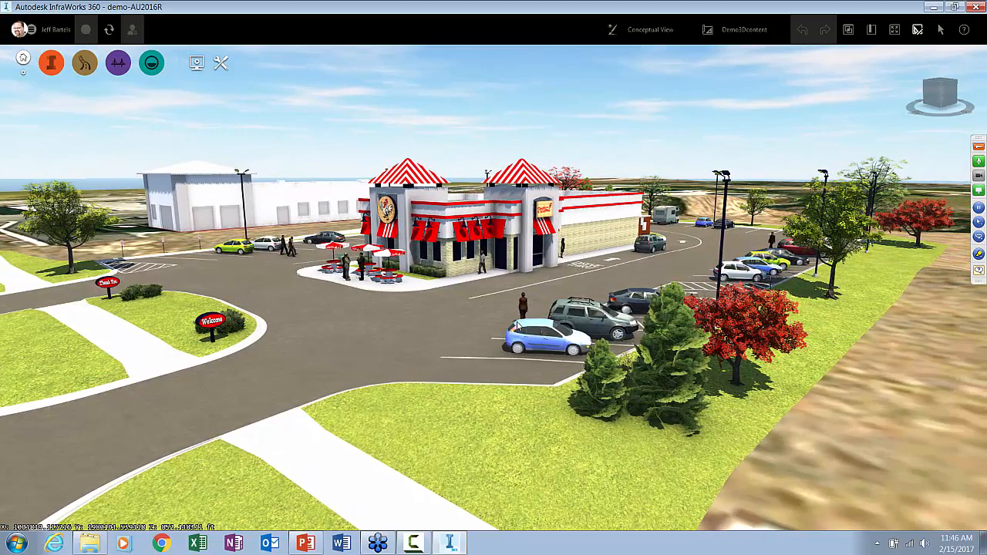
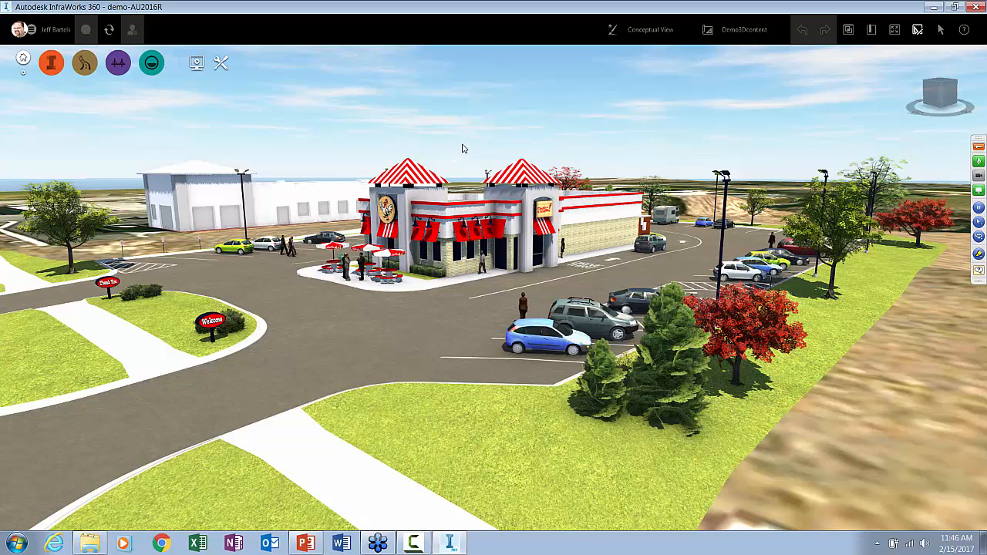
Try to import menuboard_new.fbx from the finished_FBX folder as City Furniture and check its 3D model preview
left_click_drag(463, 147, 487, 151)
scroll(487, 155, "down", 1)
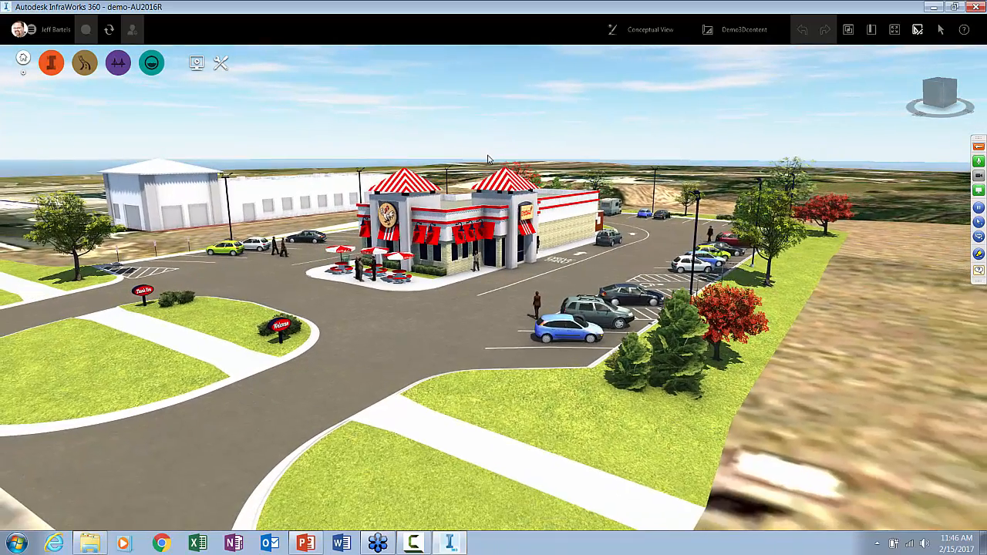
scroll(487, 155, "up", 2)
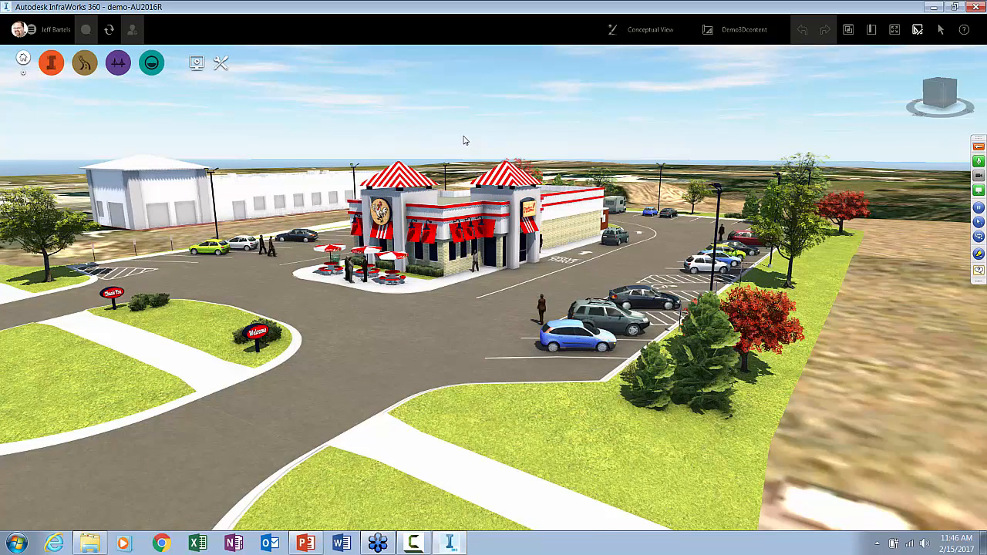
key("super+e")
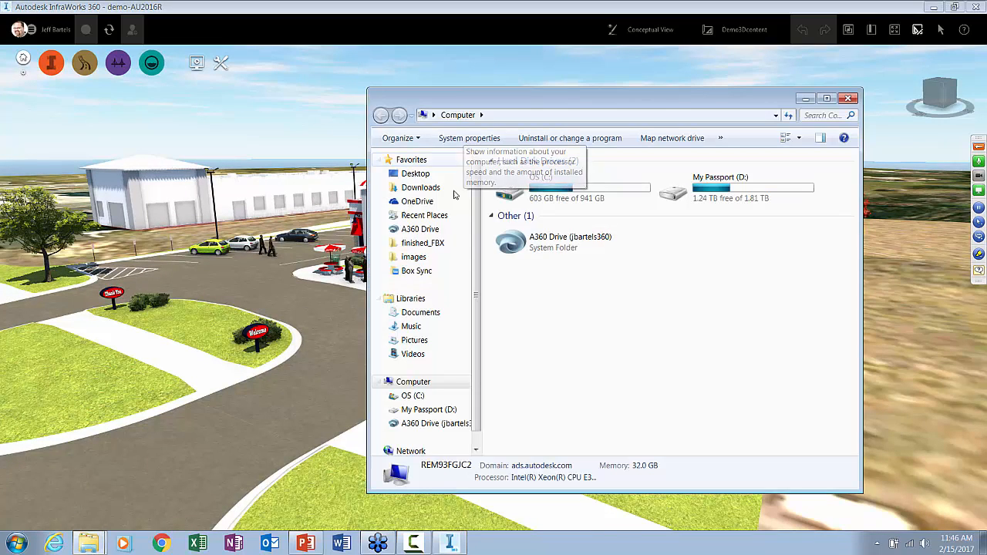
left_click(433, 244)
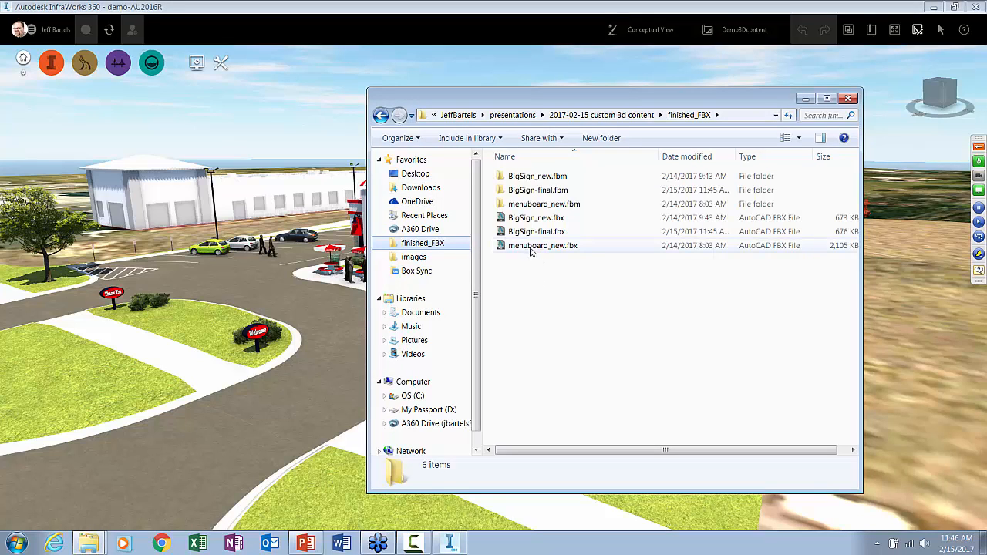
left_click_drag(534, 248, 328, 323)
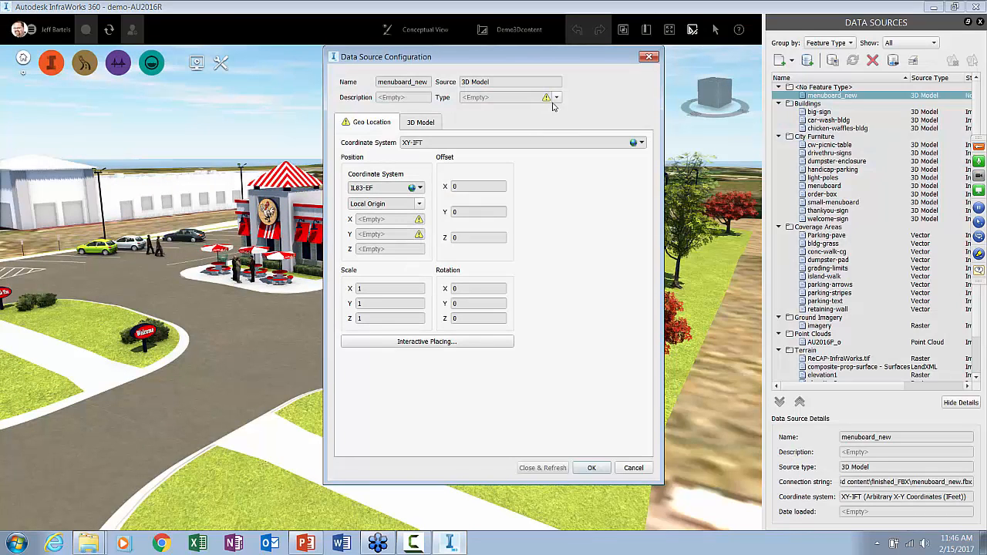
left_click(555, 98)
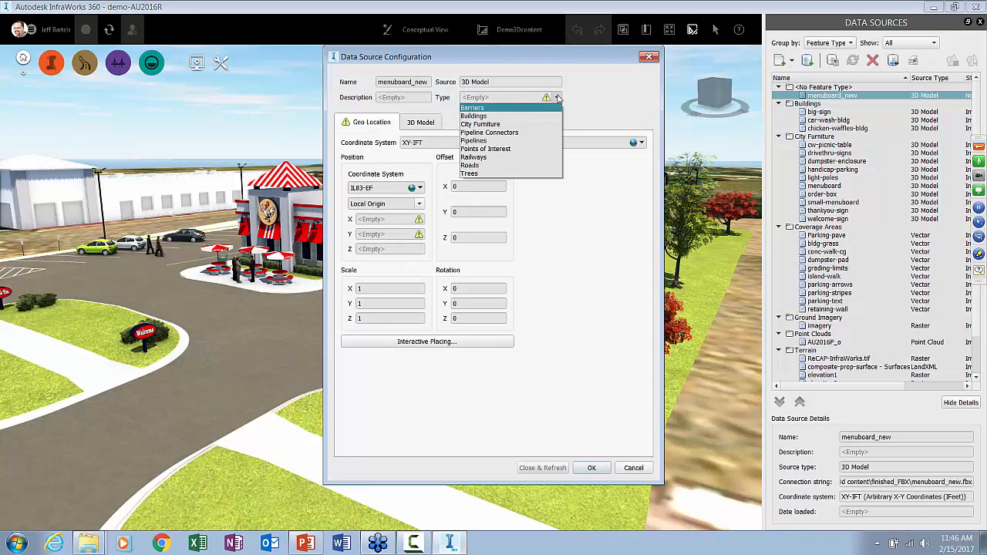
left_click(524, 125)
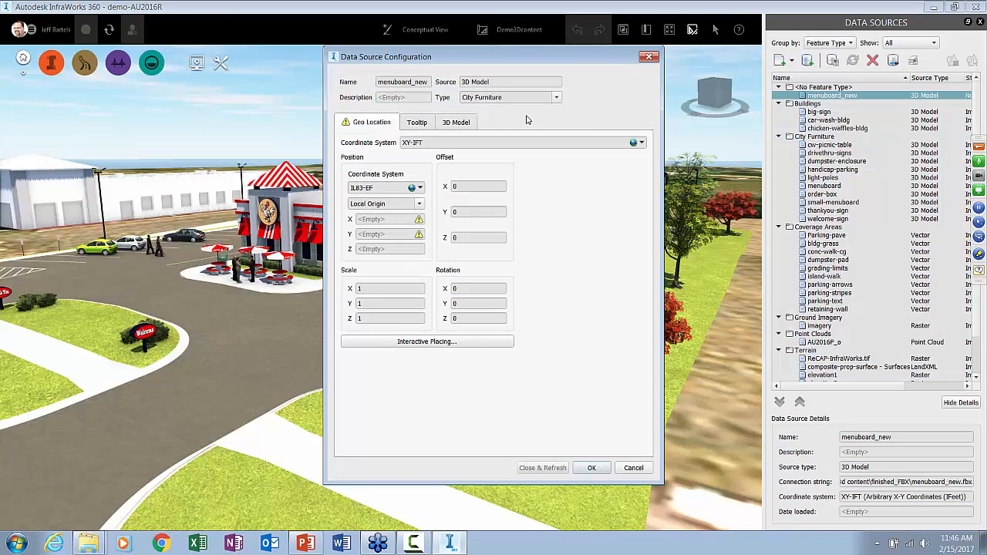
left_click(456, 123)
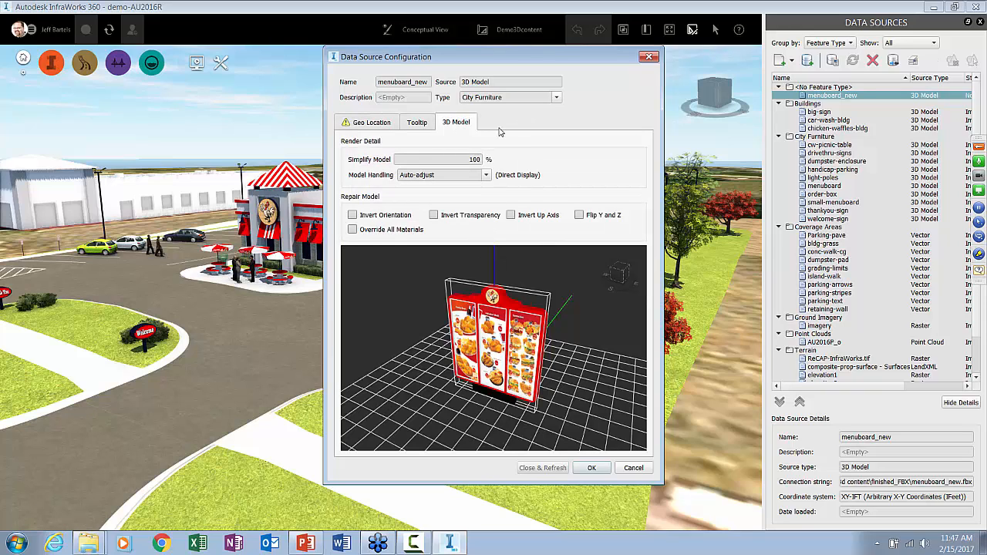
left_click(649, 57)
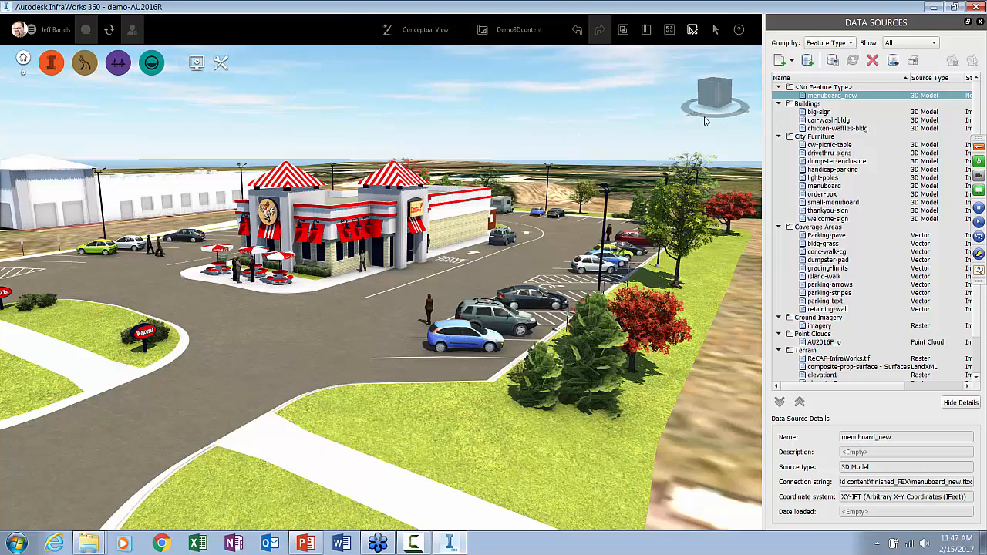
Remove the menuboard_new data source and its associated features from the model
right_click(813, 96)
left_click(838, 135)
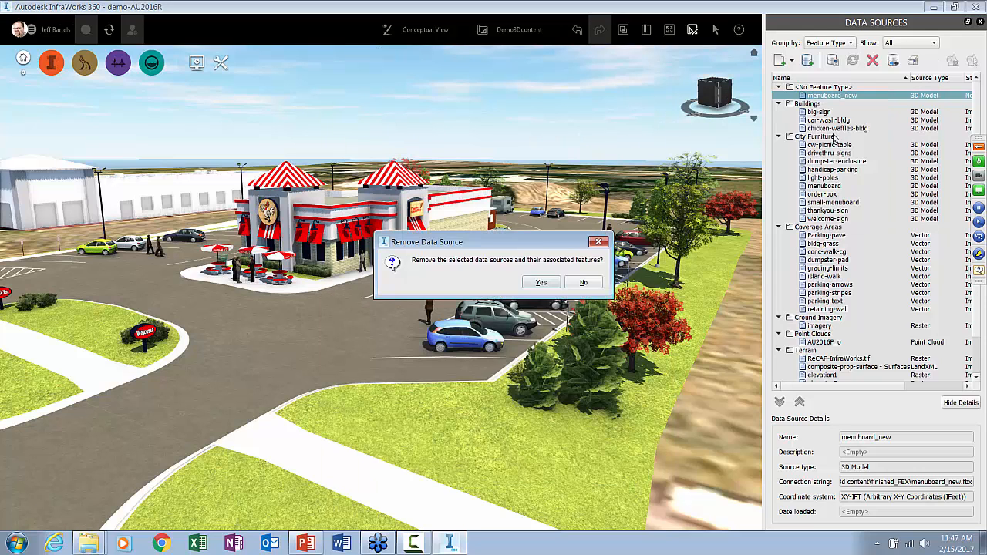
left_click(542, 283)
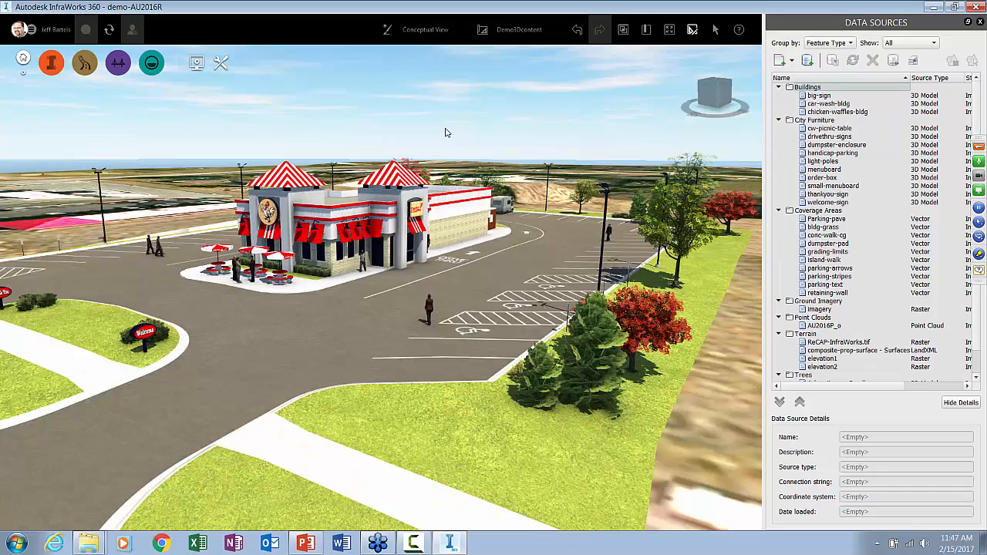
Import BigSign-final.fbx from the finished_FBX folder as City Furniture and check its 3D model preview
key("super+e")
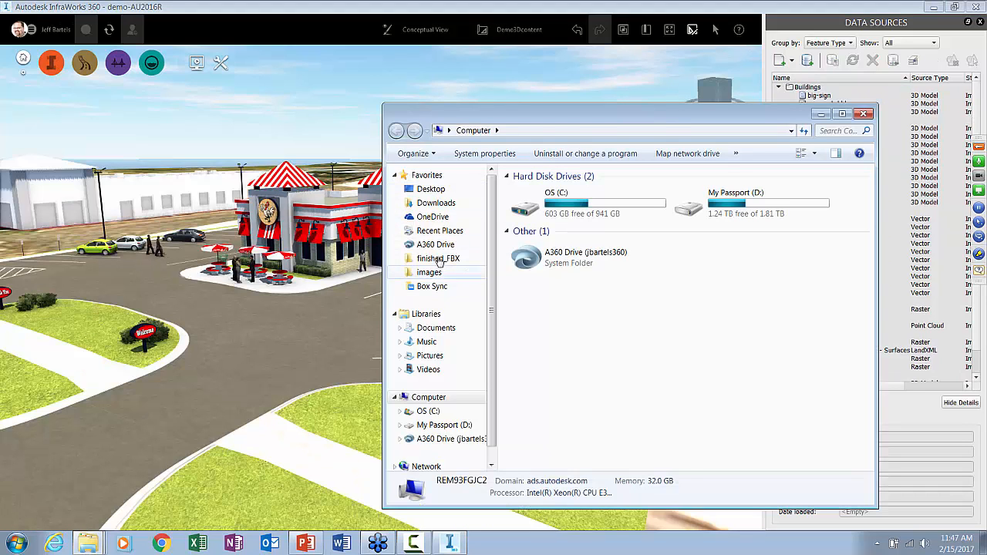
left_click(438, 258)
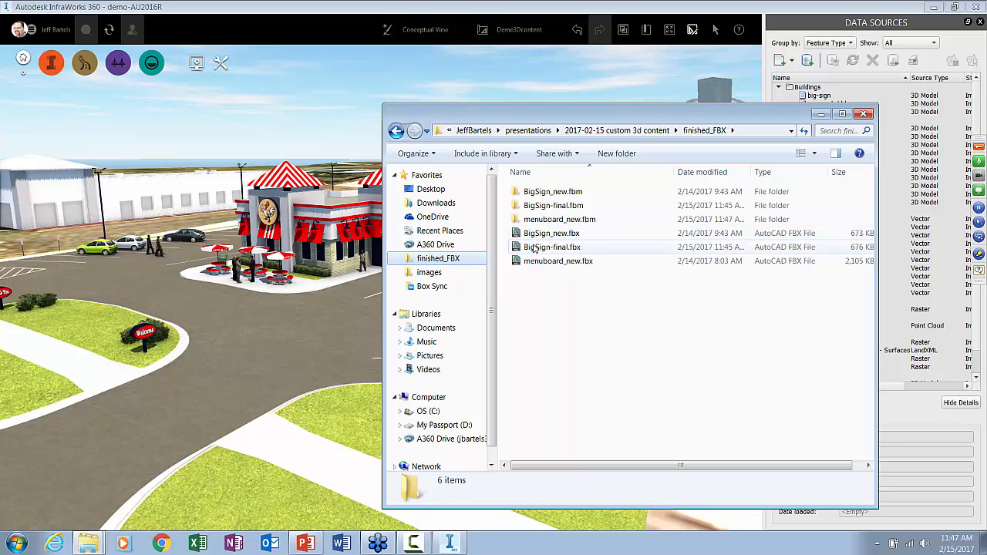
left_click_drag(534, 248, 276, 346)
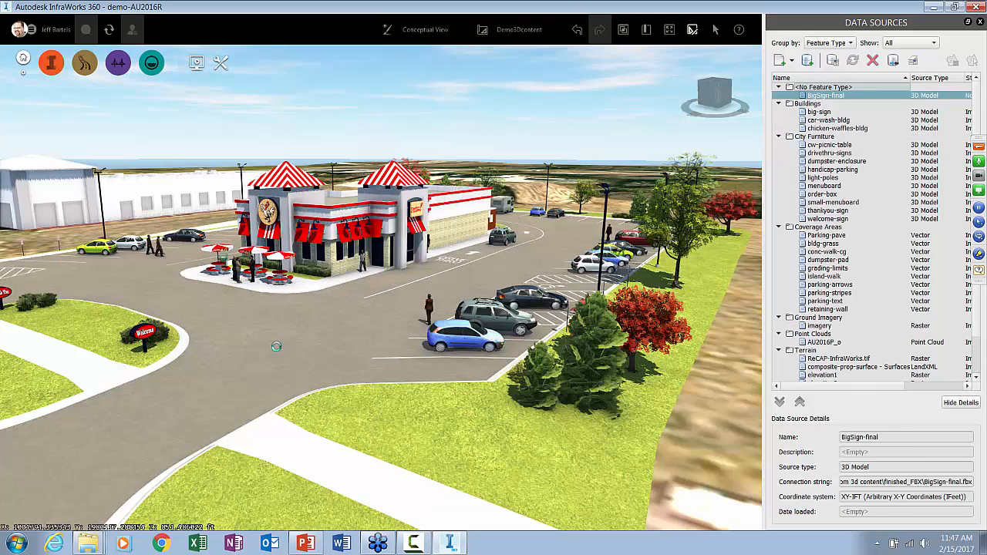
left_click(556, 97)
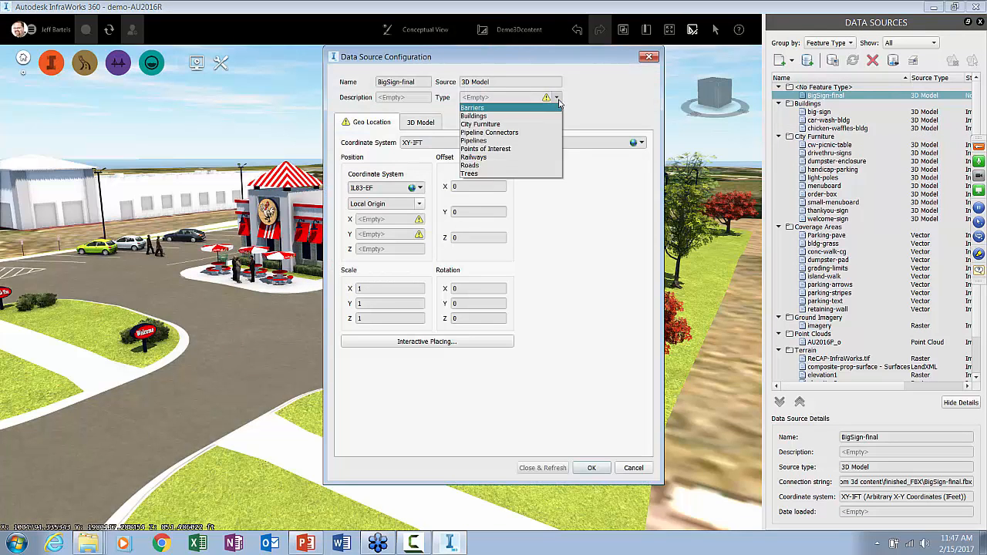
left_click(491, 125)
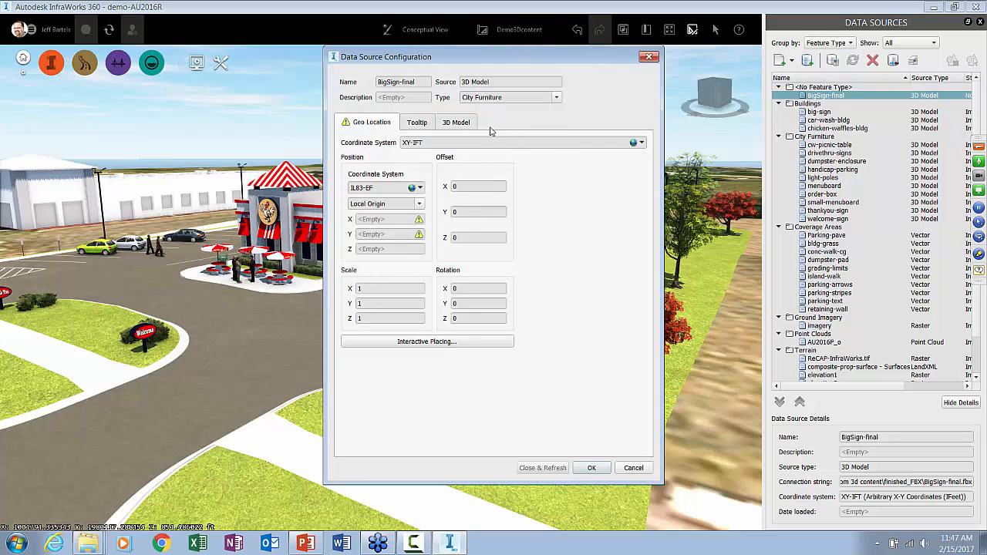
left_click(455, 124)
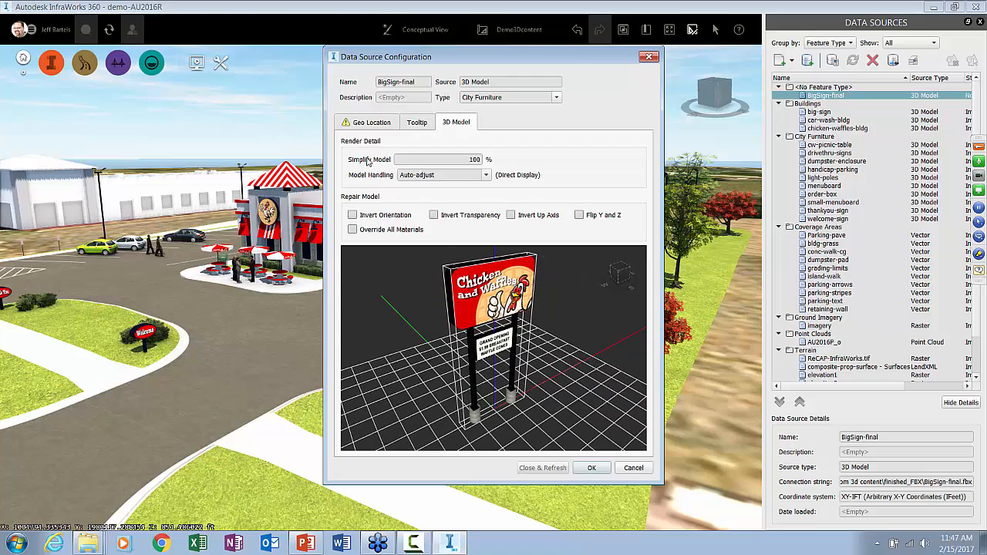
Place the BigSign-final model interactively on the lawn beside the entrance drive, then close and refresh the data source
left_click(370, 124)
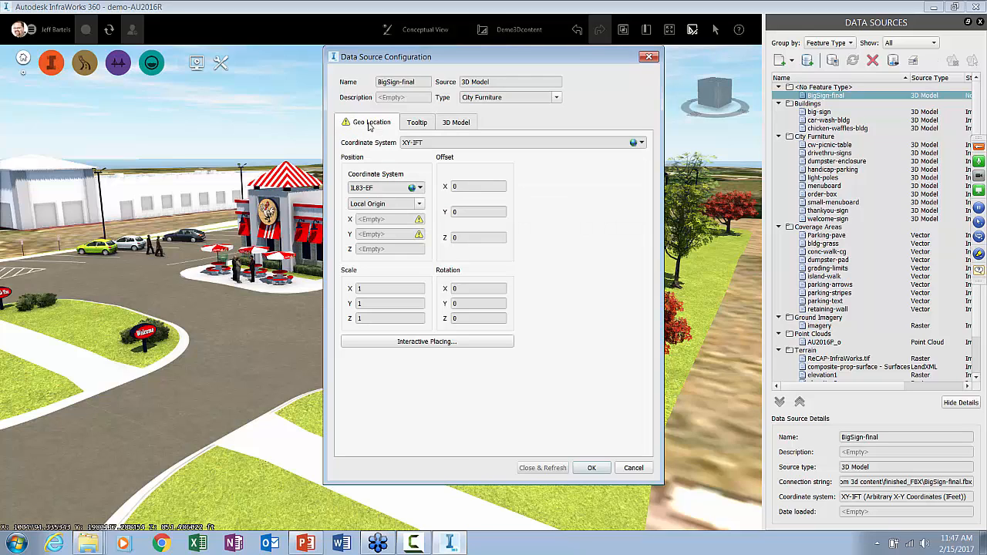
left_click(419, 342)
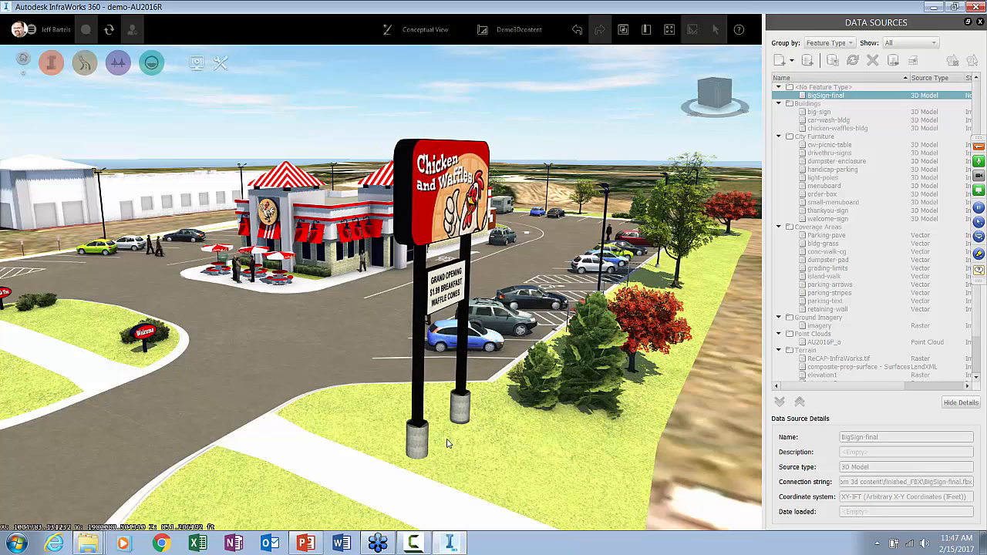
left_click(447, 443)
left_click(575, 468)
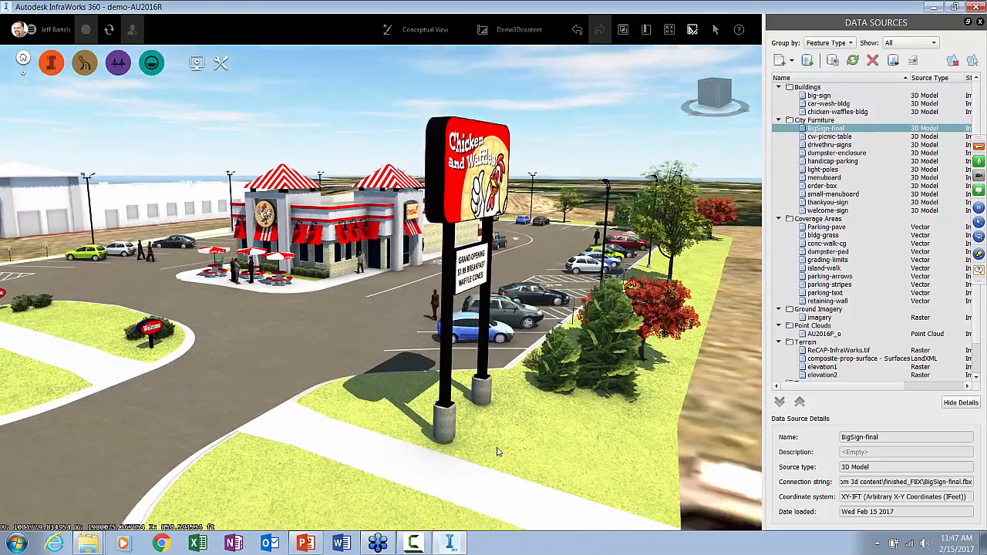
left_click_drag(497, 452, 492, 465)
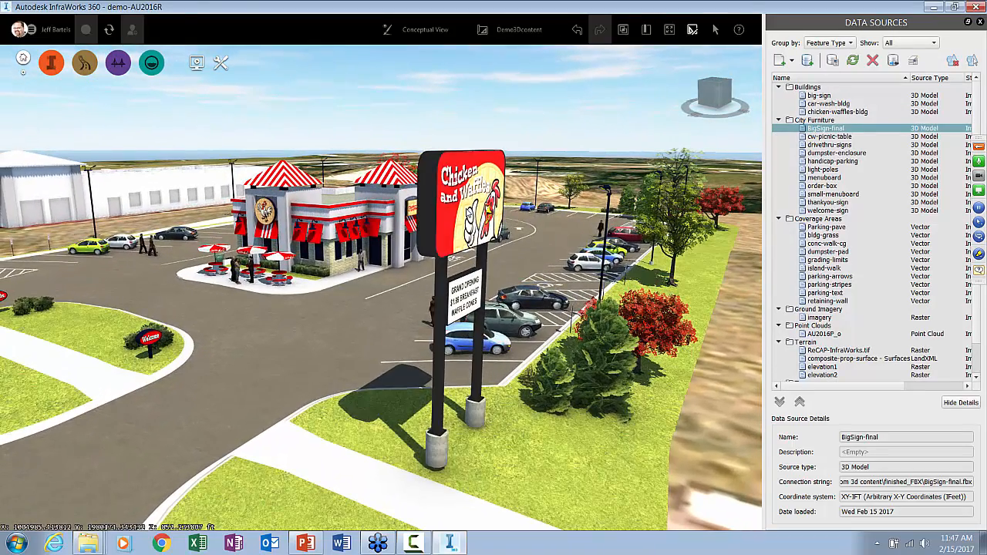
Lower the placed sign by about 2.67 ft so its concrete footings sink into the lawn
left_click(475, 409)
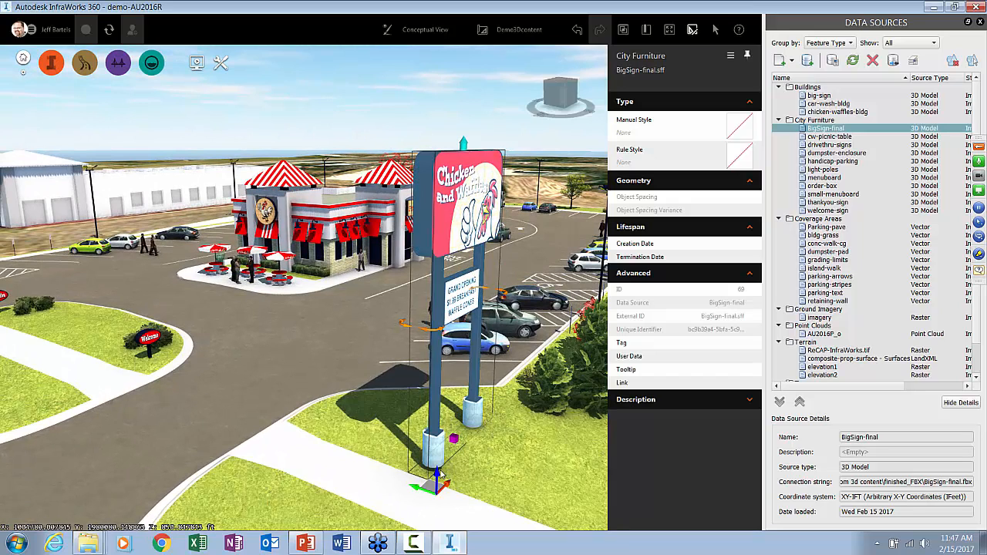
mouse_move(436, 475)
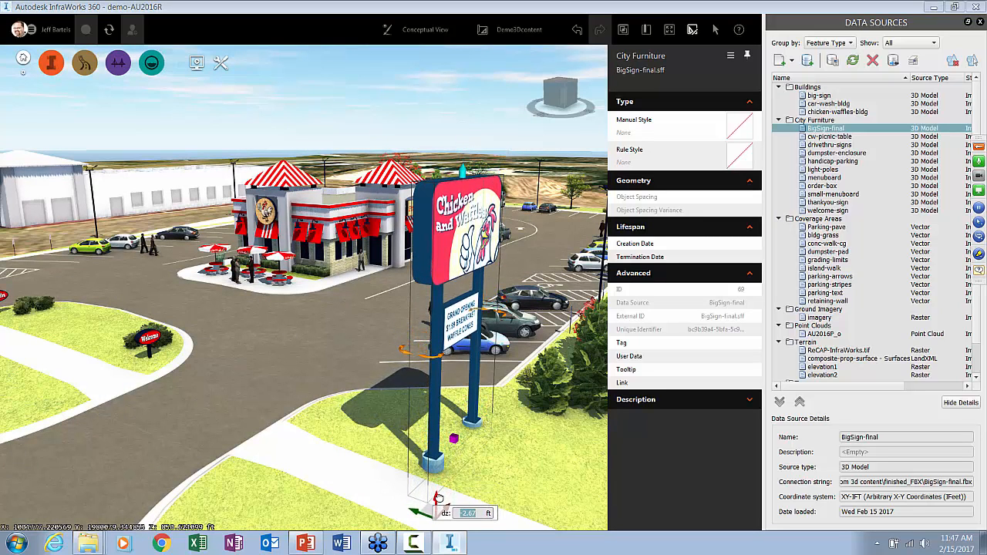
scroll(475, 479, "up", 5)
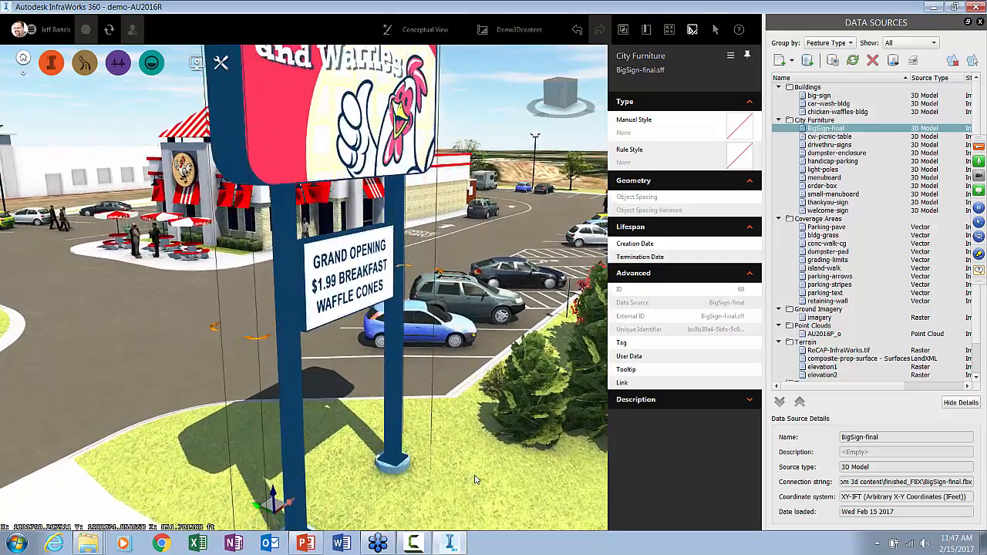
scroll(474, 479, "up", 5)
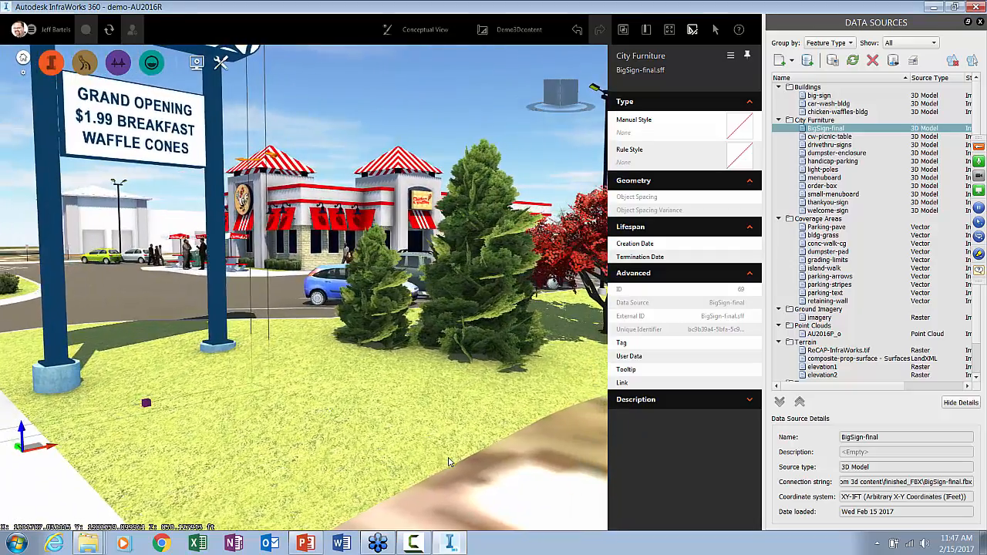
left_click_drag(450, 462, 505, 465)
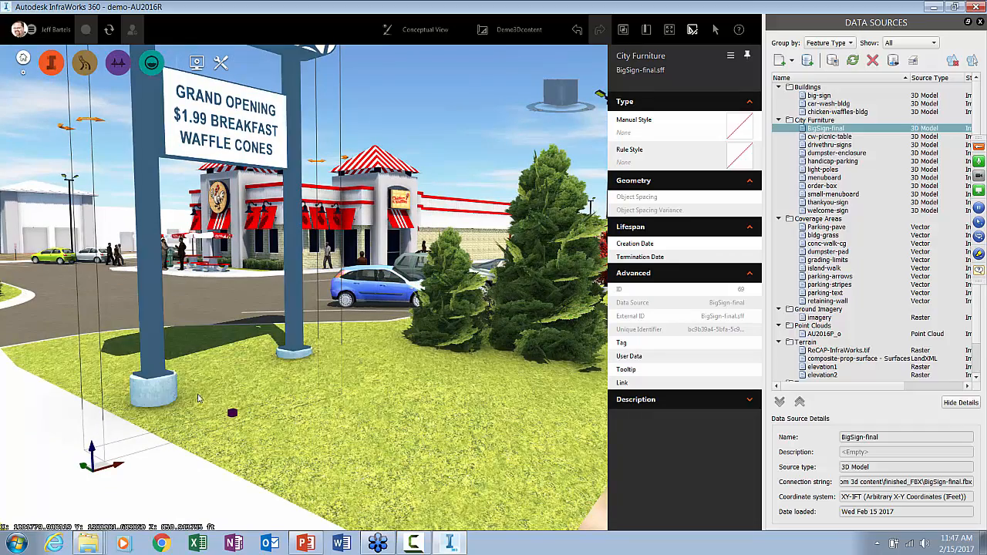
Nudge the sign horizontally across the lawn, deselect it, and frame it with the restaurant and parking lot
left_click_drag(197, 398, 357, 431)
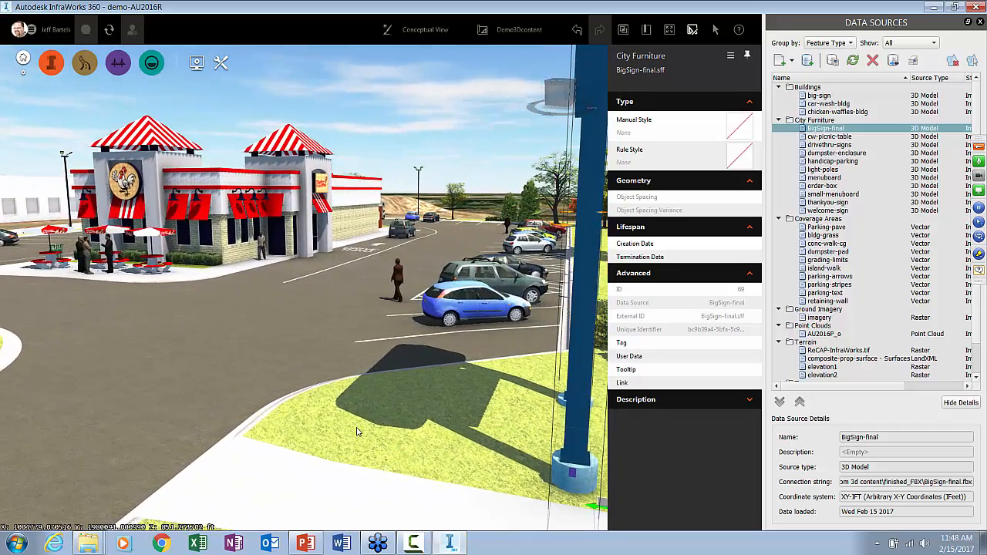
middle_click_drag(438, 431, 346, 425)
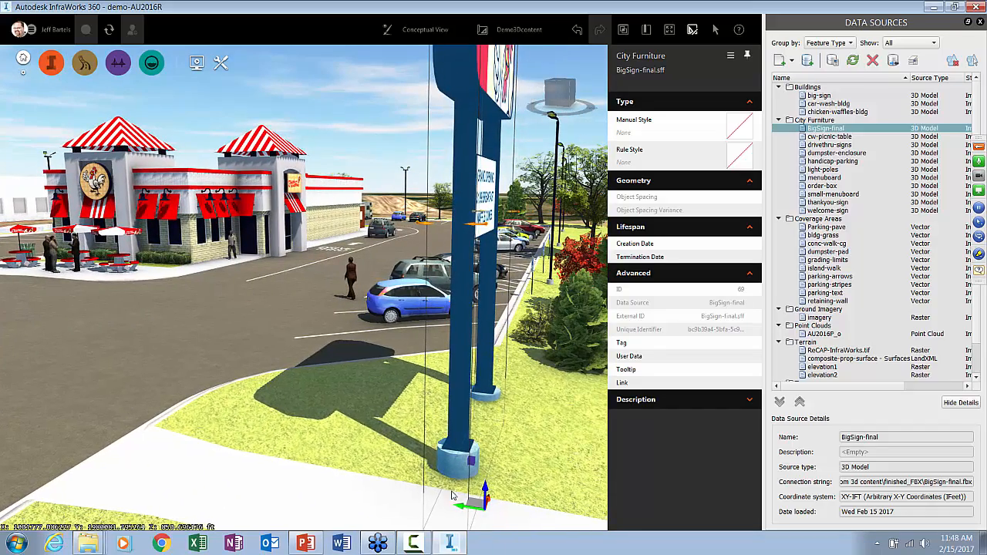
left_click(471, 503)
left_click_drag(471, 503, 459, 500)
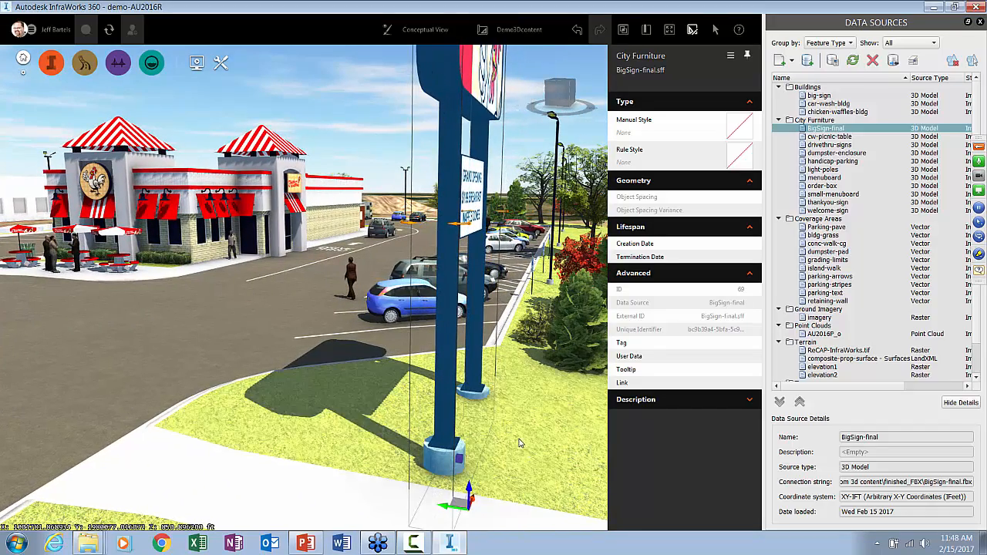
scroll(520, 444, "down", 2)
left_click_drag(518, 447, 474, 463)
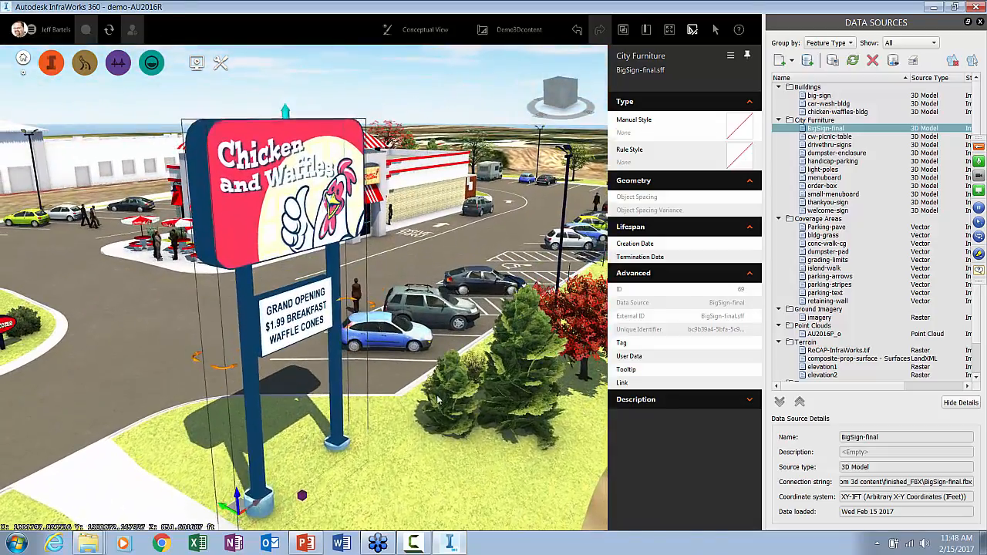
key("Escape")
scroll(413, 446, "down", 2)
left_click_drag(412, 446, 360, 463)
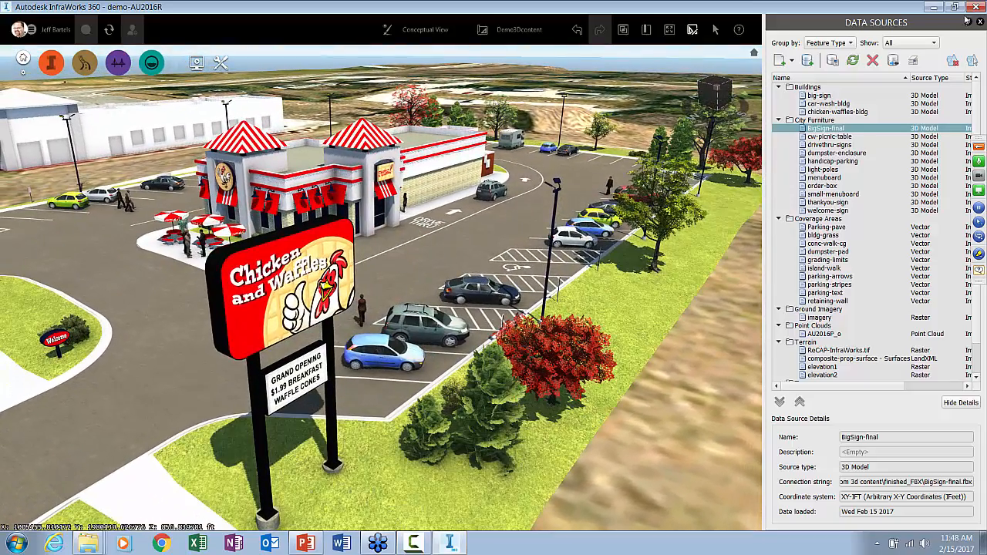
Close InfraWorks 360 and open the recent MenuBoard-start drawing in AutoCAD 2017, framing the menu board outline
left_click(977, 7)
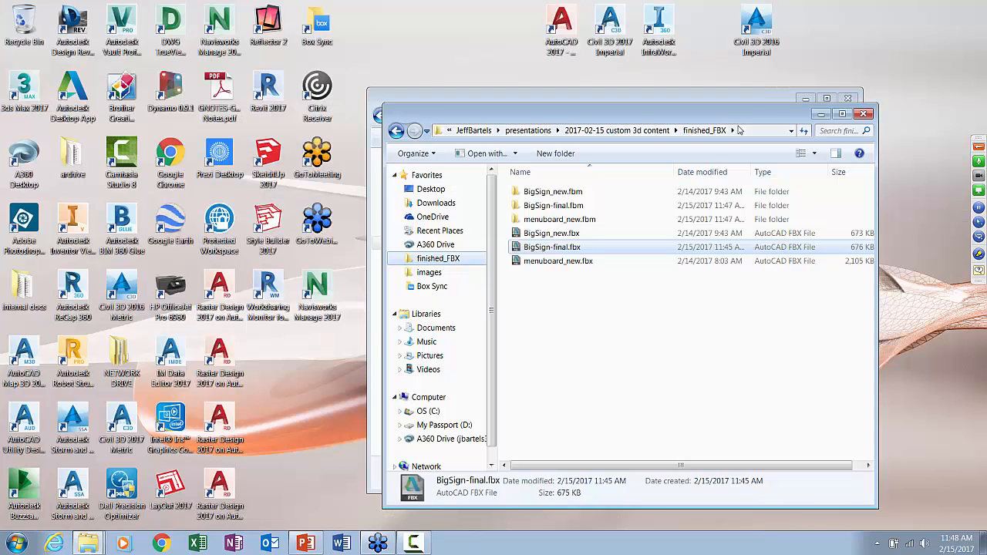
double_click(561, 27)
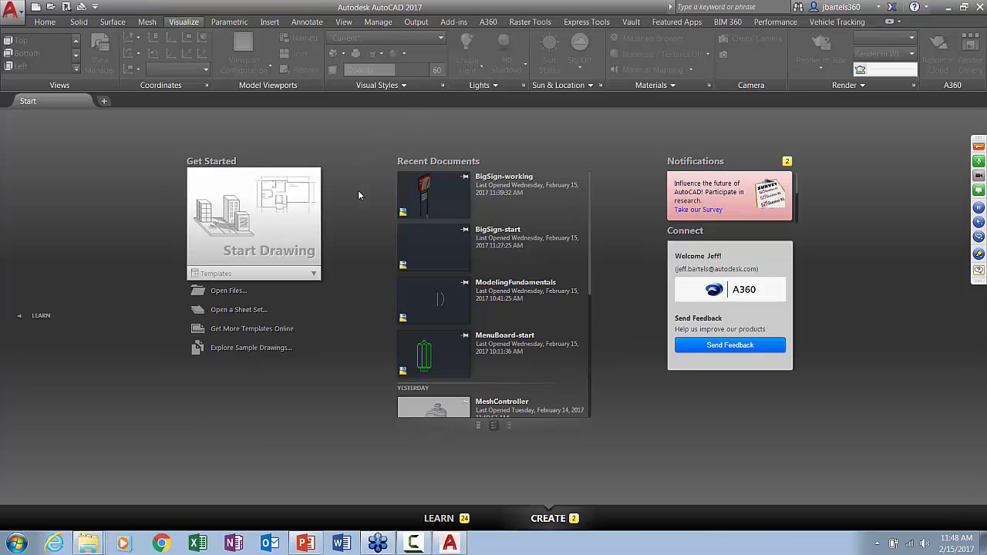
left_click(432, 355)
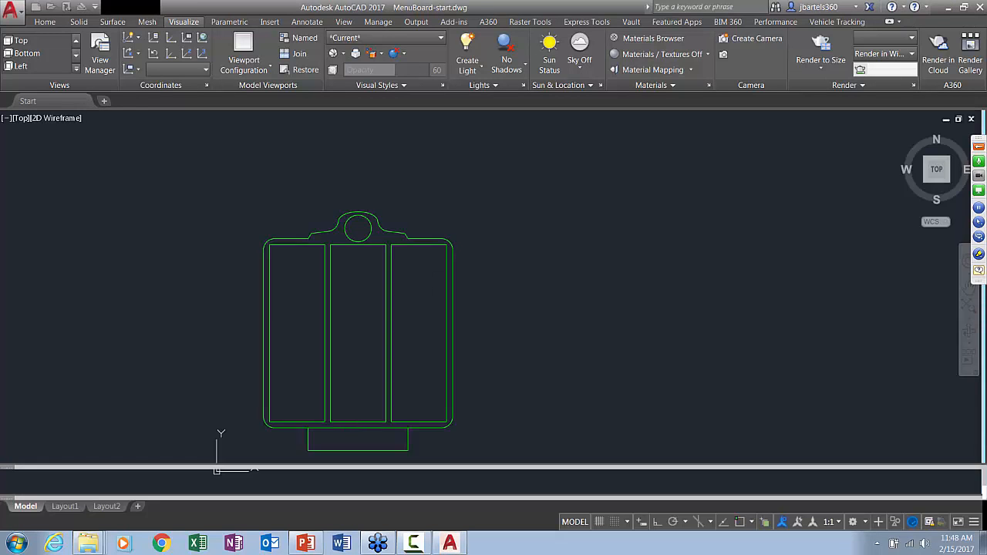
middle_click_drag(364, 338, 431, 309)
scroll(429, 309, "up", 2)
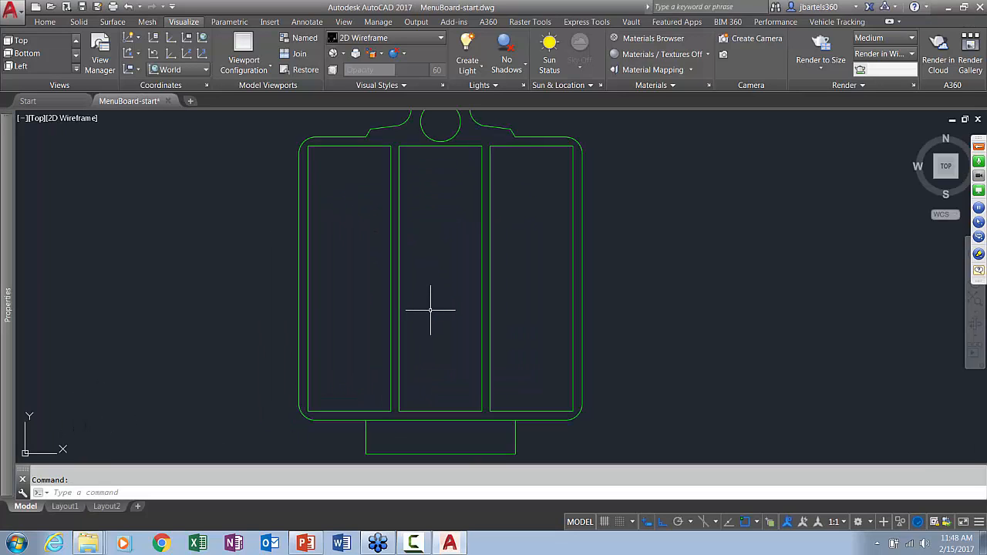
Examine the flat menu board linework from an angled 3D view and check the outer outline's object and layer
scroll(430, 309, "down", 2)
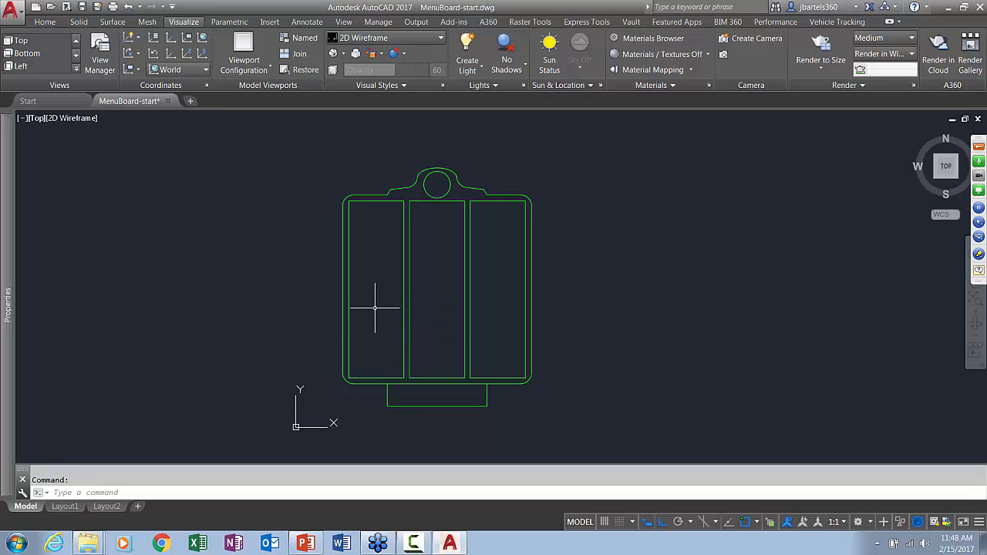
middle_click_drag(379, 316, 416, 263, "shift")
left_click_drag(407, 235, 401, 219)
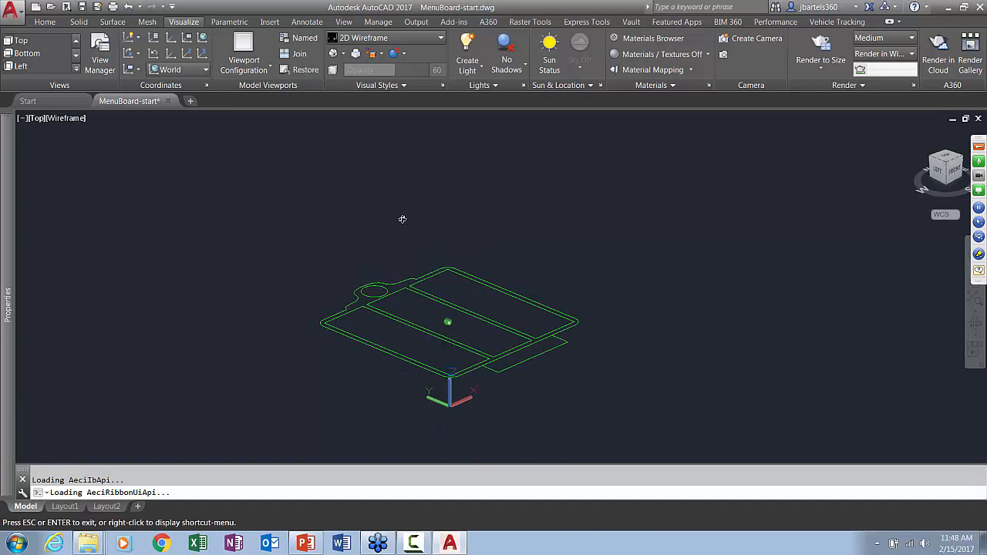
key("Escape")
scroll(410, 342, "up", 4)
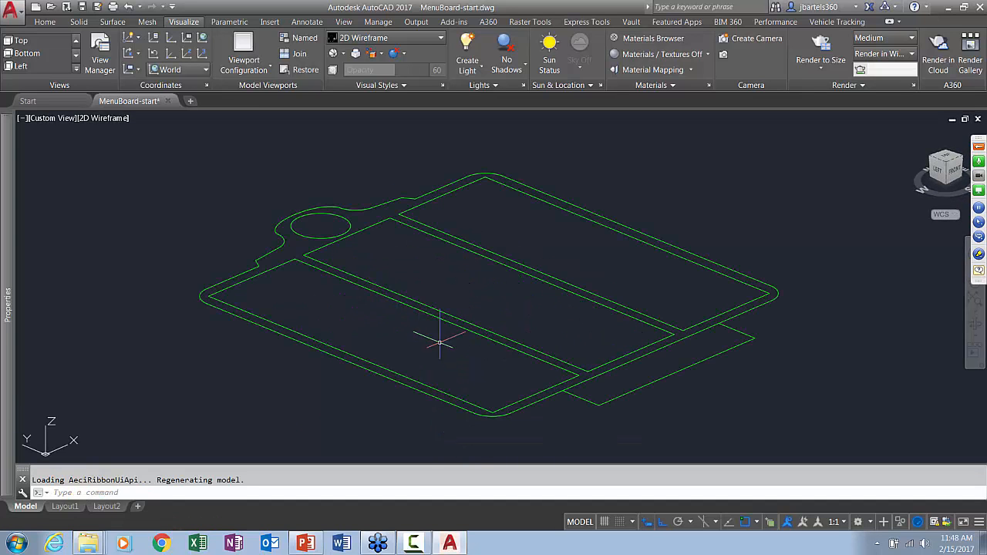
middle_click_drag(440, 342, 427, 331)
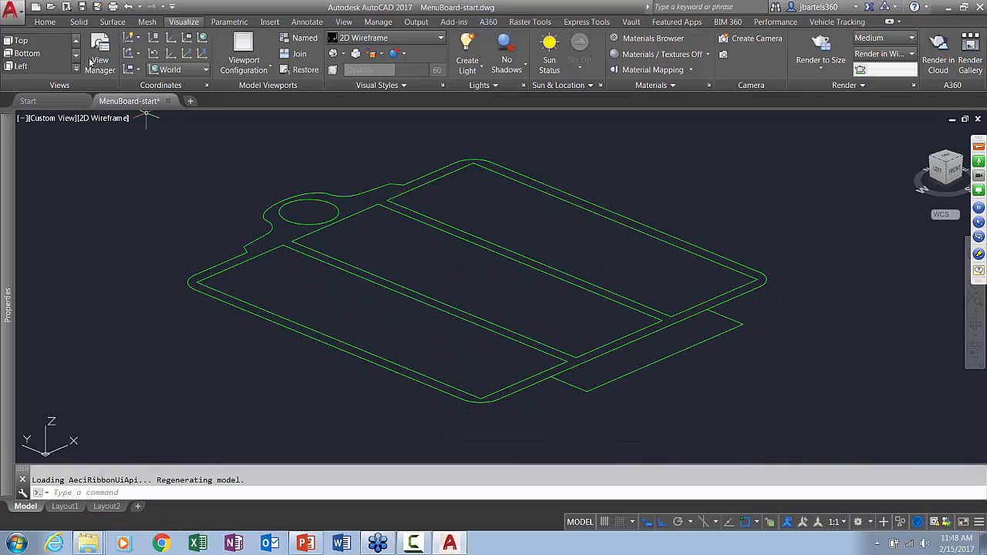
left_click(45, 22)
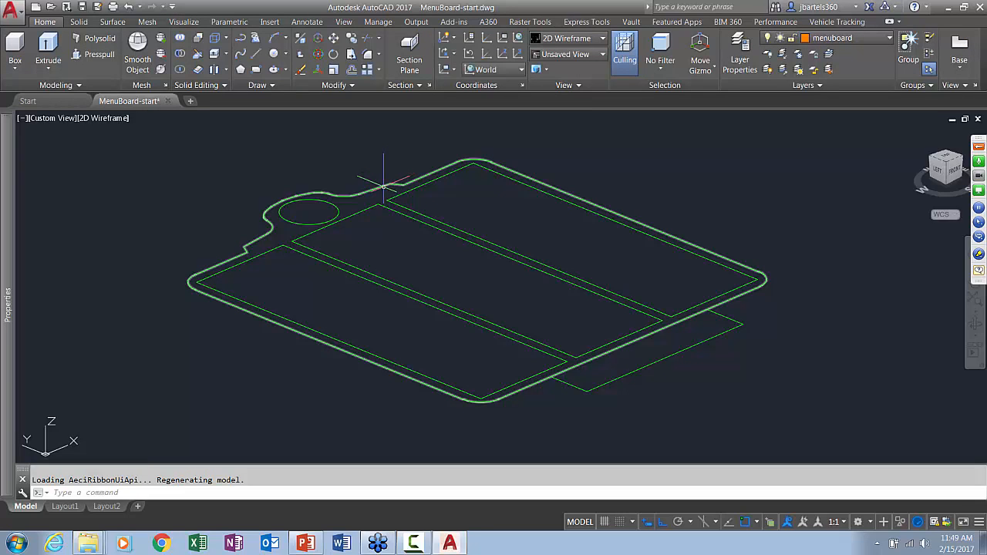
left_click(343, 187)
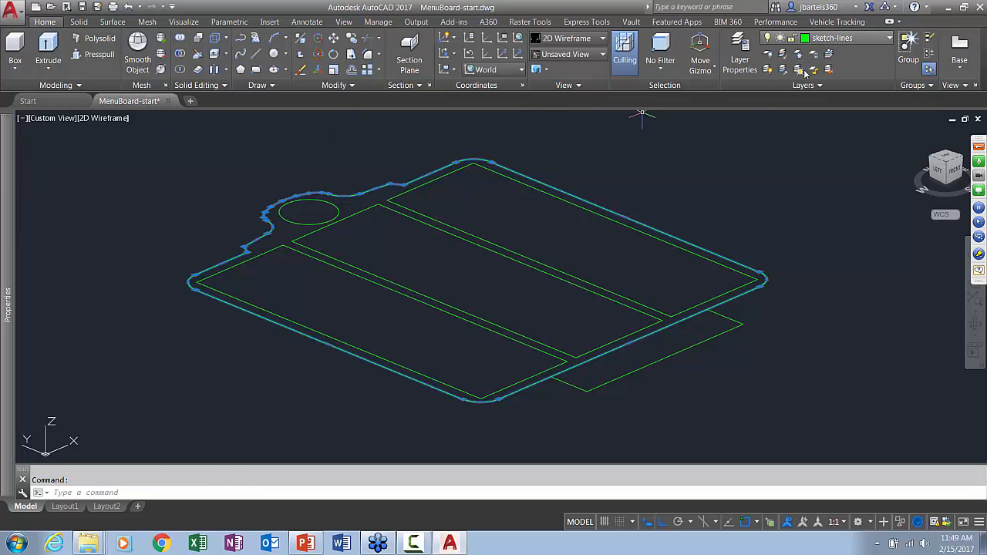
key("Escape")
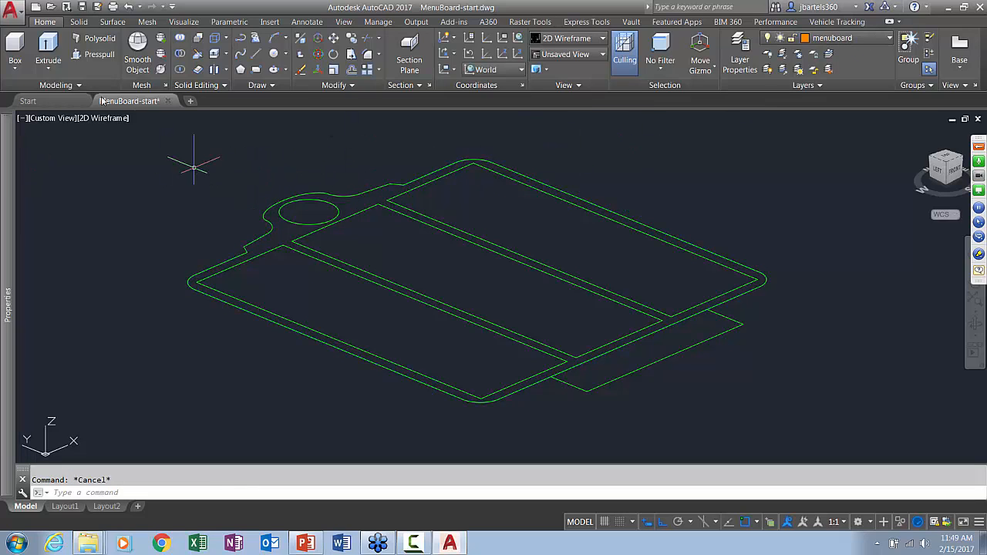
Extrude the menu board's closed outer outline .5 downward into a solid on the menuboard layer
left_click(50, 47)
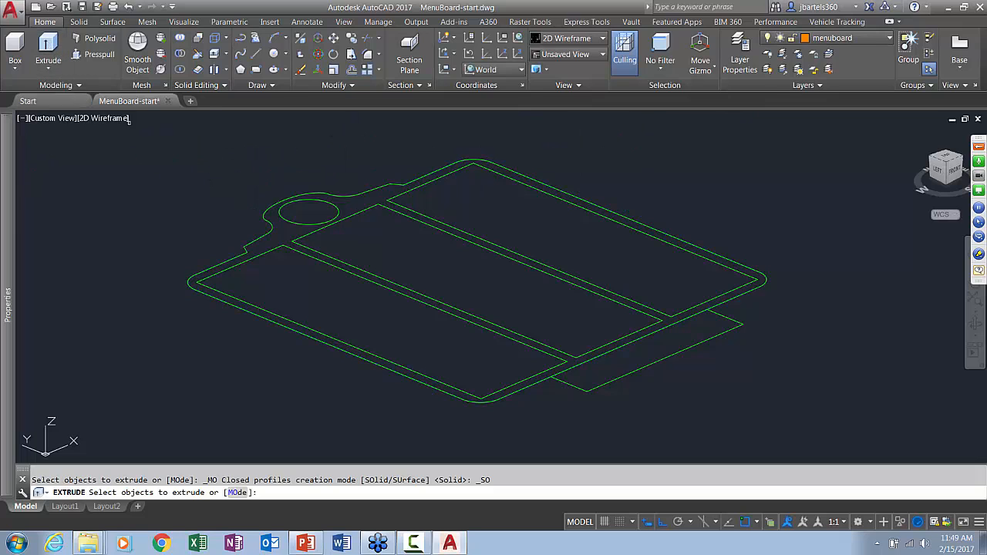
left_click(191, 292)
key("Return")
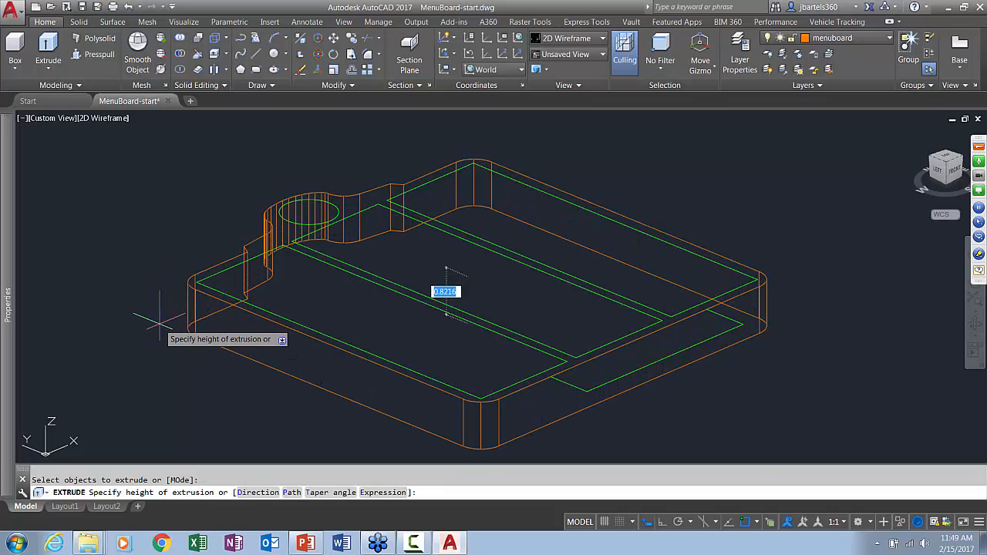
key("Return")
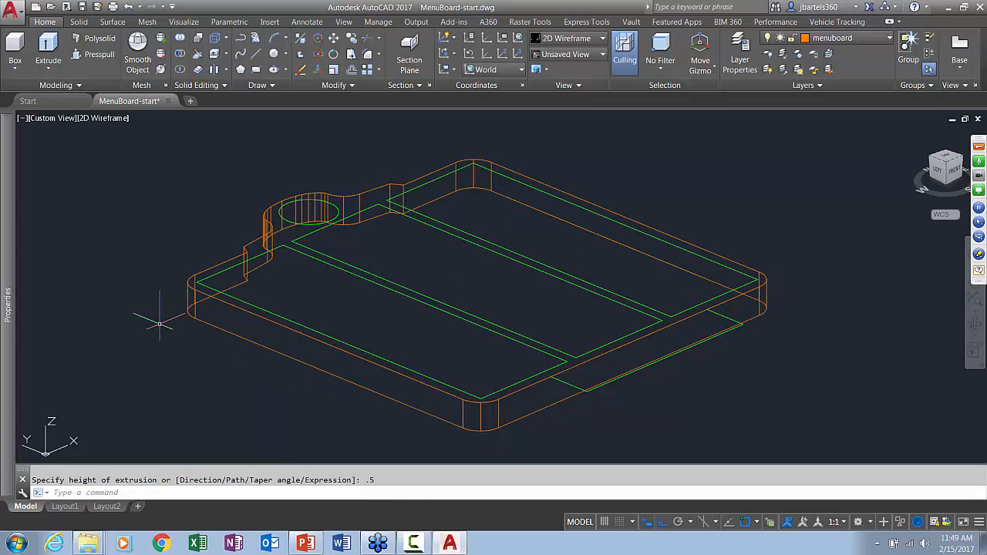
key("Escape")
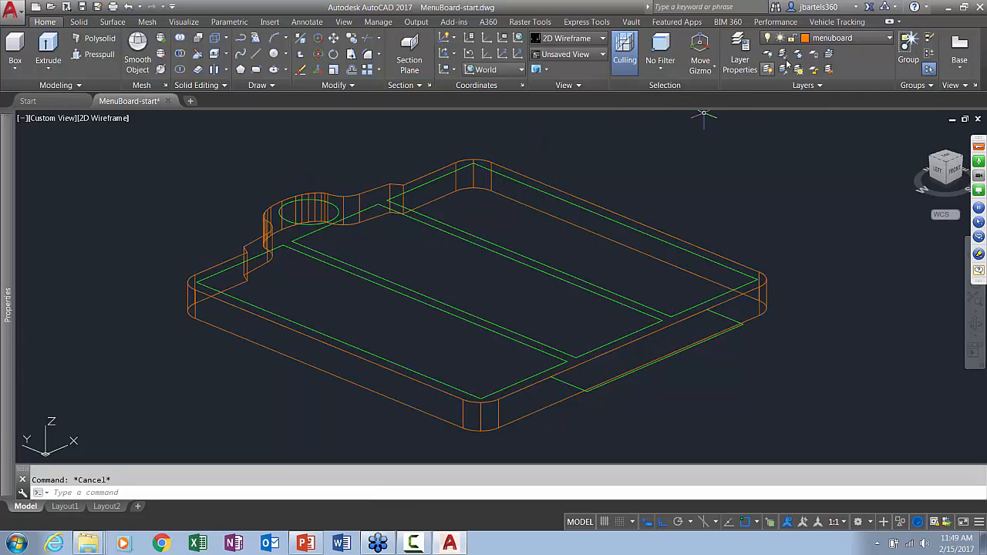
Display the model in the Conceptual visual style, viewed from the board's side with the foot outline exposed
left_click(104, 118)
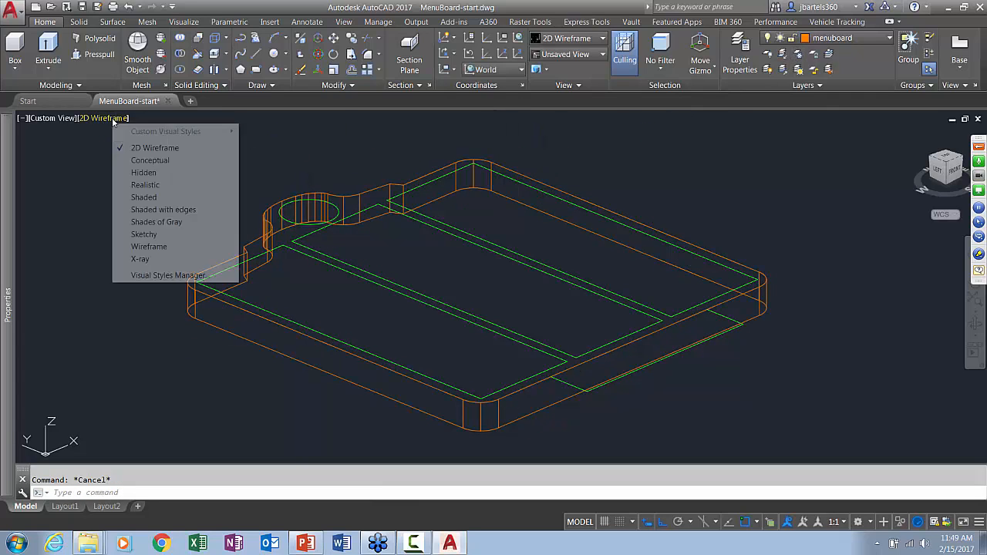
left_click(150, 159)
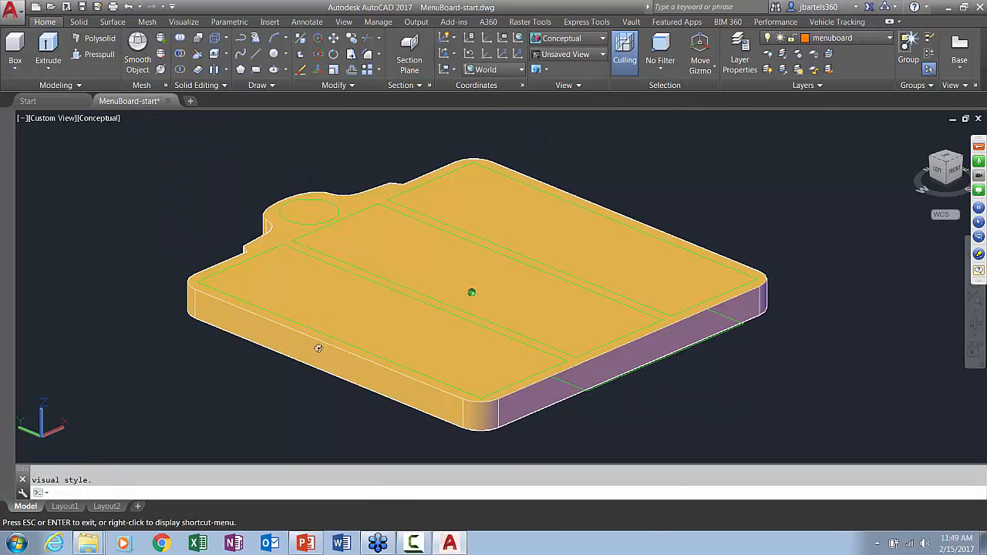
mouse_move(319, 408)
middle_mouse_down("shift")
mouse_move(346, 337)
mouse_move(416, 329)
middle_mouse_up("shift")
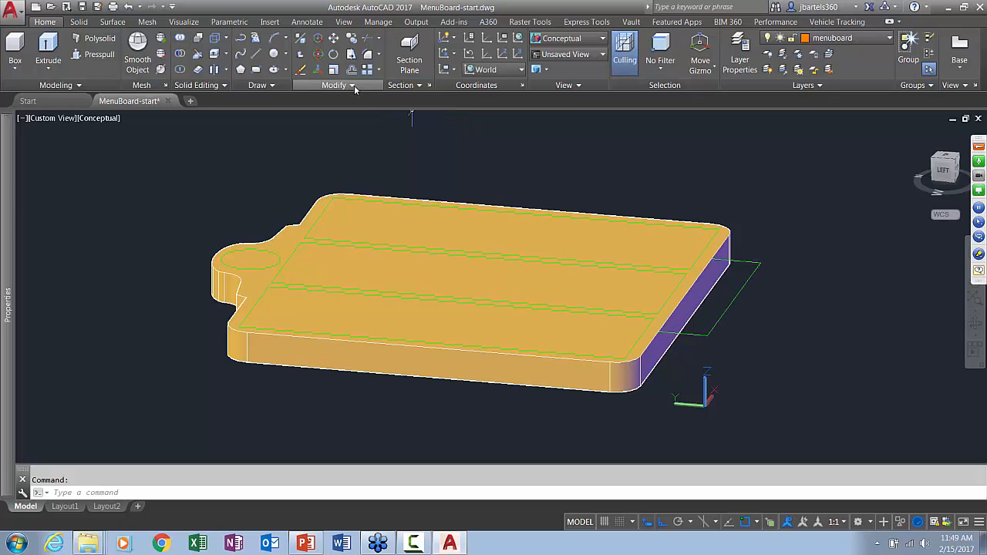
Join the three separate lines of the foot outline at the board's lower end into one polyline
left_click(348, 85)
left_click(352, 118)
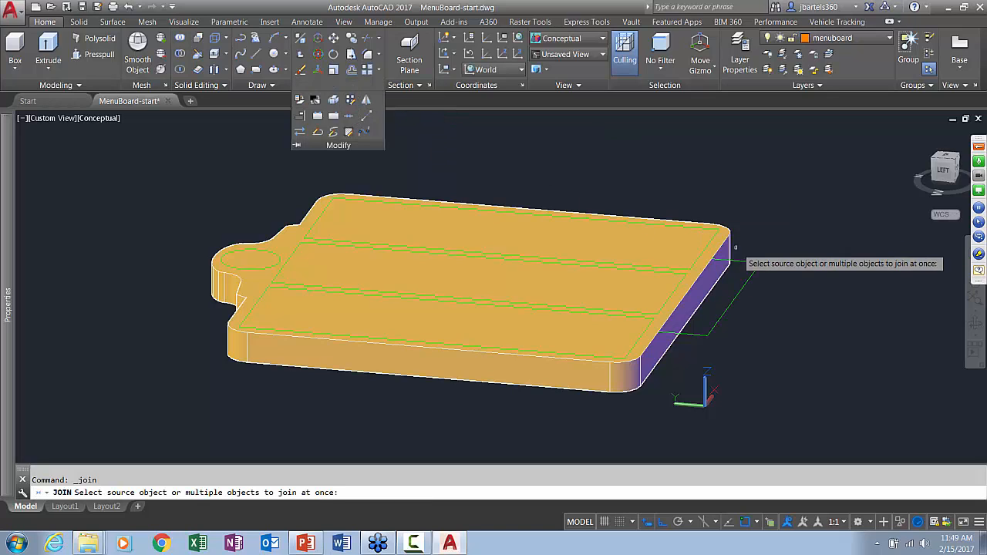
mouse_move(761, 252)
left_mouse_down()
mouse_move(705, 338)
mouse_move(744, 332)
mouse_move(779, 271)
left_mouse_up()
key("Return")
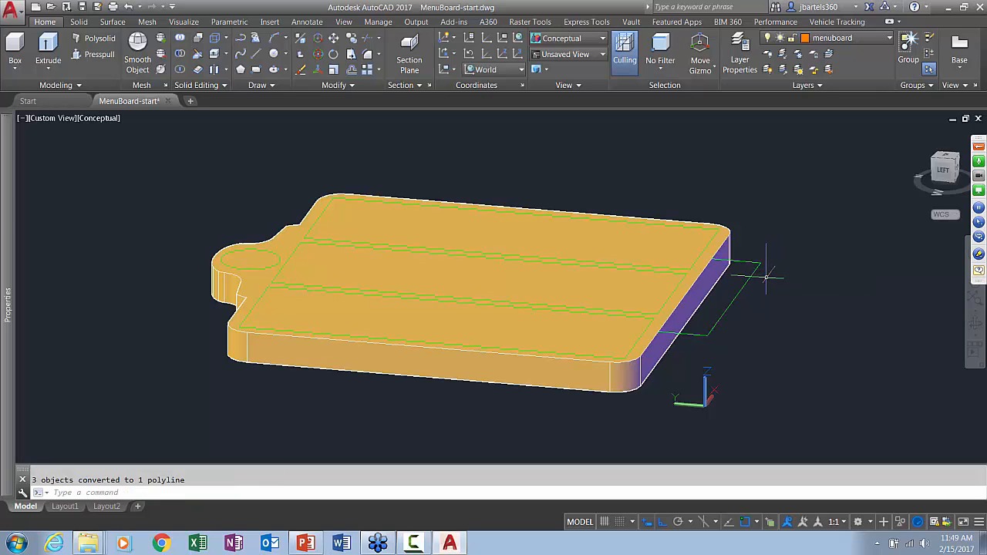
Set the foot outline polyline's Closed property to Yes and deselect it
left_click(746, 283)
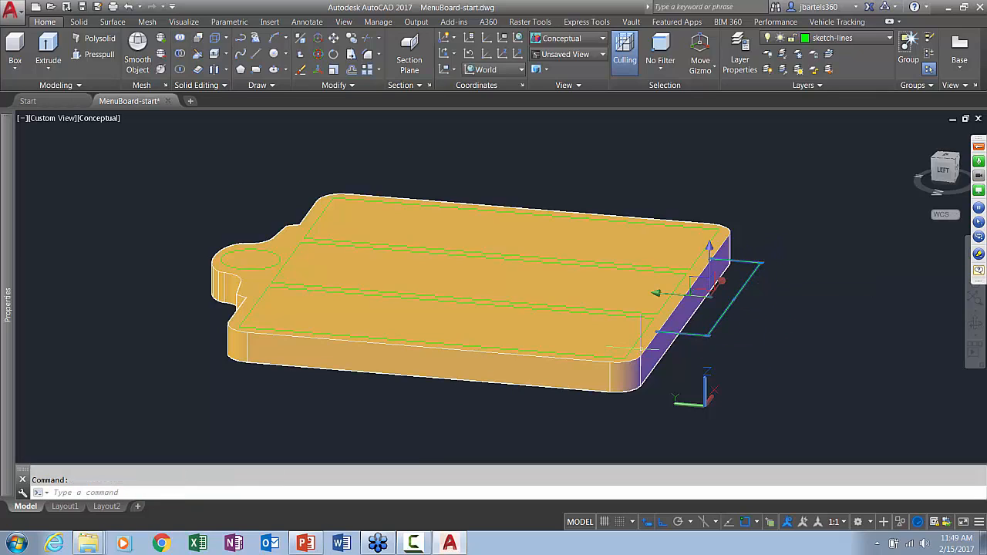
mouse_move(10, 267)
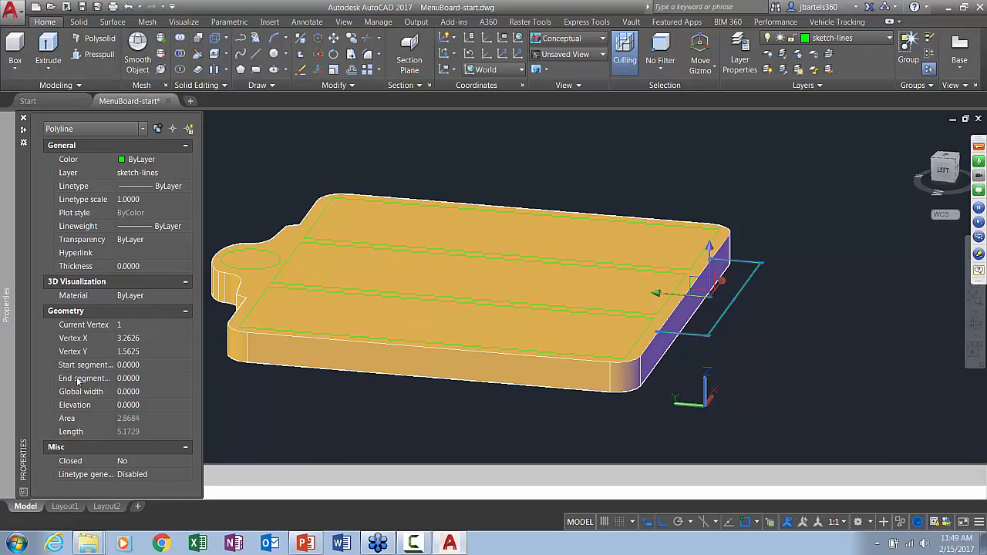
left_click(128, 463)
left_click(130, 463)
left_click(137, 473)
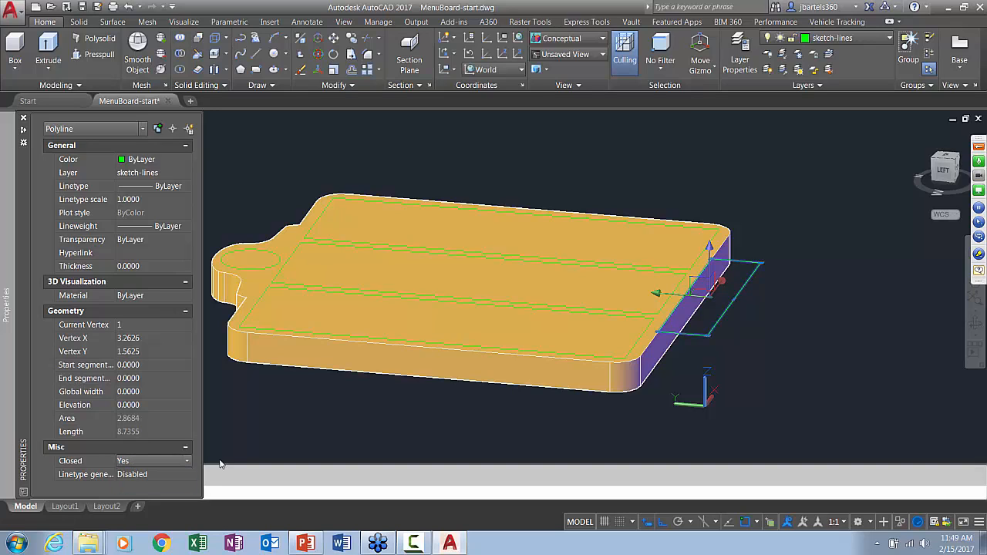
key("Escape")
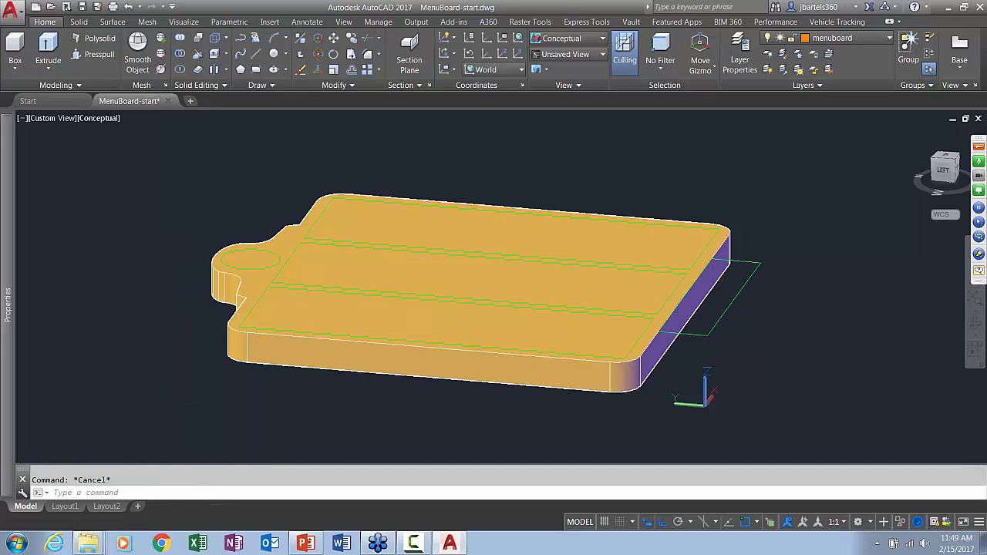
Extrude the closed foot outline .4 downward into a solid
middle_click_drag(780, 311, 714, 310)
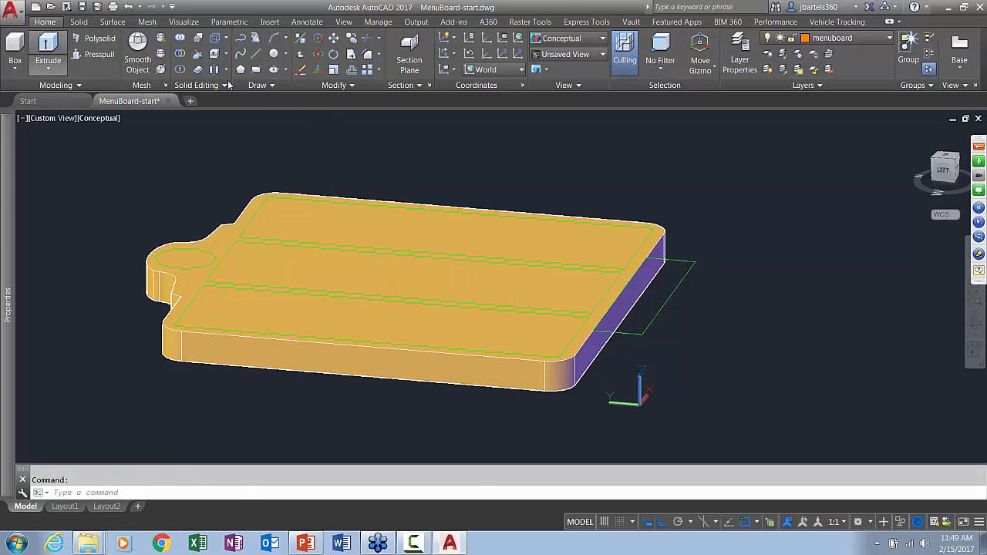
left_click(47, 50)
left_click(680, 262)
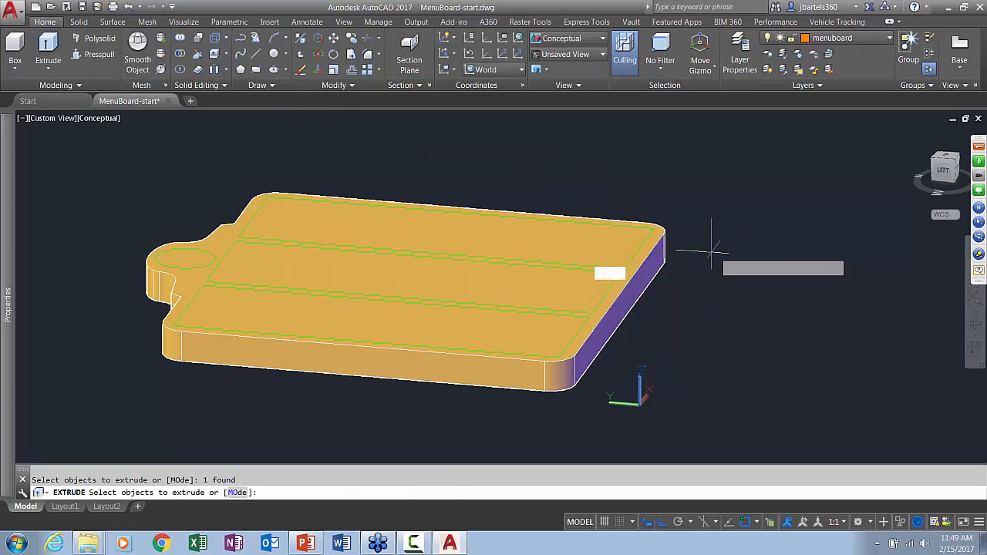
key("Return")
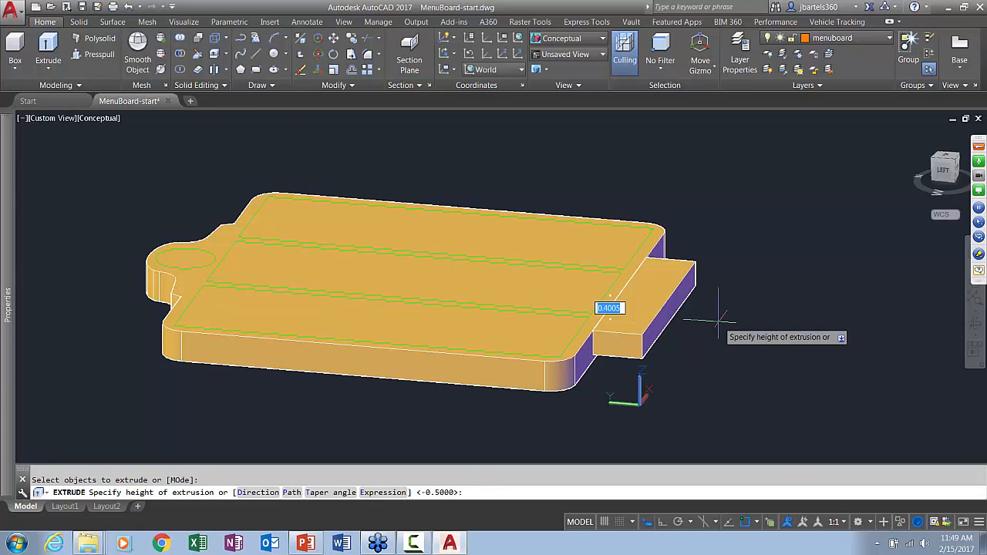
key("Return")
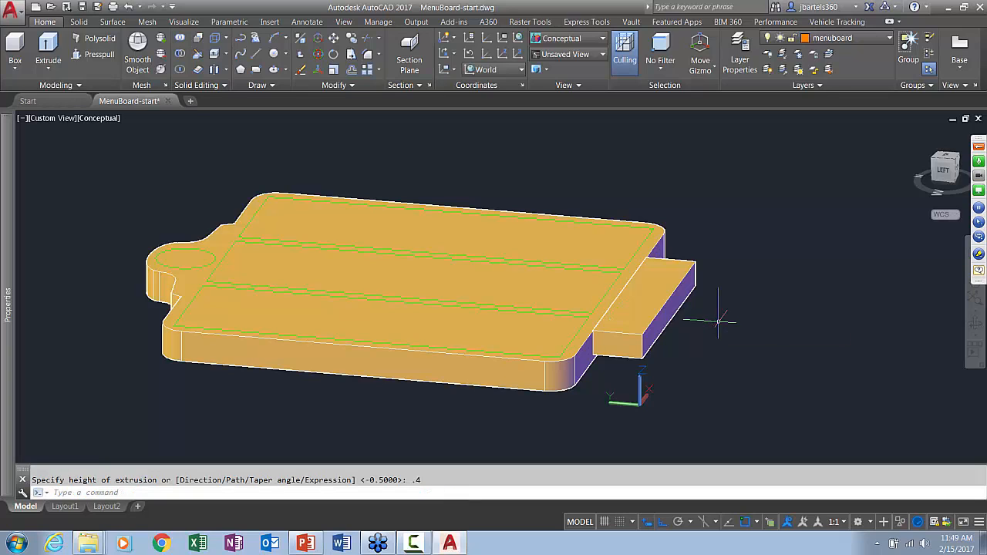
Move the foot solid .05 straight down relative to the board
left_click(334, 40)
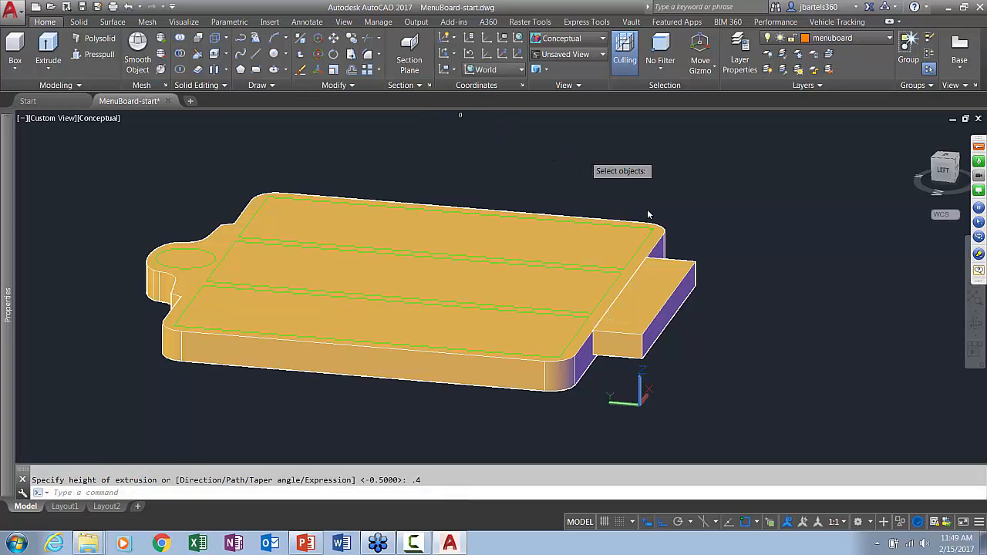
left_click(689, 274)
left_click(713, 240)
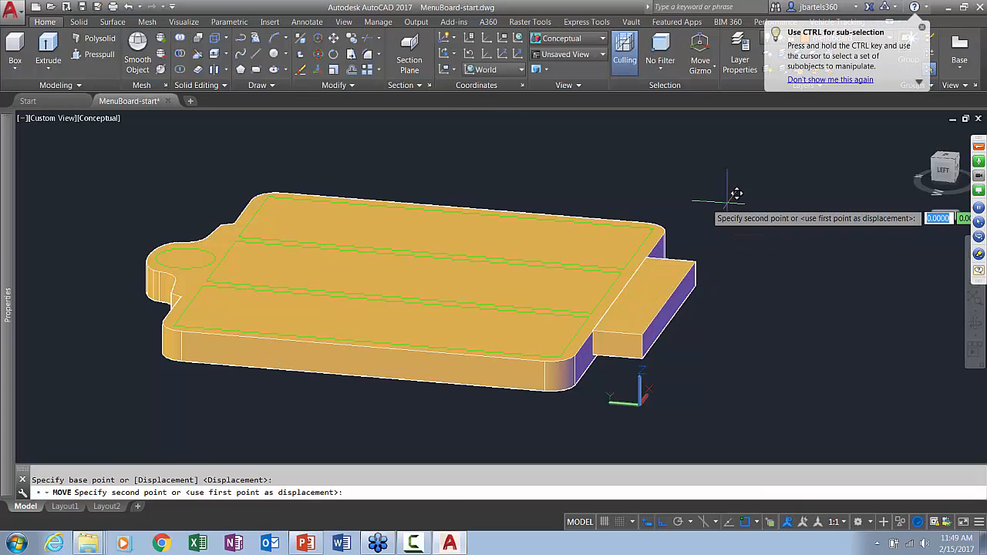
type(".05")
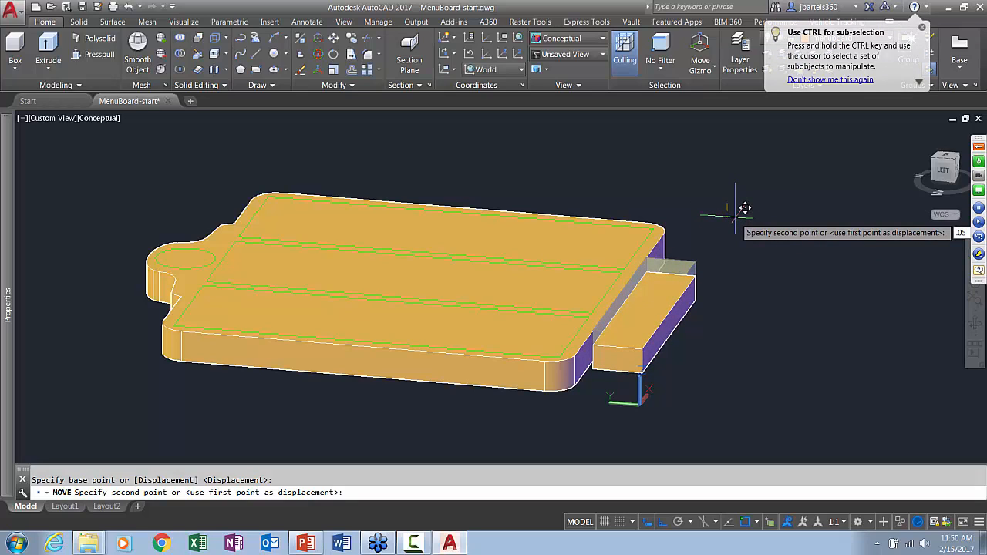
key("Return")
Presspull the circular area in the board's header .05 down into the board to form a recess
middle_click_drag(724, 239, 714, 261, "shift")
middle_click_drag(683, 211, 715, 208)
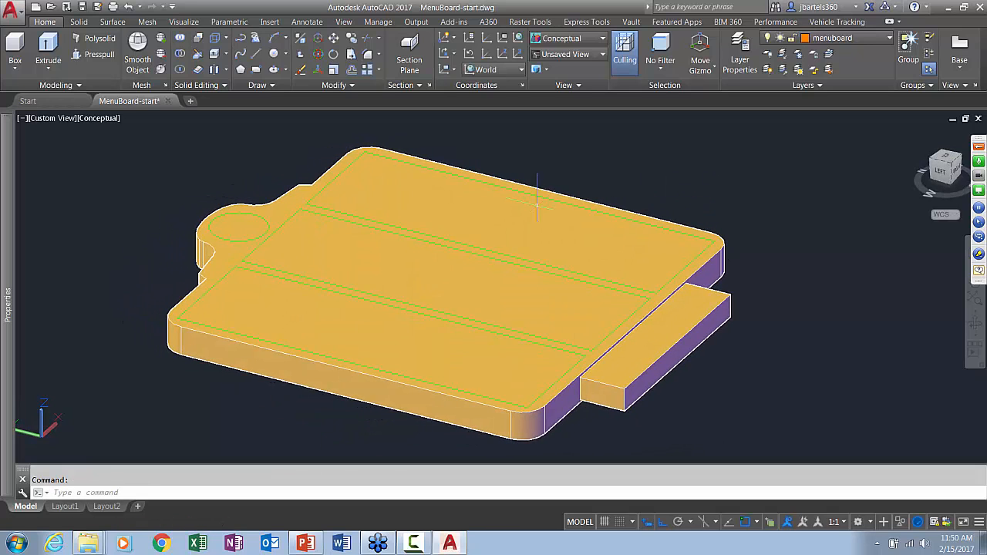
left_click(97, 54)
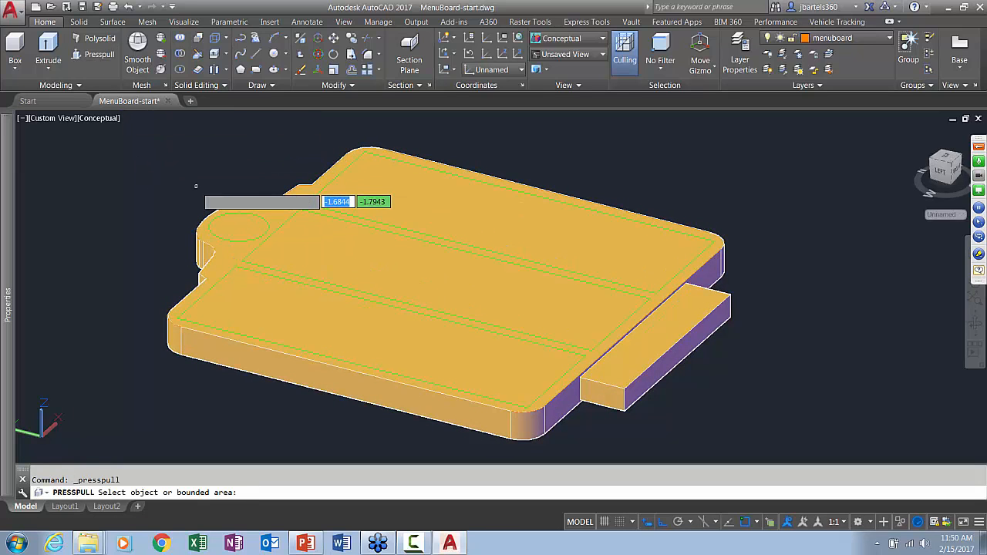
left_click(236, 225)
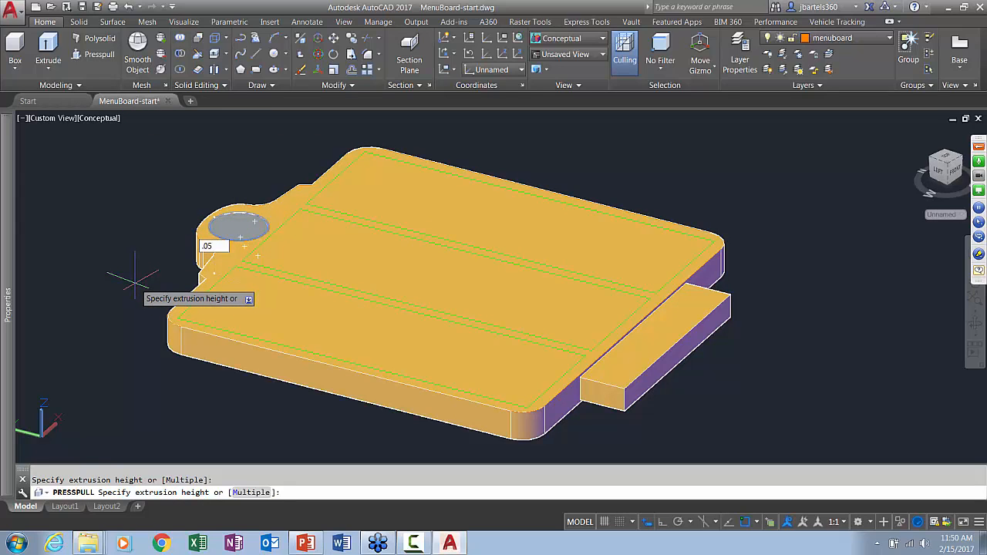
key("Return")
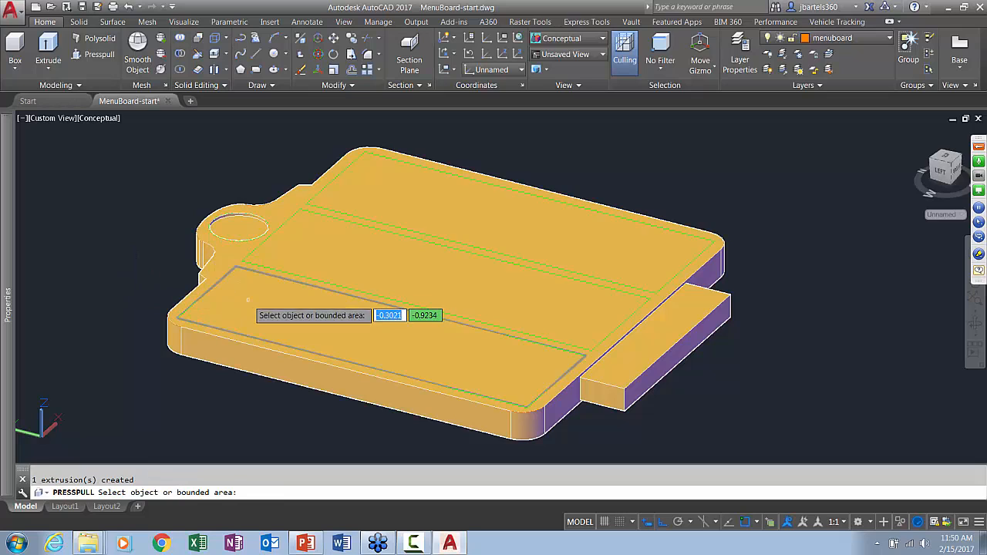
Presspull the three rectangular panel areas together .05 down into the board, using the Multiple option
left_click(331, 308)
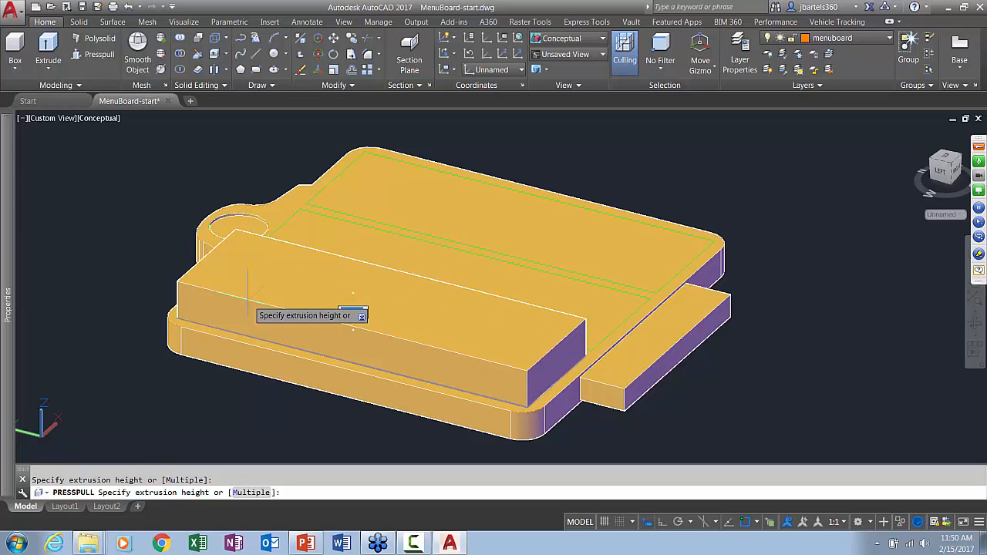
left_click(245, 494)
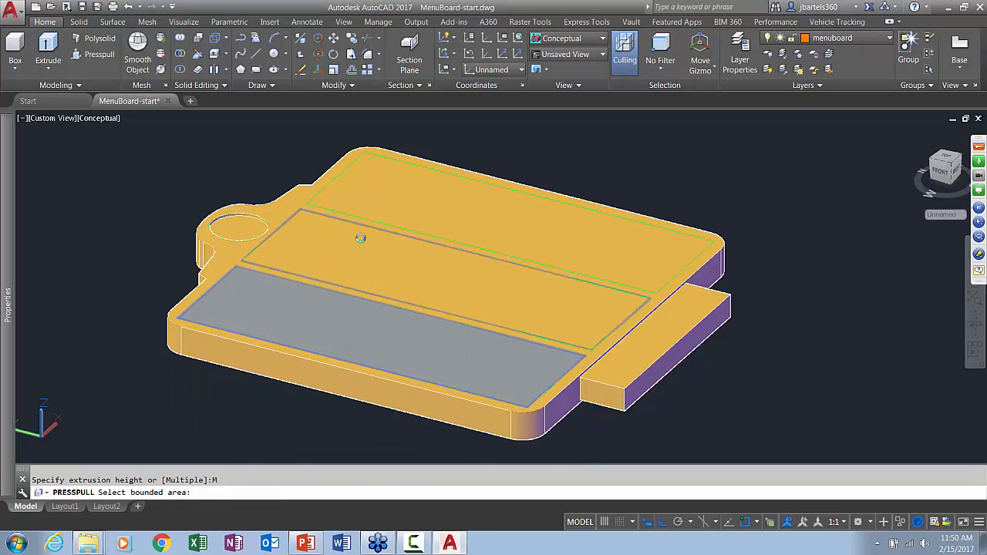
left_click(359, 231)
left_click(412, 196)
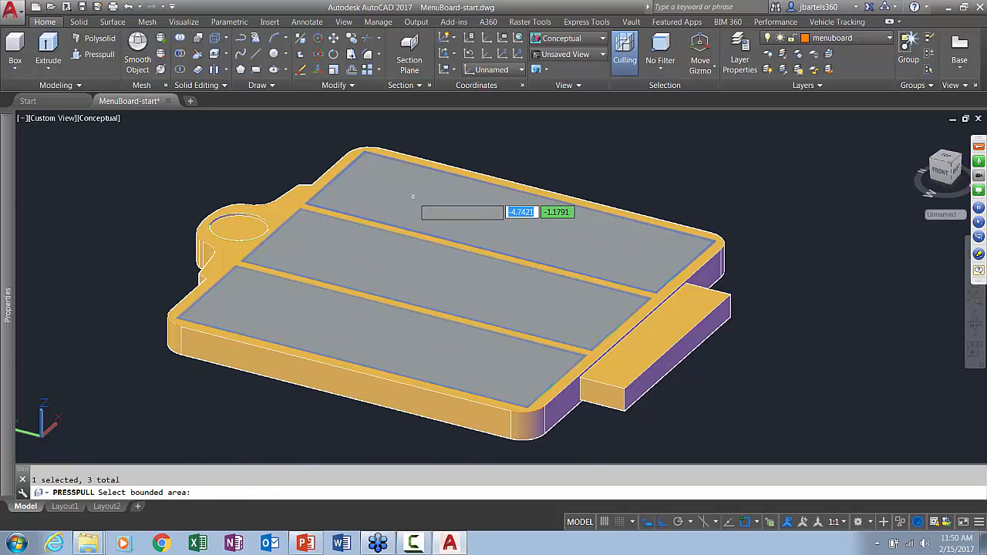
key("Return")
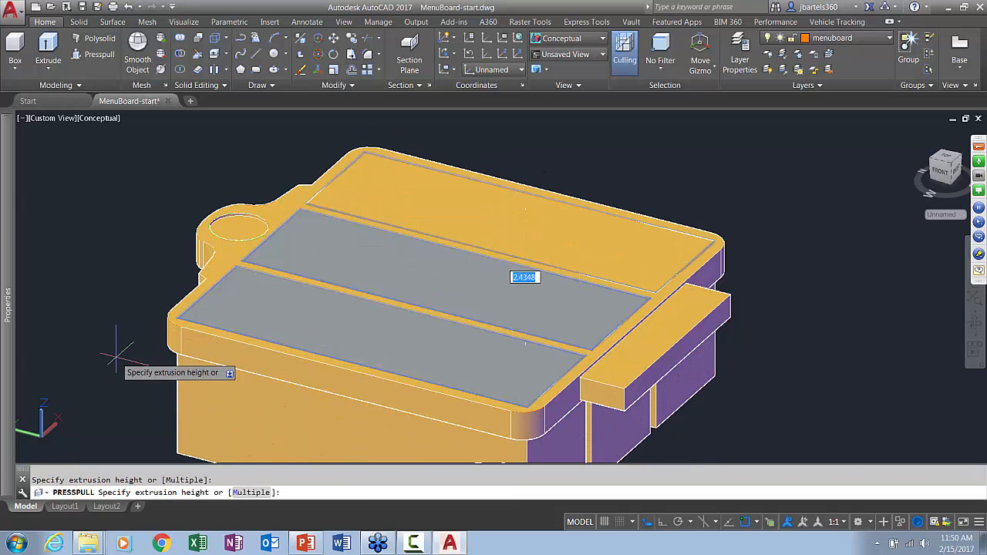
key("Return")
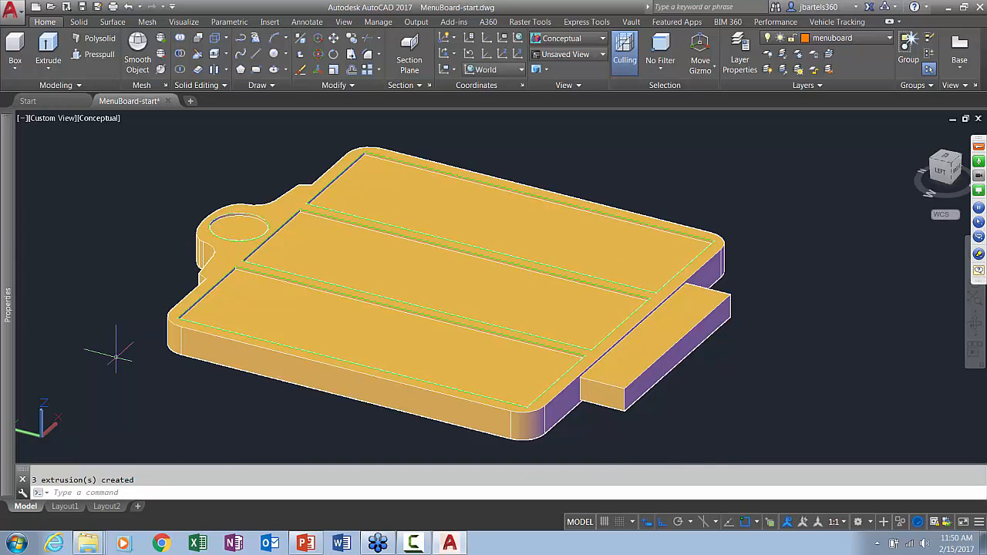
key("Escape")
Turn on selection cycling to pick overlapping objects at the front panel recess's upper corner
scroll(235, 268, "up", 3)
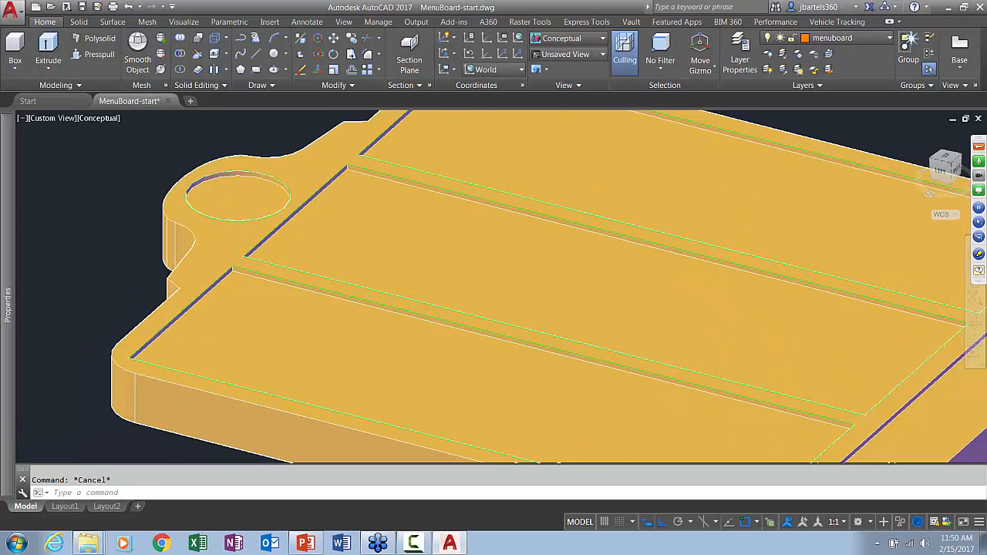
scroll(231, 269, "up", 6)
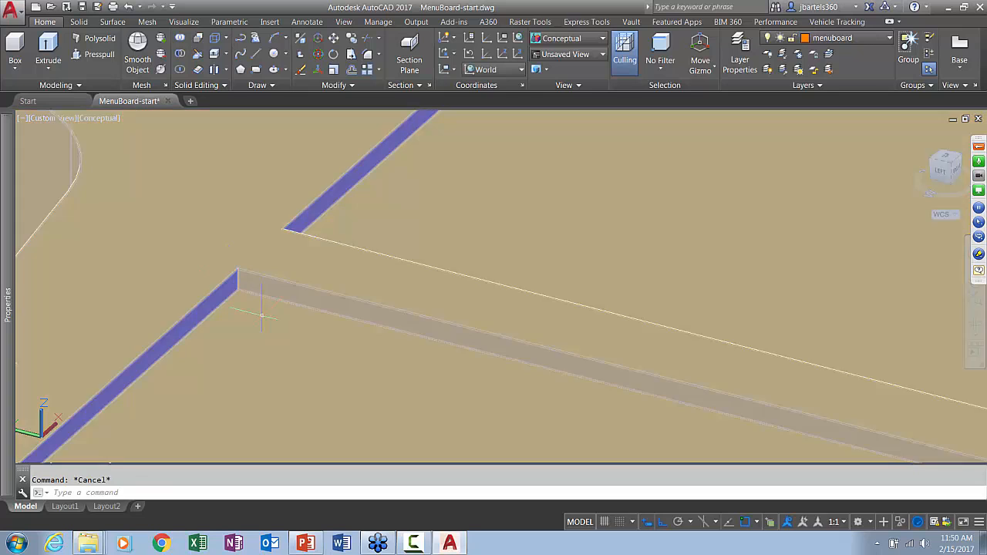
middle_click_drag(261, 320, 252, 272)
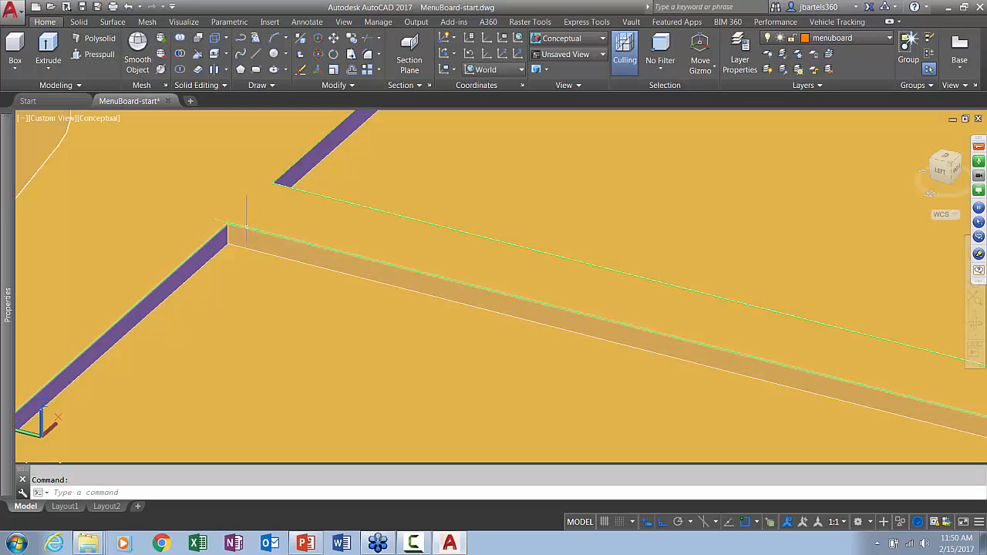
mouse_move(245, 222)
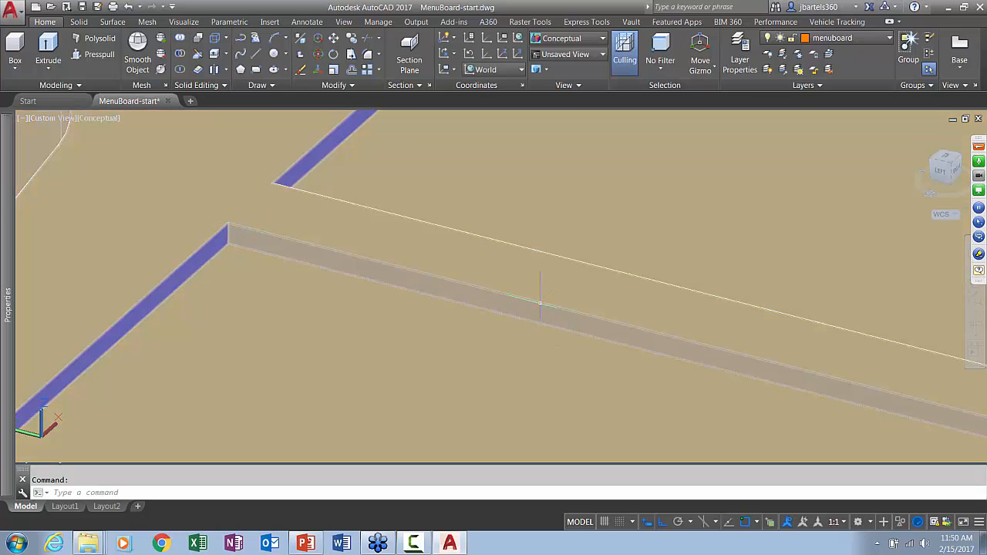
left_click(771, 523)
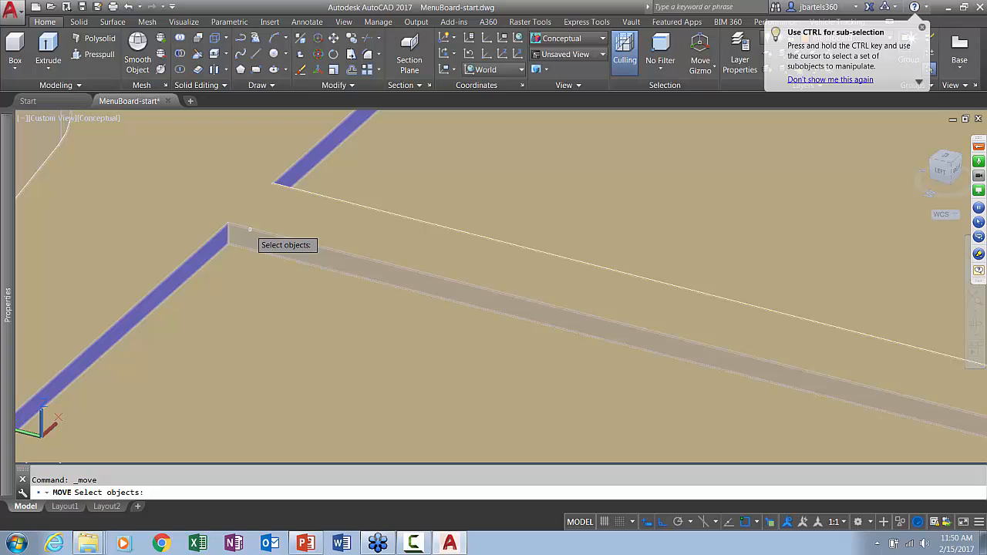
Move the front panel's outline polyline from the recess's top edge down to its floor
left_click(250, 229)
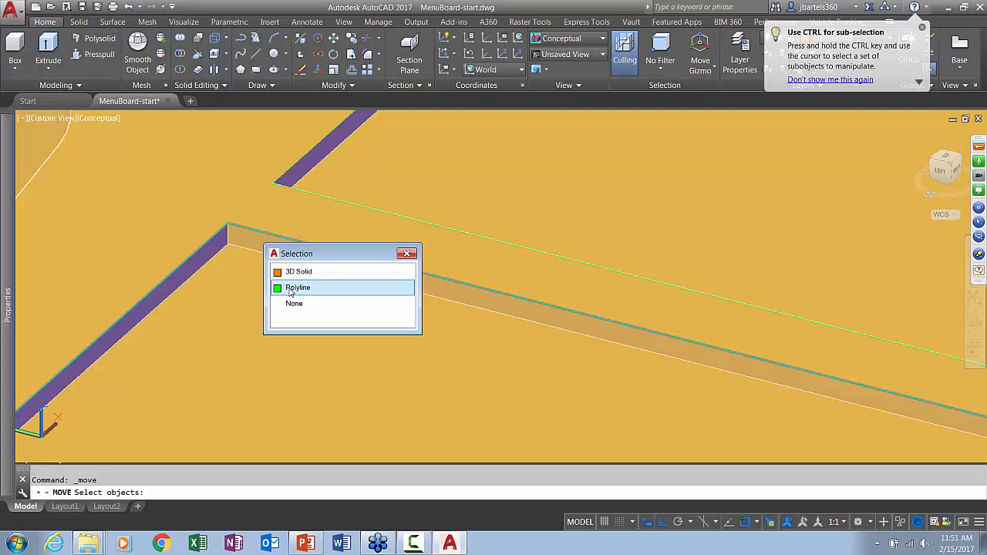
left_click(292, 289)
key("Return")
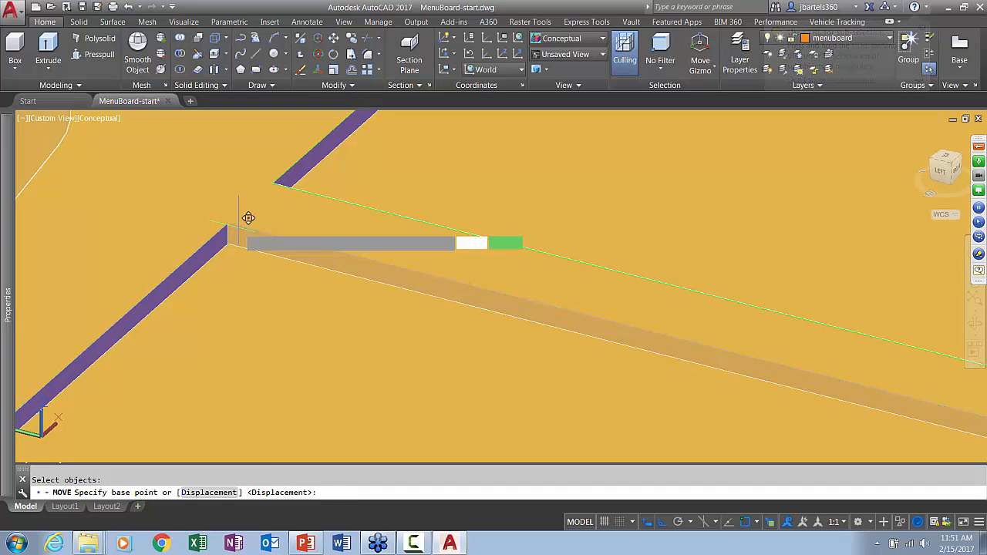
left_click(245, 225)
left_click(242, 230)
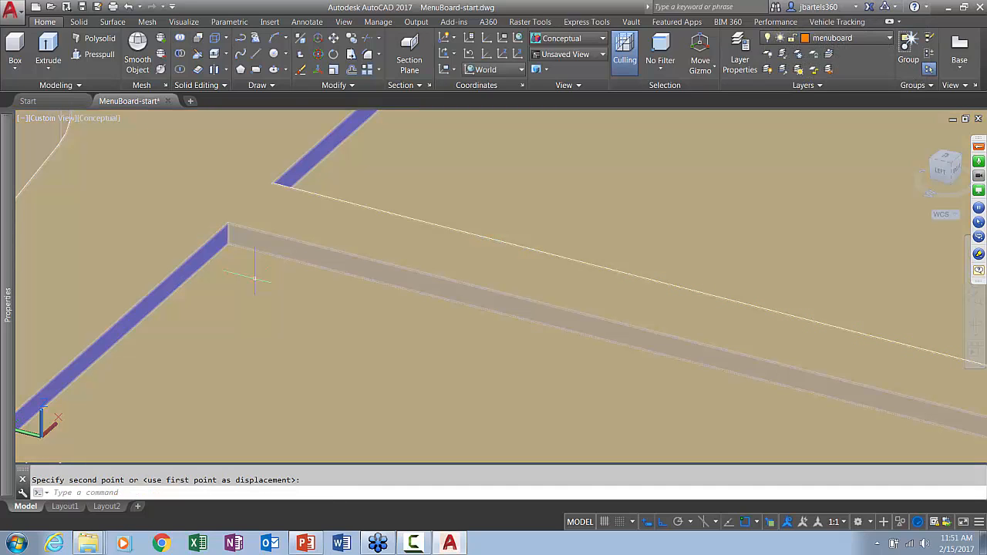
Offset the front panel's outline polyline .035 inward on the recess floor
left_click(353, 70)
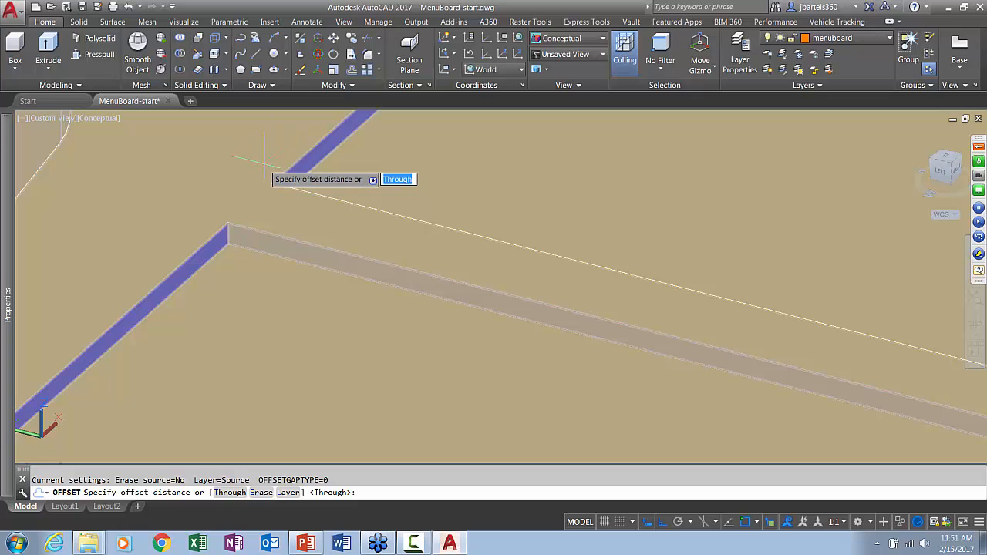
key("Return")
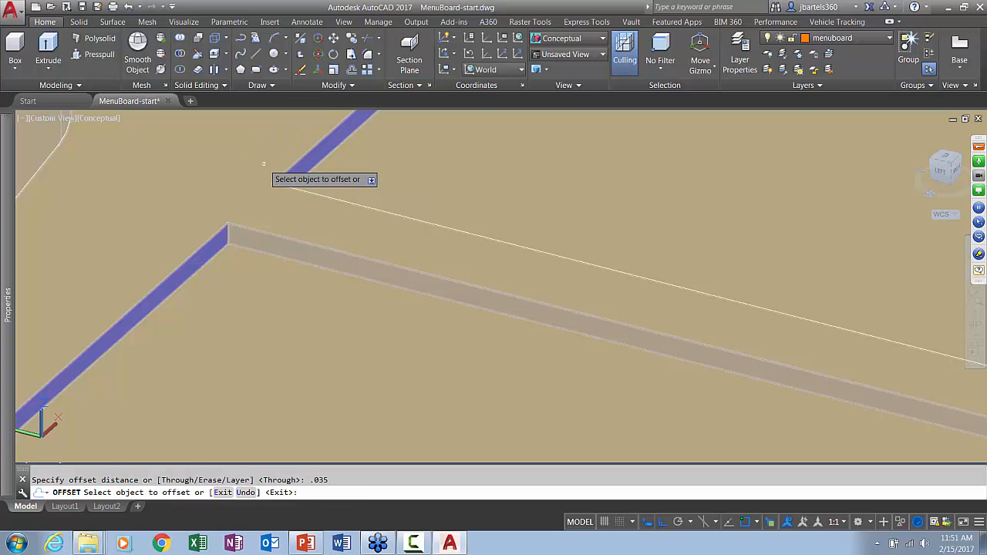
left_click(267, 238)
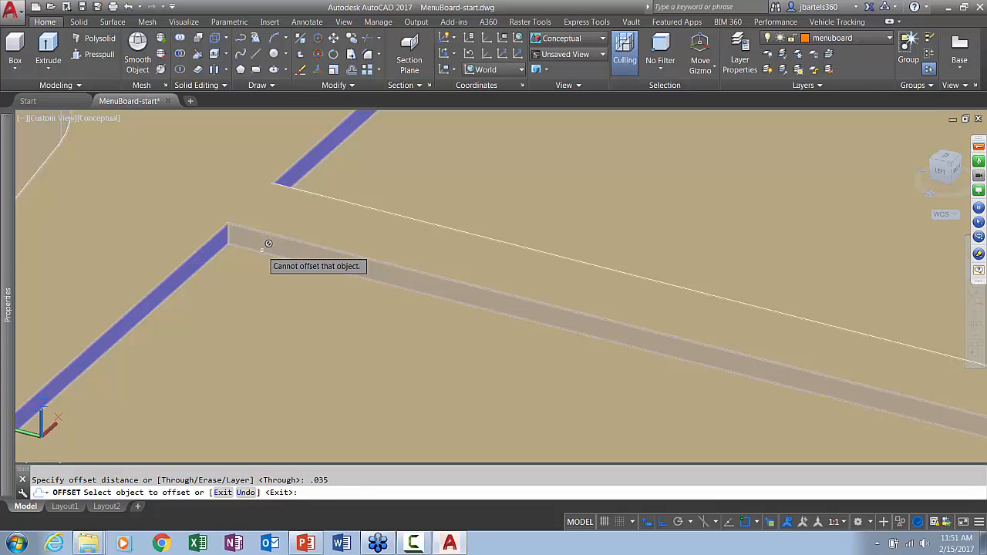
left_click(266, 247)
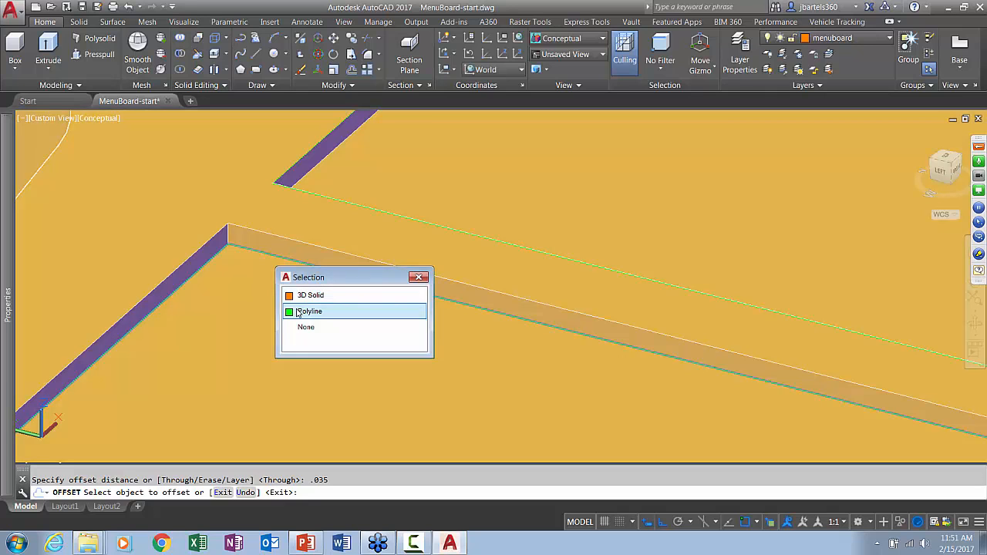
left_click(299, 313)
left_click(297, 307)
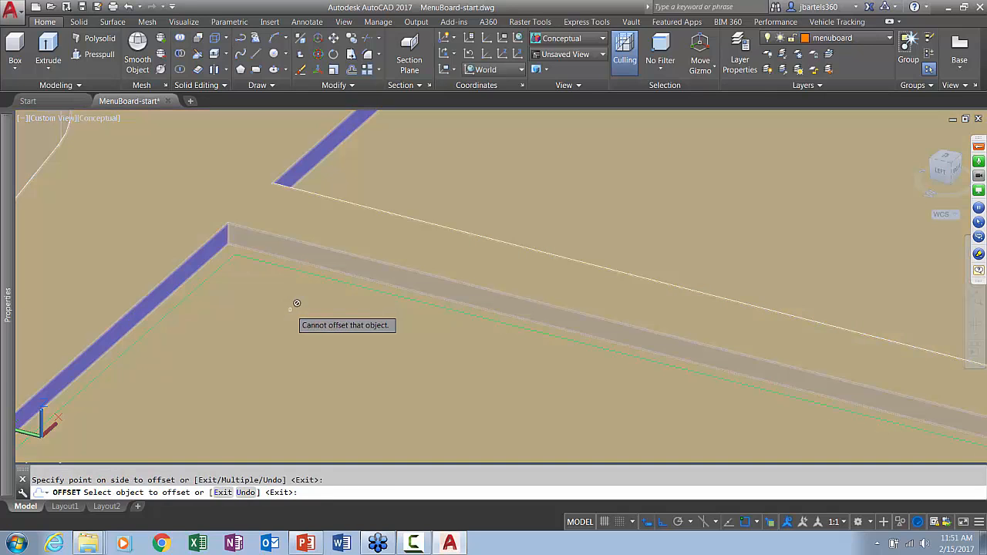
key("Escape")
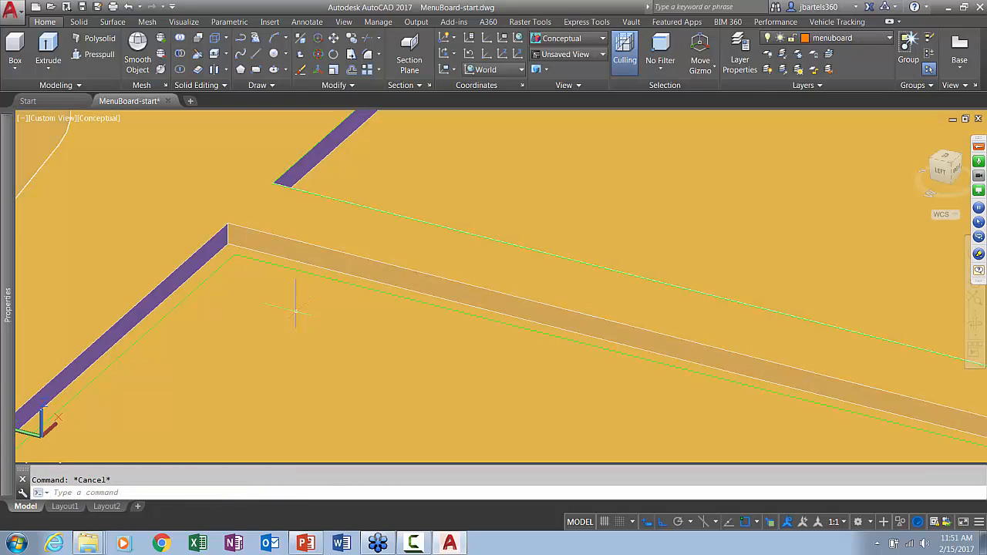
Hide the board solid, and erase the circle and the outlines of the other two panels
key("Return")
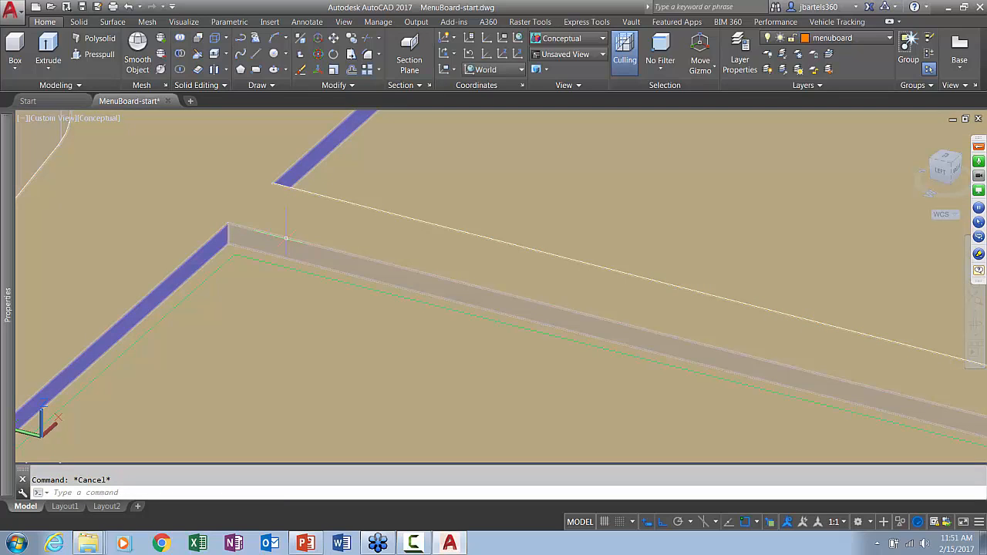
key("ctrl+a")
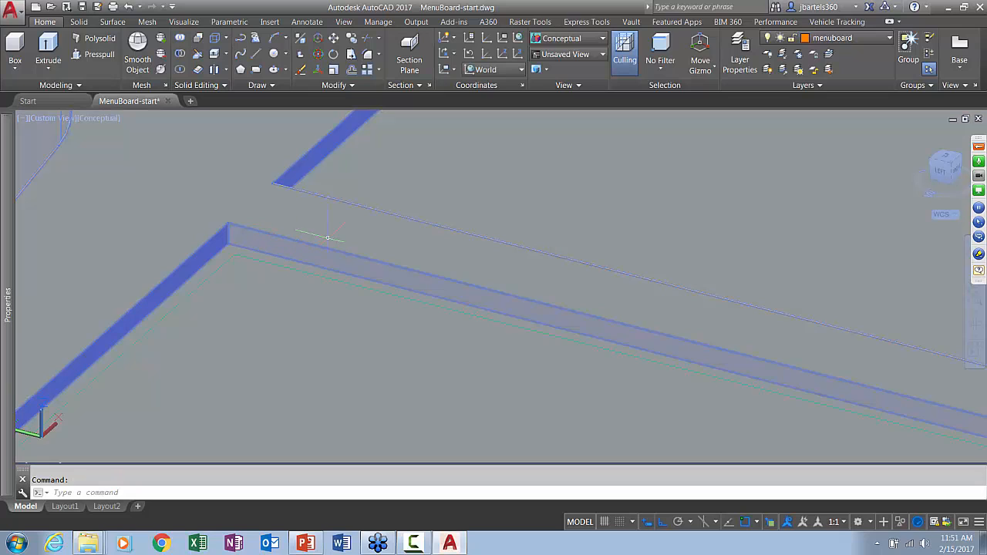
left_click(901, 522)
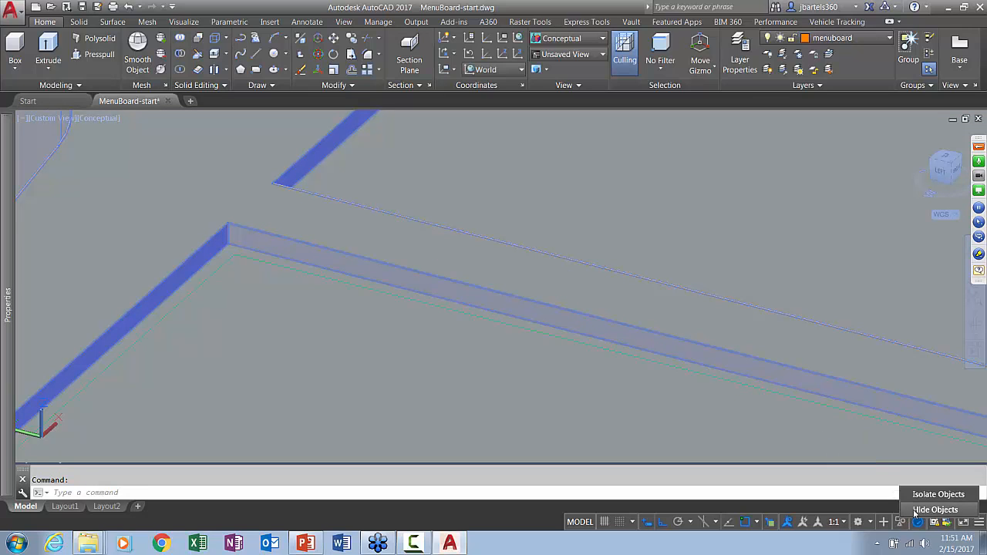
left_click(921, 509)
scroll(511, 277, "down", 3)
key("Escape")
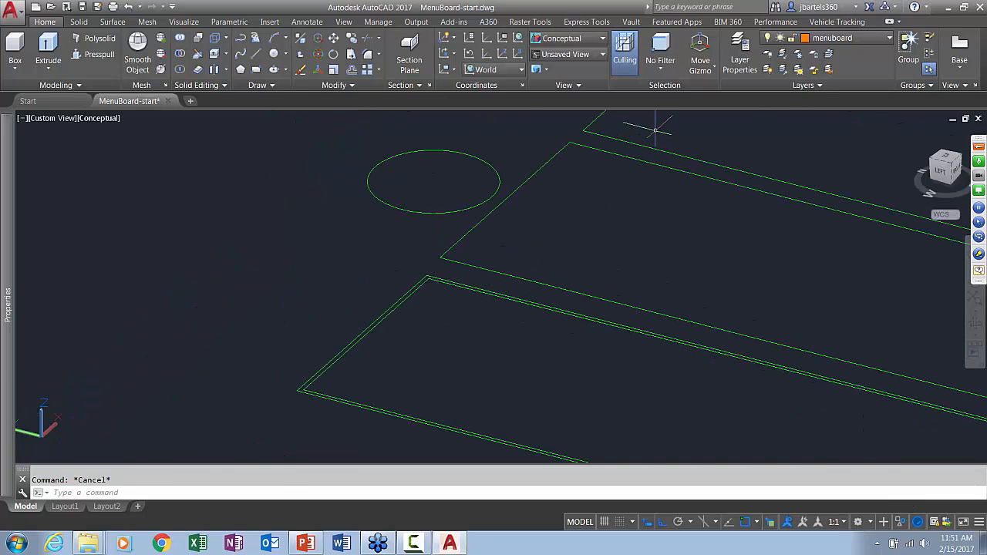
mouse_move(654, 133)
left_mouse_down()
mouse_move(491, 202)
mouse_move(468, 170)
mouse_move(575, 133)
mouse_move(552, 128)
left_mouse_up()
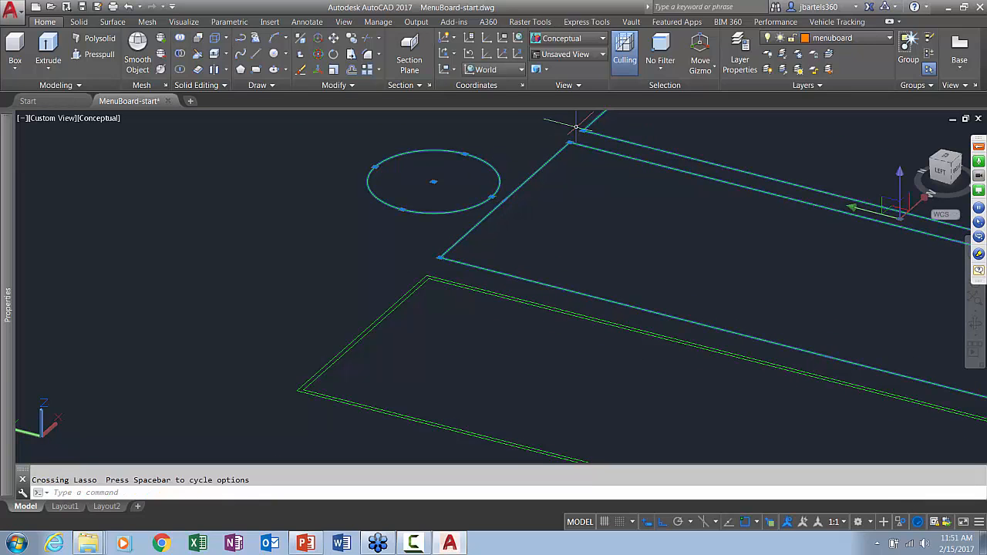
key("Delete")
Extrude both the outer and the inner rectangular panel outlines .1 upward into solids
scroll(436, 298, "up", 3)
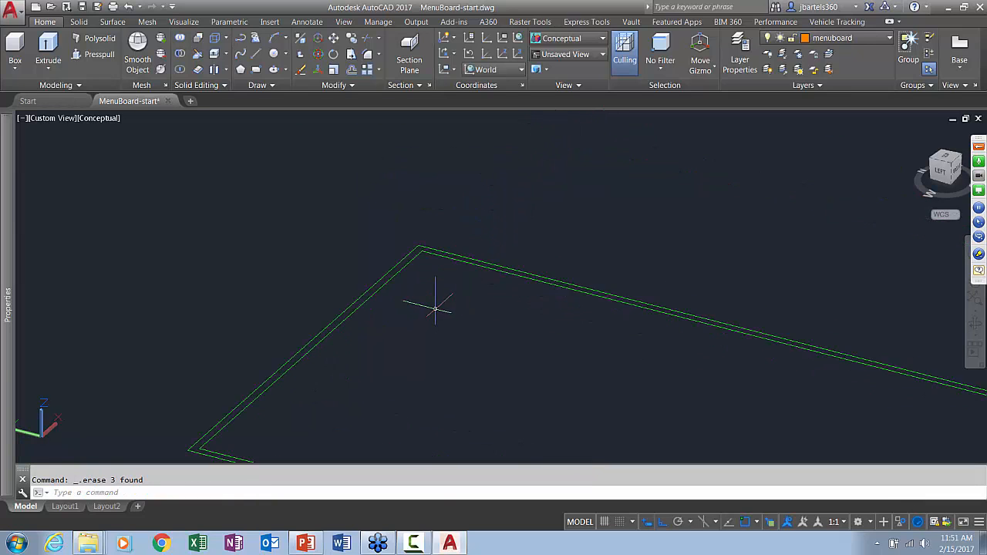
middle_click_drag(436, 293, 529, 209)
scroll(529, 209, "down", 2)
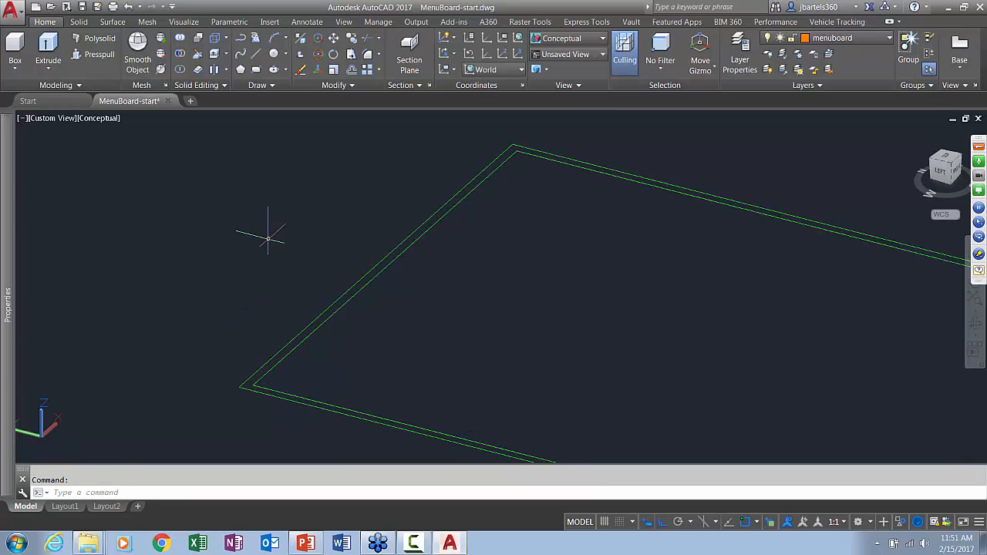
left_click(49, 46)
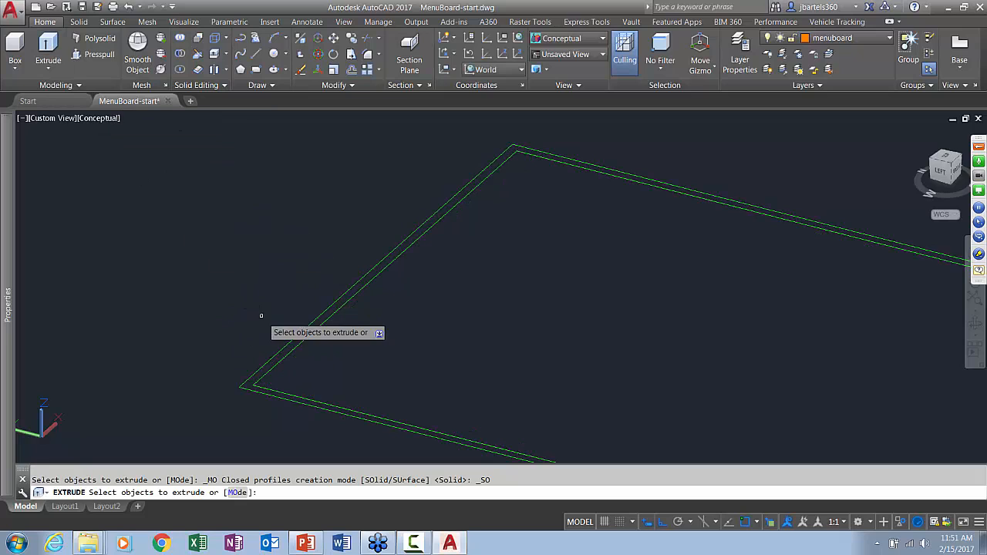
left_click(283, 355)
key("Return")
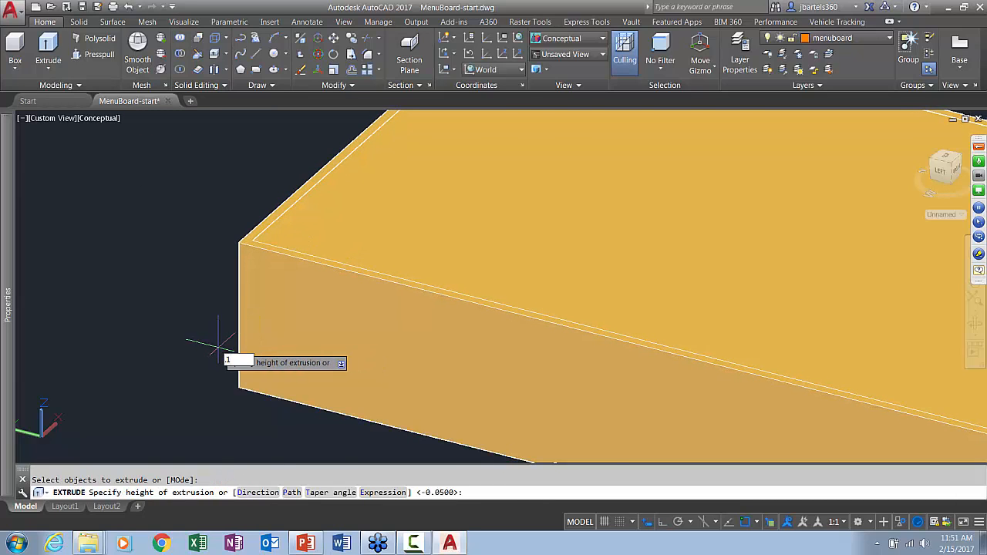
key("Return")
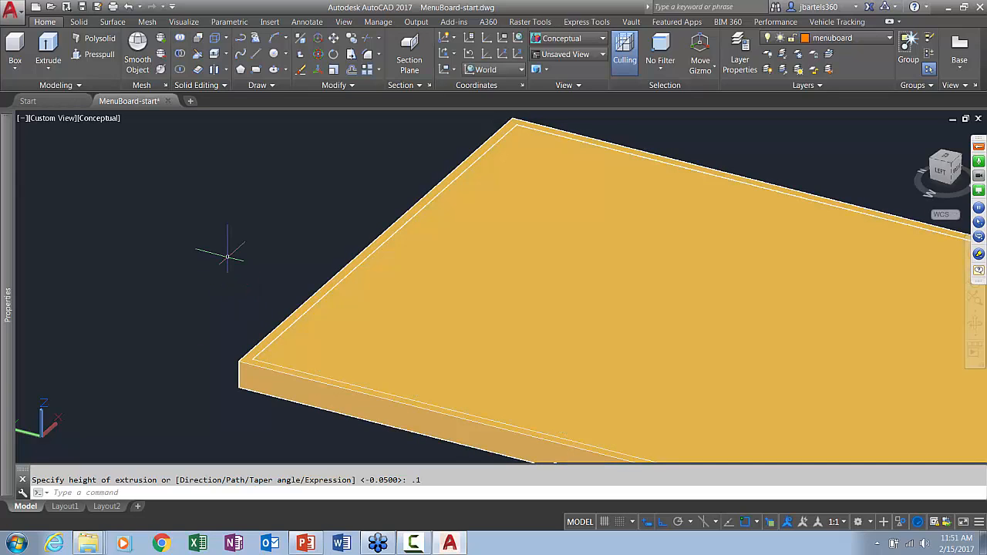
Subtract the inner panel solid from the outer one to leave a thin rectangular frame
left_click(179, 54)
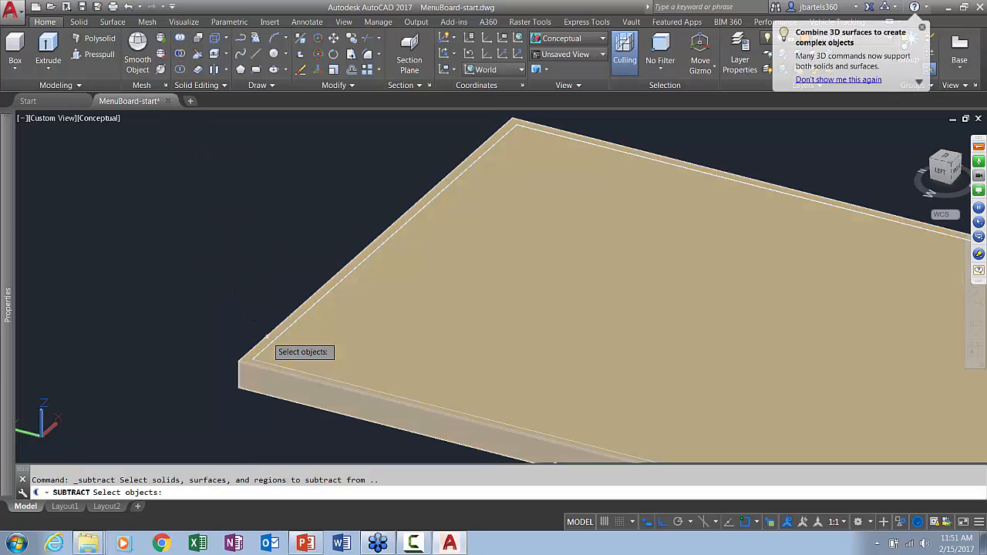
left_click(270, 332)
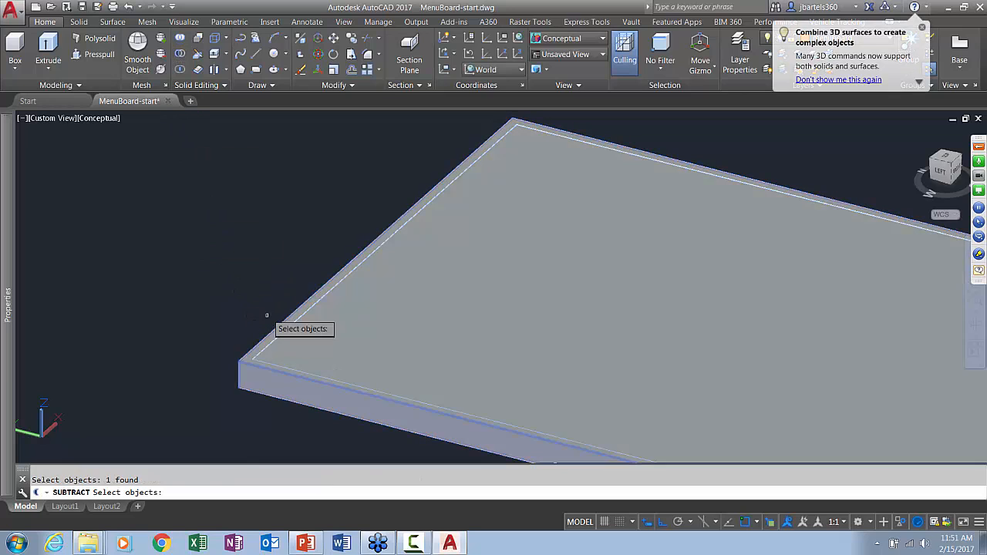
key("Return")
left_click(295, 324)
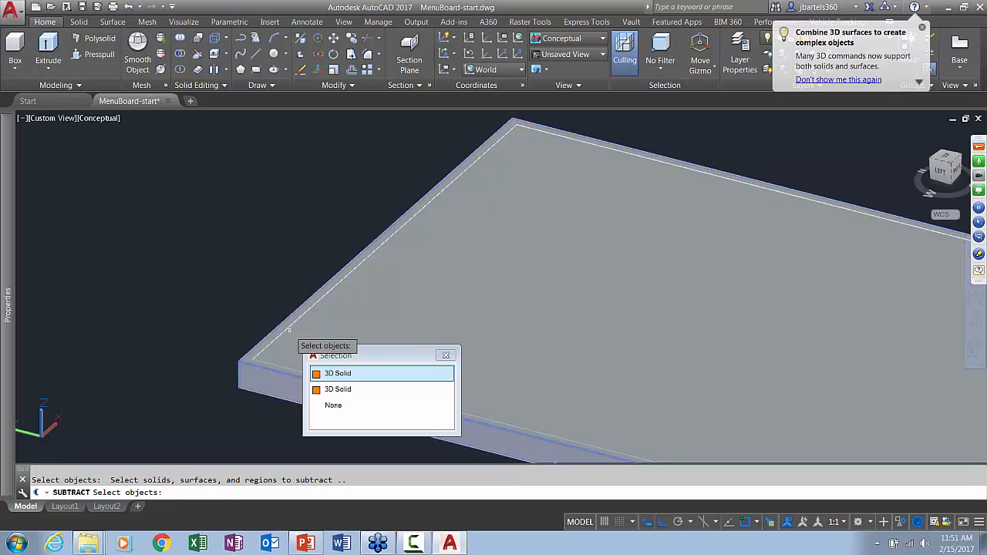
left_click(337, 390)
key("Return")
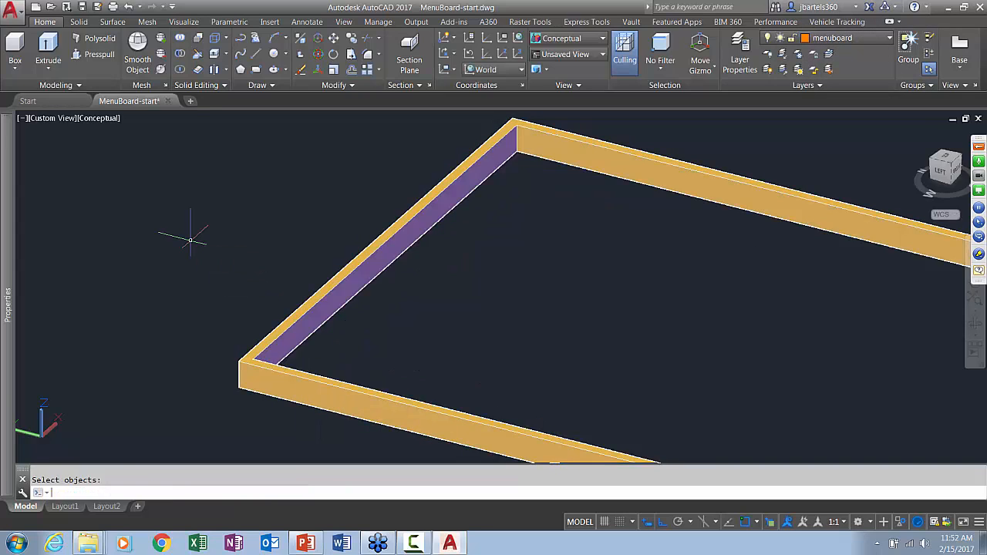
Turn off selection cycling and set the thin panel frame's color to Green
left_click(768, 514)
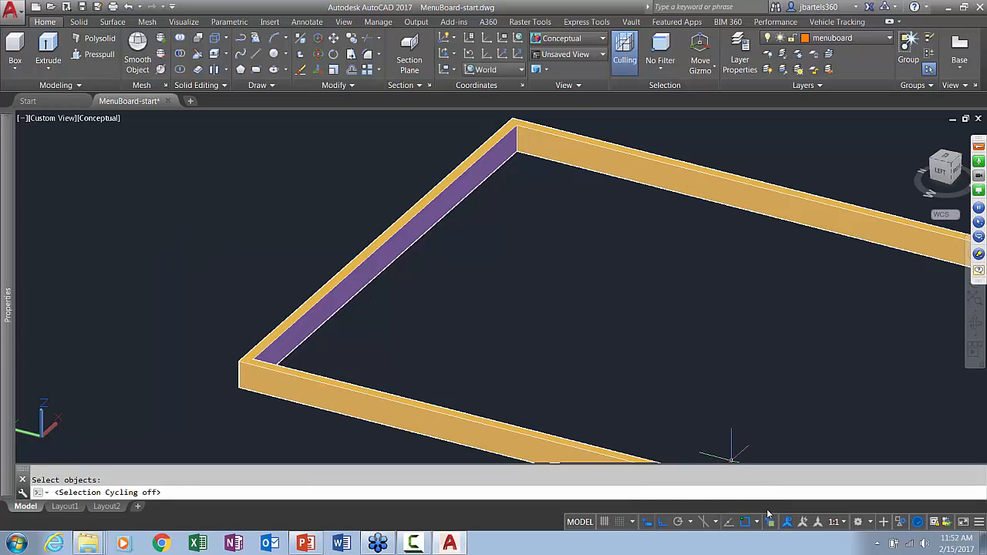
left_click(245, 372)
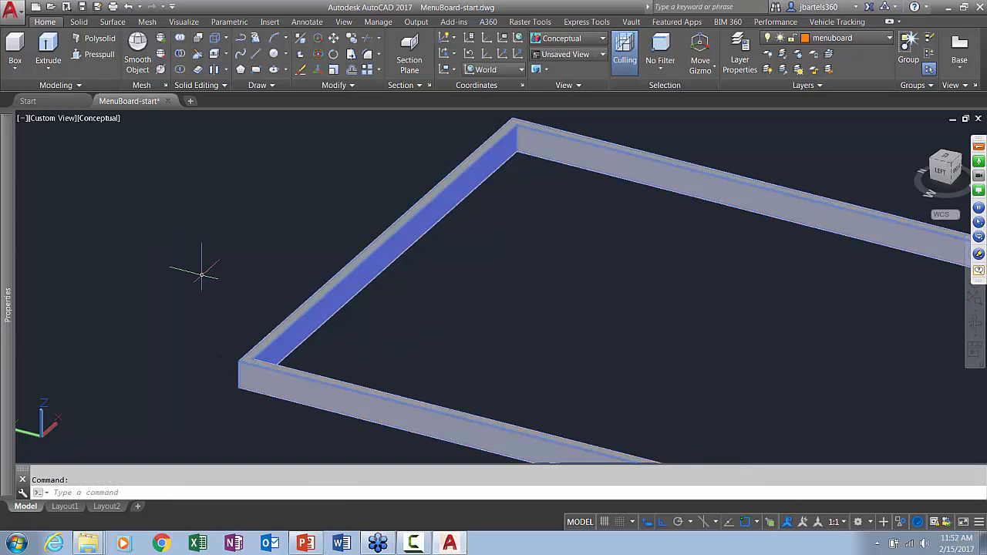
mouse_move(10, 190)
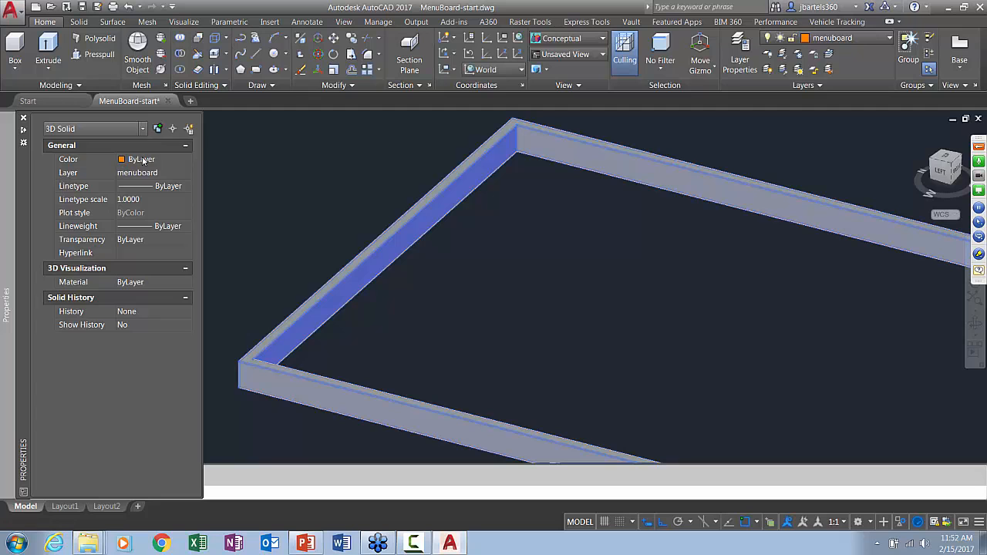
left_click(143, 160)
left_click(145, 161)
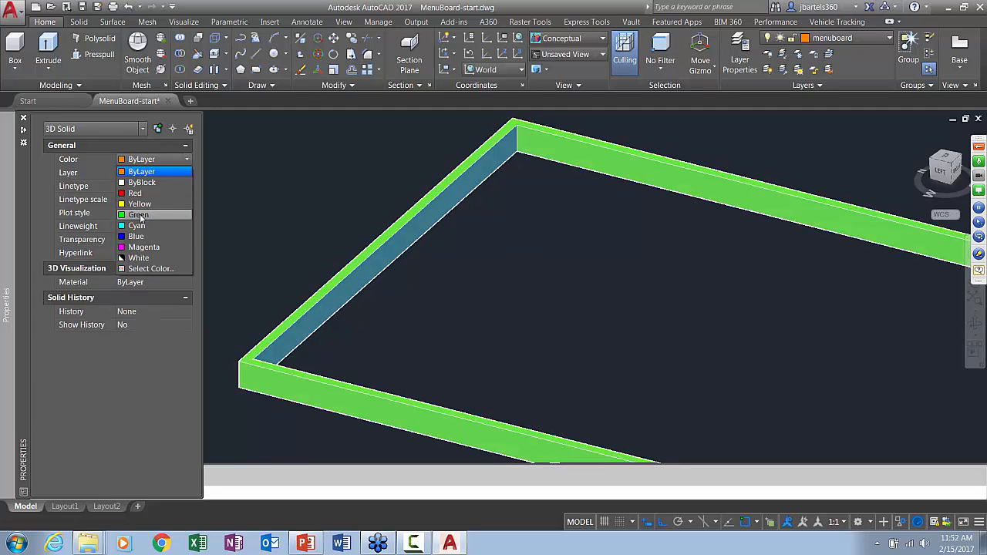
left_click(140, 216)
key("Escape")
key("ctrl+1")
End object isolation to bring back the hidden menu board solid
scroll(516, 278, "down", 3)
middle_click_drag(507, 280, 354, 278)
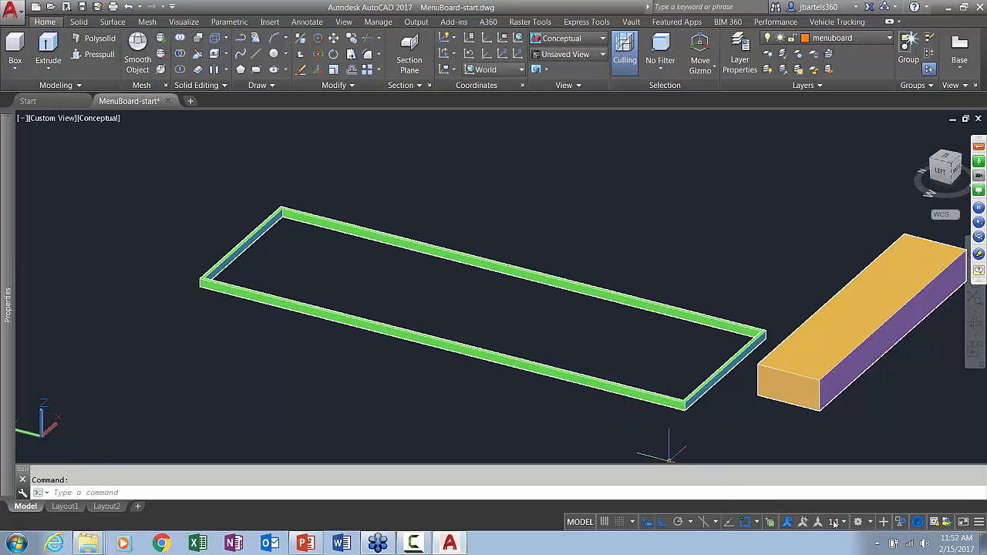
left_click(899, 521)
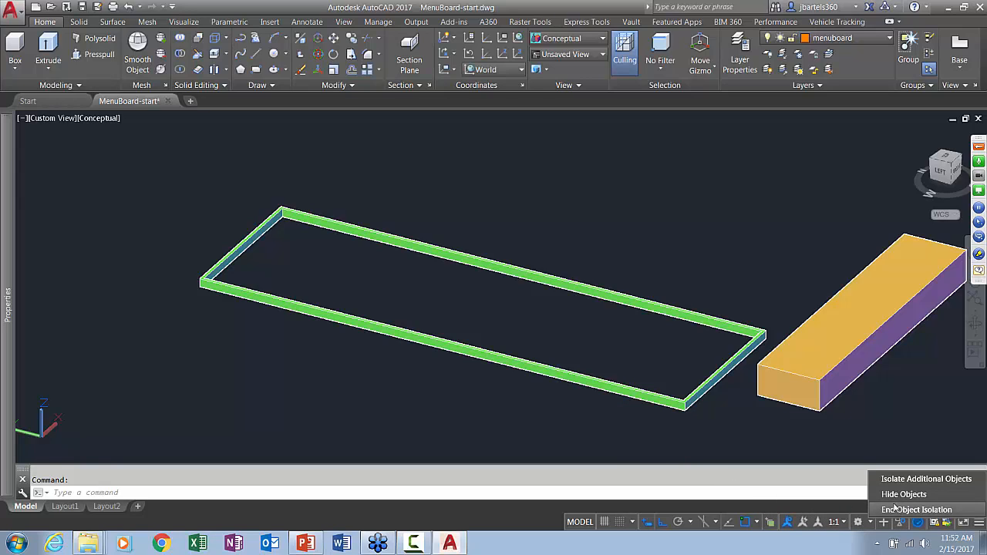
left_click(895, 509)
middle_click_drag(577, 251, 507, 251)
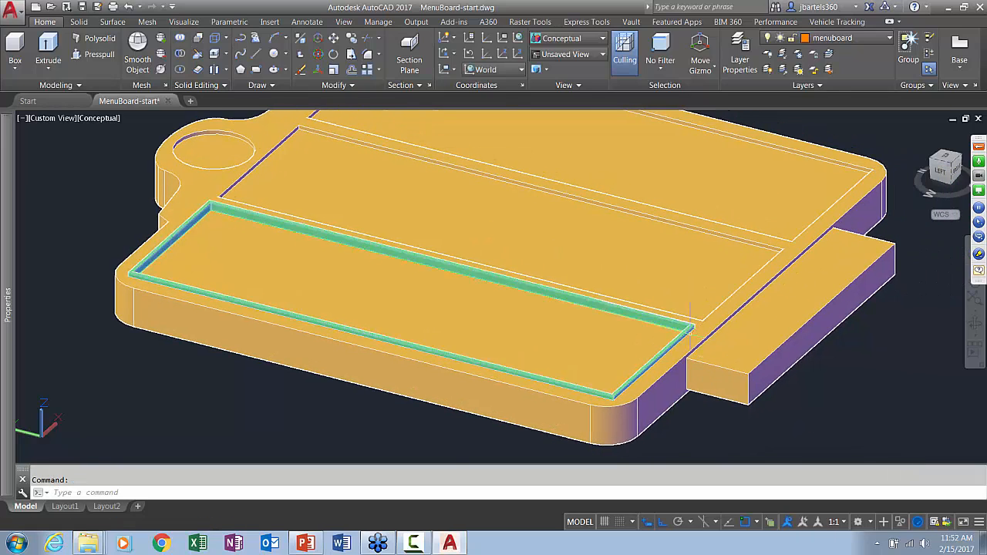
Copy the green frame by its outer corner to the matching corner of the middle panel recess
scroll(689, 328, "up", 5)
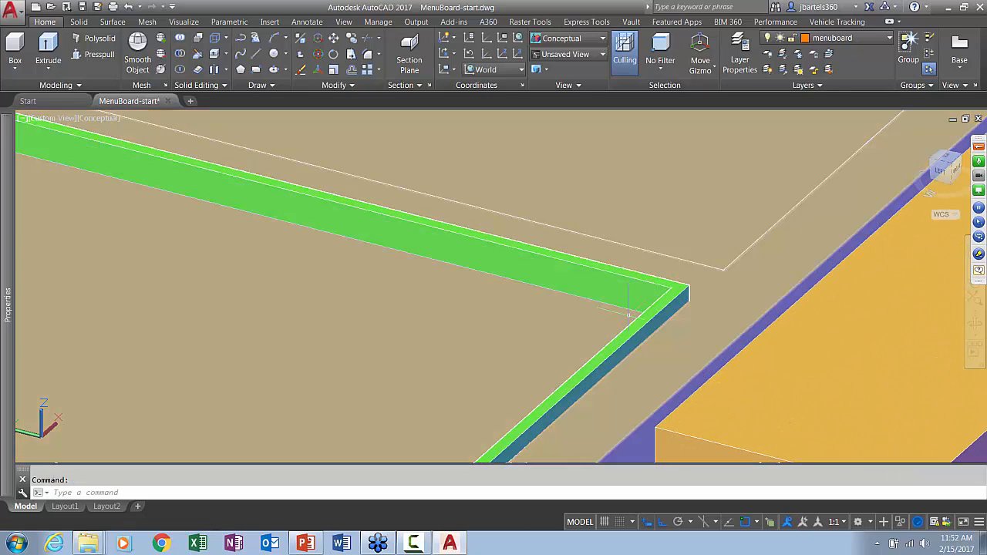
scroll(628, 312, "down", 4)
scroll(546, 376, "up", 2)
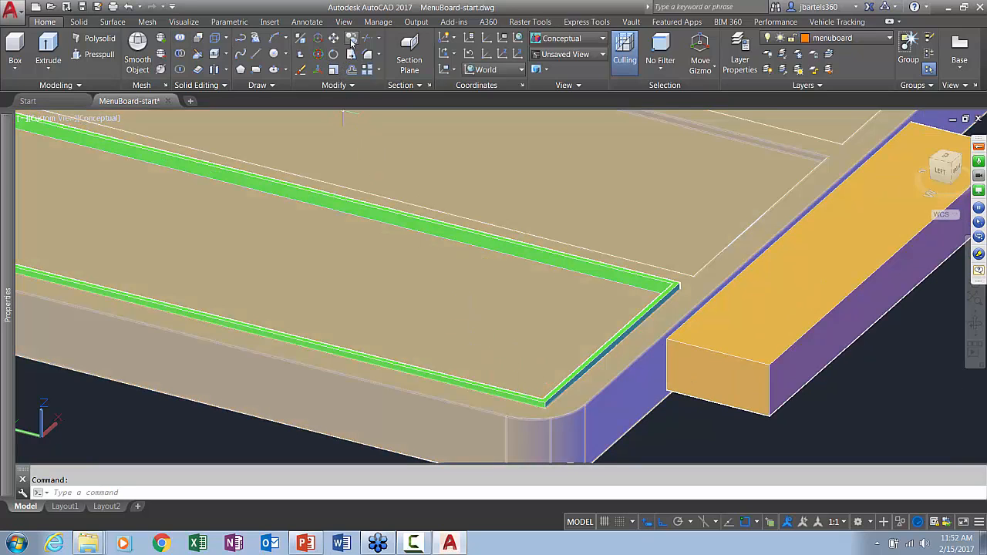
left_click(351, 39)
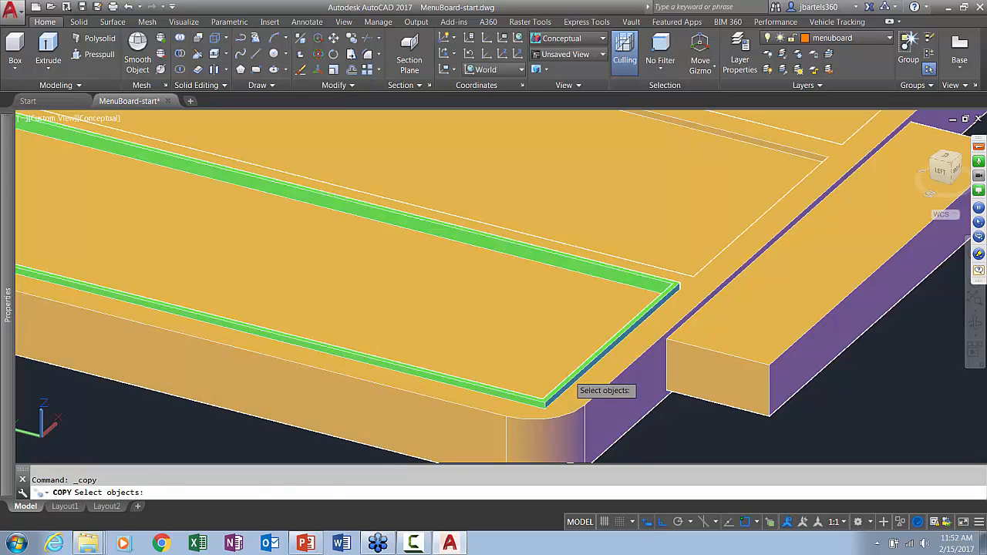
left_click(562, 378)
key("Return")
scroll(552, 402, "up", 2)
left_click(534, 407)
scroll(555, 394, "down", 3)
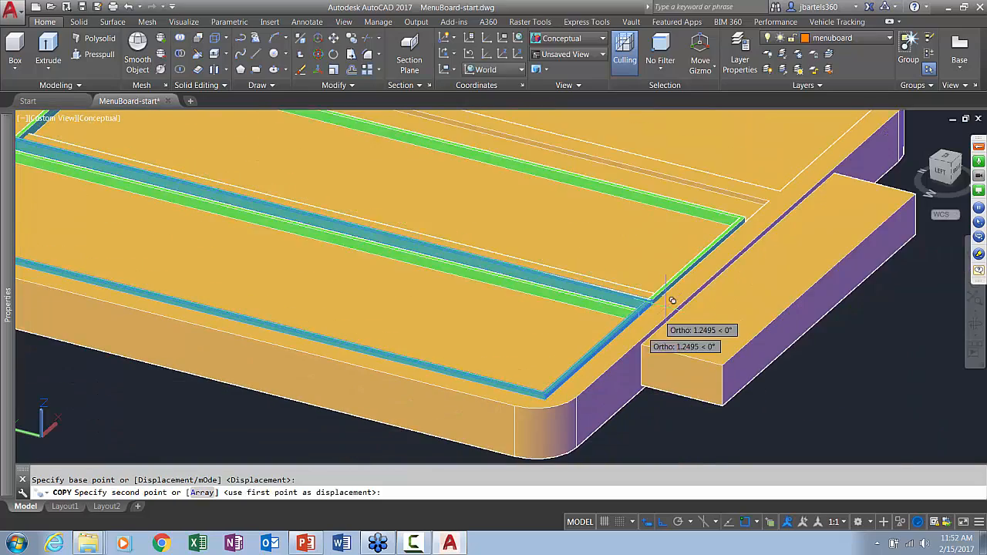
scroll(680, 286, "up", 3)
left_click(625, 304)
scroll(653, 293, "down", 3)
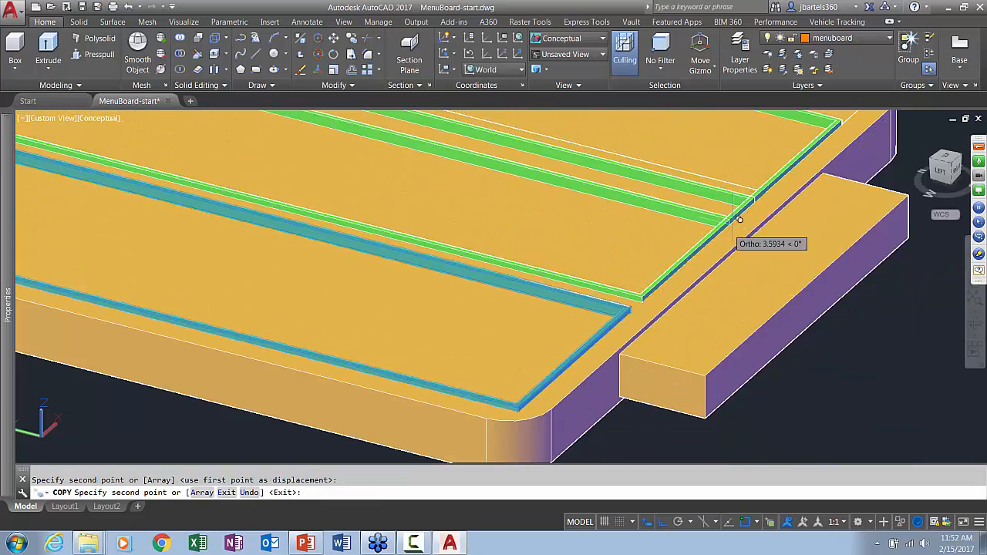
Place another copy of the green frame in the third panel recess and finish copying
scroll(782, 201, "up", 3)
left_click(771, 184)
scroll(771, 183, "down", 3)
key("Return")
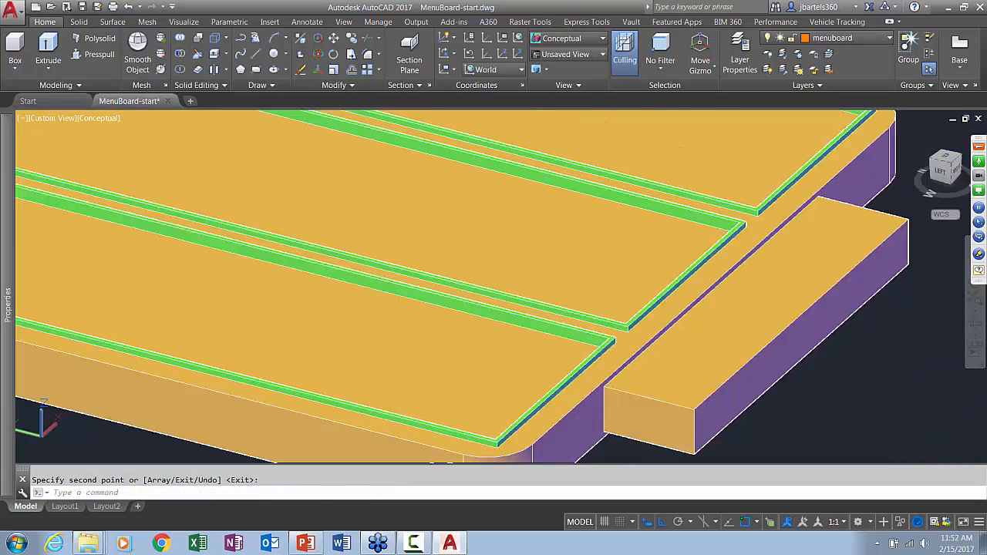
Select the whole menu board, including its frames and base block, and switch the gizmo to Rotate
scroll(760, 247, "down", 2)
middle_click_drag(760, 246, 743, 310)
scroll(743, 311, "down", 2)
middle_click_drag(844, 273, 787, 296)
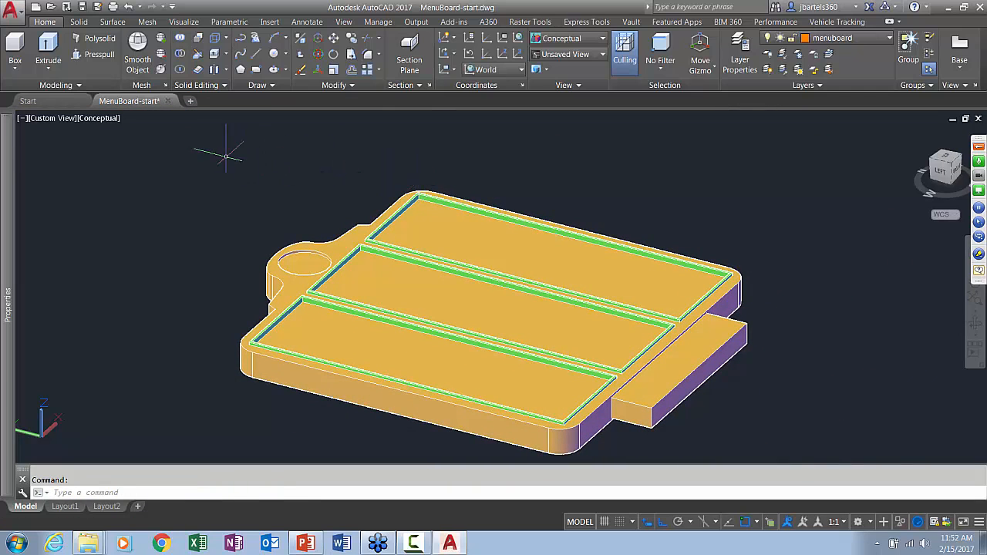
left_click(214, 152)
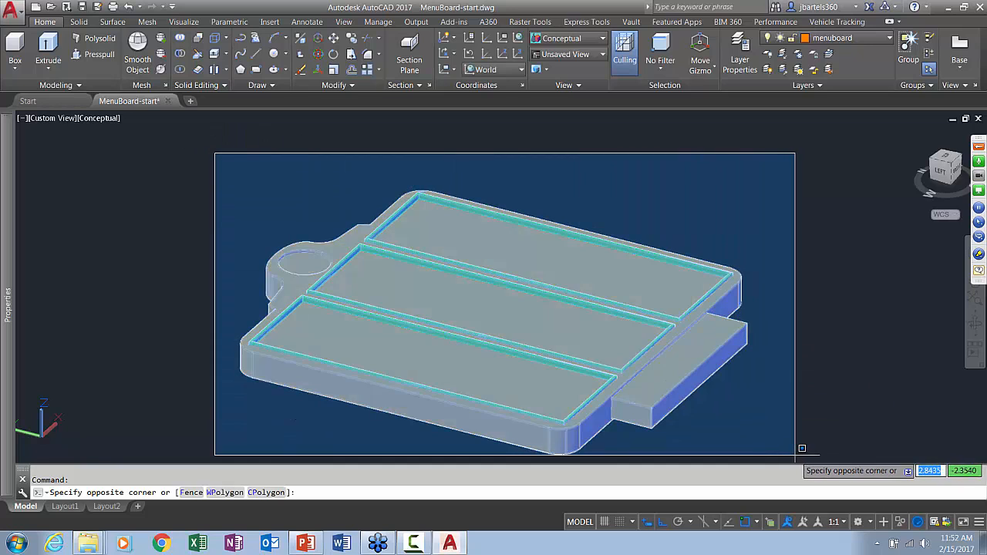
left_click(809, 460)
middle_click_drag(772, 403, 760, 374)
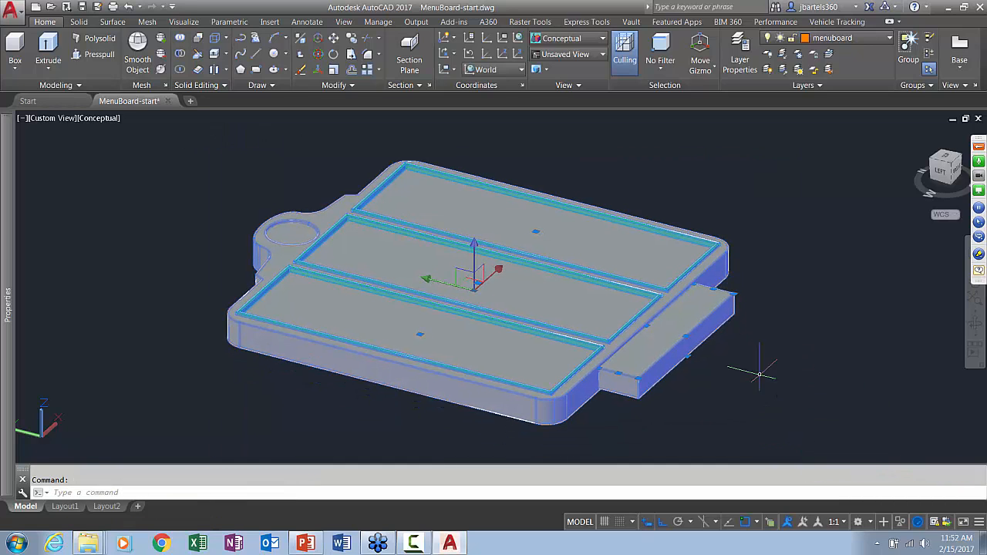
right_click(475, 277)
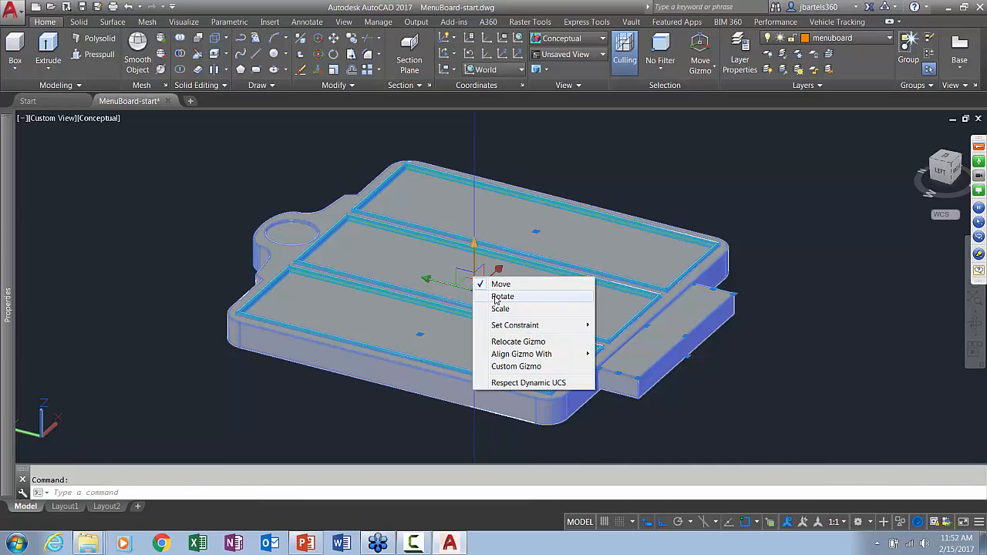
left_click(500, 297)
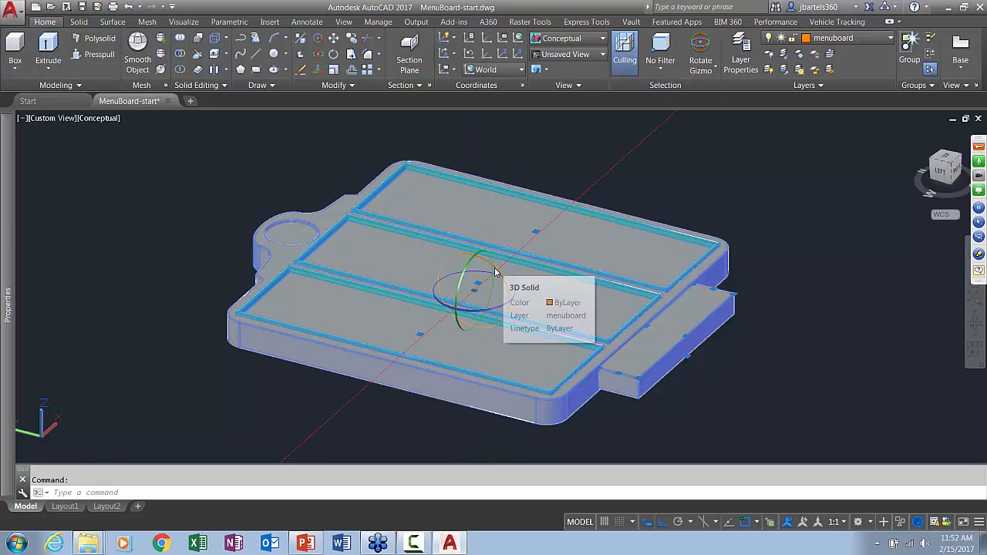
Try to rotate the menu board about the X axis, and undo that rotation
left_click(496, 272)
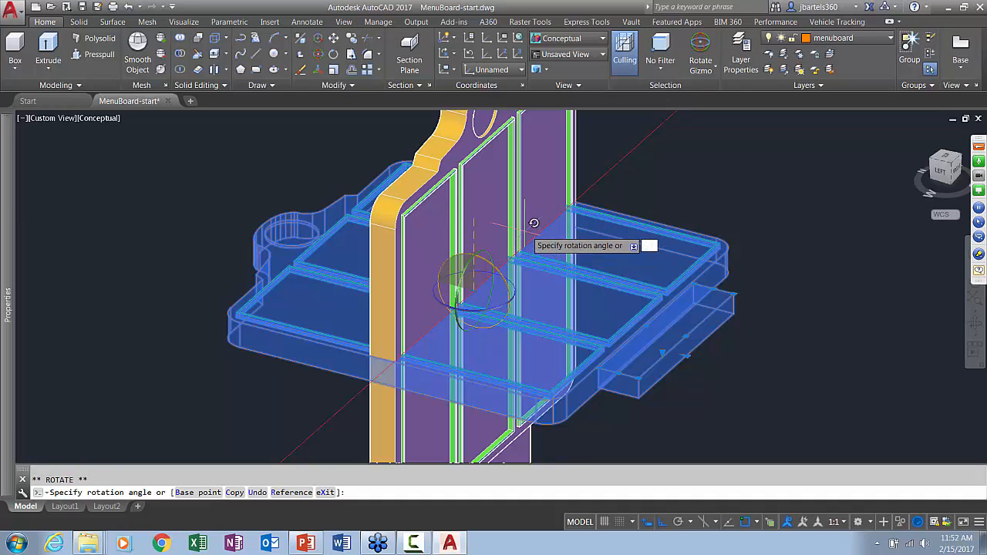
left_click(534, 220)
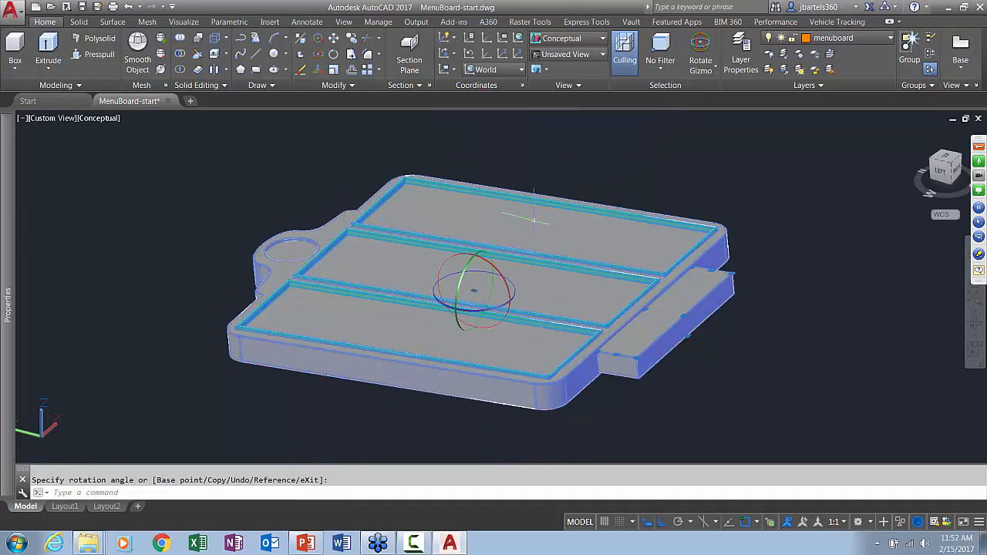
left_click(502, 272)
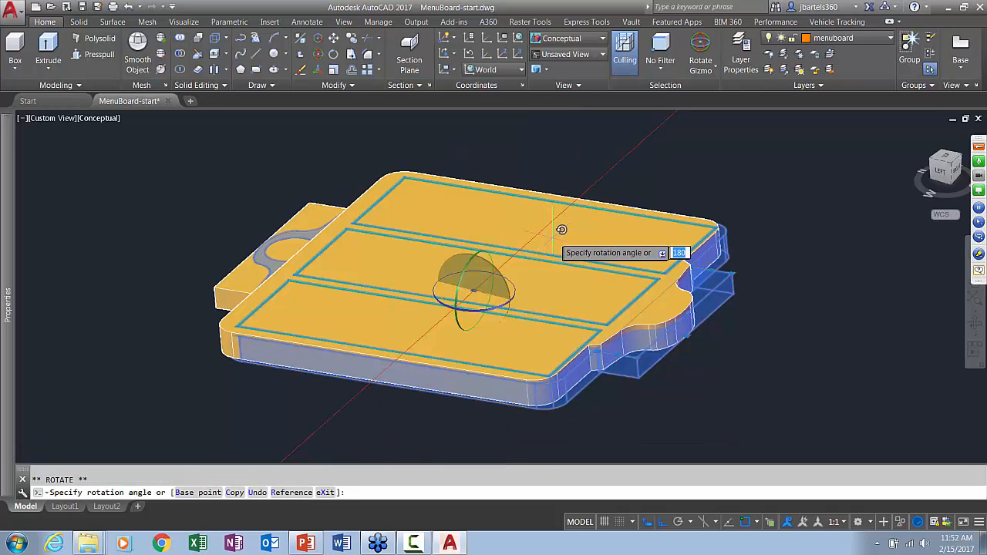
key("Escape")
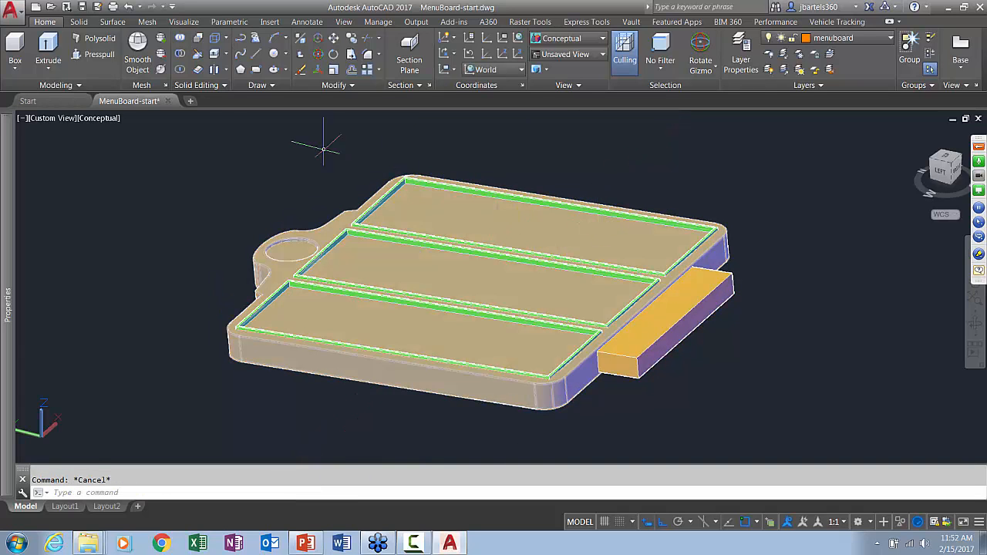
key("Escape")
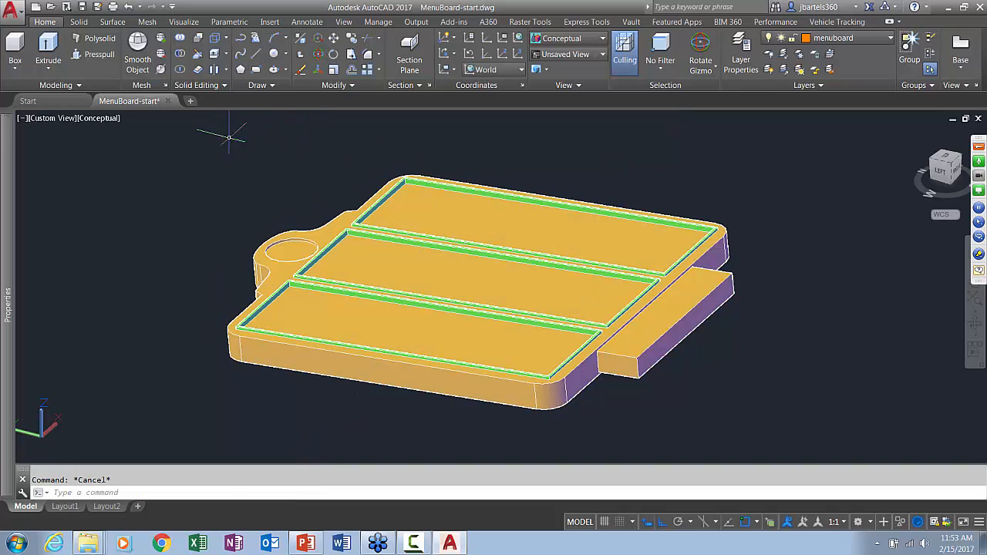
left_click(198, 136)
left_click(804, 403)
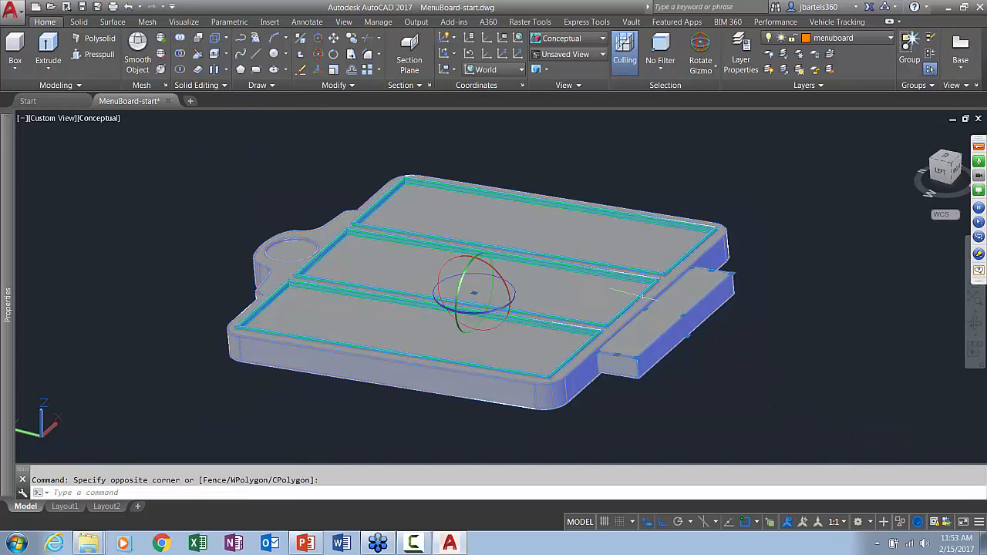
left_click(501, 279)
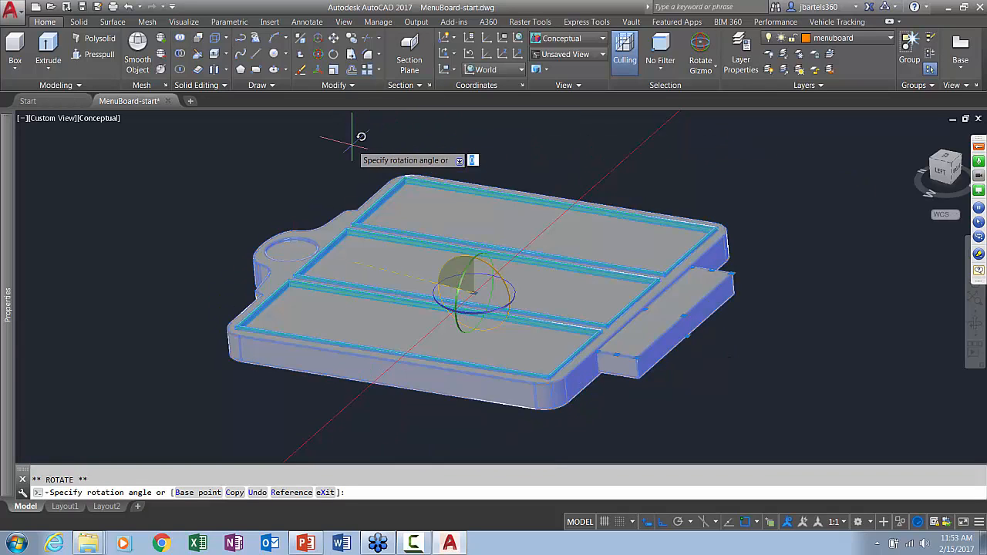
key("Escape")
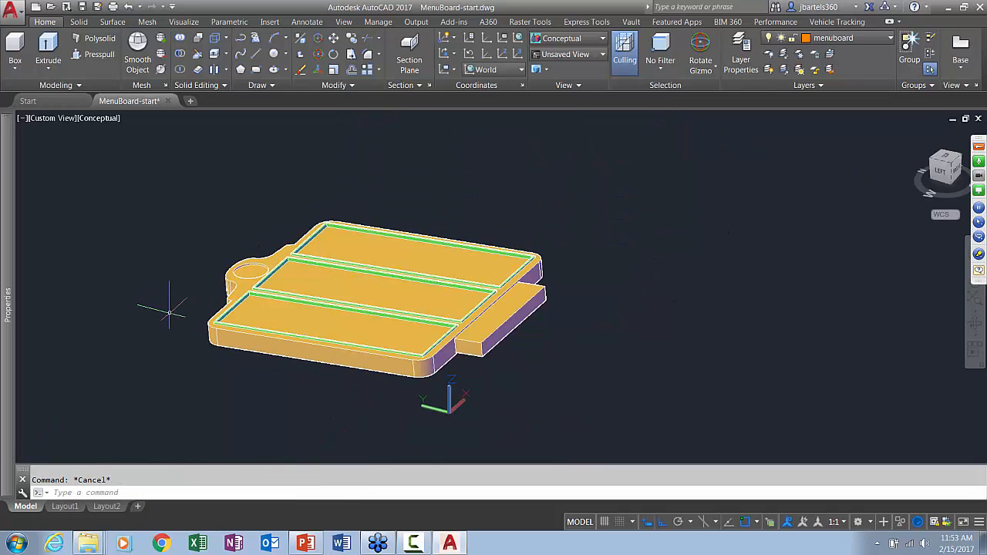
key("Return")
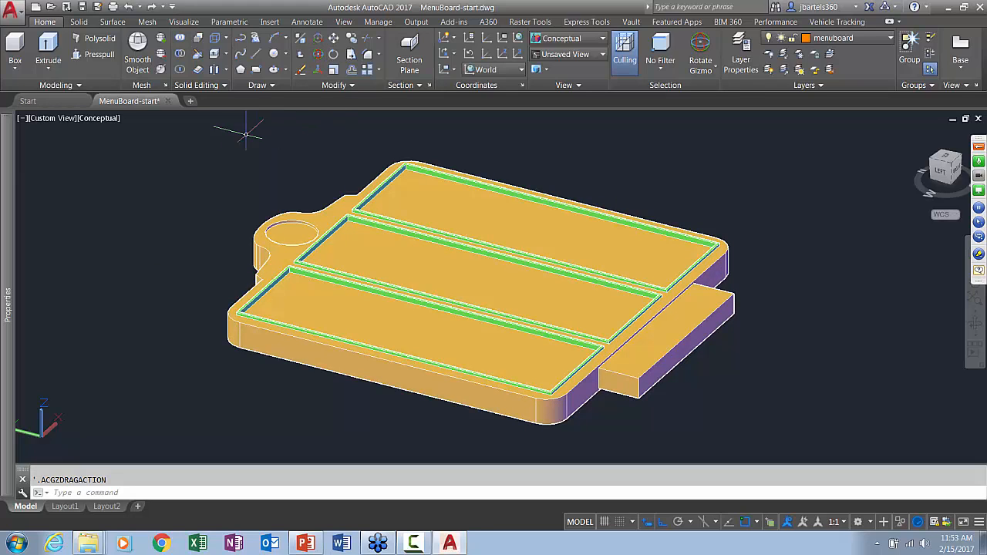
Rotate the whole menu board about the X axis to stand upright on its base block, with object snap off
scroll(231, 135, "down", 2)
left_click(209, 123)
left_click(628, 363)
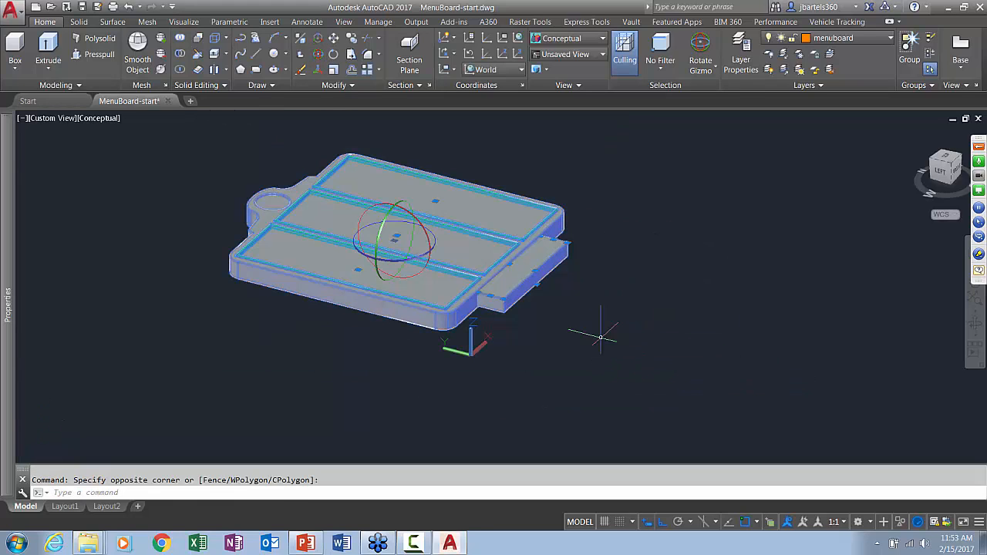
left_click(428, 229)
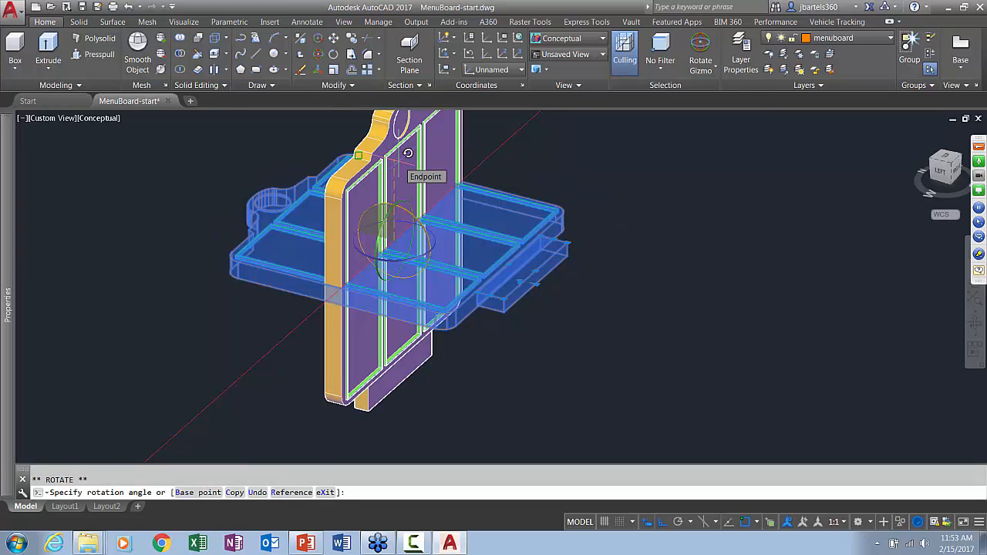
key("F3")
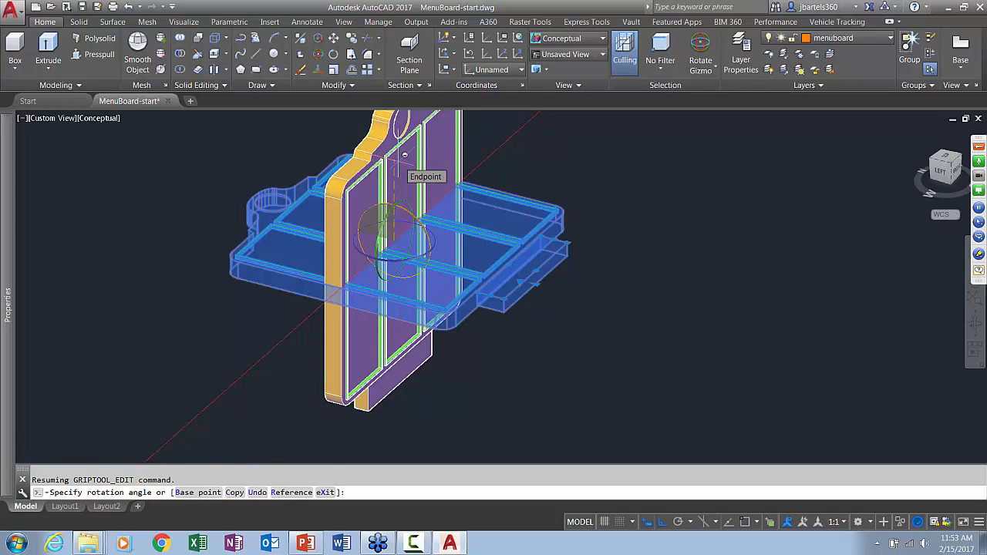
left_click(397, 159)
scroll(517, 262, "down", 2)
middle_click_drag(517, 262, 492, 274)
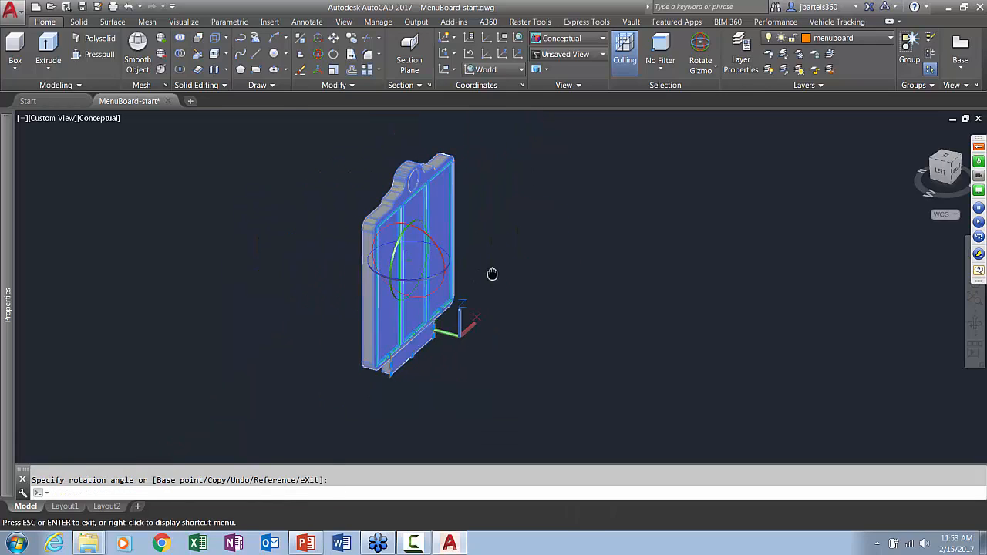
Move the whole menu board from the midpoint between two opposite bottom corners of its base block to 0,0
scroll(481, 264, "up", 1)
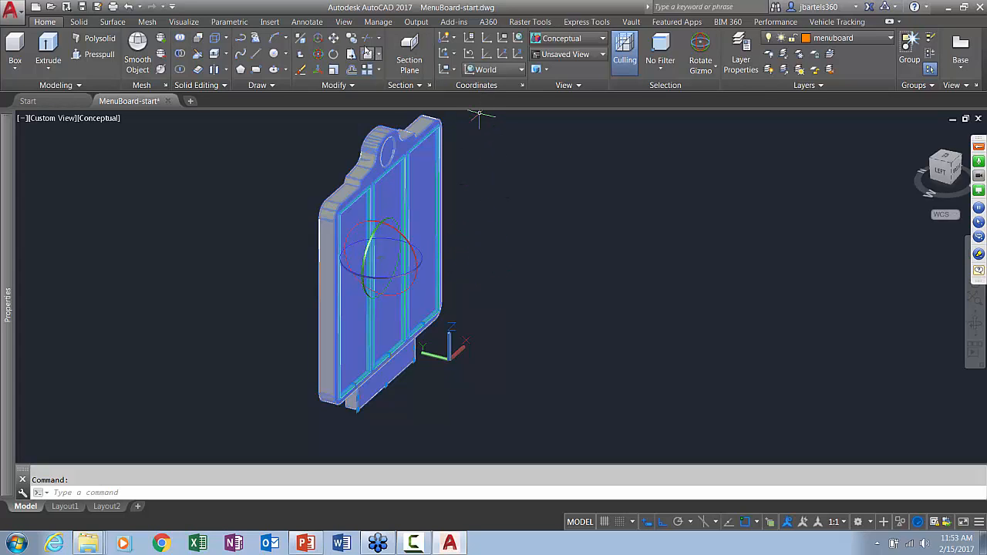
left_click(333, 37)
scroll(416, 401, "up", 3)
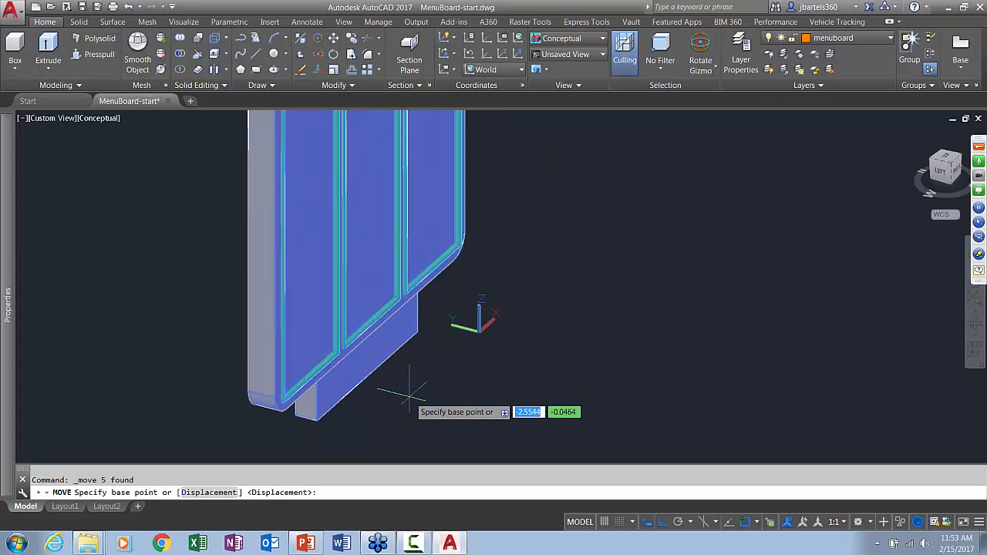
right_click(432, 367, "shift")
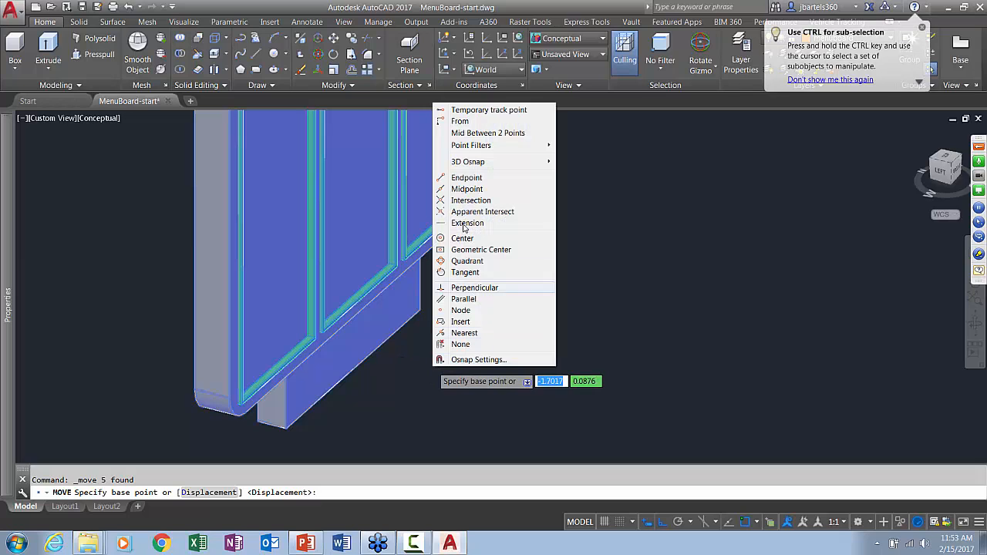
left_click(468, 134)
left_click(421, 307)
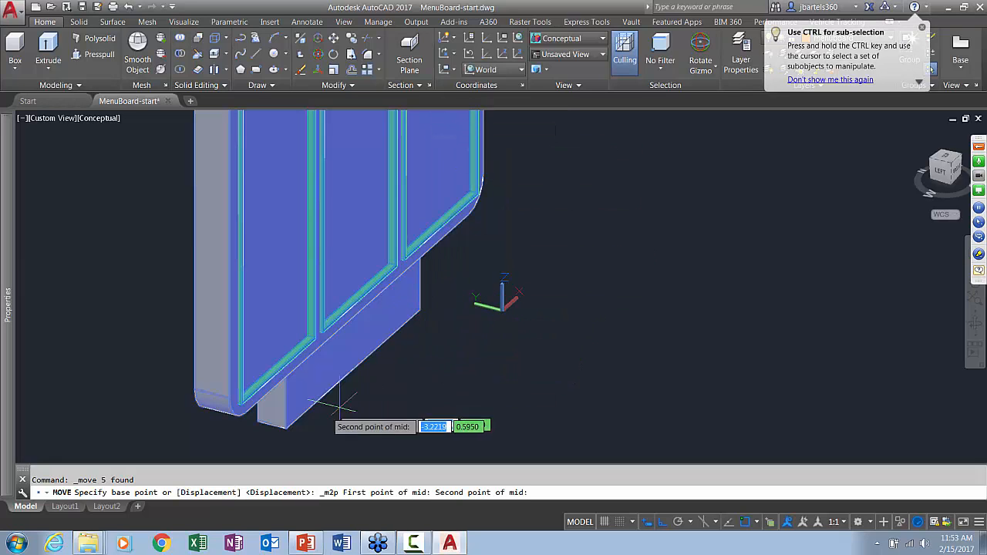
left_click(259, 420)
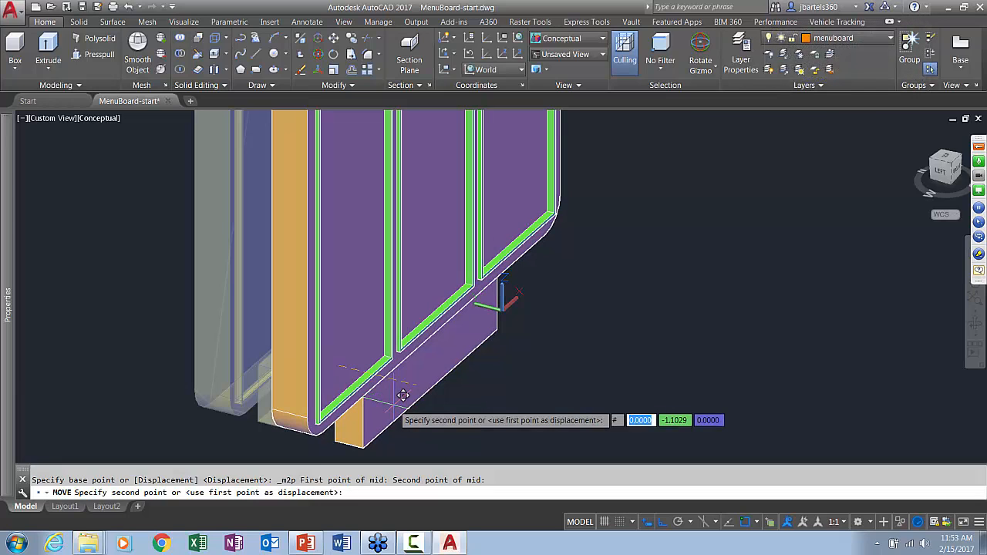
type("0,0")
key("Return")
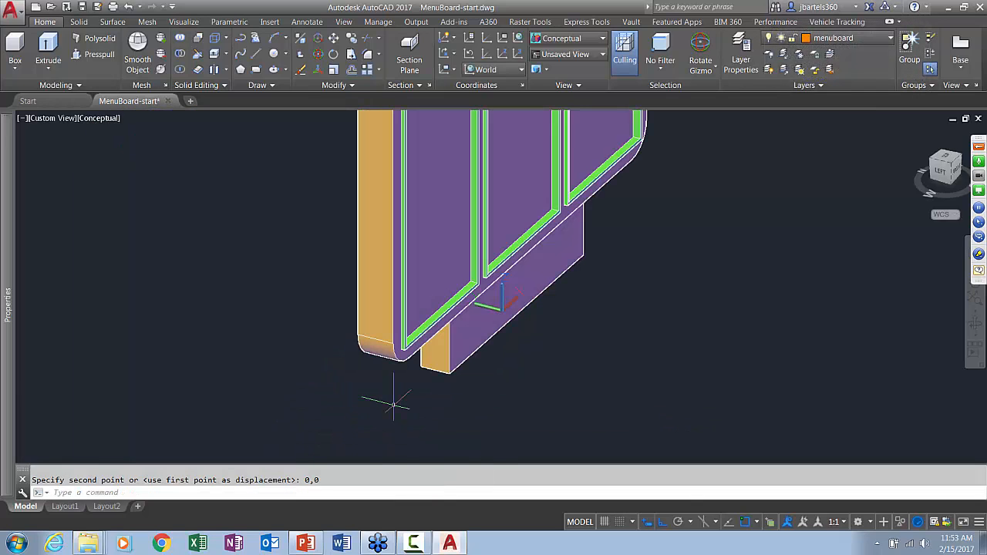
Search the materials for "red" and add the Smooth - Red plastic from the Autodesk Library to the document materials
scroll(564, 342, "down", 5)
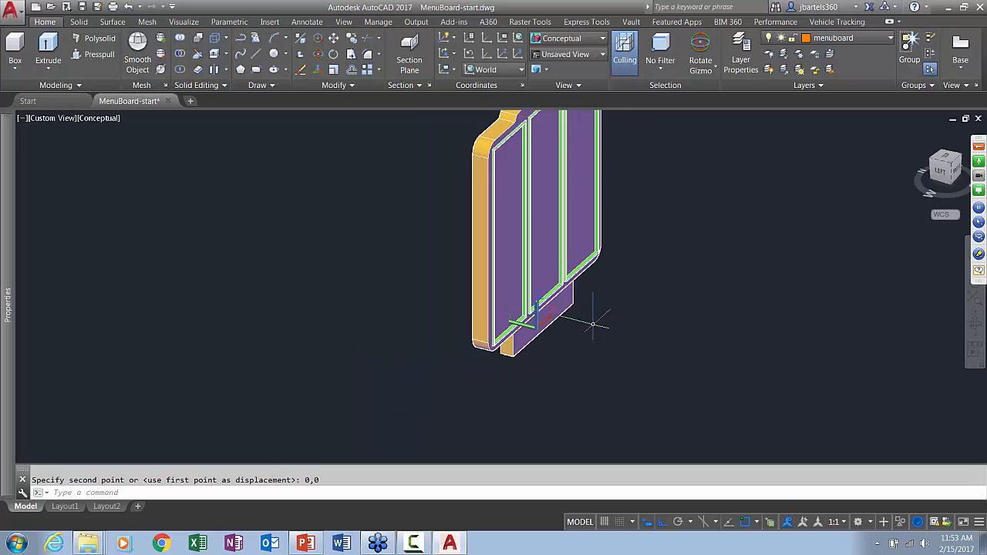
middle_click_drag(590, 324, 456, 352, "shift")
middle_click_drag(515, 334, 469, 301, "shift")
left_click(184, 22)
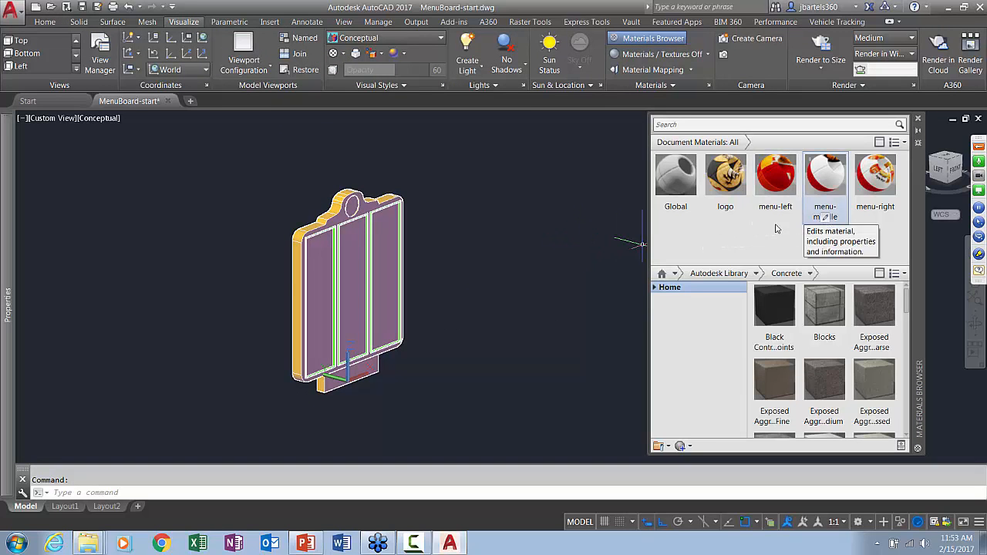
left_click(666, 126)
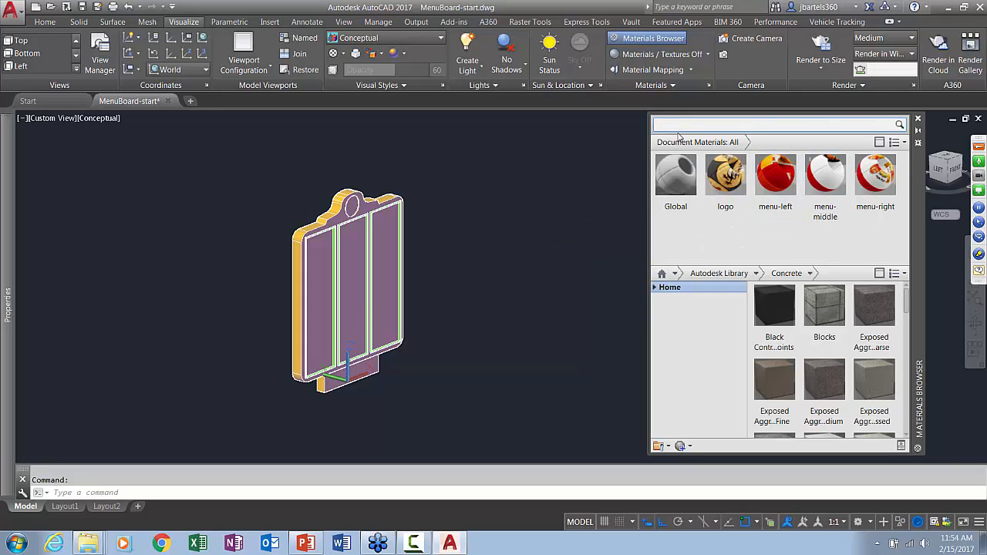
key("Return")
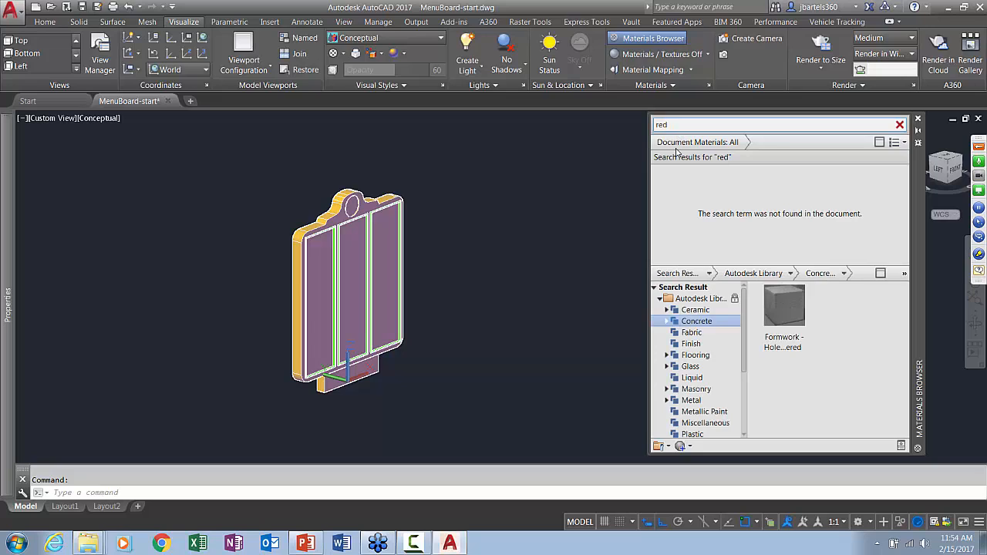
left_click(692, 434)
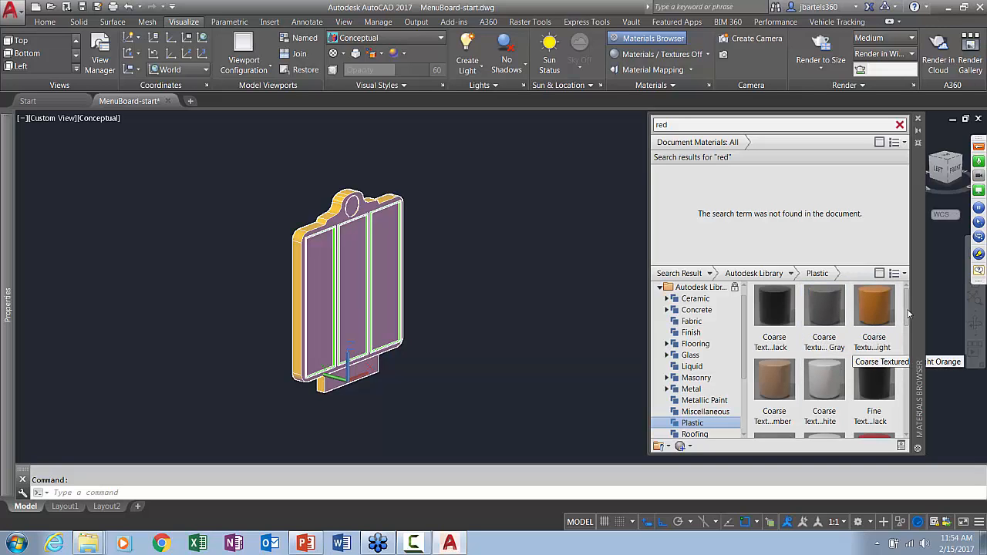
left_click_drag(907, 313, 907, 383)
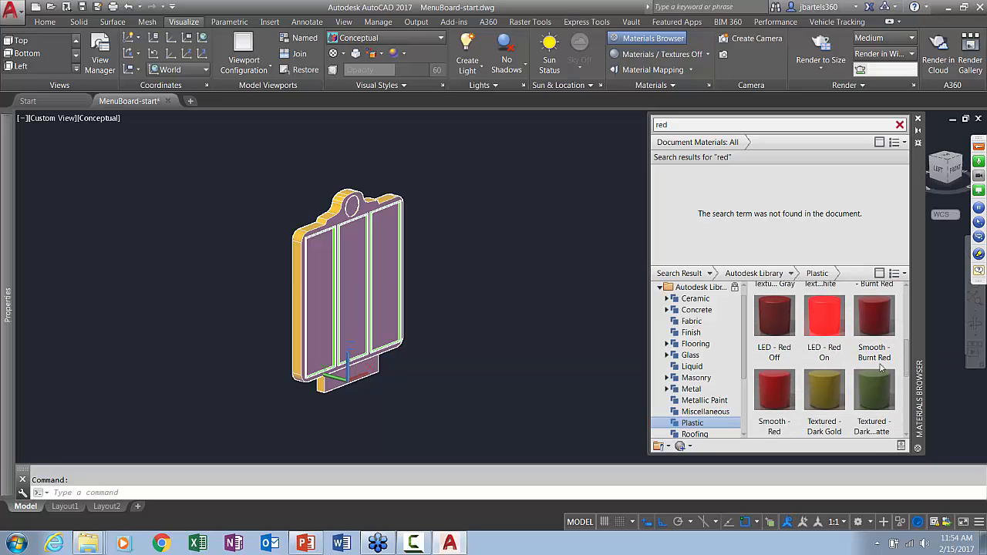
left_click_drag(776, 396, 710, 197)
Search the materials for "white" and add the PVC - White plastic to the document materials
left_click(709, 126)
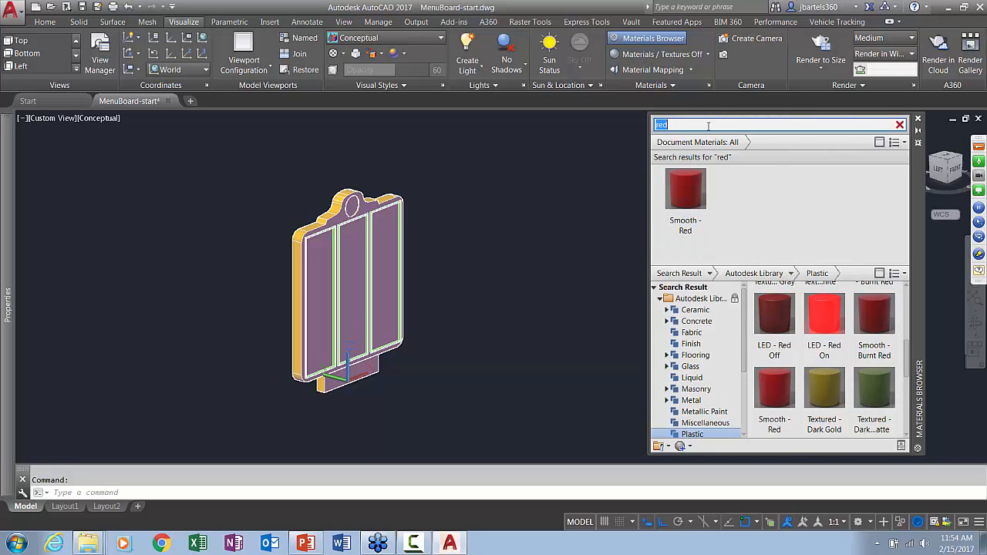
type("whj")
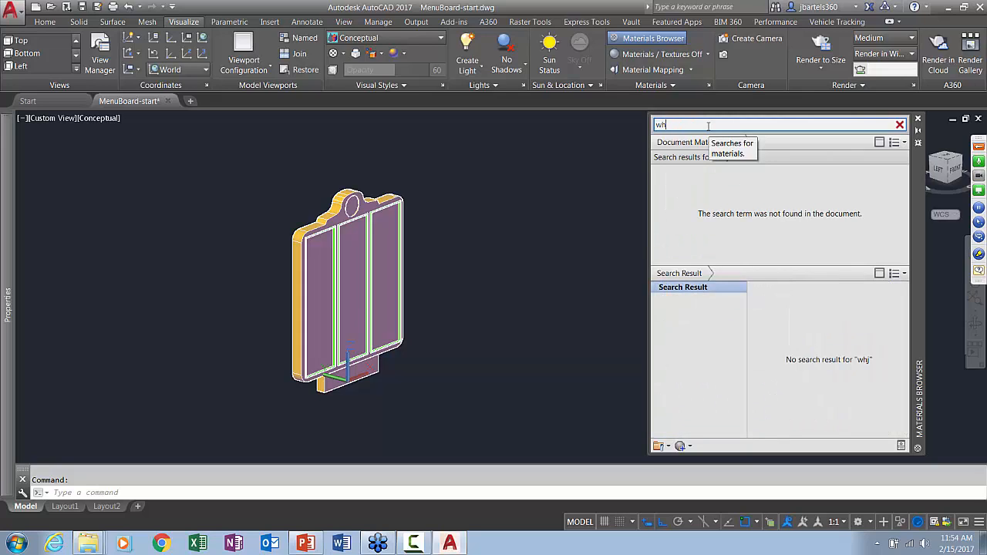
type("ite")
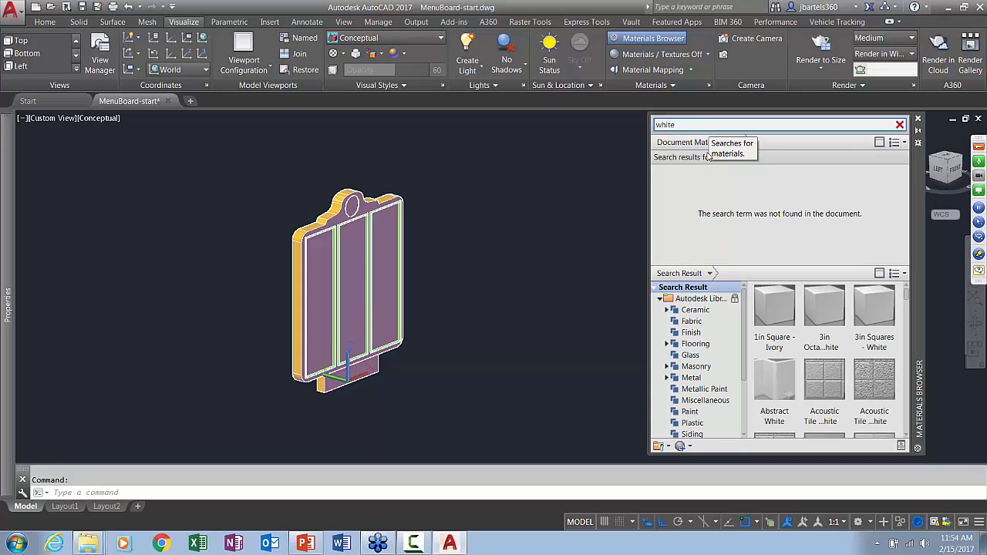
left_click(691, 411)
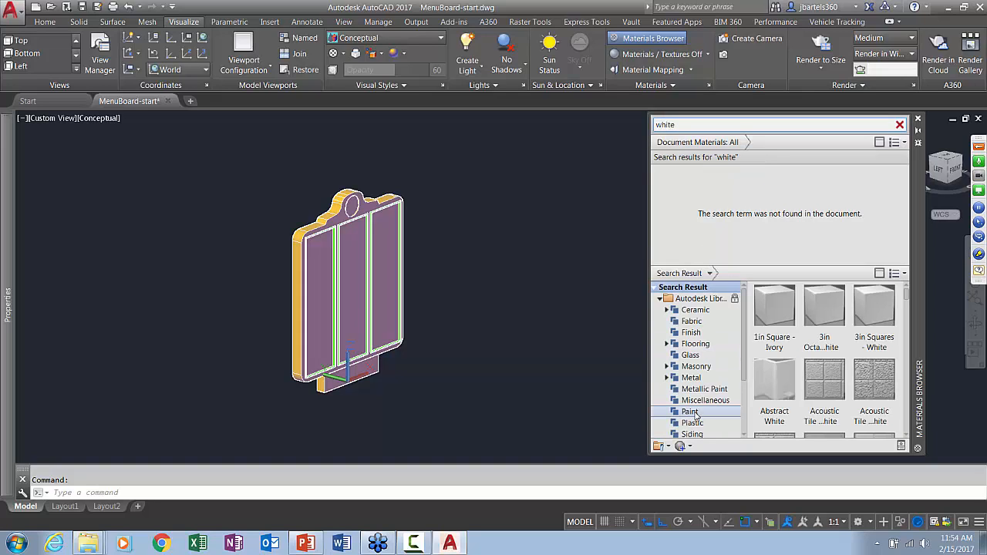
left_click(691, 423)
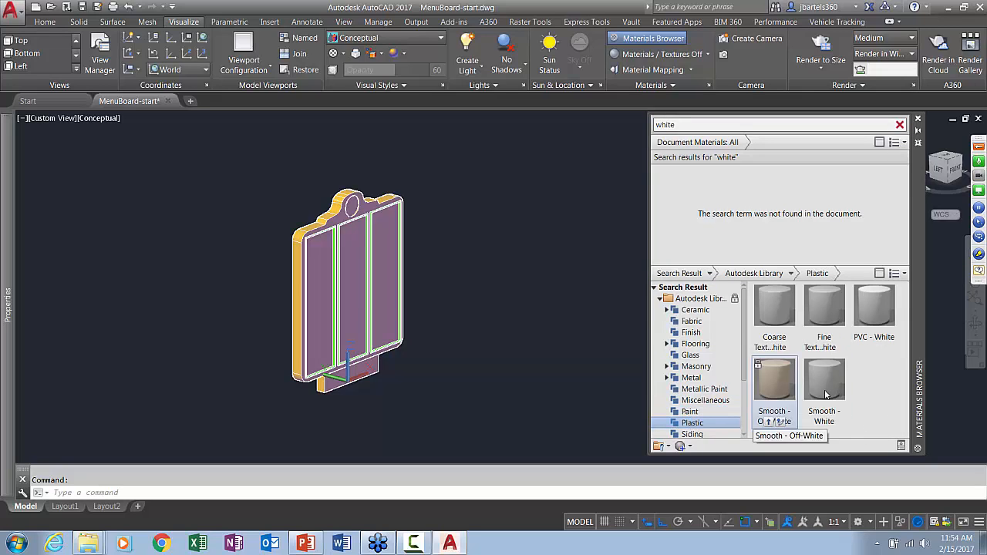
left_click_drag(873, 310, 690, 189)
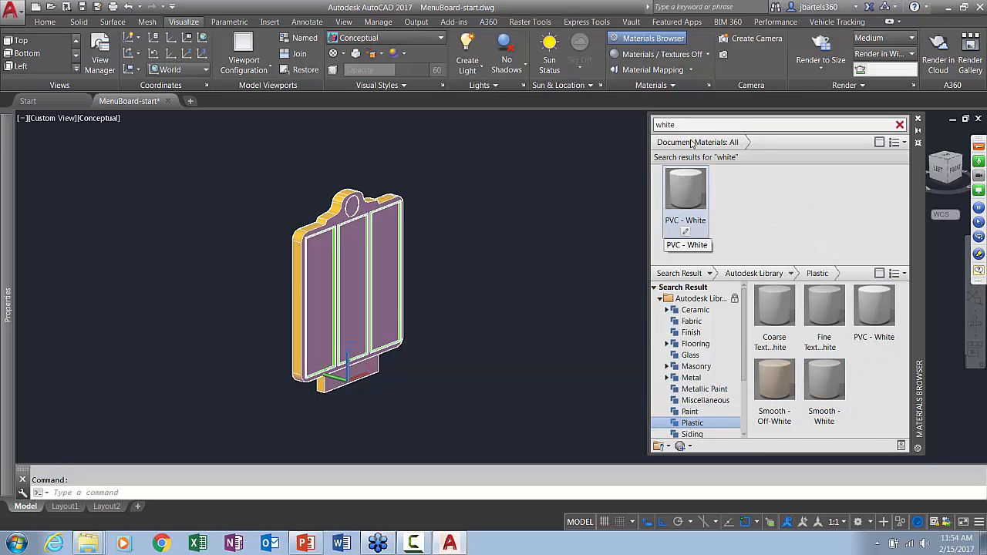
Search the materials for "black", add the Smooth - Black plastic to the document materials, and clear the search
double_click(684, 124)
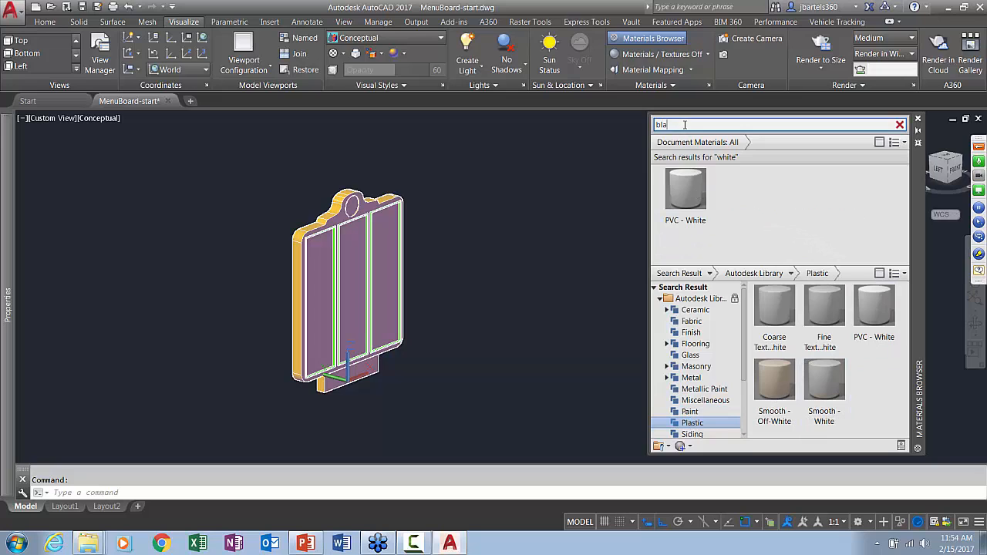
key("Return")
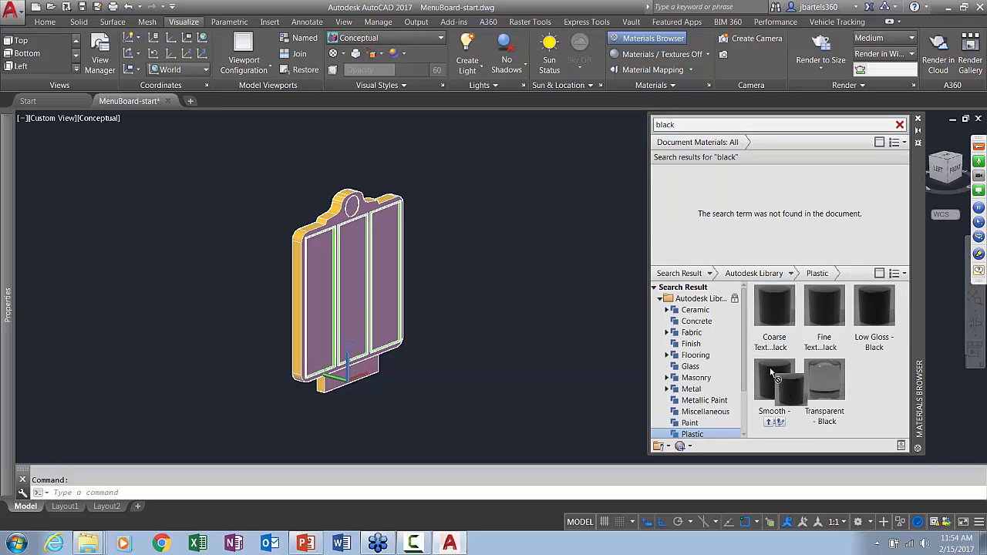
left_click_drag(774, 382, 711, 209)
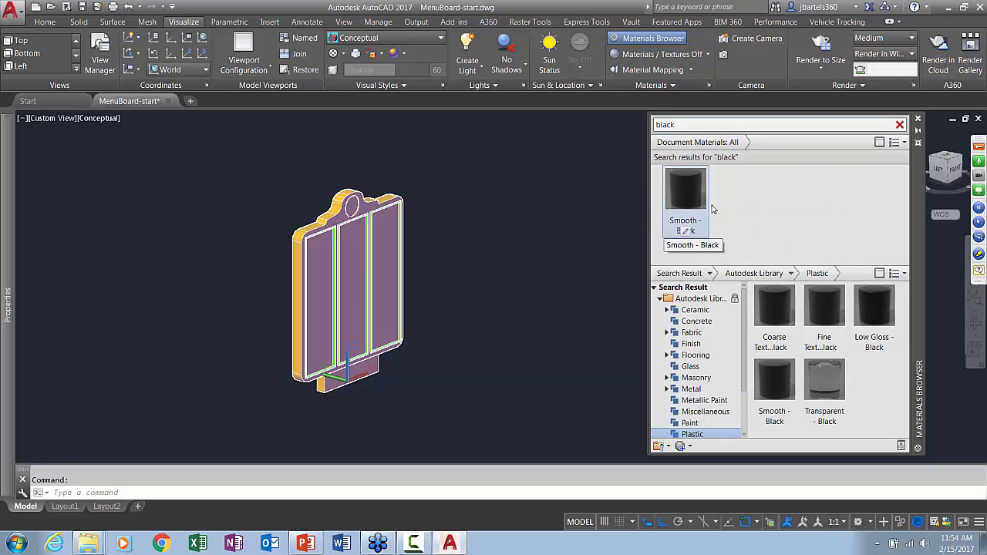
left_click(899, 125)
Apply the Smooth - Red material to the menu board body and switch the visual style to Realistic
scroll(771, 247, "down", 1)
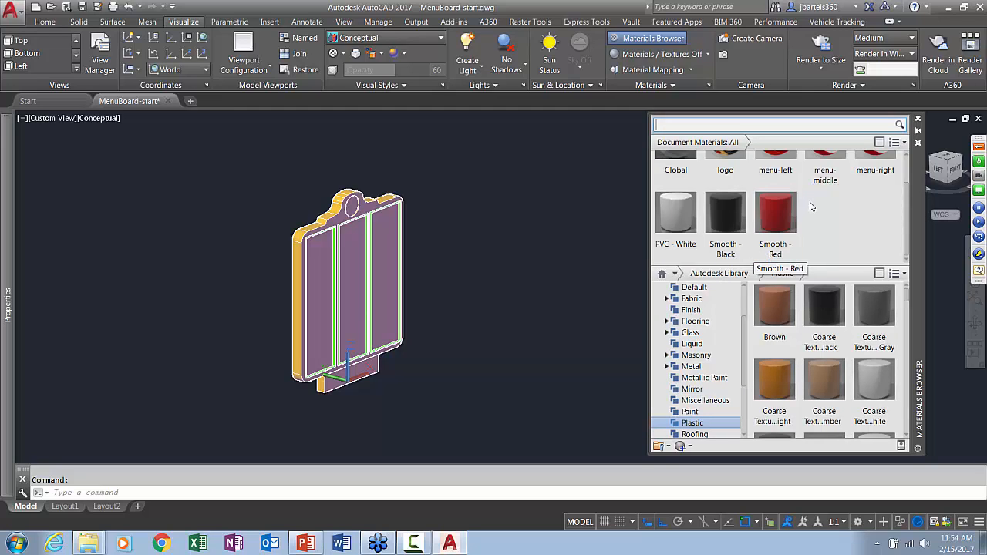
scroll(794, 231, "up", 1)
scroll(786, 251, "down", 1)
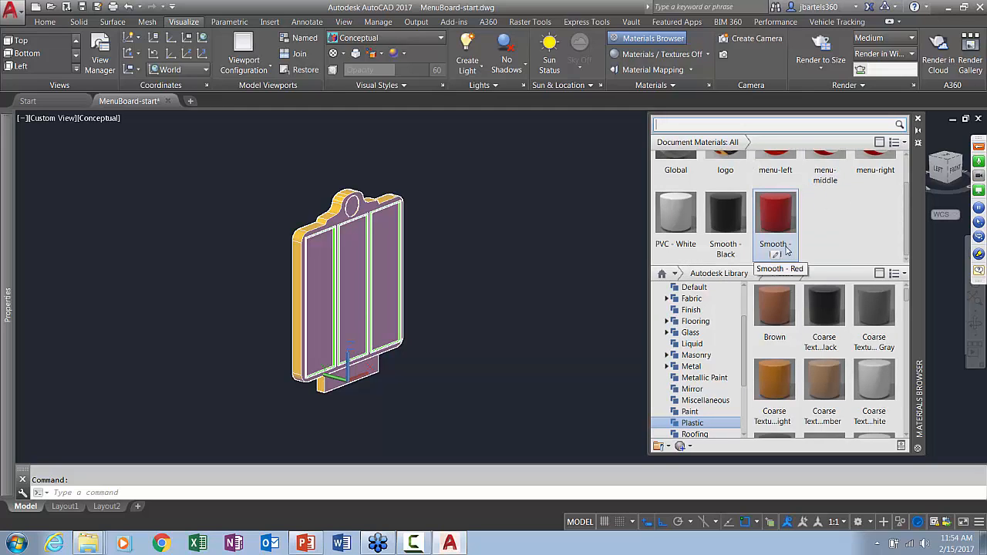
left_click_drag(774, 216, 388, 250)
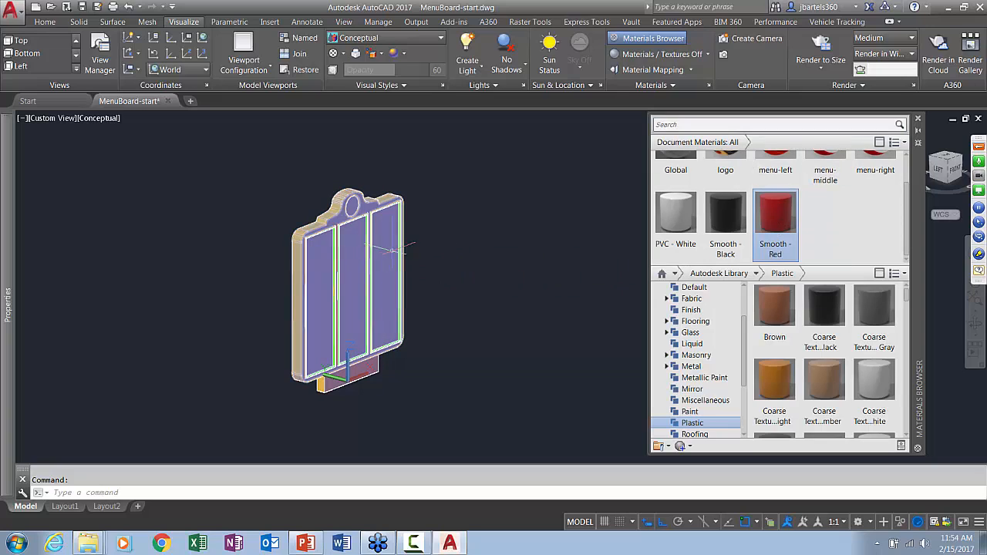
left_click(99, 120)
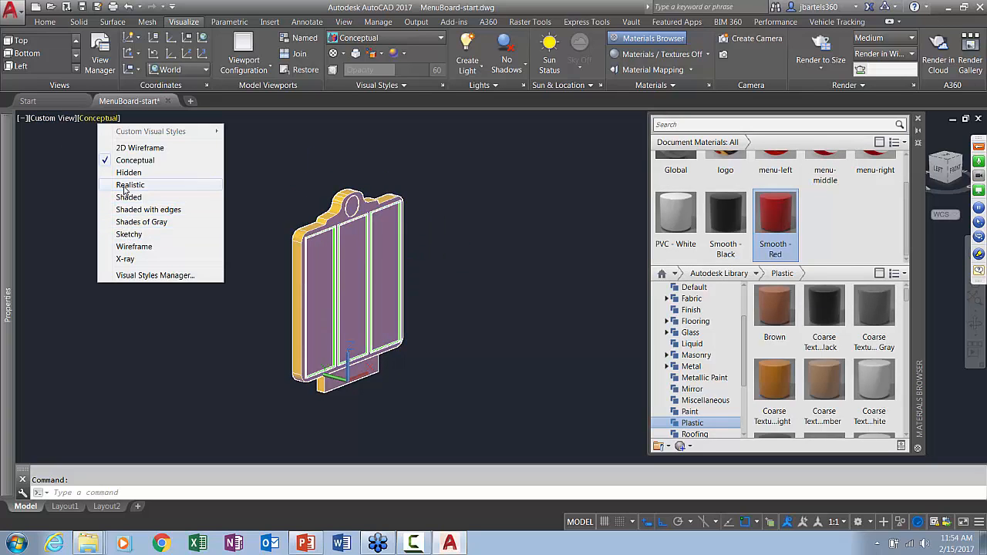
left_click(128, 185)
Apply the Smooth - Black material to the base block under the menu board
scroll(425, 227, "up", 2)
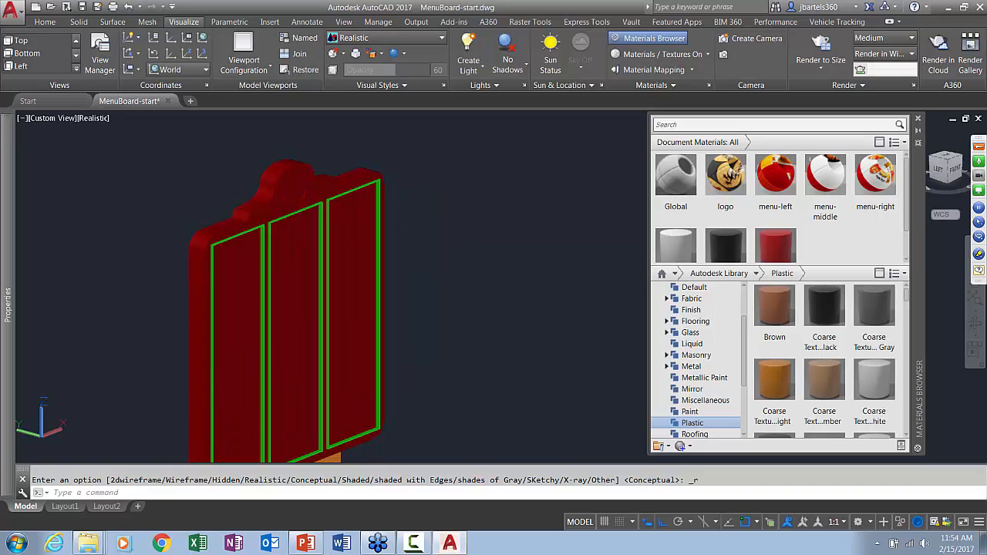
scroll(724, 215, "down", 1)
left_click_drag(725, 216, 348, 432)
Select the three green panel frames, assign the PVC - White material to them, and clear the selection
scroll(284, 185, "up", 5)
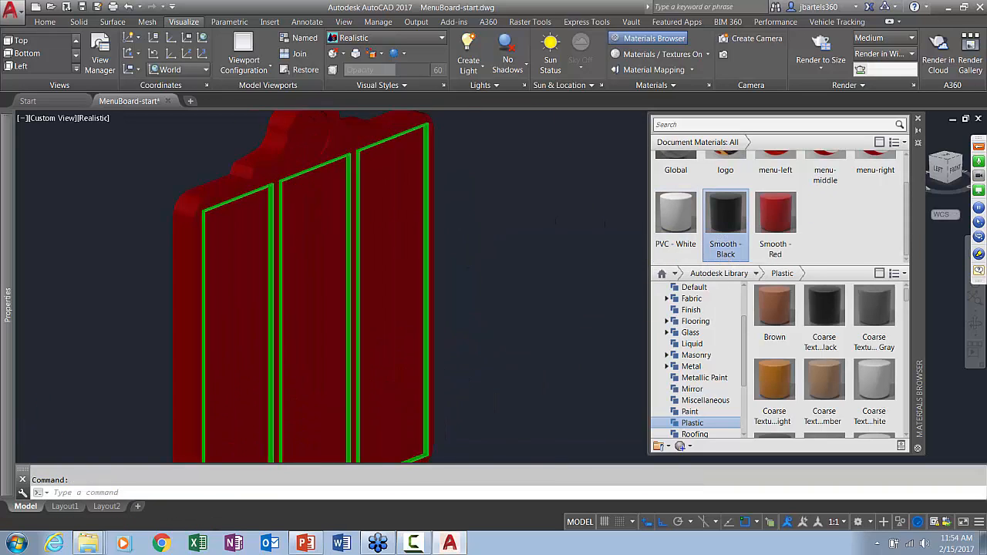
left_click(289, 184)
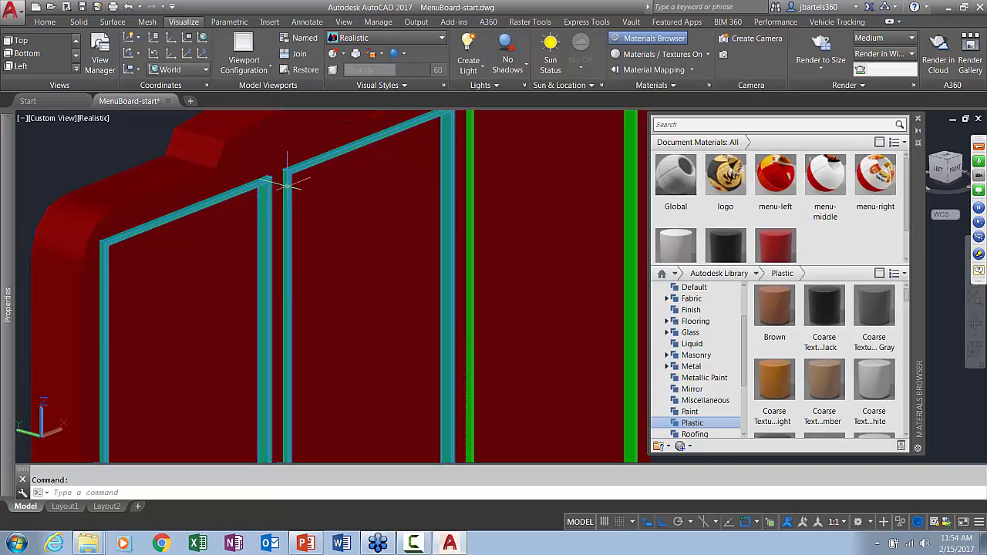
left_click(476, 152)
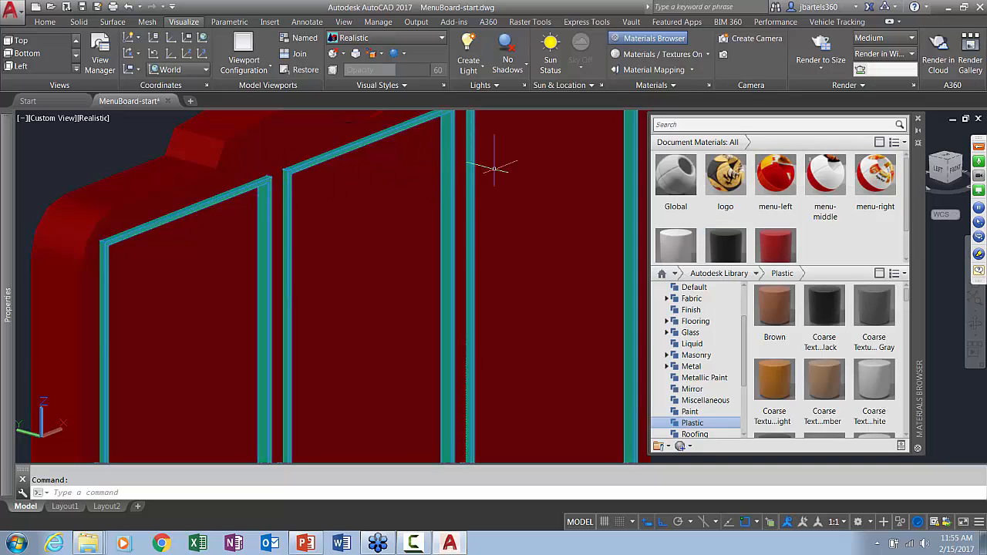
key("Escape")
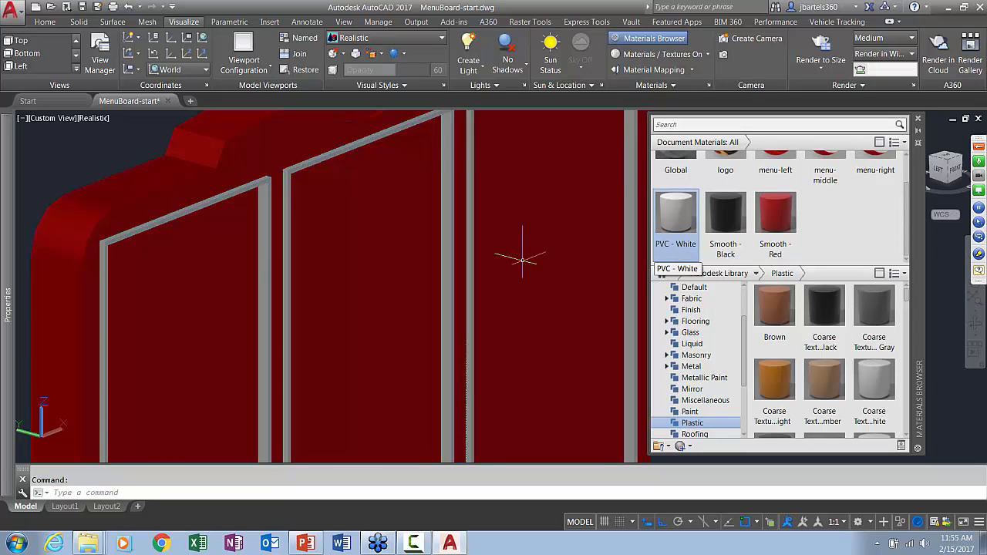
Save the drawing under the new name MenuBoard-start2.dwg in the exercise files folder
scroll(503, 276, "down", 4)
middle_click_drag(506, 280, 456, 239)
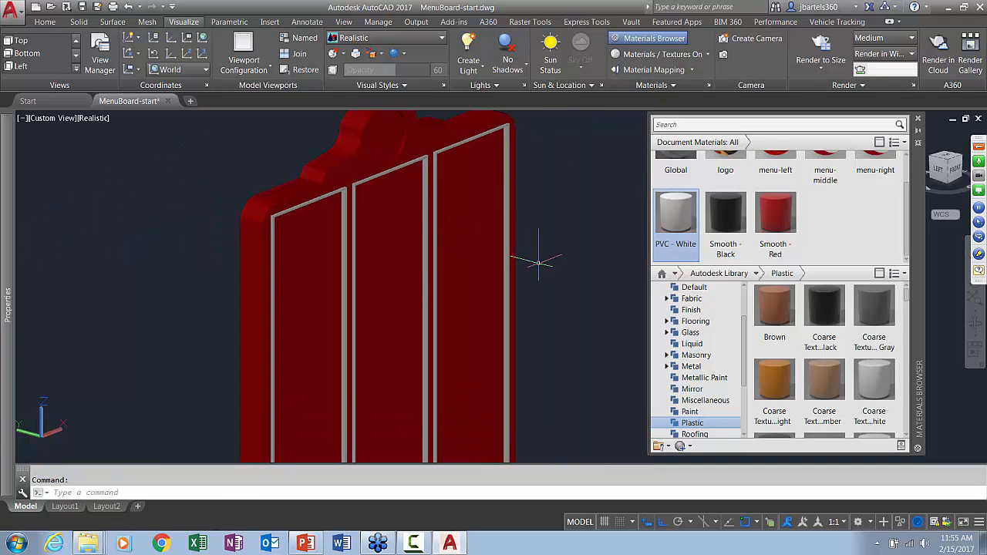
key("Return")
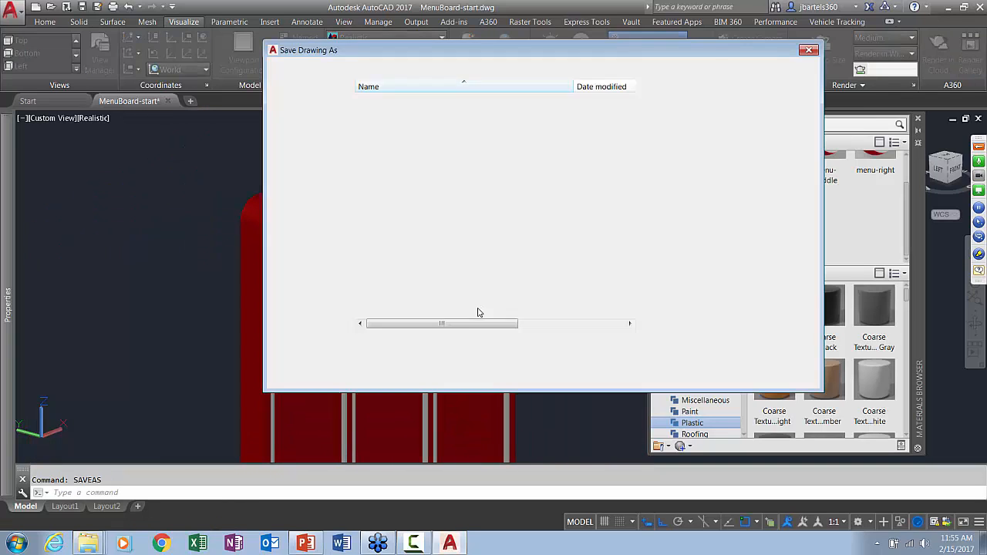
left_click(465, 355)
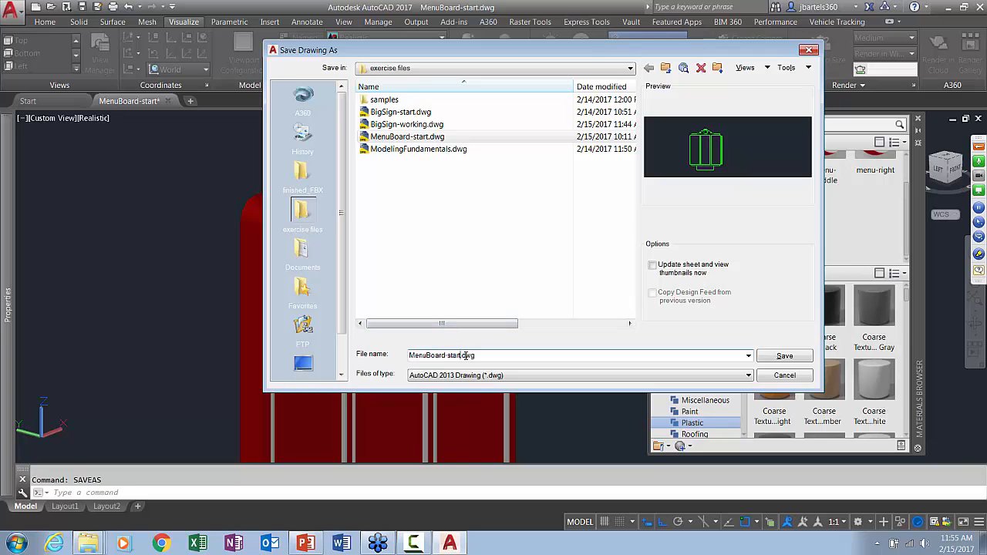
type("2")
left_click(765, 357)
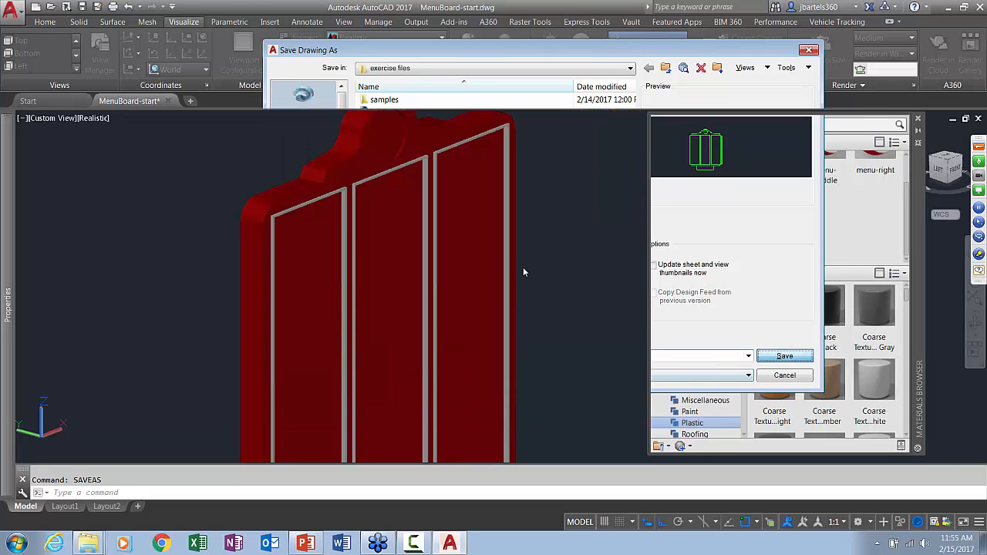
scroll(693, 193, "up", 2)
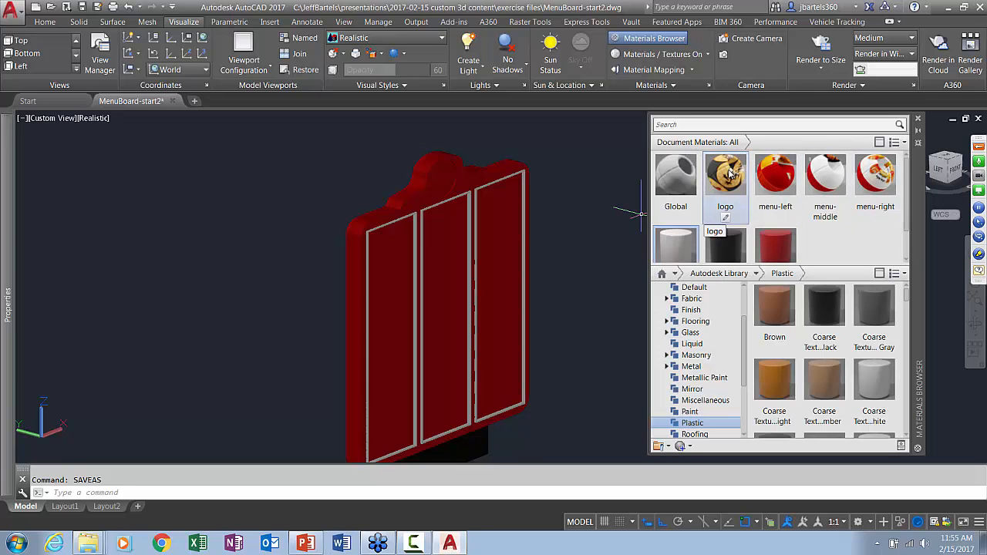
Set the FACETRES variable to 2 and regenerate the drawing so the curved edges of the menu board display smoothly
scroll(463, 158, "up", 6)
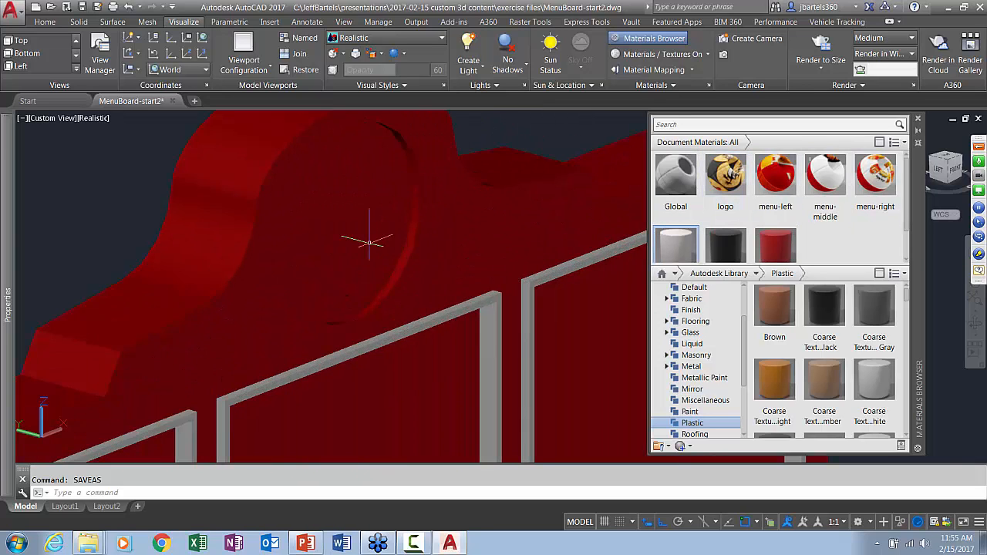
scroll(369, 242, "up", 3)
left_click(378, 281)
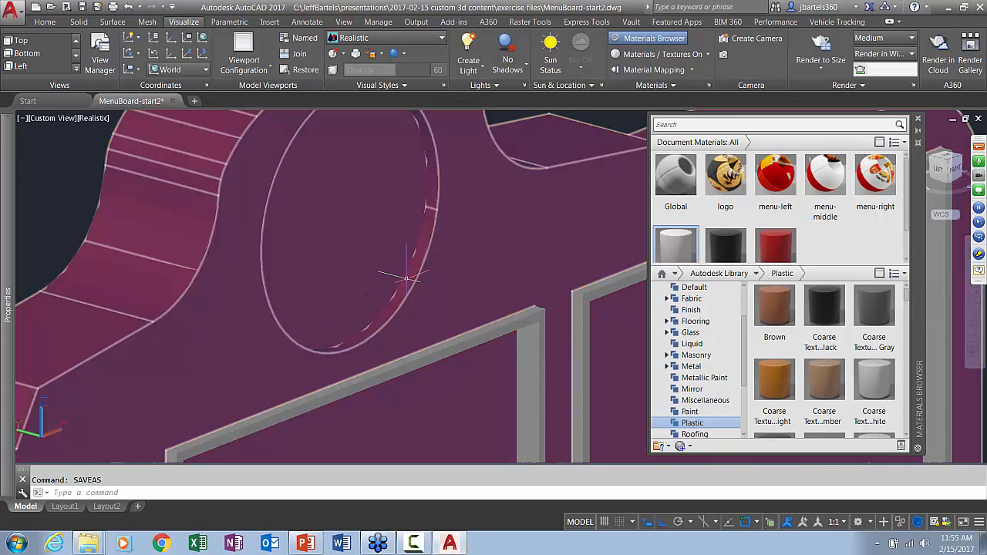
scroll(422, 221, "down", 8)
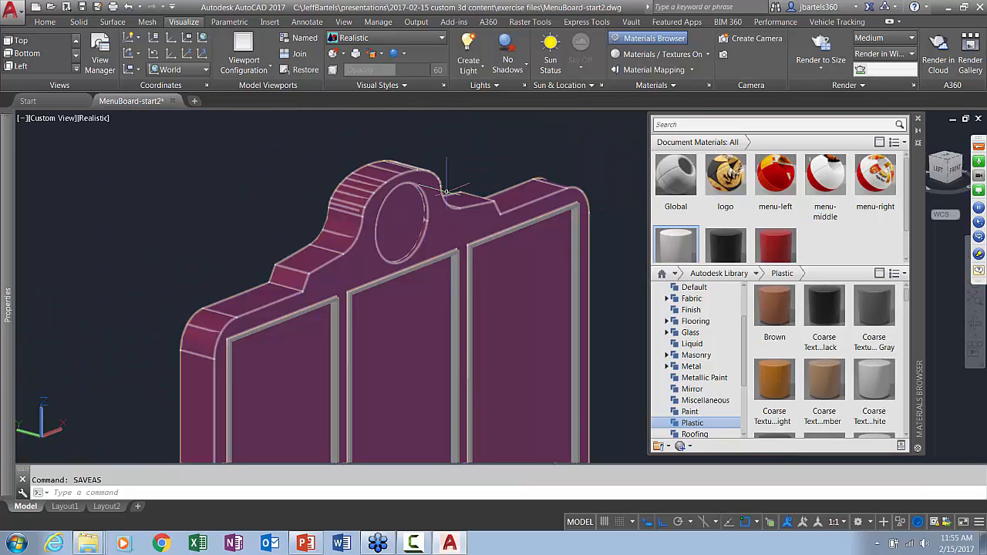
key("Escape")
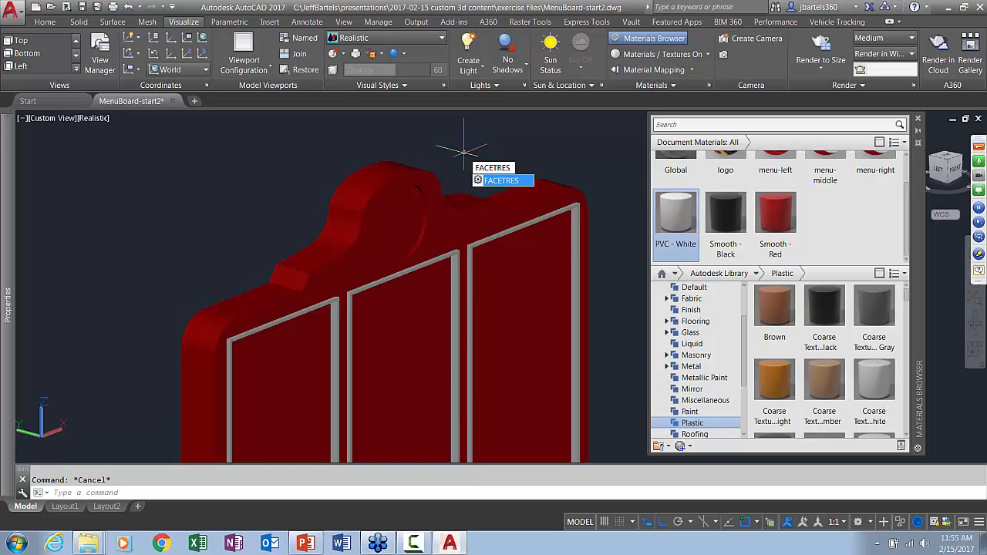
key("Return")
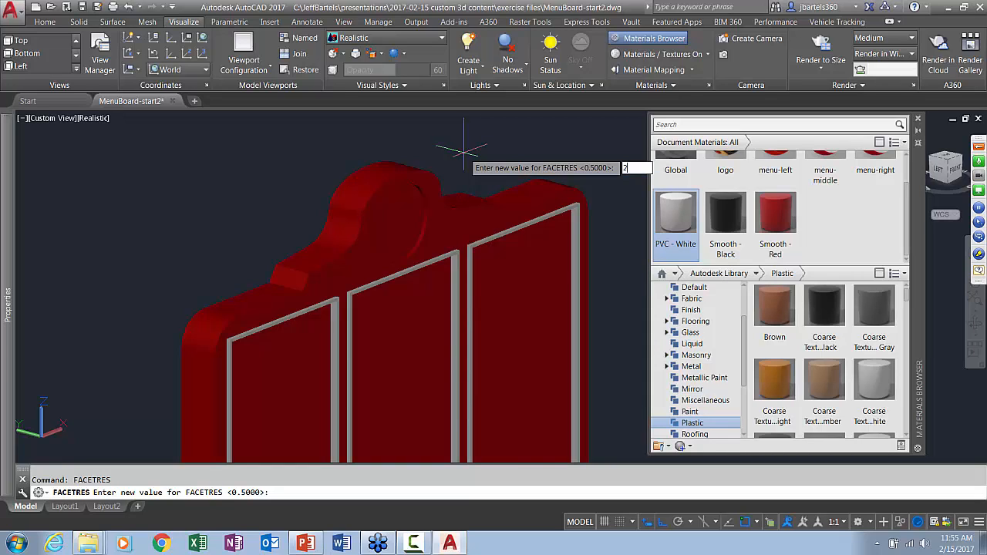
key("Return")
type("rea")
key("Return")
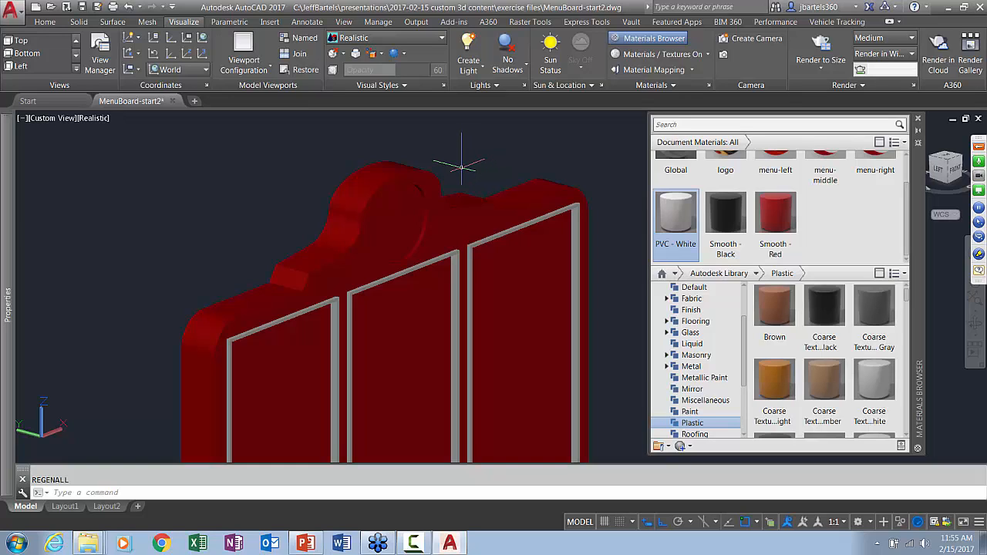
Assign the logo material to the recessed circular face at the crown of the menu board
scroll(808, 177, "up", 1)
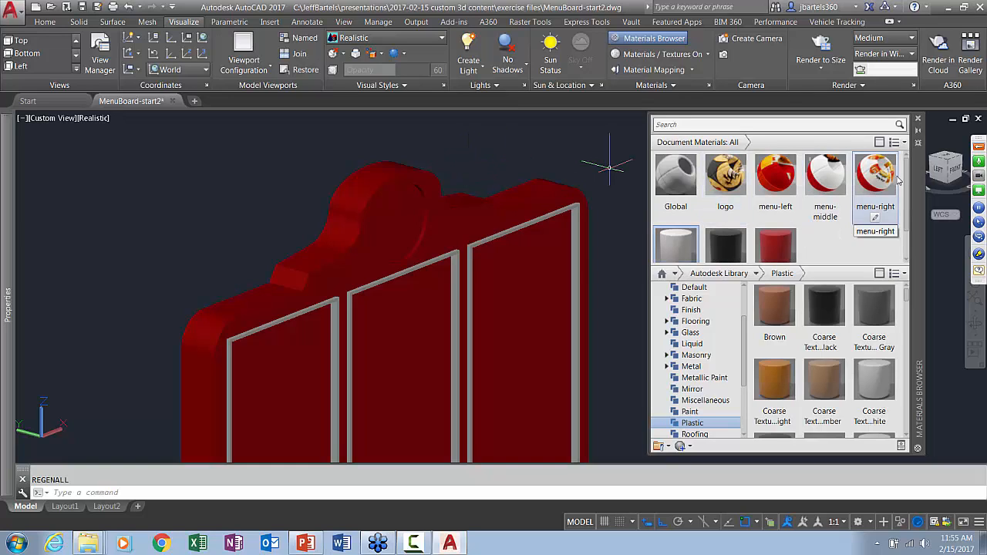
left_click(725, 175)
left_click_drag(730, 178, 407, 228)
scroll(501, 147, "up", 1)
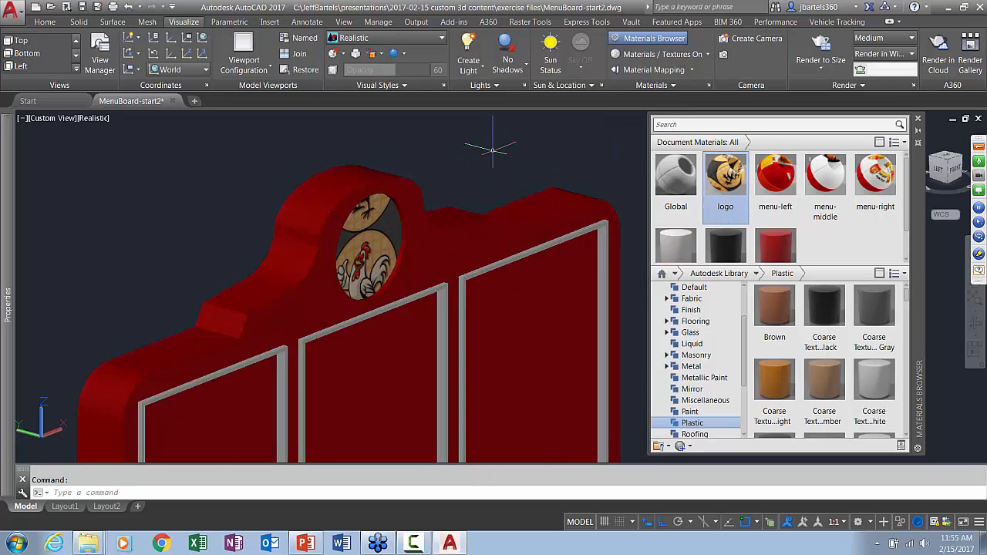
Apply planar material mapping to the circular logo face and resize the mapping so a single rooster logo fills it
left_click(648, 69)
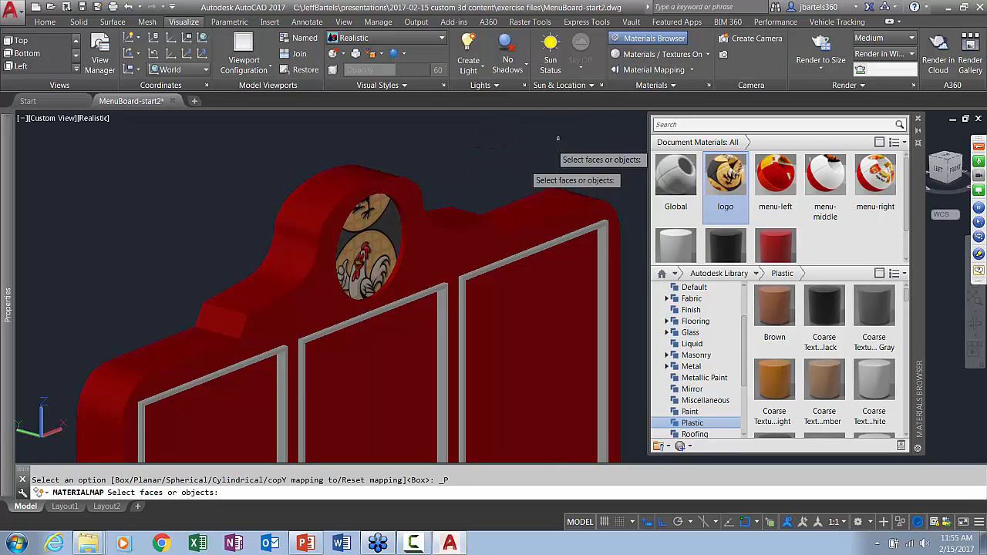
left_click(370, 248)
key("Return")
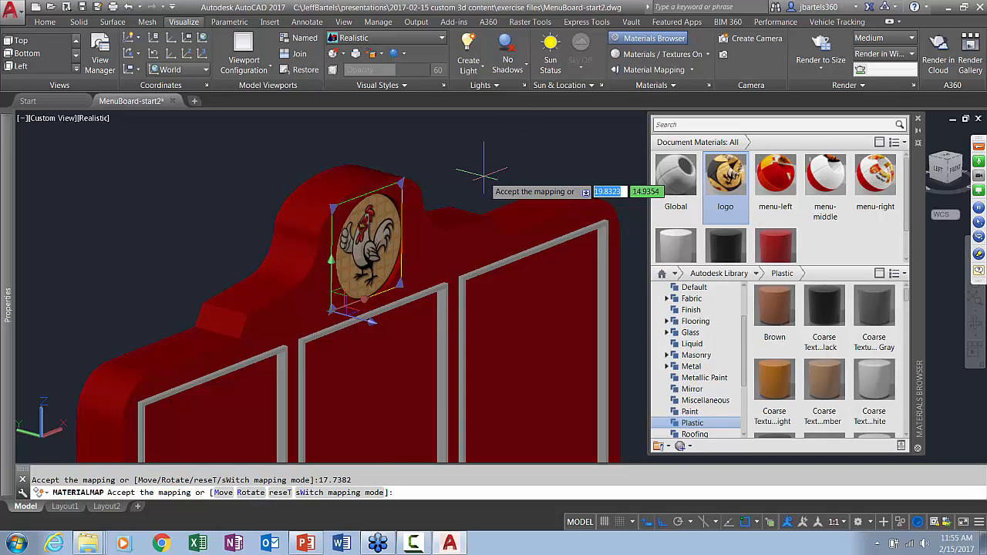
scroll(483, 170, "down", 2)
key("Escape")
scroll(488, 181, "down", 2)
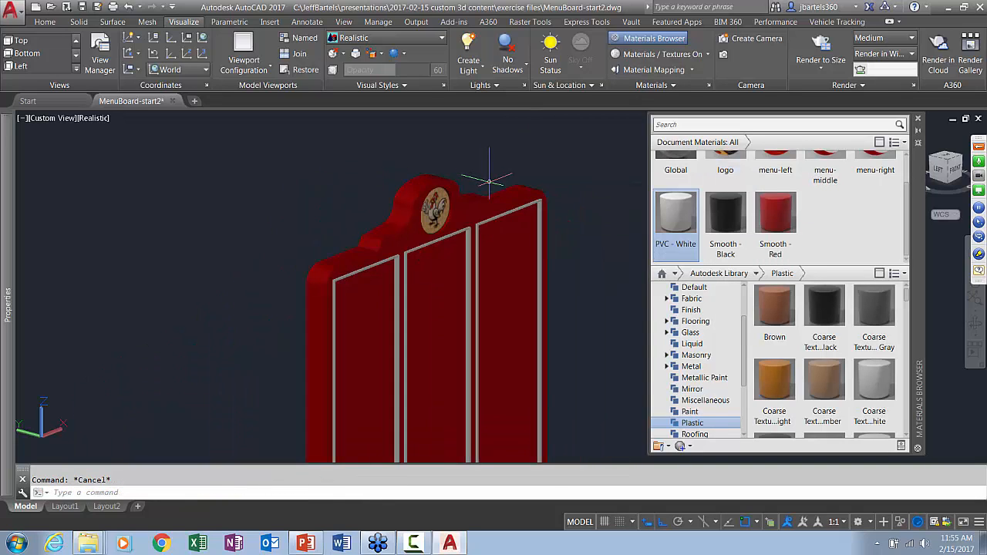
Close AutoCAD and discard the changes to MenuBoard-start2.dwg
middle_click_drag(509, 263, 483, 215)
scroll(690, 215, "up", 1)
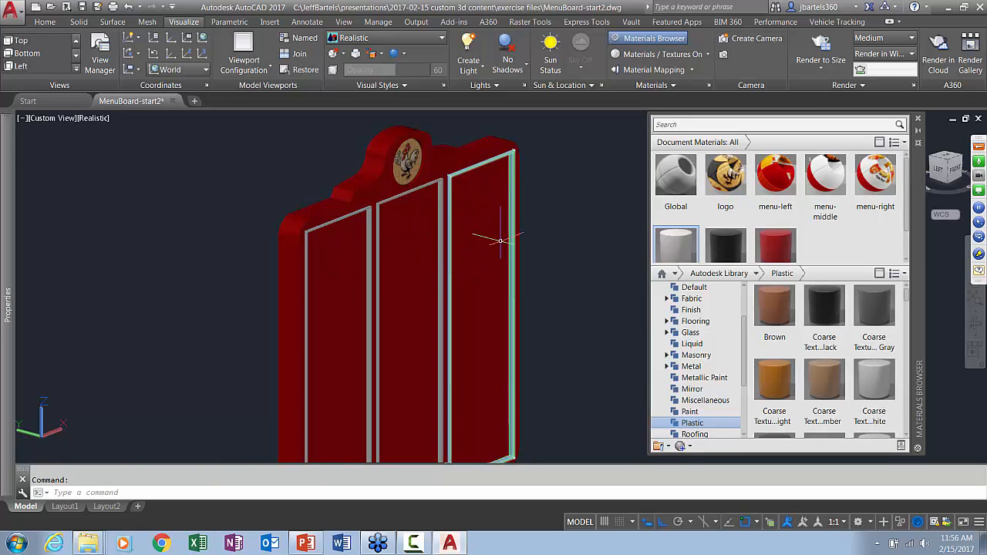
left_click(980, 7)
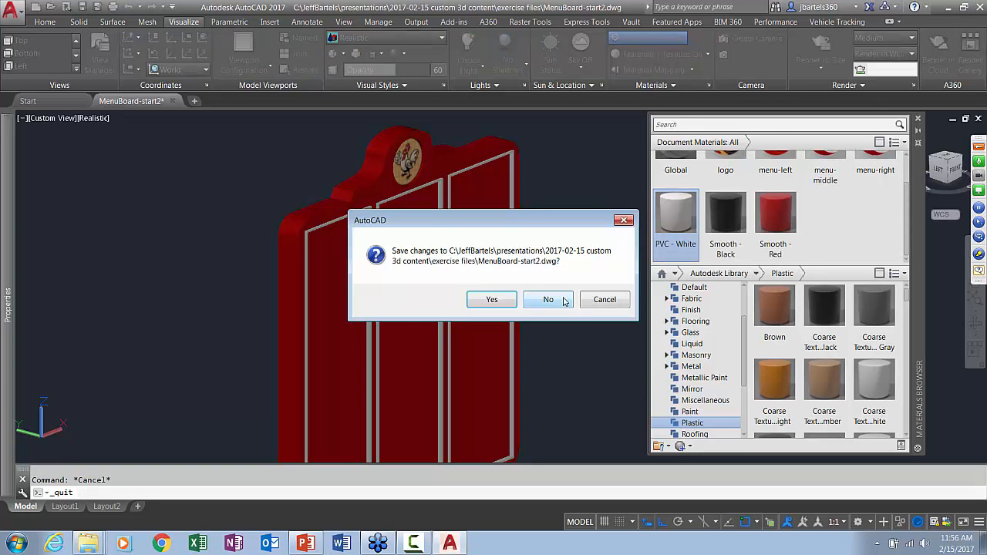
left_click(549, 299)
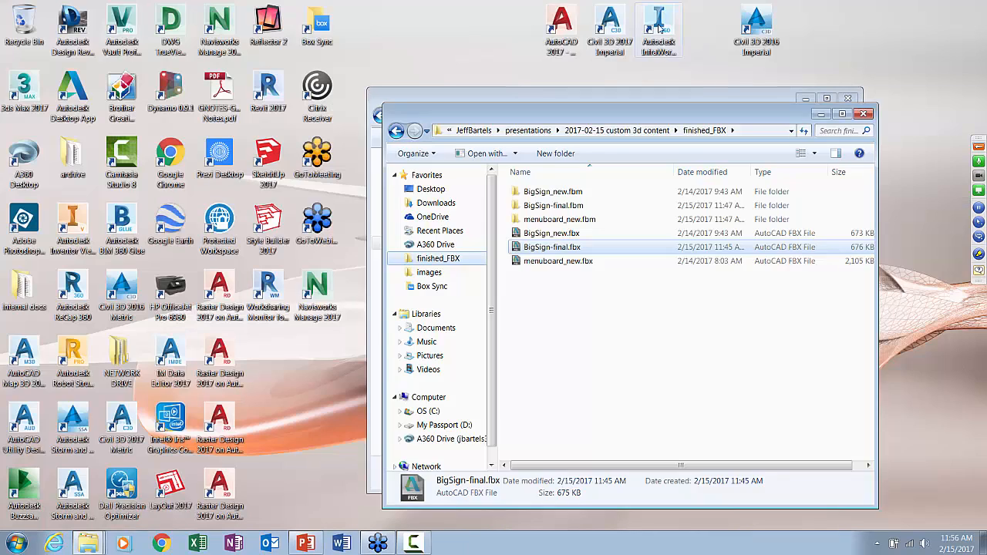
Switch to InfraWorks 360, open the demo-AU2016R model and go to its site-view bookmark
double_click(659, 27)
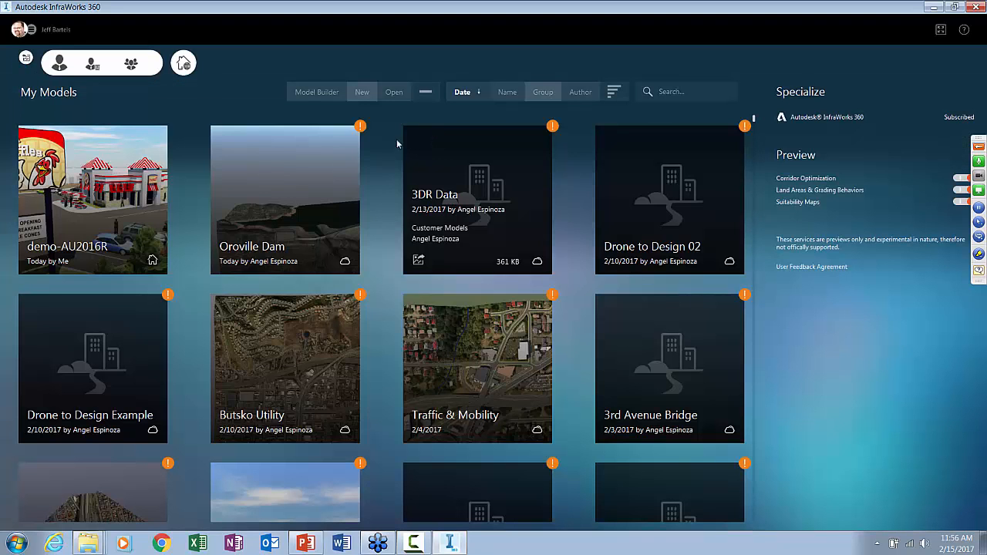
left_click(126, 202)
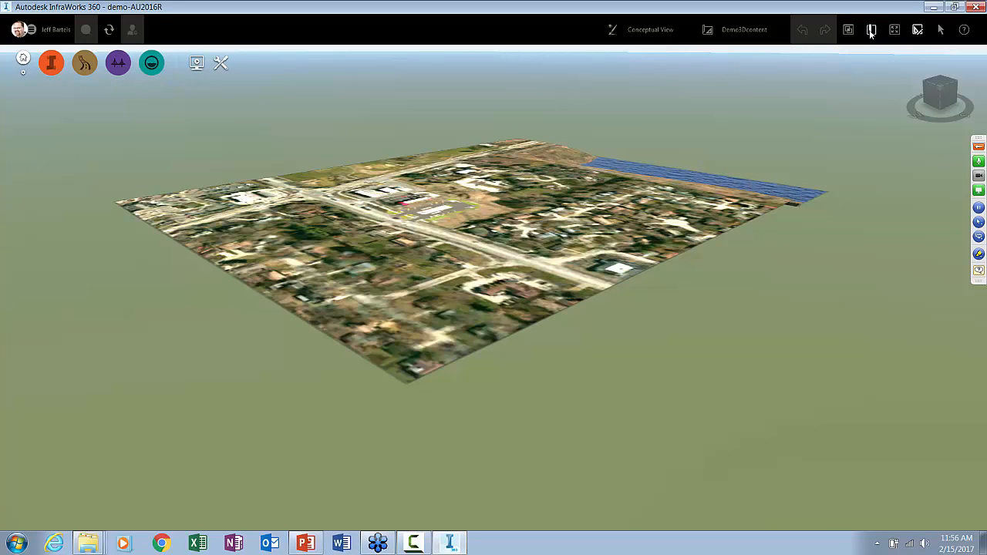
left_click(871, 29)
left_click(836, 104)
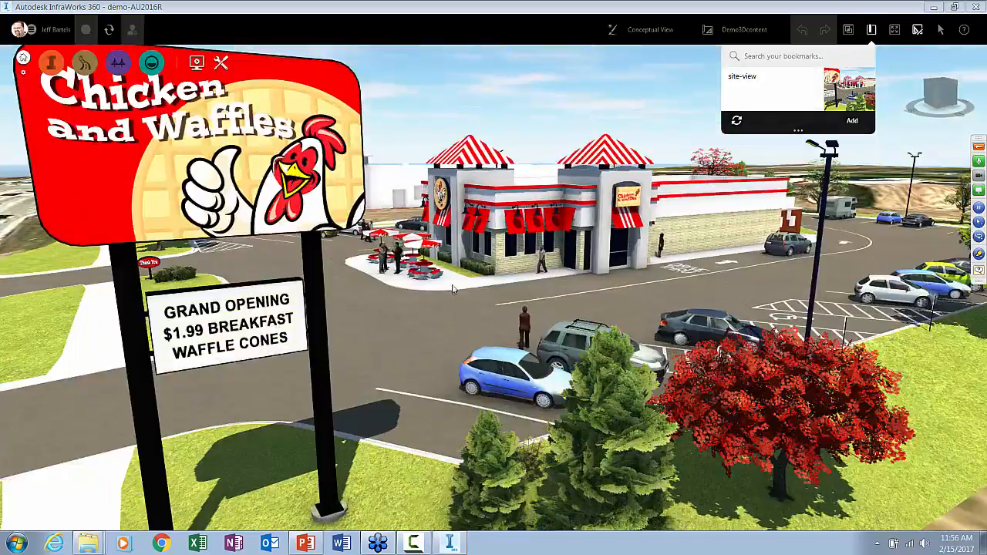
Import menuboard_new.fbx from the finished_FBX folder into the model near the red order box in the drive-thru lane
left_click_drag(452, 289, 775, 379)
scroll(692, 381, "up", 3)
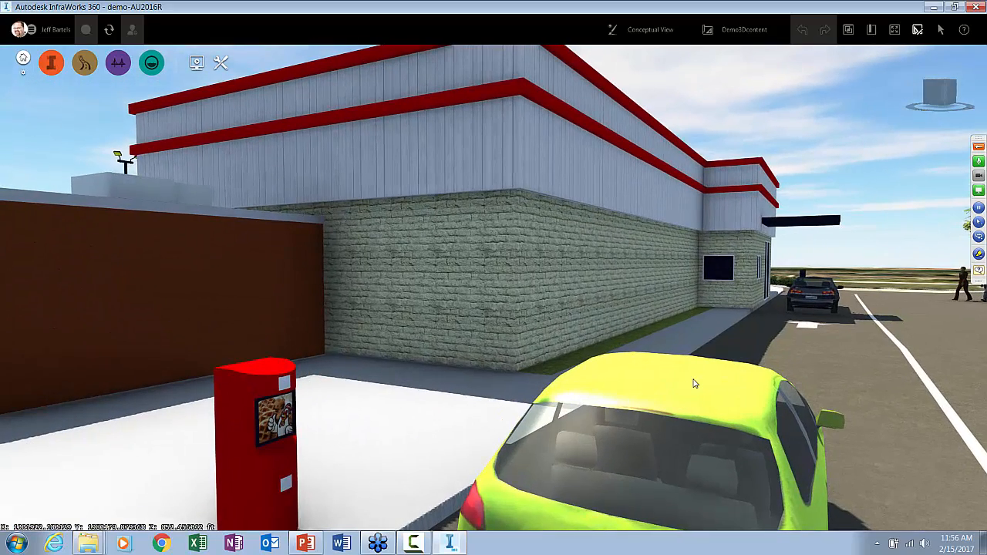
key("super+e")
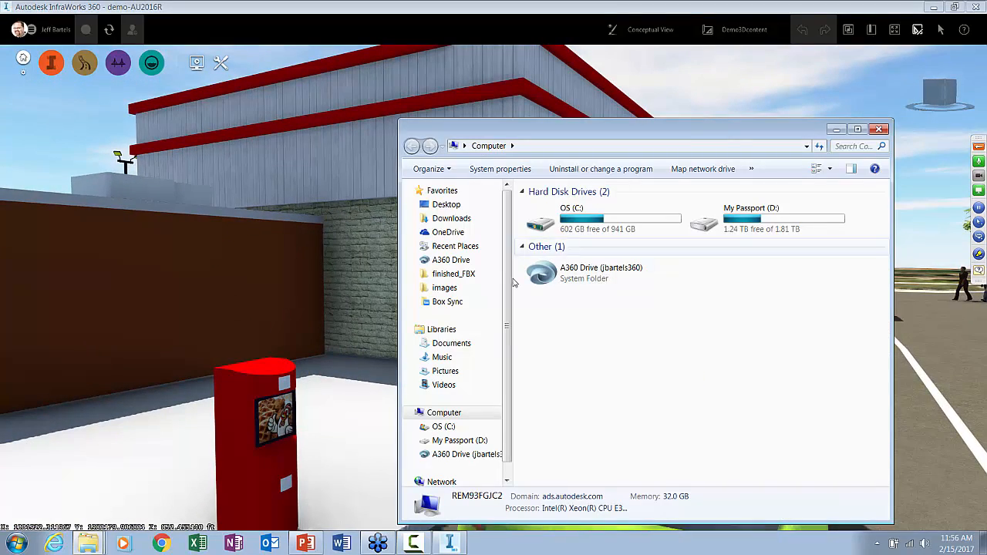
left_click(461, 274)
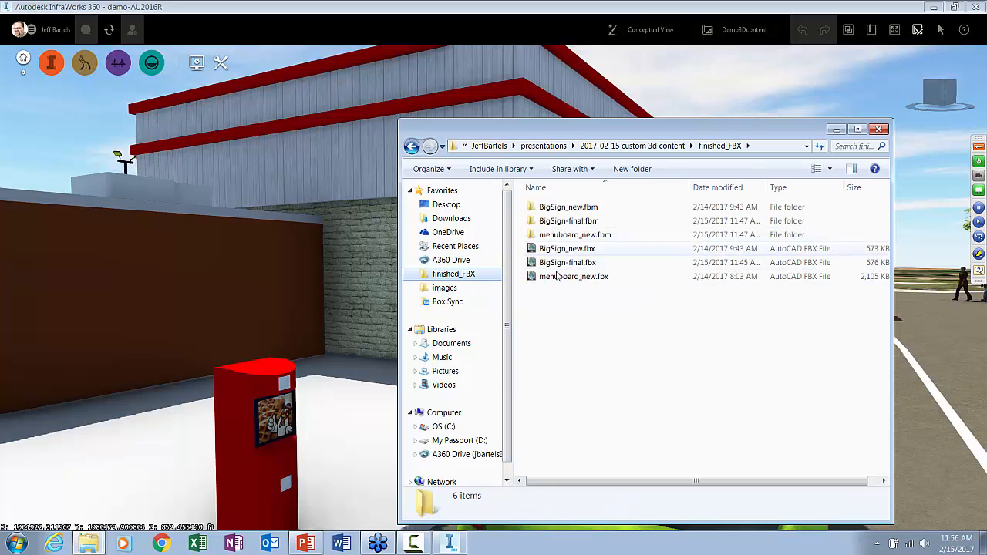
left_click_drag(554, 280, 358, 409)
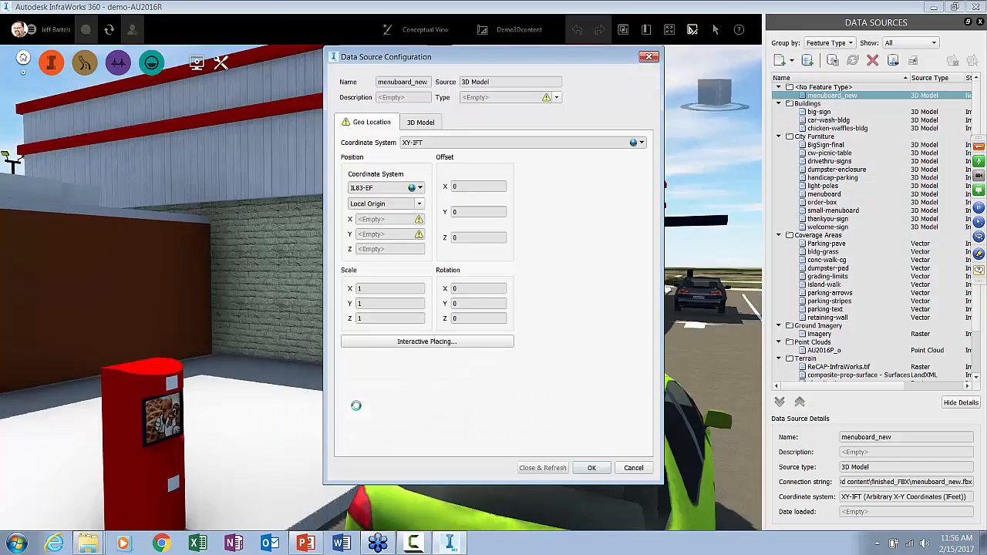
Configure menuboard_new as City Furniture, place it interactively on the concrete pad behind the order box, and refresh the model
left_click(558, 101)
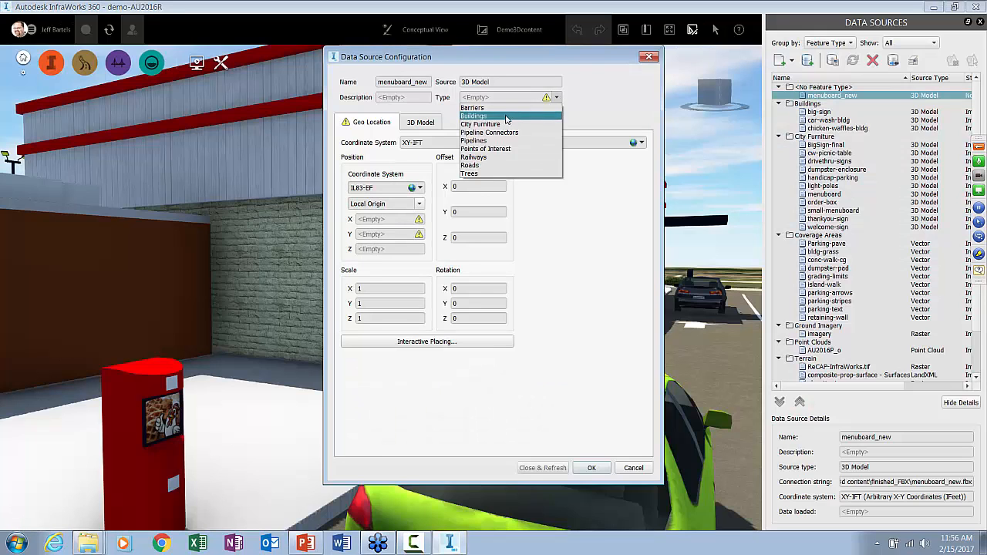
left_click(513, 121)
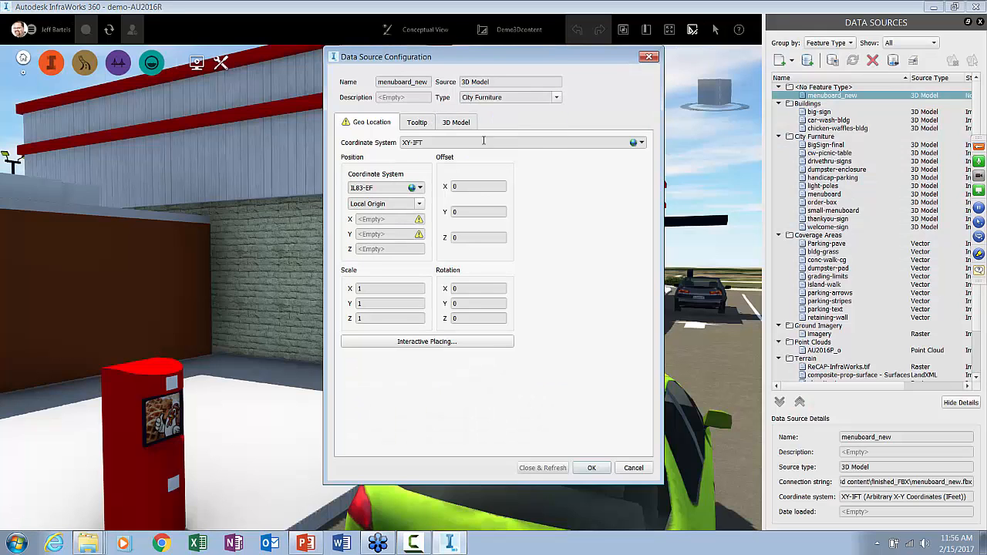
left_click(414, 347)
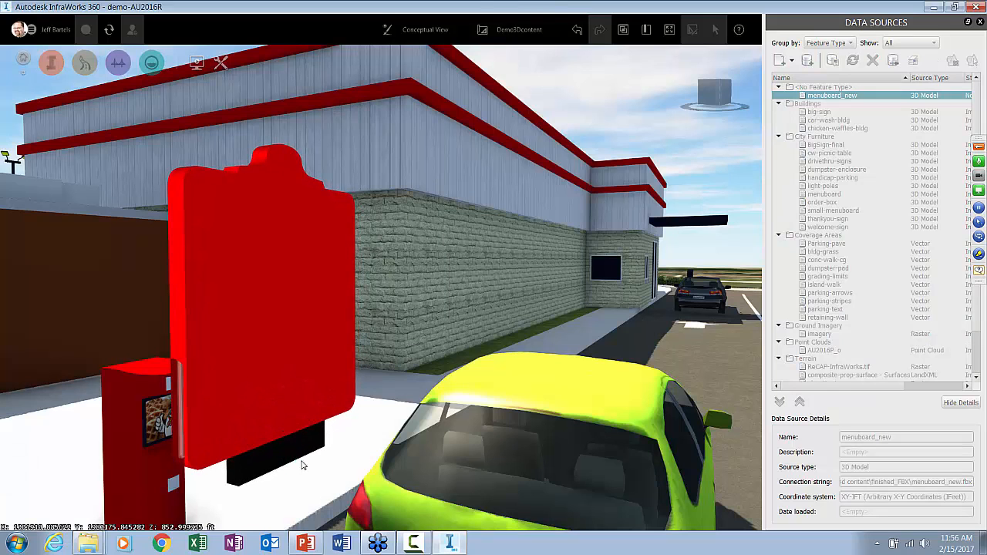
left_click(299, 462)
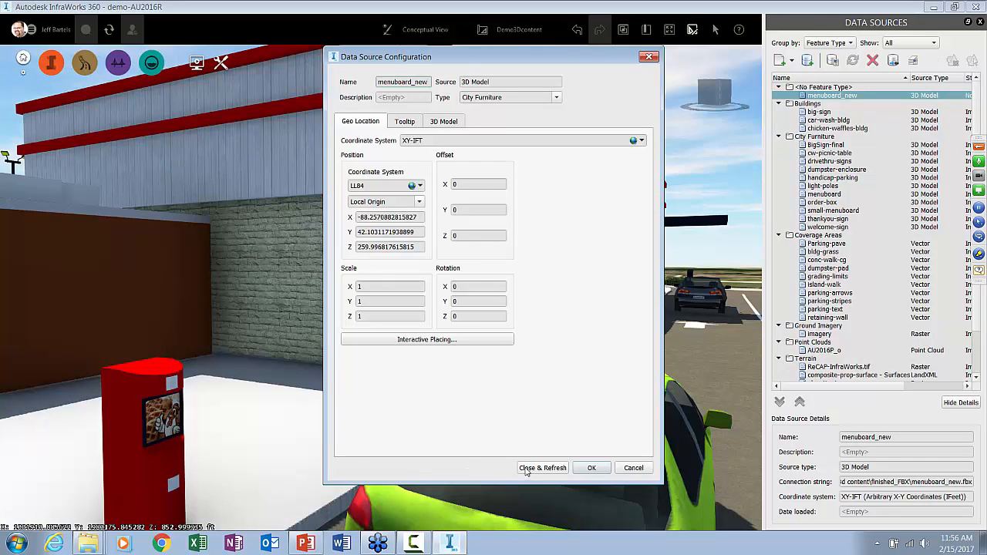
left_click(542, 468)
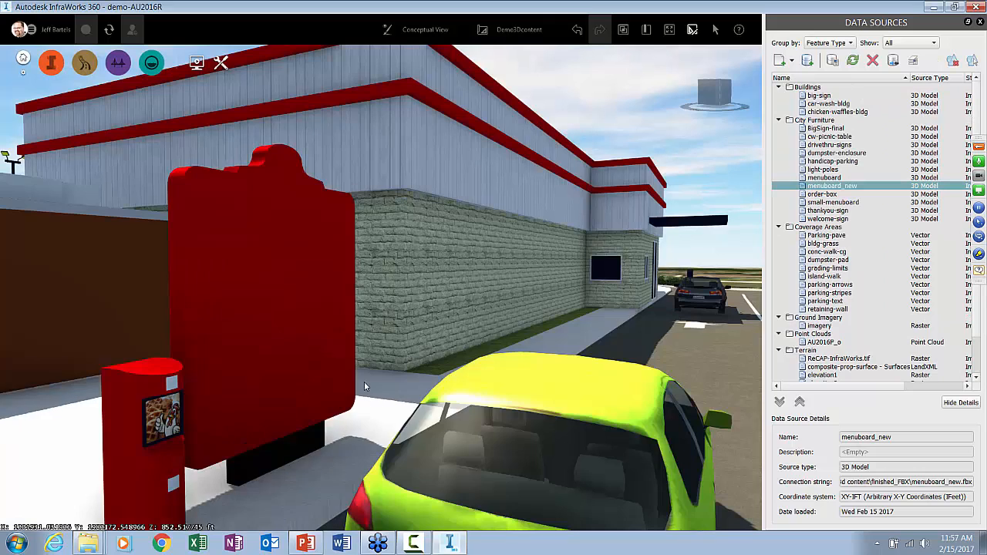
Rotate the placed menu board so its menu panels face the drive-thru lane, deselect it and review it on the site
left_click(215, 300)
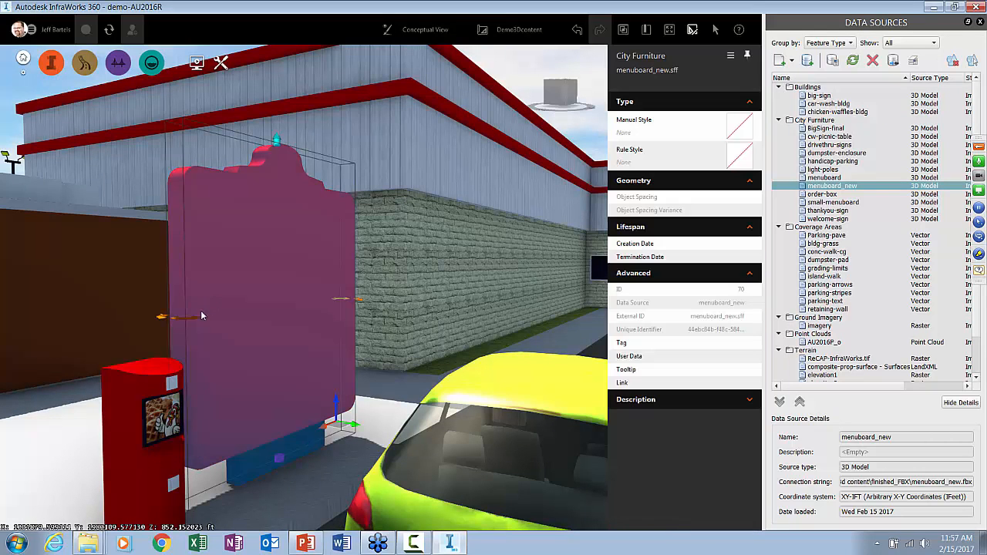
left_click_drag(189, 319, 318, 337)
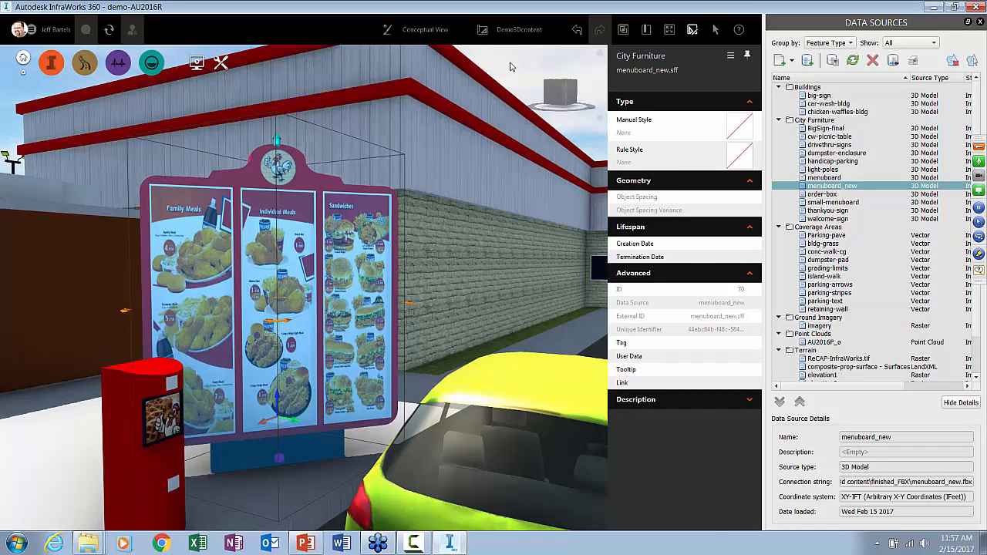
left_click(511, 67)
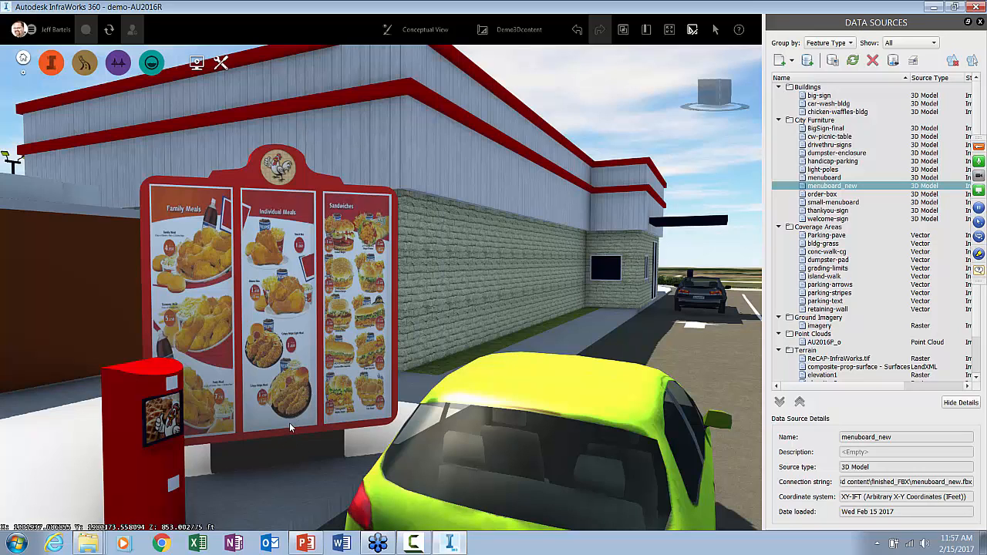
scroll(289, 422, "down", 5)
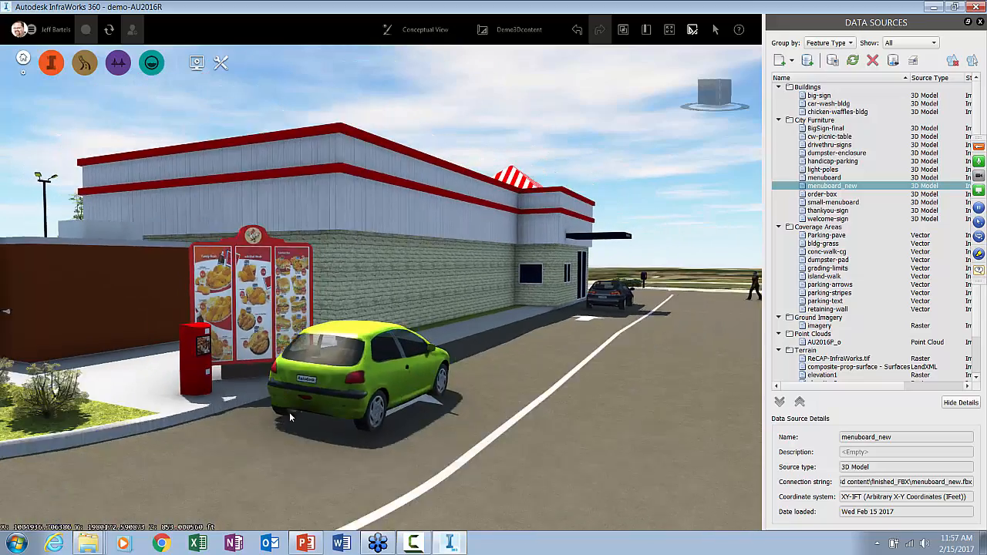
left_click_drag(290, 417, 371, 420)
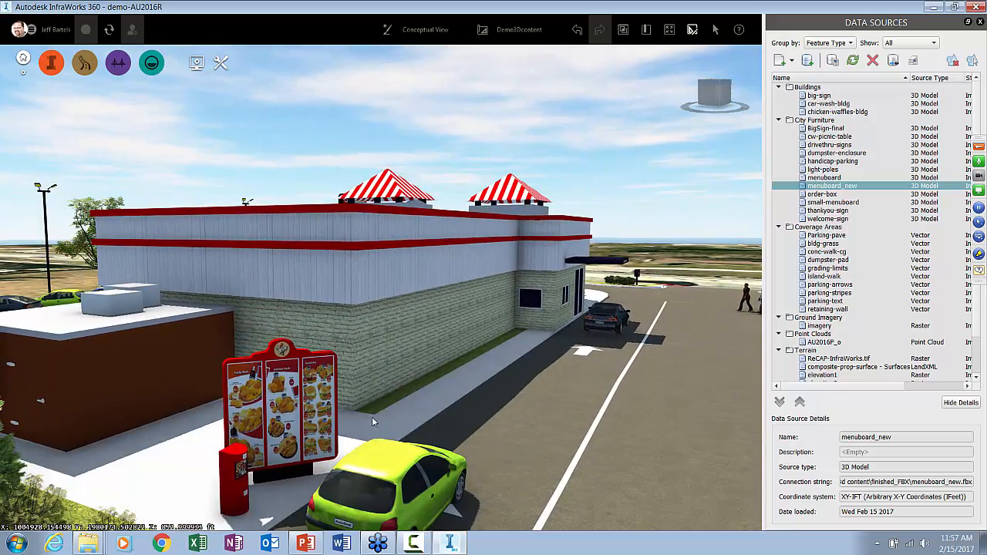
middle_click_drag(372, 416, 373, 428)
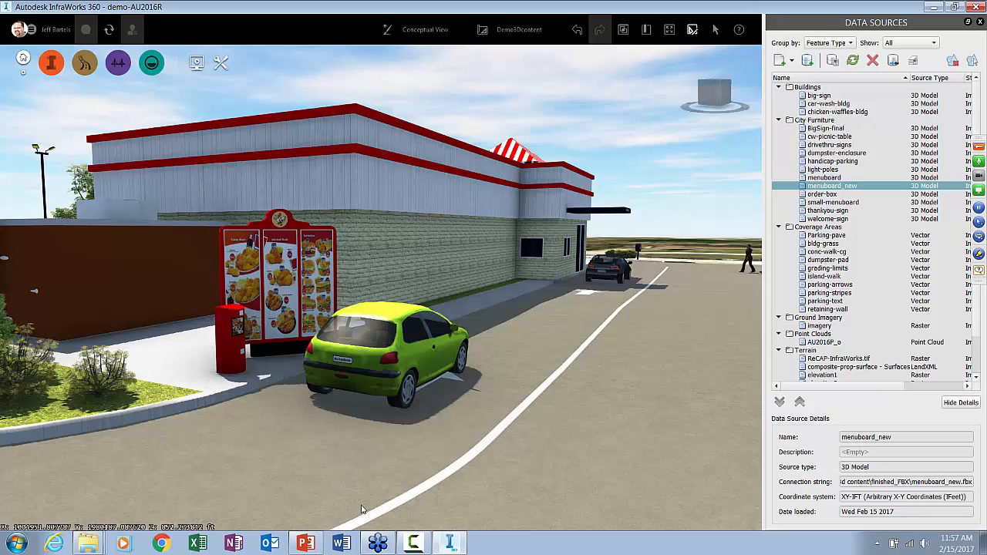
Switch to the 2017-02-15-custom3D.pptx presentation in PowerPoint and start the slide show from the Summary slide
left_click(309, 543)
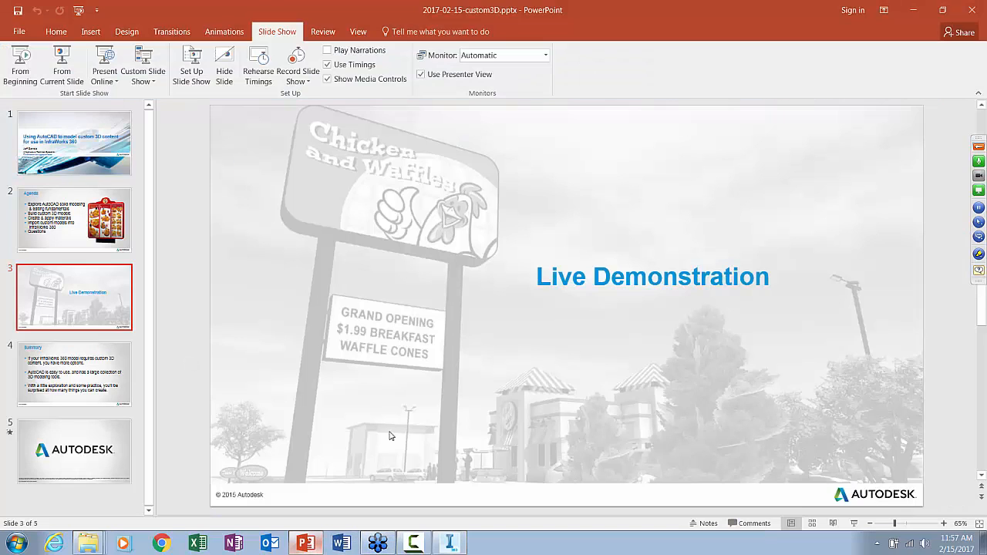
left_click(76, 367)
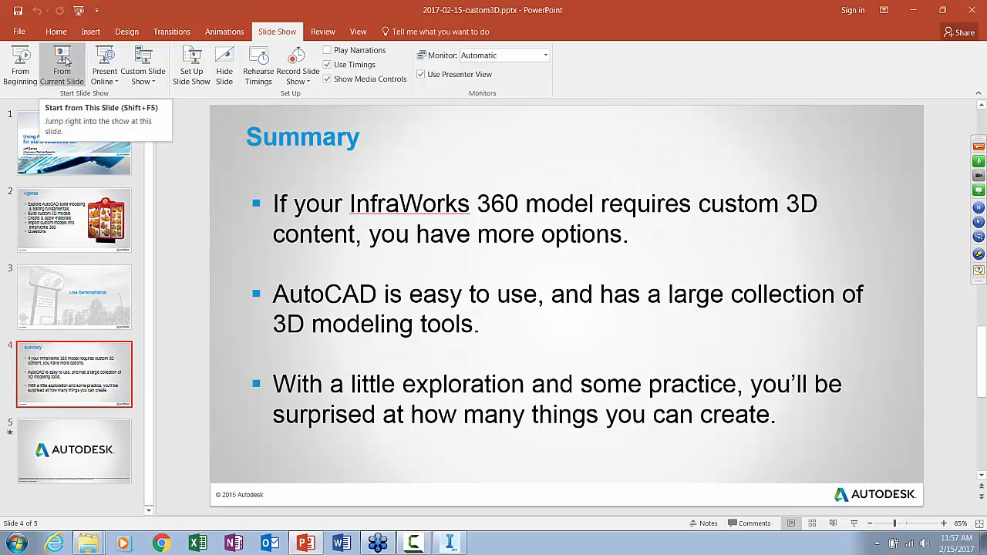
left_click(64, 63)
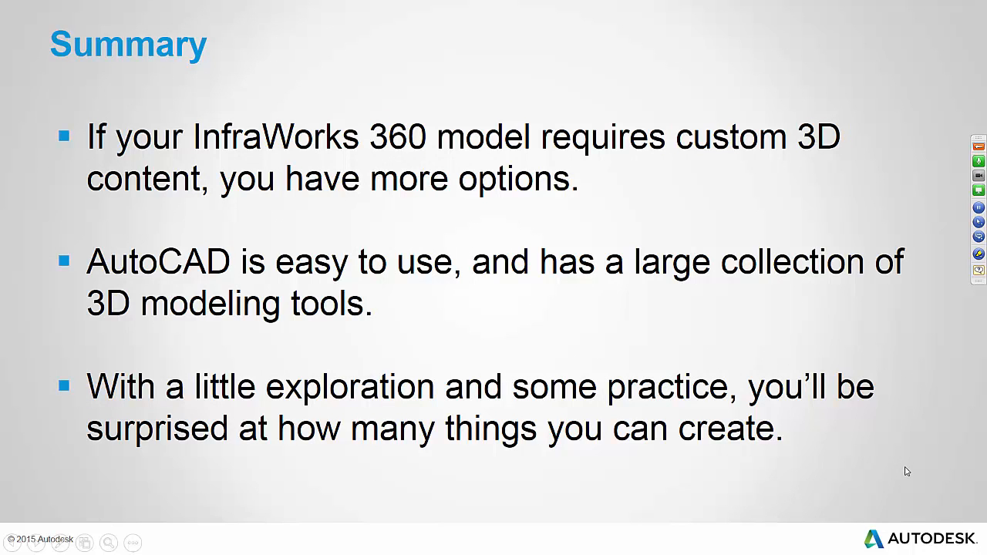